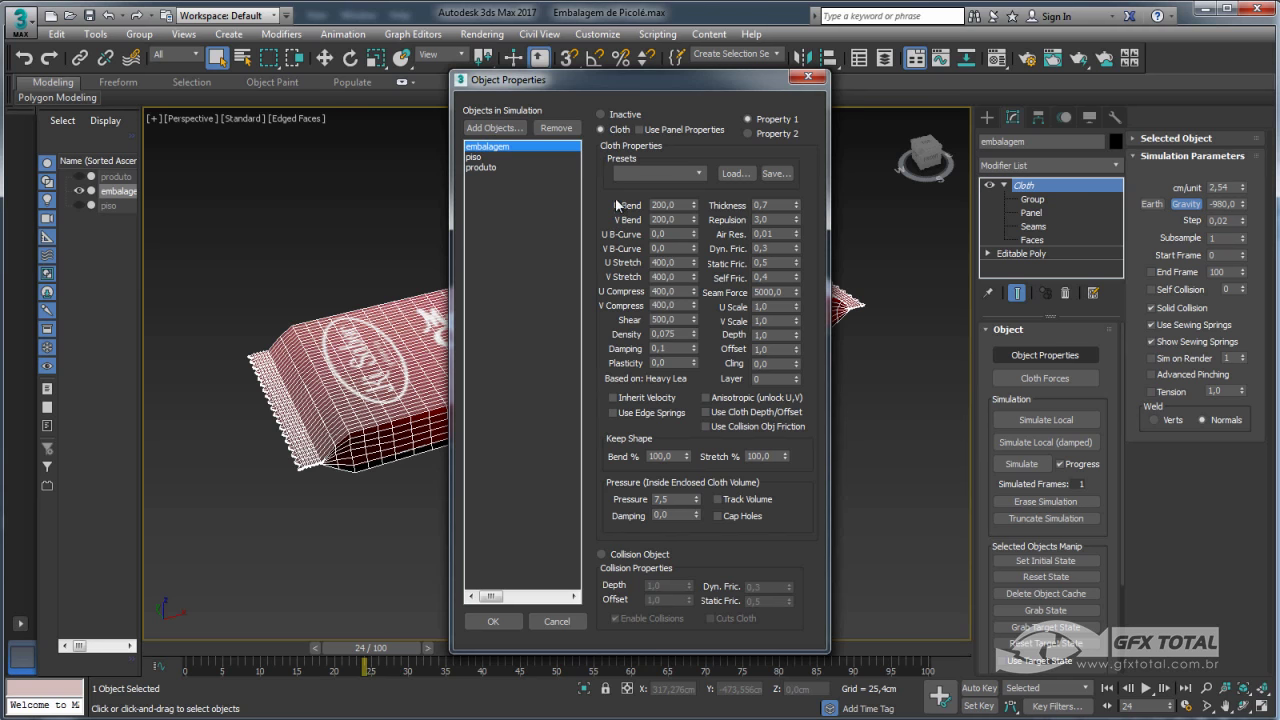
Reset the wrapper's cloth to the Default preset with Pressure 7,0 and confirm
click(668, 173)
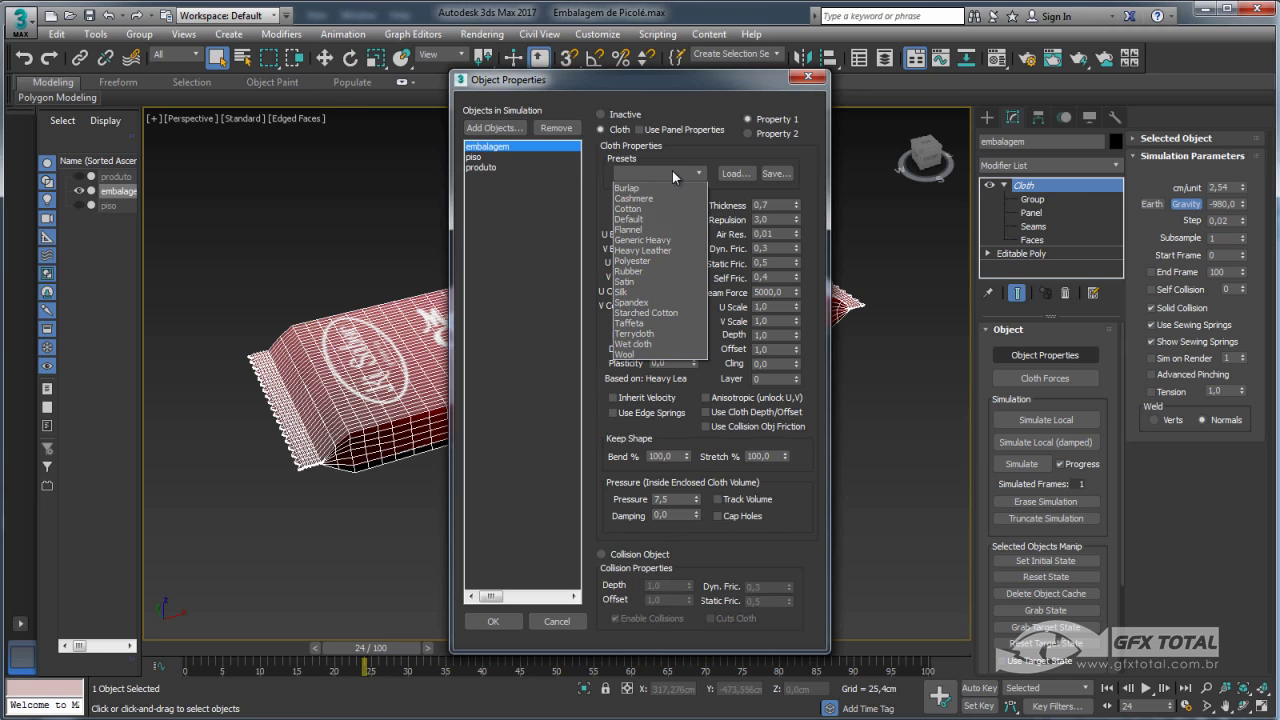
click(636, 219)
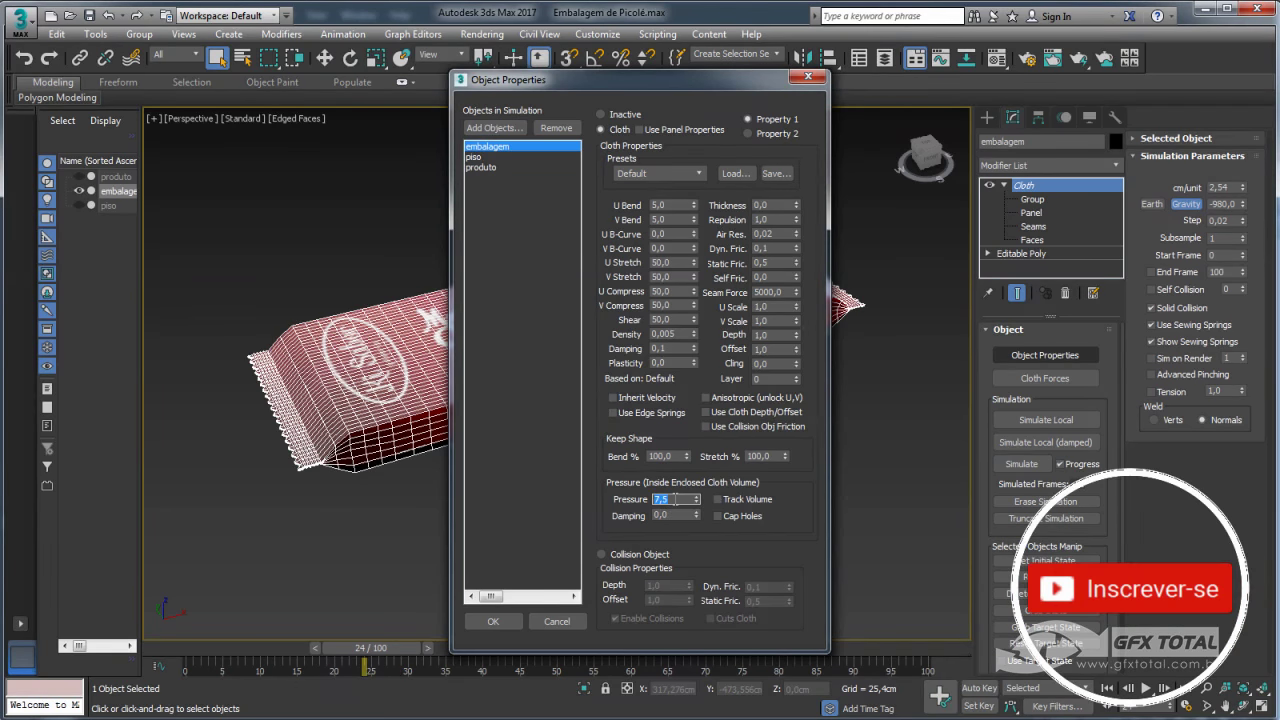
text(,5)
key(Return)
text(7)
key(Return)
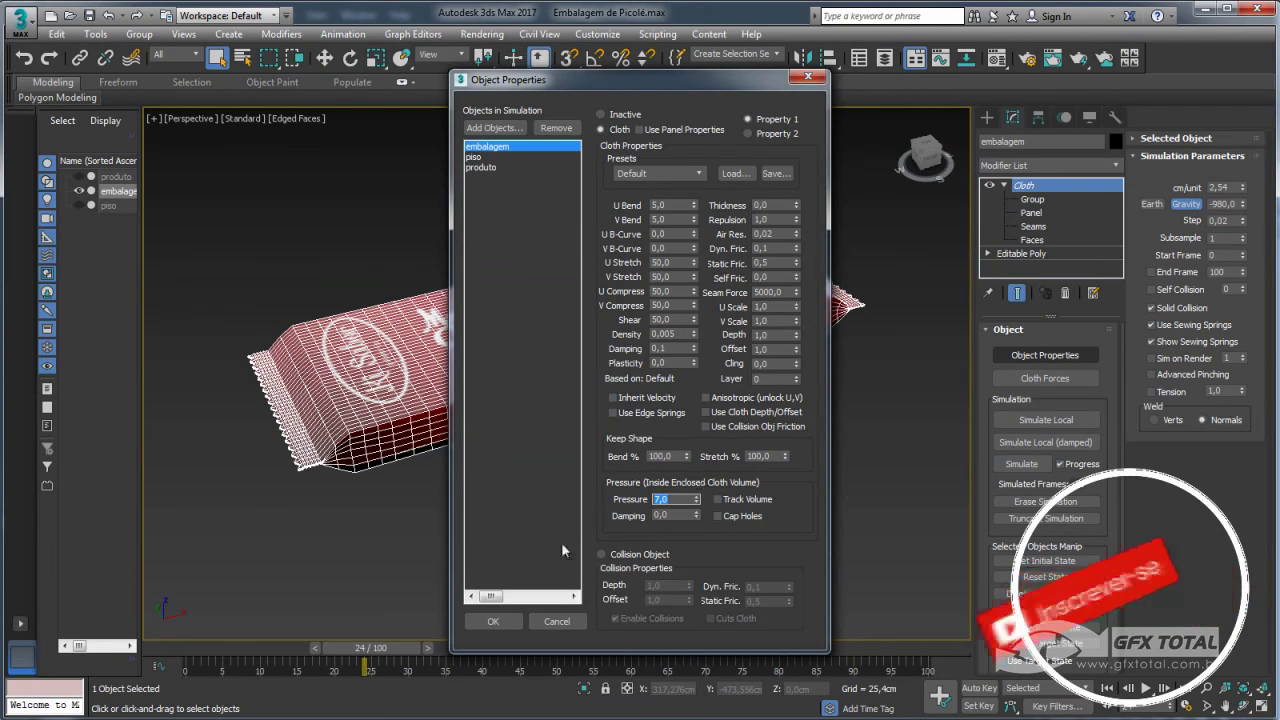
click(478, 621)
Unhide all objects to reveal the floor and product
scroll(641, 436, down, 3)
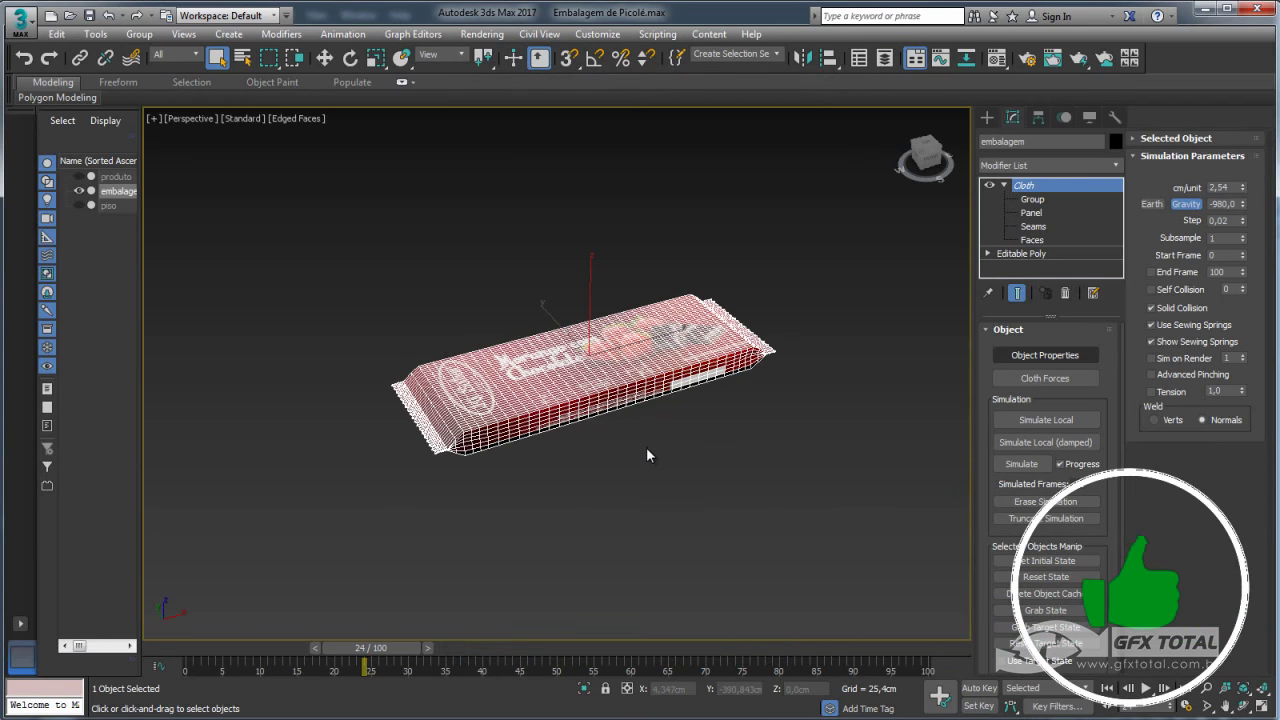
right_click(646, 447)
click(660, 405)
Select the embalagem wrapper and stop the running cloth simulation
mouse_move(660, 405)
alt+middle_down()
mouse_move(586, 457)
mouse_move(640, 375)
alt+middle_up()
click(586, 457)
click(640, 375)
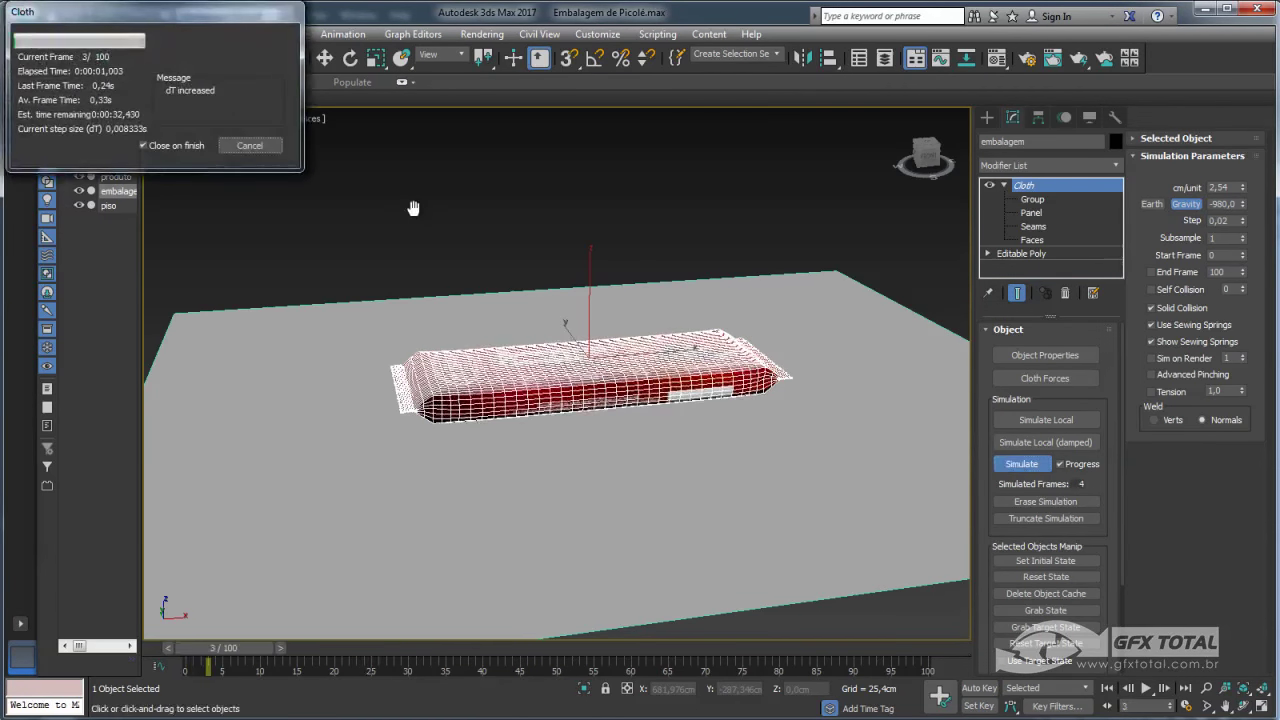
click(261, 151)
Raise the produto object up along Z with the Move tool
mouse_move(471, 285)
alt+middle_down()
mouse_move(573, 448)
mouse_move(586, 434)
alt+middle_up()
click(573, 448)
key(w)
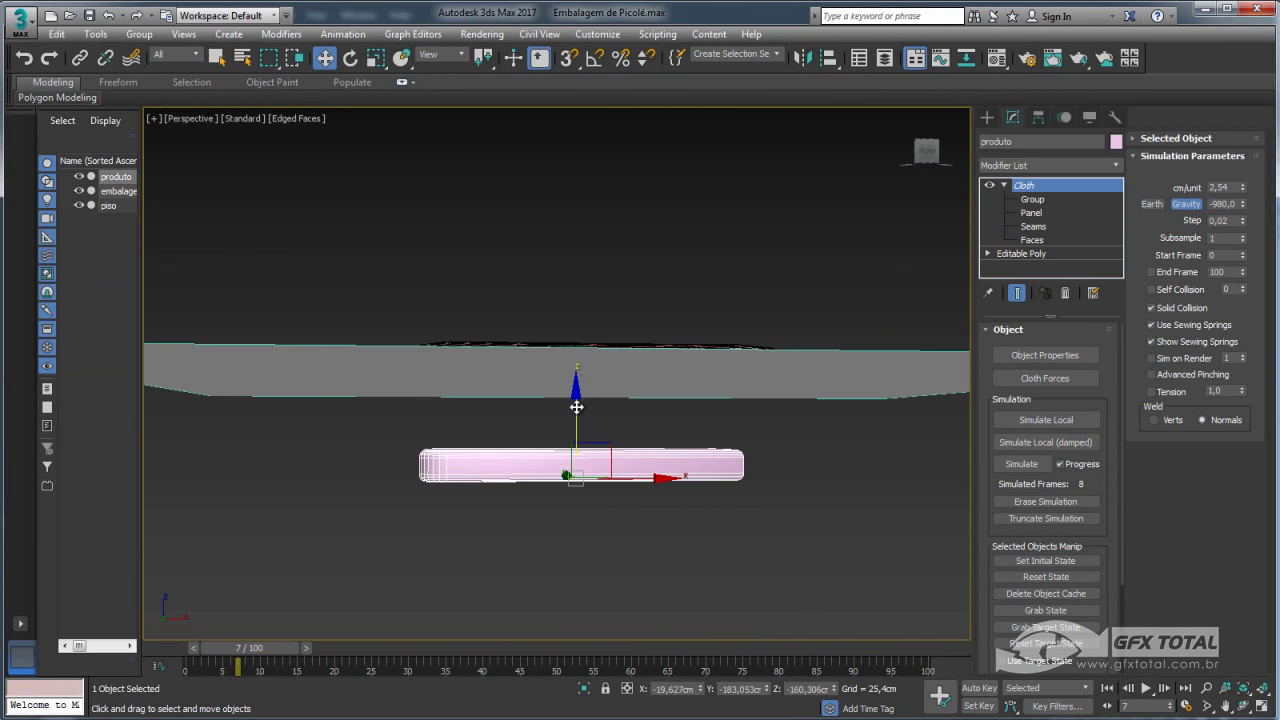
drag(574, 400, 572, 305)
mouse_move(572, 305)
alt+middle_down()
mouse_move(590, 340)
mouse_move(626, 362)
alt+middle_up()
scroll(600, 378, up, 5)
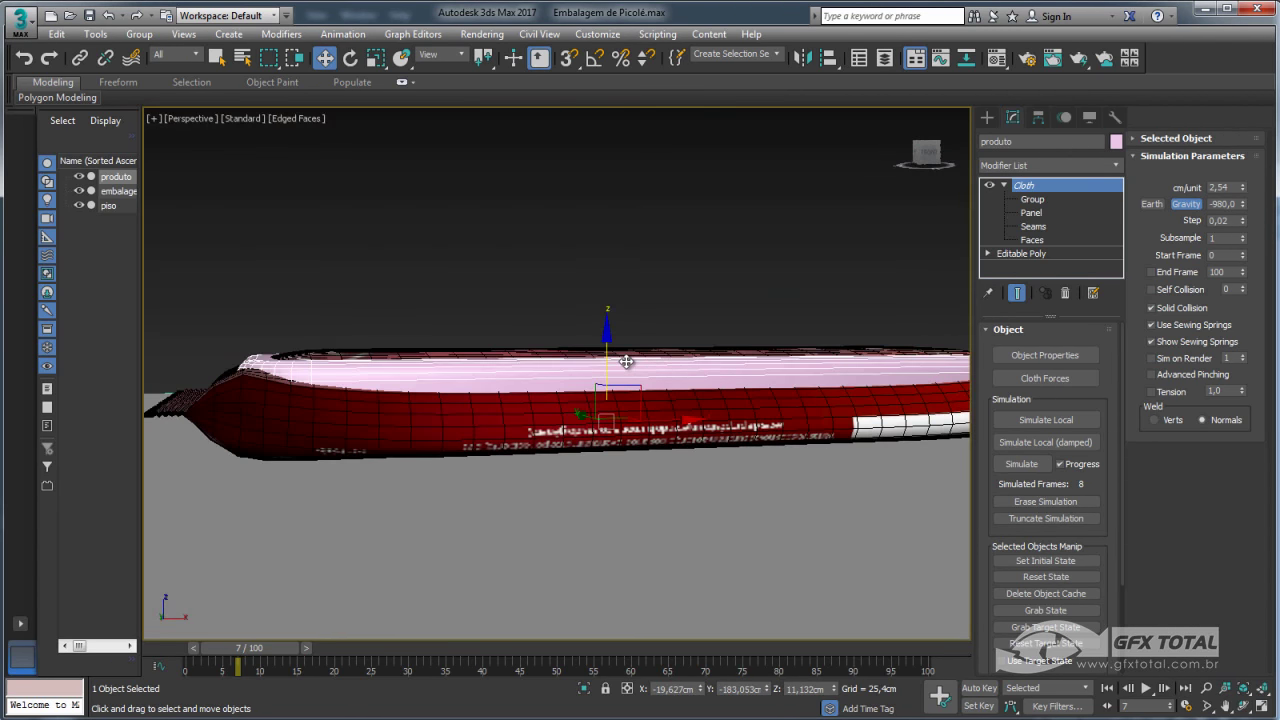
Lift the product high above the wrapper and open the embalagem cloth Object Properties
click(572, 410)
alt+middle_drag(572, 410, 640, 313)
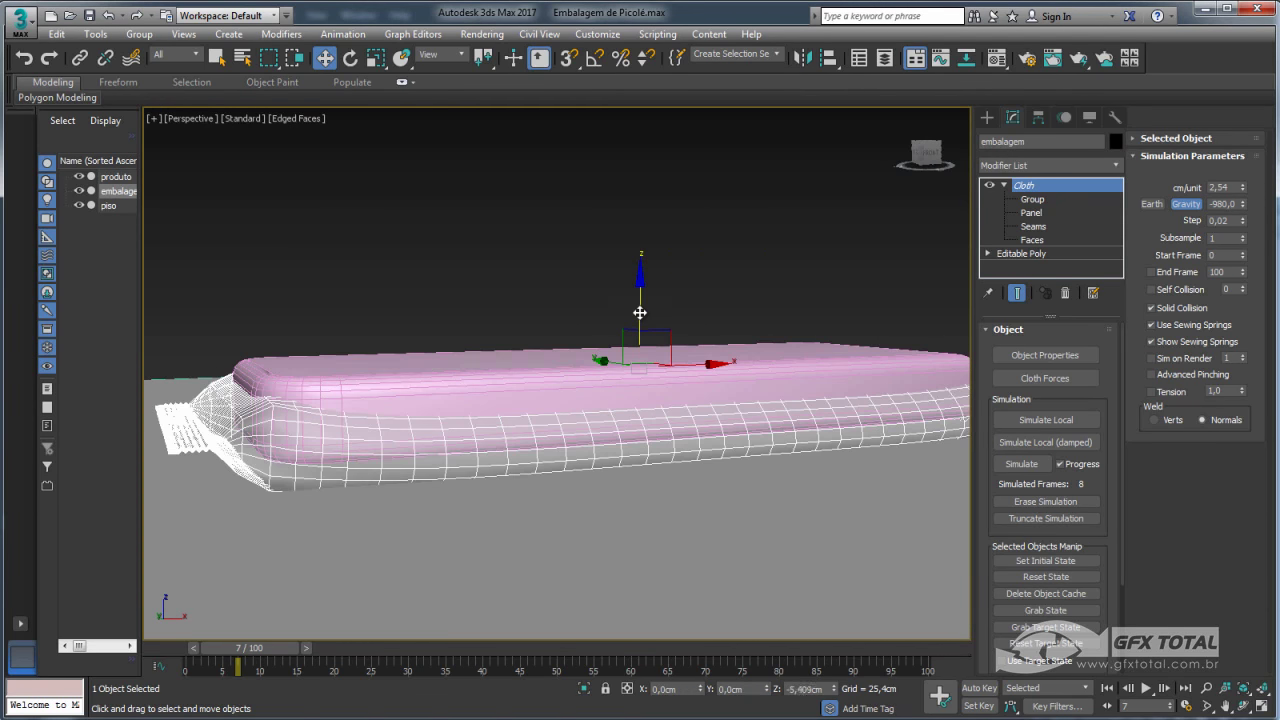
click(610, 360)
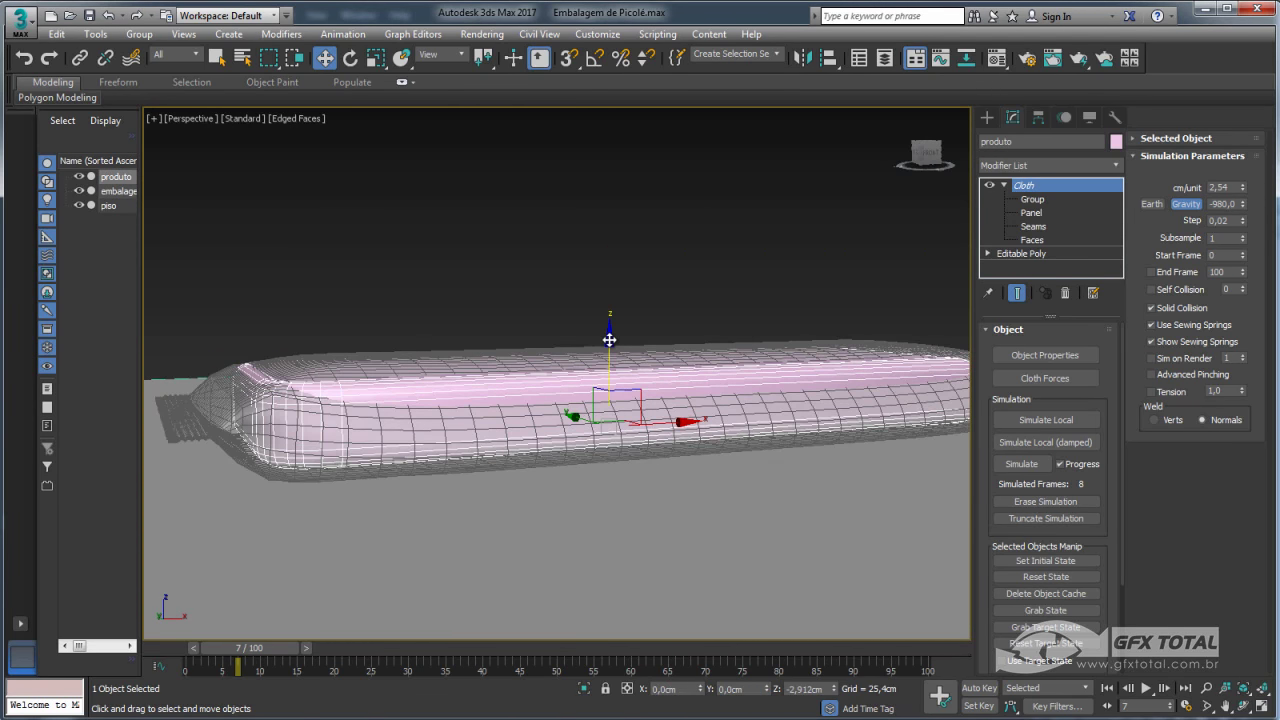
drag(611, 355, 609, 125)
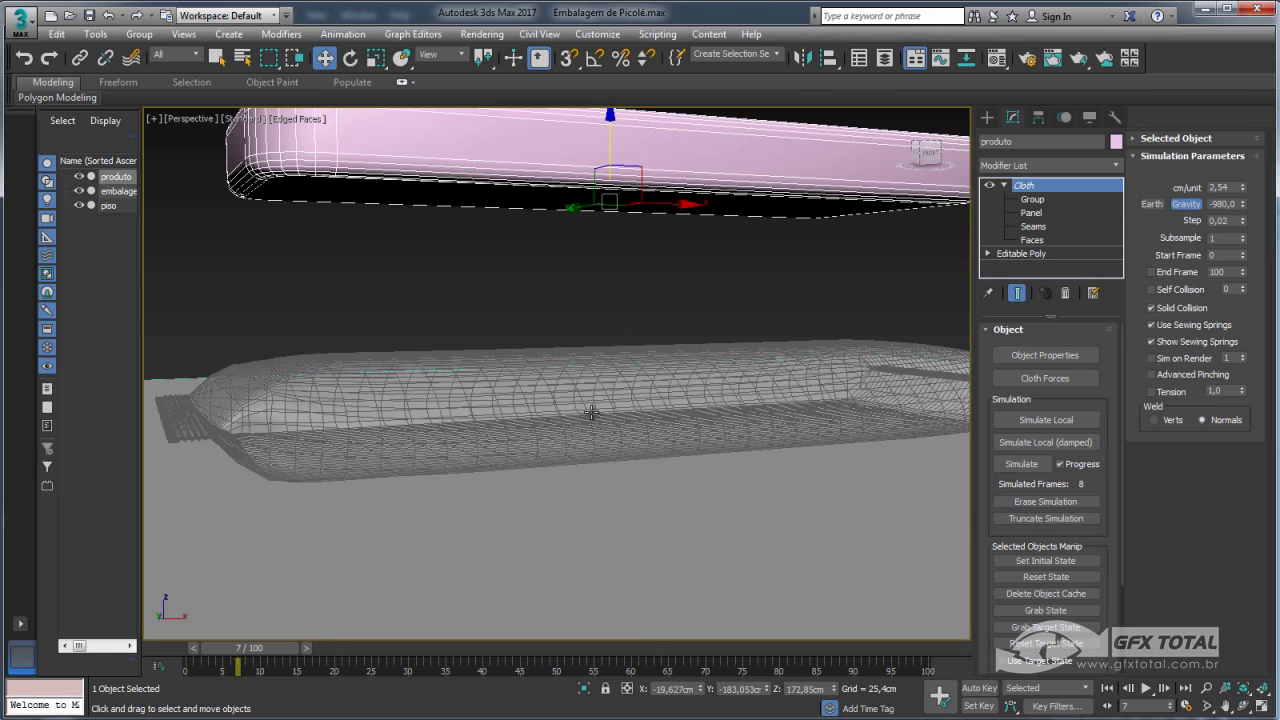
click(790, 390)
click(1043, 358)
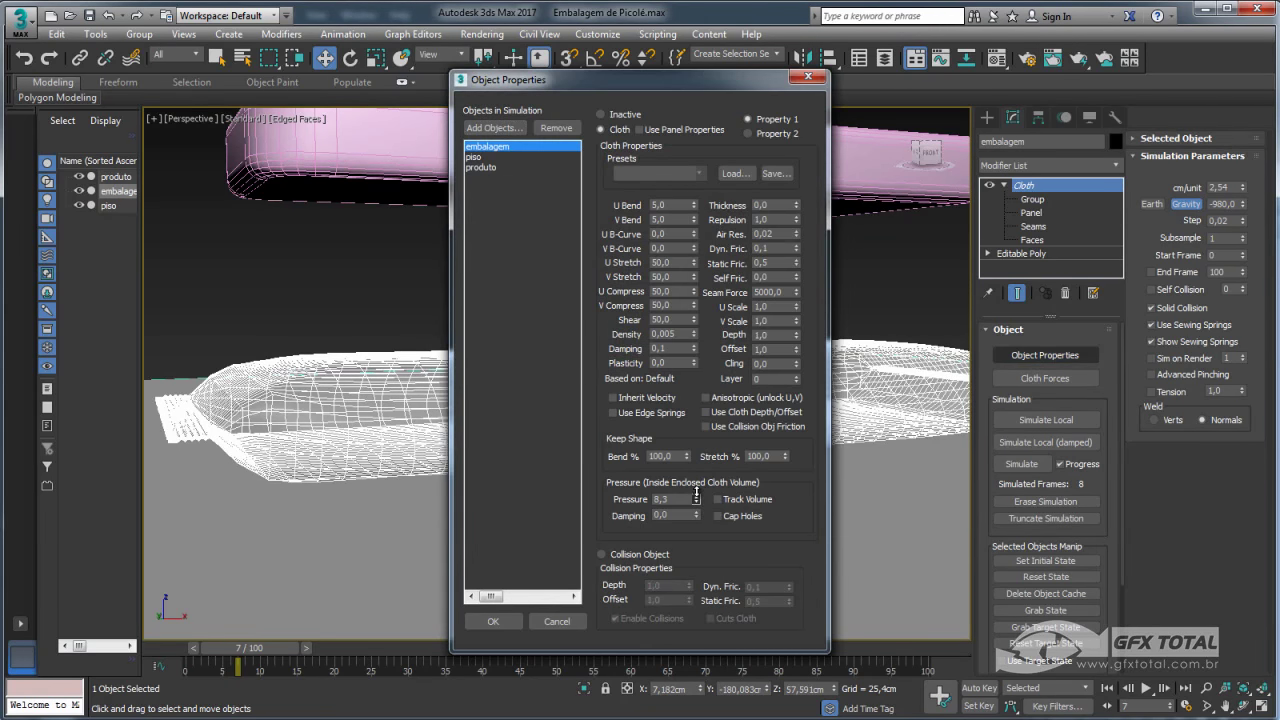
Run a short cloth simulation at Pressure 9,8, then cancel it
click(515, 620)
click(1022, 464)
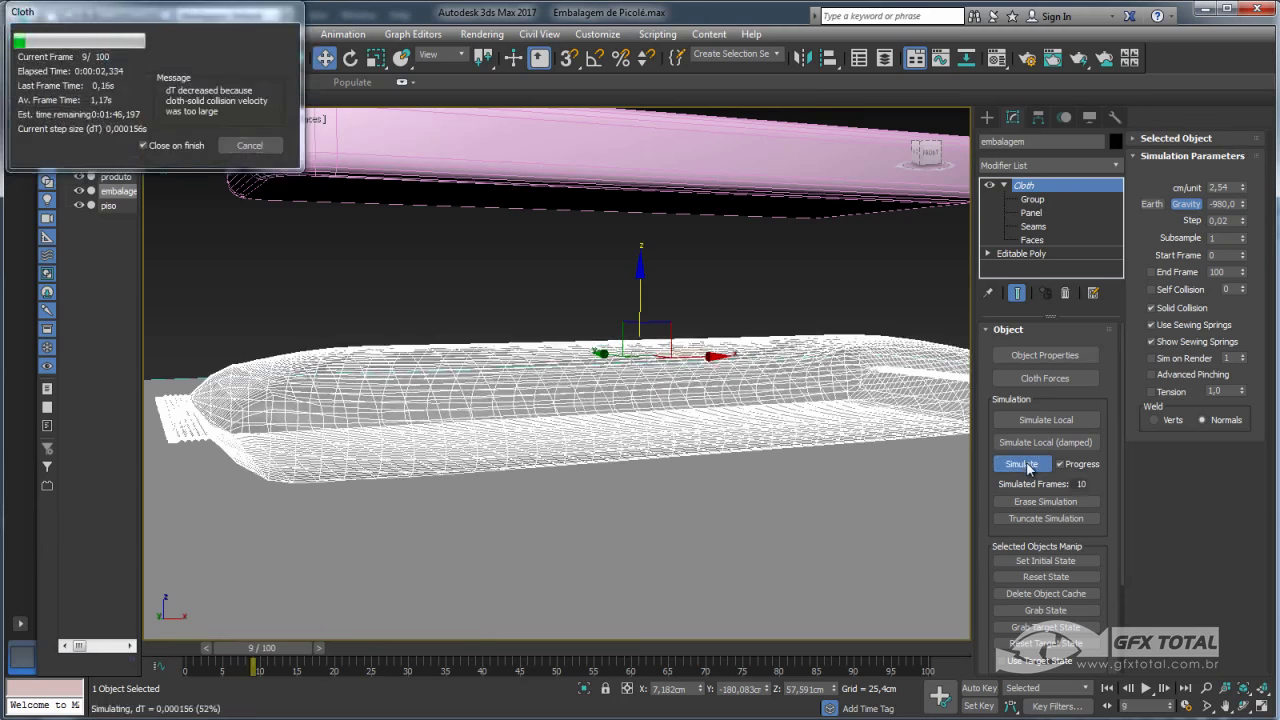
click(249, 145)
Lower produto back onto the wrapper and reopen embalagem's cloth Object Properties
click(606, 185)
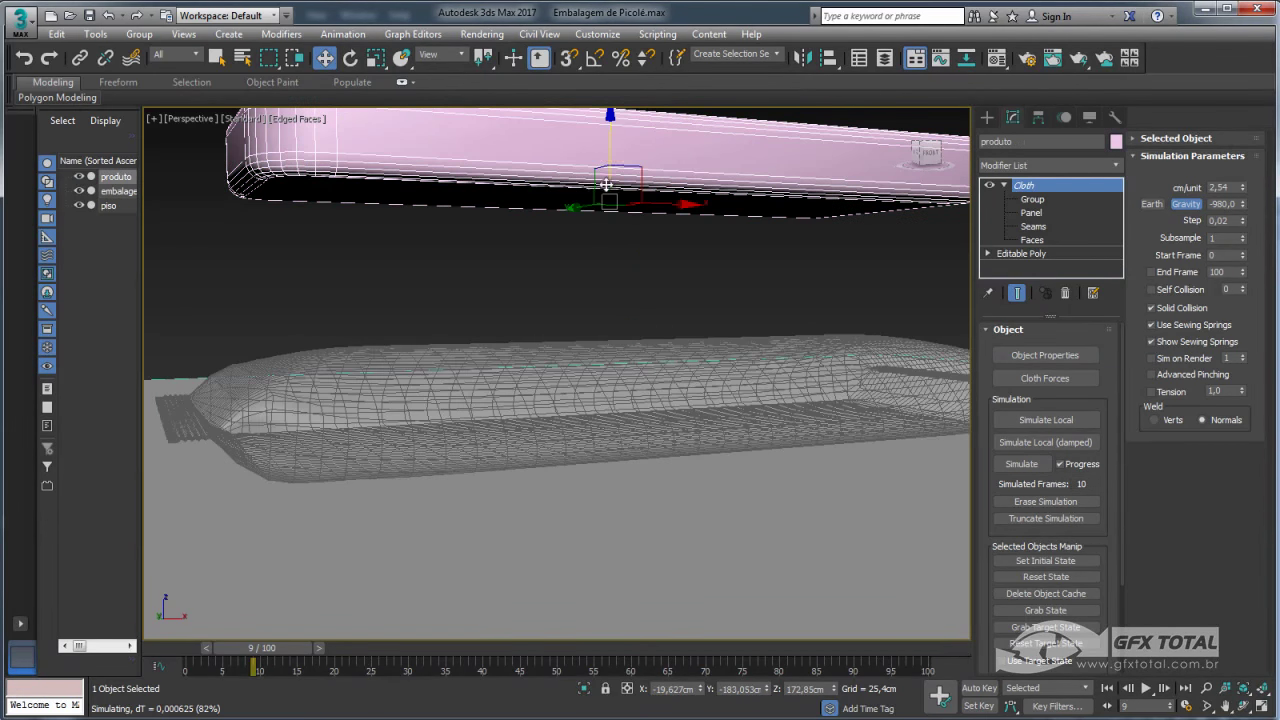
drag(611, 147, 607, 375)
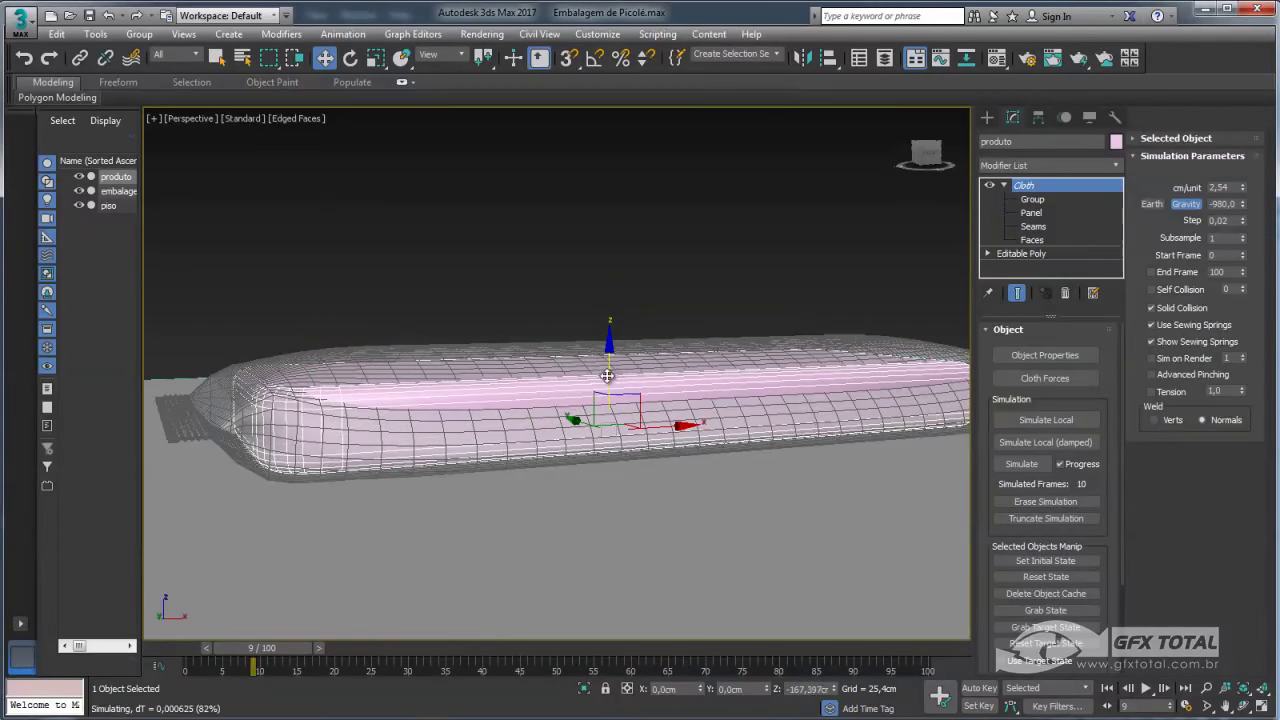
mouse_move(607, 365)
alt+middle_down()
mouse_move(674, 409)
mouse_move(666, 449)
mouse_move(691, 349)
mouse_move(682, 368)
mouse_move(646, 368)
mouse_move(614, 396)
mouse_move(694, 426)
mouse_move(691, 471)
mouse_move(687, 438)
mouse_move(640, 426)
alt+middle_up()
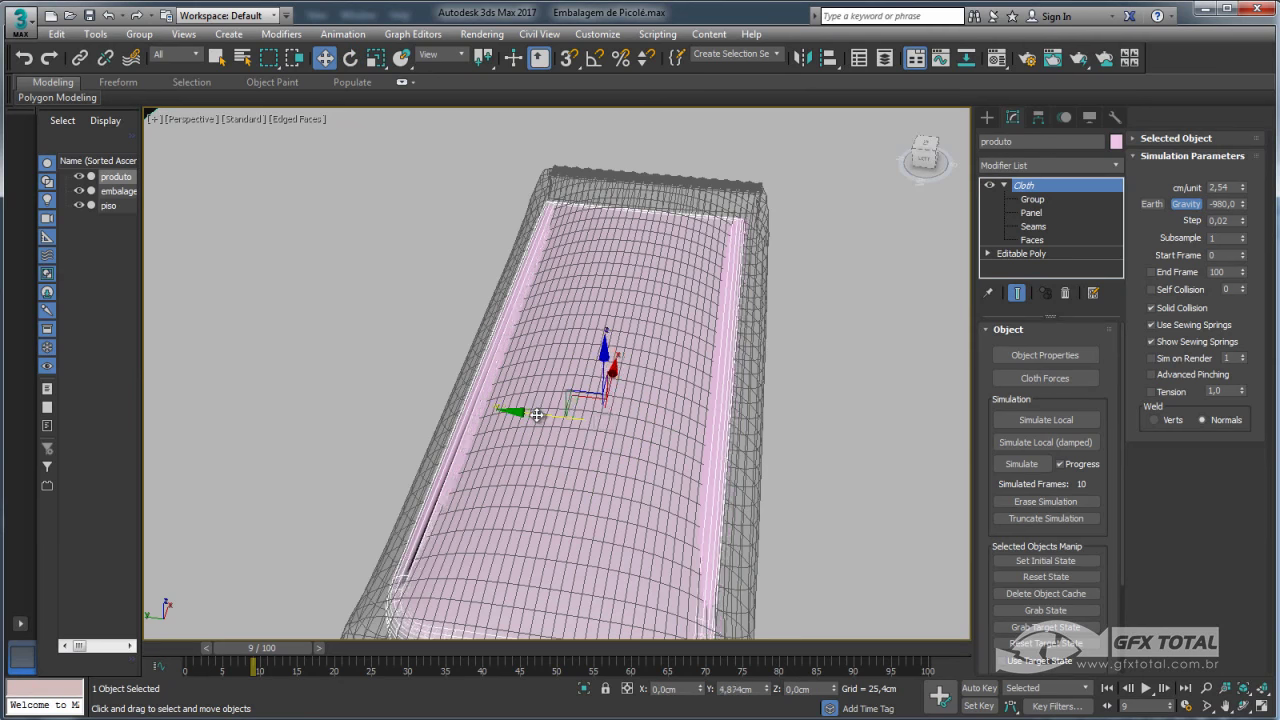
alt+middle_drag(531, 416, 650, 453)
click(654, 457)
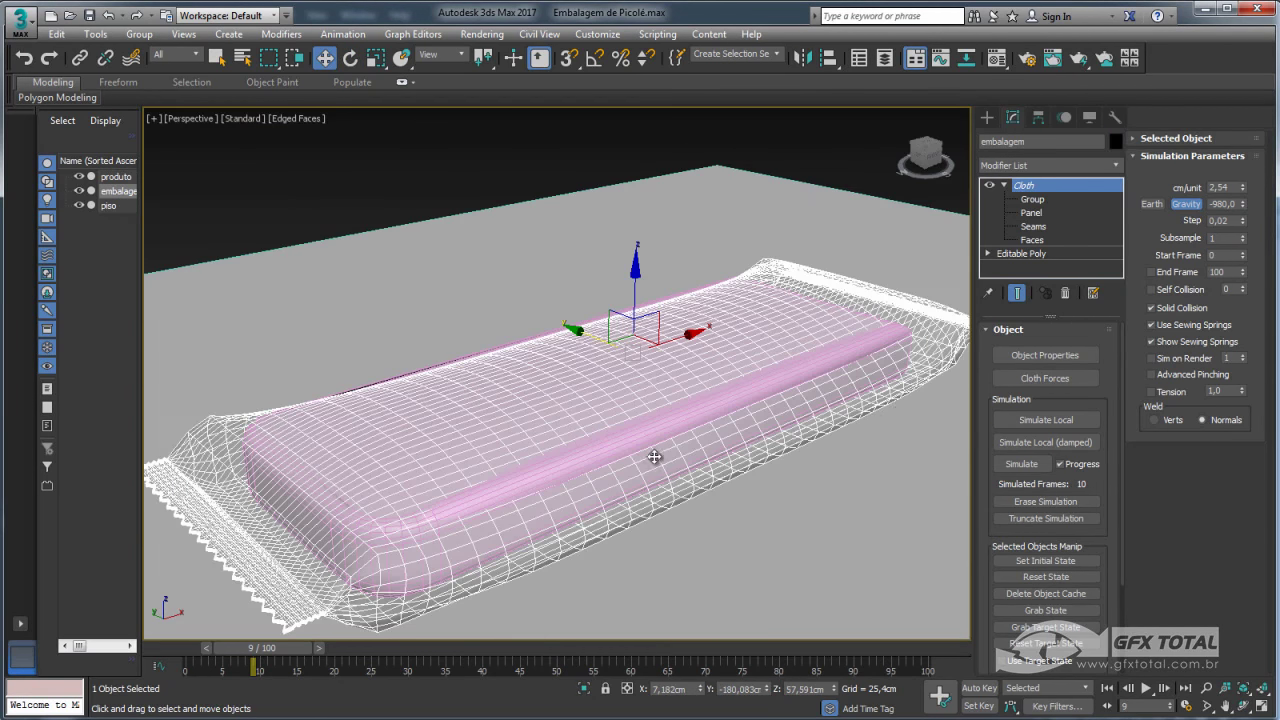
click(1035, 356)
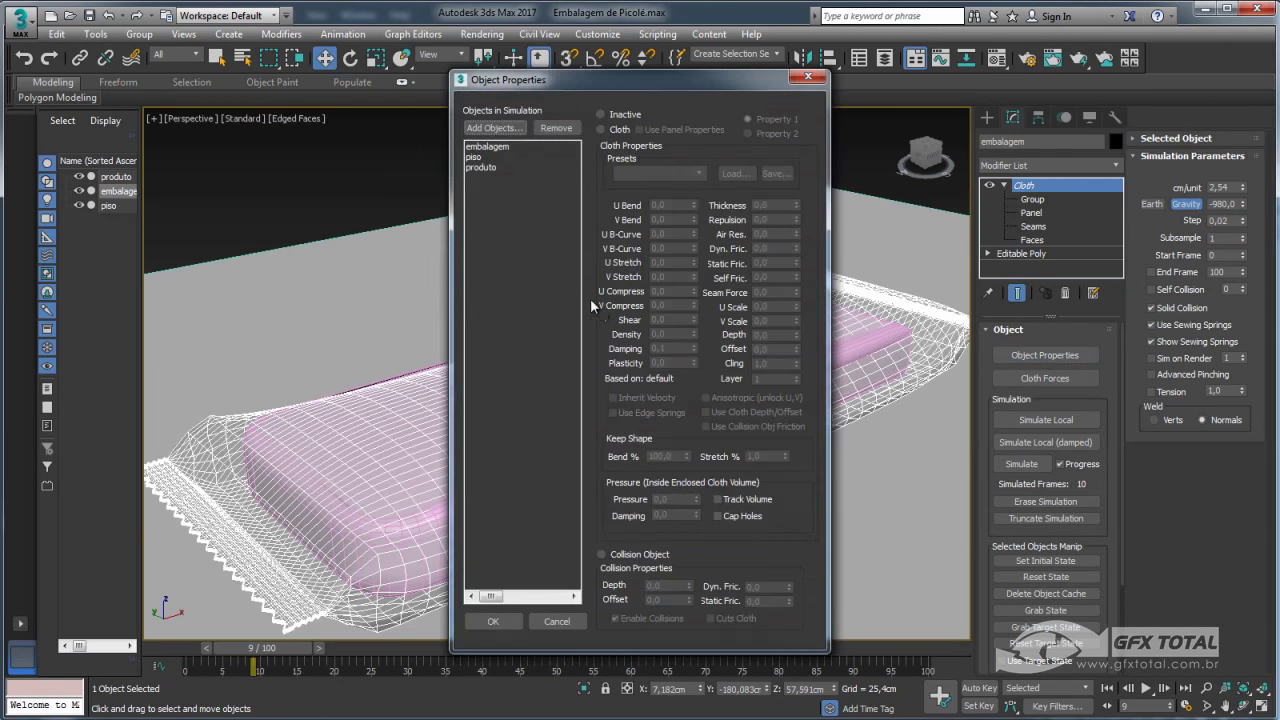
Apply Pressure 14,8 to embalagem, lift the product, and run then stop the simulation
click(490, 147)
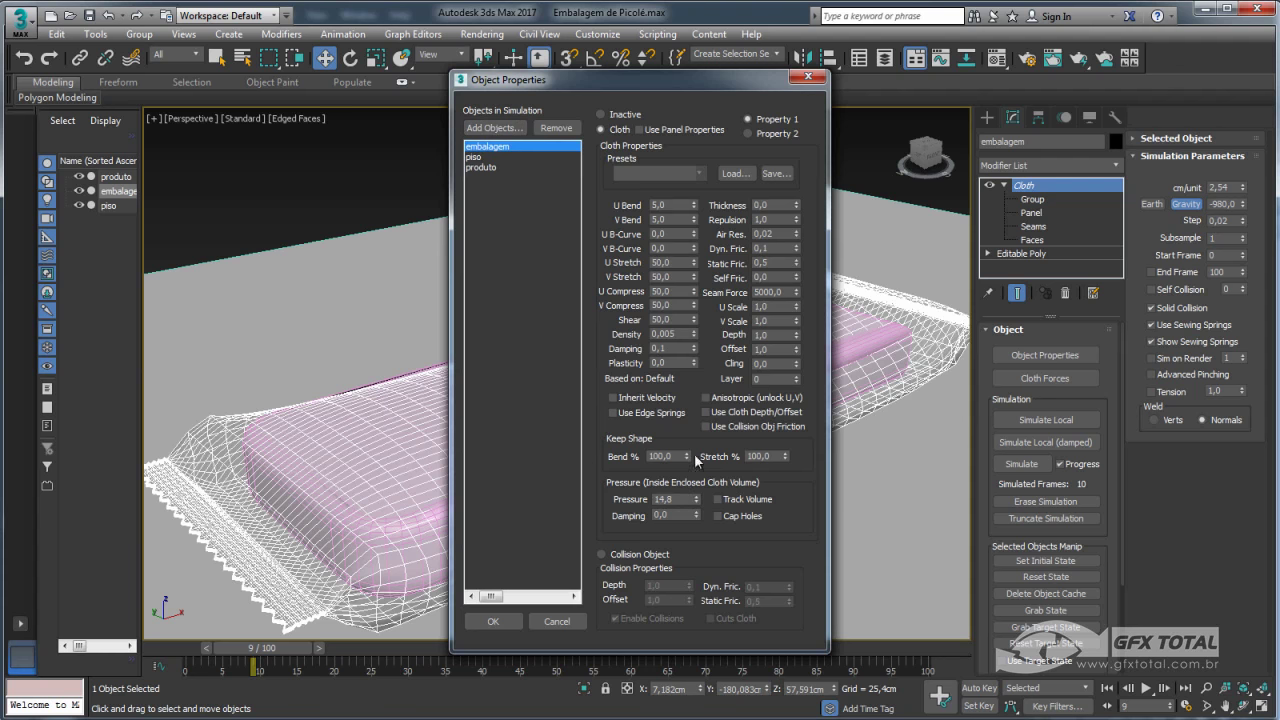
click(506, 625)
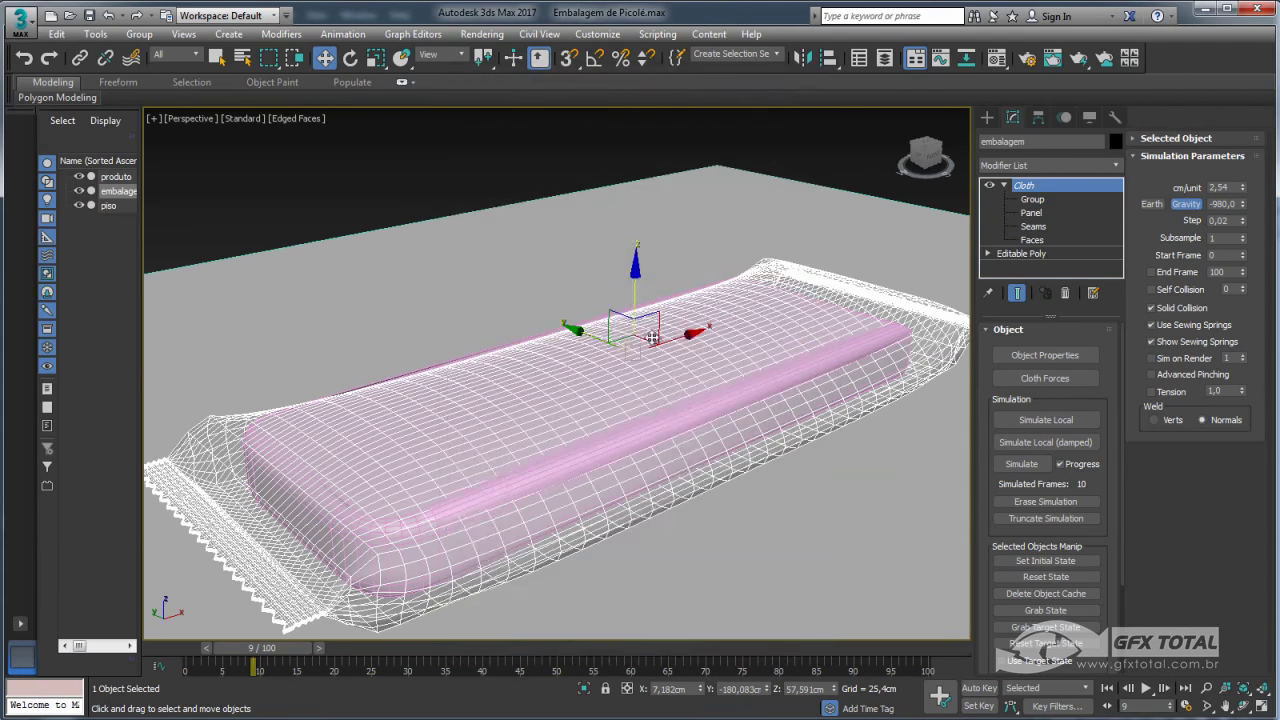
click(686, 417)
drag(686, 417, 730, 310)
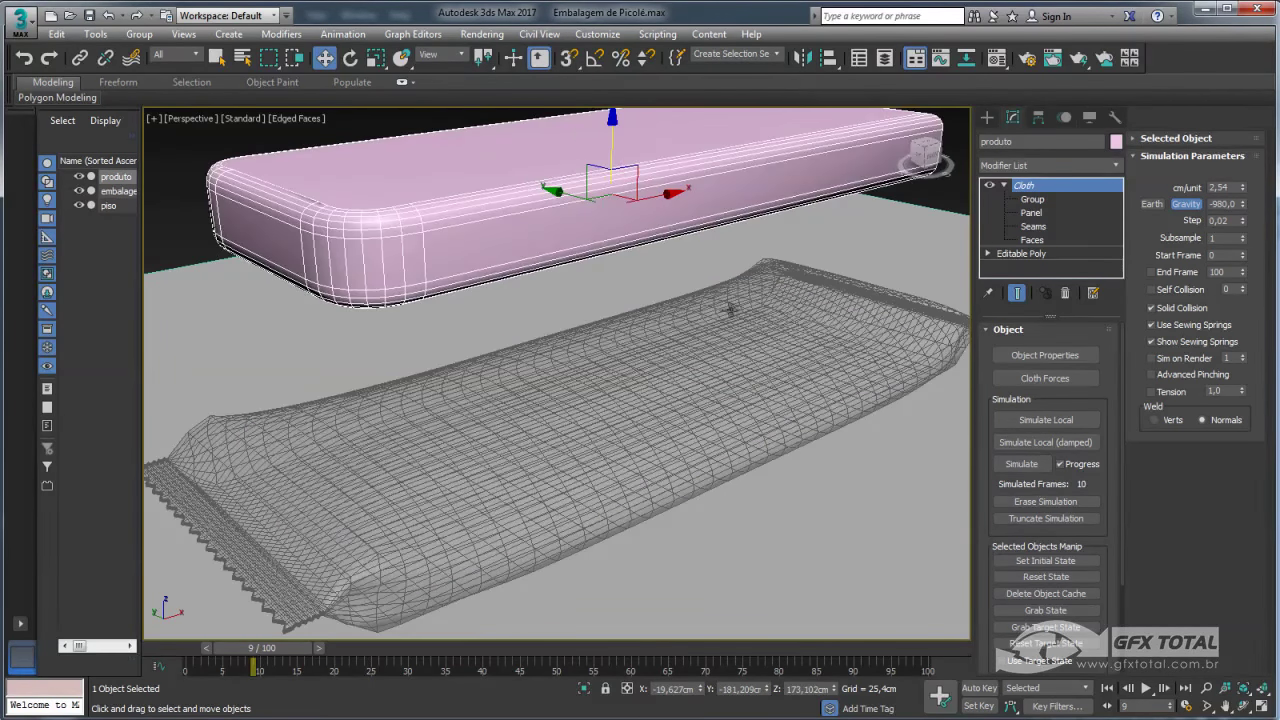
click(775, 385)
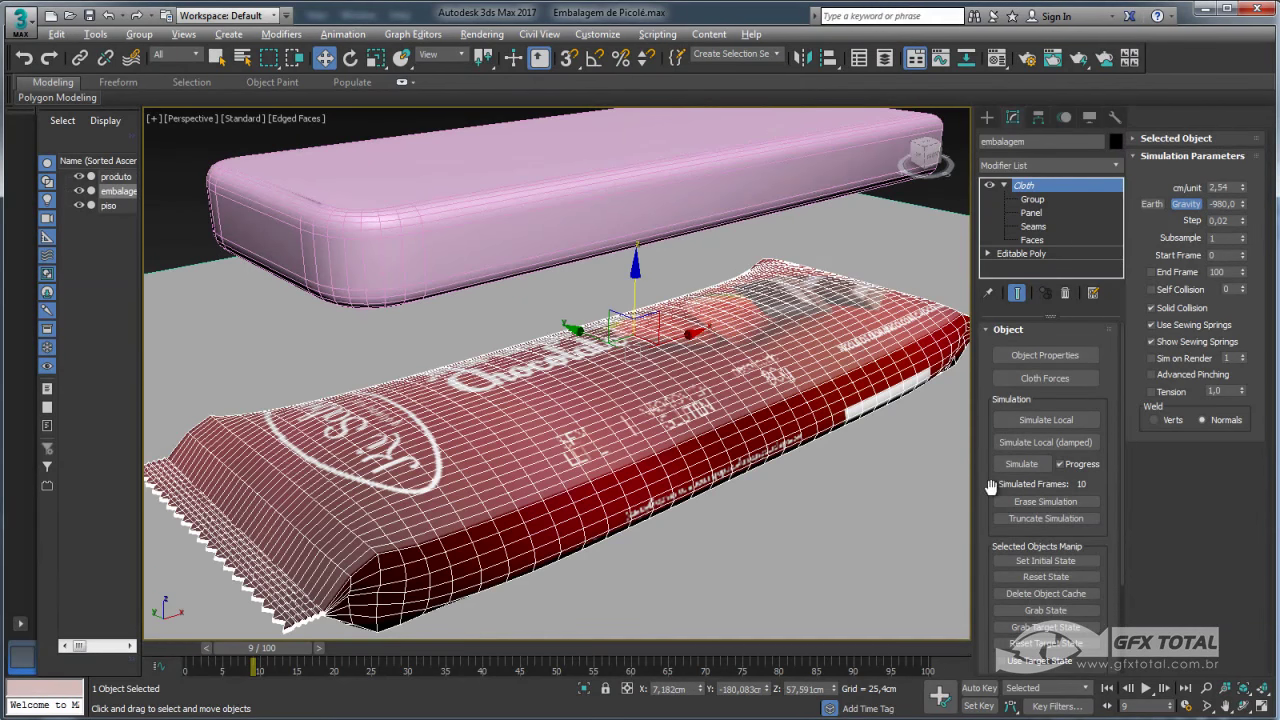
click(1021, 464)
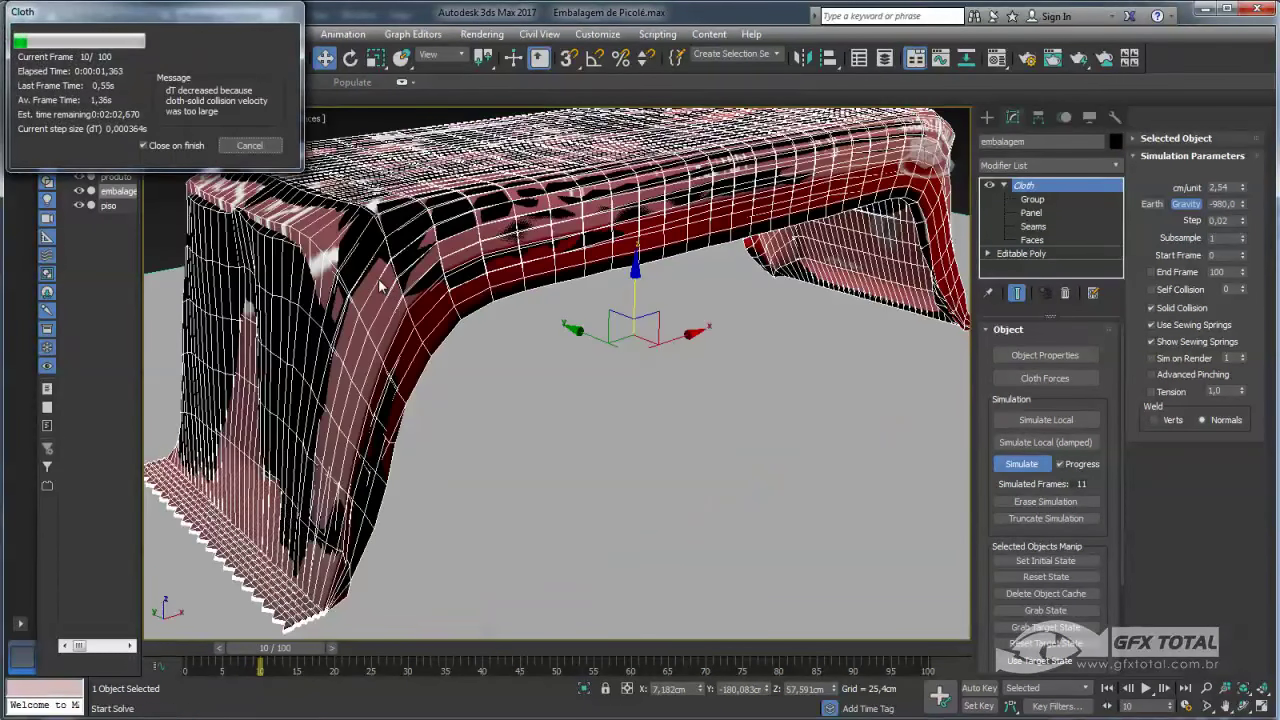
key(Escape)
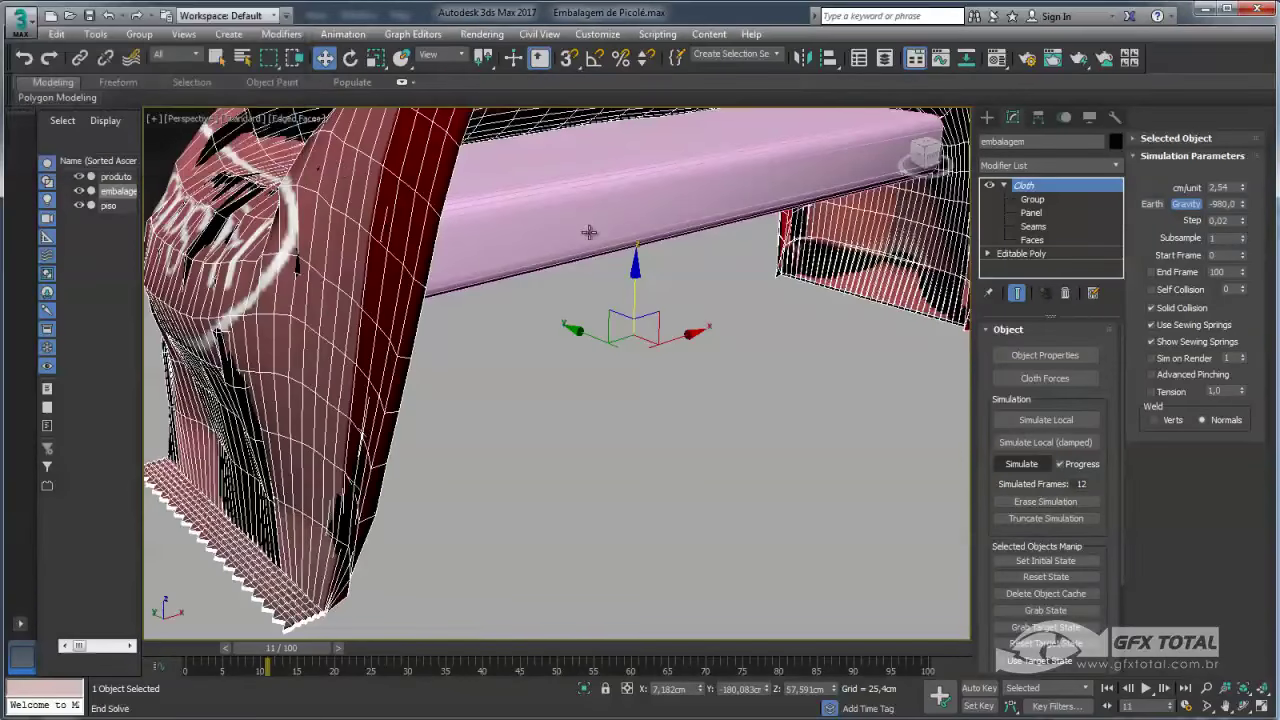
Erase the simulation, move produto below the floor, and restart the cloth simulation
scroll(600, 250, down, 2)
scroll(660, 245, down, 8)
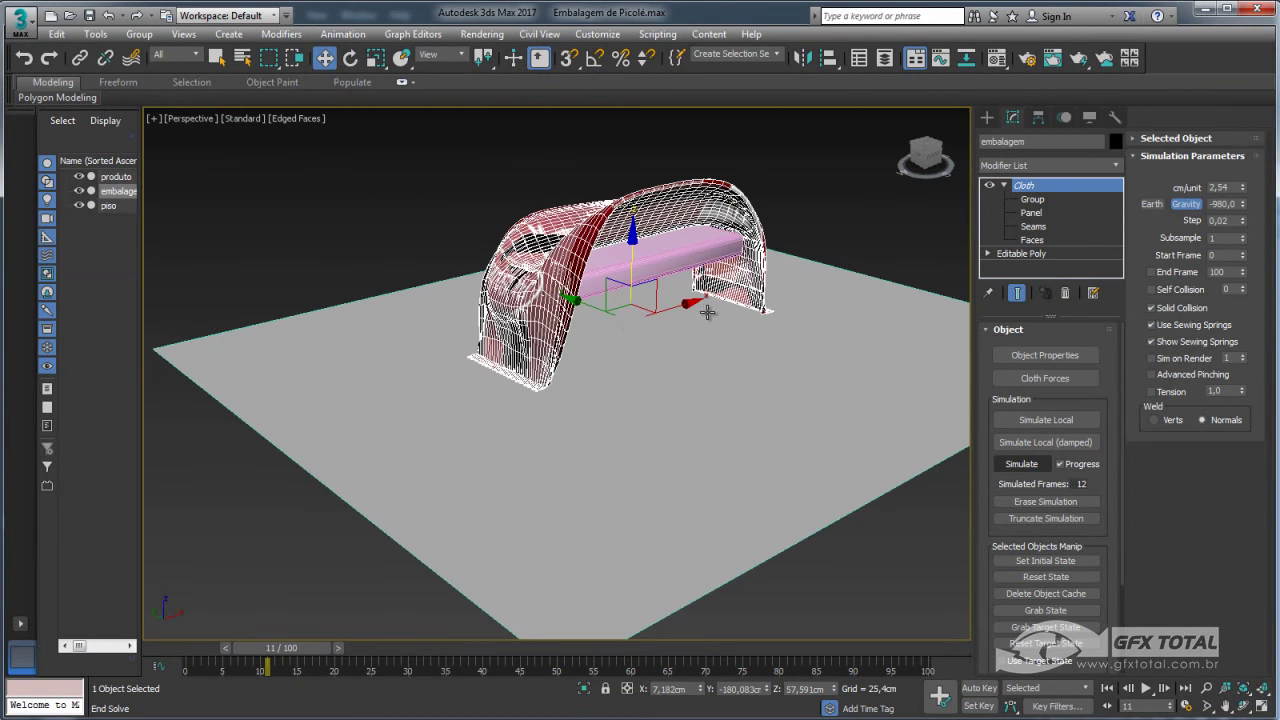
click(654, 250)
click(1040, 502)
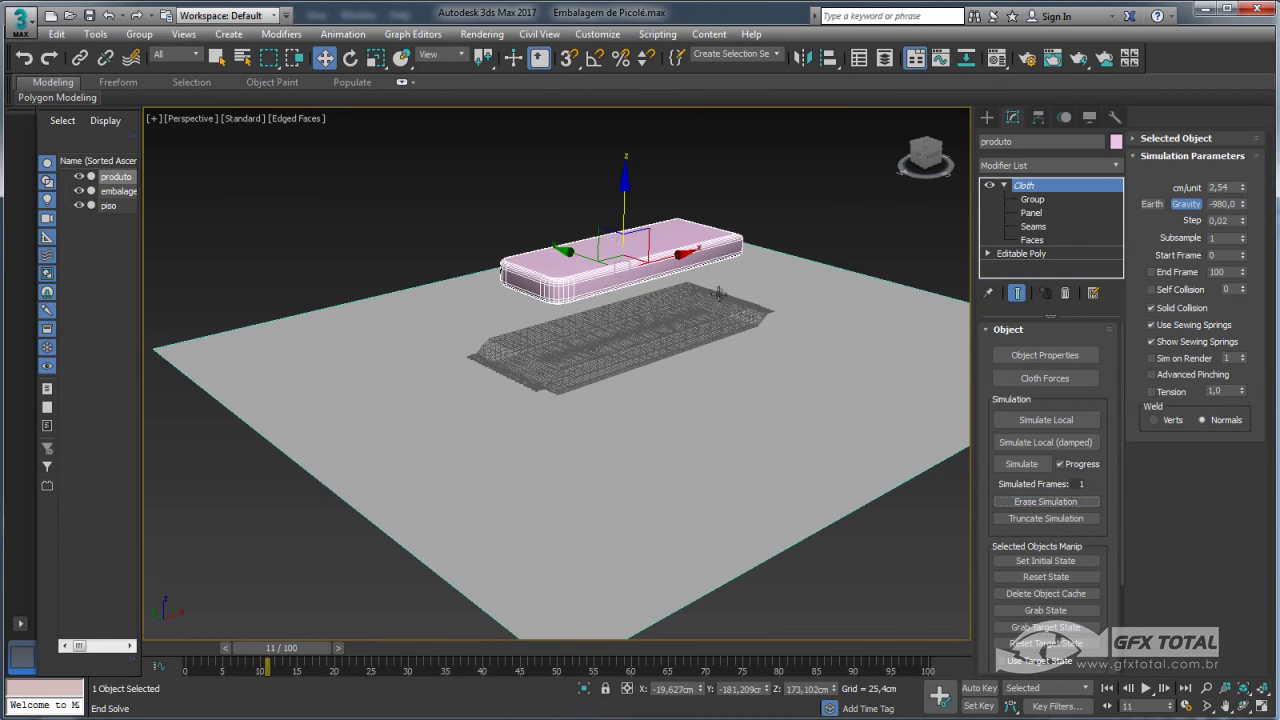
drag(618, 205, 619, 384)
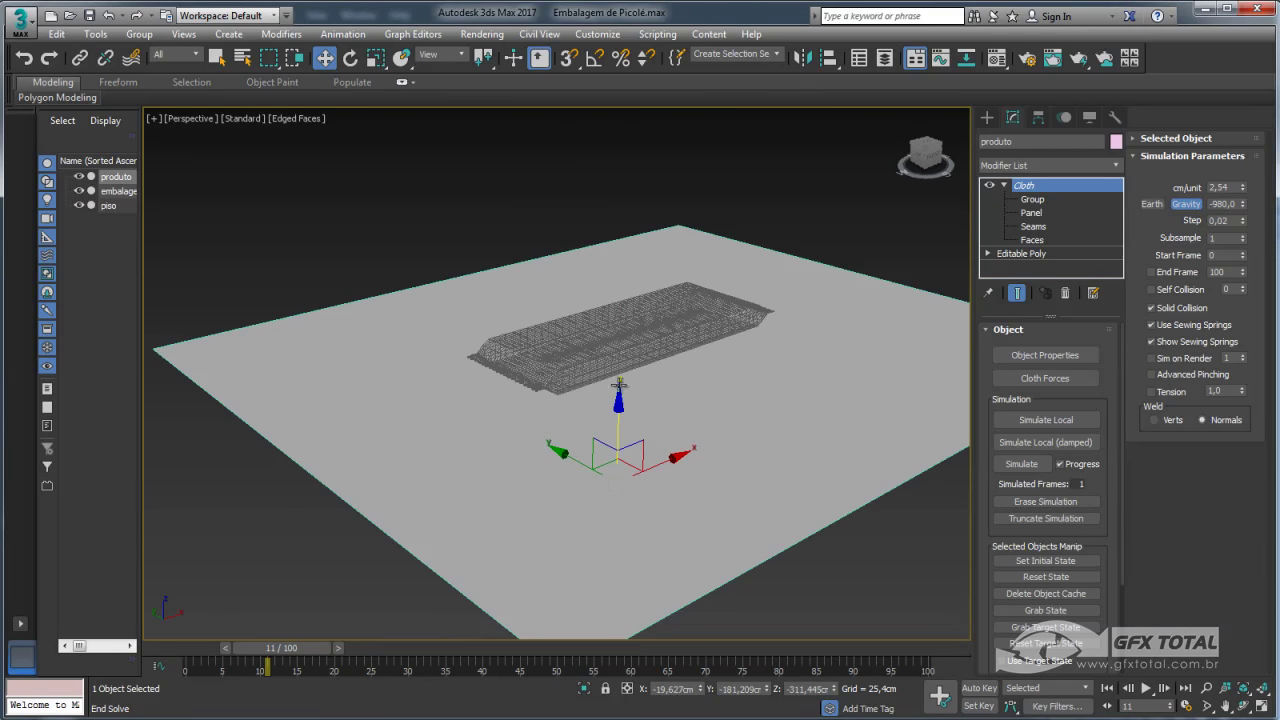
click(1038, 461)
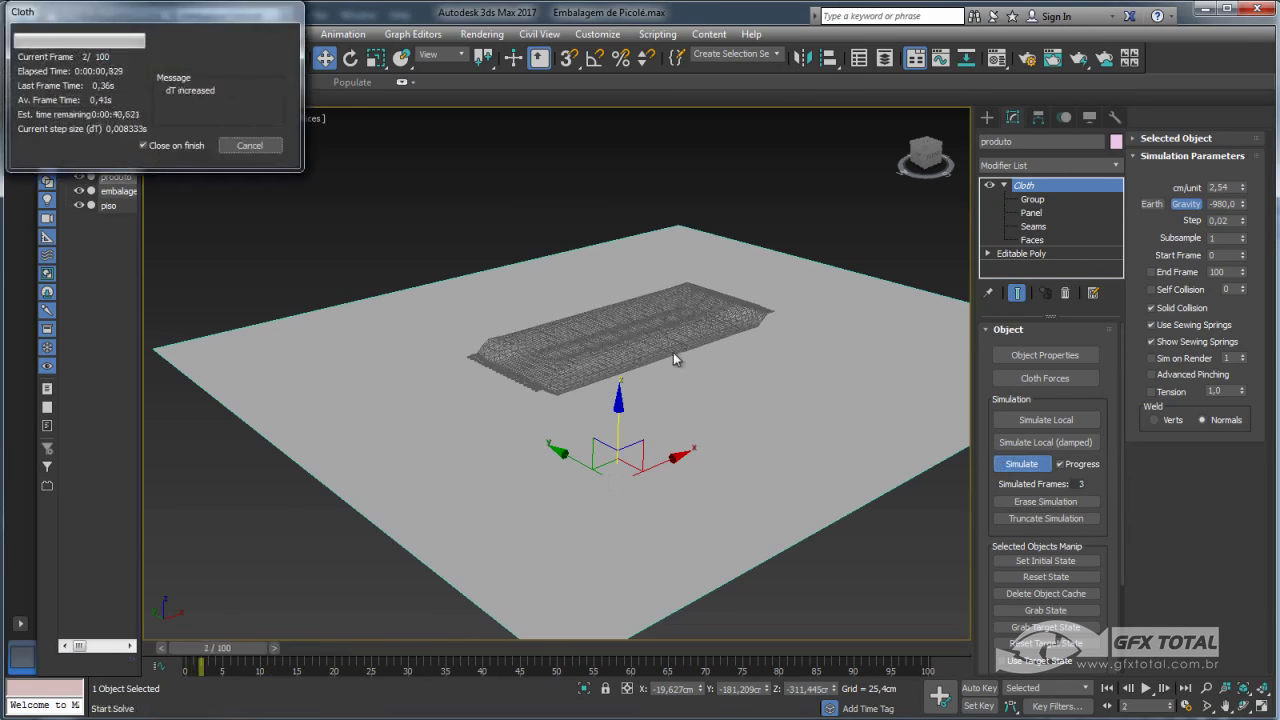
Stop the simulation at frame 20 and raise the product up into the bag
click(251, 146)
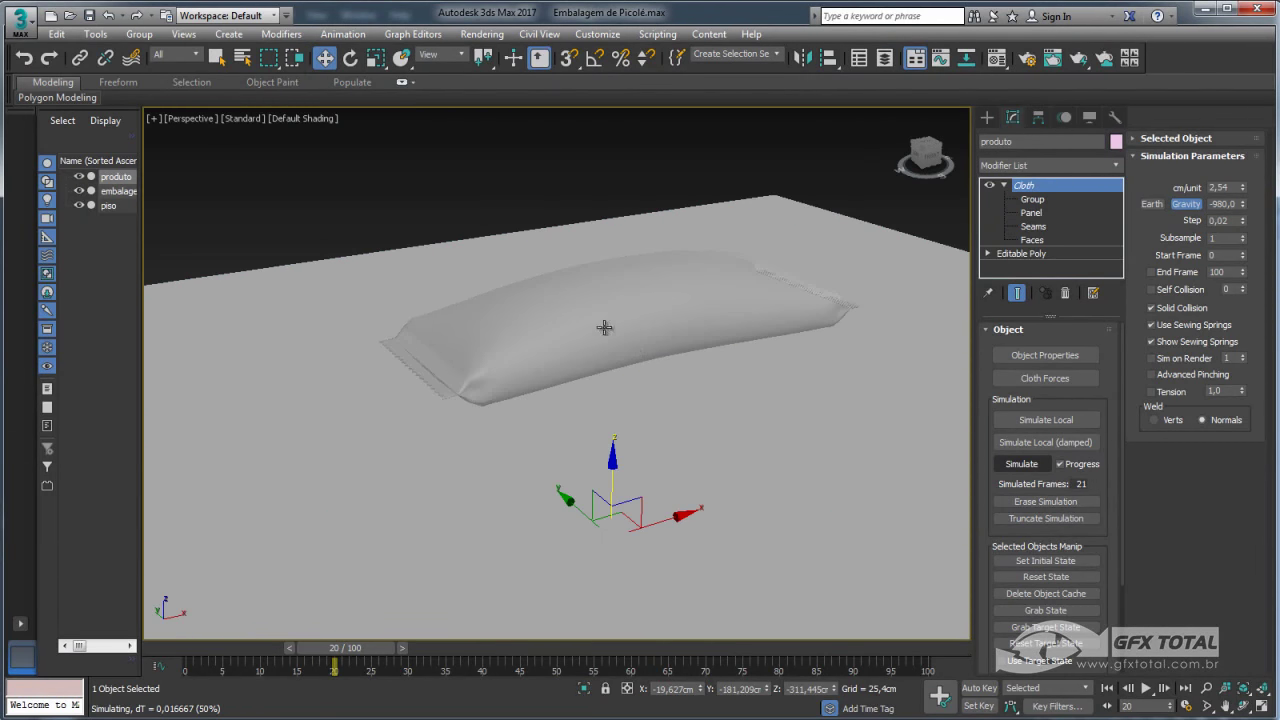
click(630, 332)
scroll(645, 340, up, 2)
scroll(658, 345, down, 3)
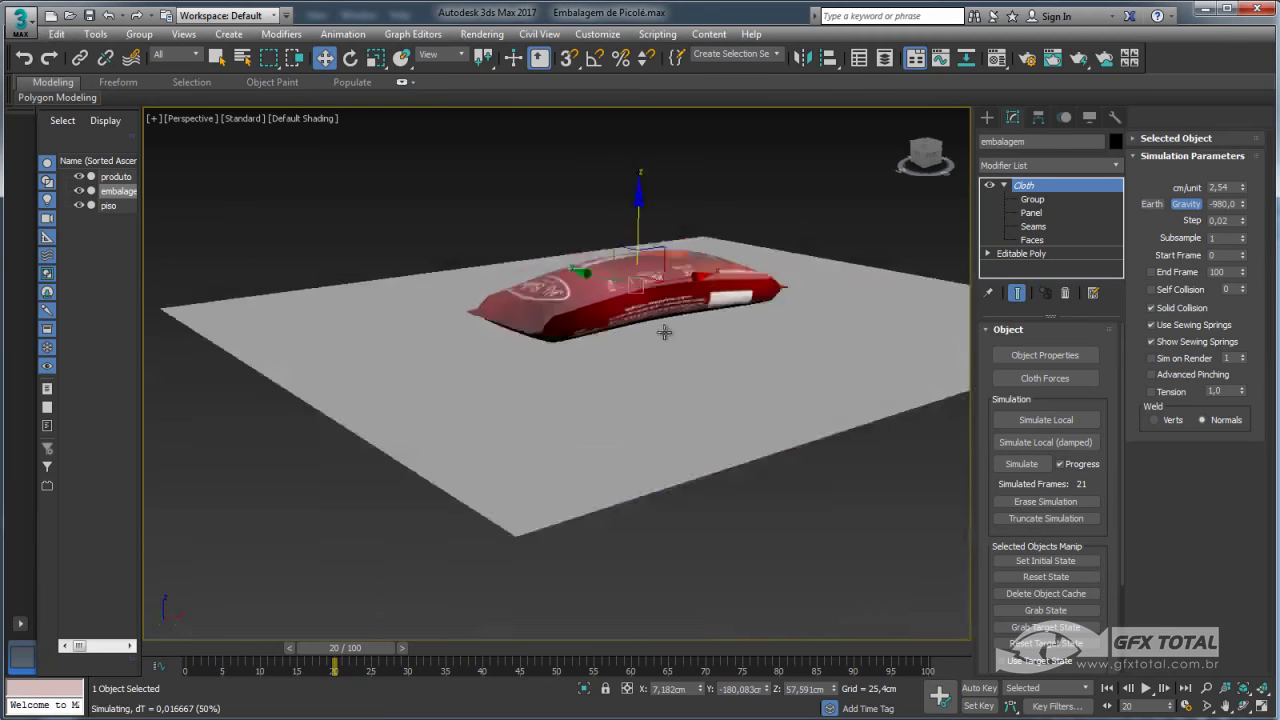
alt+middle_drag(666, 329, 688, 446)
click(650, 414)
drag(634, 355, 635, 246)
scroll(635, 246, up, 3)
mouse_move(635, 246)
alt+middle_down()
mouse_move(690, 376)
mouse_move(543, 266)
mouse_move(543, 294)
alt+middle_up()
Toggle the wrapper's See-Through off to view the red label, then back on
click(683, 360)
key(alt+x)
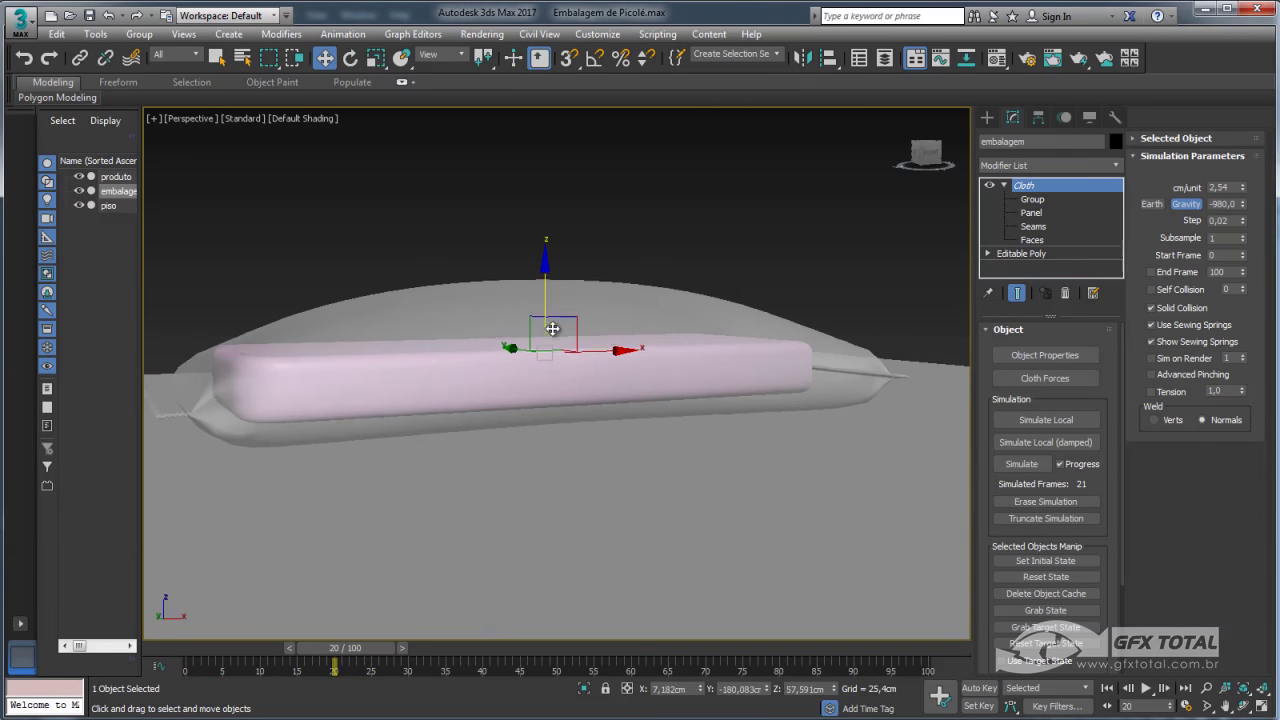
key(alt+x)
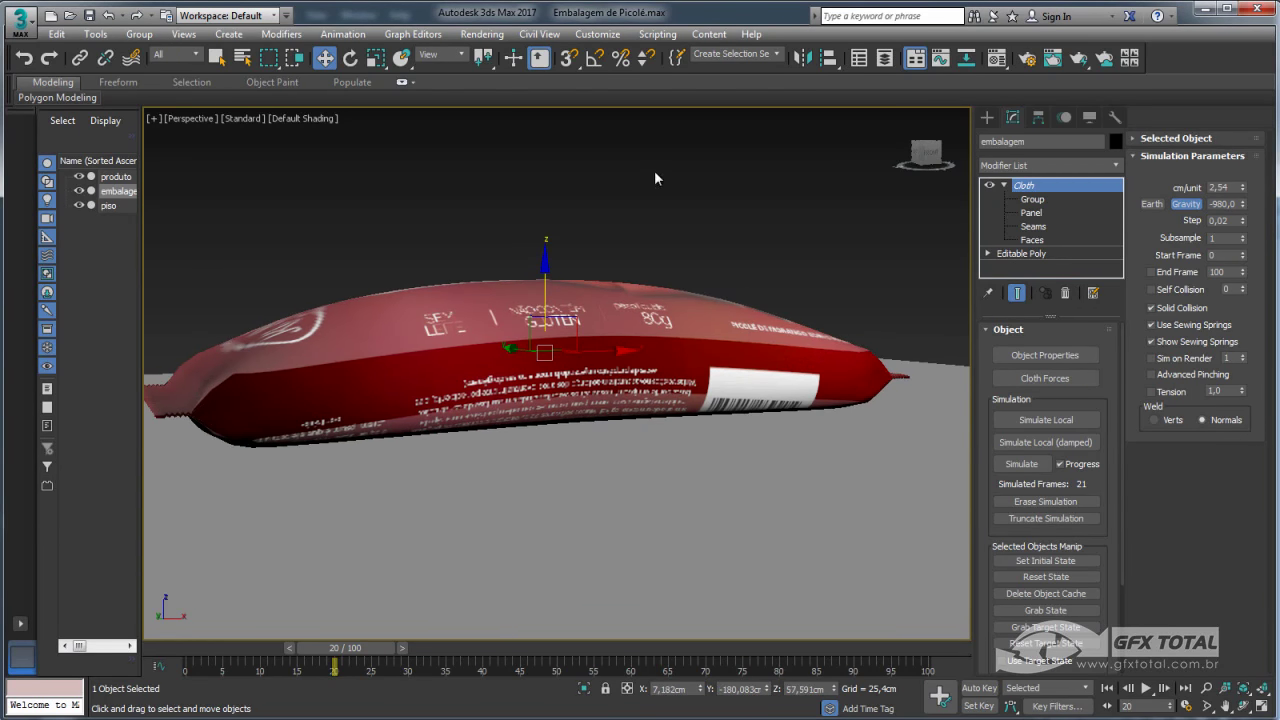
key(alt+x)
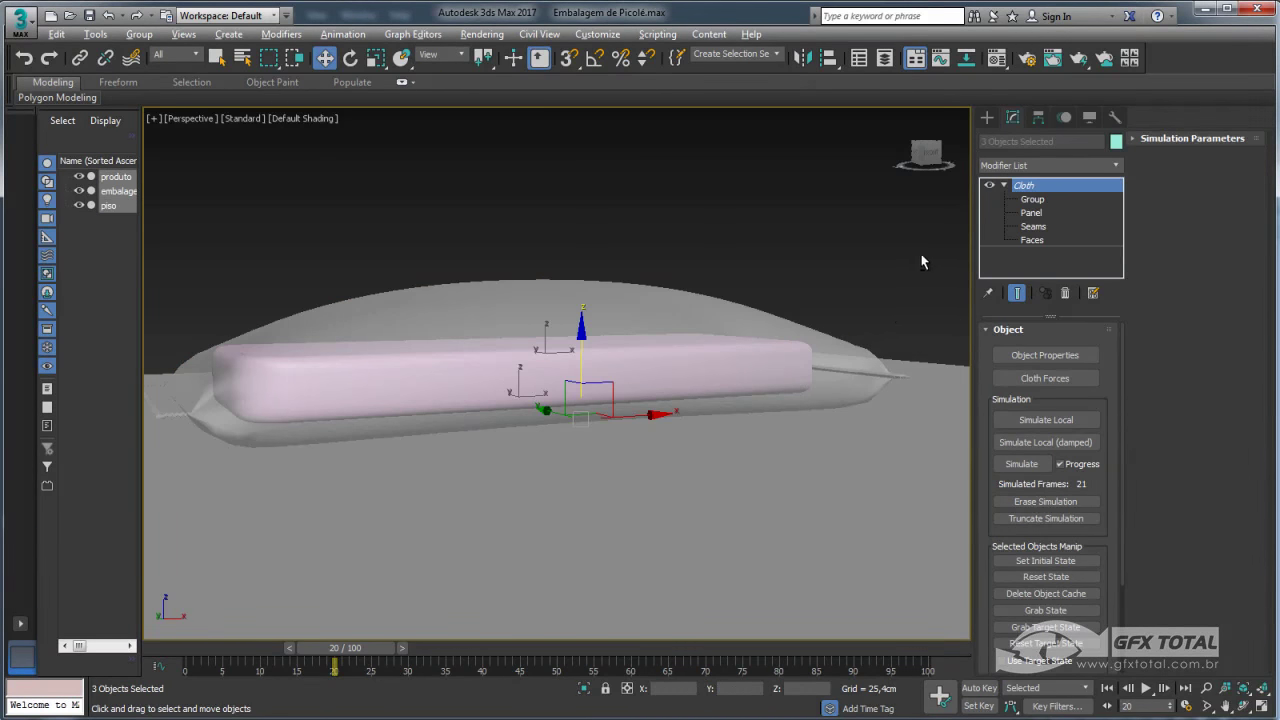
Lower the pink product further down inside the wrapper along Z
click(603, 288)
drag(524, 327, 520, 345)
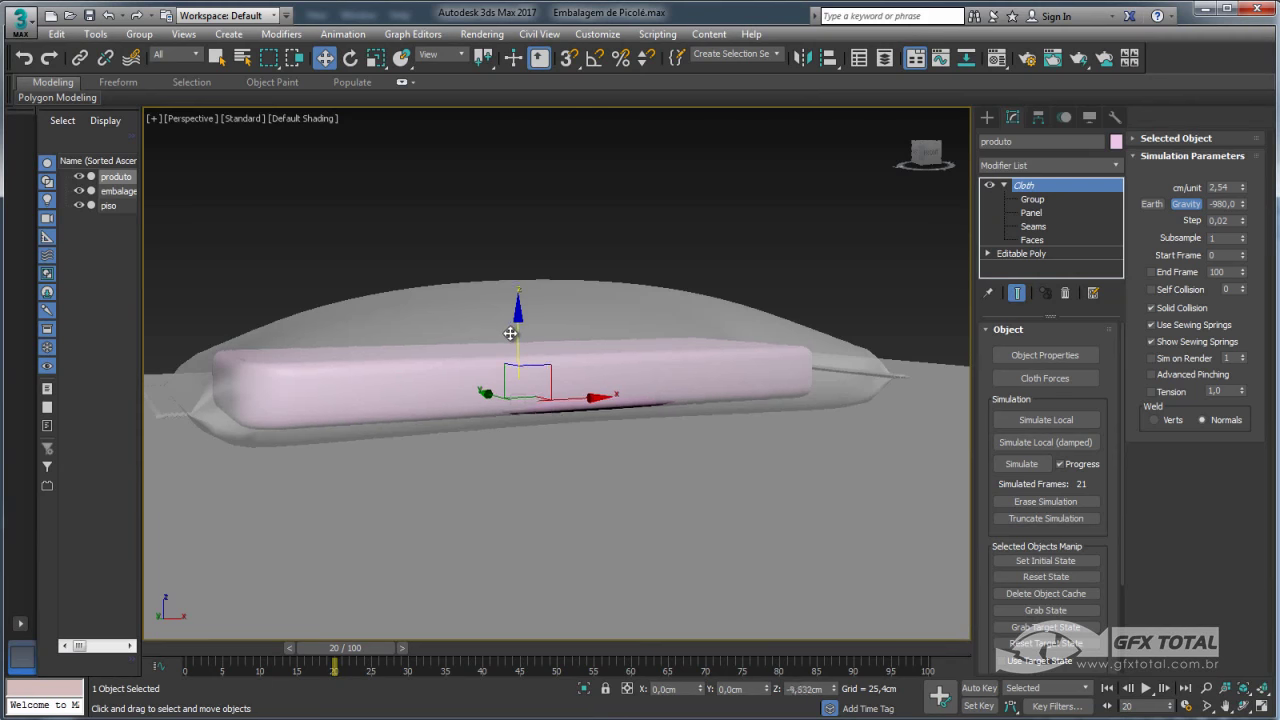
alt+middle_drag(520, 345, 511, 327)
drag(518, 337, 518, 344)
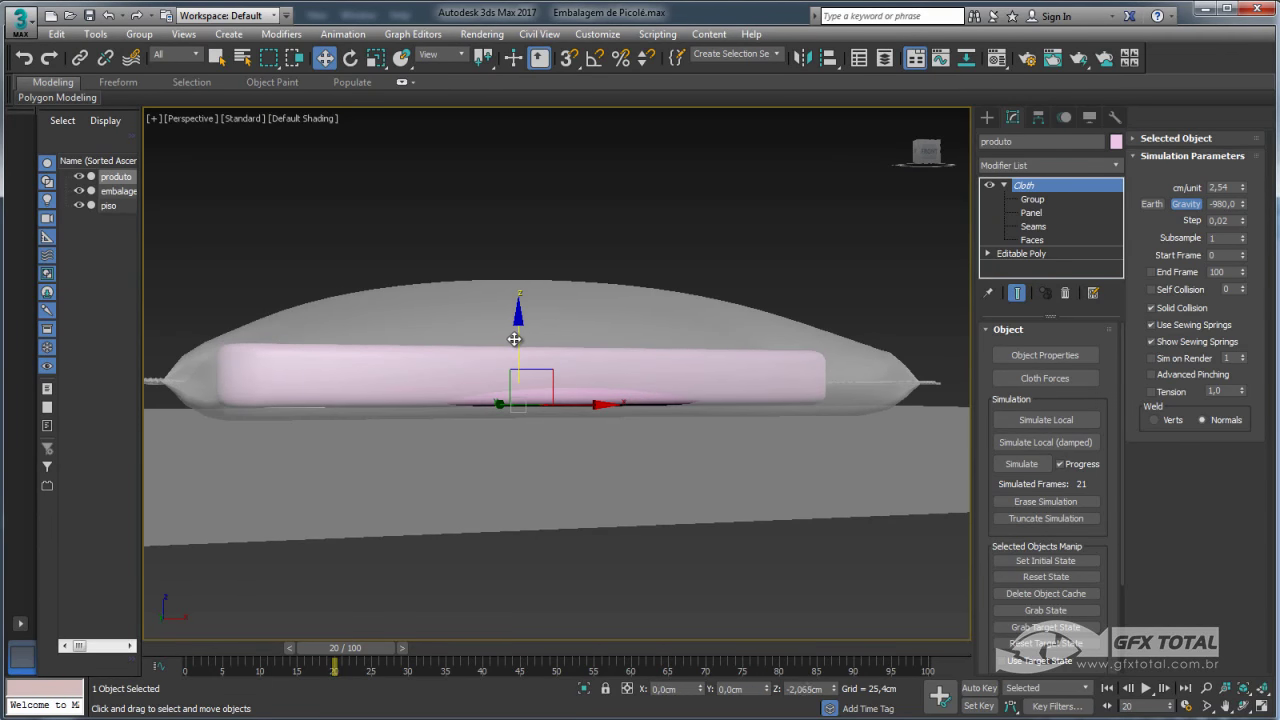
mouse_move(518, 344)
alt+middle_down()
mouse_move(576, 325)
mouse_move(784, 342)
alt+middle_up()
Check the product through the see-through wrapper, then open embalagem's cloth Object Properties
click(576, 325)
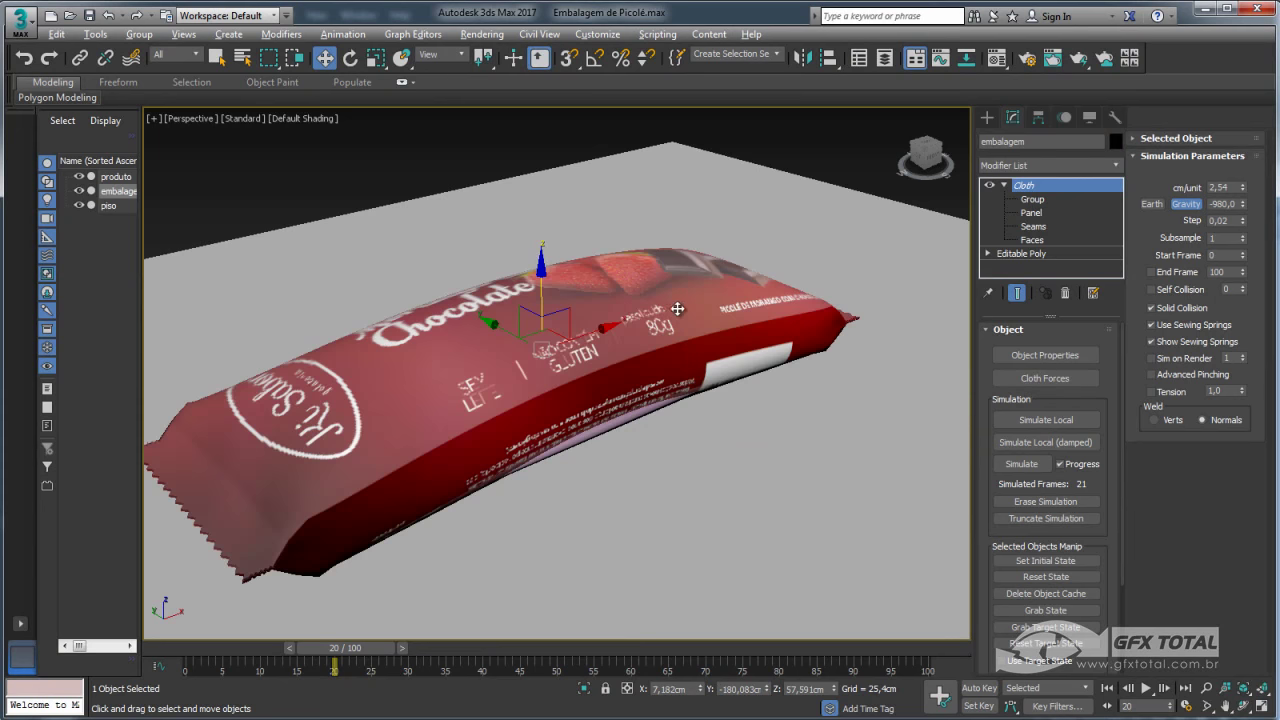
key(alt+x)
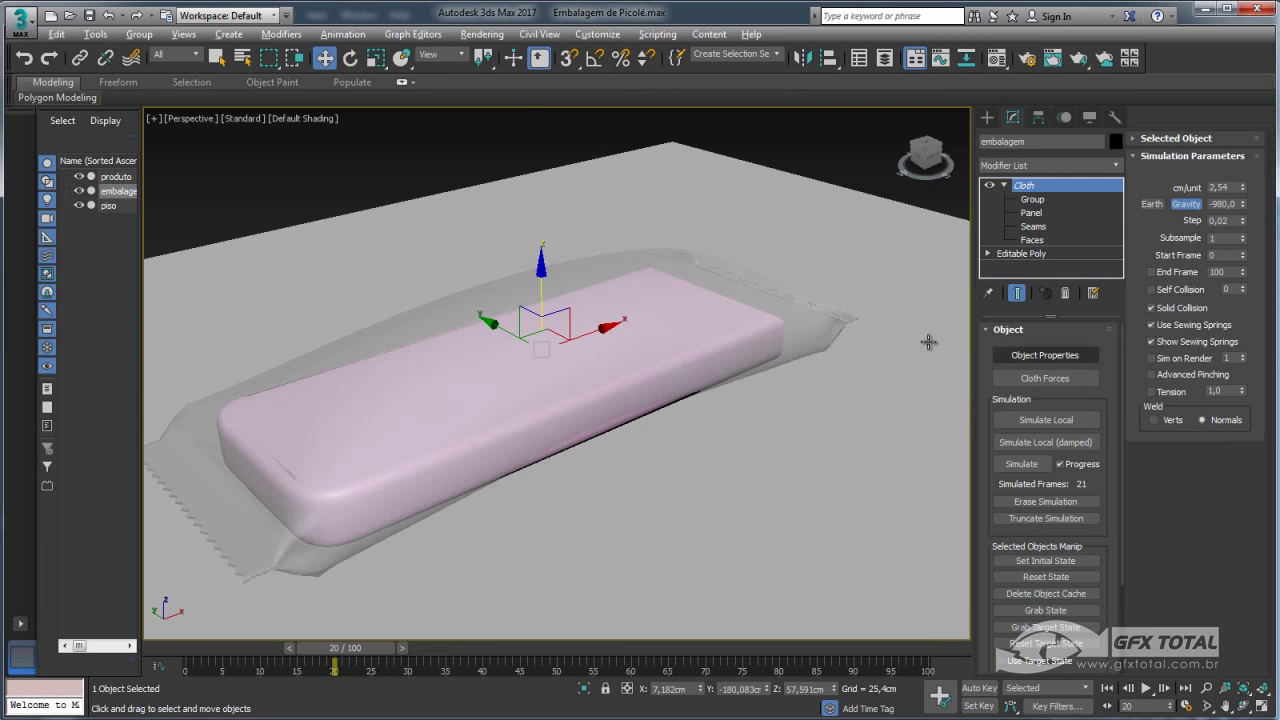
key(alt+x)
click(1037, 350)
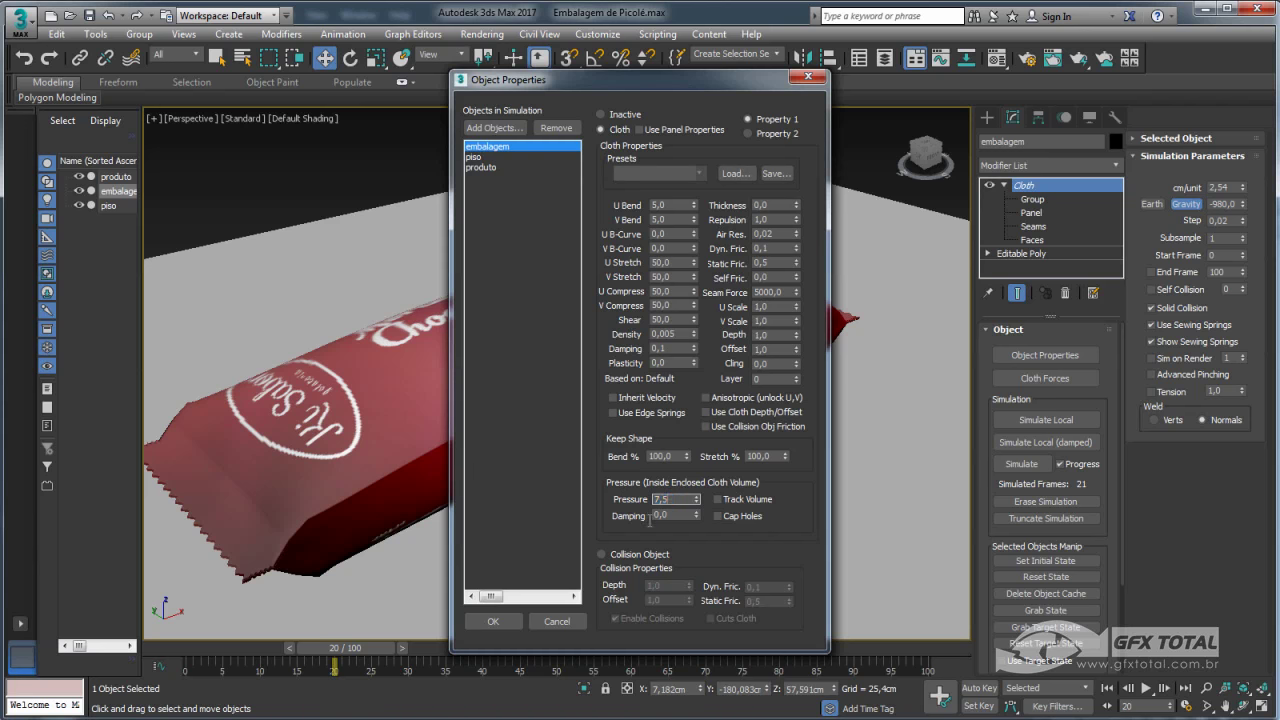
Run a cloth test, stop it, and erase the failed simulation
click(513, 626)
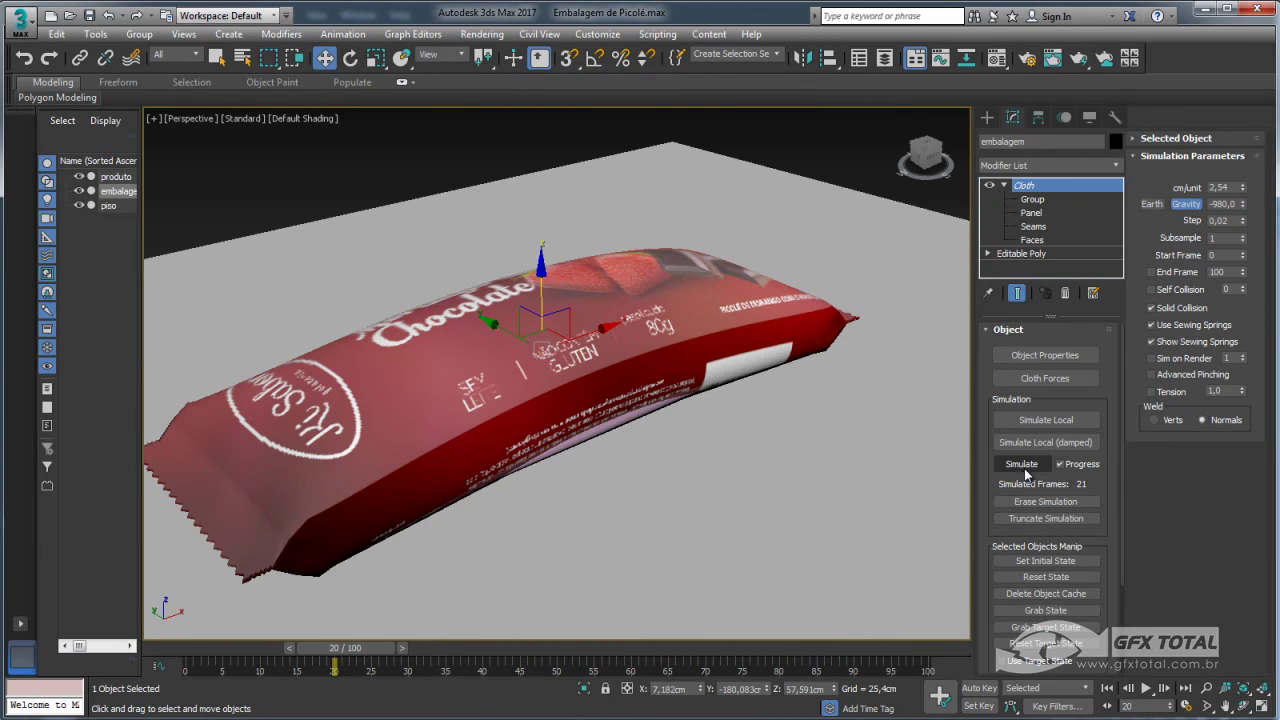
click(1021, 465)
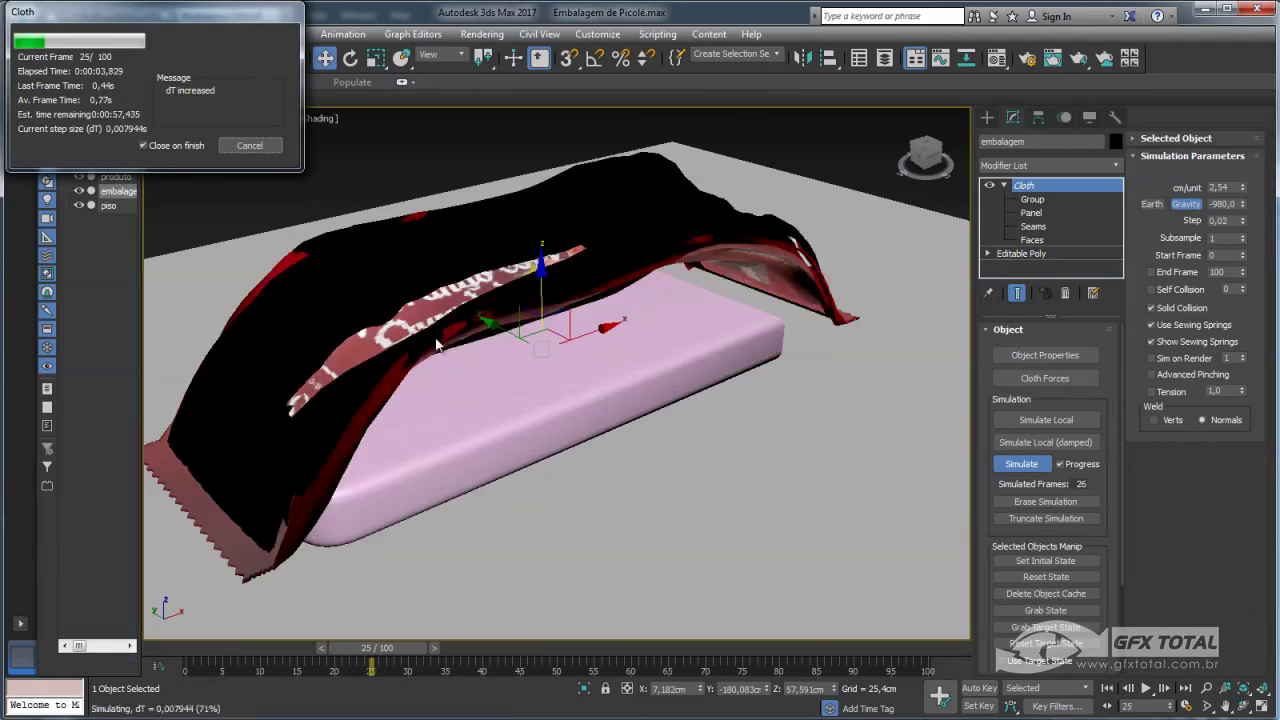
click(250, 146)
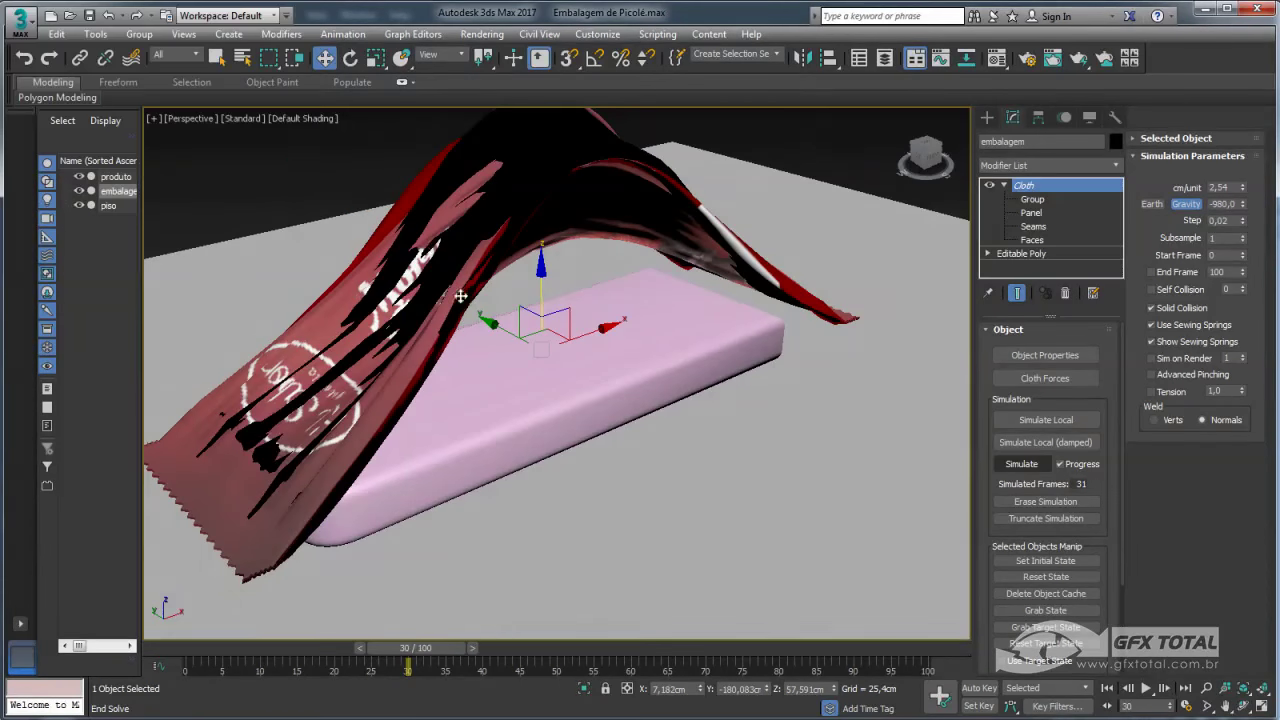
mouse_move(457, 289)
alt+middle_down()
mouse_move(423, 318)
mouse_move(565, 373)
alt+middle_up()
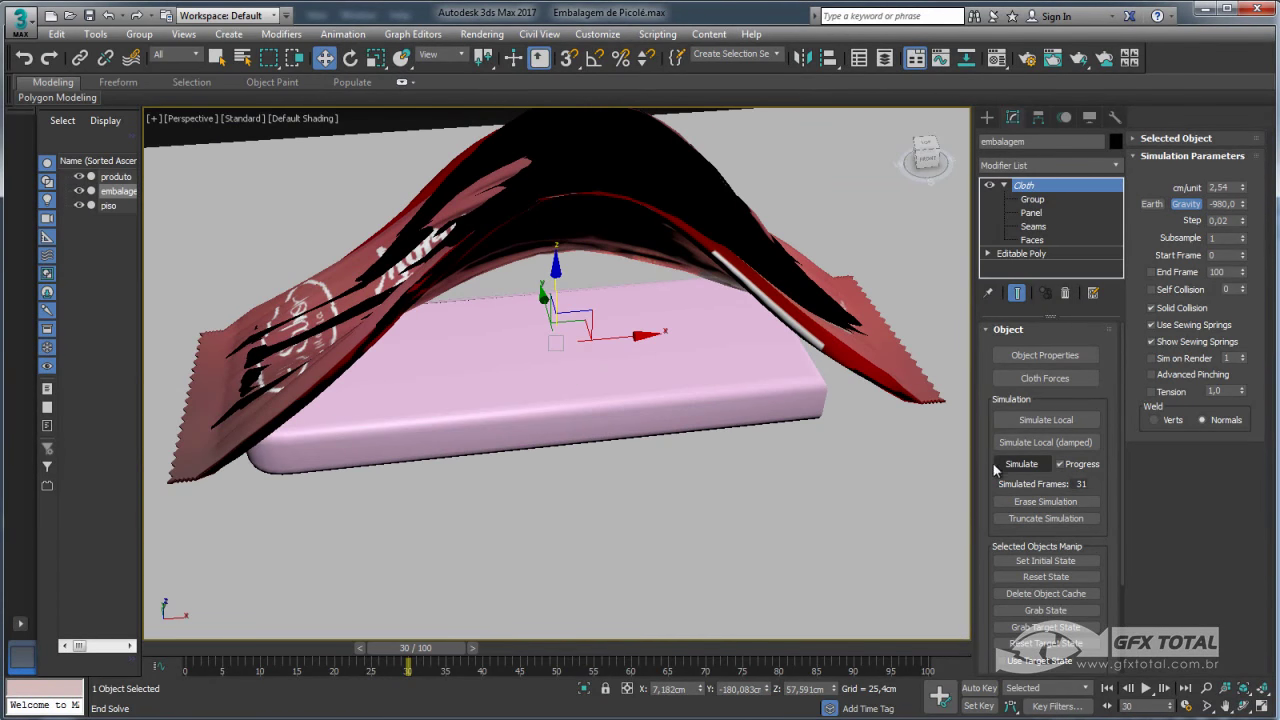
click(1045, 501)
Make the wrapper see-through and shrink the product slightly to 87%
alt+middle_drag(886, 434, 736, 400)
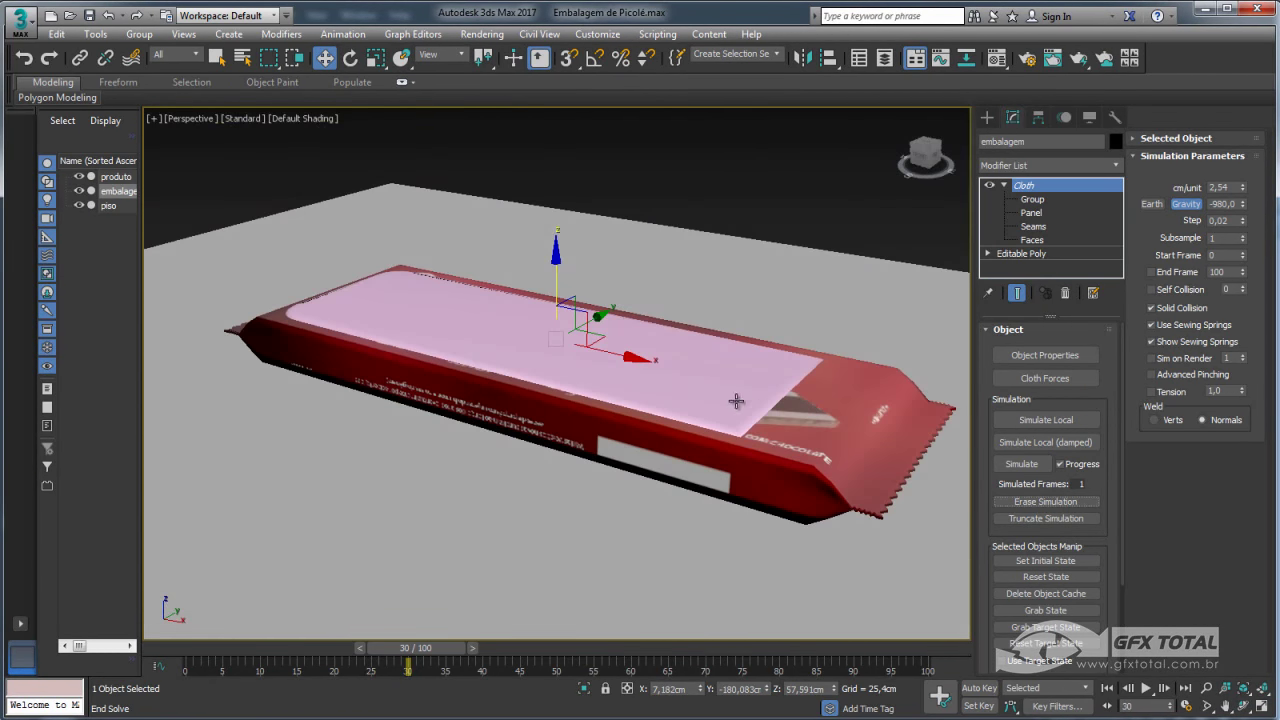
click(736, 400)
key(e)
key(r)
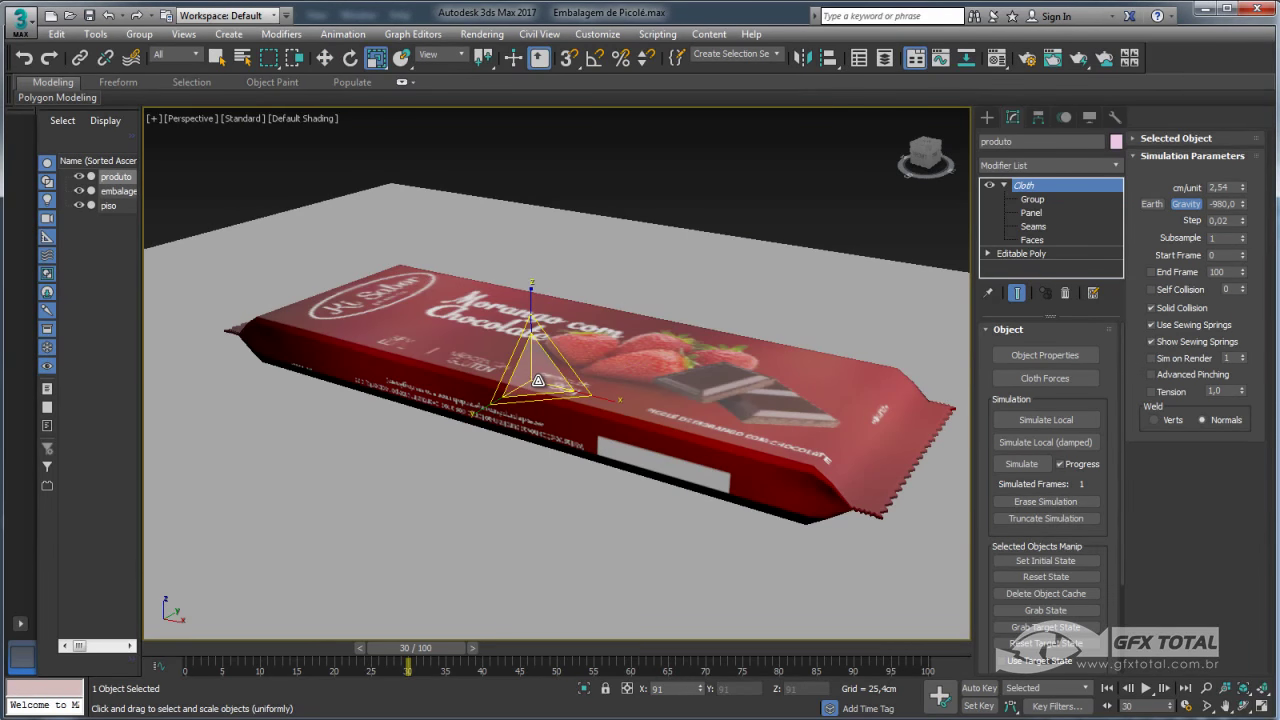
alt+middle_drag(539, 381, 620, 393)
click(620, 393)
key(alt+x)
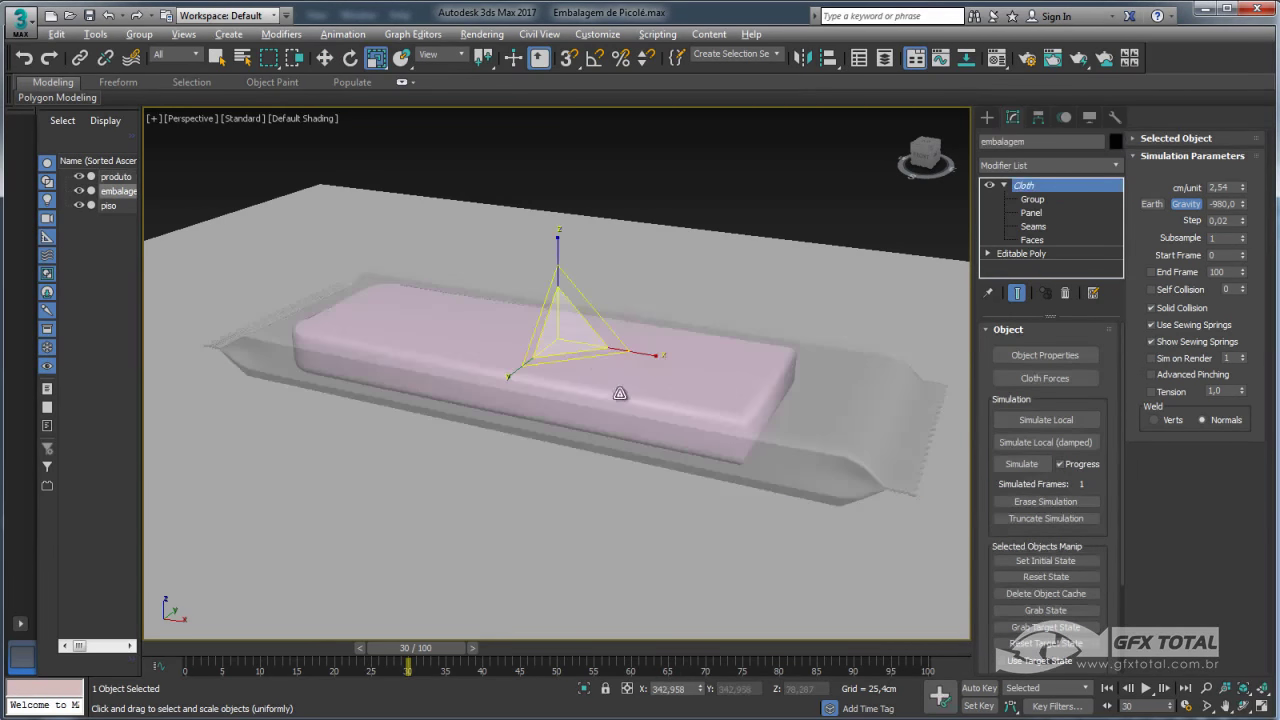
mouse_move(706, 261)
alt+middle_down()
mouse_move(751, 443)
mouse_move(794, 417)
alt+middle_up()
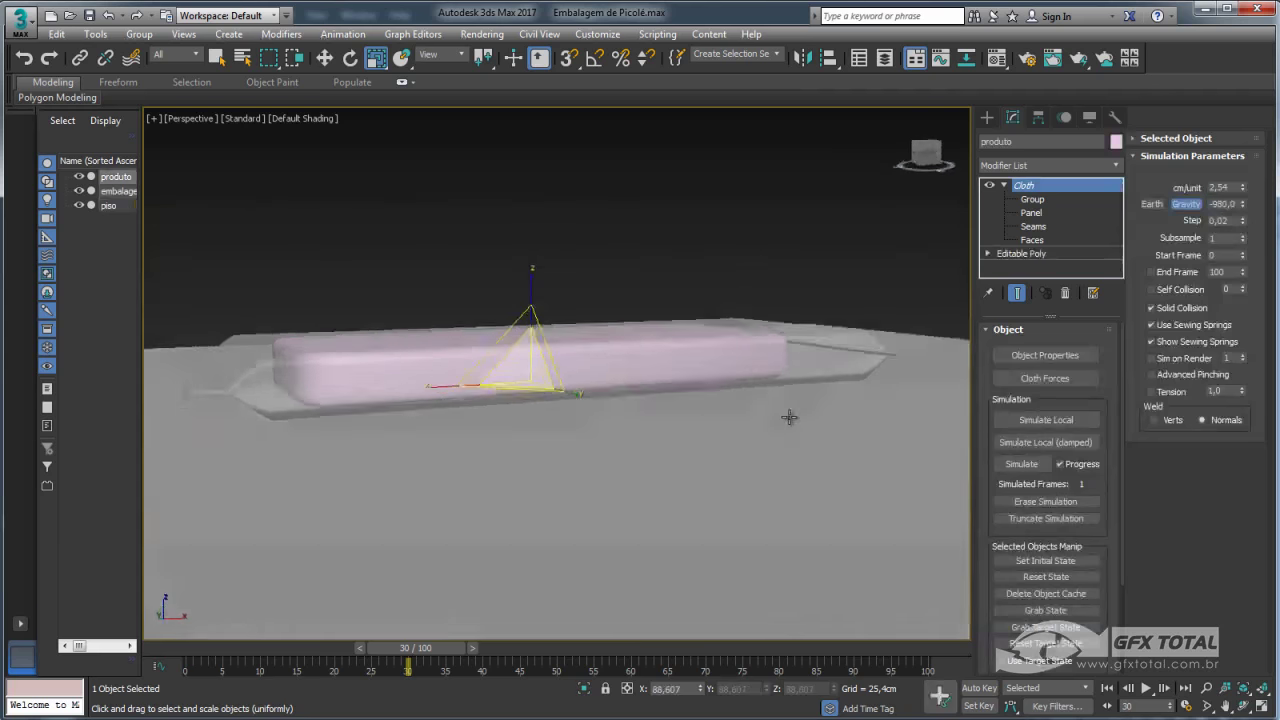
click(770, 360)
drag(532, 362, 532, 372)
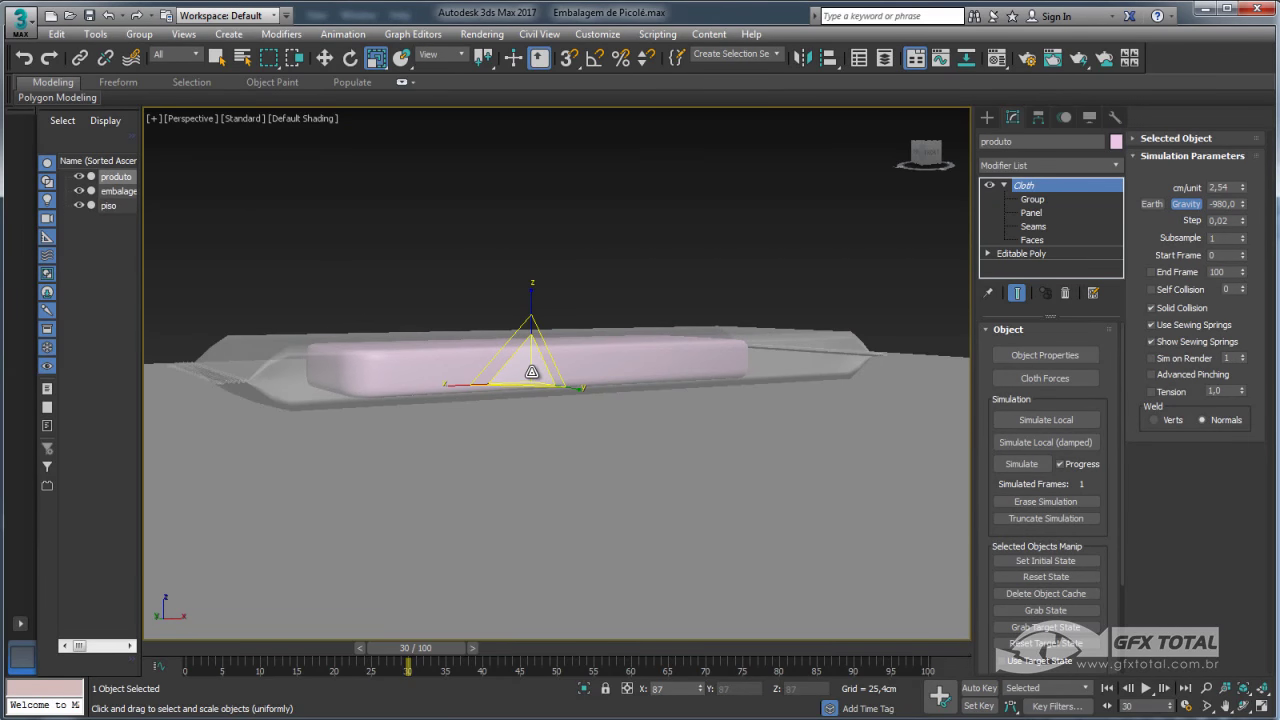
alt+middle_drag(574, 415, 571, 414)
key(w)
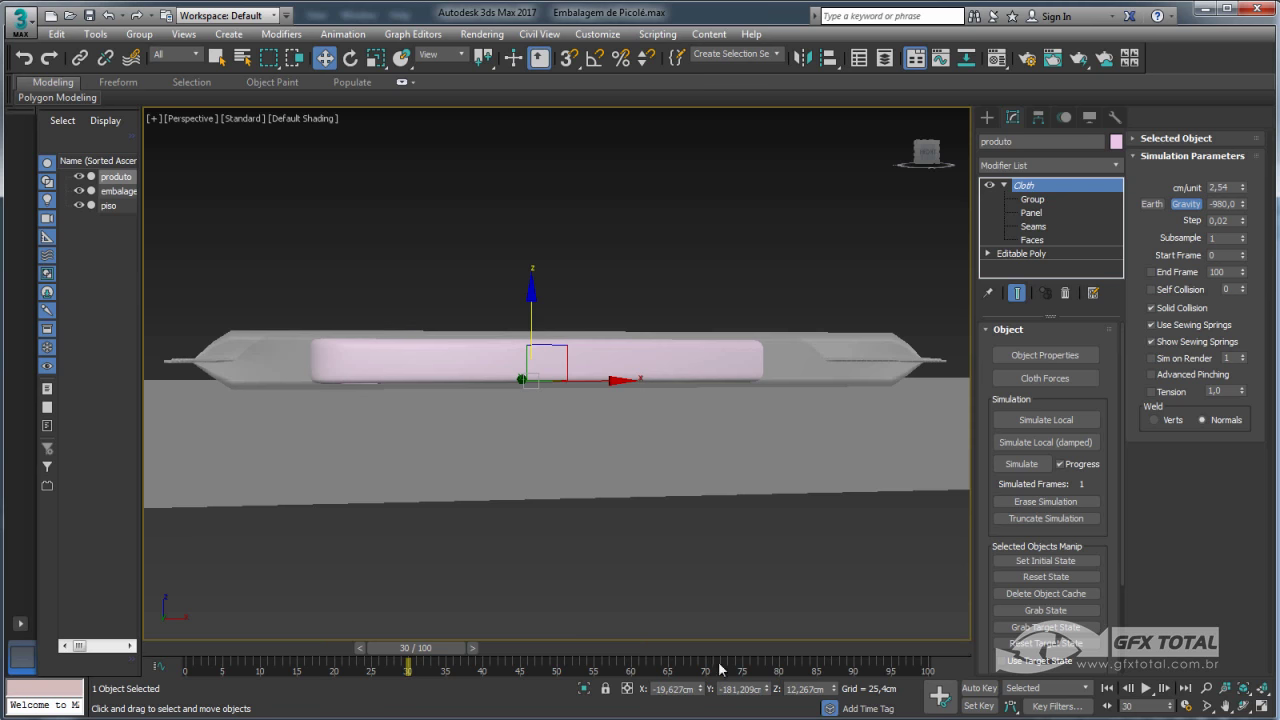
With Auto Key on, scale the product to 127% at frame 60, keyed from frame 0
key(Home)
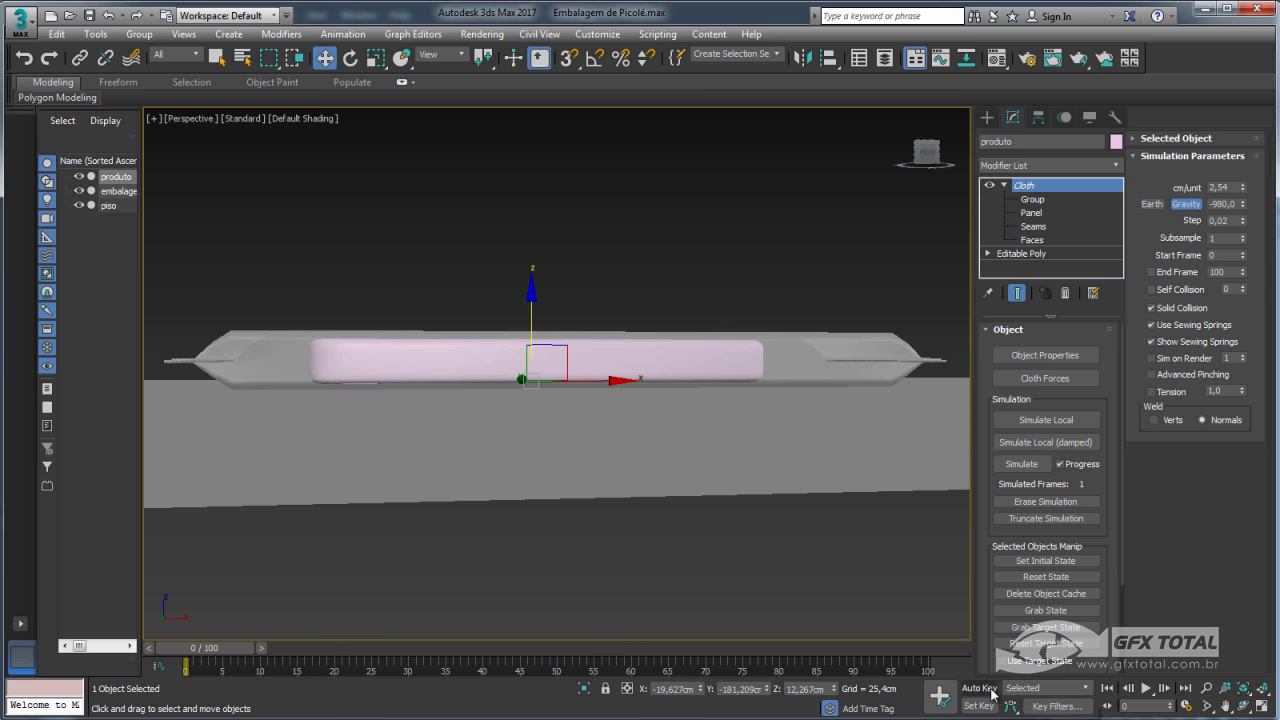
click(985, 689)
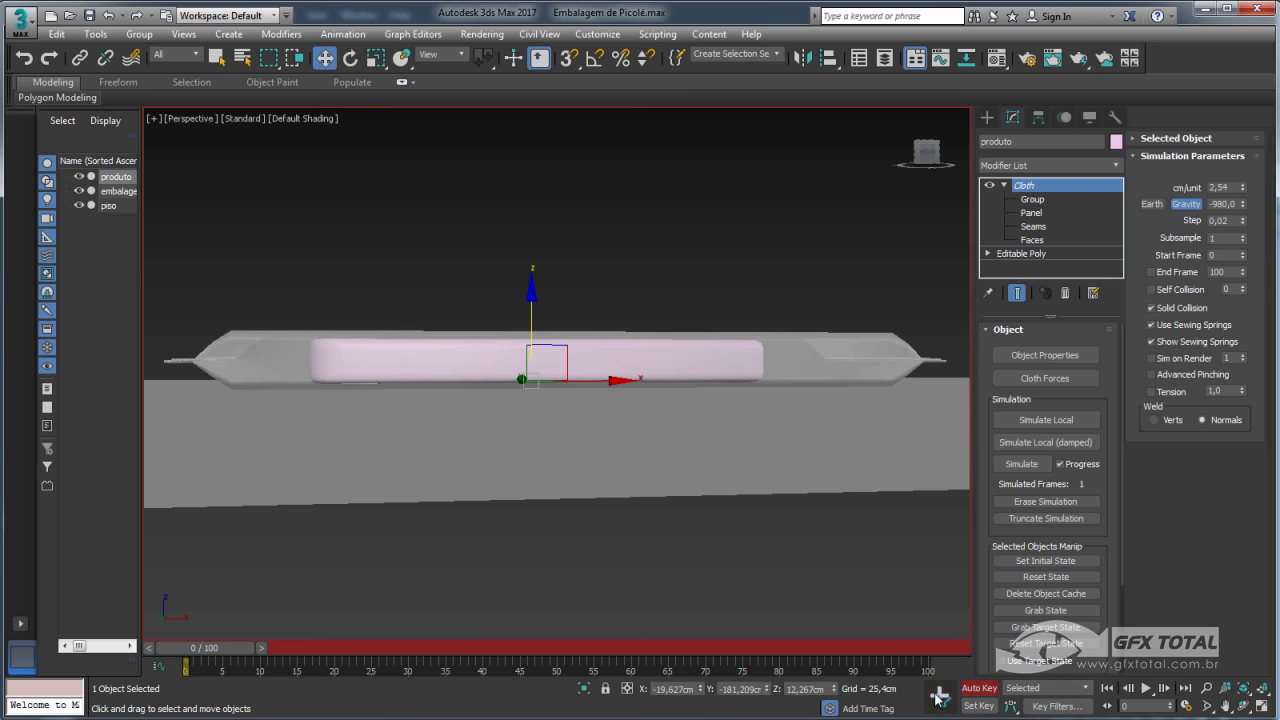
drag(223, 649, 622, 663)
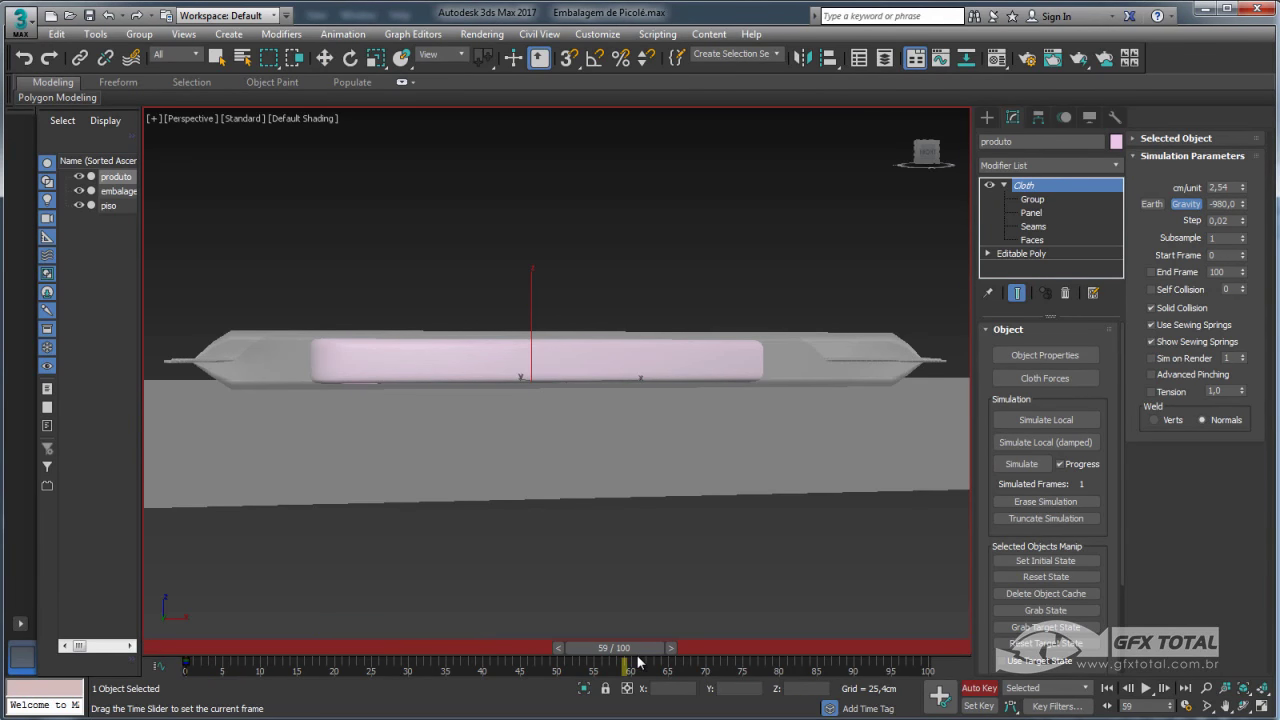
key(r)
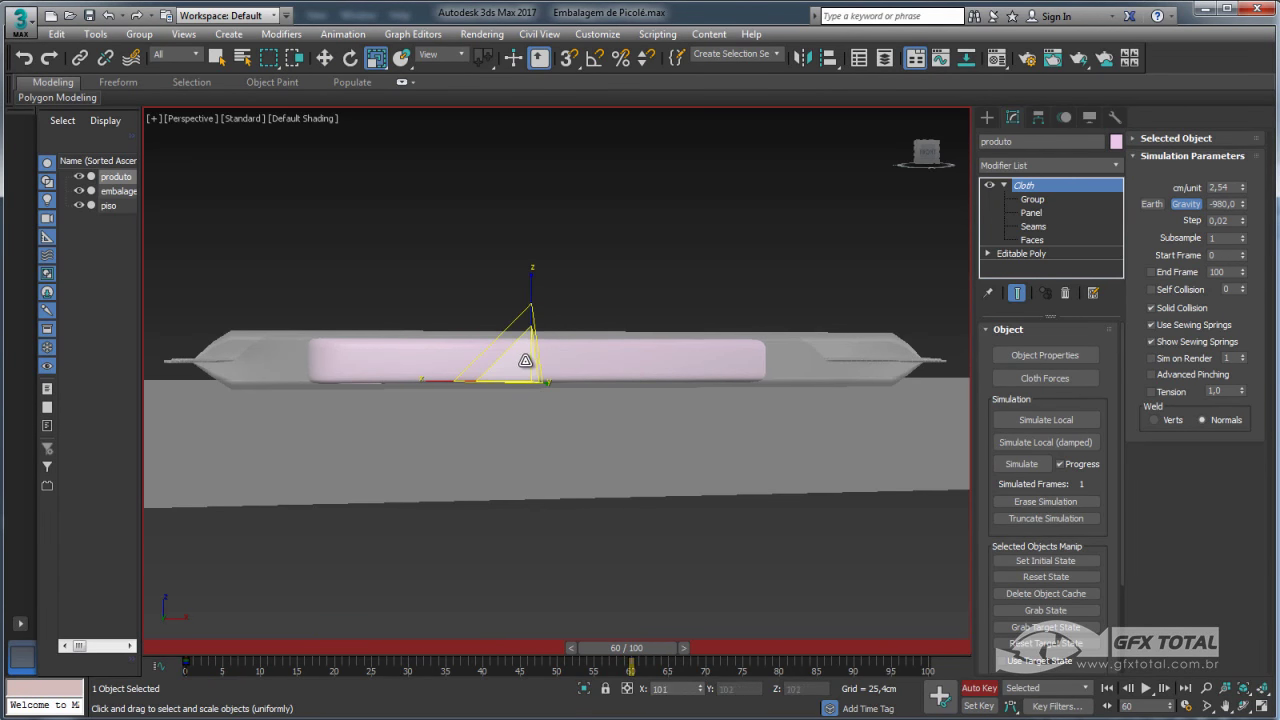
drag(525, 360, 545, 340)
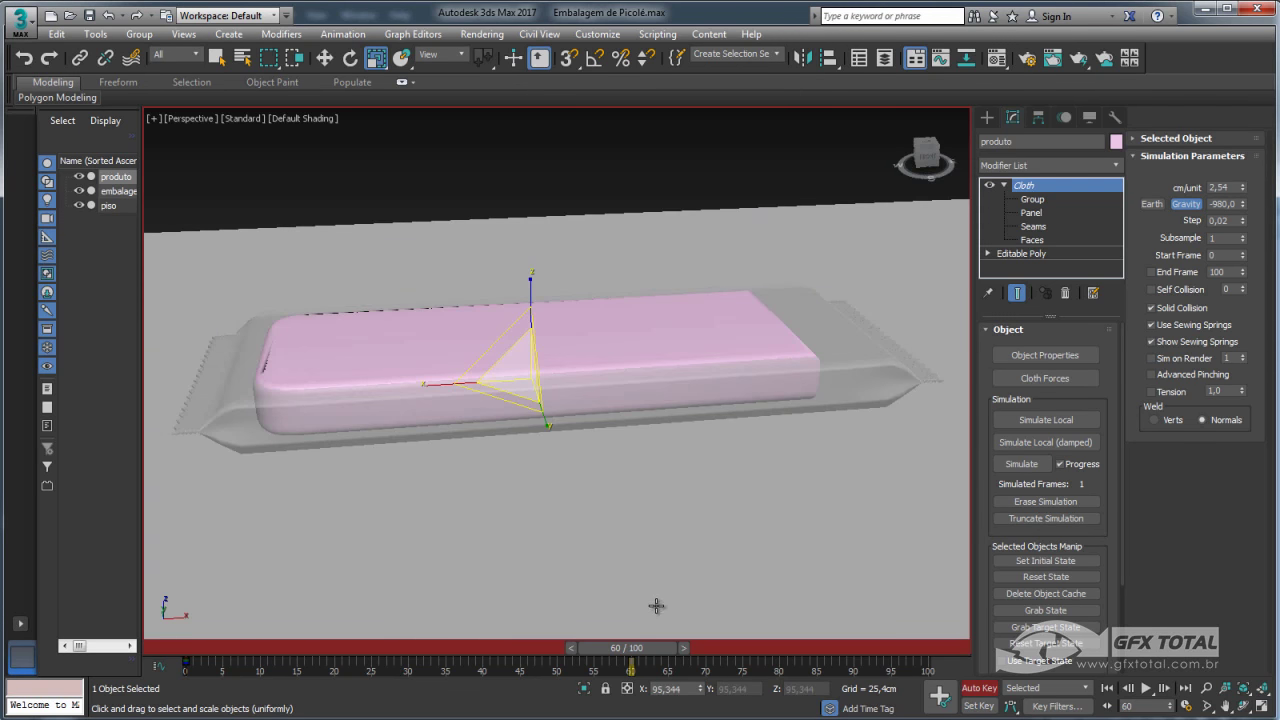
click(980, 689)
drag(662, 648, 217, 648)
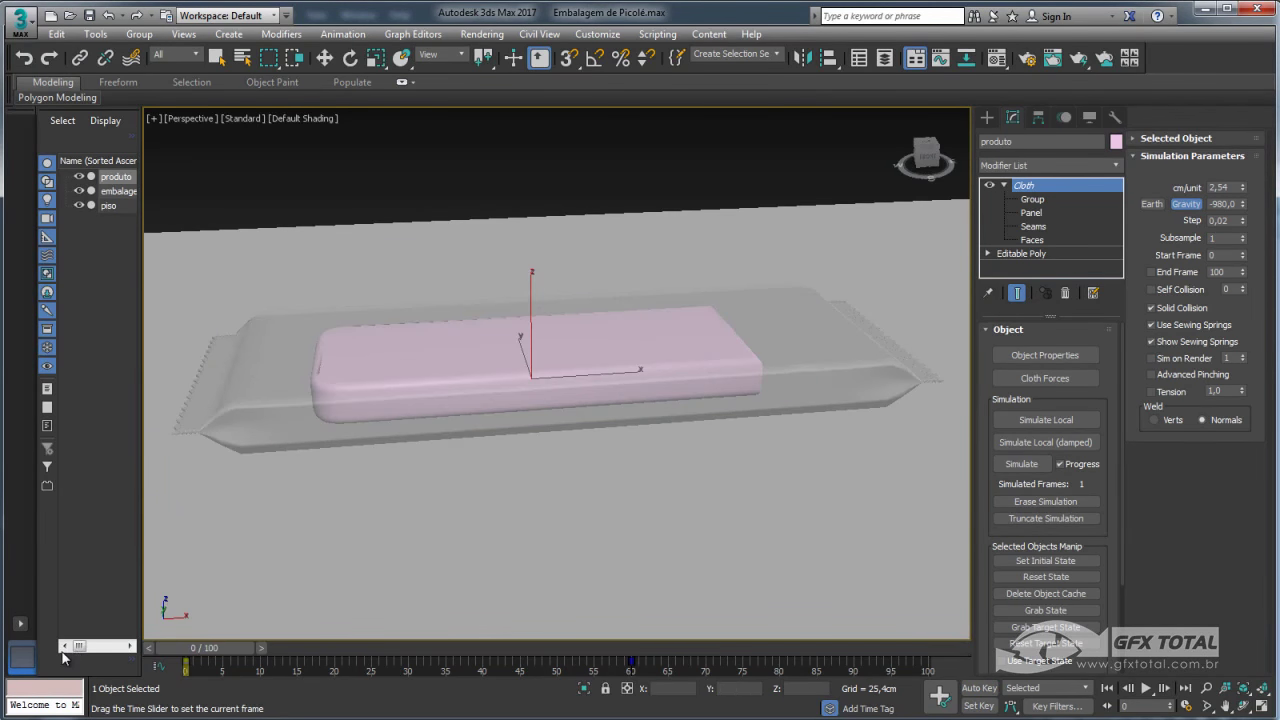
Confirm the wrapper's cloth settings and run the simulation, stopping at frame 55
click(780, 354)
key(alt+x)
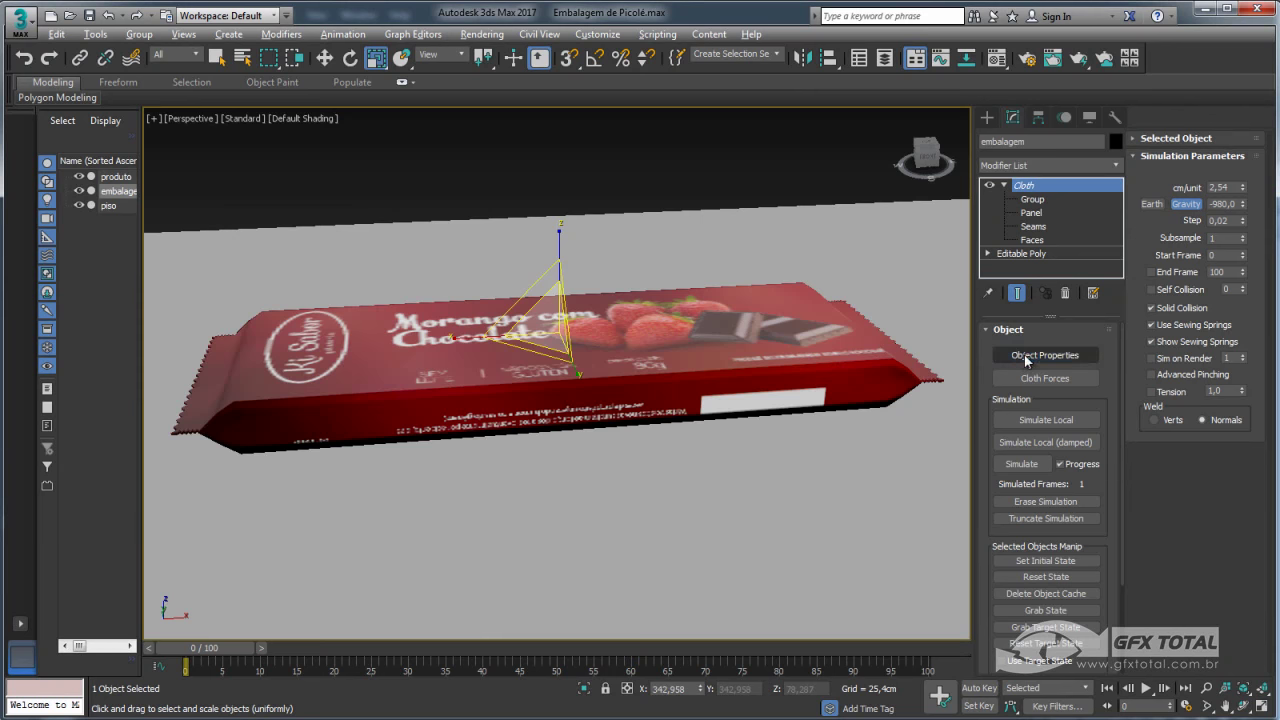
click(1026, 358)
click(493, 150)
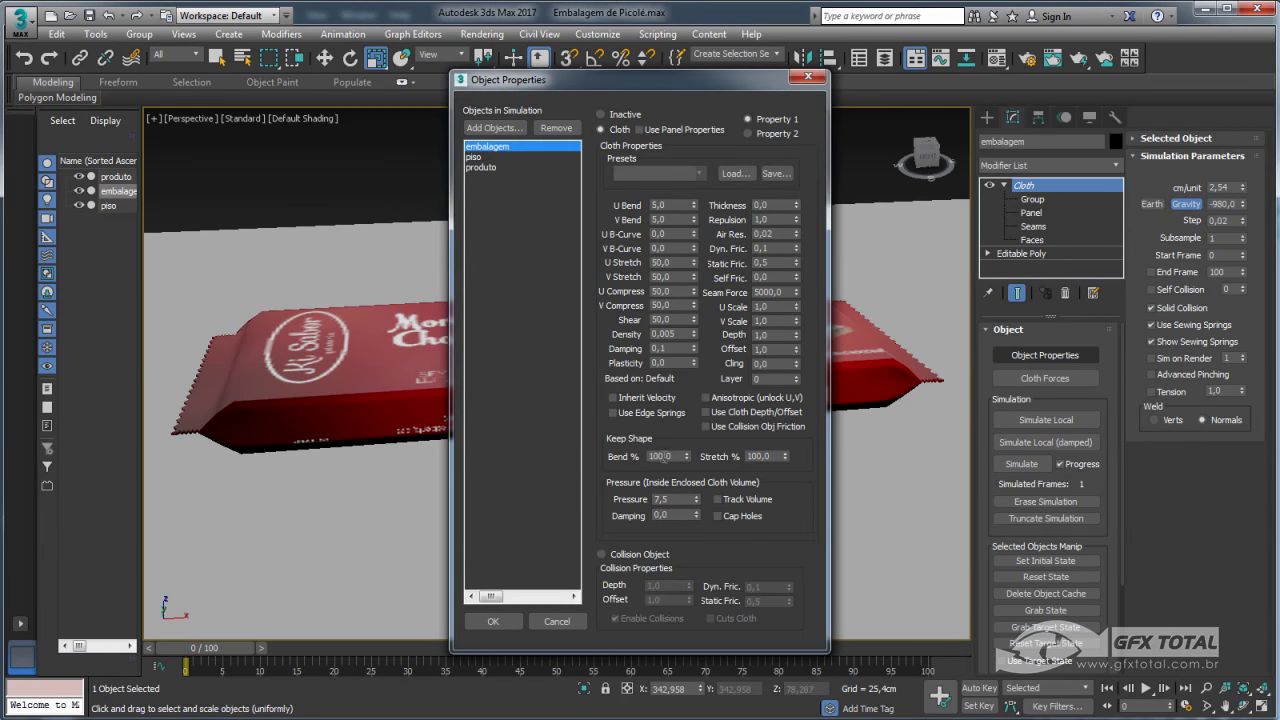
click(515, 621)
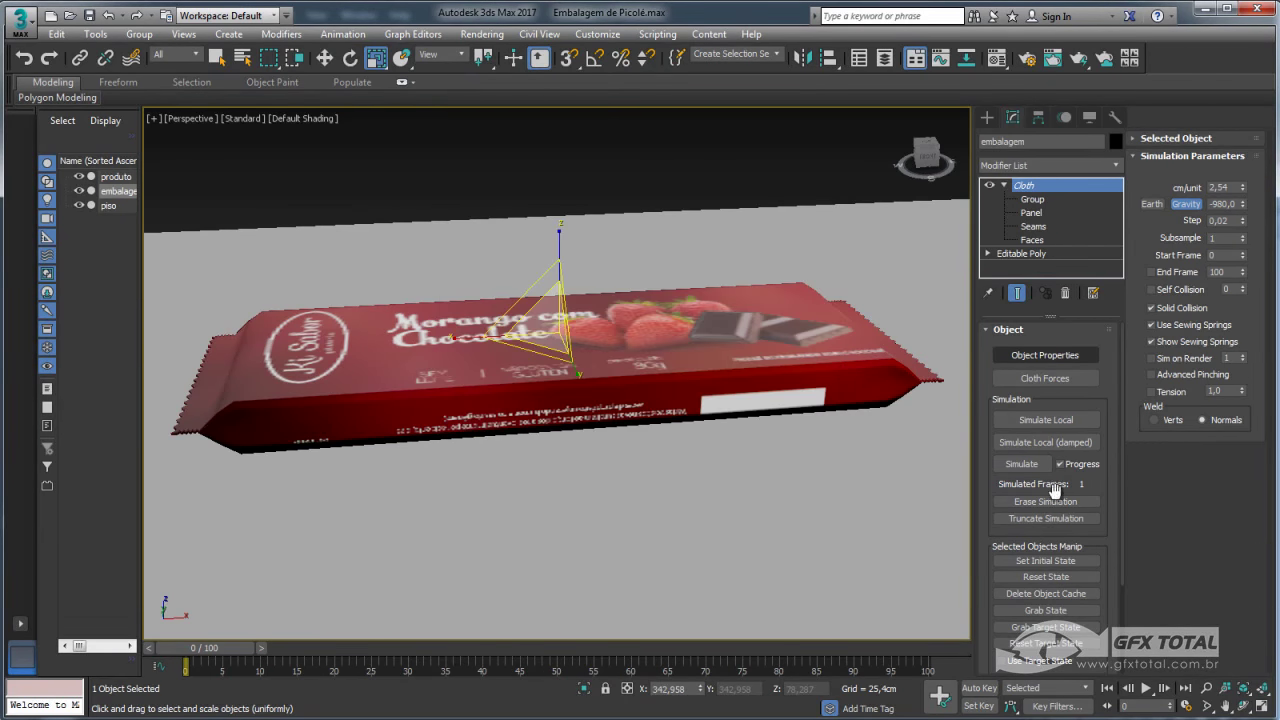
click(1021, 463)
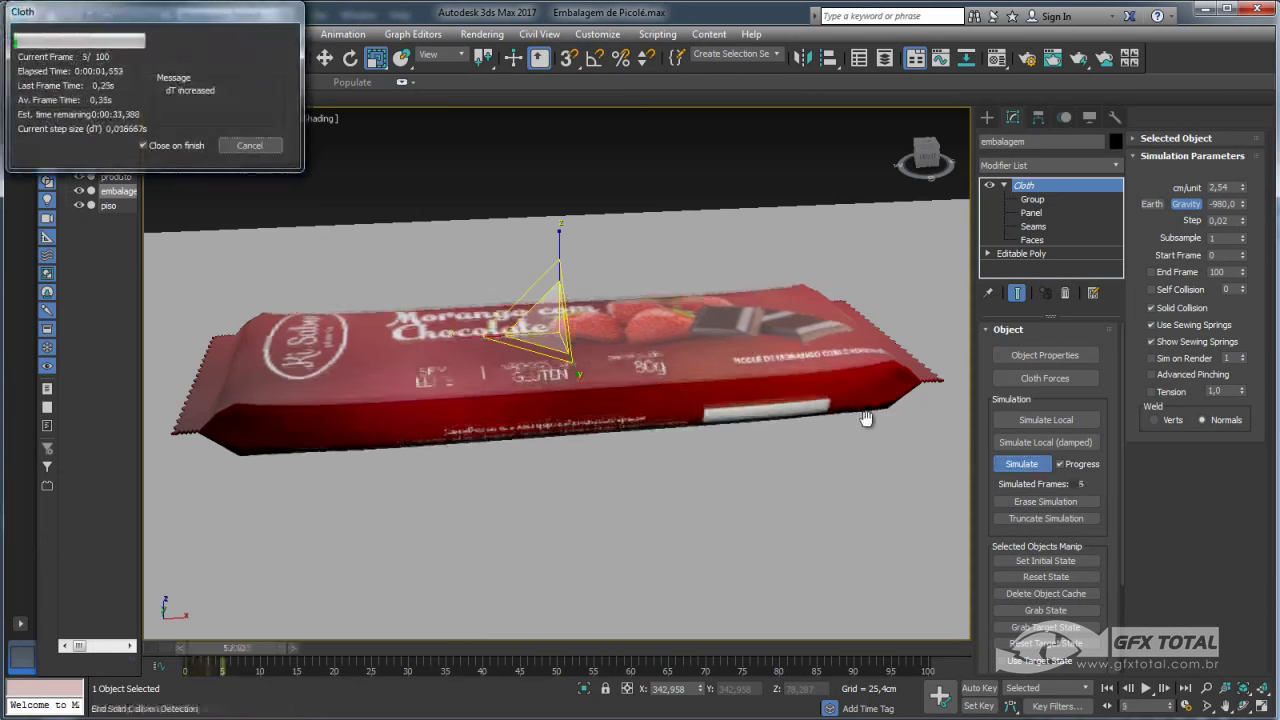
click(255, 146)
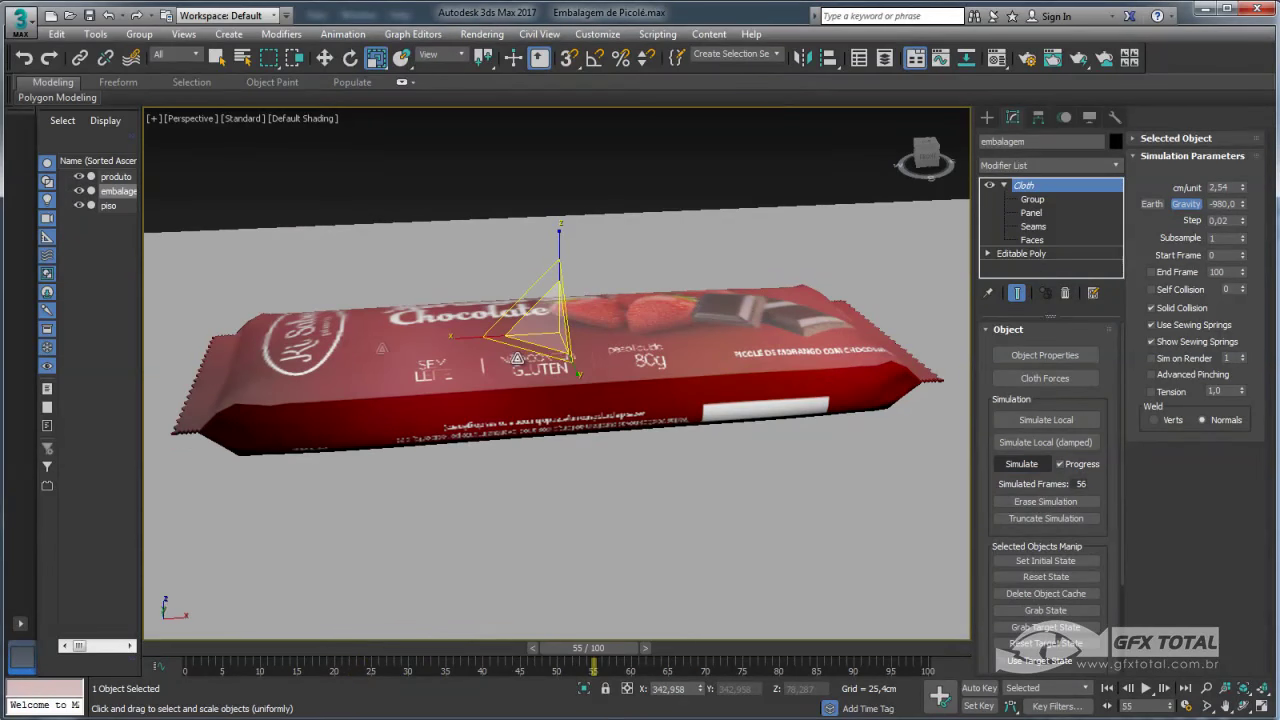
Inspect the result, recheck embalagem's cloth properties, and run another short simulation
key(alt+x)
mouse_move(423, 403)
alt+middle_down()
mouse_move(437, 500)
mouse_move(414, 380)
mouse_move(437, 357)
mouse_move(423, 389)
alt+middle_up()
key(alt+x)
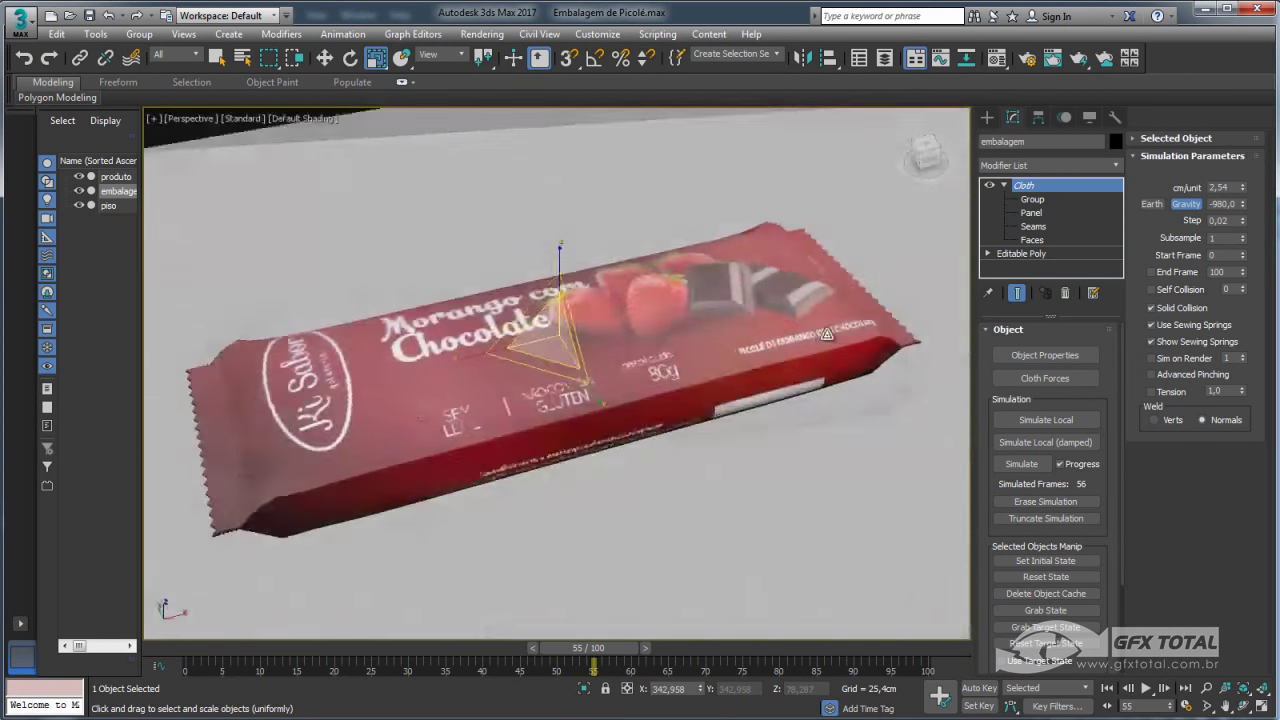
click(1037, 356)
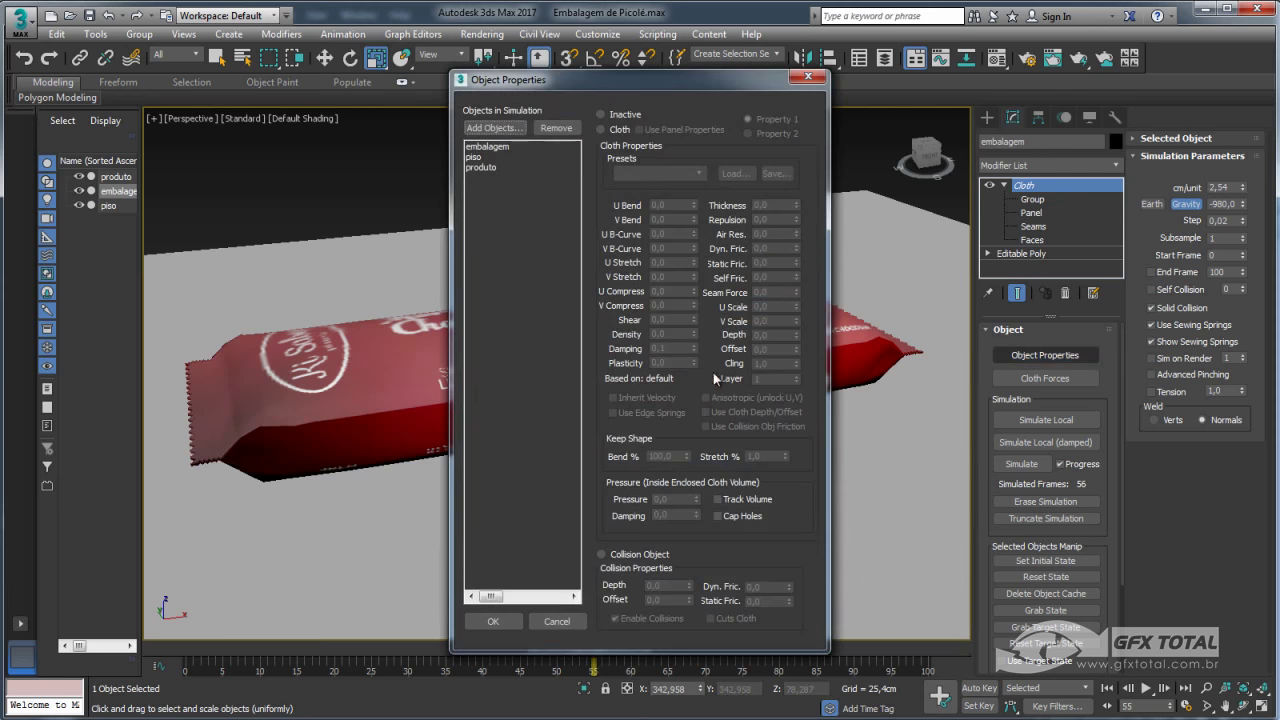
click(488, 147)
text(6)
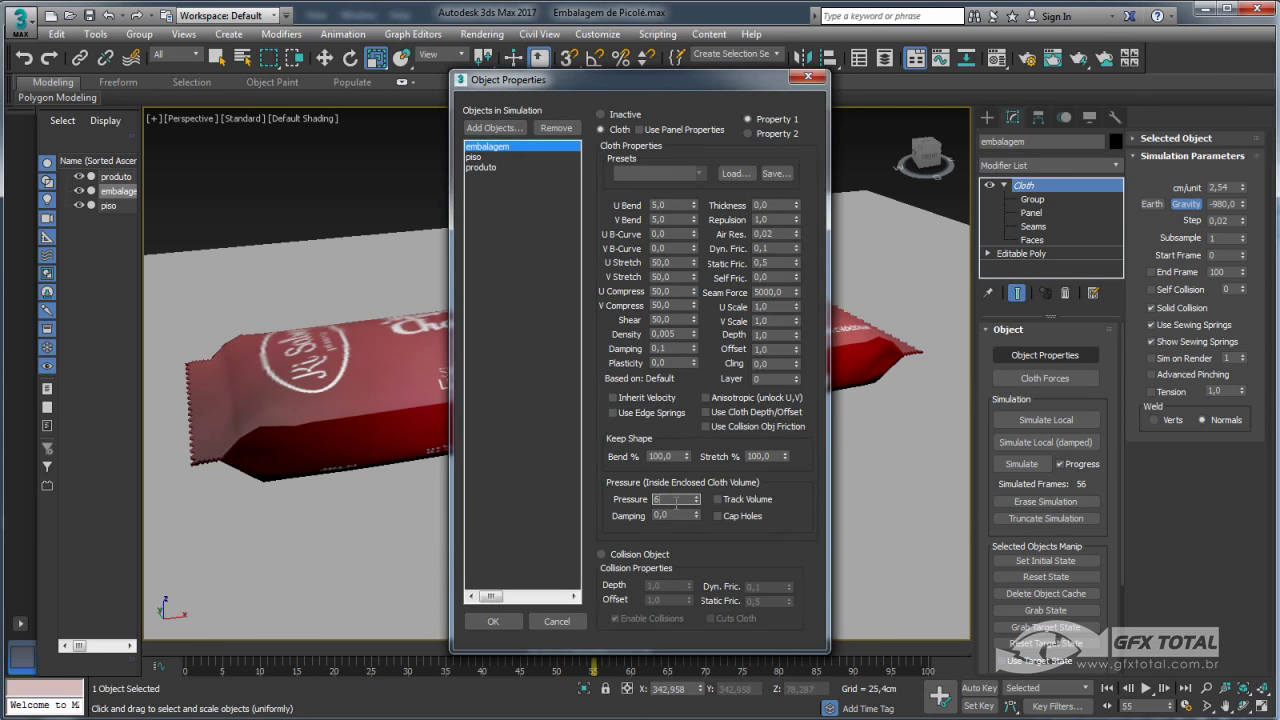
click(493, 621)
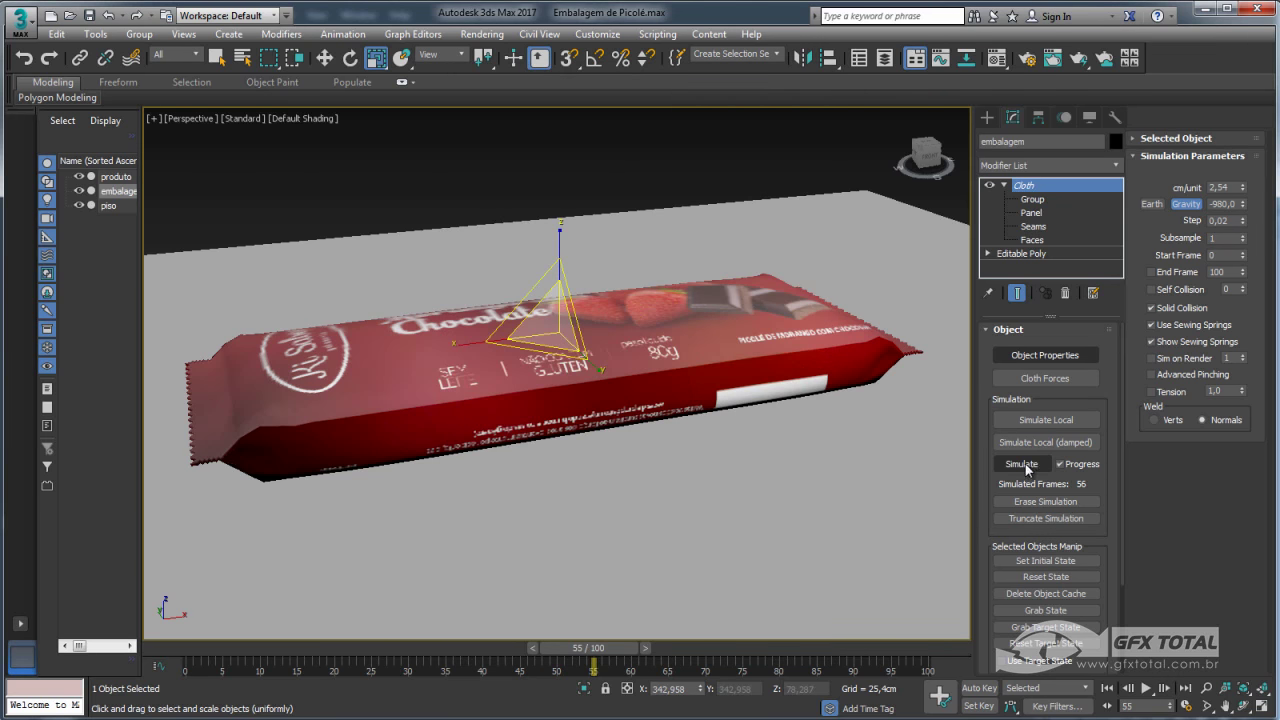
click(1014, 464)
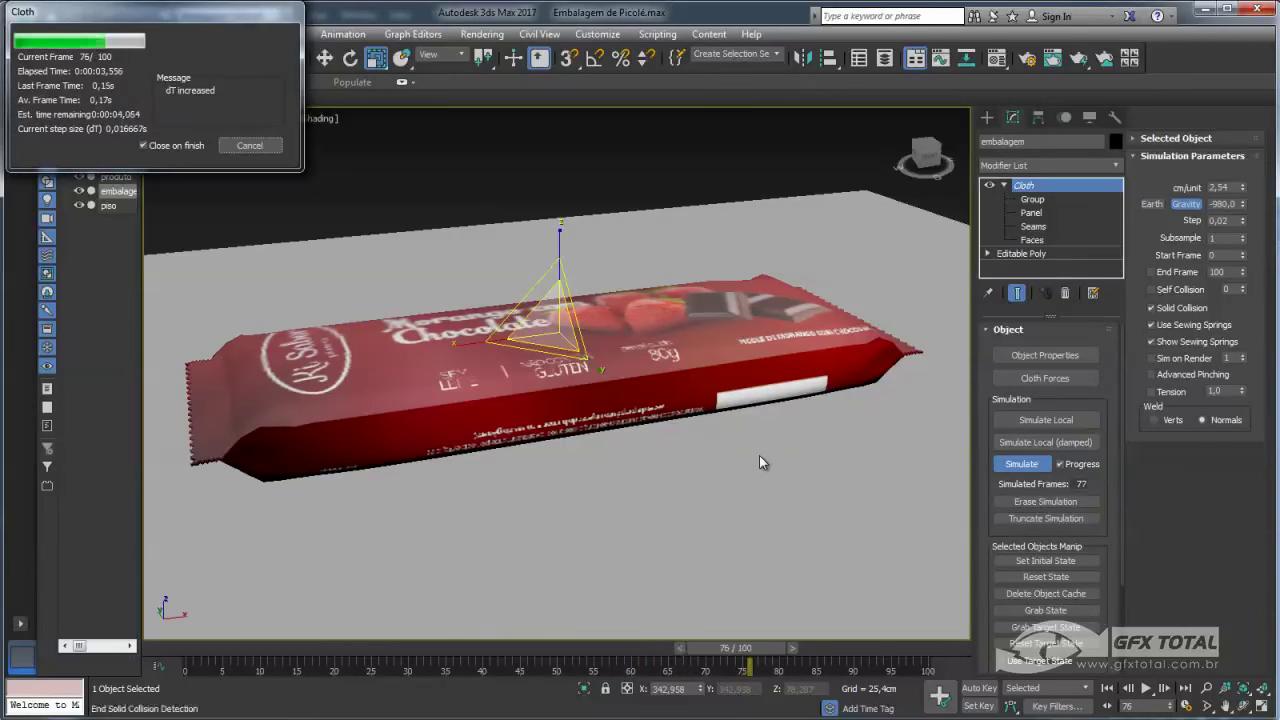
click(250, 146)
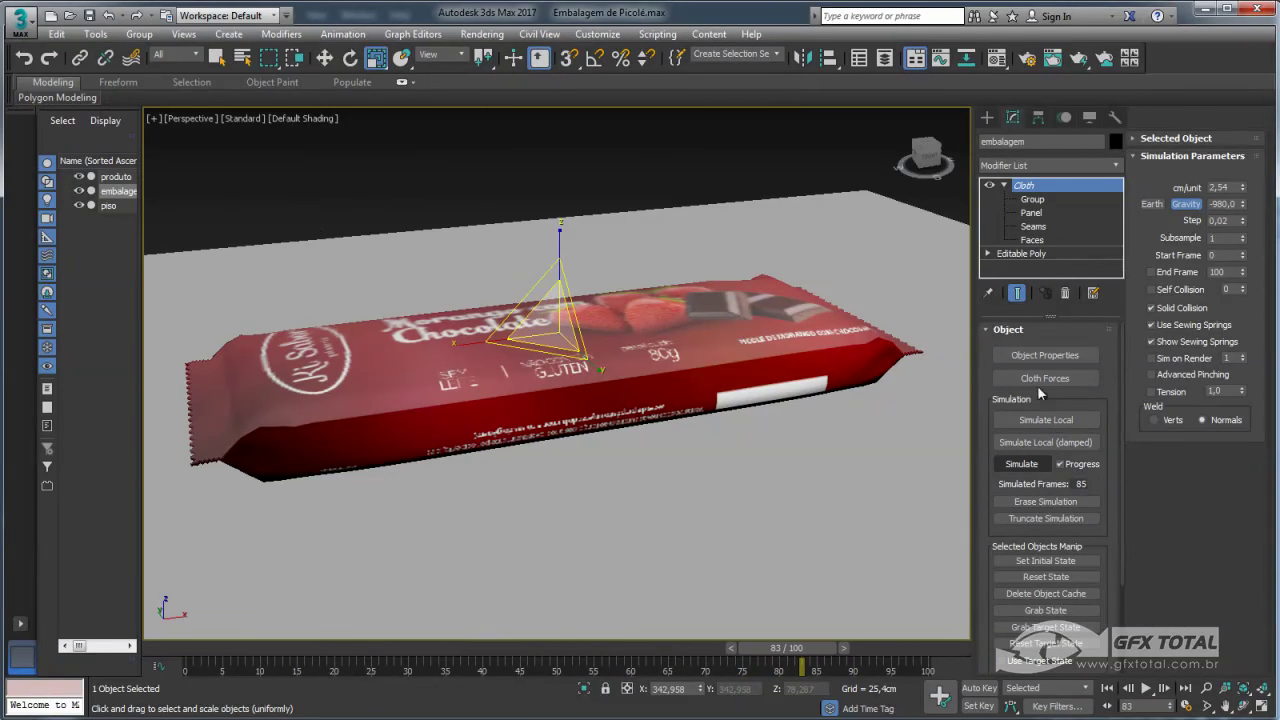
Set embalagem's Pressure to 4.5 and simulate through frame 100 so it puffs up
click(1035, 355)
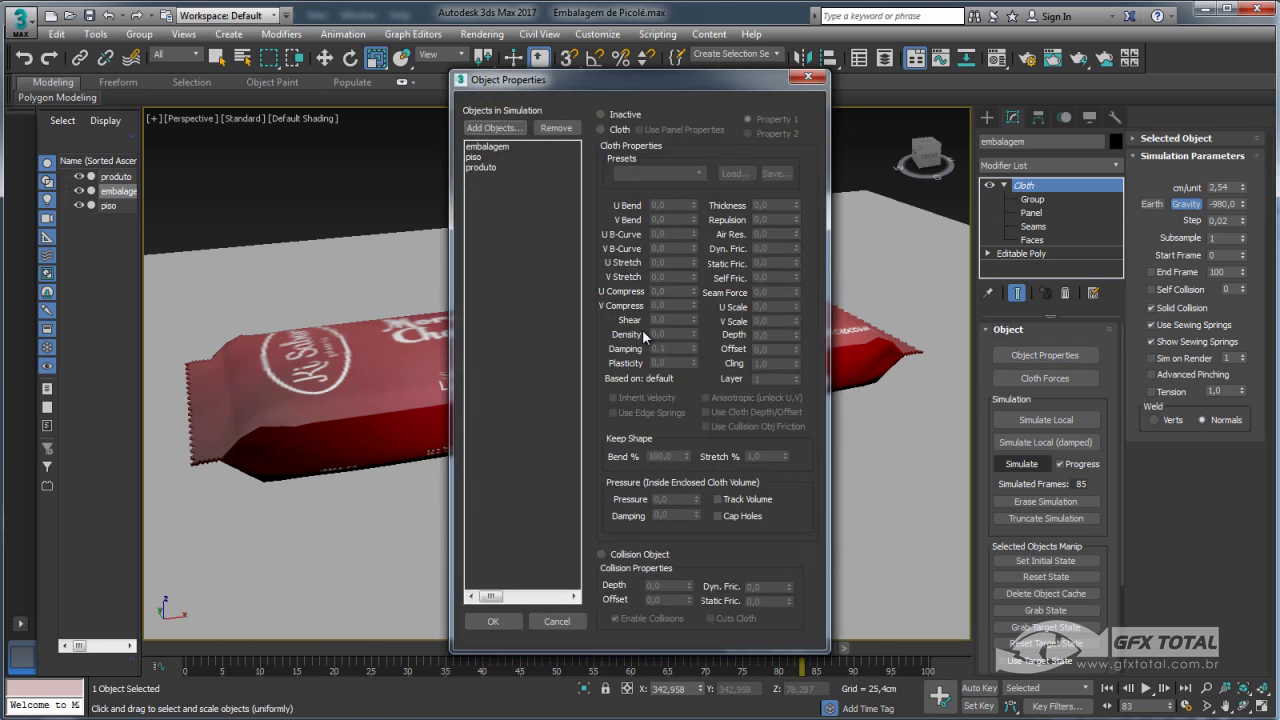
click(494, 147)
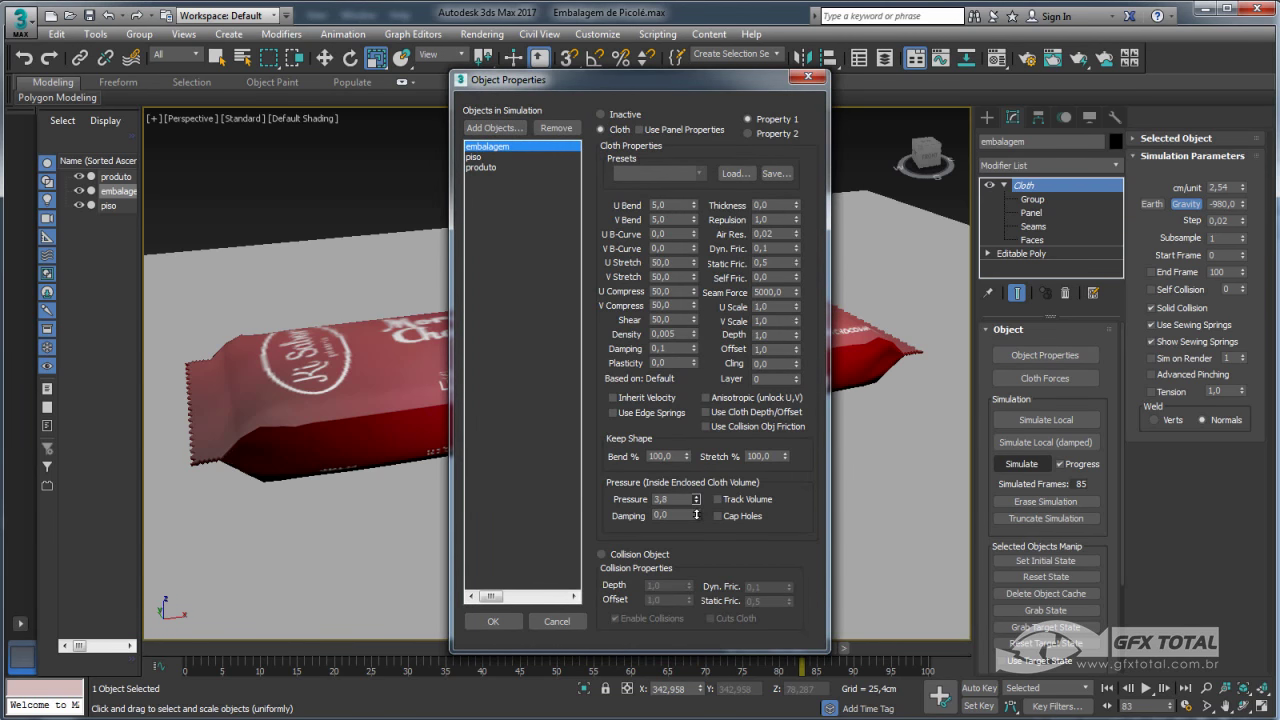
click(493, 621)
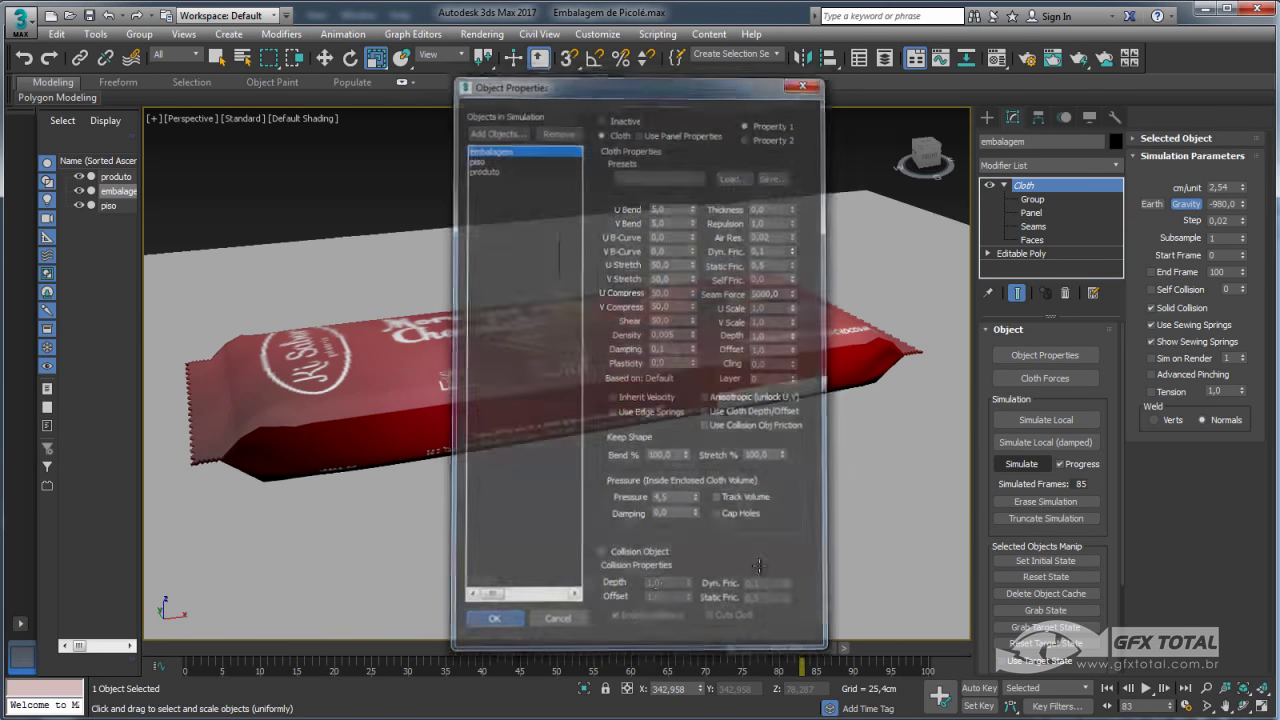
click(1021, 463)
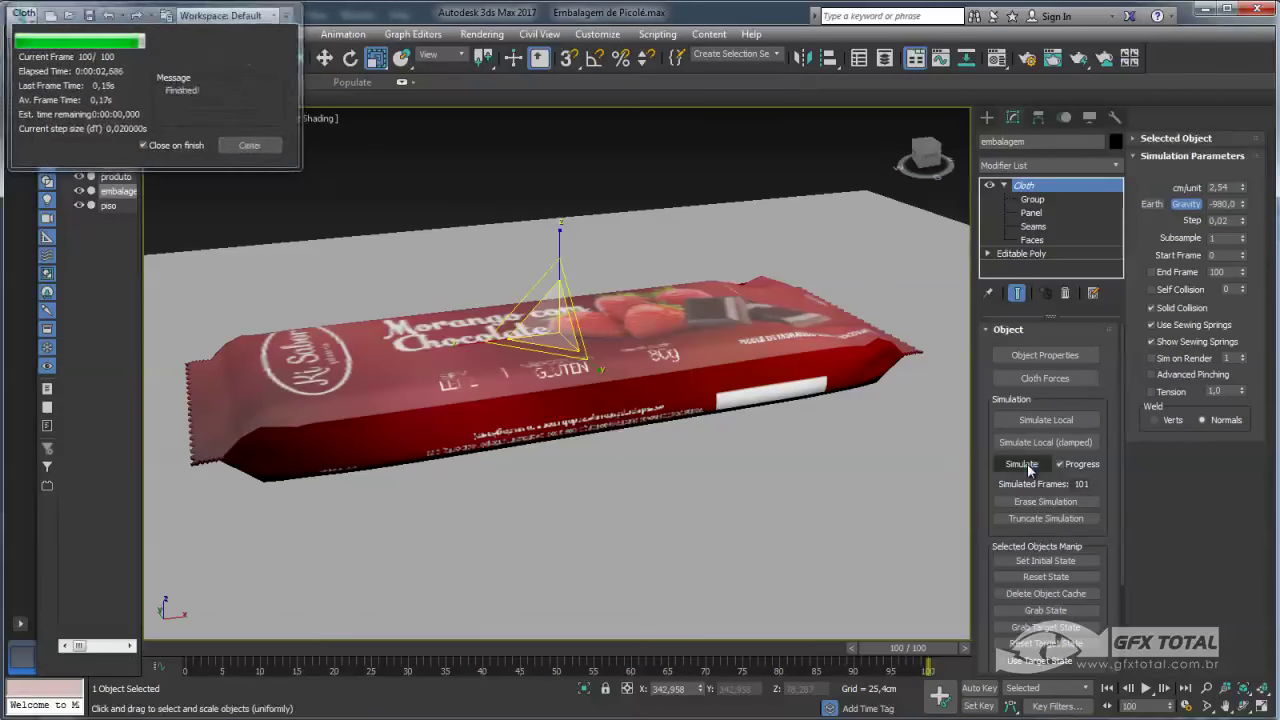
mouse_move(800, 445)
alt+middle_down()
mouse_move(719, 452)
mouse_move(800, 420)
mouse_move(818, 339)
alt+middle_up()
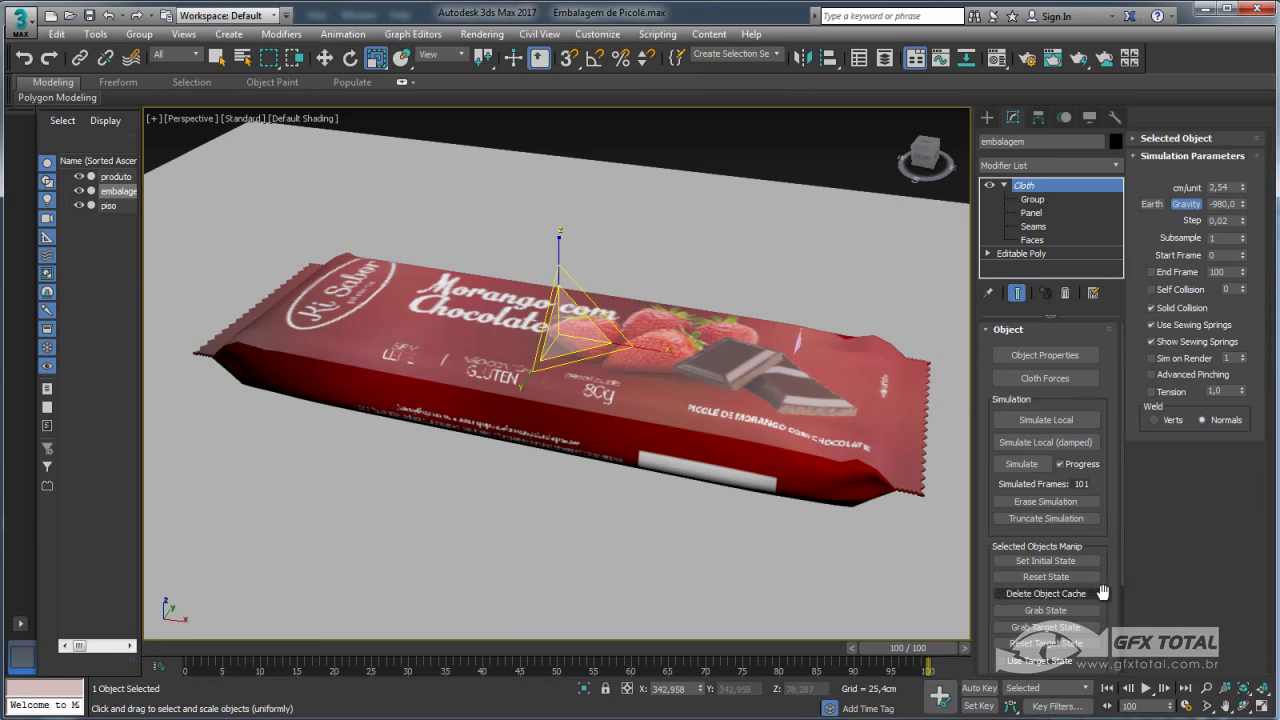
Rerun the cloth simulation with Self Collision on, then select the rectangle layers in Photoshop
scroll(1046, 590, down, 2)
scroll(1046, 590, down, 3)
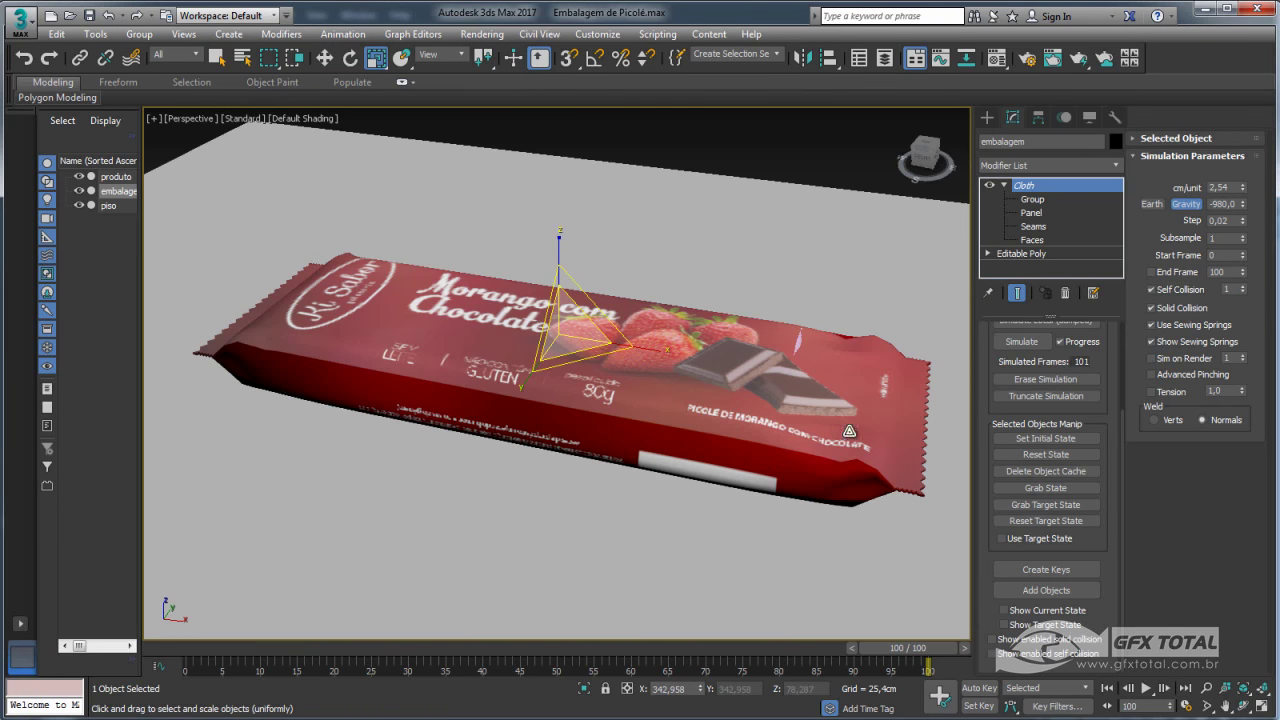
click(1020, 342)
mouse_move(783, 414)
alt+middle_down()
mouse_move(899, 393)
mouse_move(749, 409)
alt+middle_up()
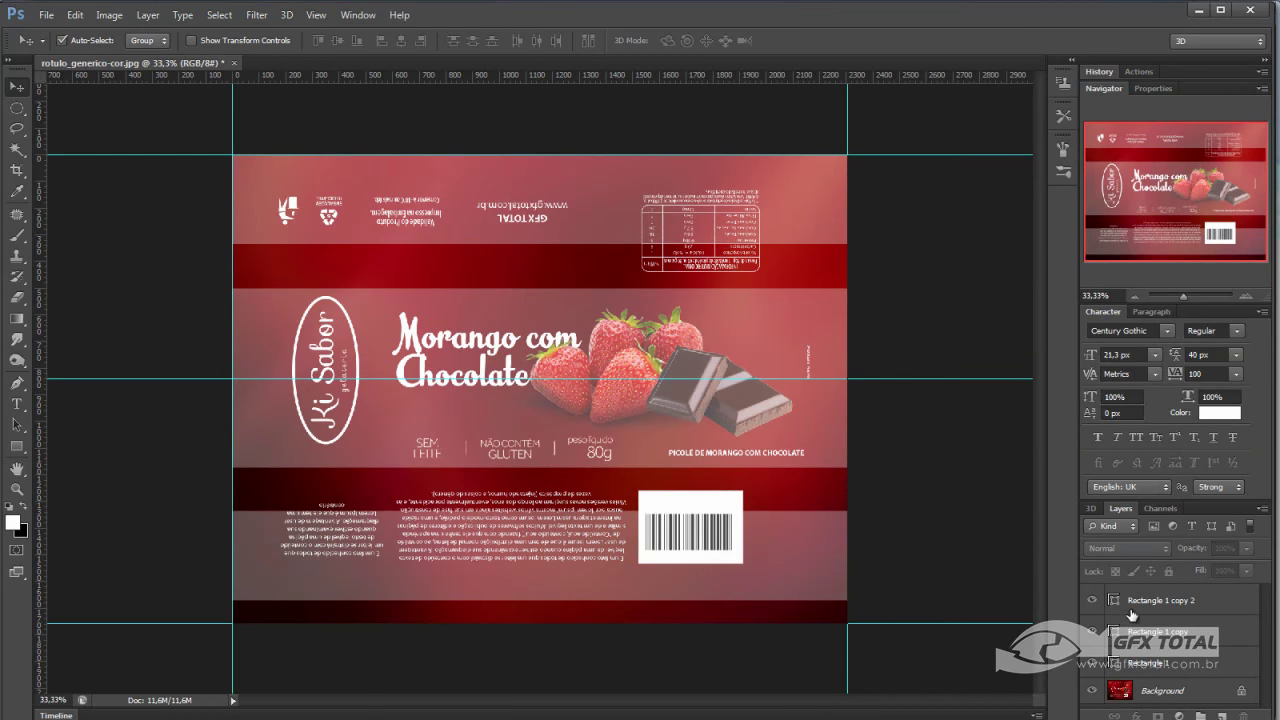
click(1131, 600)
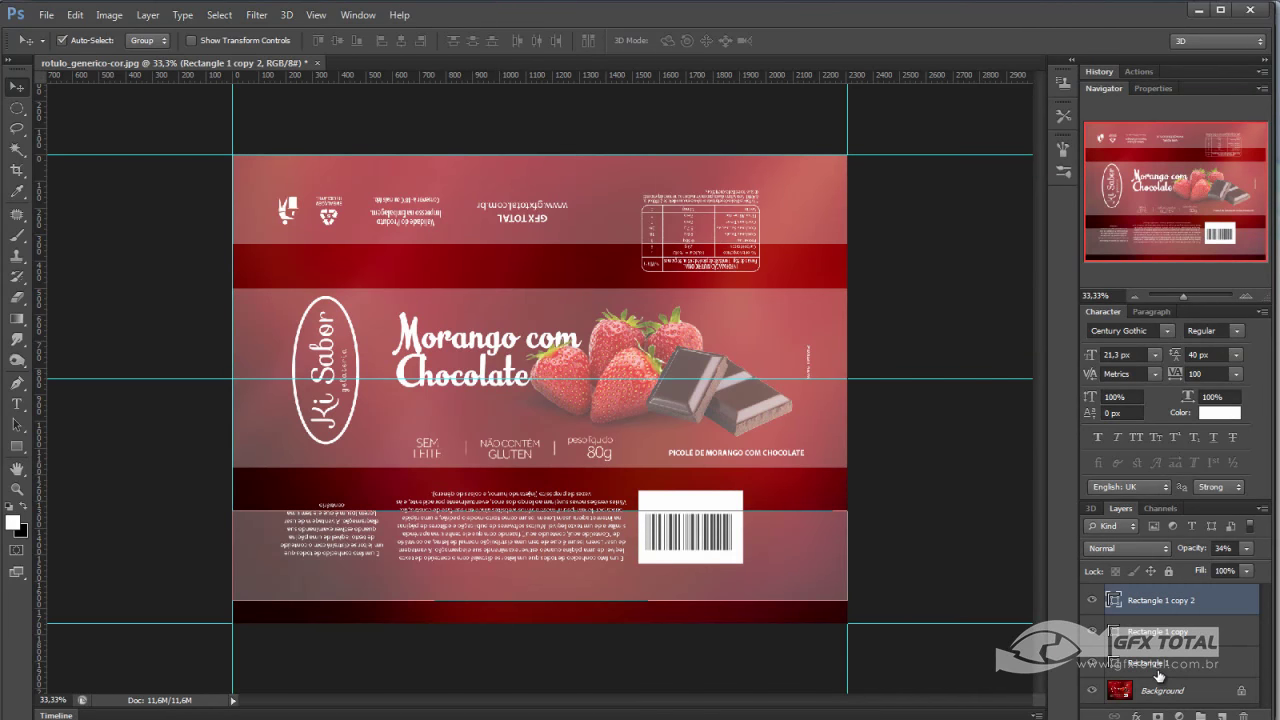
Delete the three Rectangle layers and resave the label as rotulo_generico-cor.jpg
shift+click(1146, 663)
key(Delete)
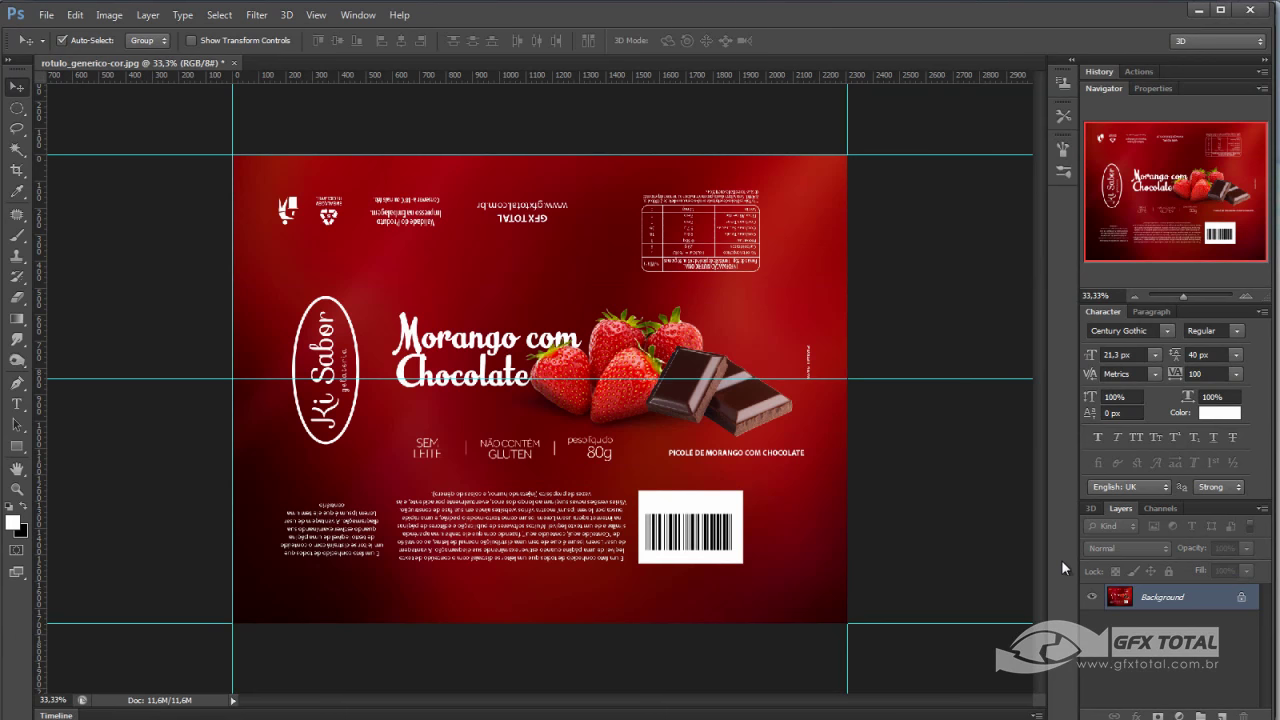
key(ctrl+shift+s)
click(695, 186)
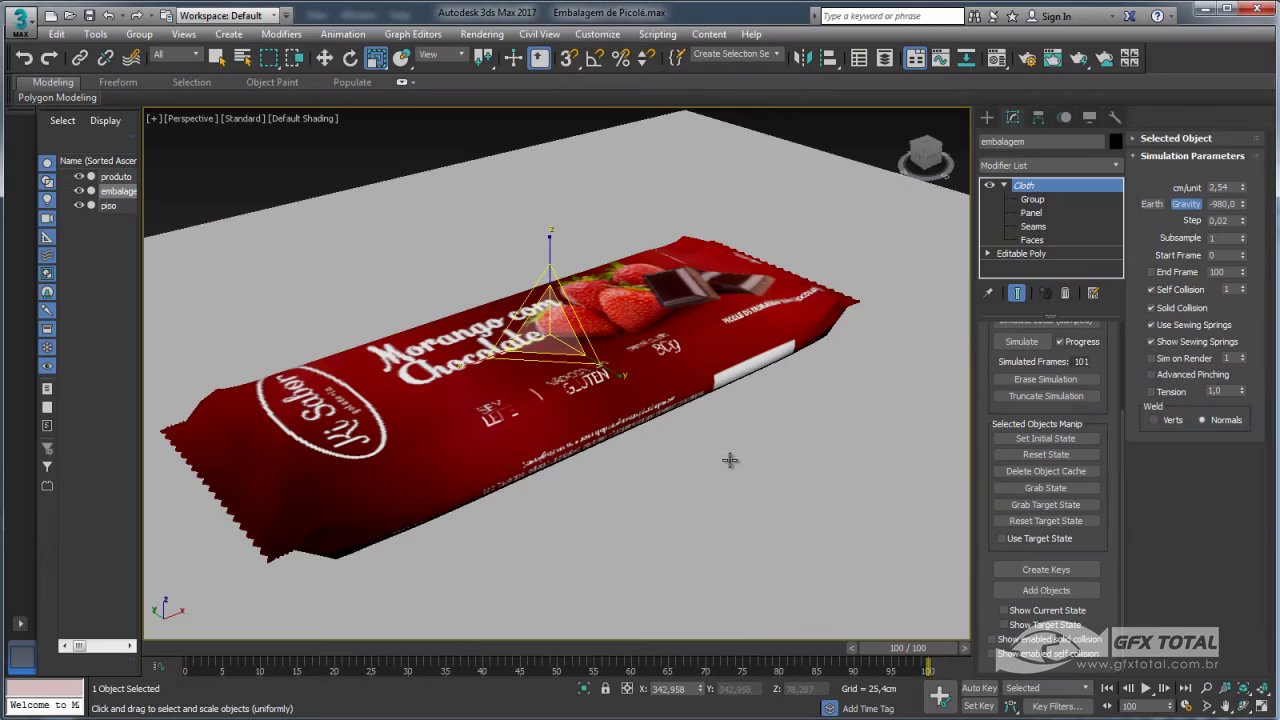
Delete the floor plane piso
mouse_move(729, 457)
alt+middle_down()
mouse_move(623, 531)
mouse_move(654, 546)
mouse_move(609, 479)
mouse_move(751, 424)
mouse_move(776, 395)
mouse_move(822, 434)
mouse_move(849, 221)
alt+middle_up()
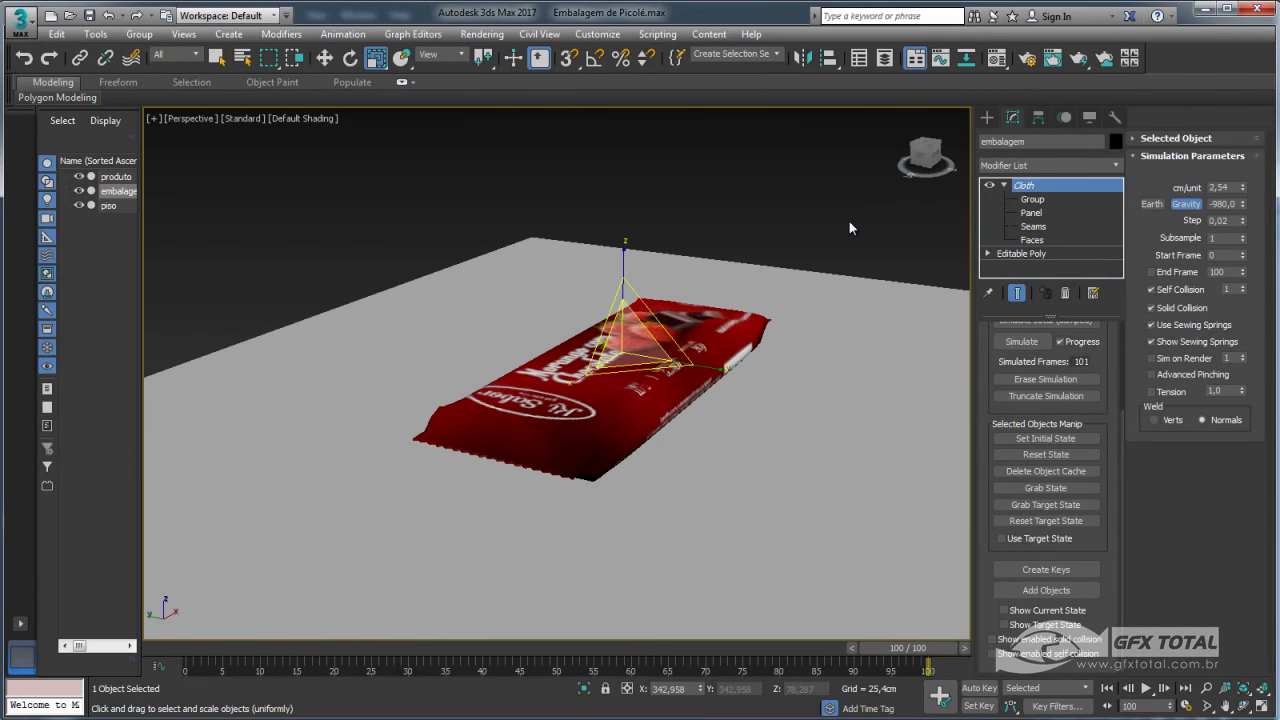
click(840, 364)
key(Delete)
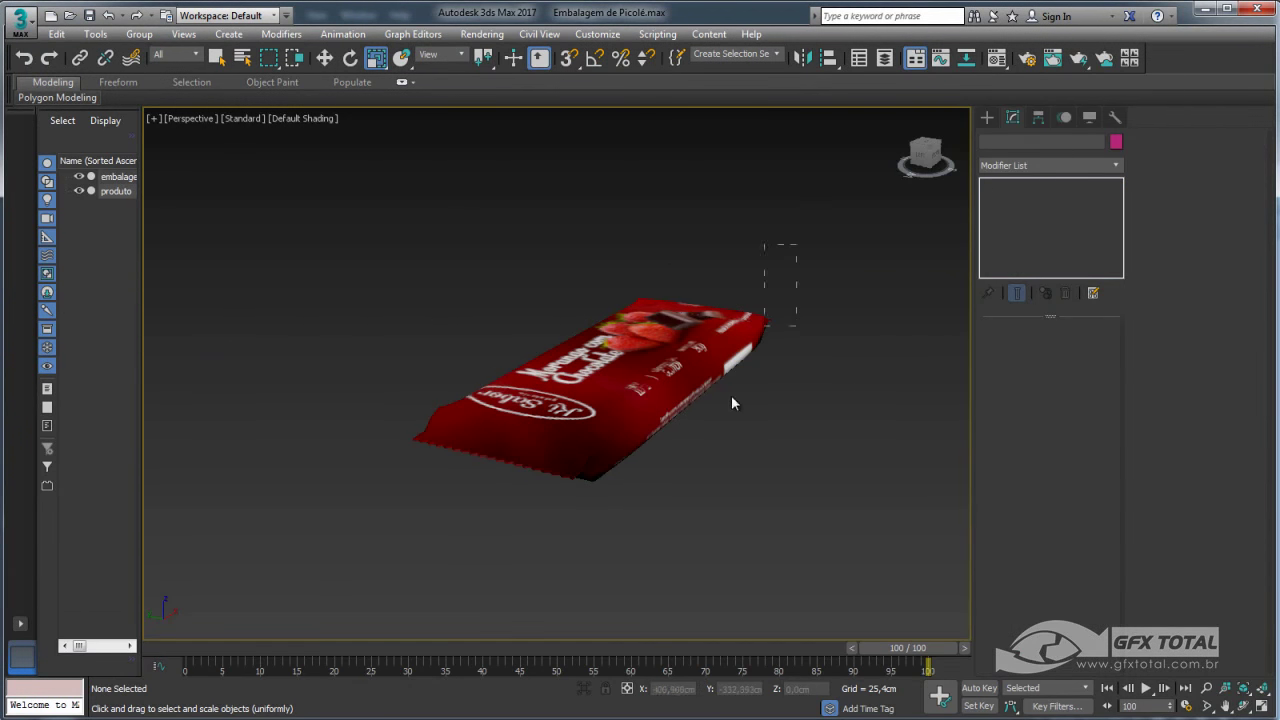
Turn on Edged Faces, move the produto object out of the wrapper and delete it, then select embalagem
click(726, 355)
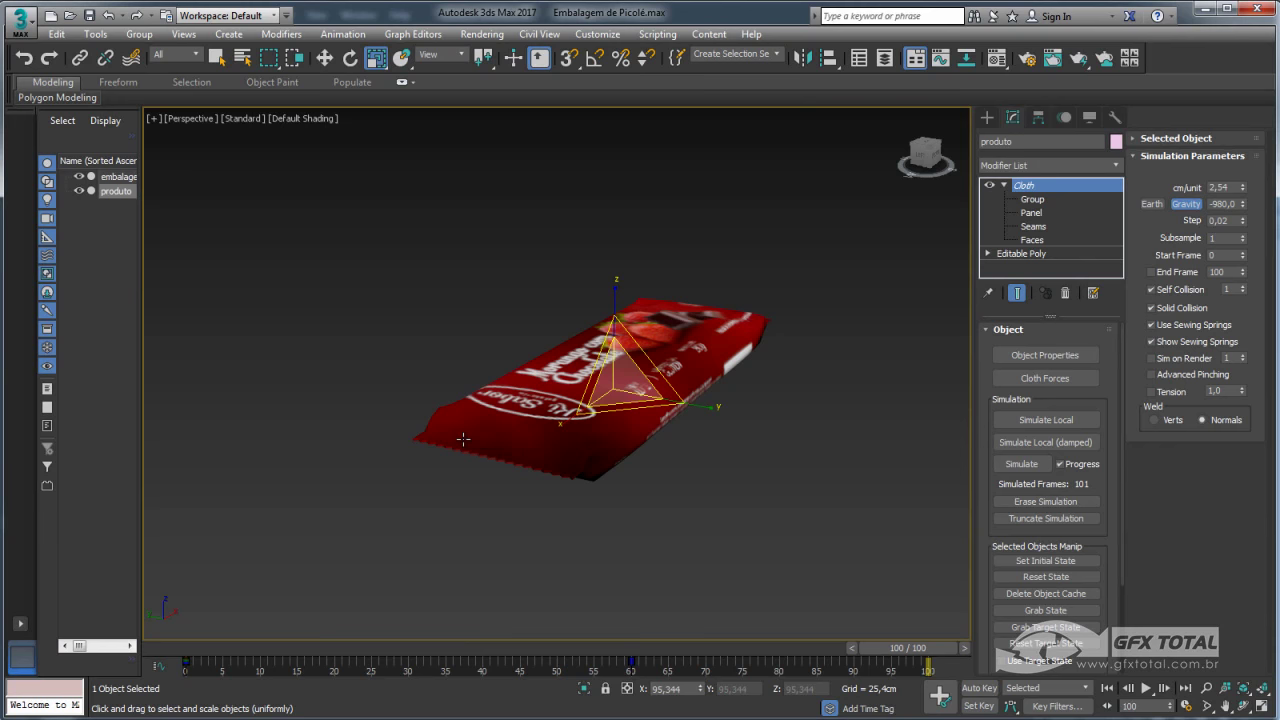
key(F4)
key(w)
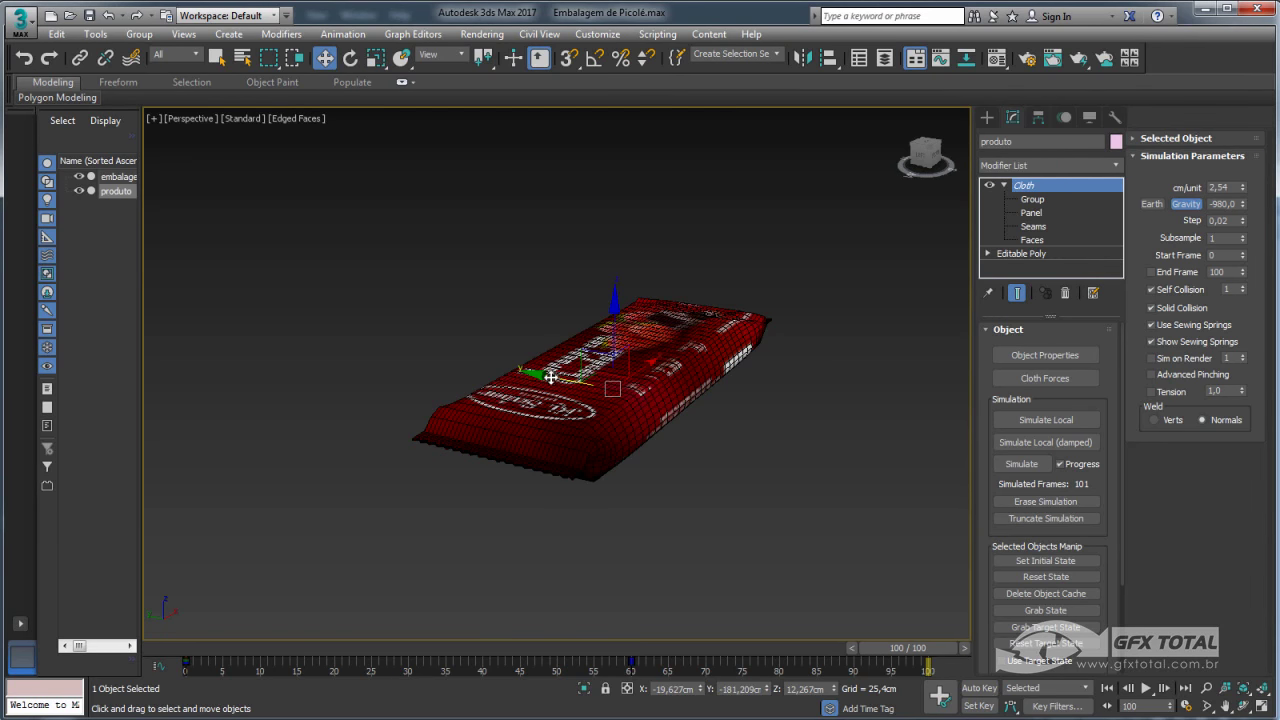
drag(552, 378, 776, 452)
mouse_move(845, 457)
alt+middle_down()
mouse_move(706, 422)
mouse_move(557, 300)
alt+middle_up()
key(Delete)
click(752, 429)
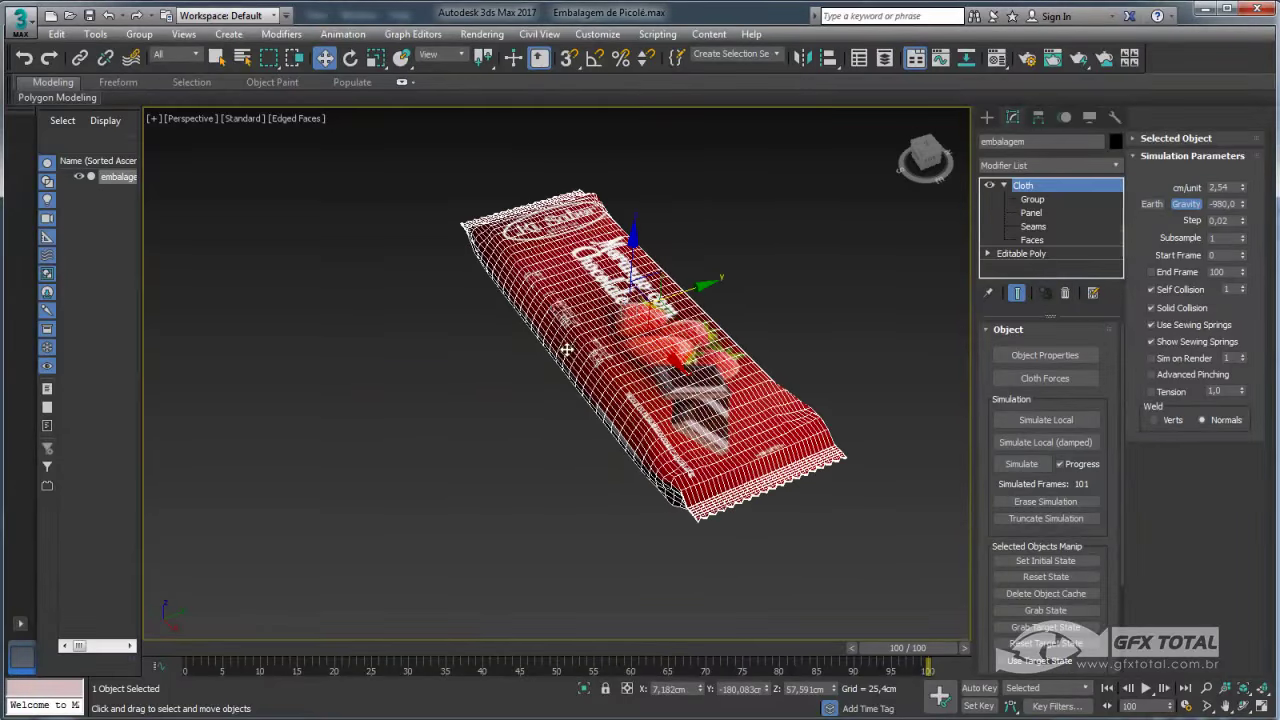
right_click(556, 298)
Convert the wrapper to Editable Poly and select its middle column of vertices in Top view
click(752, 488)
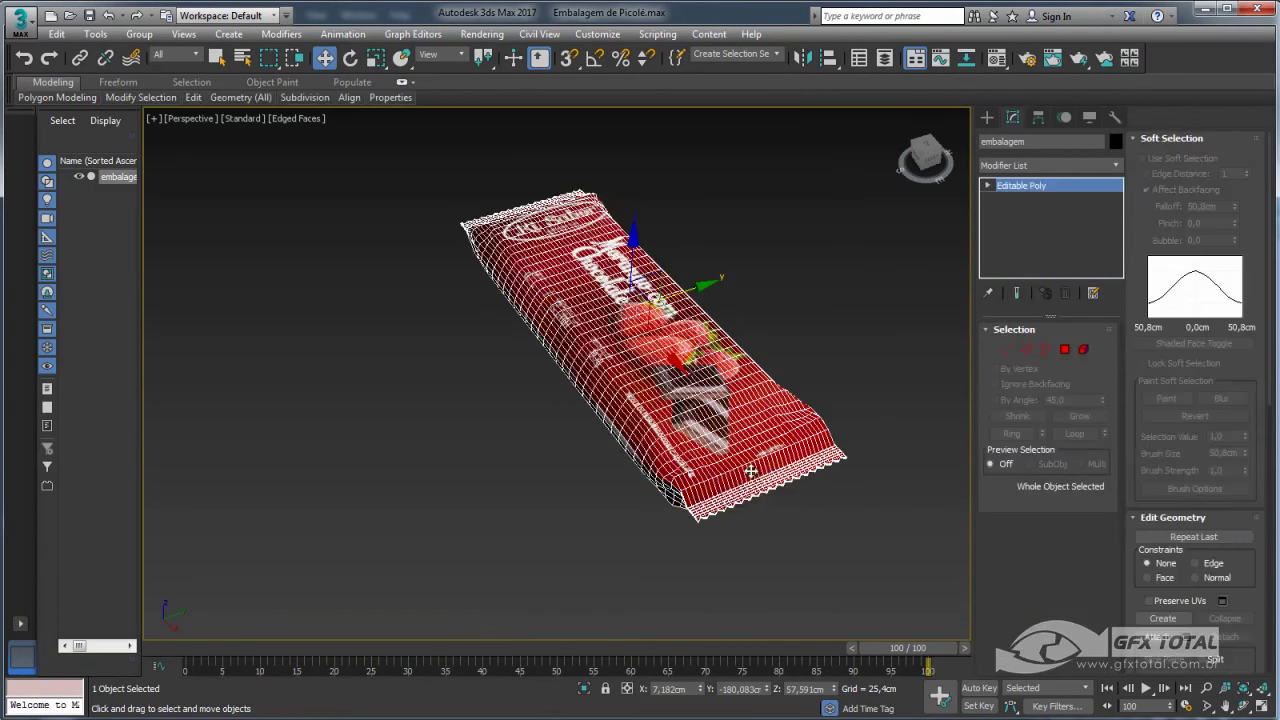
mouse_move(741, 348)
alt+middle_down()
mouse_move(748, 387)
mouse_move(797, 389)
alt+middle_up()
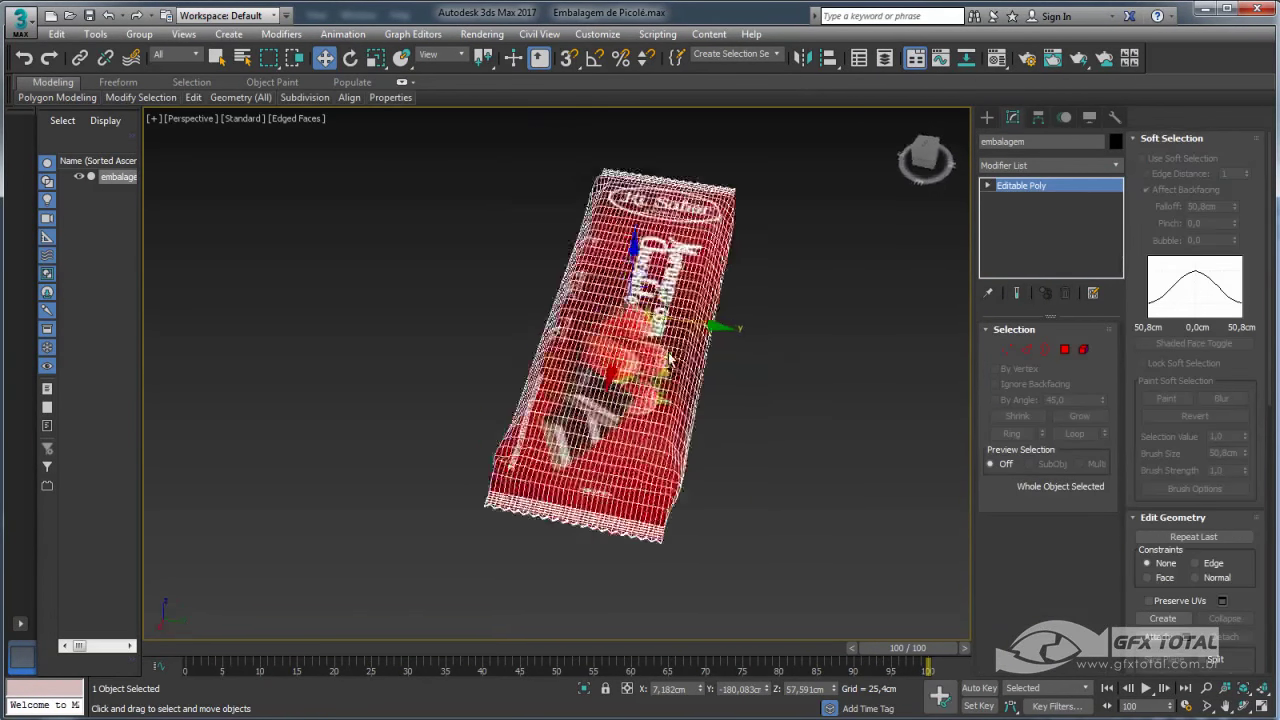
click(1007, 349)
alt+middle_drag(843, 366, 840, 398)
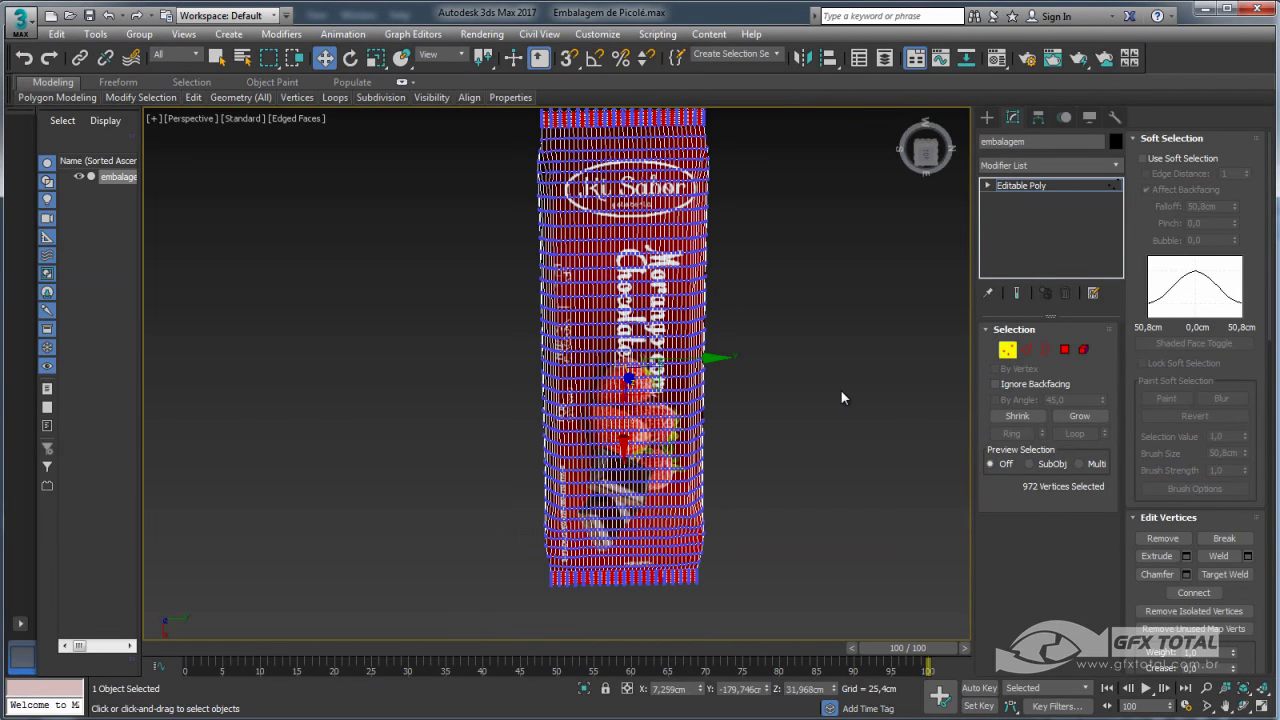
key(t)
scroll(559, 364, up, 5)
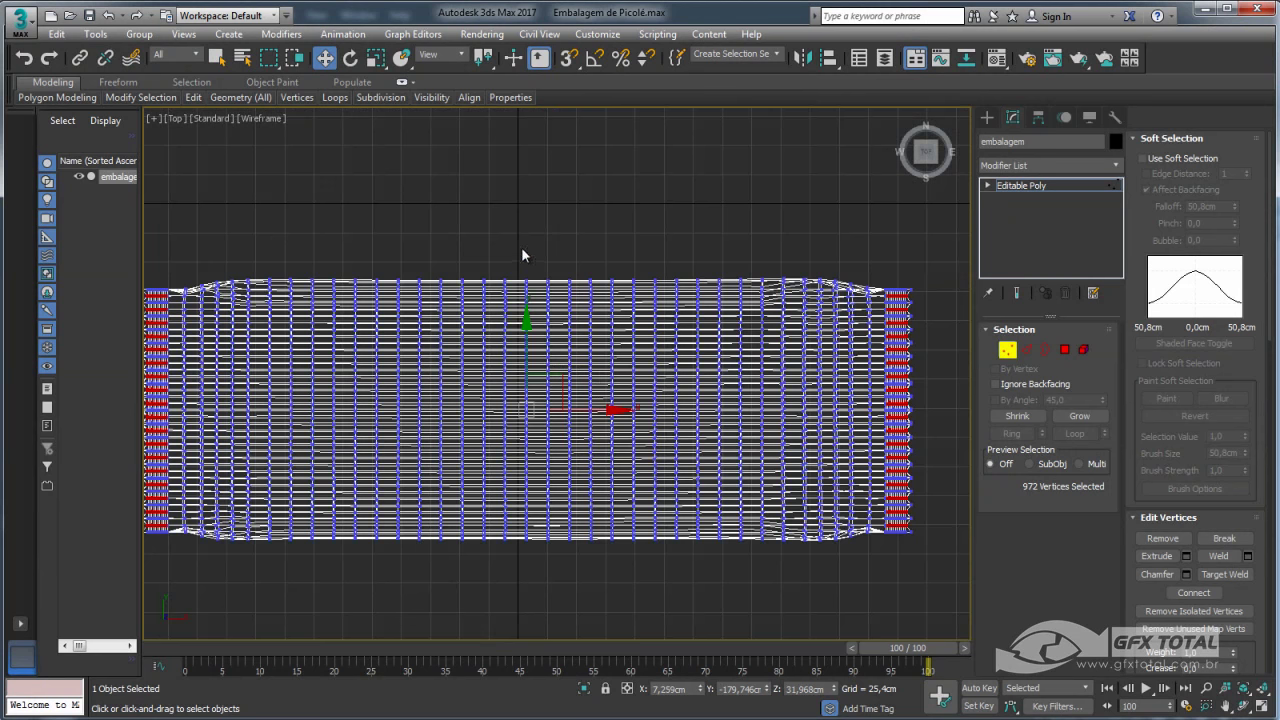
drag(557, 566, 559, 567)
scroll(559, 567, down, 2)
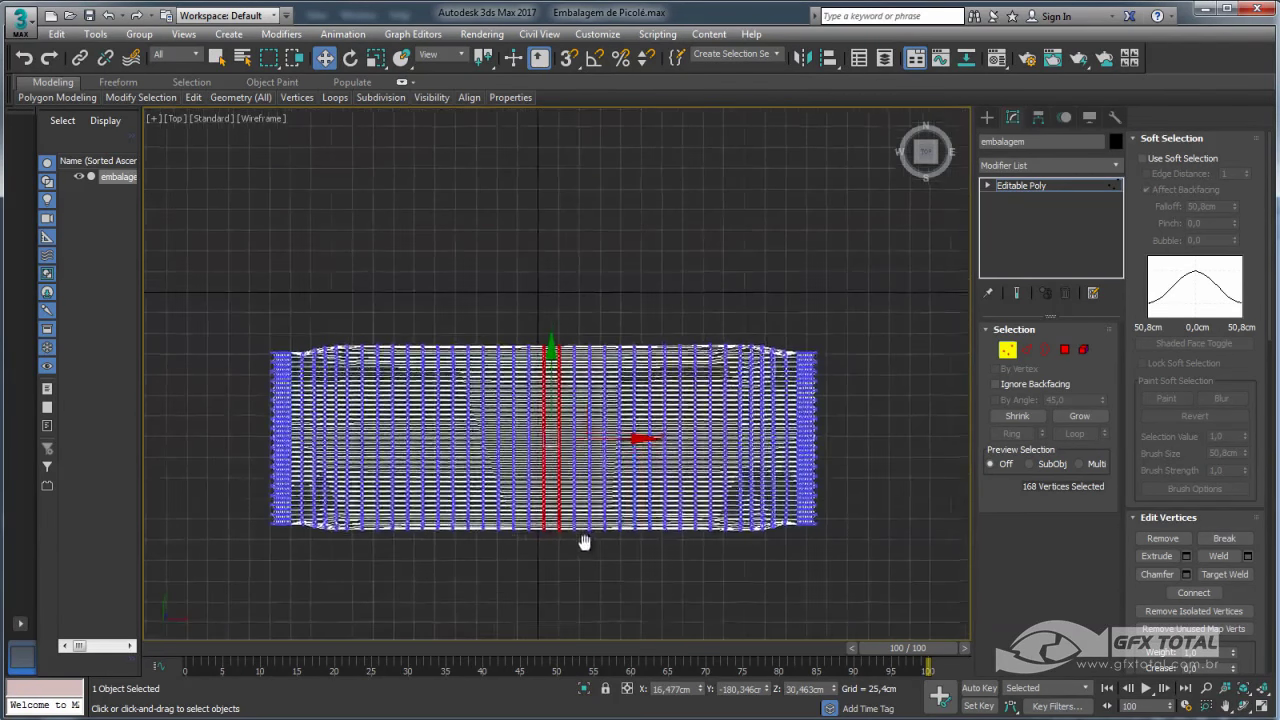
Enable Soft Selection with a wider falloff and grow the vertex selection across the mesh
click(1144, 159)
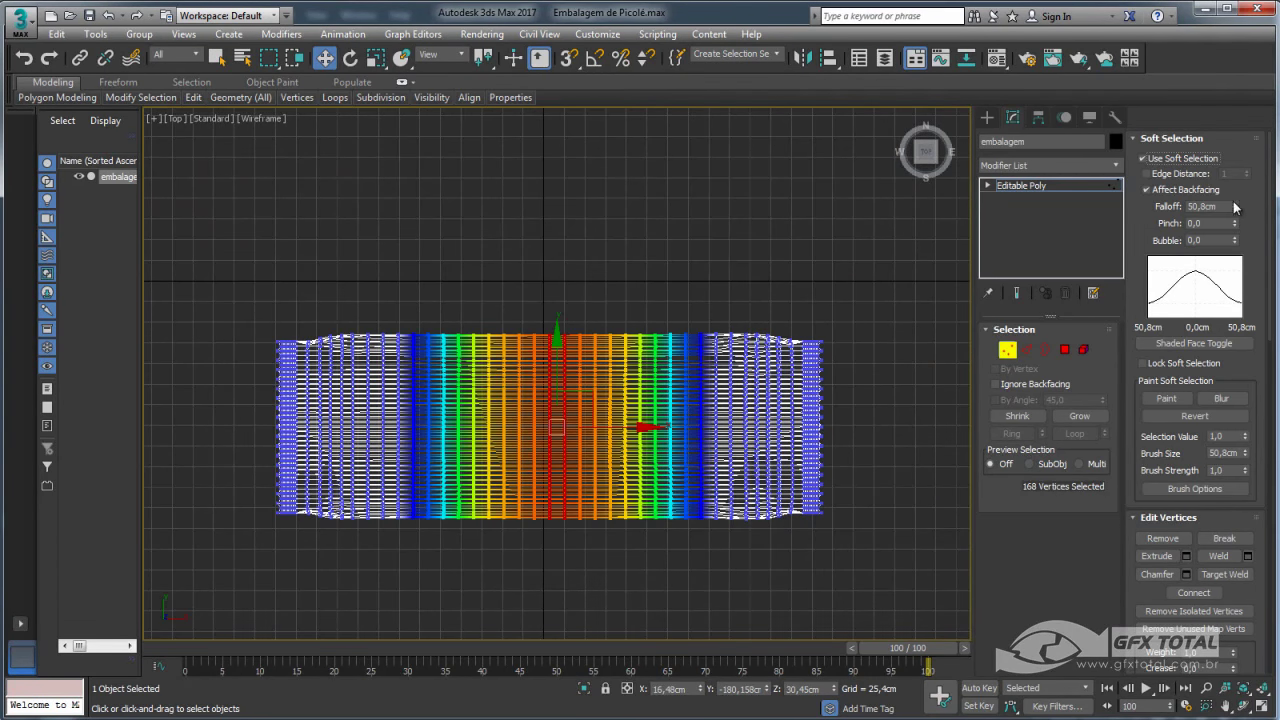
drag(1235, 207, 1235, 185)
click(1063, 415)
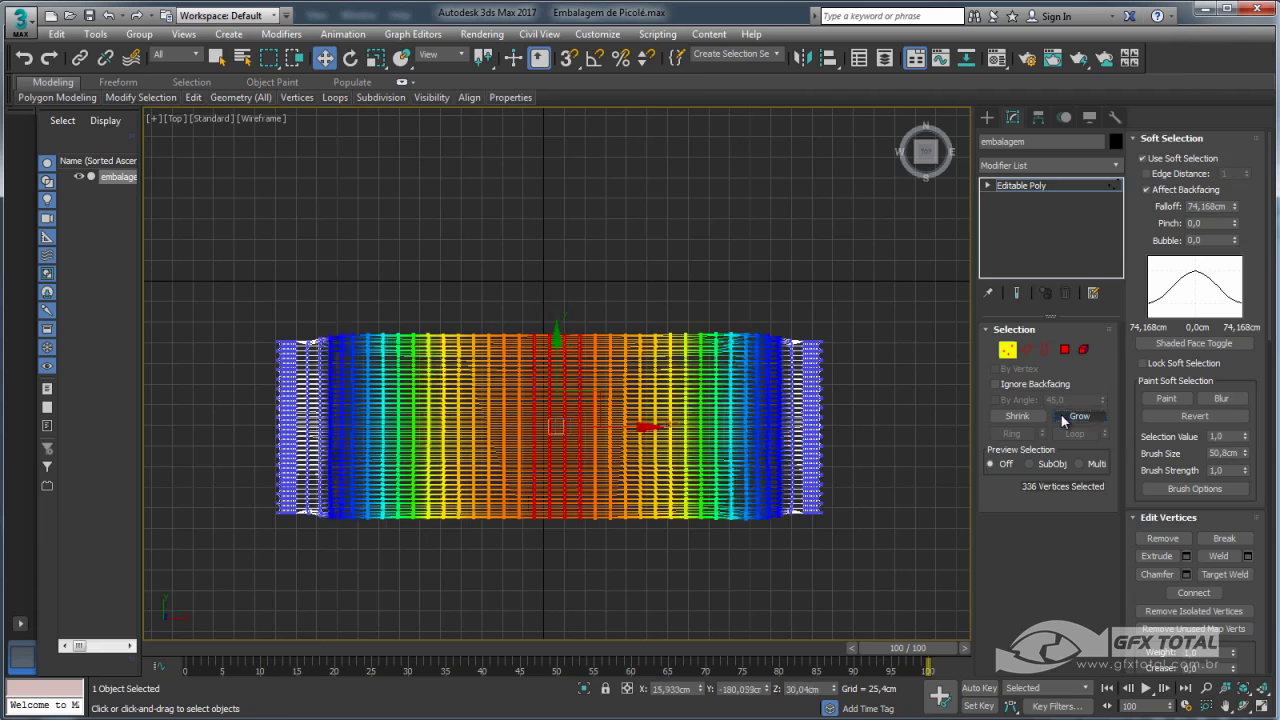
click(1063, 416)
click(1063, 416)
click(1064, 417)
click(1065, 418)
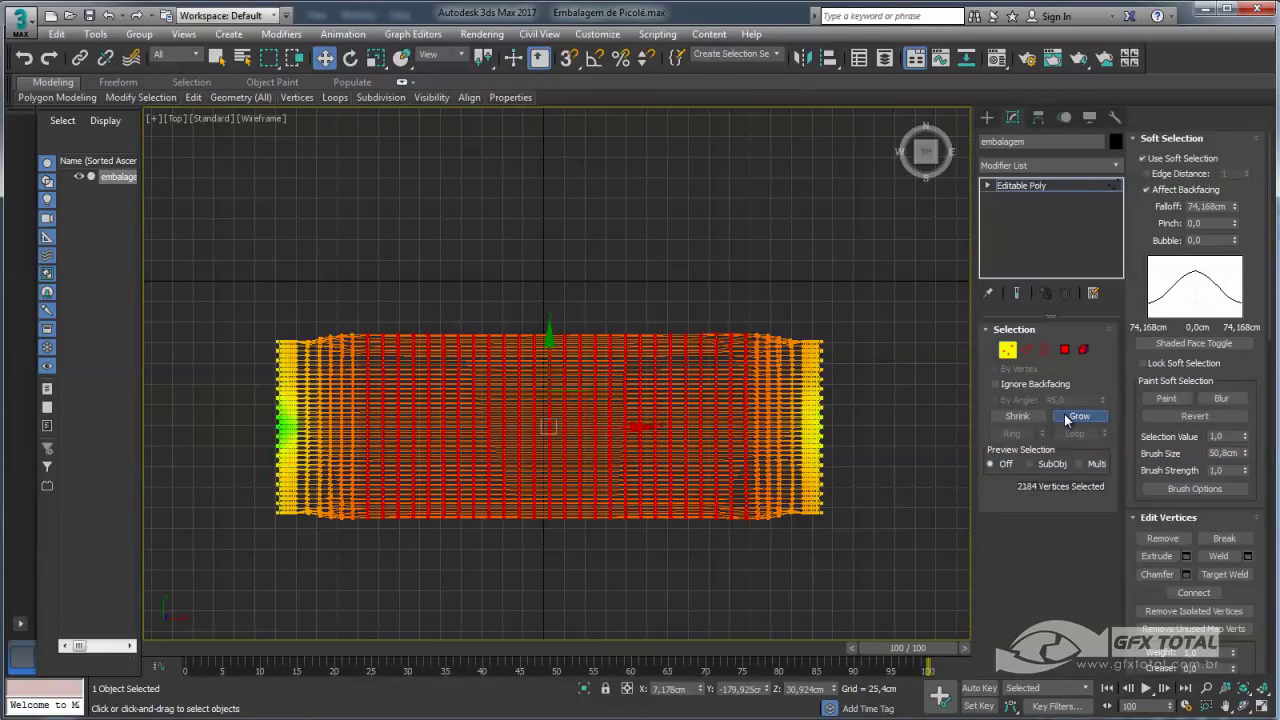
click(1065, 418)
click(1065, 418)
click(1066, 418)
click(1066, 418)
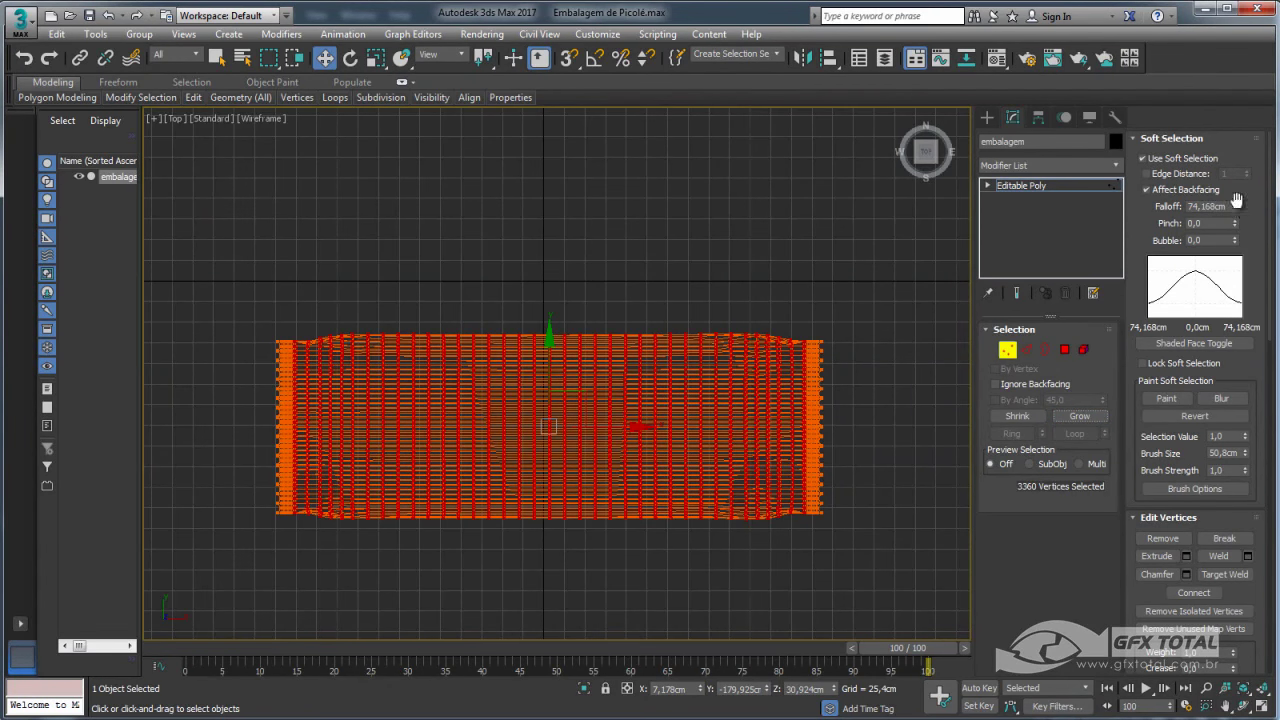
Tune the soft selection falloff to 42,187cm while shrinking and regrowing the vertex selection
drag(1237, 201, 1237, 235)
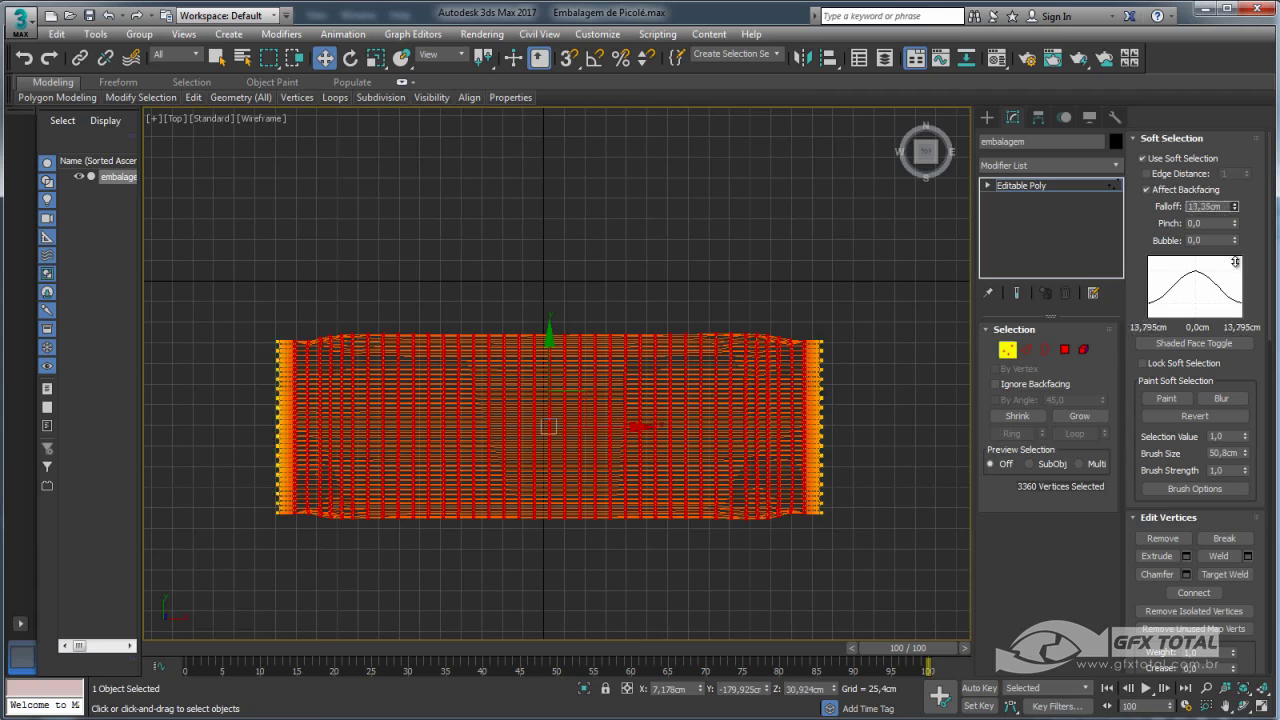
click(1030, 420)
click(1033, 418)
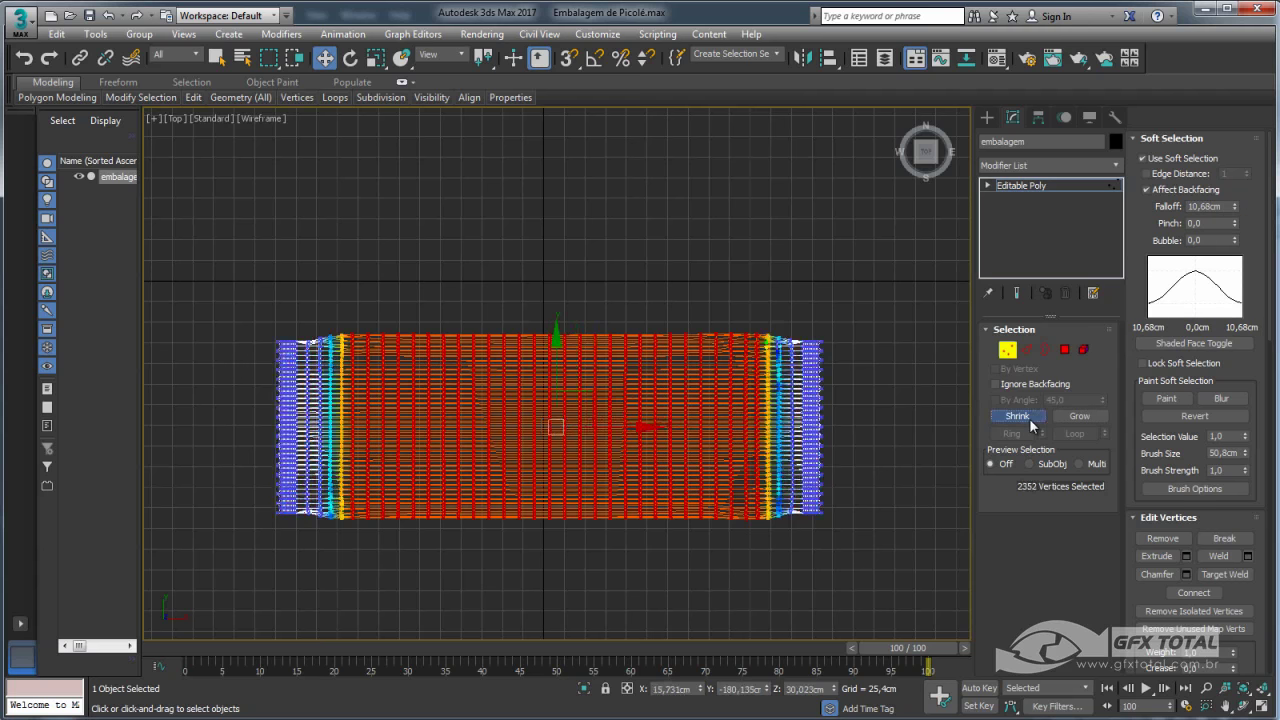
click(1033, 418)
drag(1235, 206, 1236, 145)
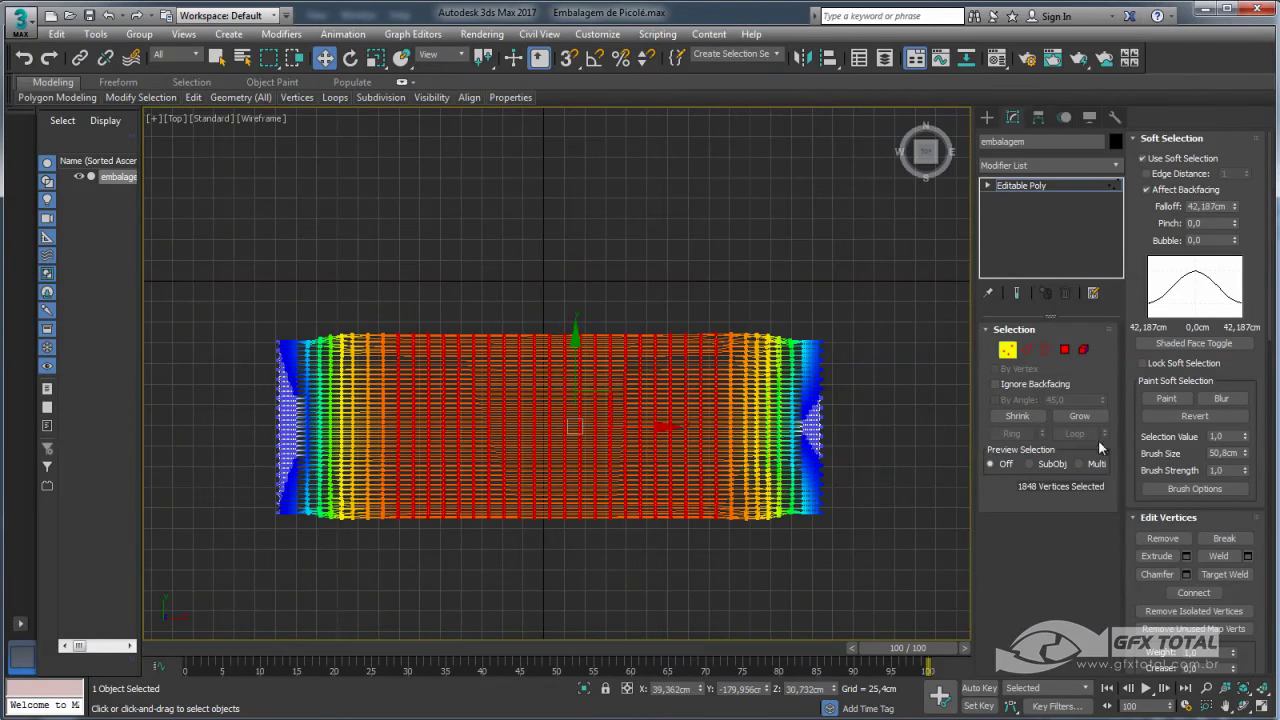
click(1032, 415)
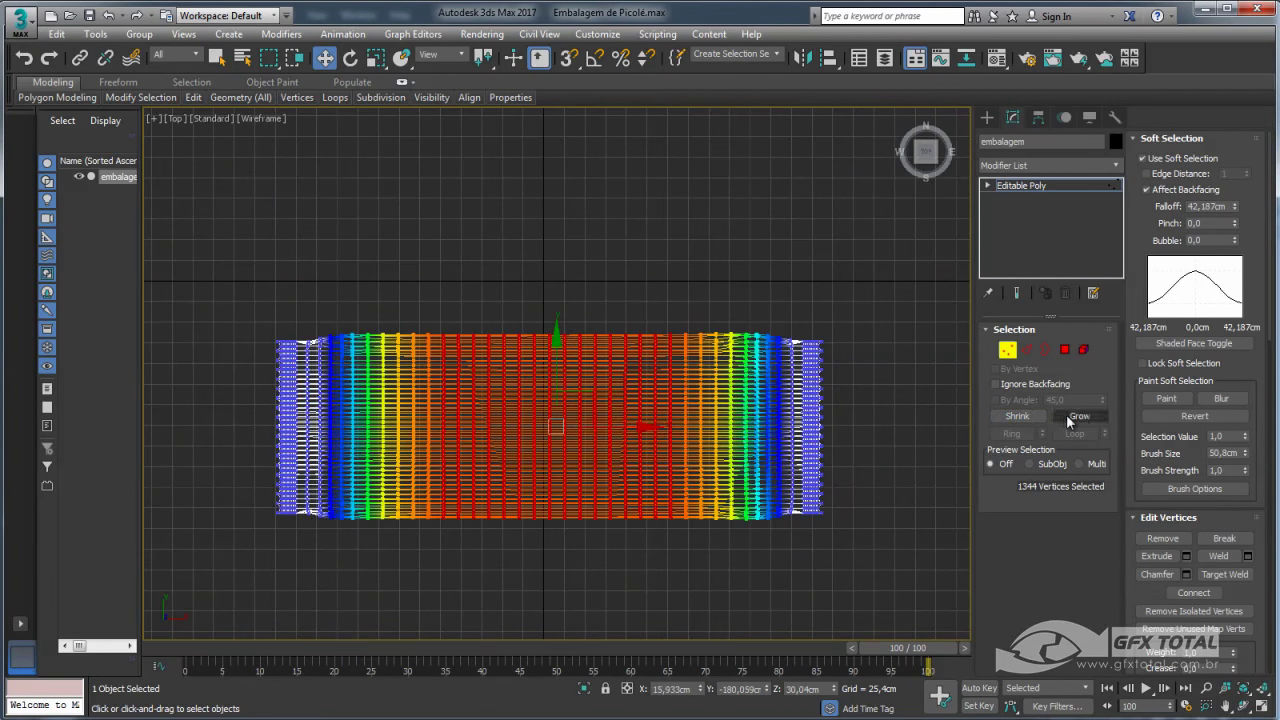
click(1073, 416)
click(1077, 415)
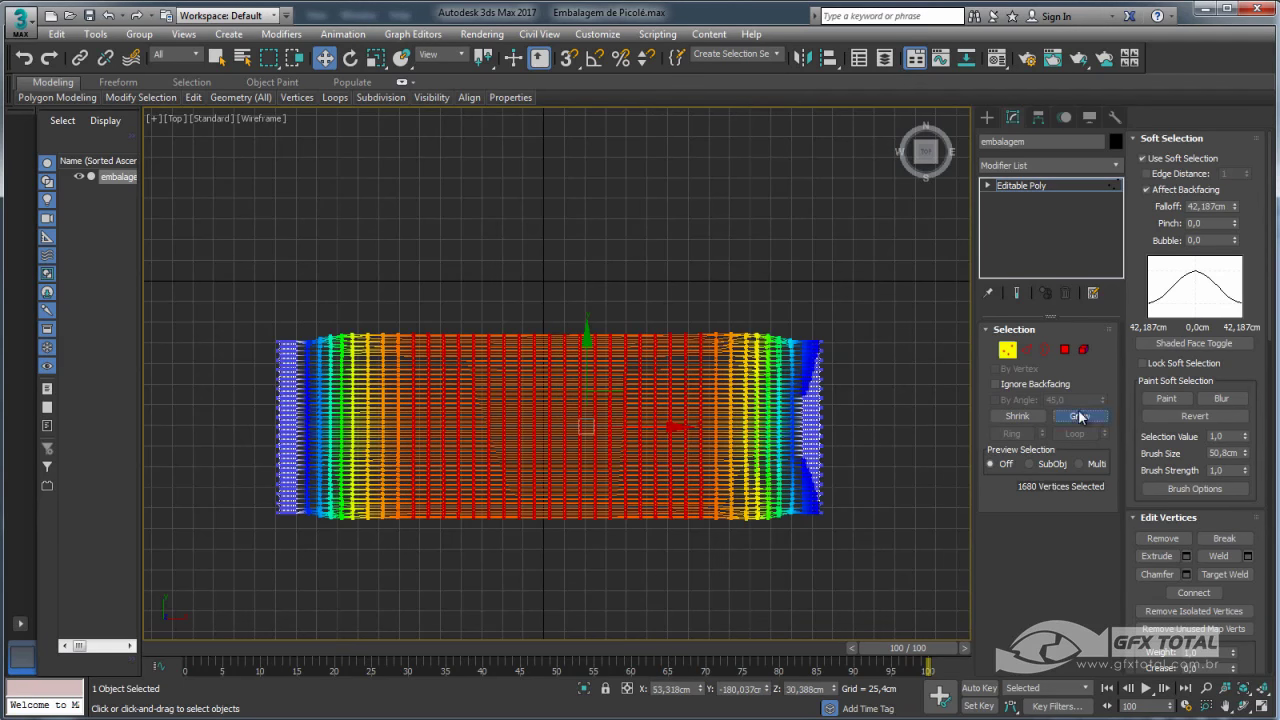
click(1077, 415)
Scale the selected middle vertices down vertically to about 84%
key(e)
key(r)
drag(574, 324, 576, 328)
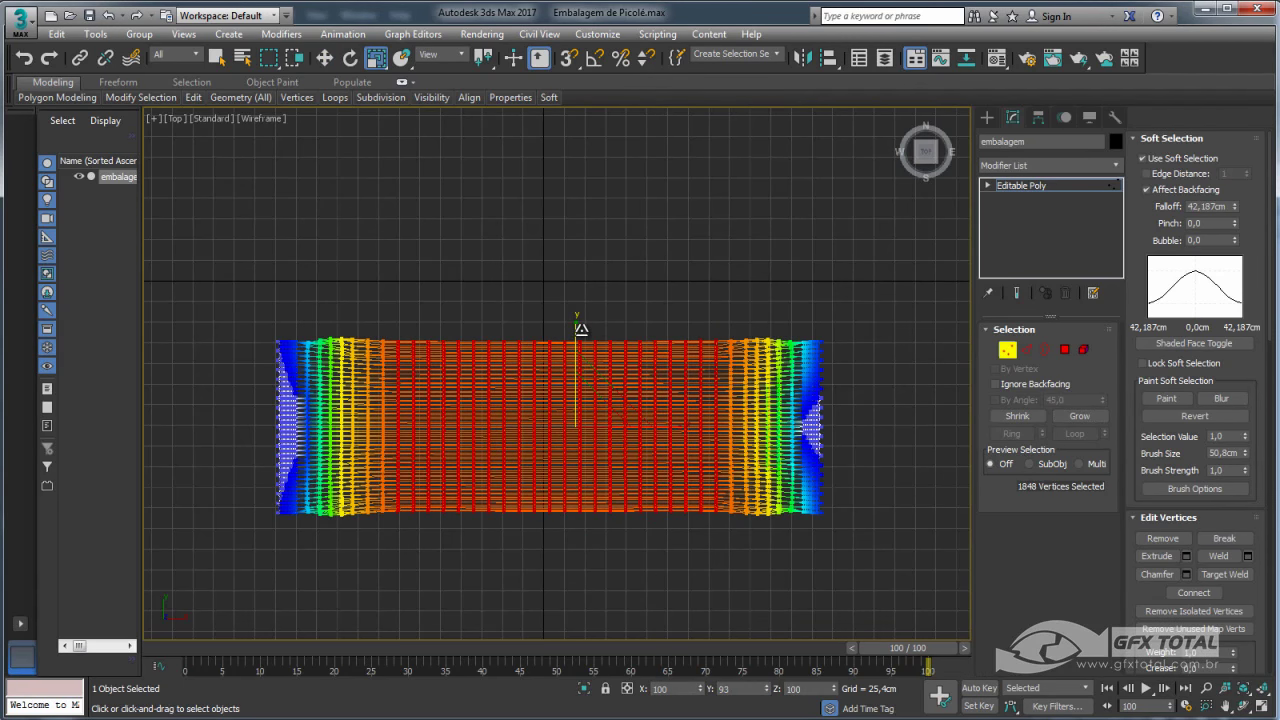
drag(580, 329, 580, 327)
click(1077, 416)
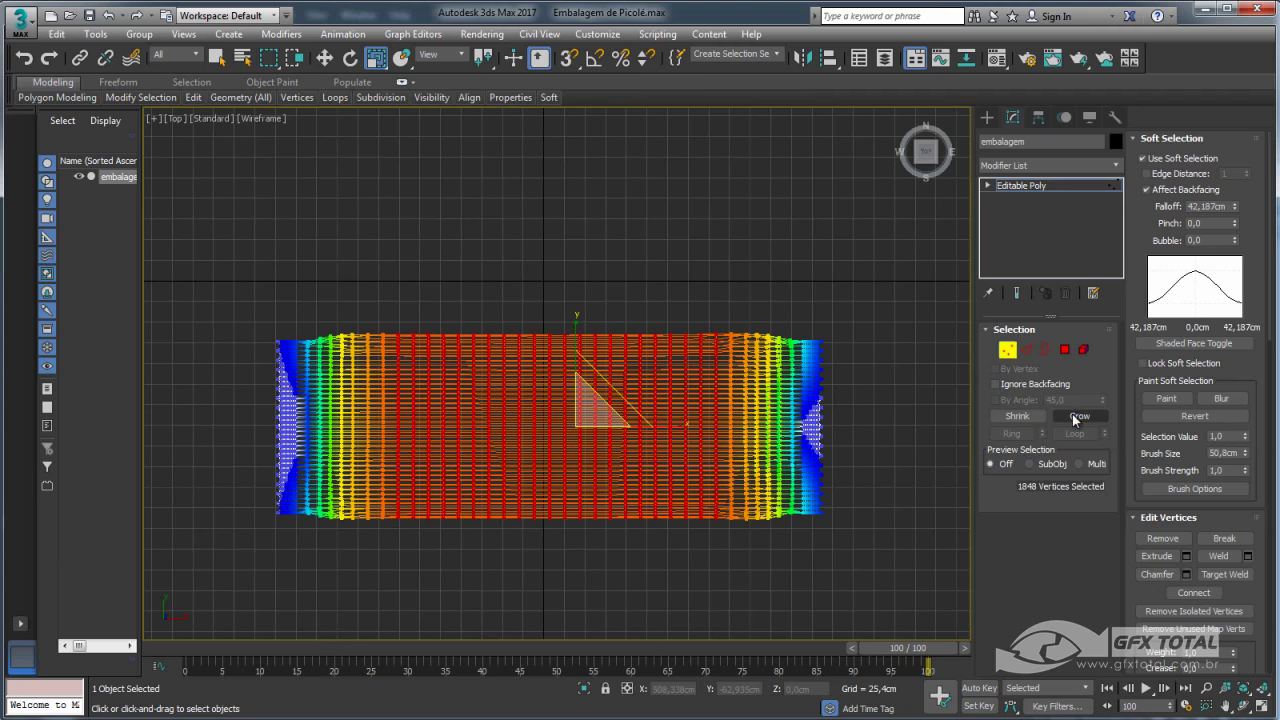
drag(559, 327, 558, 338)
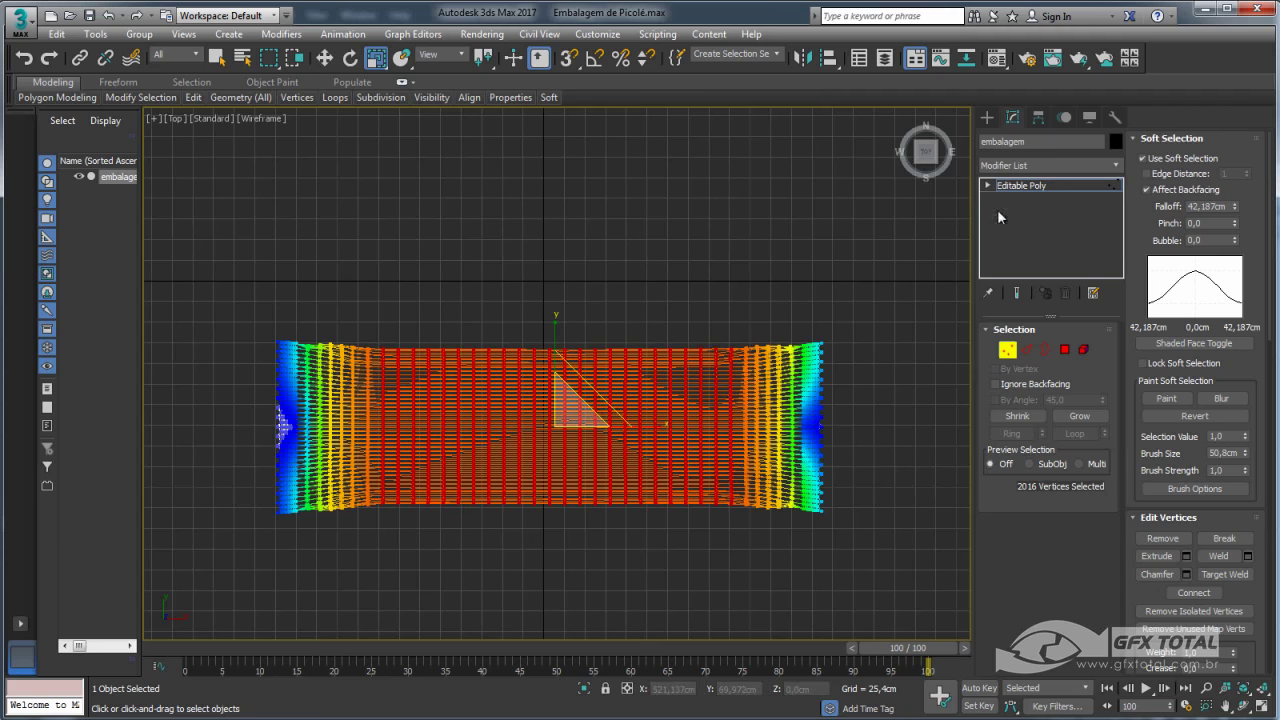
Turn off Soft Selection and view the wrapper in perspective
click(1142, 158)
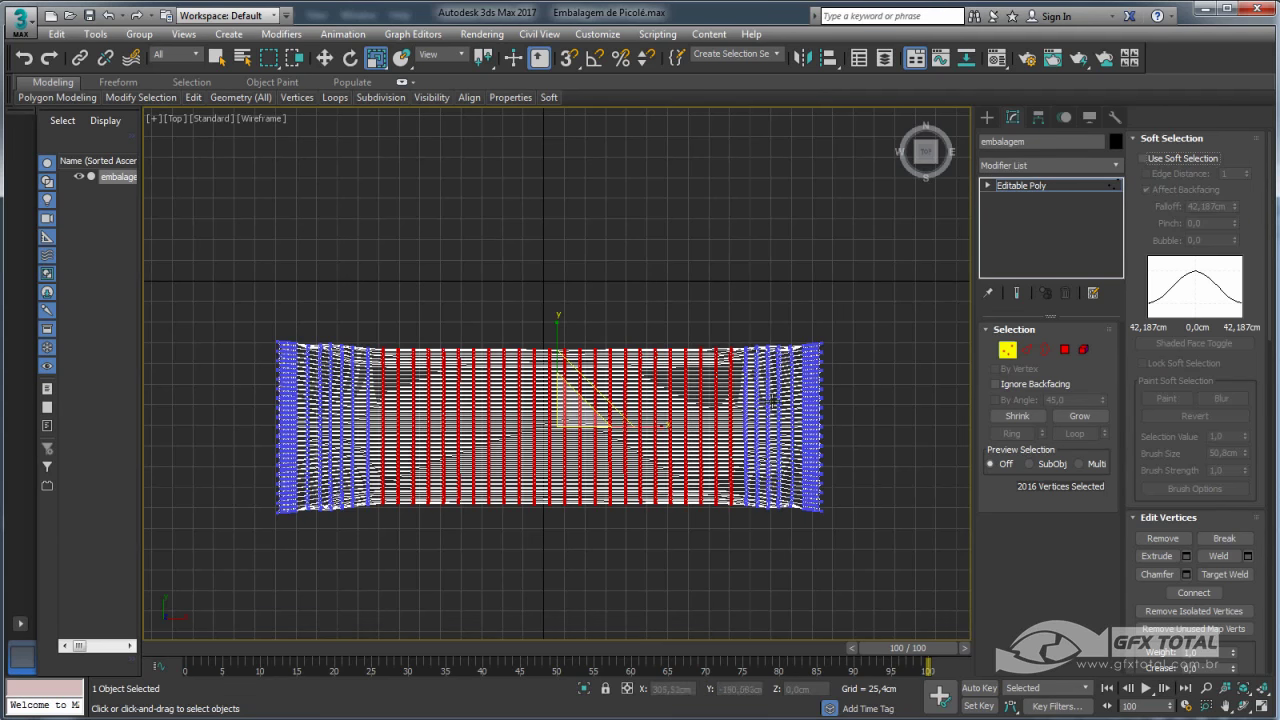
key(p)
alt+middle_drag(780, 452, 790, 380)
Return to object level and open the Material Editor
click(1021, 185)
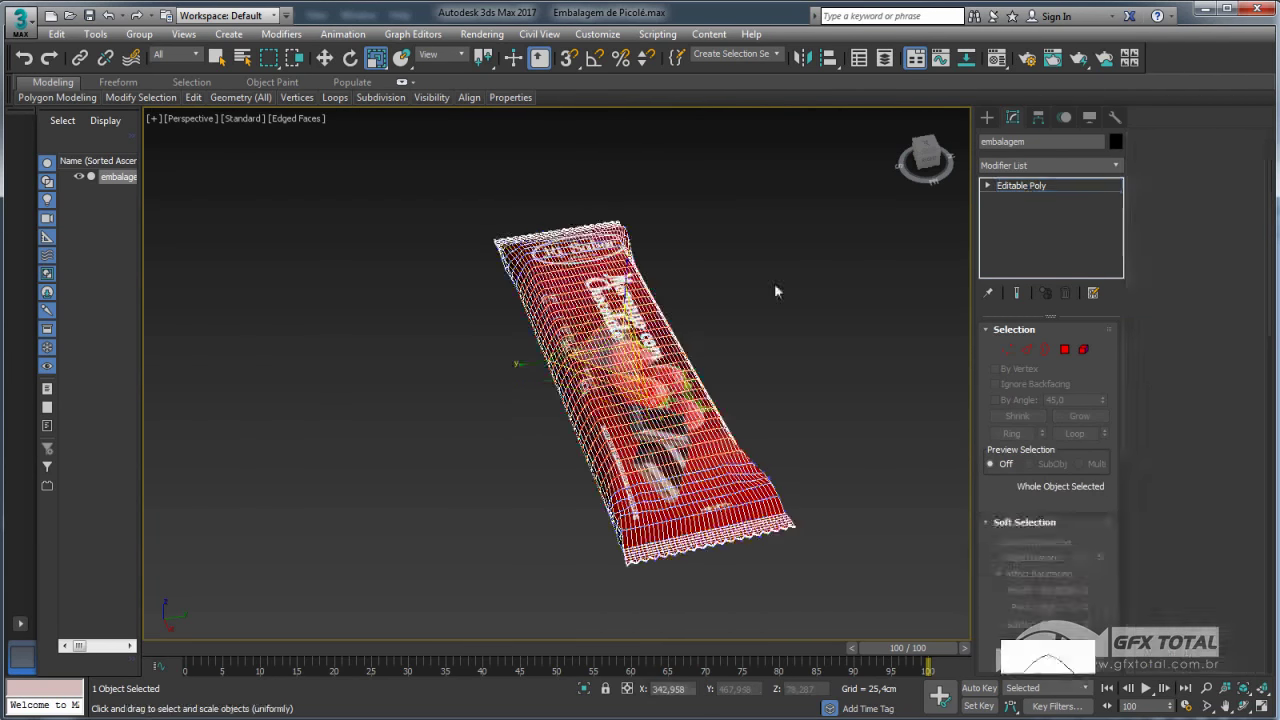
alt+middle_drag(843, 423, 826, 452)
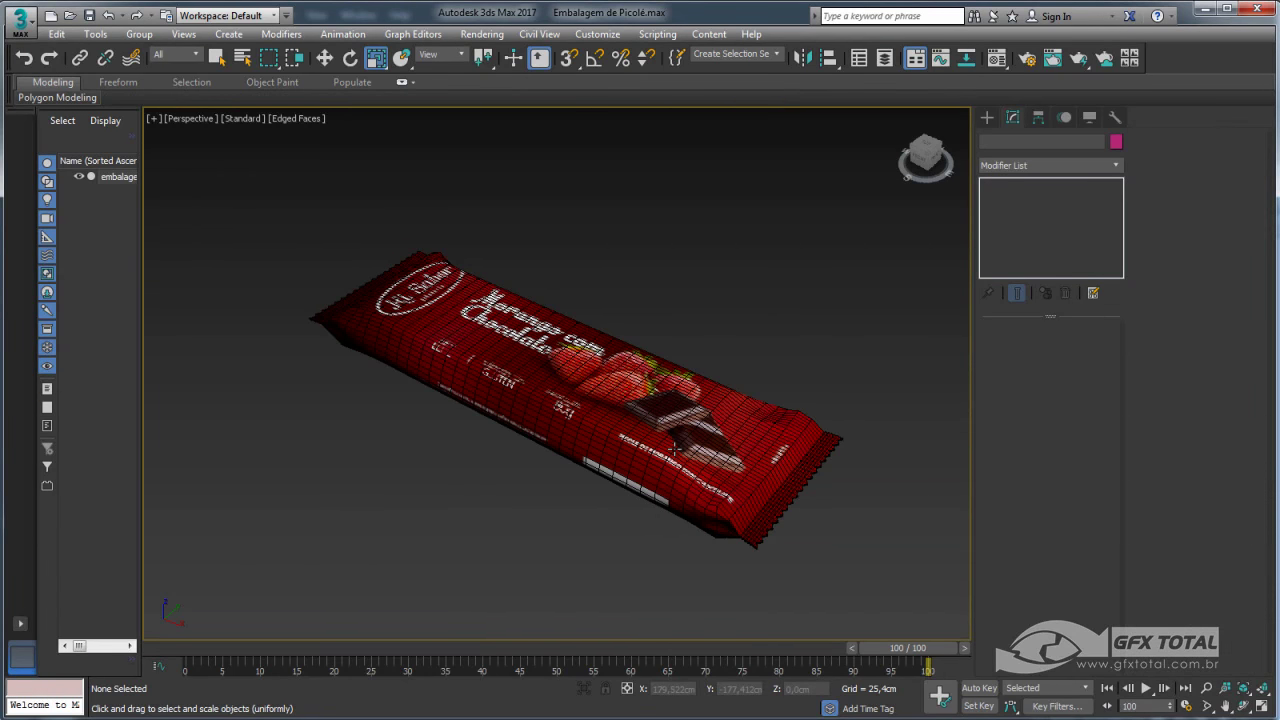
click(996, 58)
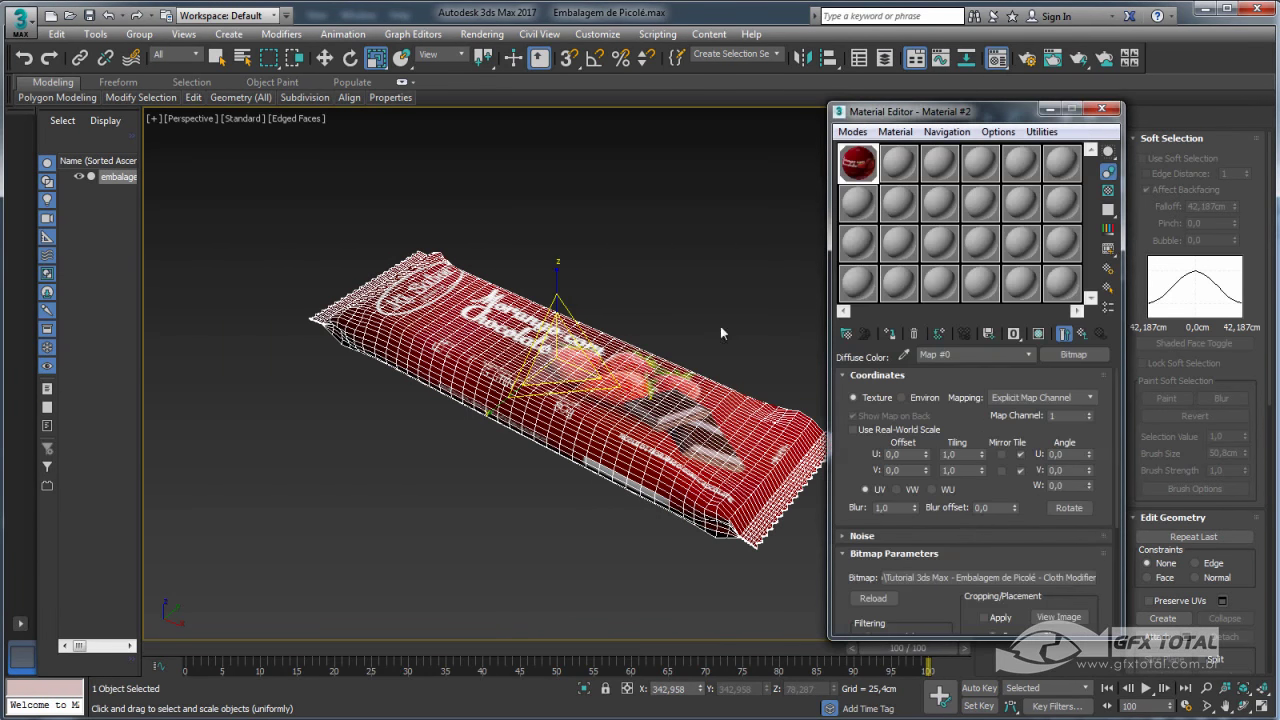
middle_drag(738, 352, 738, 302)
Go up from the Bitmap to Material #2 and minimize the reference Photo Viewer
scroll(738, 310, up, 3)
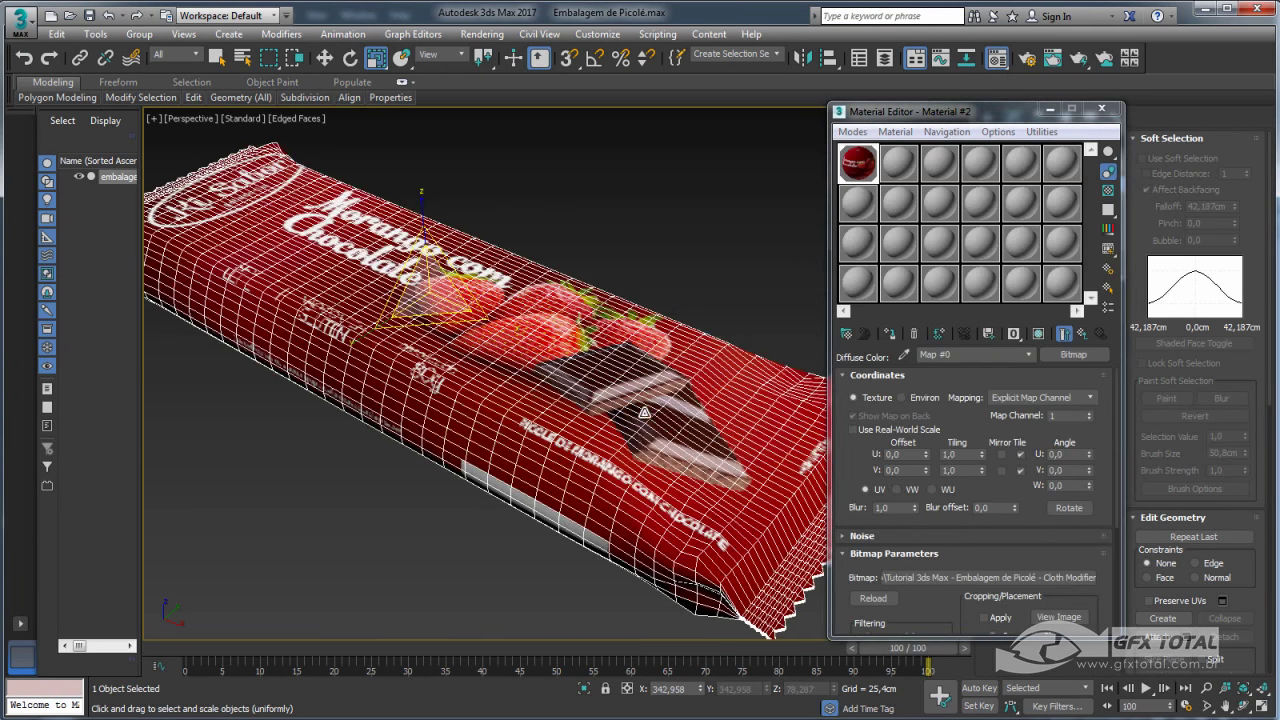
scroll(738, 310, up, 1)
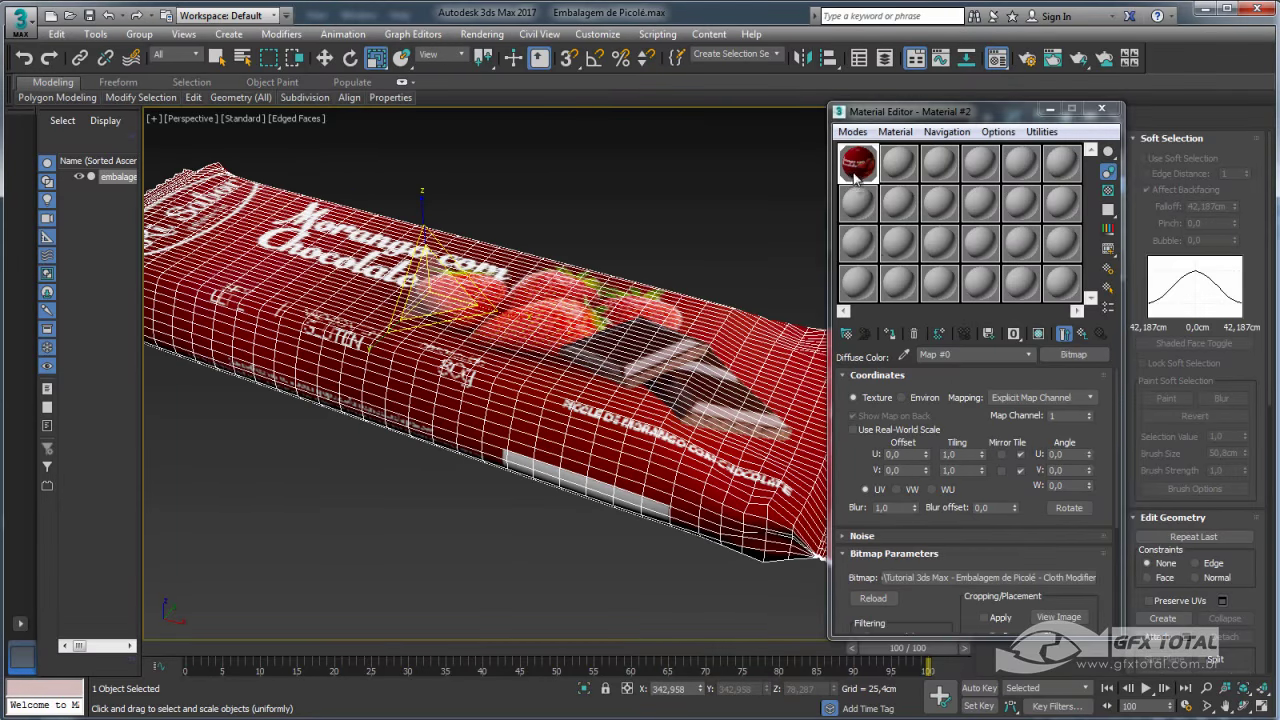
click(1080, 338)
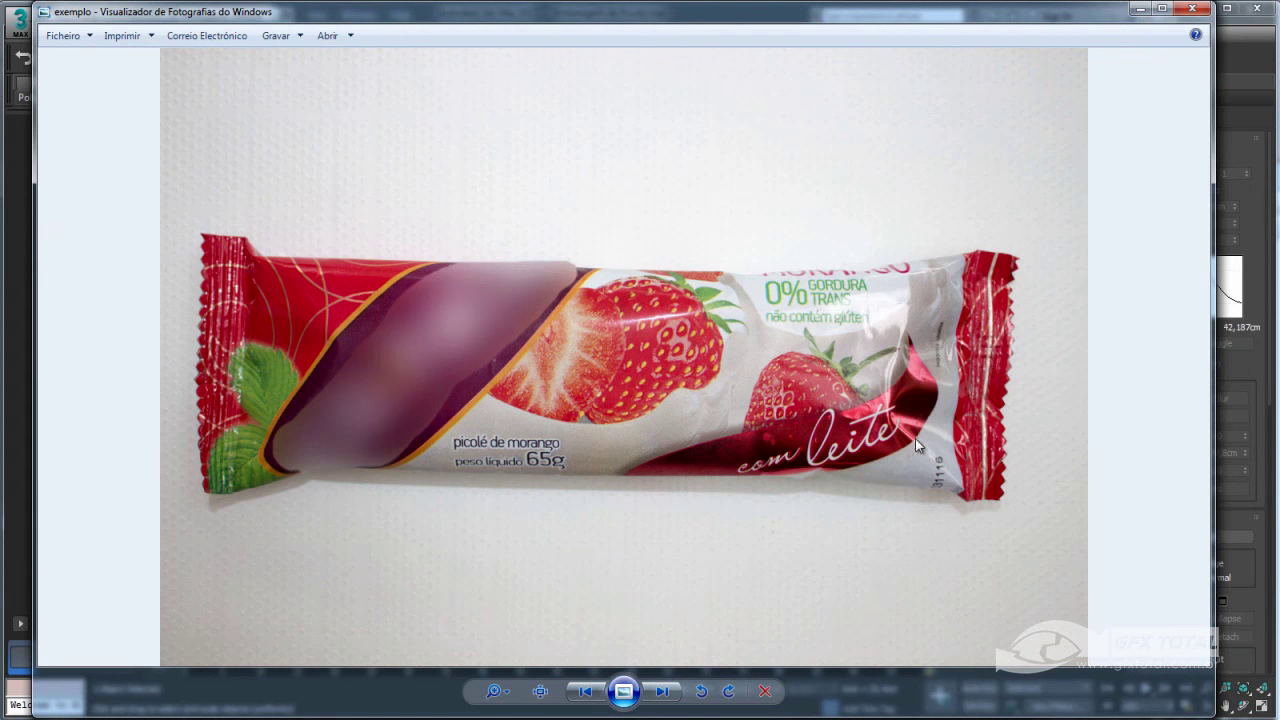
click(1139, 9)
mouse_move(786, 326)
alt+middle_down()
mouse_move(679, 296)
mouse_move(690, 316)
mouse_move(647, 294)
mouse_move(600, 380)
mouse_move(528, 450)
alt+middle_up()
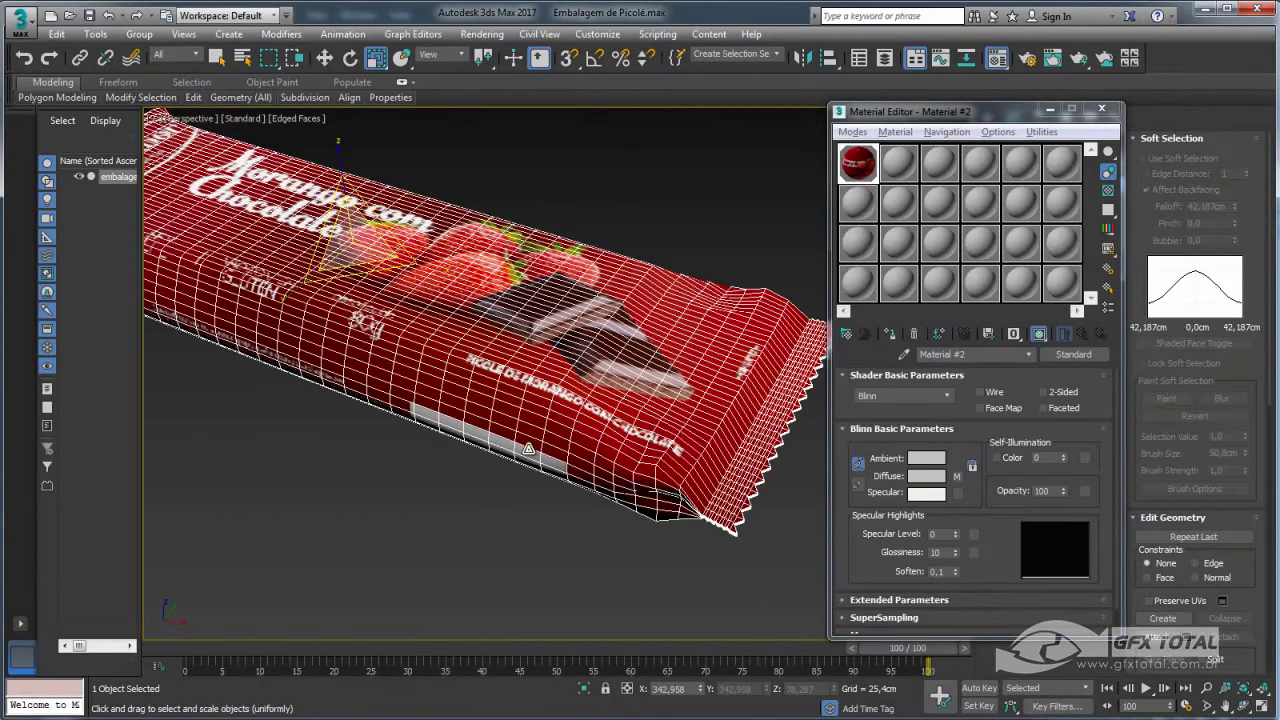
Set Material #2 to Specular Level 72 and Glossiness 32, close the editor, and turn off Edged Faces
mouse_move(810, 238)
alt+middle_down()
mouse_move(609, 280)
mouse_move(617, 331)
mouse_move(646, 332)
alt+middle_up()
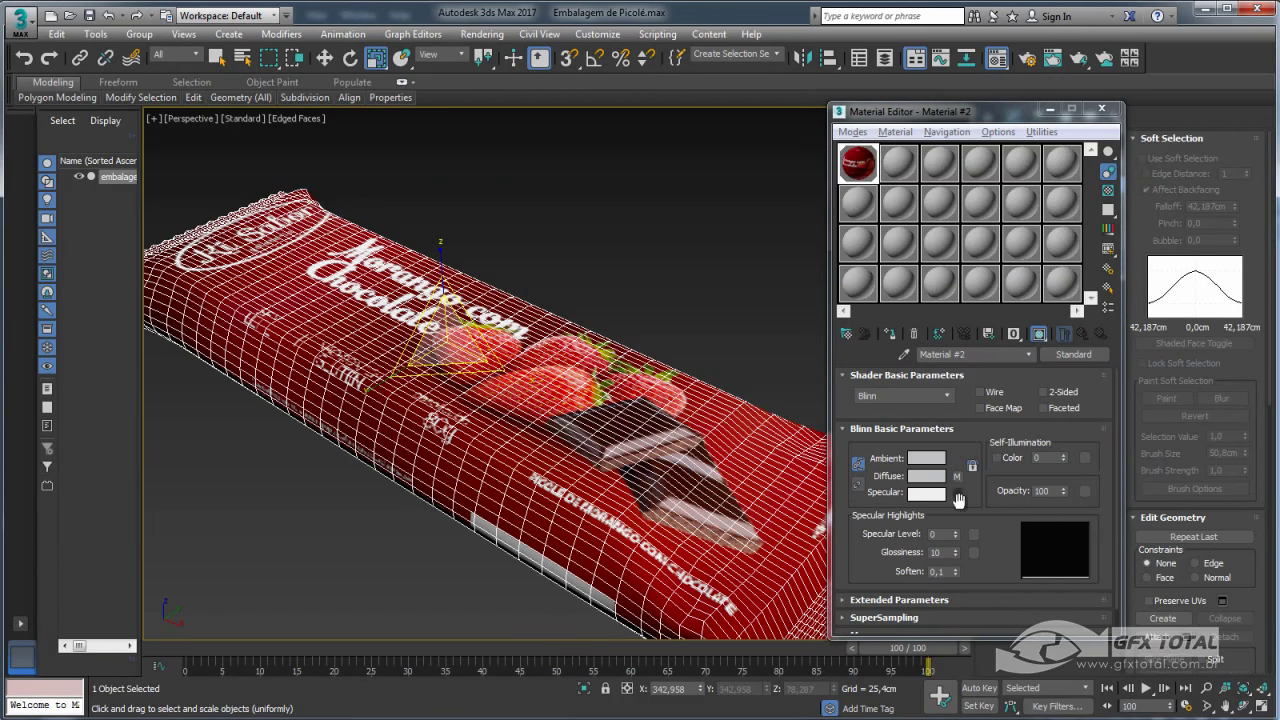
drag(957, 535, 957, 500)
mouse_move(958, 552)
mouse_down()
mouse_move(958, 518)
mouse_move(958, 566)
mouse_up()
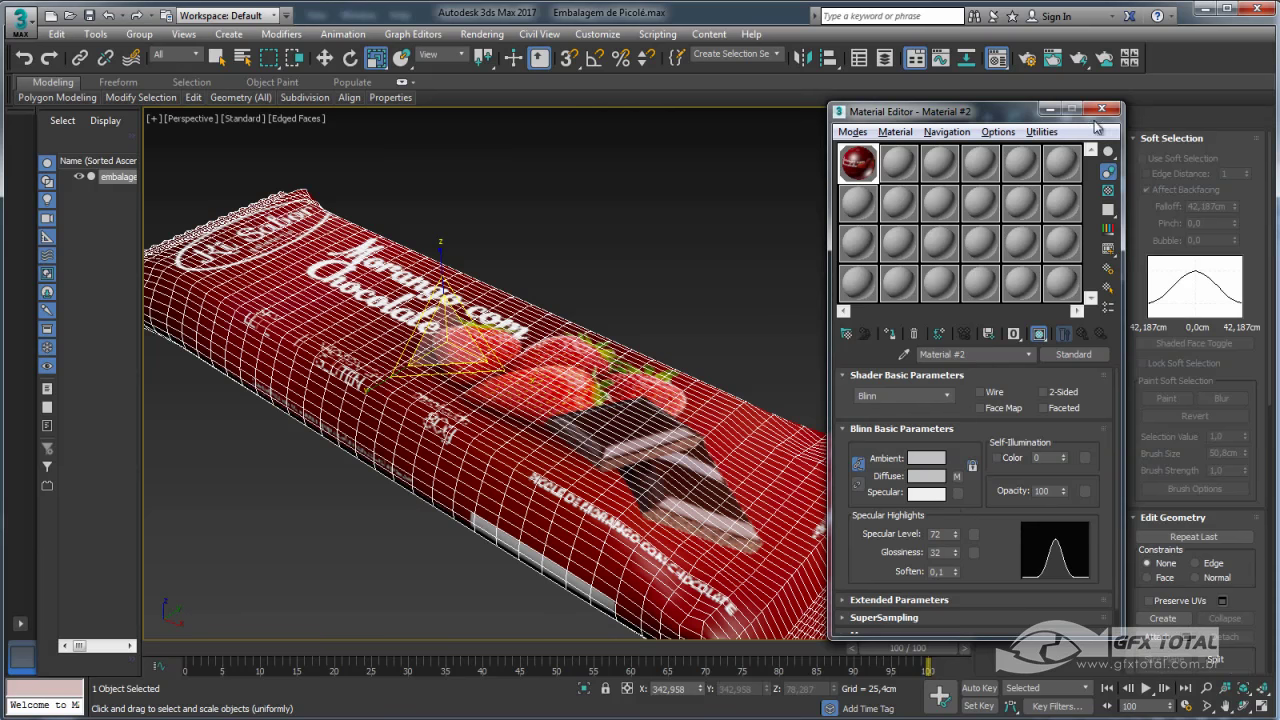
click(1101, 108)
key(F4)
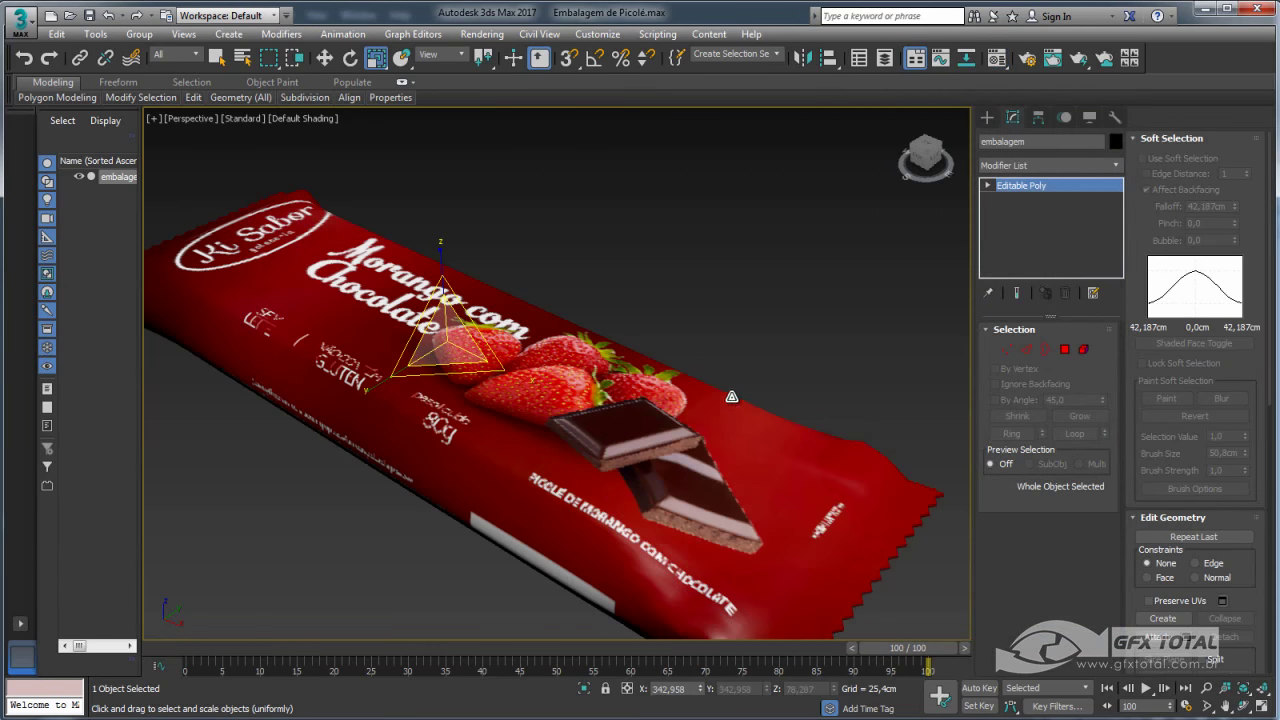
mouse_move(732, 397)
alt+middle_down()
mouse_move(720, 346)
mouse_move(668, 352)
mouse_move(704, 391)
mouse_move(786, 305)
alt+middle_up()
Enter Polygon mode and frame the polygons of the wrapper's crimped end
click(1064, 349)
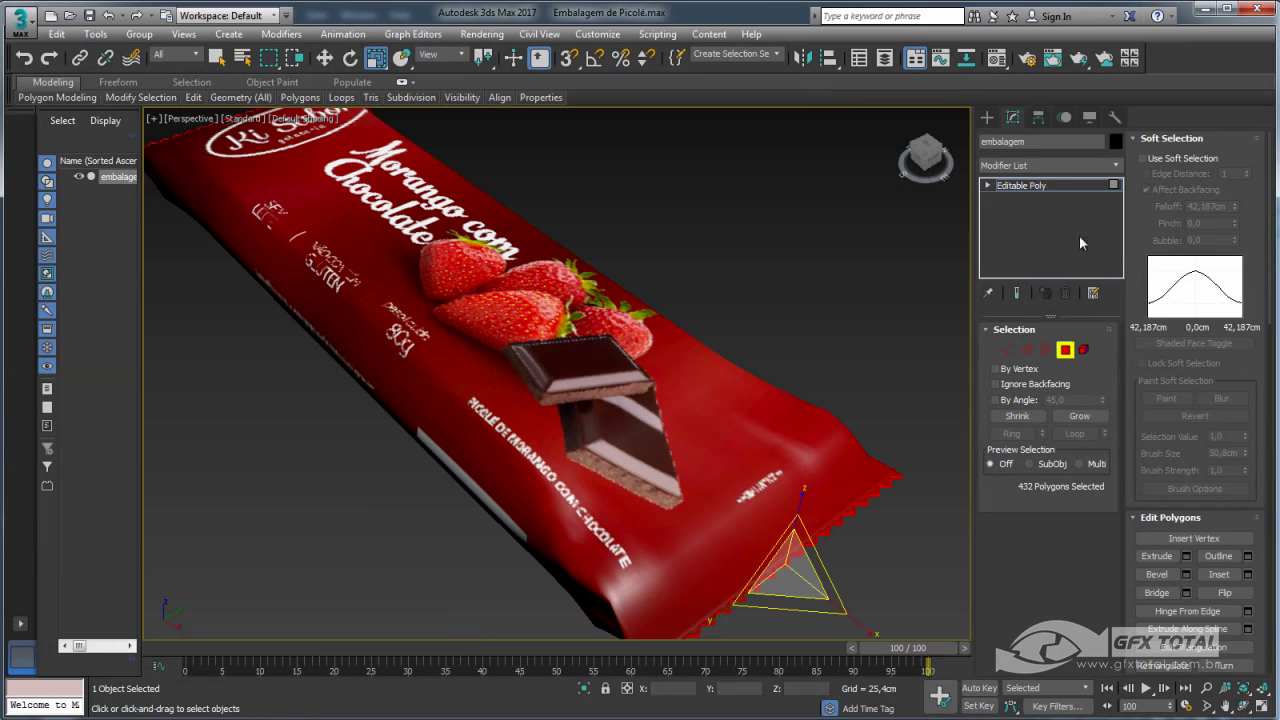
scroll(894, 471, up, 3)
mouse_move(894, 471)
middle_down()
mouse_move(917, 380)
mouse_move(865, 370)
mouse_move(832, 341)
middle_up()
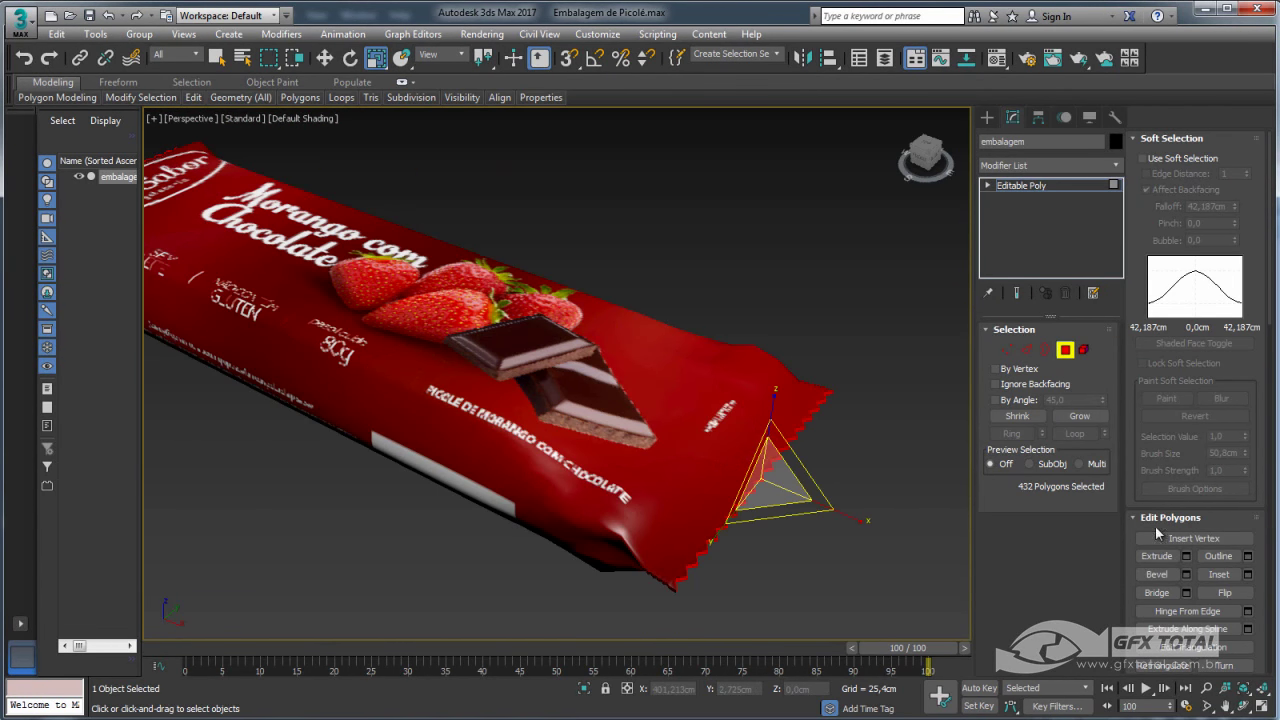
scroll(1190, 480, down, 5)
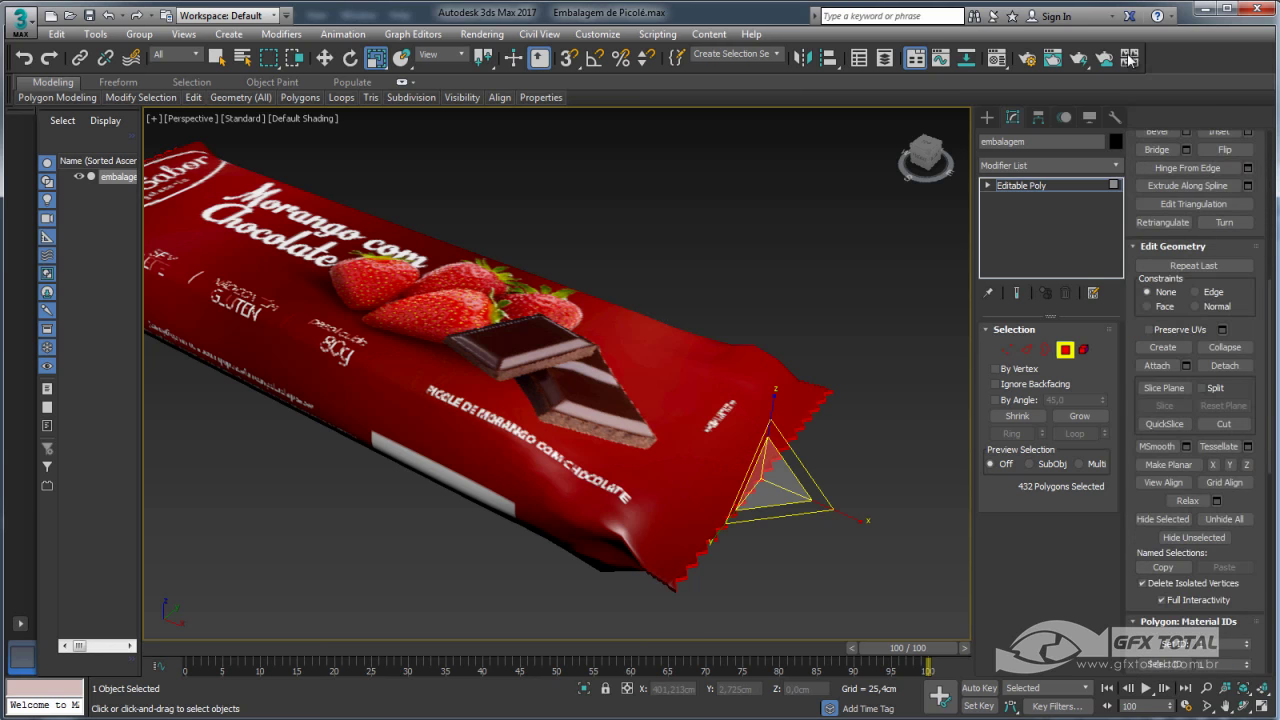
scroll(1259, 587, down, 4)
scroll(1259, 587, down, 4)
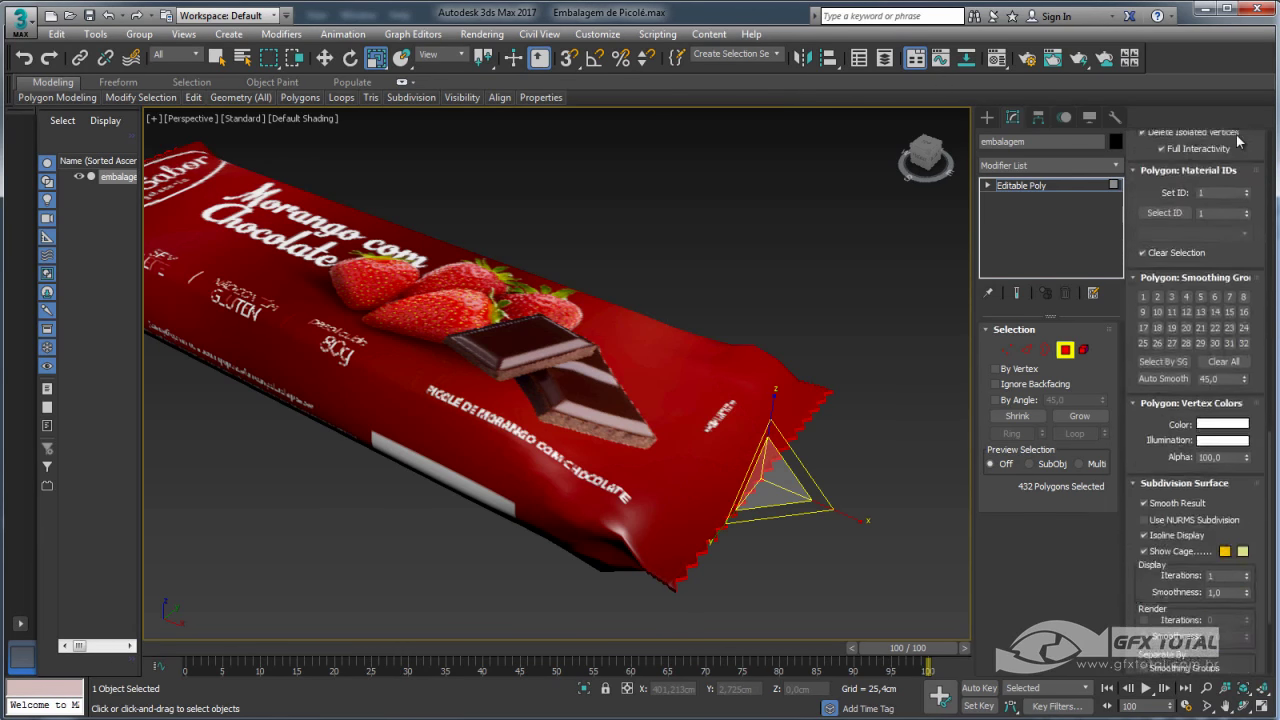
scroll(1259, 587, down, 2)
key(F4)
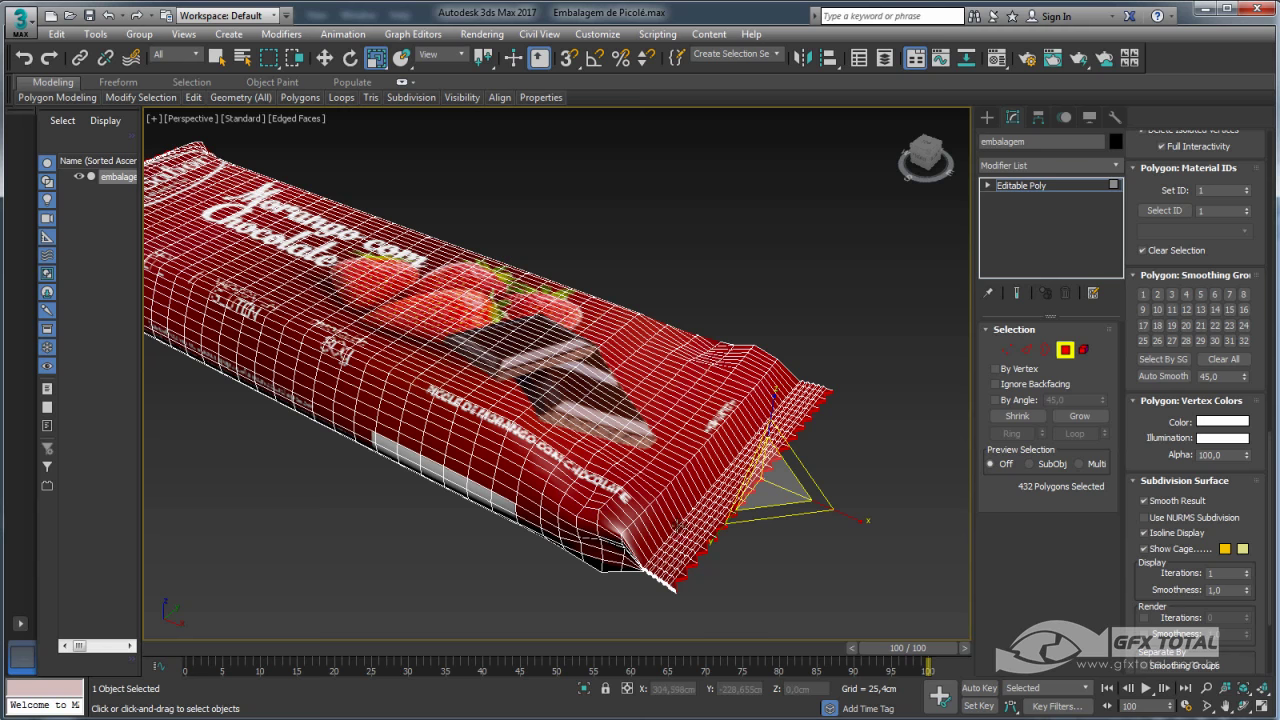
key(F4)
Activate Paint Deformation Push/Pull and switch the viewport to wireframe
scroll(1200, 482, down, 3)
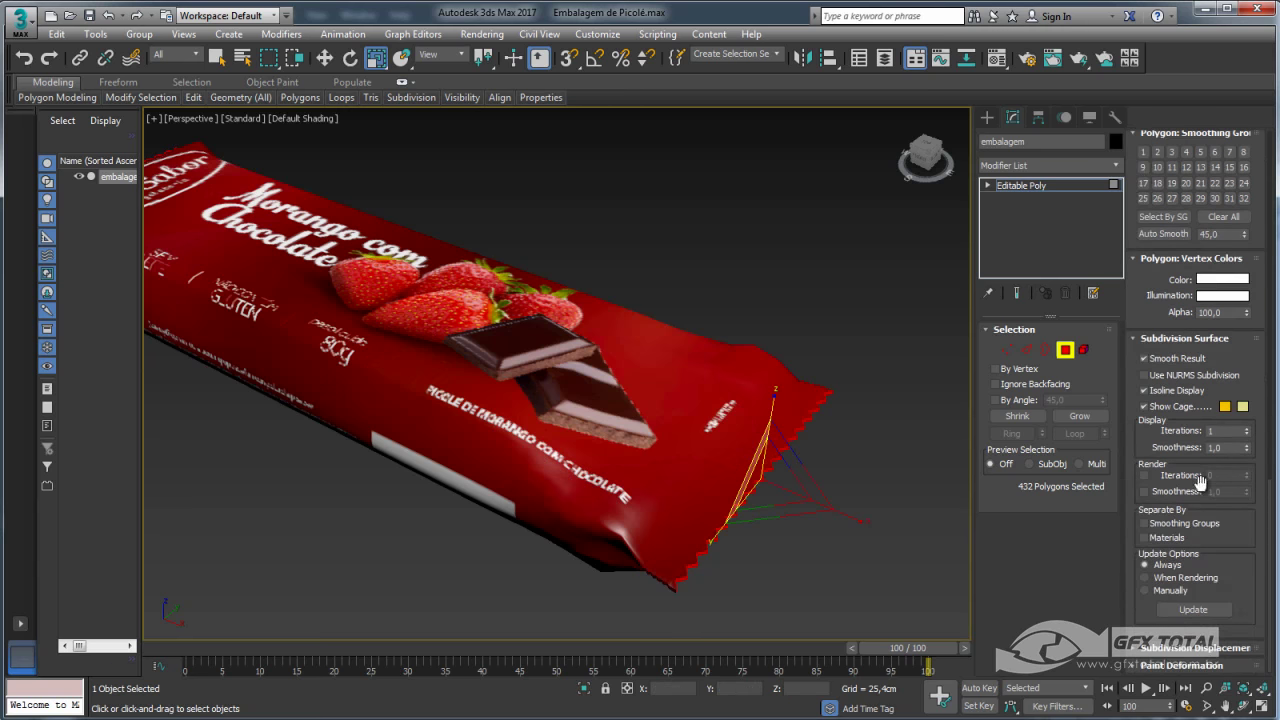
click(1137, 662)
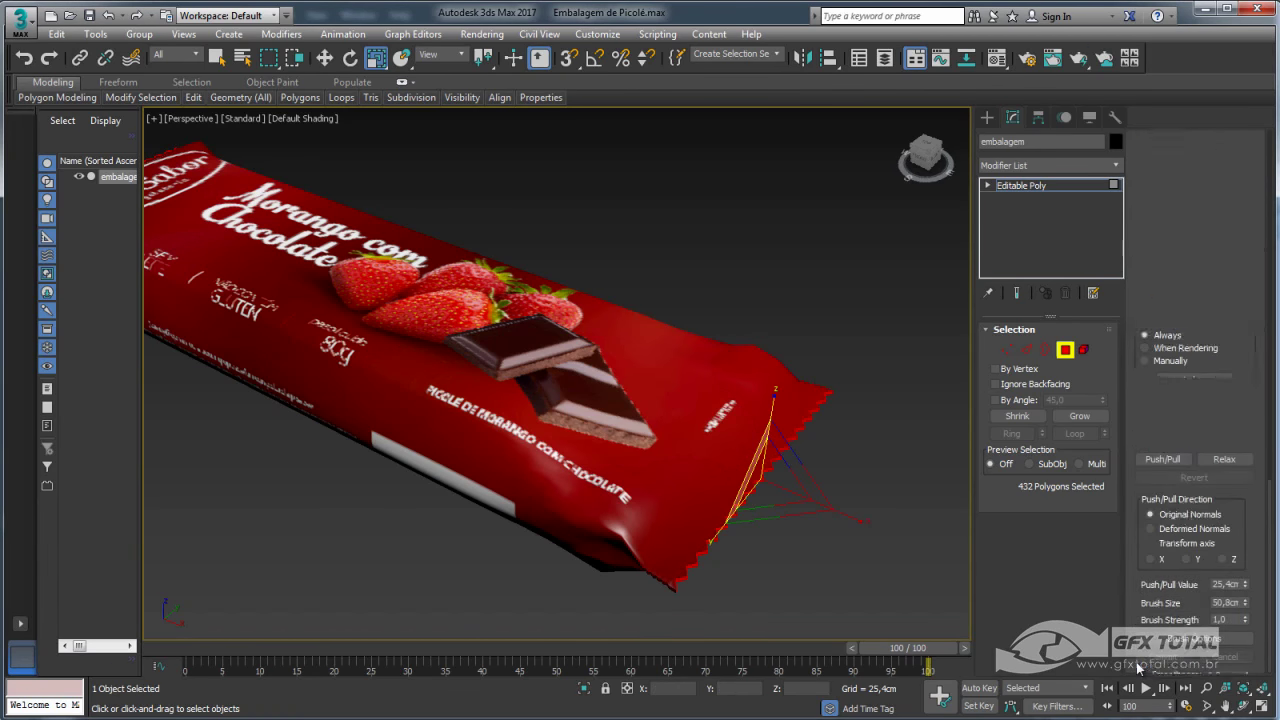
click(1162, 458)
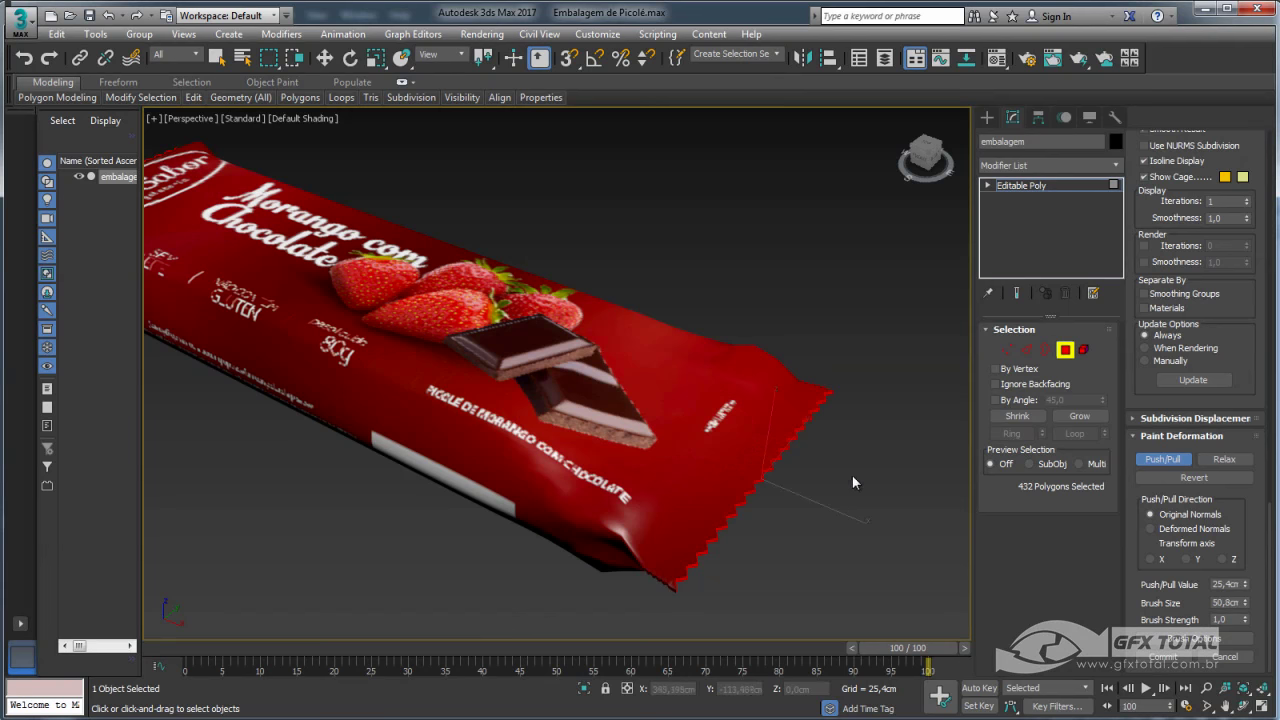
key(F3)
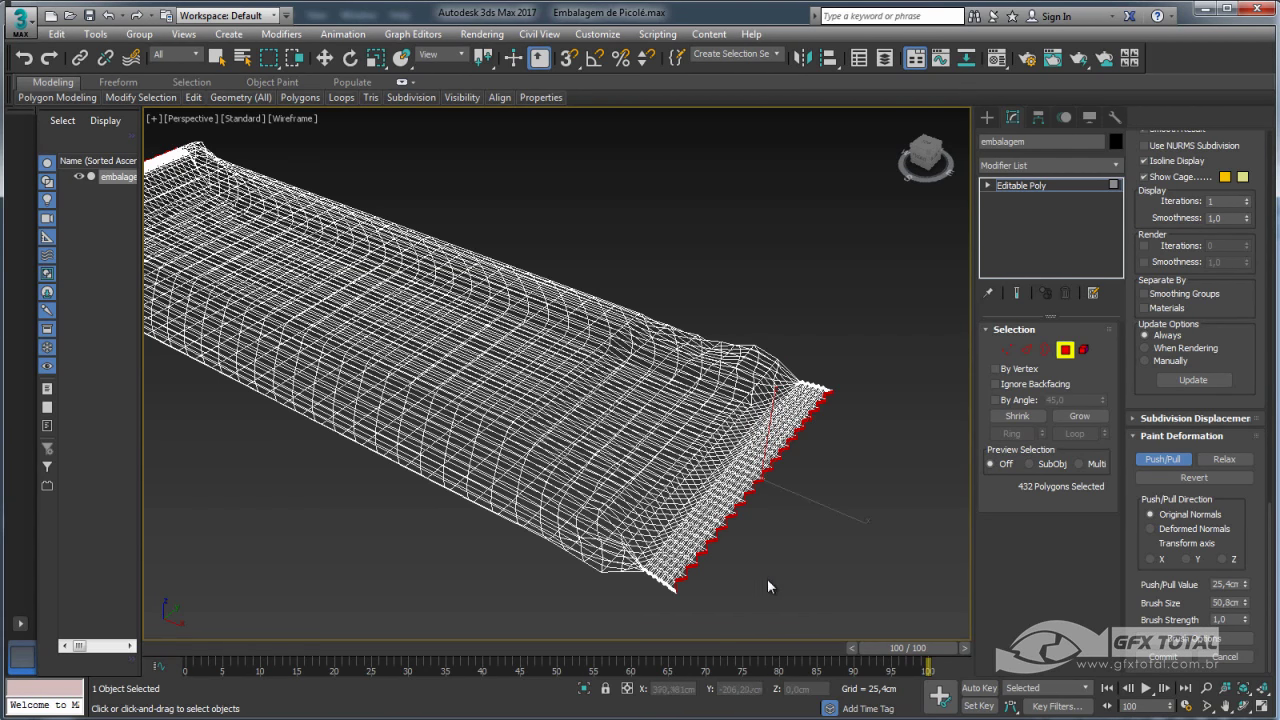
Clear the polygon selection, restore shaded Edged Faces view, and push out the dent near the chocolate
click(1162, 456)
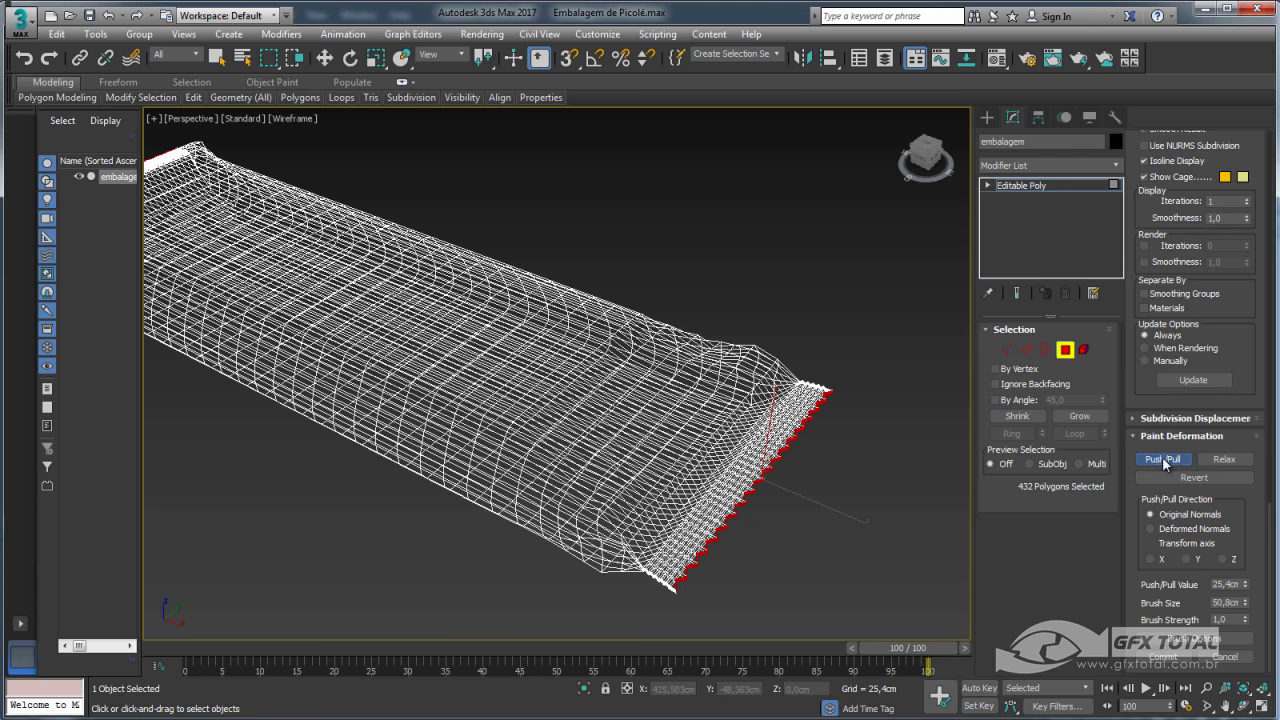
click(836, 498)
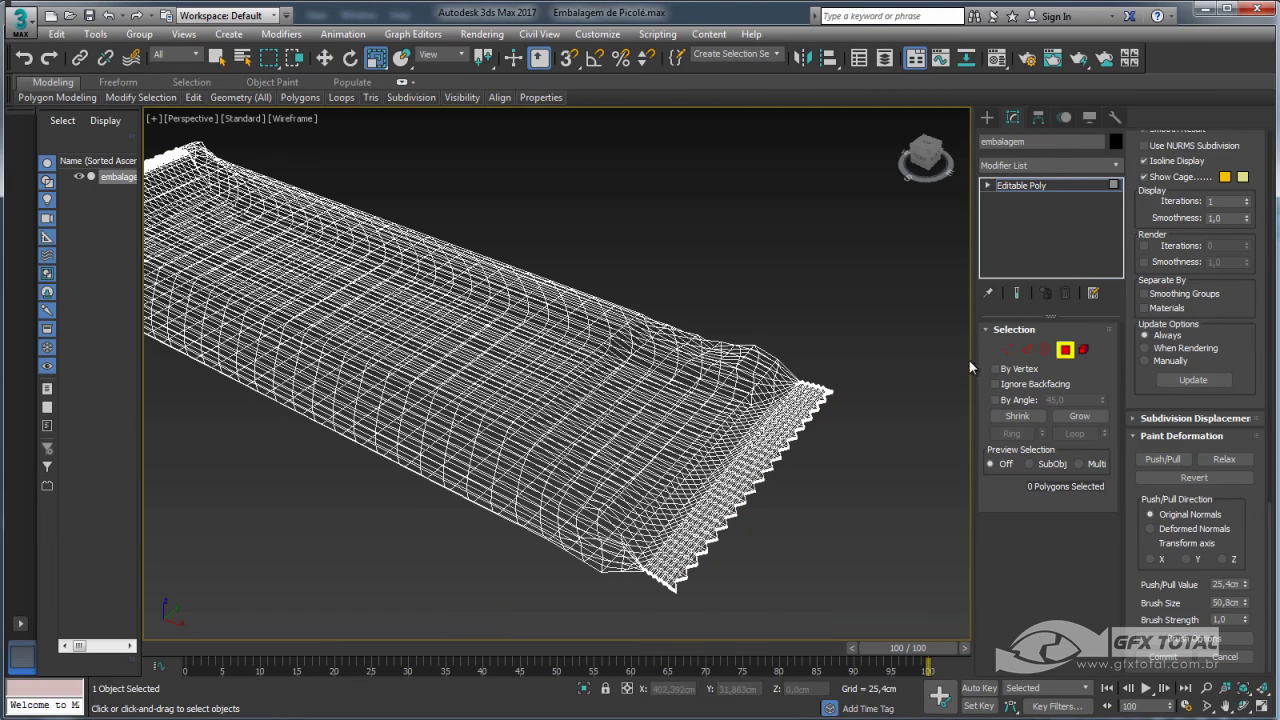
click(1163, 456)
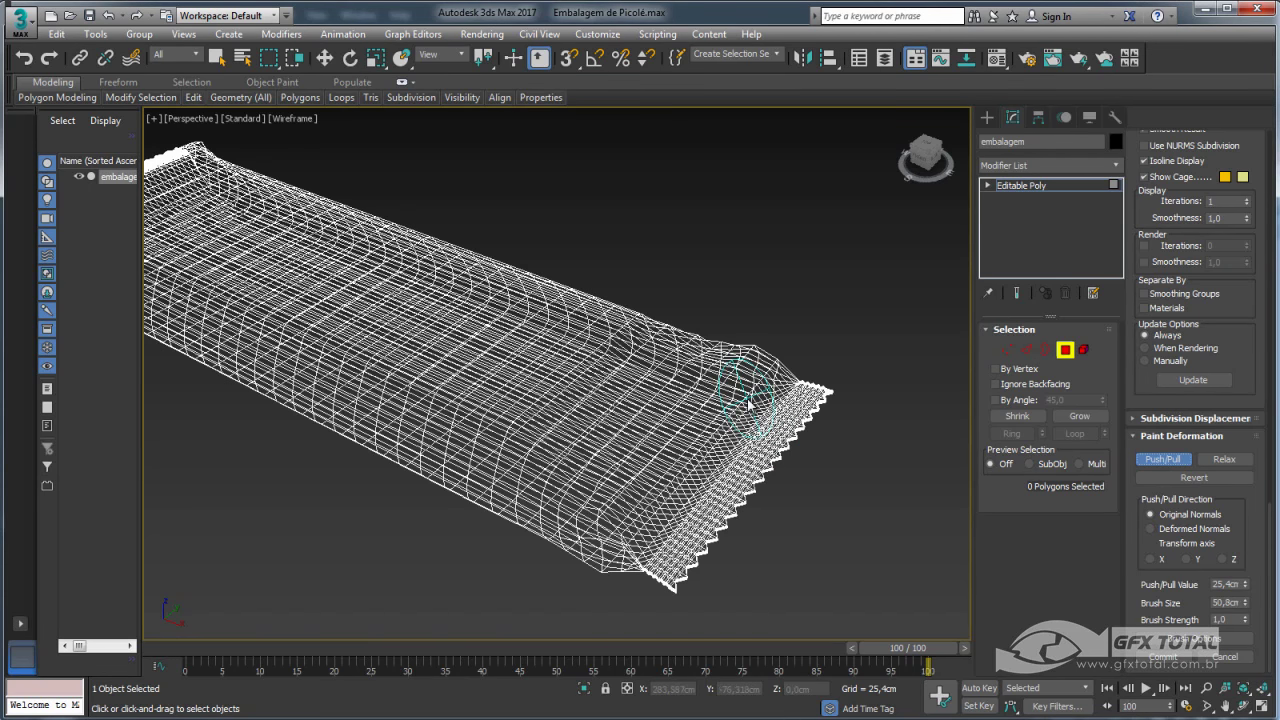
key(F3)
key(F4)
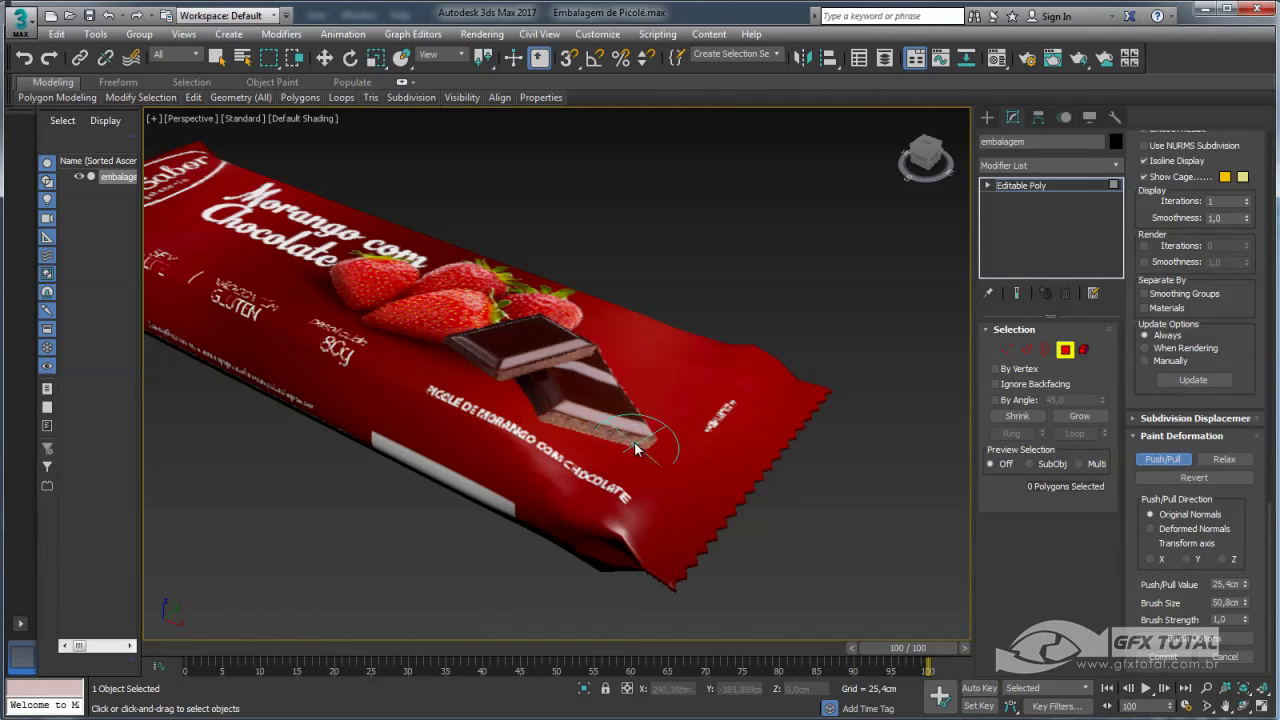
key(F4)
mouse_move(636, 440)
mouse_down()
mouse_move(624, 452)
mouse_move(575, 430)
mouse_up()
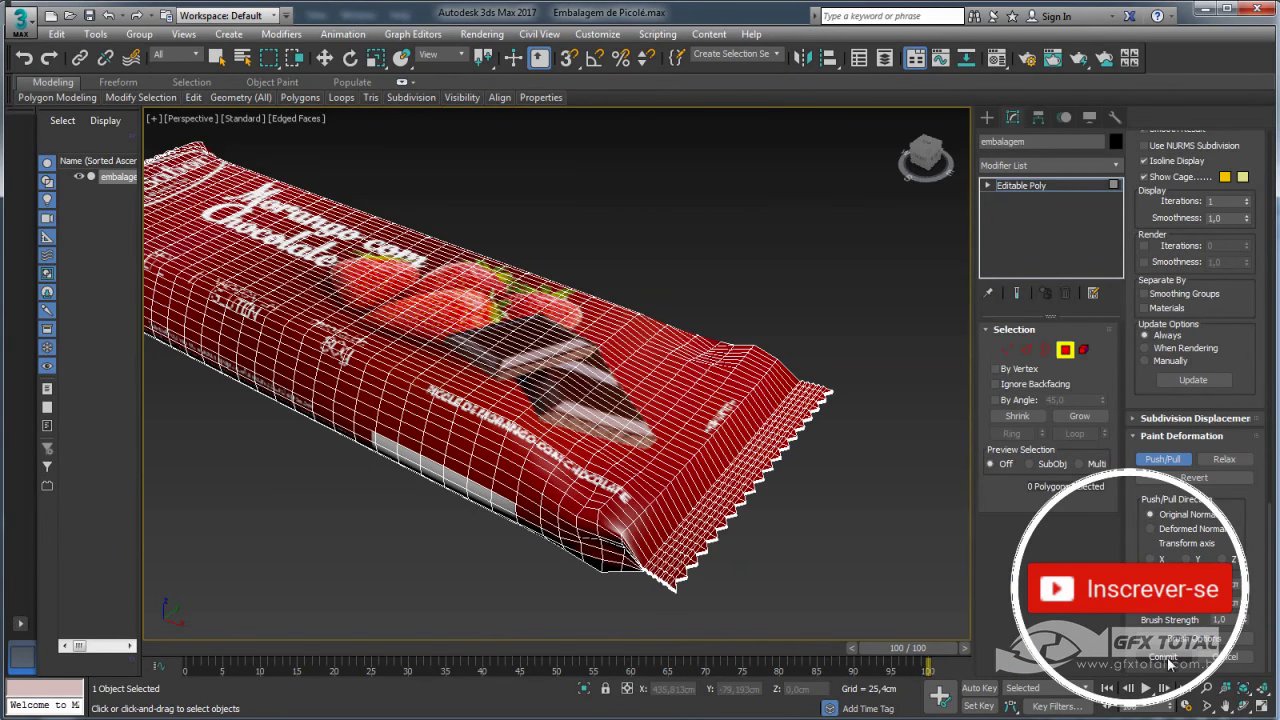
Lower the Push/Pull brush's Max. Strength and set its Max. Size to 30cm in Painter Options
click(1175, 637)
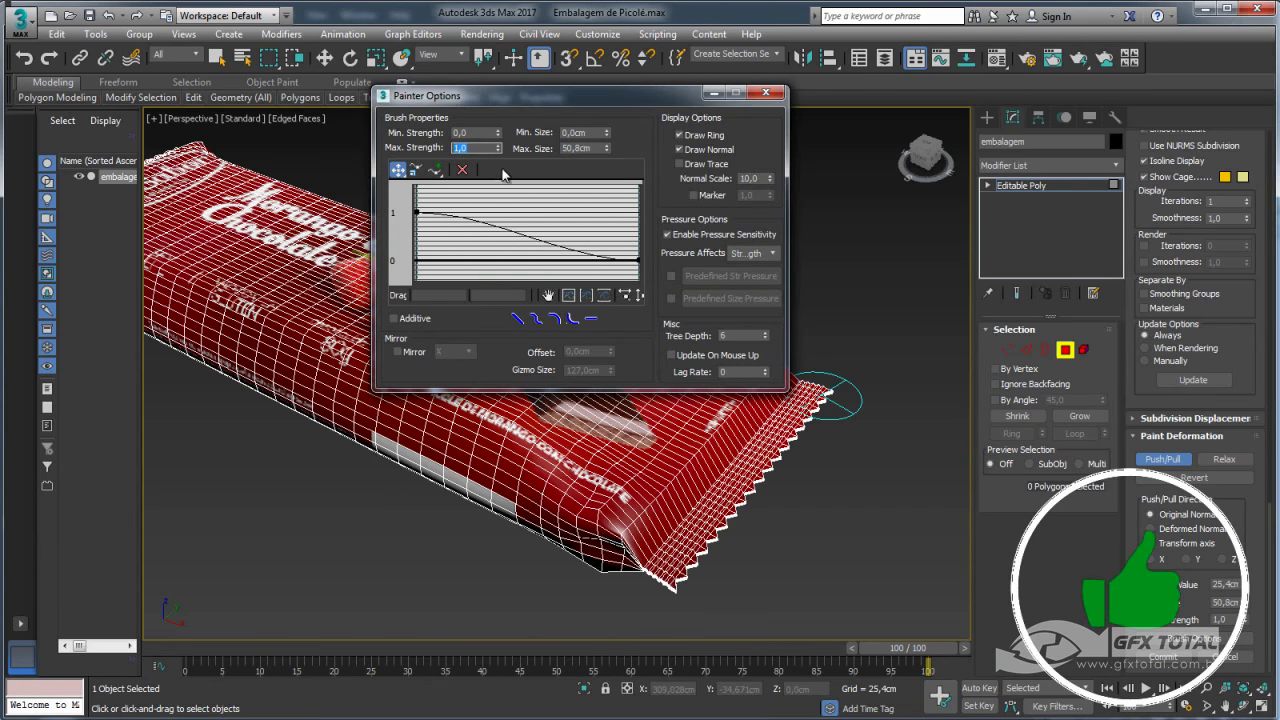
text(10,1)
key(Return)
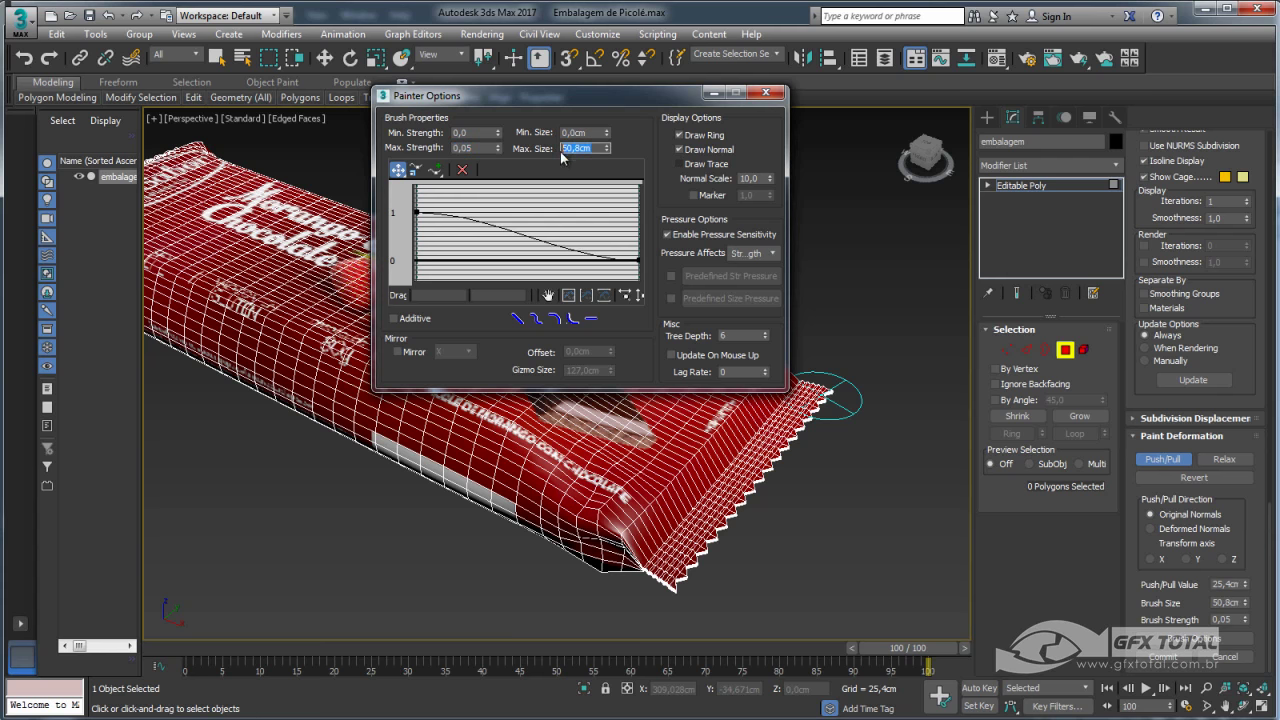
text(30)
key(Return)
click(765, 92)
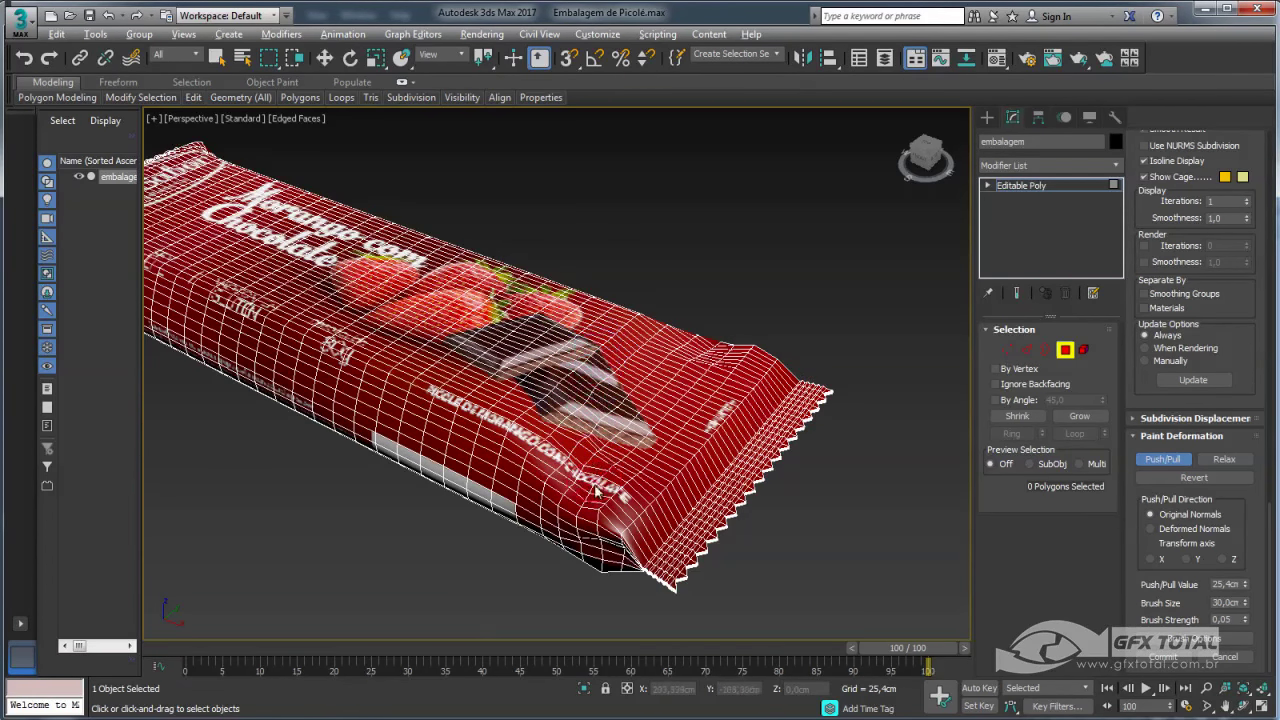
key(F4)
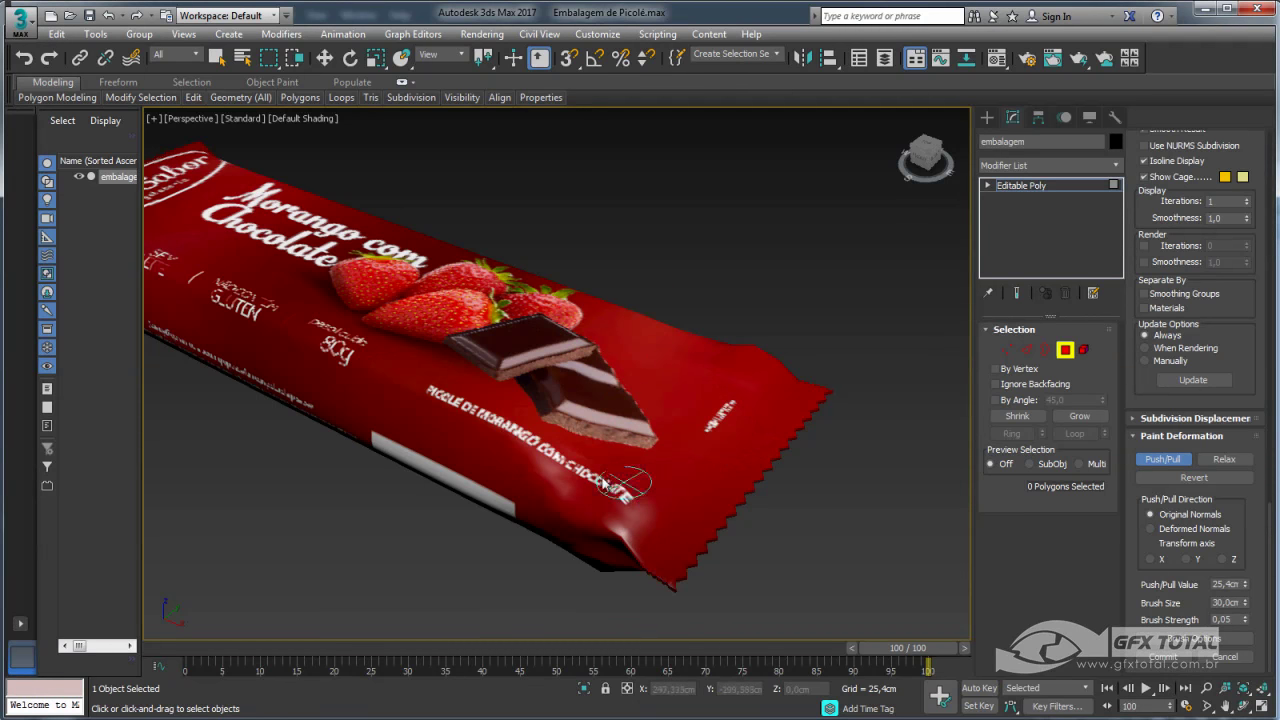
Show edged faces, orbit toward the strawberry and chocolate side, and switch the brush to Relax
key(F4)
mouse_move(723, 387)
alt+middle_down()
mouse_move(757, 400)
mouse_move(771, 366)
mouse_move(638, 437)
alt+middle_up()
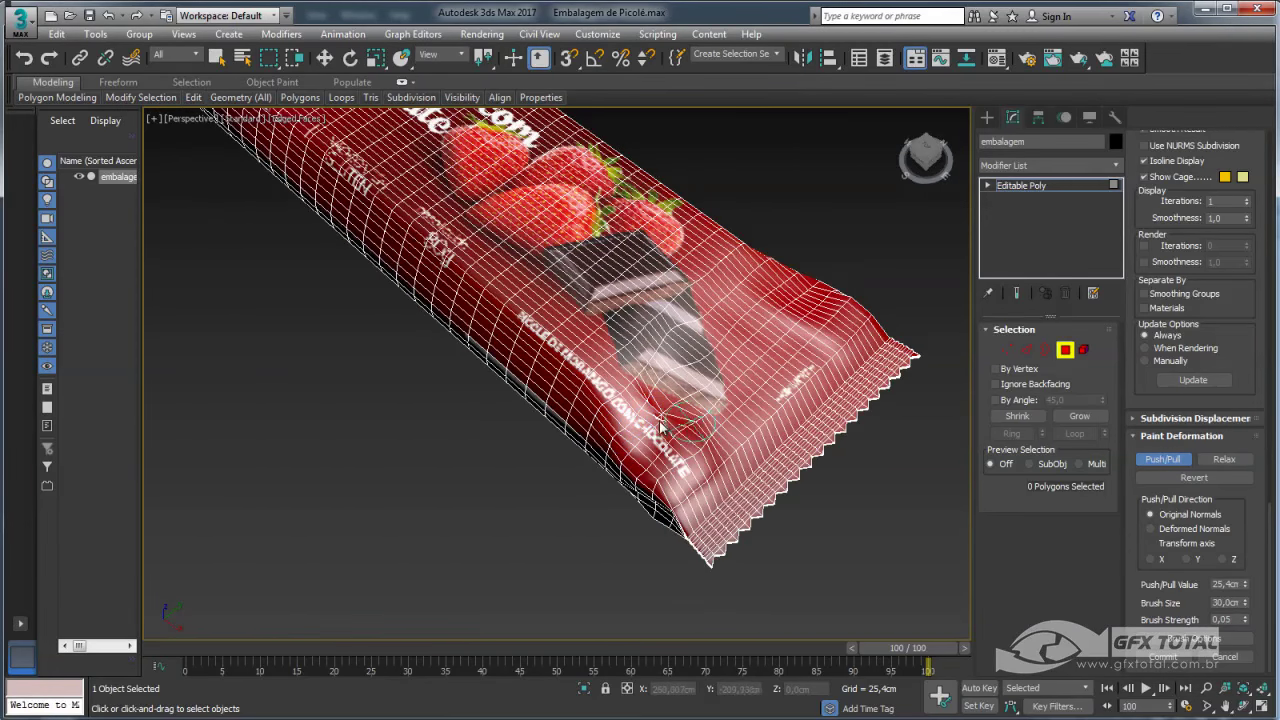
scroll(666, 424, up, 4)
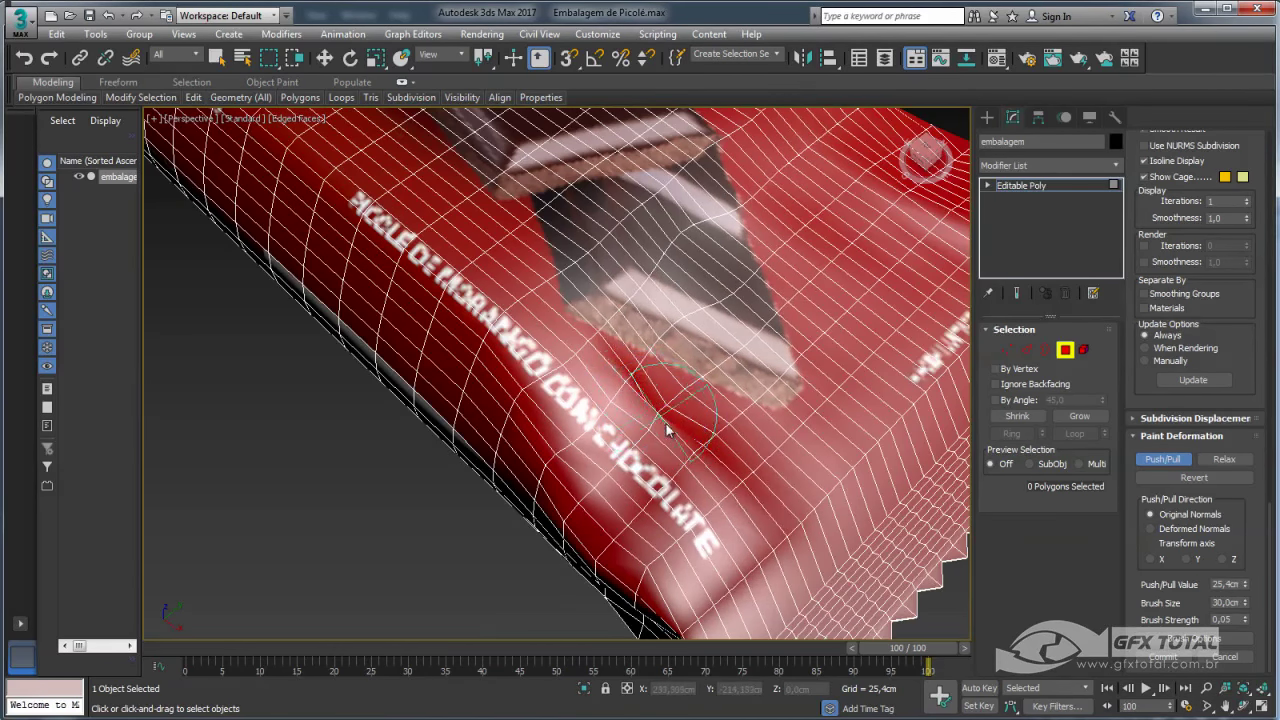
alt+middle_drag(646, 410, 376, 507)
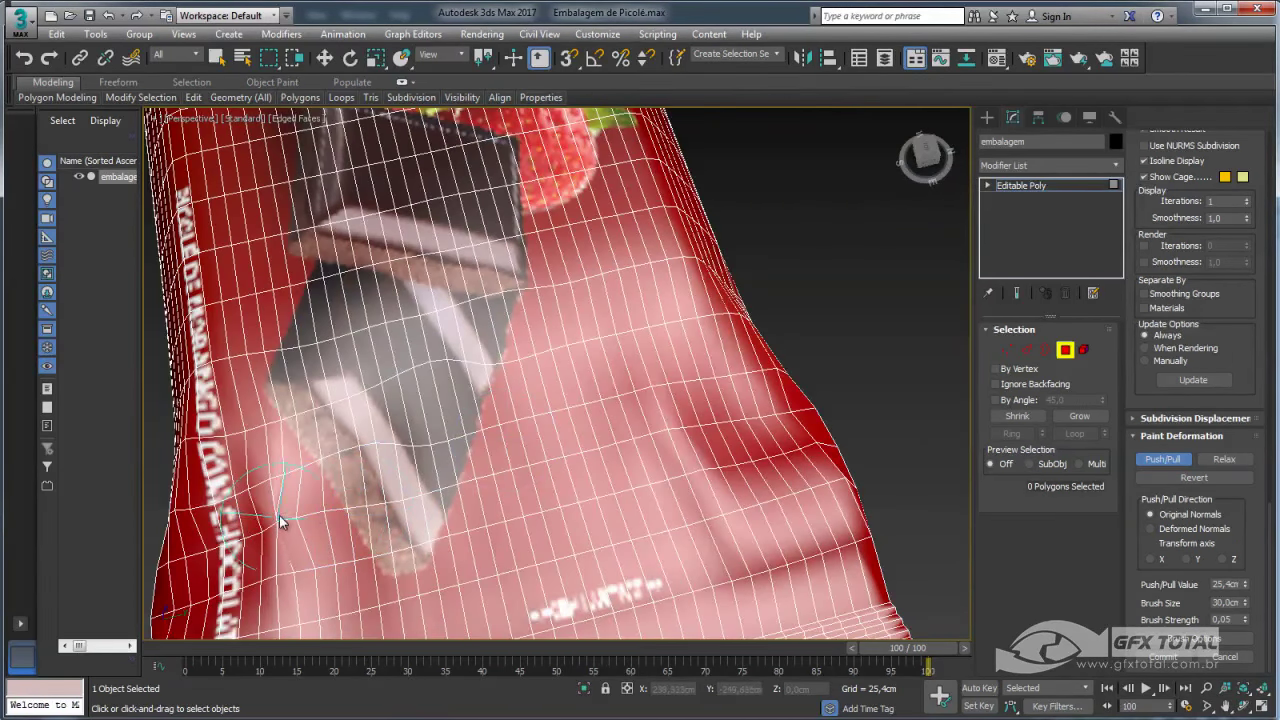
click(1205, 460)
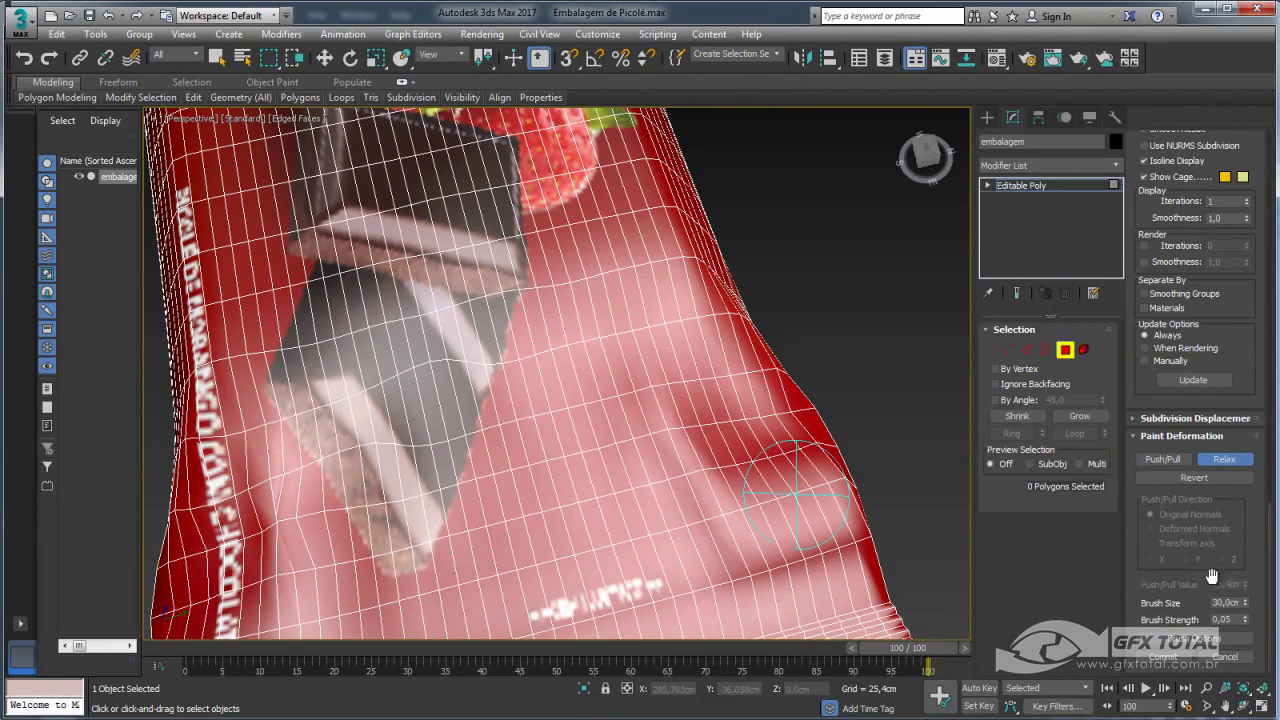
Set brush Max. Strength to 0,65, reframe the wrapper, and switch back to Push/Pull
click(1185, 638)
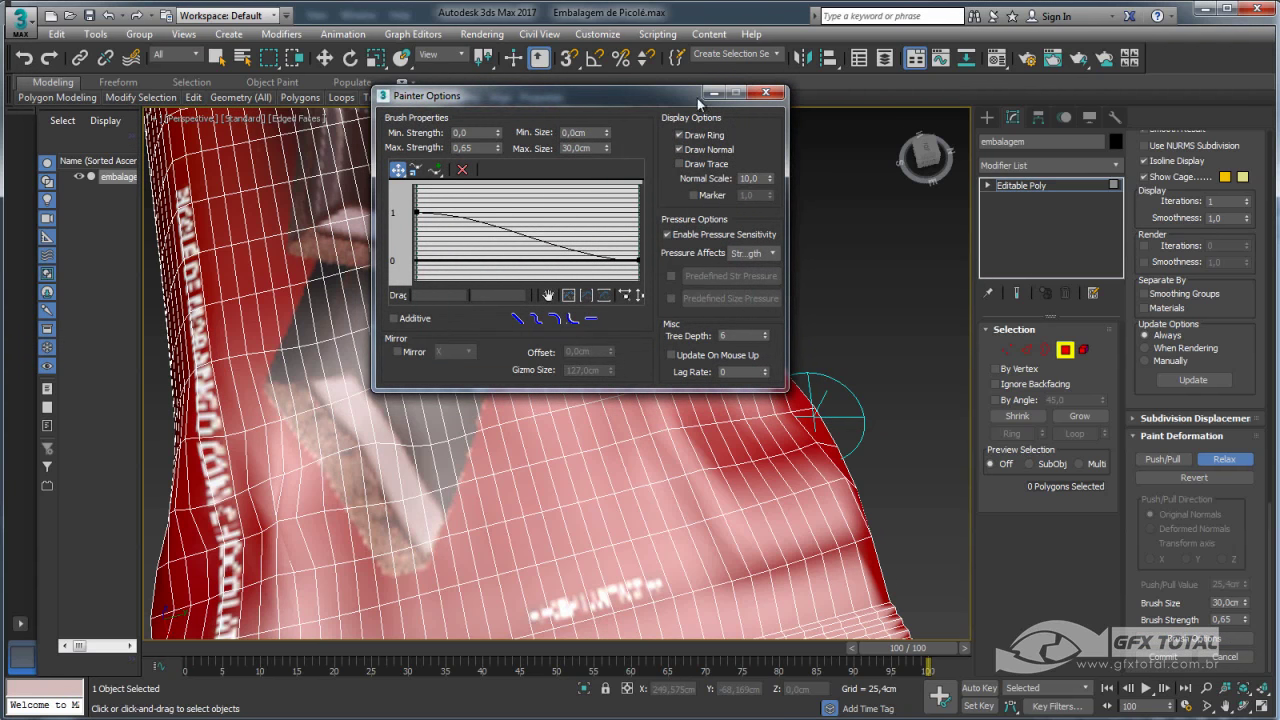
click(766, 94)
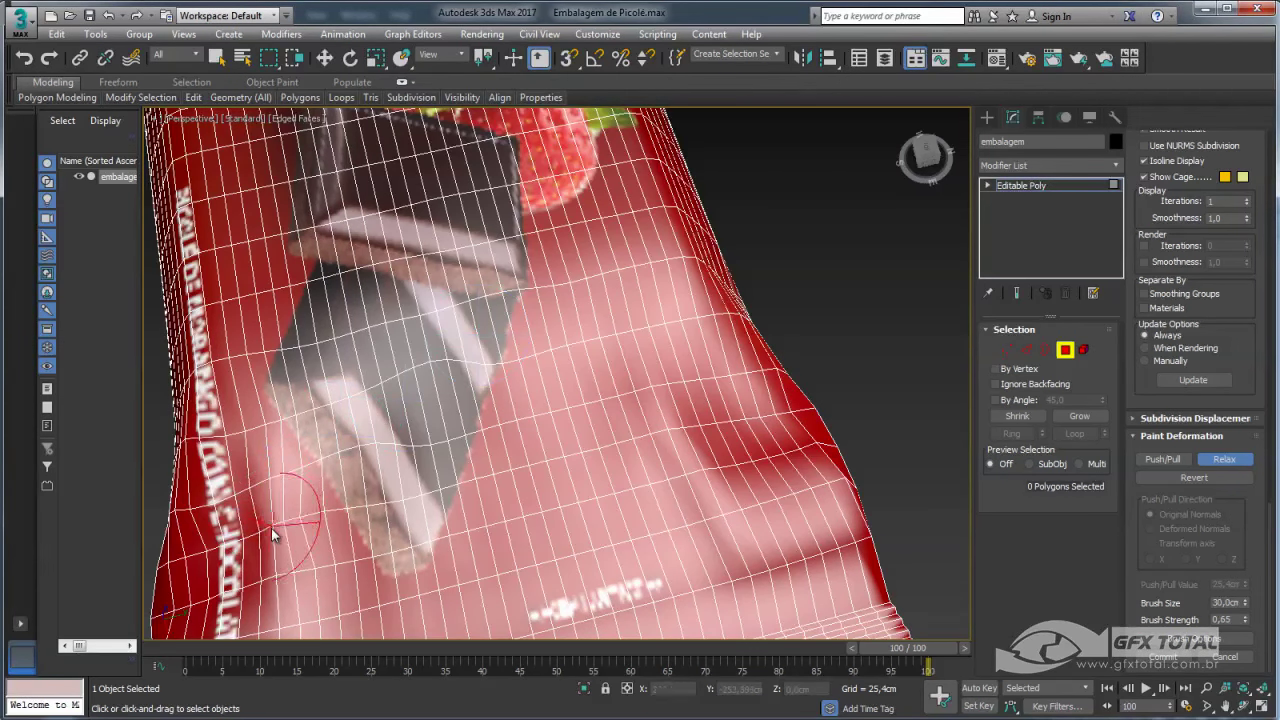
mouse_move(288, 502)
alt+middle_down()
mouse_move(760, 283)
mouse_move(811, 320)
alt+middle_up()
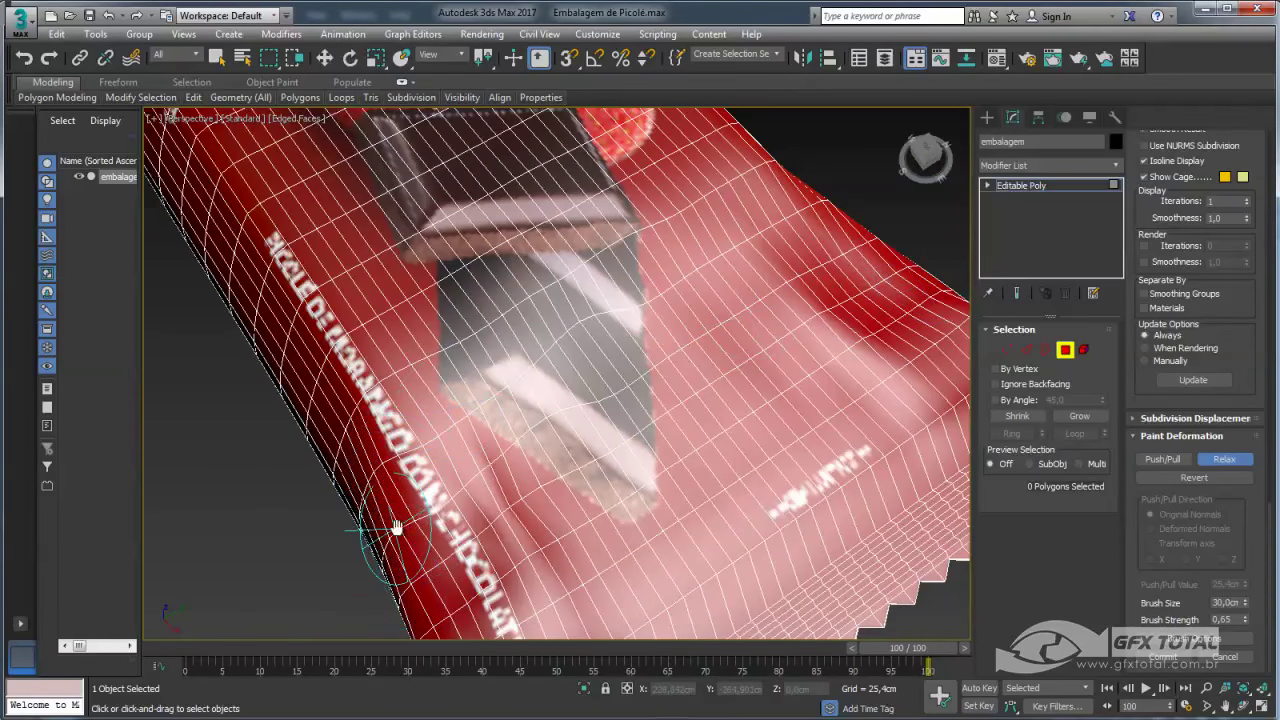
scroll(487, 484, down, 5)
mouse_move(487, 484)
alt+middle_down()
mouse_move(666, 366)
mouse_move(640, 310)
mouse_move(690, 260)
mouse_move(680, 386)
mouse_move(645, 370)
alt+middle_up()
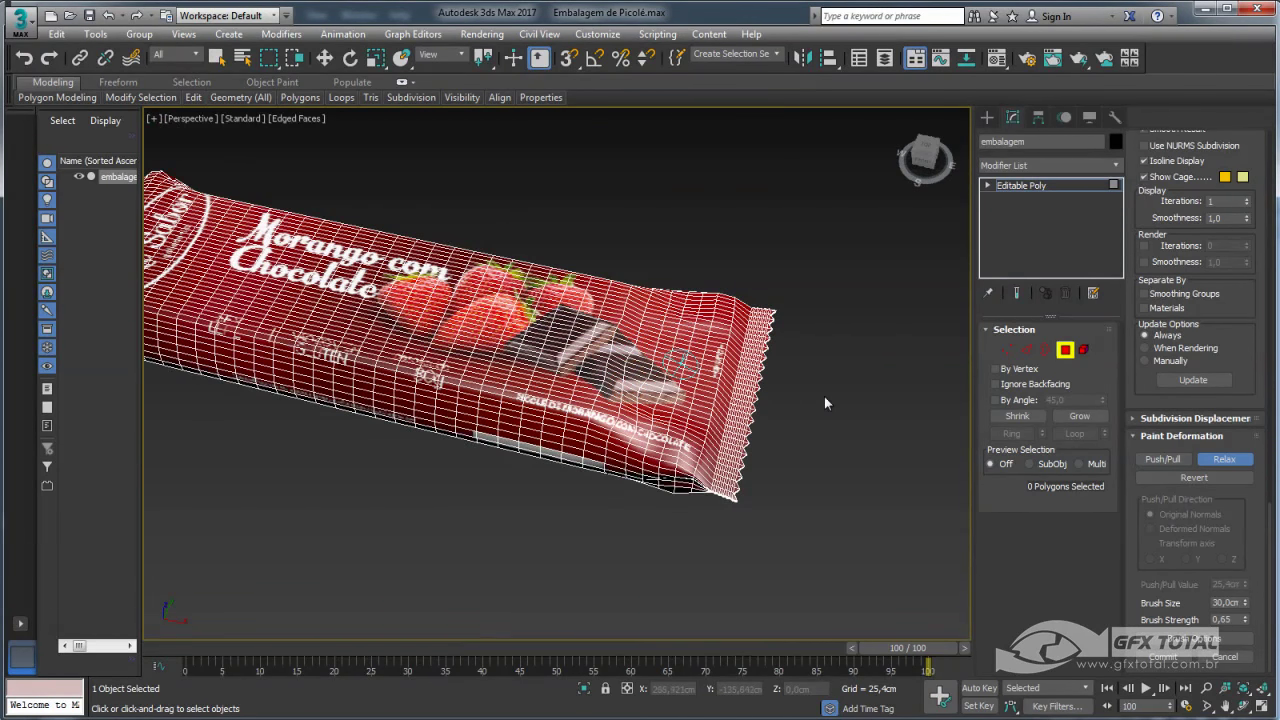
scroll(614, 378, up, 2)
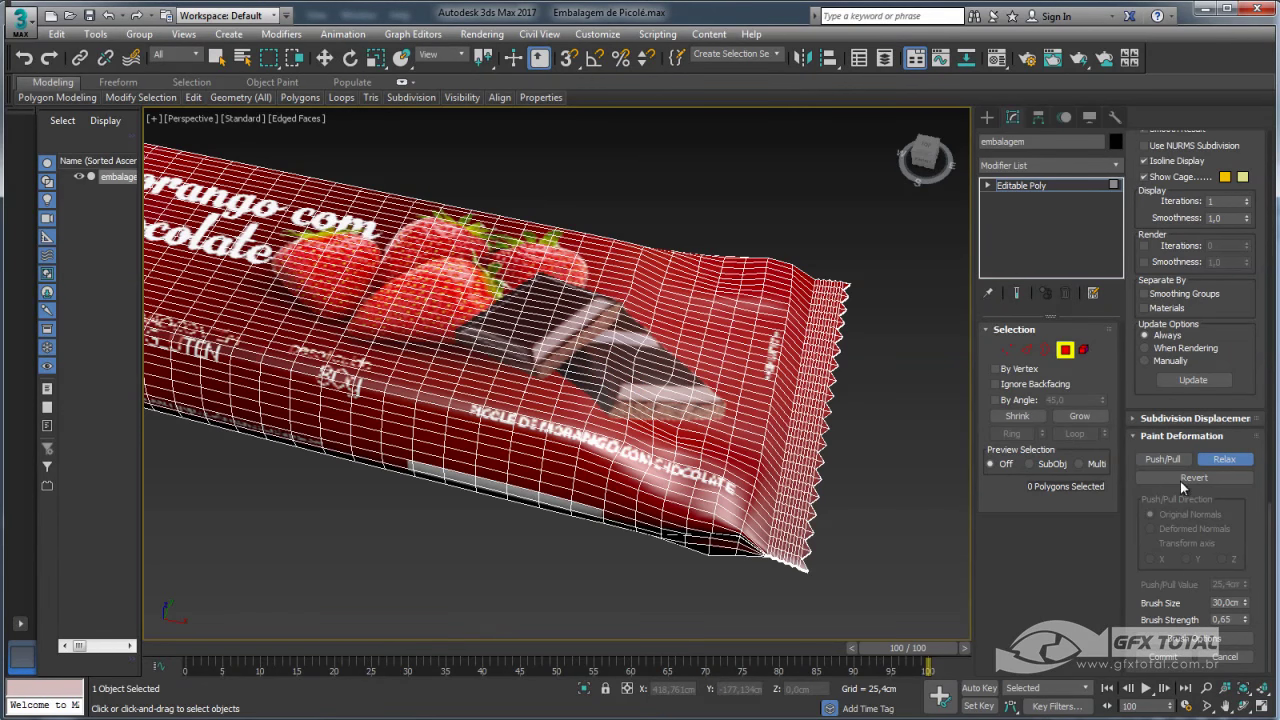
click(1165, 460)
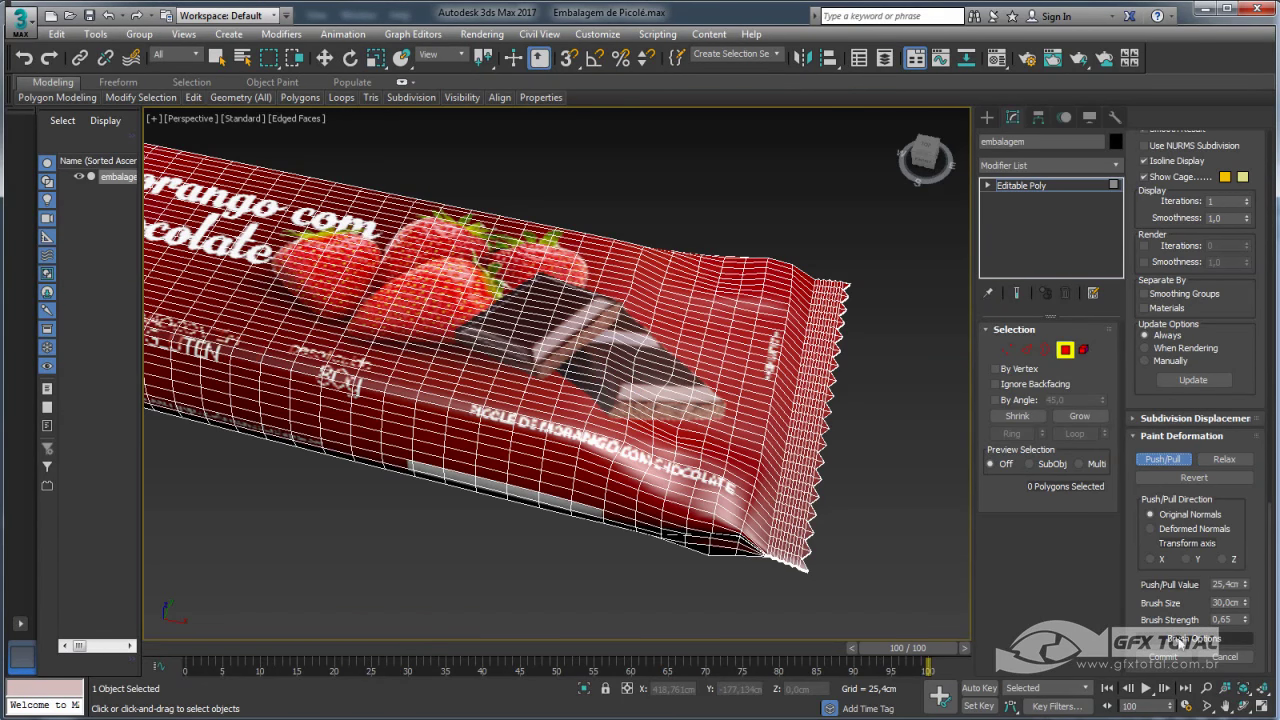
Push soft wrinkles into the wrapper around the chocolate piece
click(1180, 638)
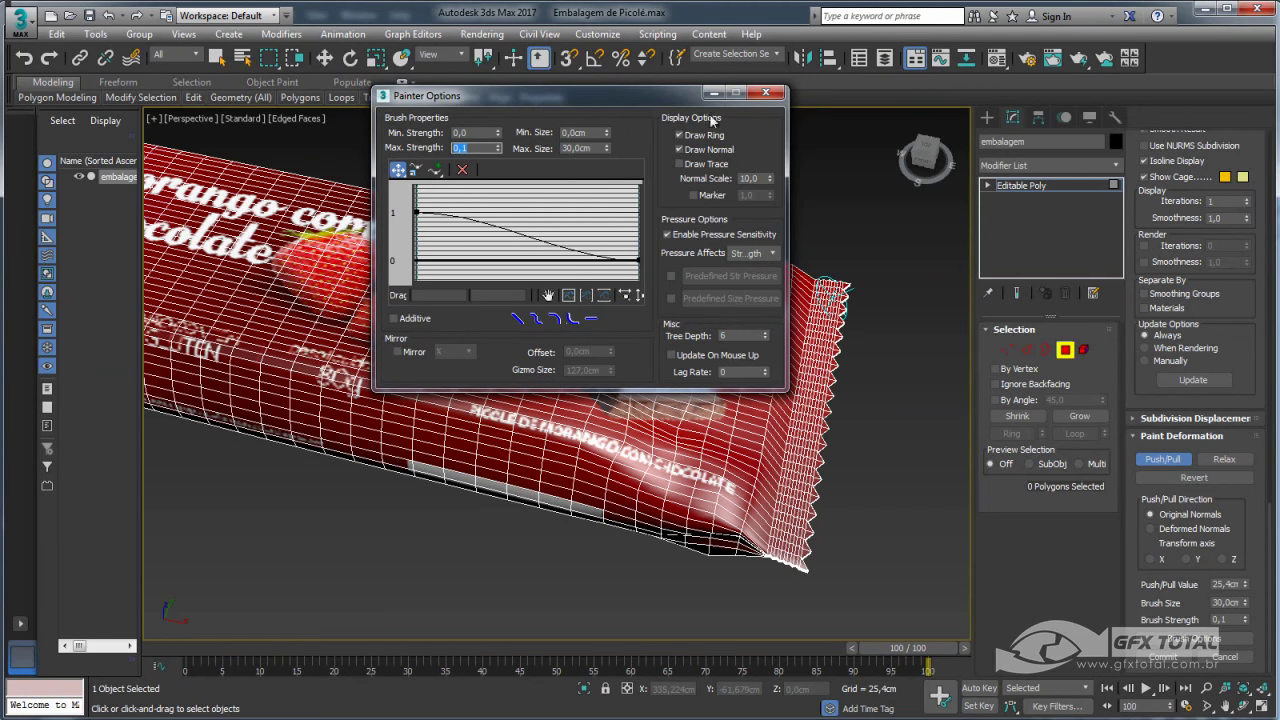
click(767, 95)
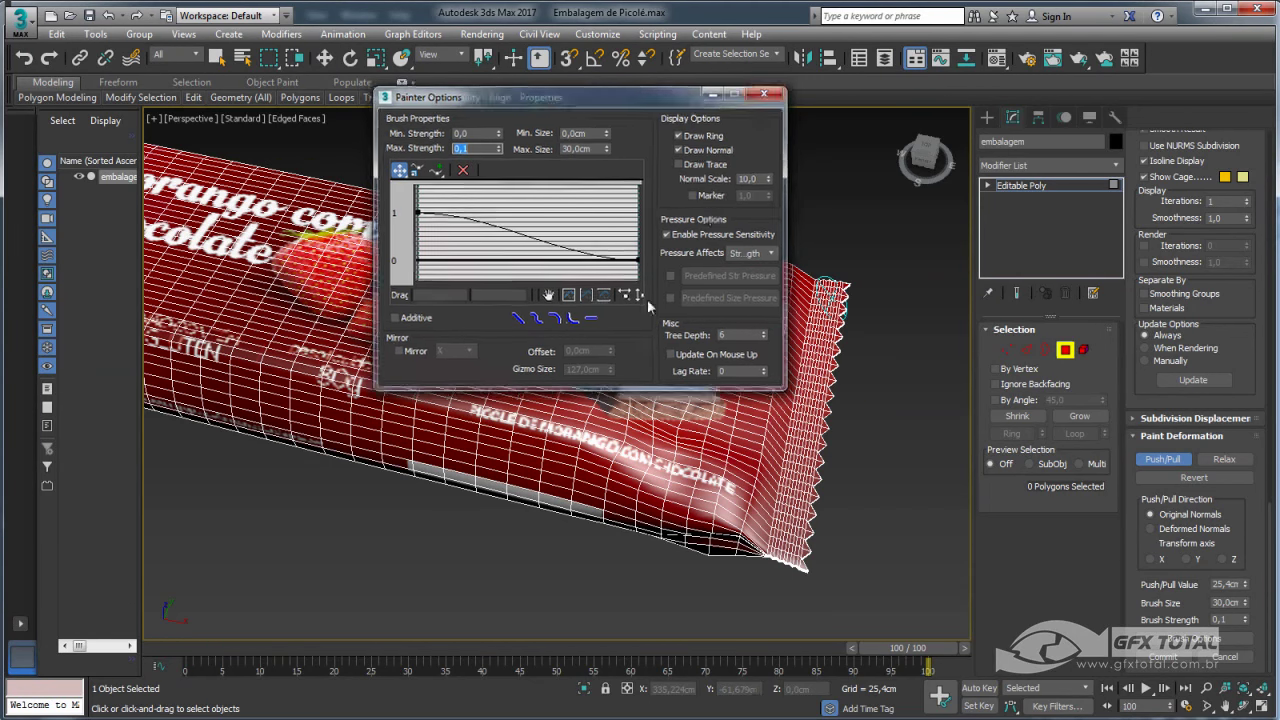
mouse_move(660, 350)
alt+middle_down()
mouse_move(699, 397)
mouse_move(710, 380)
alt+middle_up()
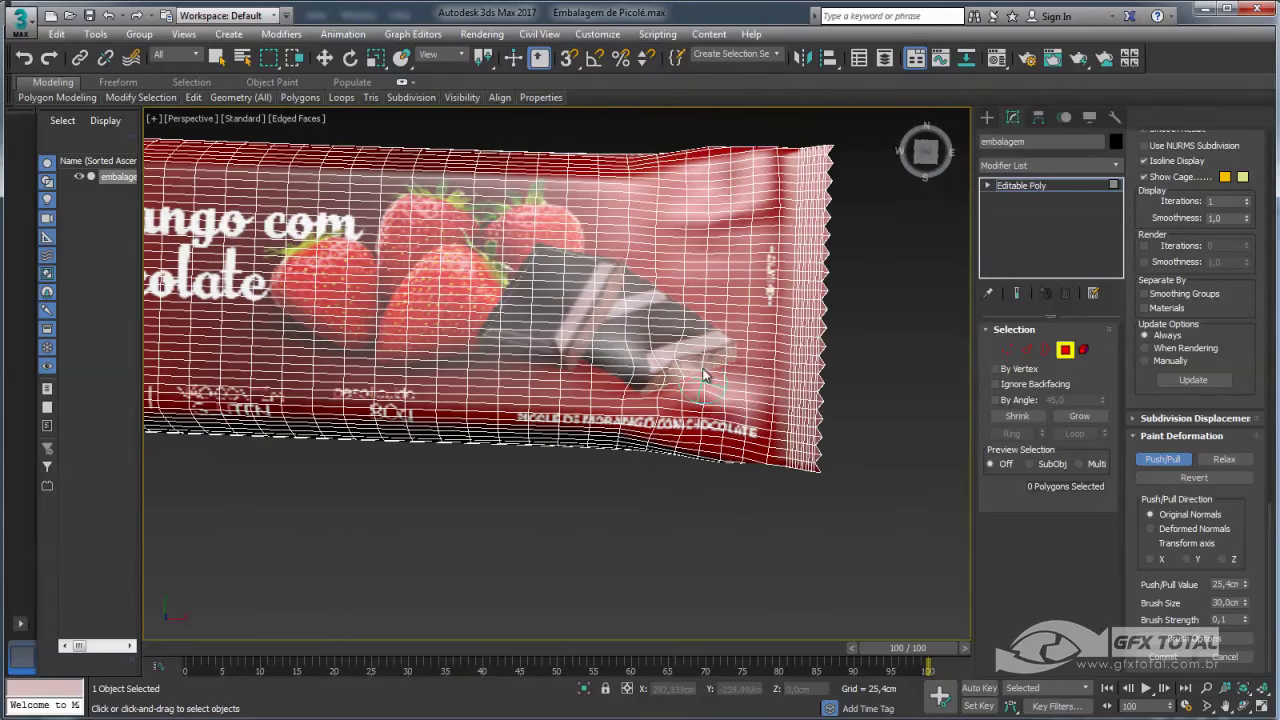
mouse_move(665, 300)
mouse_down()
mouse_move(705, 375)
mouse_move(691, 344)
mouse_up()
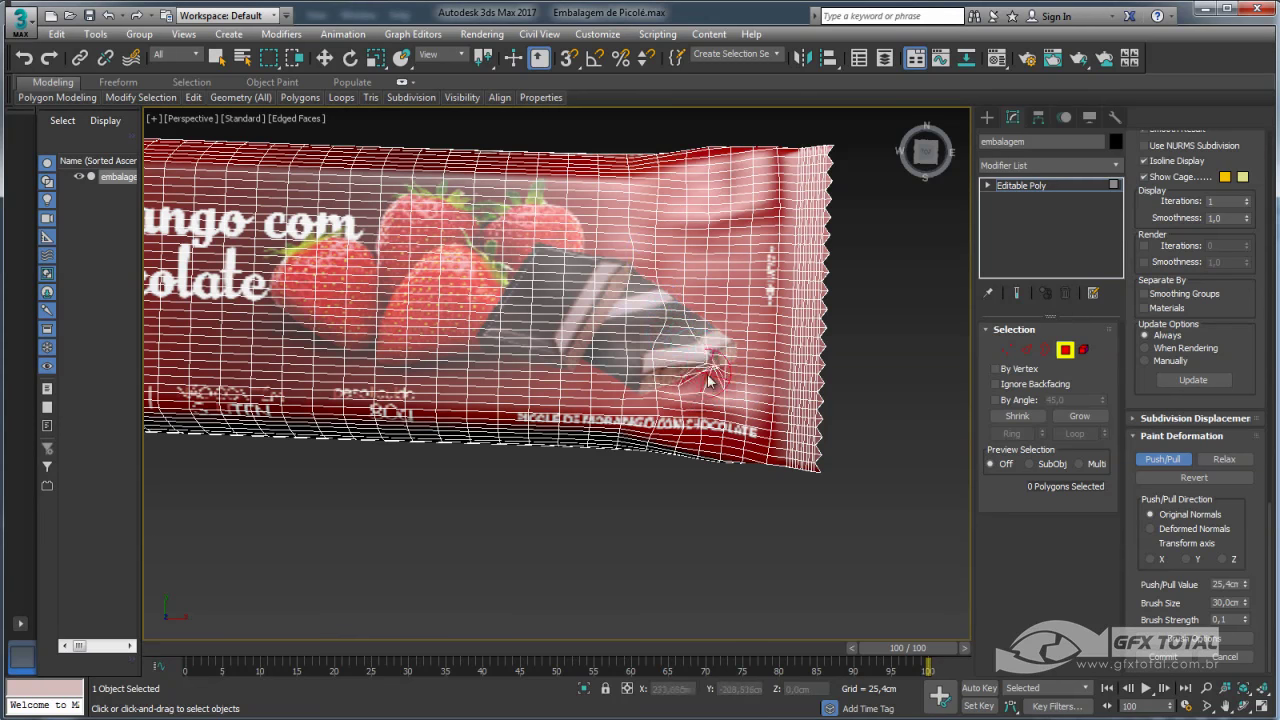
click(1224, 459)
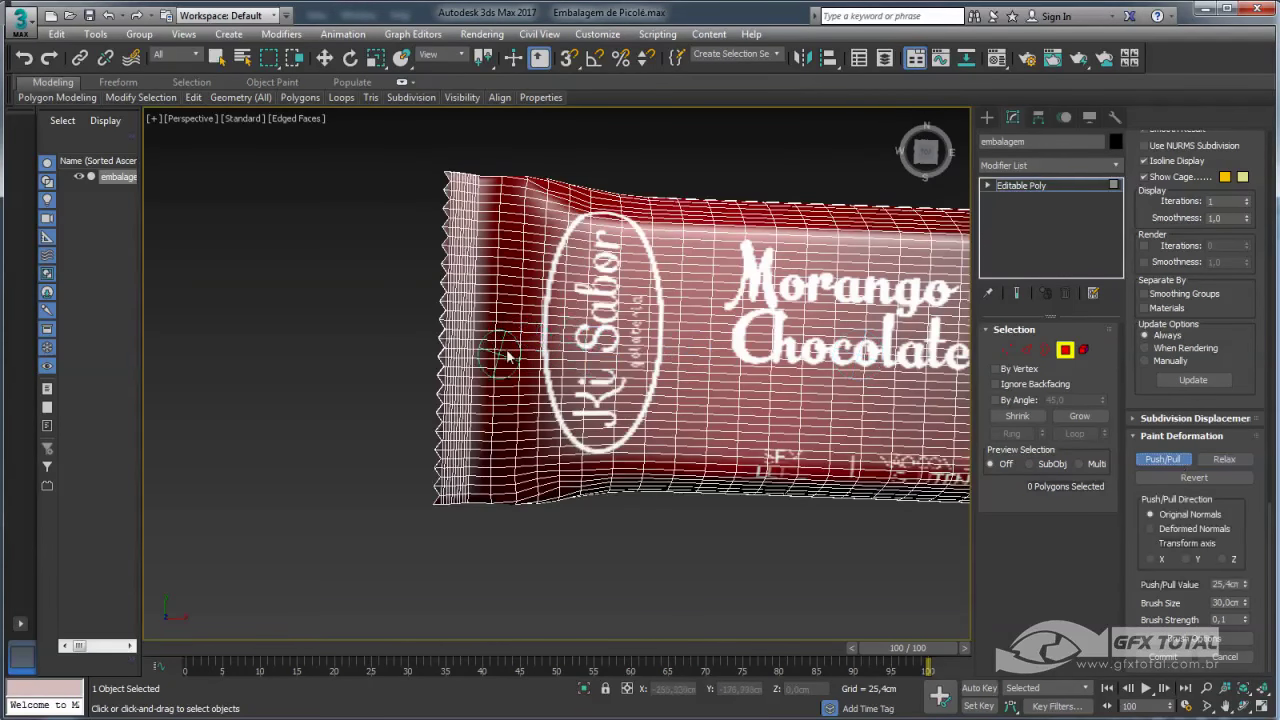
Set a 60cm brush size, push wrinkles near the Ki Sabor logo end, and switch to Relax
click(1194, 639)
text(60)
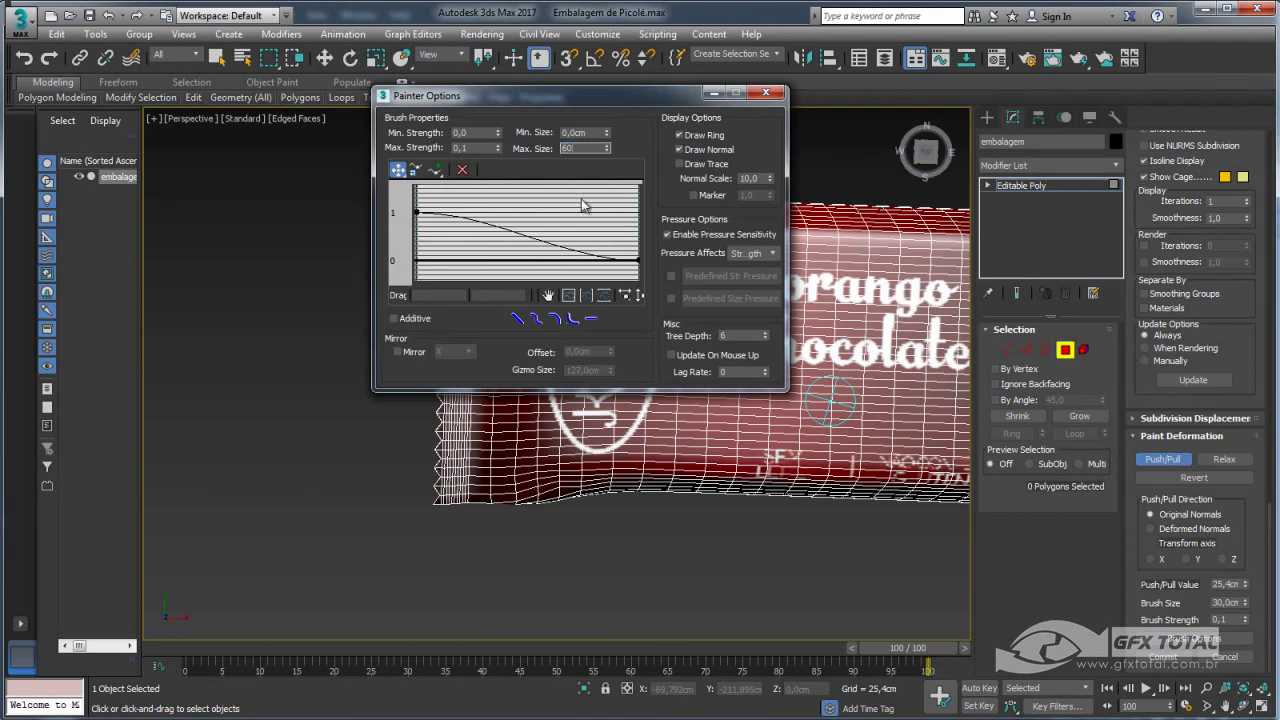
key(Return)
click(765, 92)
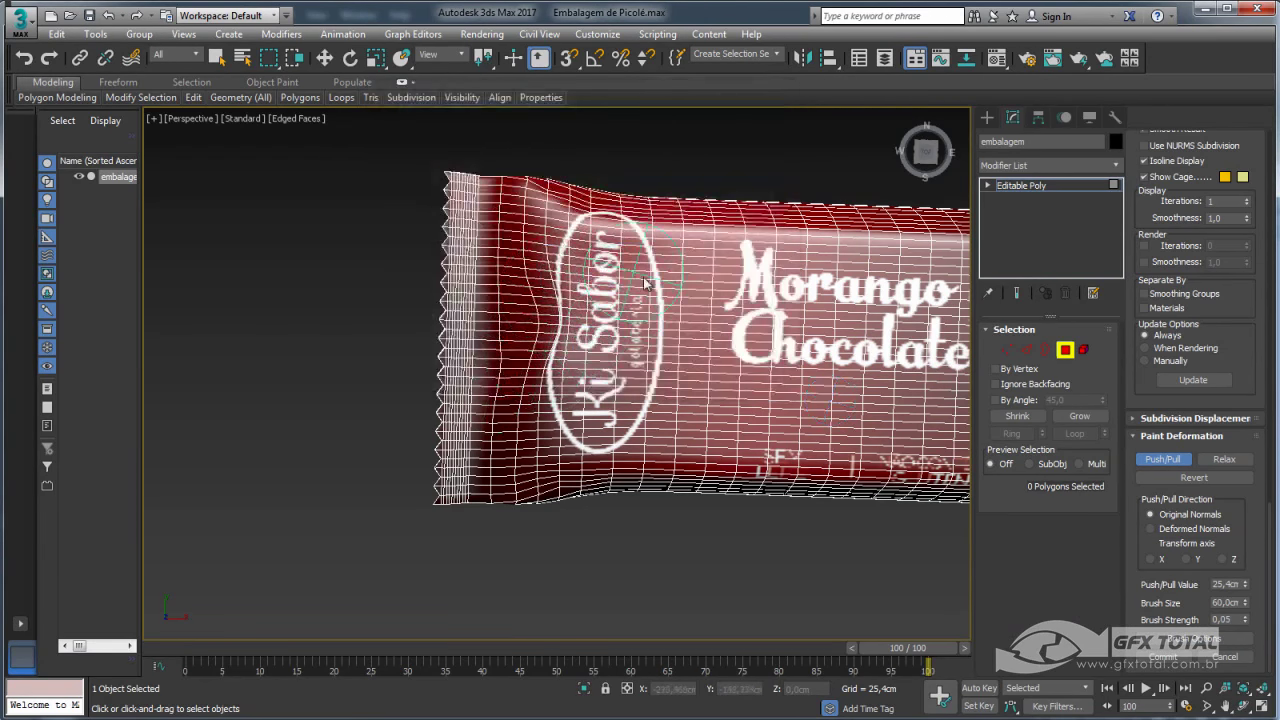
alt+middle_drag(523, 348, 585, 510)
drag(585, 510, 575, 325)
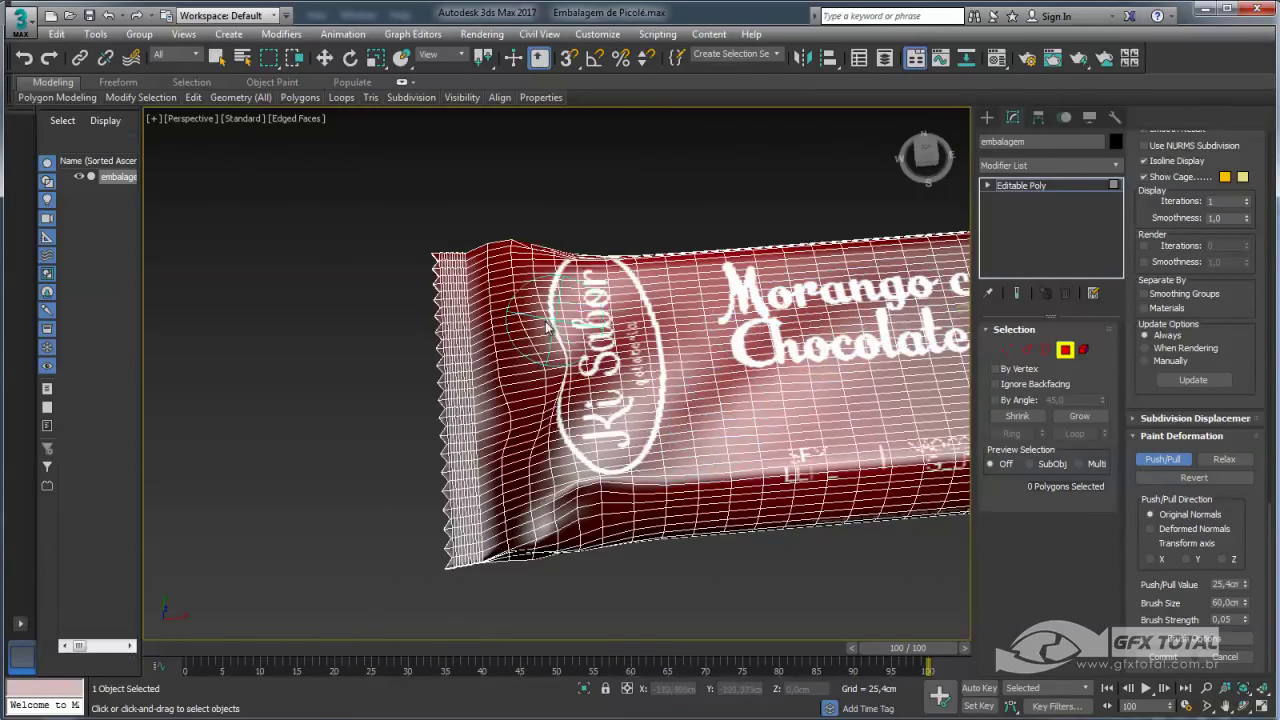
mouse_move(575, 325)
alt+middle_down()
mouse_move(600, 350)
mouse_move(547, 373)
mouse_move(762, 346)
alt+middle_up()
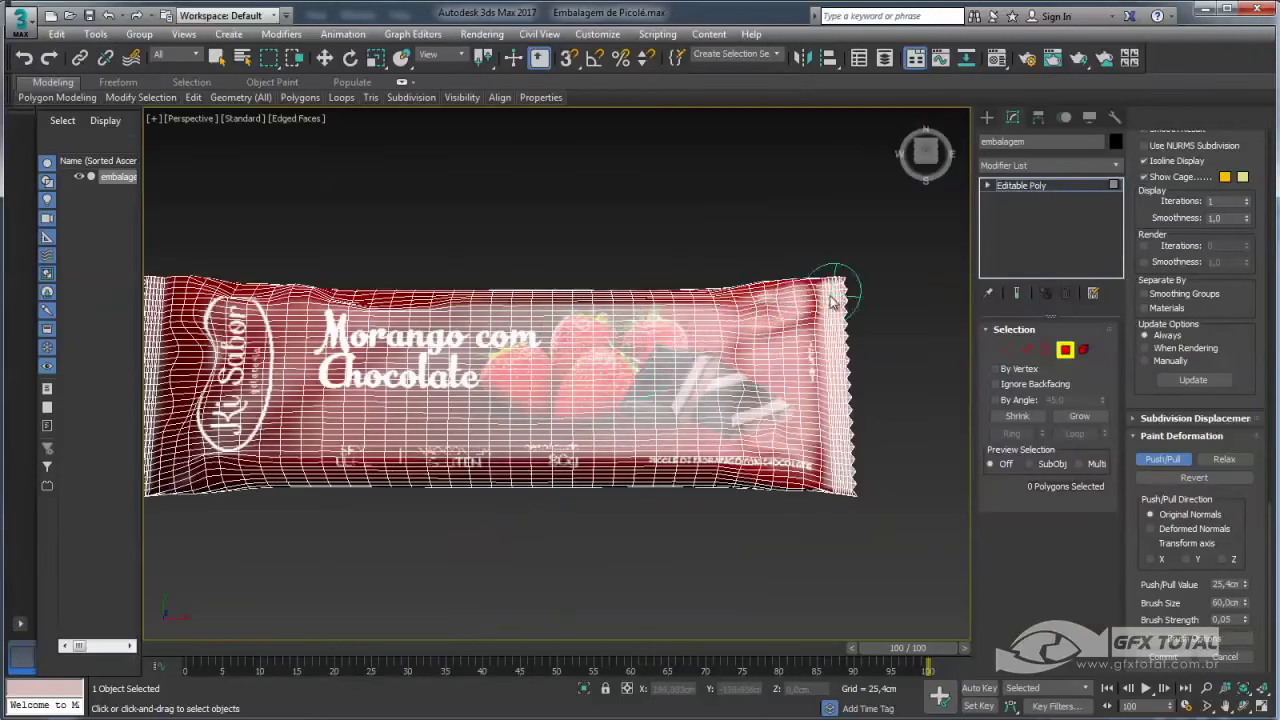
key(shift)
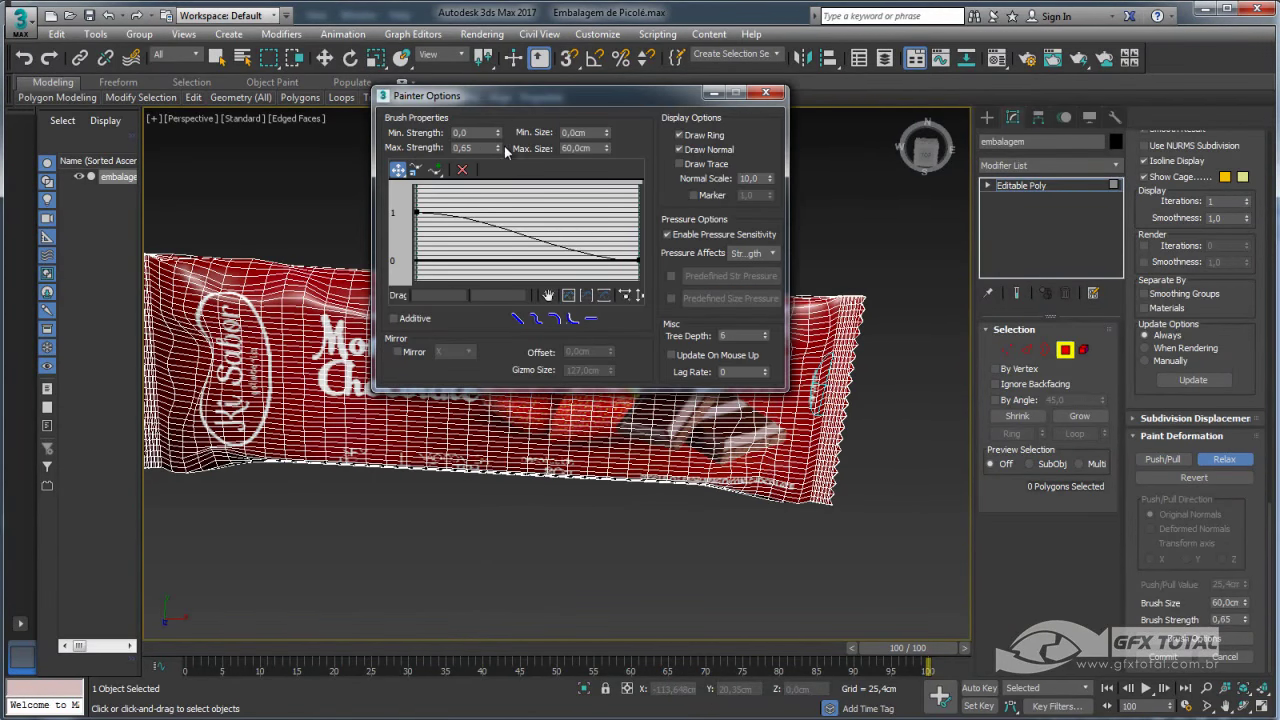
Paint light Push/Pull wrinkles on the wrapper's front with brush strength 1,0
mouse_move(762, 346)
alt+middle_down()
mouse_move(736, 370)
mouse_move(366, 424)
mouse_move(651, 365)
mouse_move(620, 370)
alt+middle_up()
alt+shift+drag(620, 370, 600, 365)
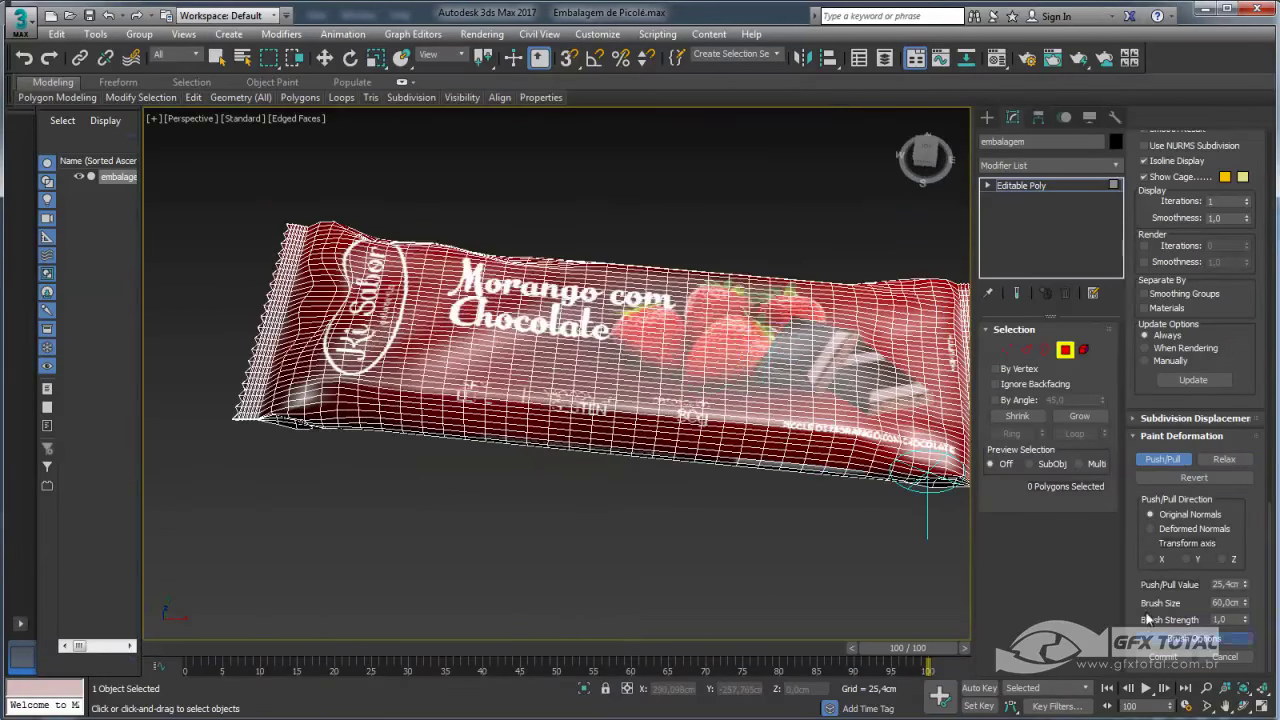
mouse_move(600, 365)
alt+middle_down()
mouse_move(640, 360)
mouse_move(497, 397)
mouse_move(535, 381)
alt+middle_up()
click(1190, 638)
click(765, 93)
Lower the deformation brush strength to 0,05 while orbiting around the wrapper
mouse_move(580, 420)
alt+middle_down()
mouse_move(420, 460)
mouse_move(440, 440)
mouse_move(547, 470)
mouse_move(450, 450)
alt+middle_up()
alt+shift+drag(450, 450, 400, 450)
click(765, 93)
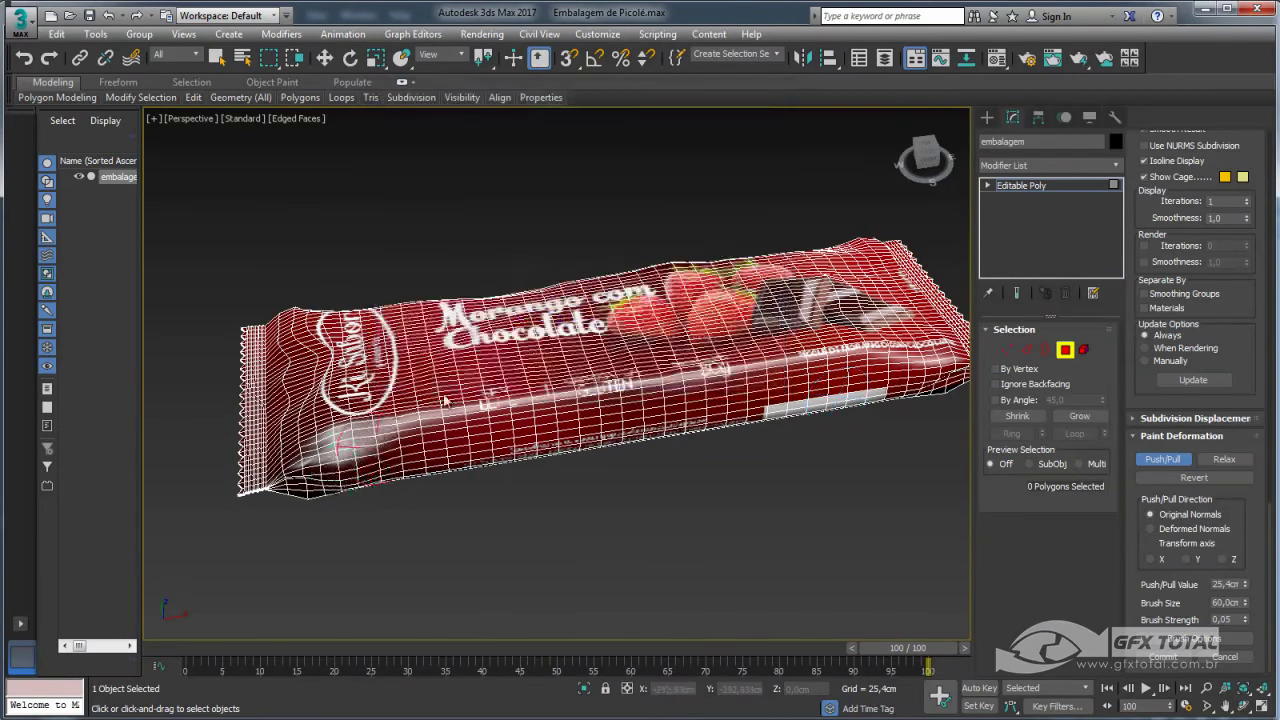
mouse_move(650, 380)
alt+middle_down()
mouse_move(716, 398)
mouse_move(600, 410)
alt+middle_up()
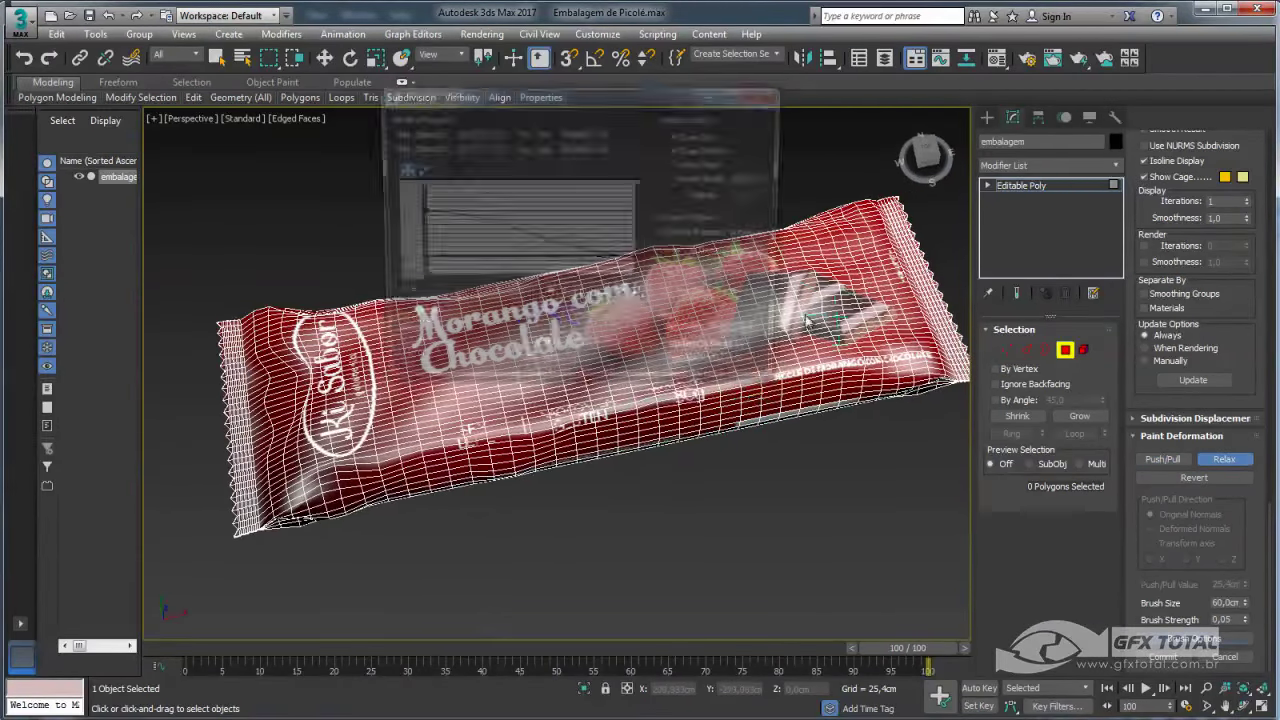
Switch the Paint Deformation brush to Relax
click(1224, 459)
click(1190, 637)
click(765, 93)
mouse_move(390, 455)
alt+middle_down()
mouse_move(550, 438)
mouse_move(370, 286)
mouse_move(478, 322)
mouse_move(540, 395)
mouse_move(600, 330)
mouse_move(521, 297)
mouse_move(601, 408)
mouse_move(592, 455)
mouse_move(514, 437)
mouse_move(597, 489)
mouse_move(636, 408)
alt+middle_up()
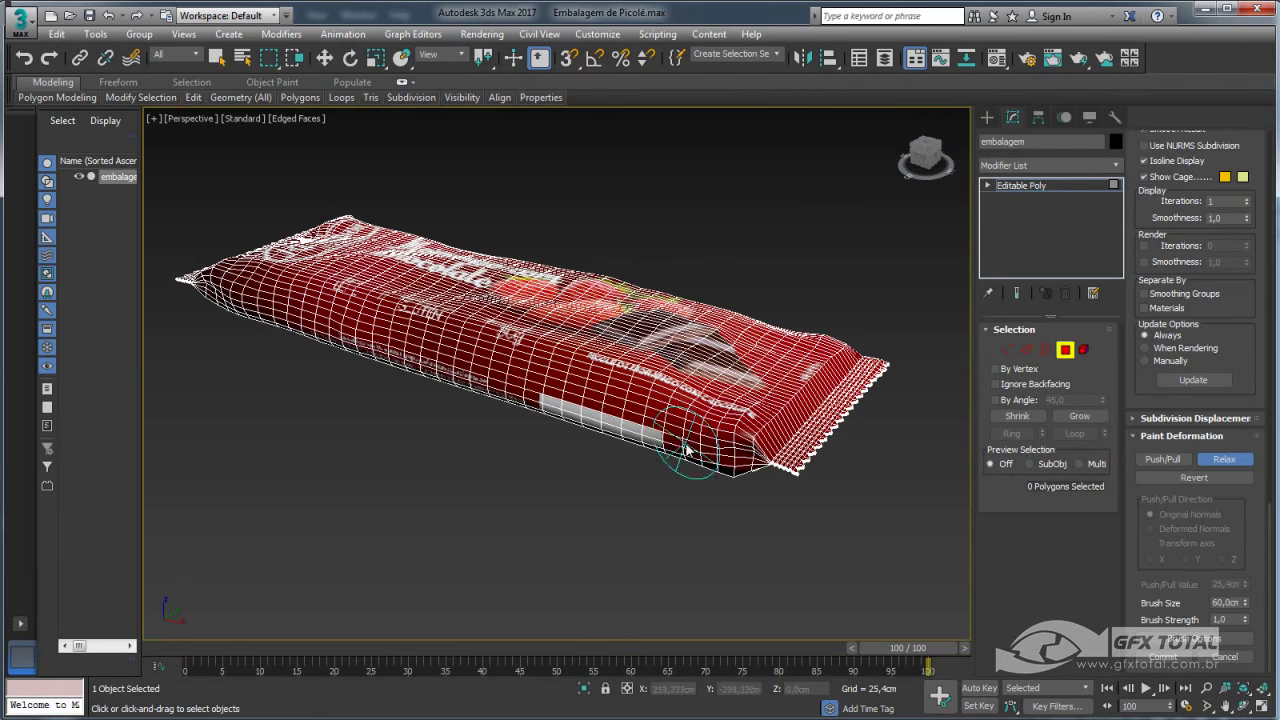
Inspect the wrinkled wrapper from several angles, then return to its base Editable Poly level
mouse_move(680, 450)
alt+middle_down()
mouse_move(524, 452)
mouse_move(650, 460)
mouse_move(413, 492)
alt+middle_up()
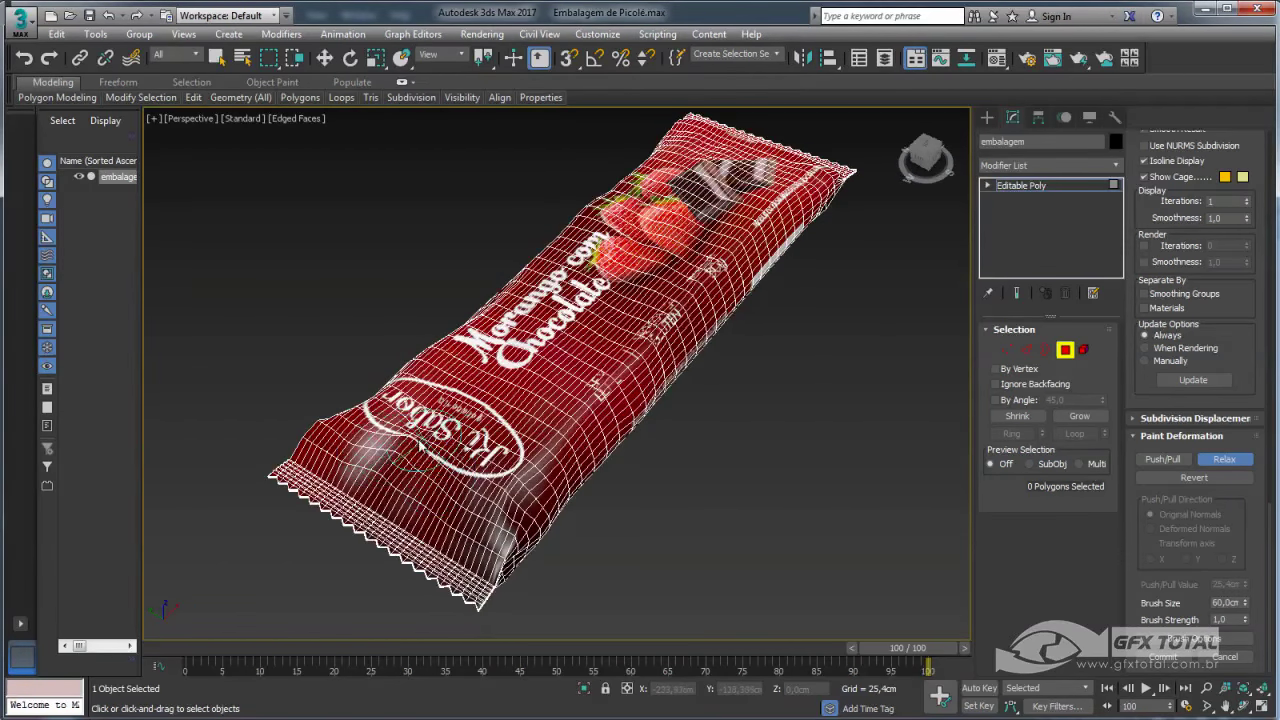
alt+middle_drag(432, 462, 448, 515)
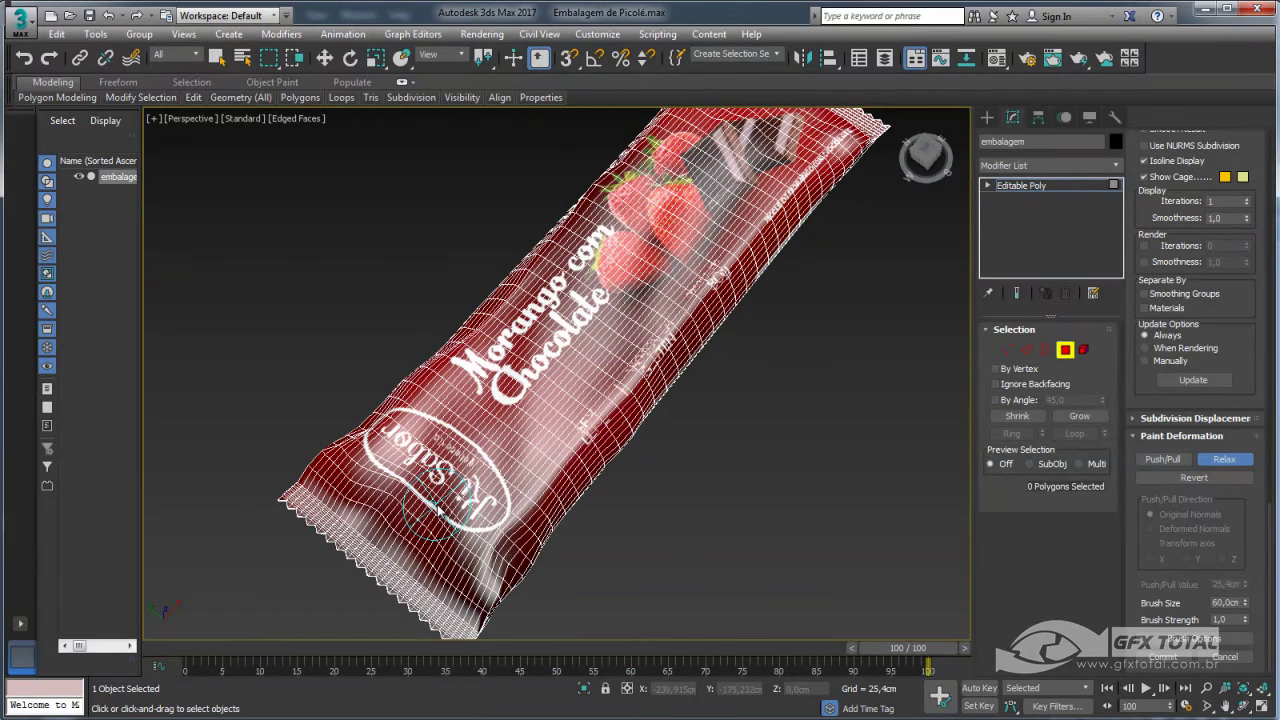
mouse_move(437, 510)
alt+middle_down()
mouse_move(662, 387)
mouse_move(718, 401)
mouse_move(689, 498)
mouse_move(518, 438)
mouse_move(571, 528)
mouse_move(600, 509)
alt+middle_up()
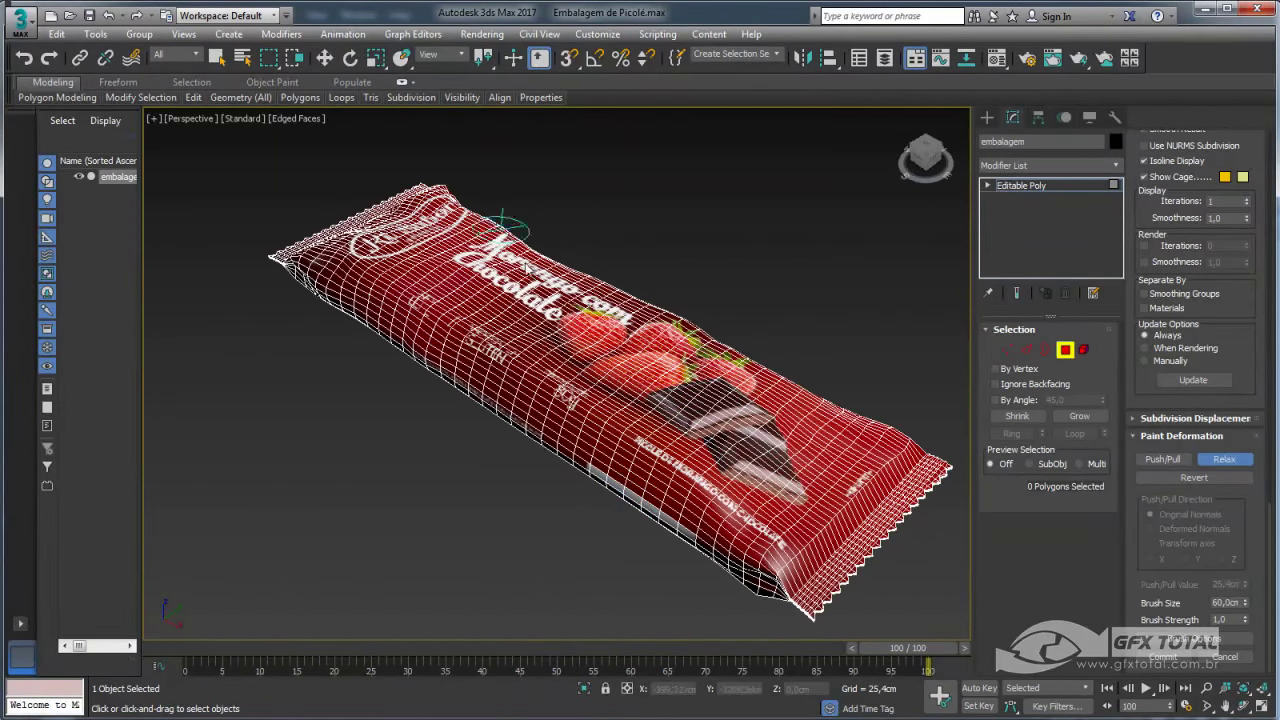
mouse_move(581, 352)
alt+middle_down()
mouse_move(611, 380)
mouse_move(612, 365)
mouse_move(614, 437)
alt+middle_up()
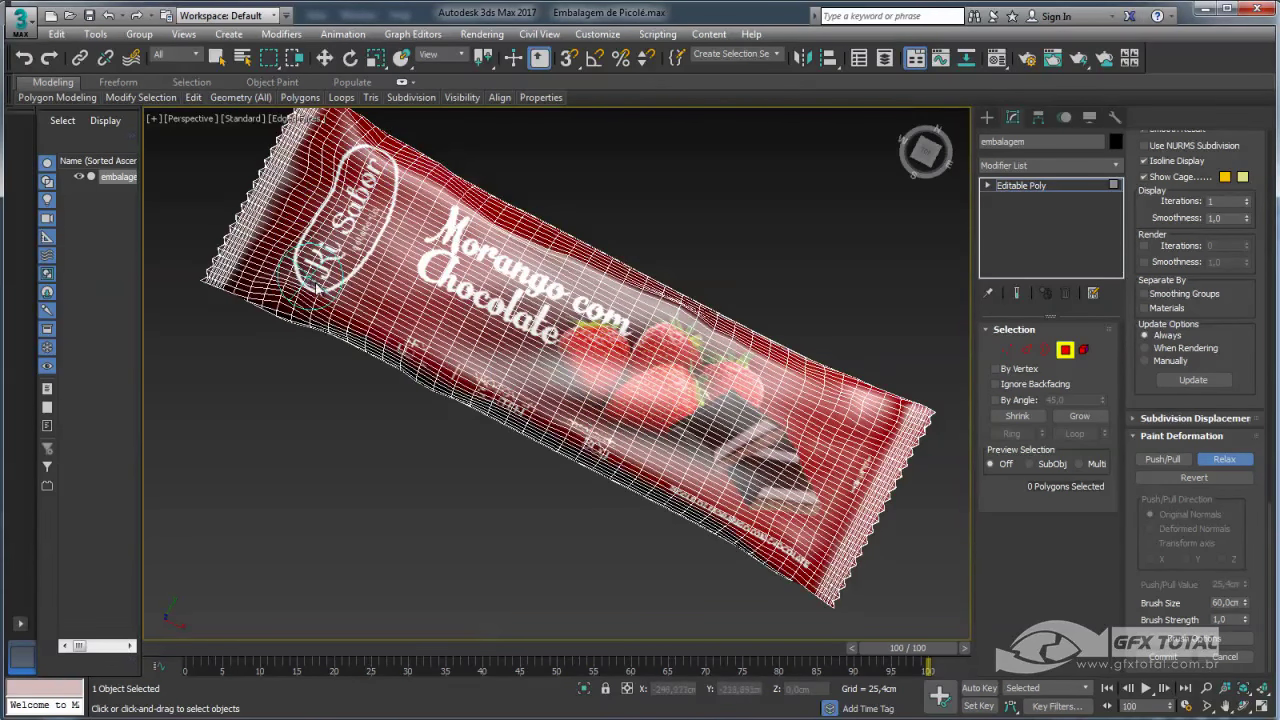
mouse_move(318, 288)
alt+middle_down()
mouse_move(627, 385)
mouse_move(760, 300)
alt+middle_up()
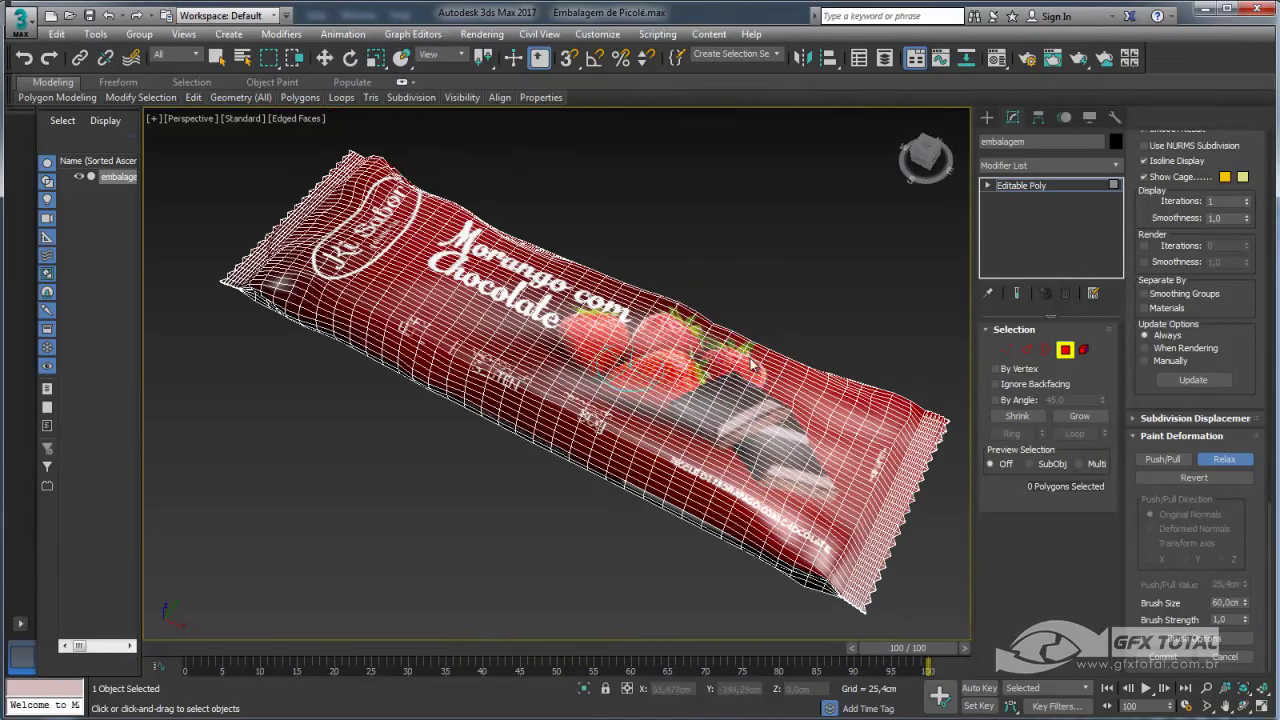
click(1022, 186)
alt+middle_drag(907, 264, 810, 330)
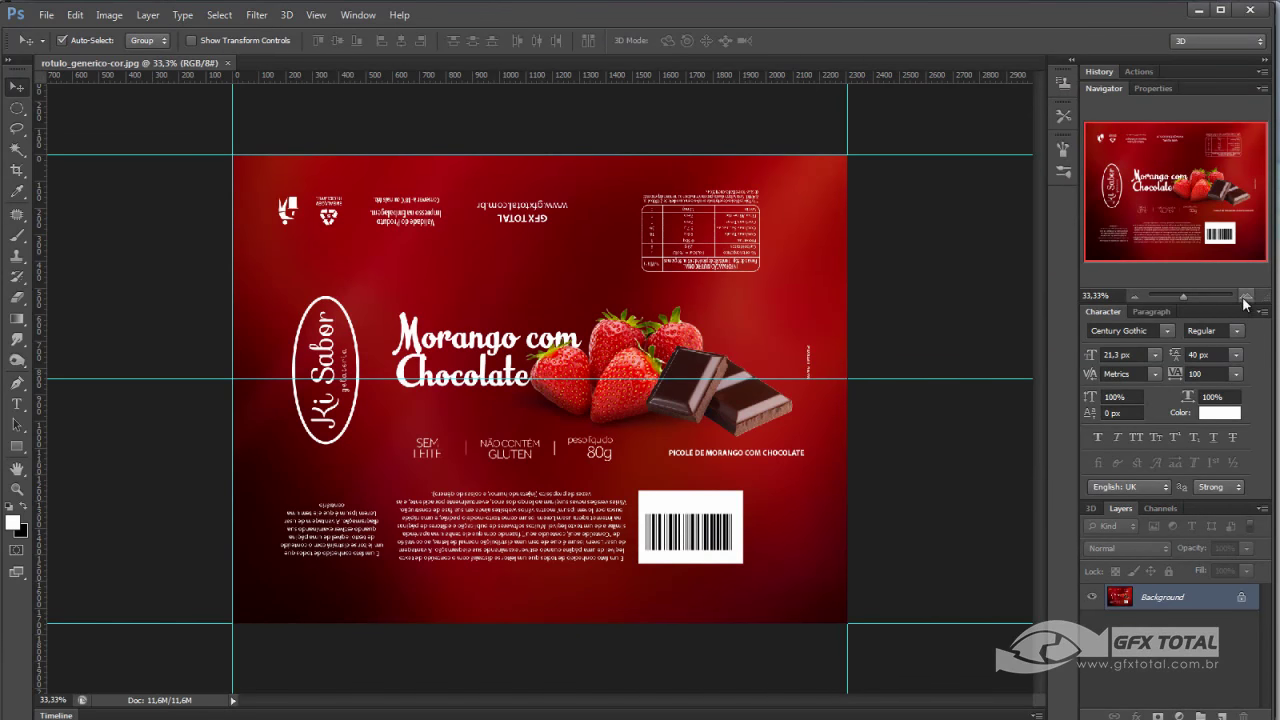
Duplicate the label's background into a new layer with Ctrl+J
click(1245, 297)
click(1134, 297)
key(ctrl+j)
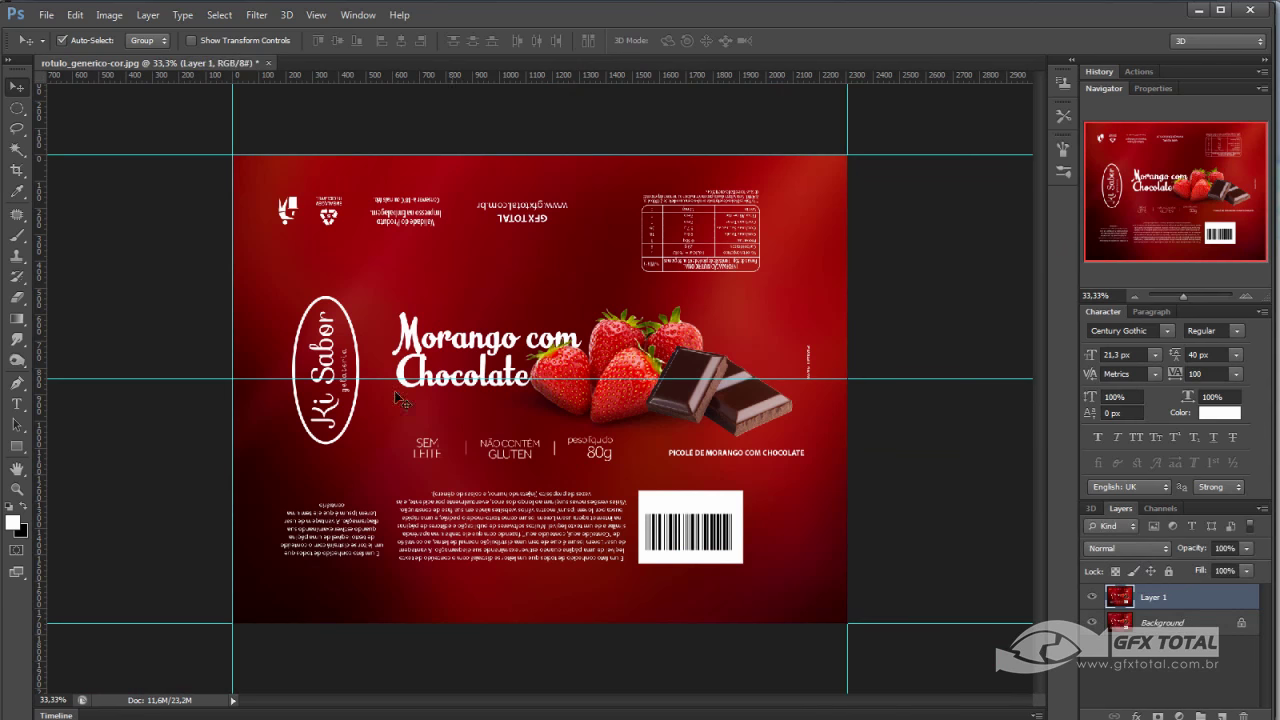
Copy the white Ki Sabor logo onto its own layer and enable Color Overlay on it
click(14, 150)
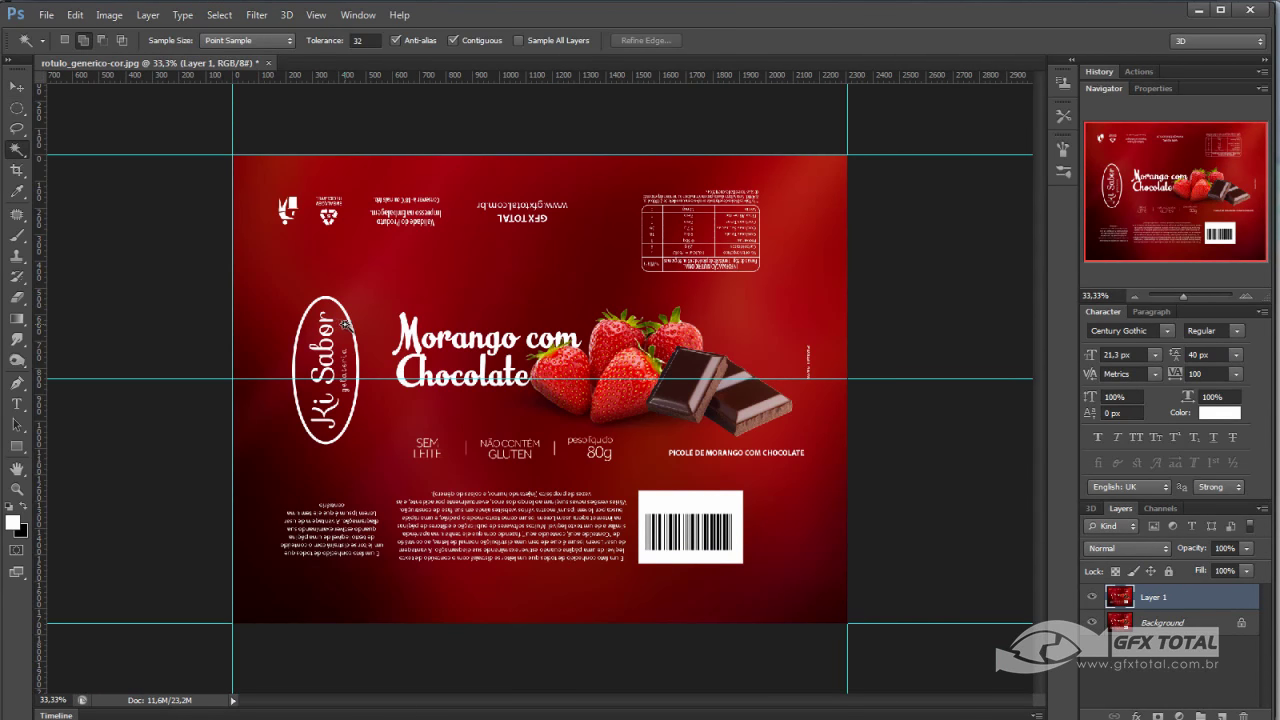
click(343, 333)
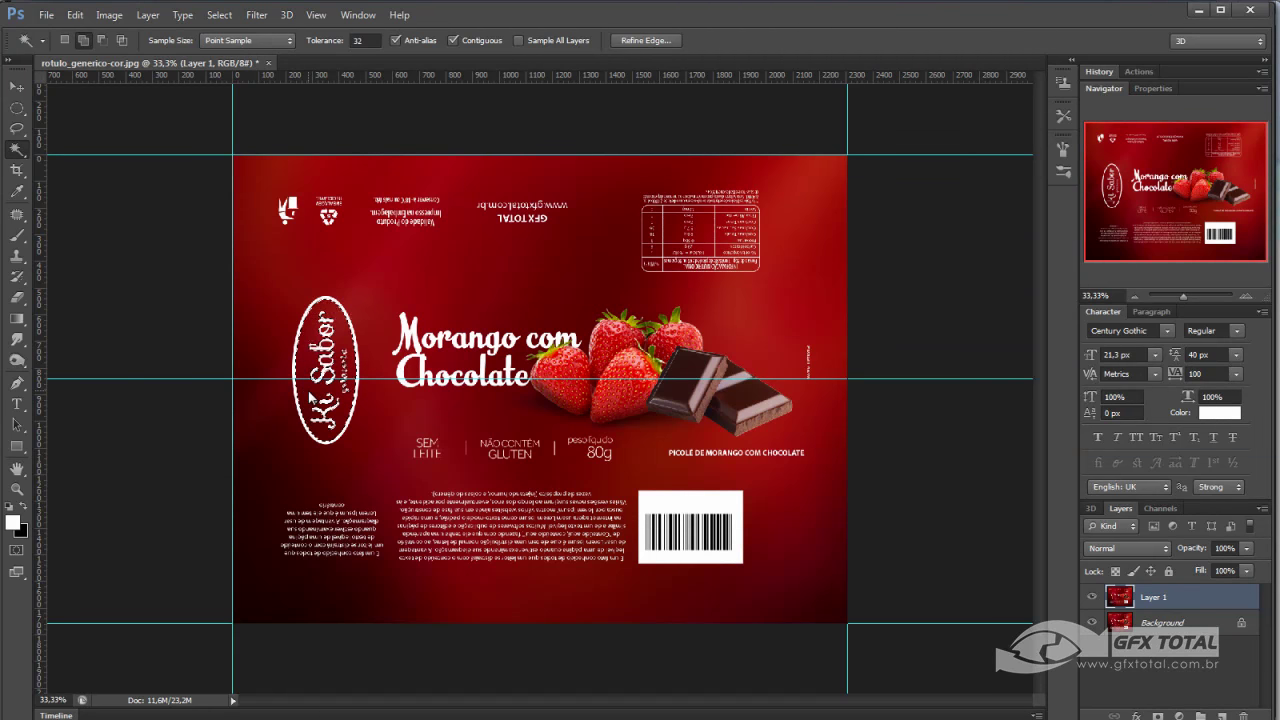
key(ctrl+j)
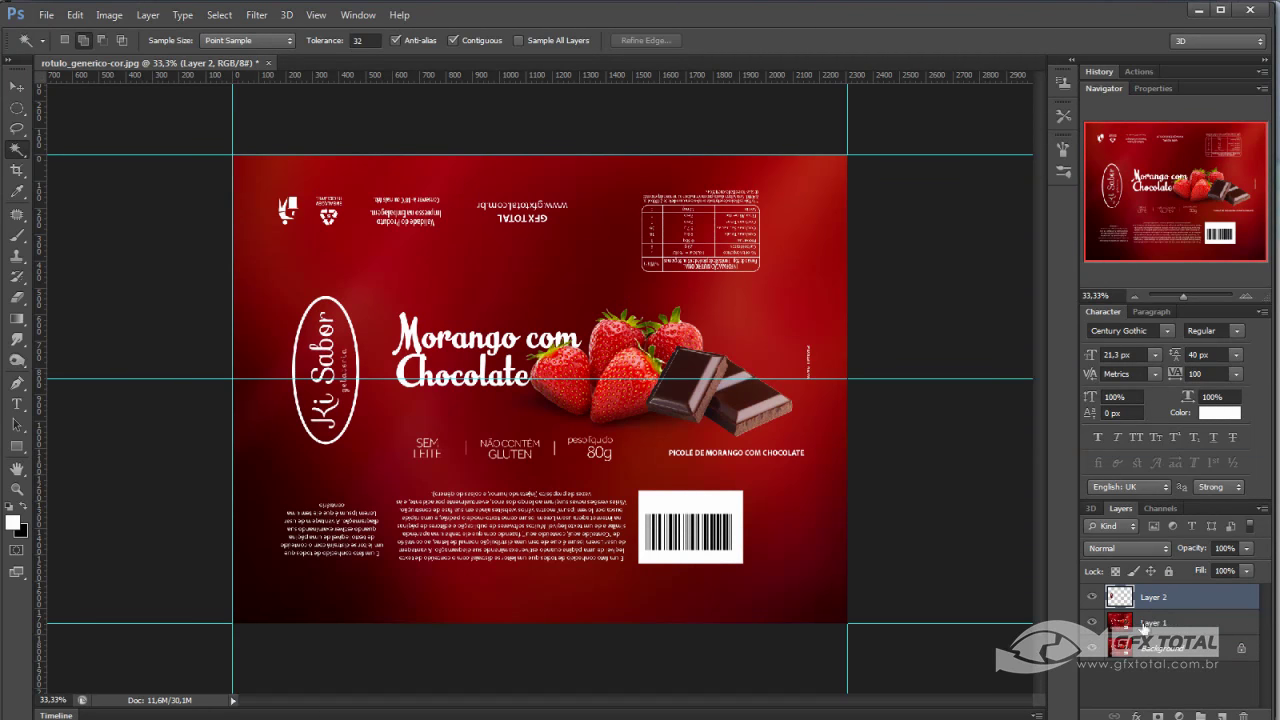
double_click(1208, 601)
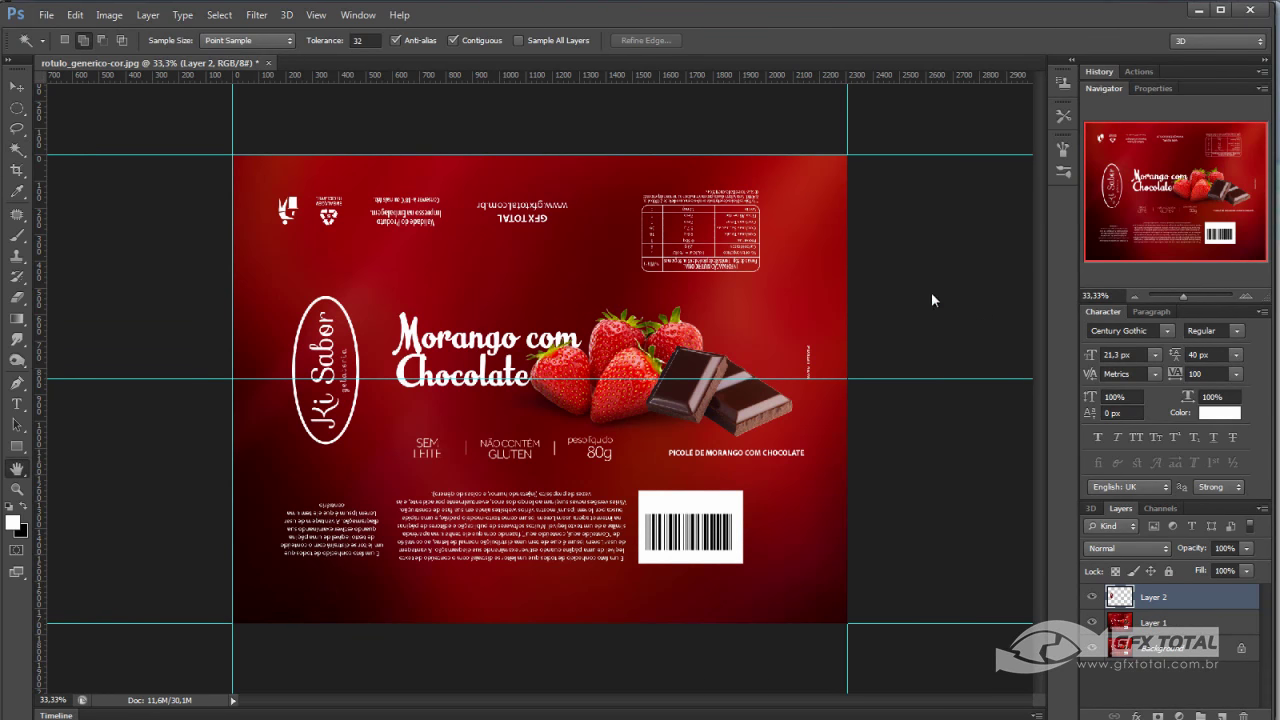
click(932, 306)
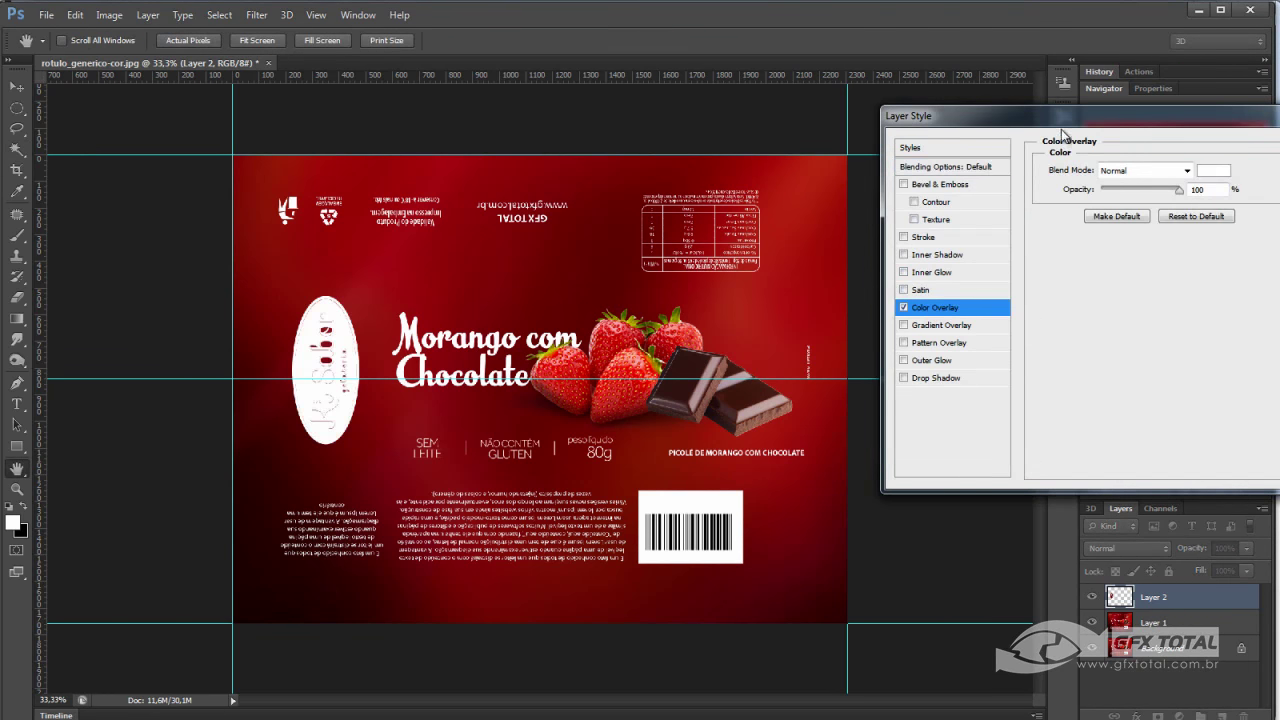
Set the logo's Color Overlay colour to near-black
drag(1067, 124, 832, 119)
click(977, 164)
click(880, 441)
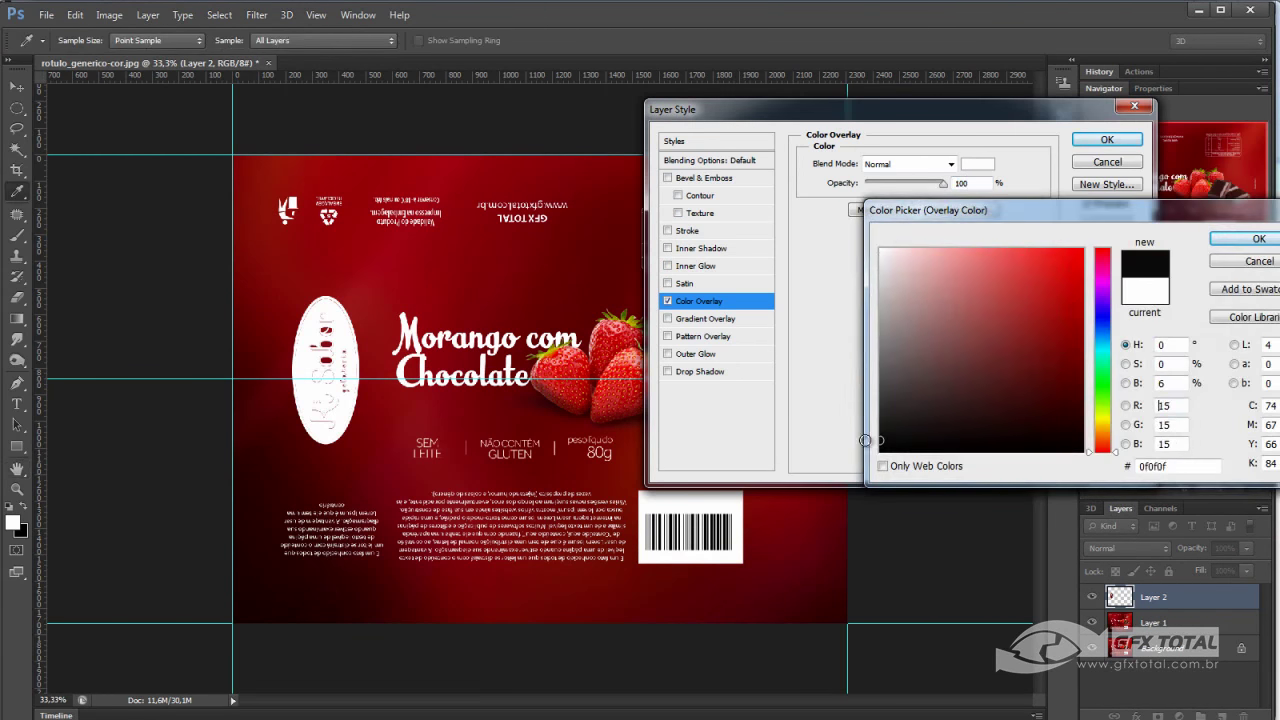
click(1250, 240)
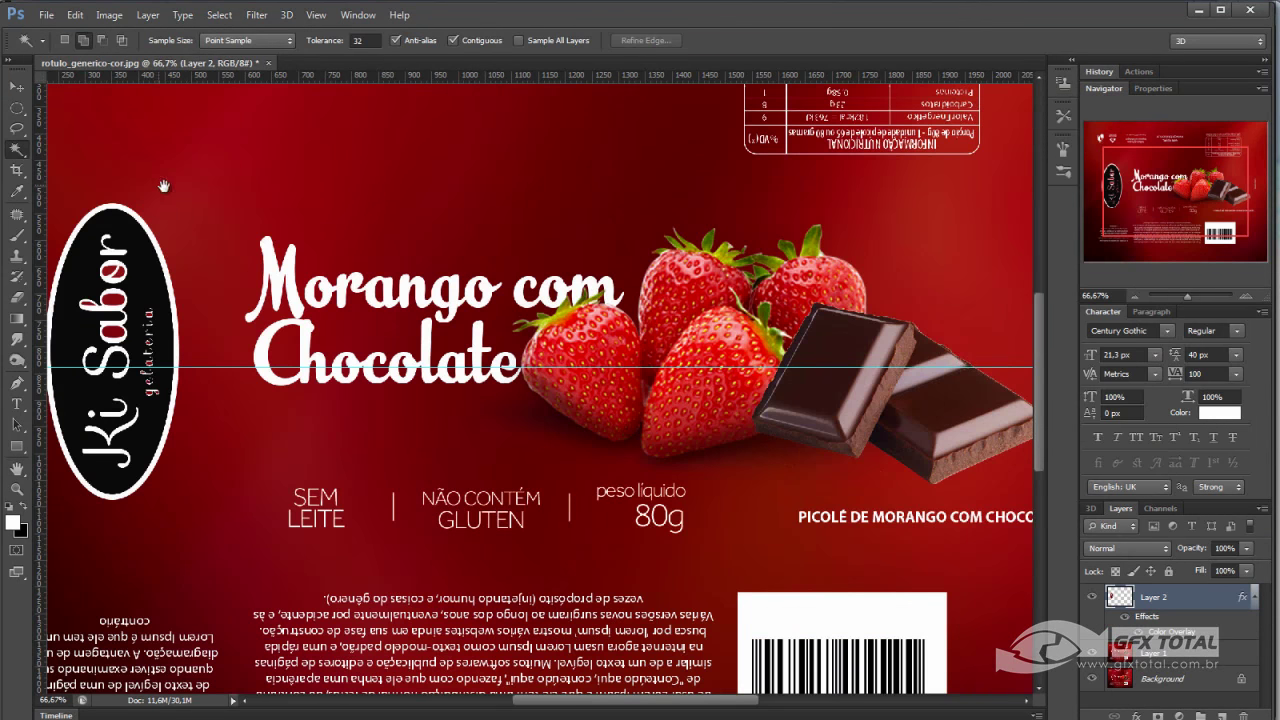
Paint black with a smaller brush over the Ki Sabor lettering
drag(163, 186, 387, 303)
click(16, 235)
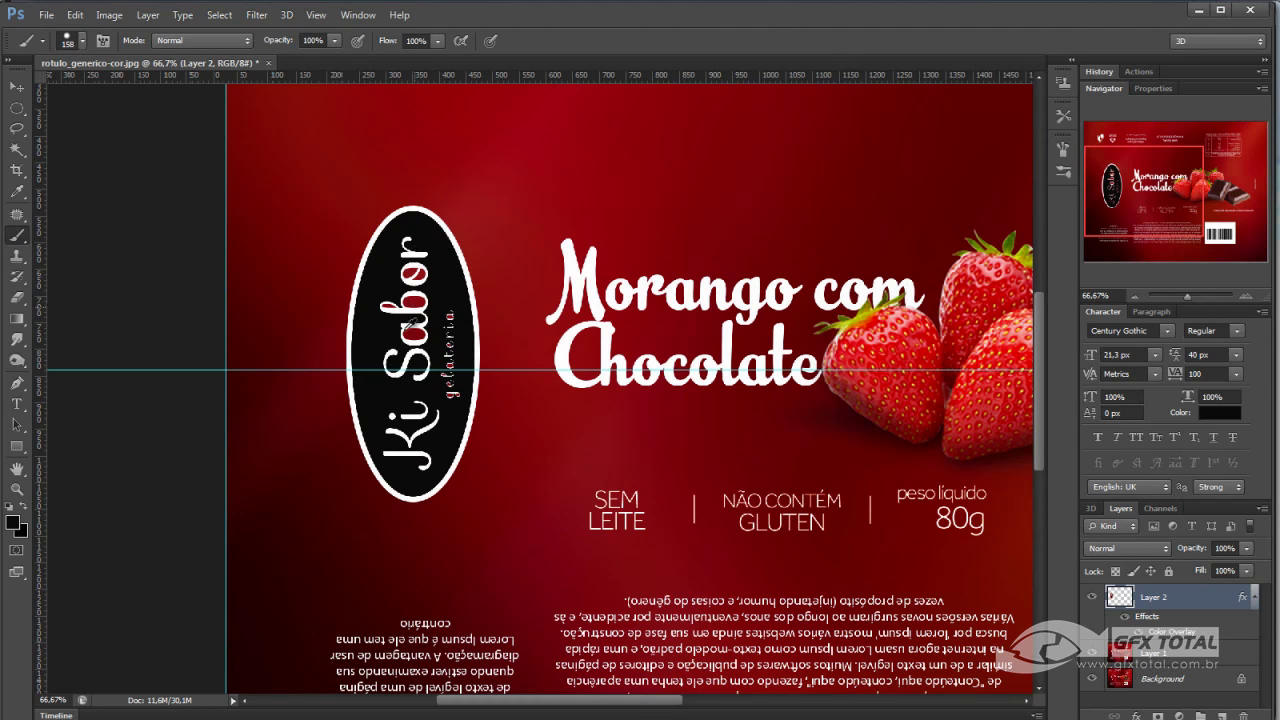
key(bracketleft)
key(bracketleft)
key(bracketleft)
mouse_move(412, 320)
mouse_down()
mouse_move(400, 310)
mouse_move(412, 256)
mouse_move(437, 356)
mouse_move(409, 420)
mouse_up()
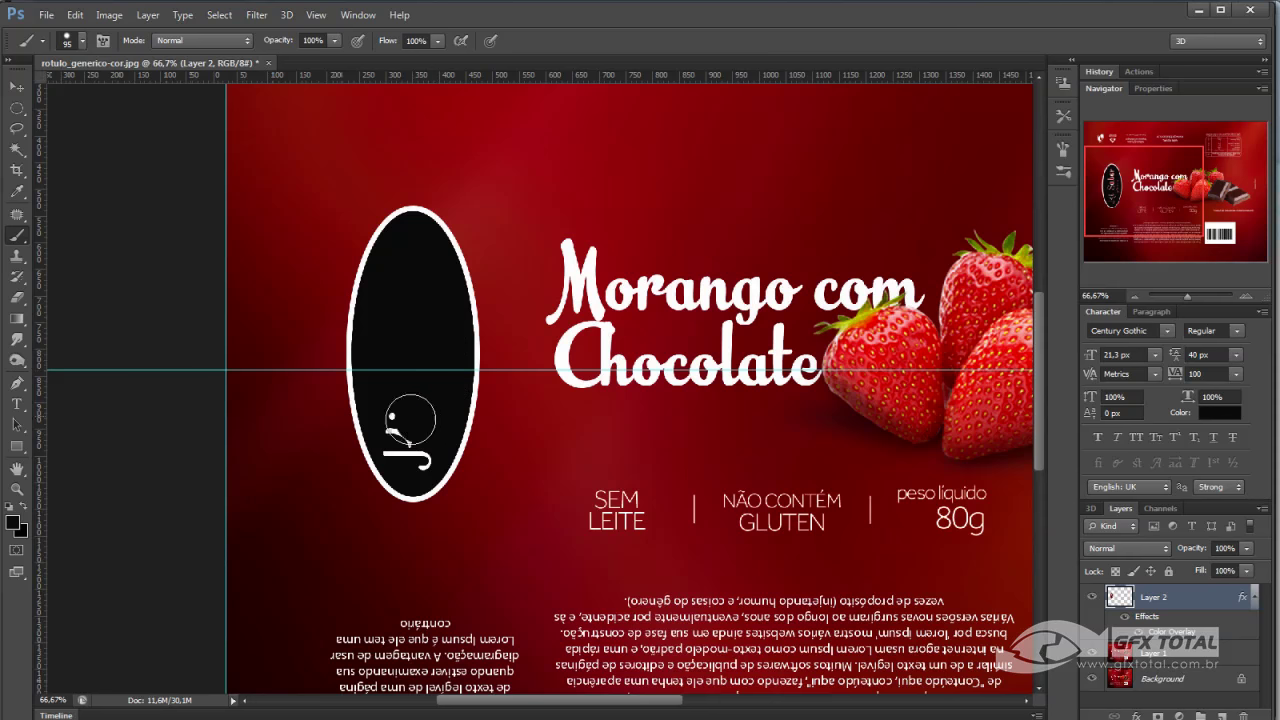
Select Layer 1 and desaturate the label artwork to grayscale
click(1135, 296)
click(1128, 654)
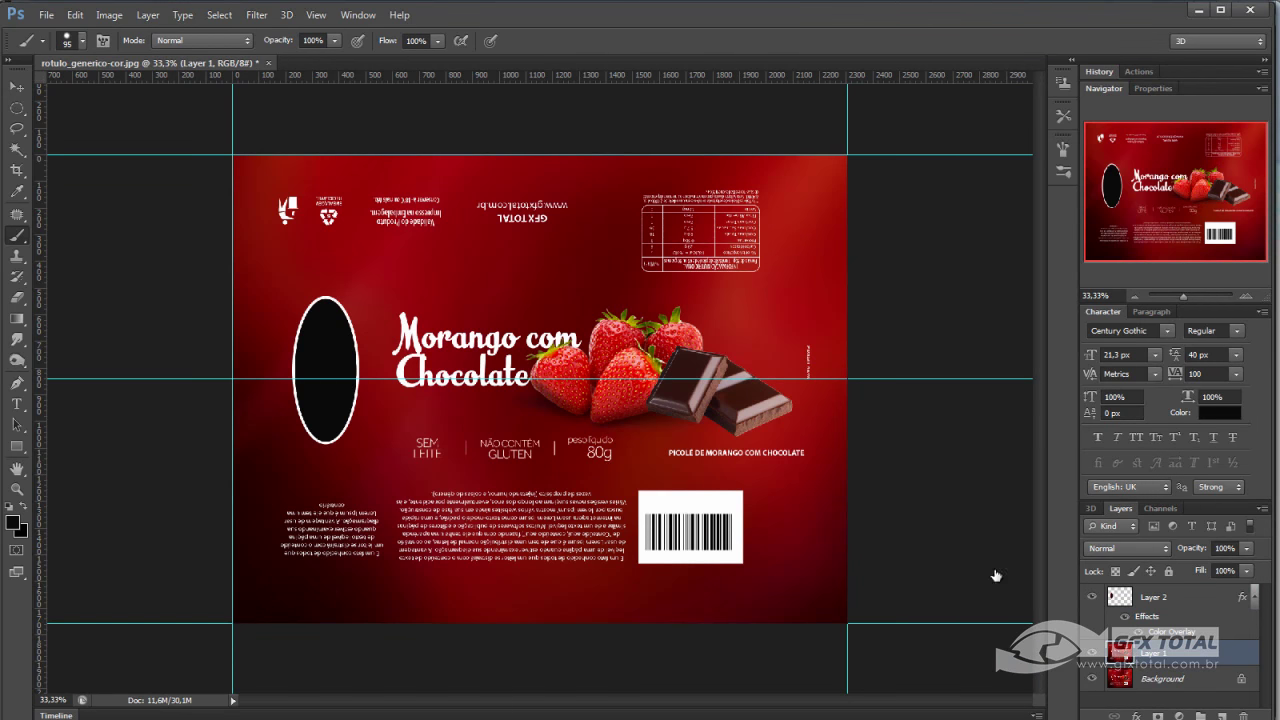
key(ctrl+shift+u)
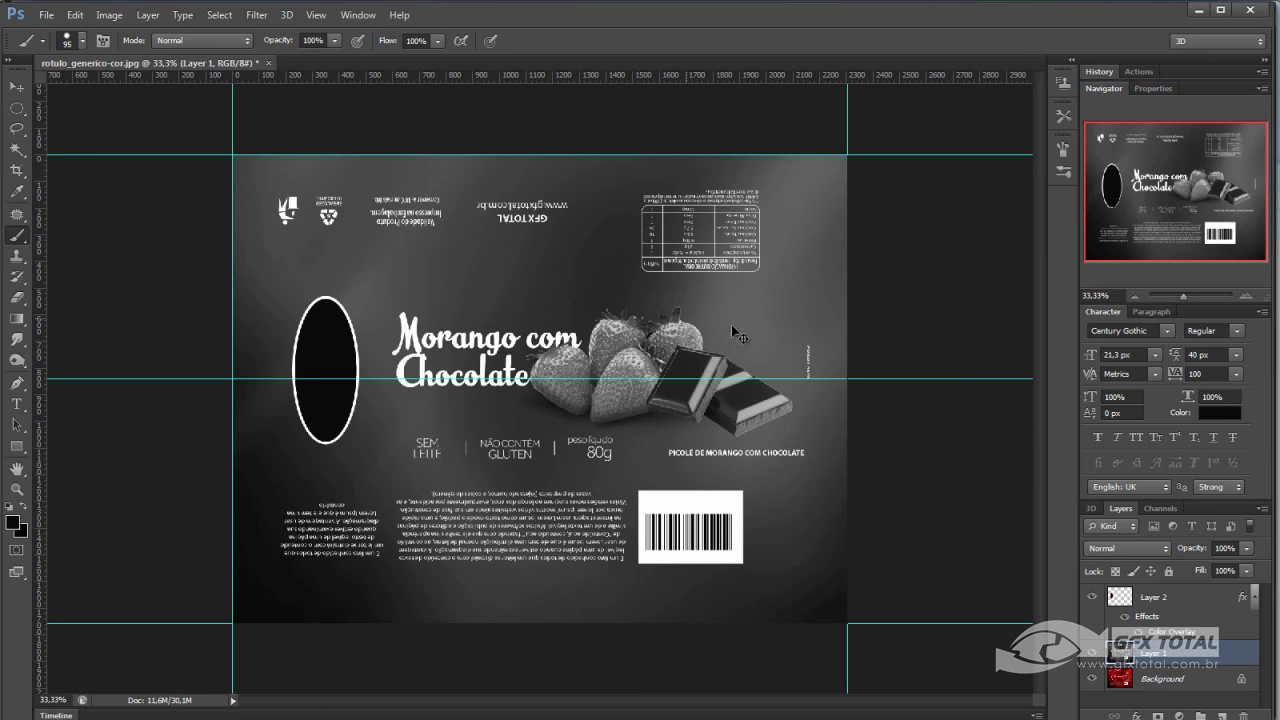
Apply Levels with input 5 / 0.68 / 187 to the grayscale label, then open Save As
key(ctrl+l)
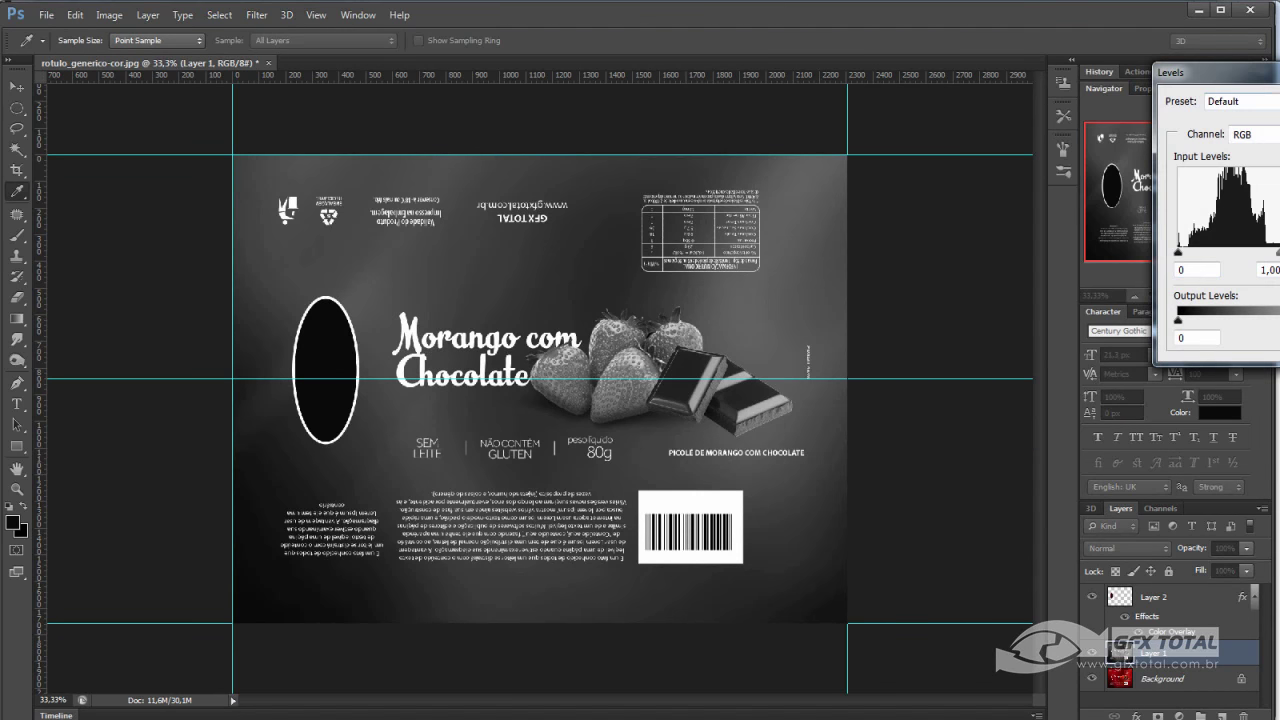
drag(1203, 72, 1053, 108)
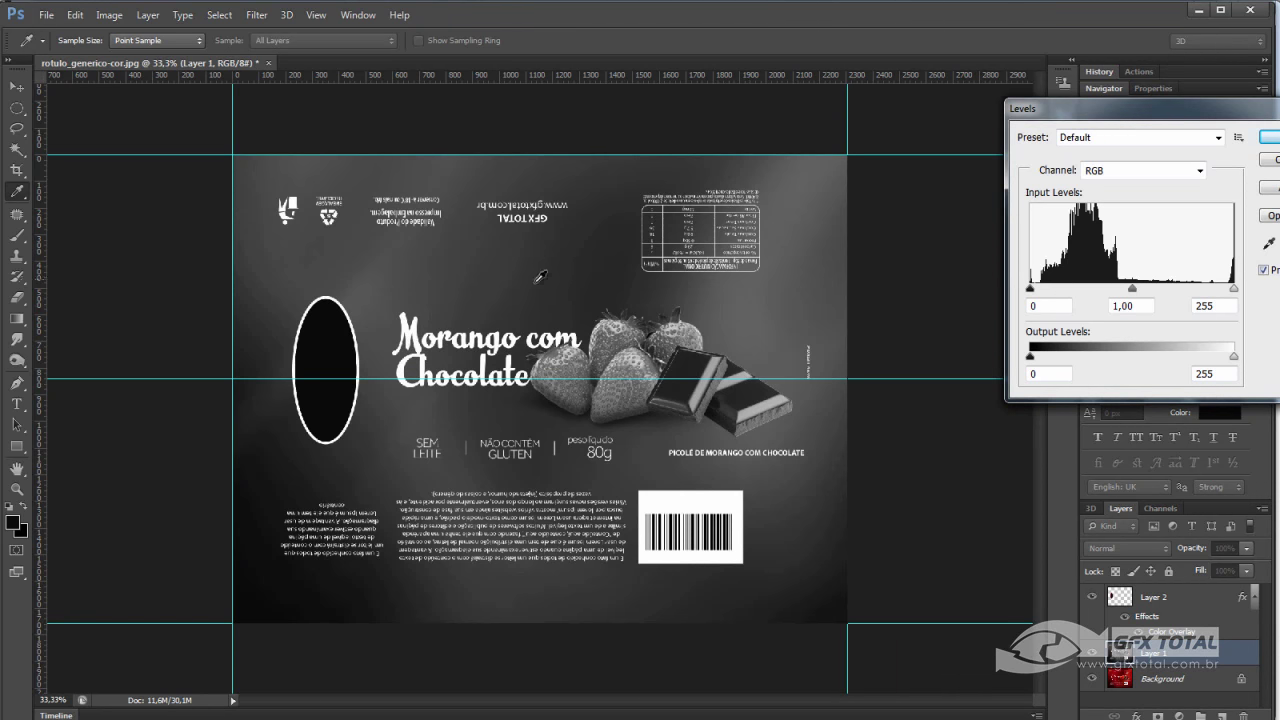
mouse_move(1234, 289)
mouse_down()
mouse_move(1113, 289)
mouse_move(1270, 289)
mouse_up()
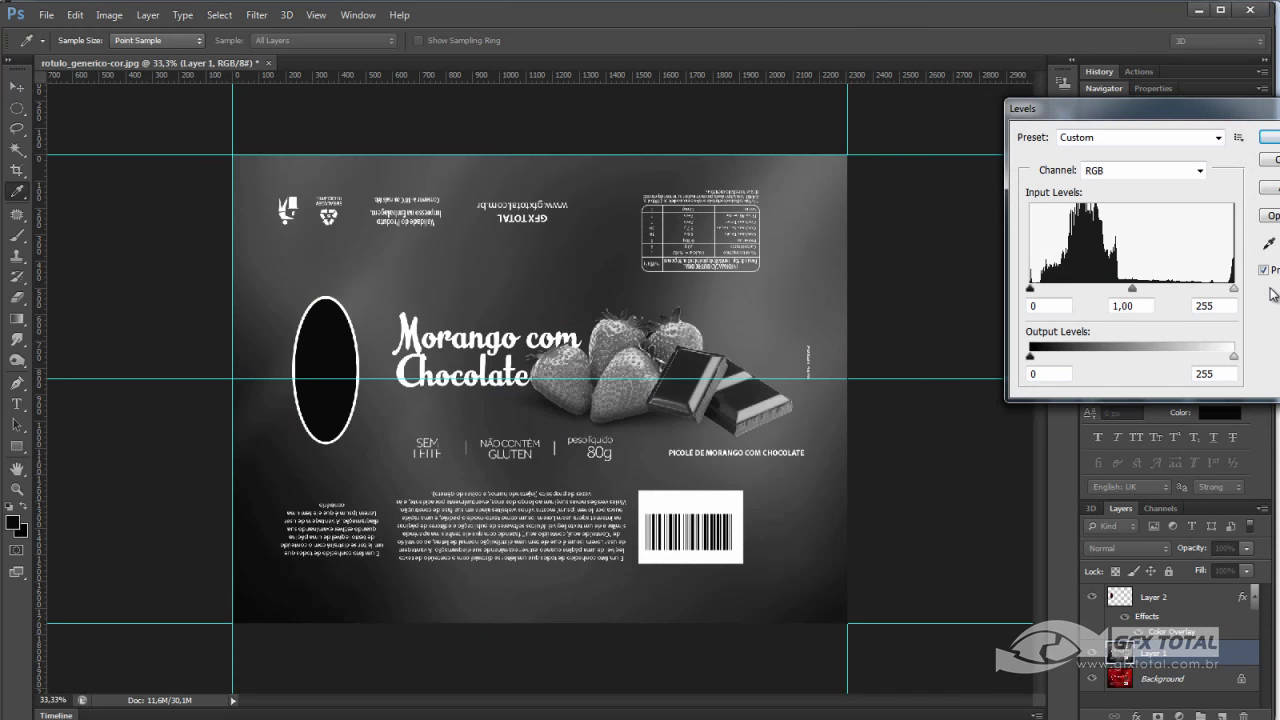
mouse_move(1030, 289)
mouse_down()
mouse_move(1117, 289)
mouse_move(1017, 295)
mouse_move(1034, 290)
mouse_up()
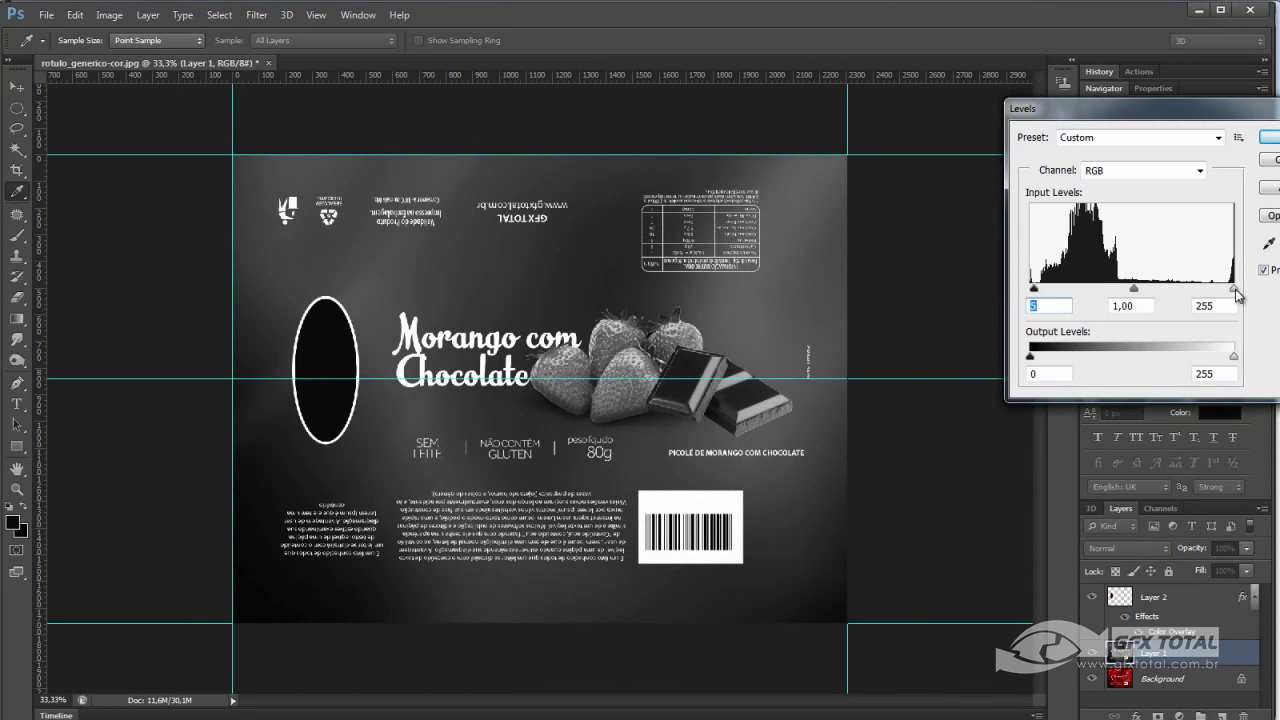
drag(1235, 290, 1127, 295)
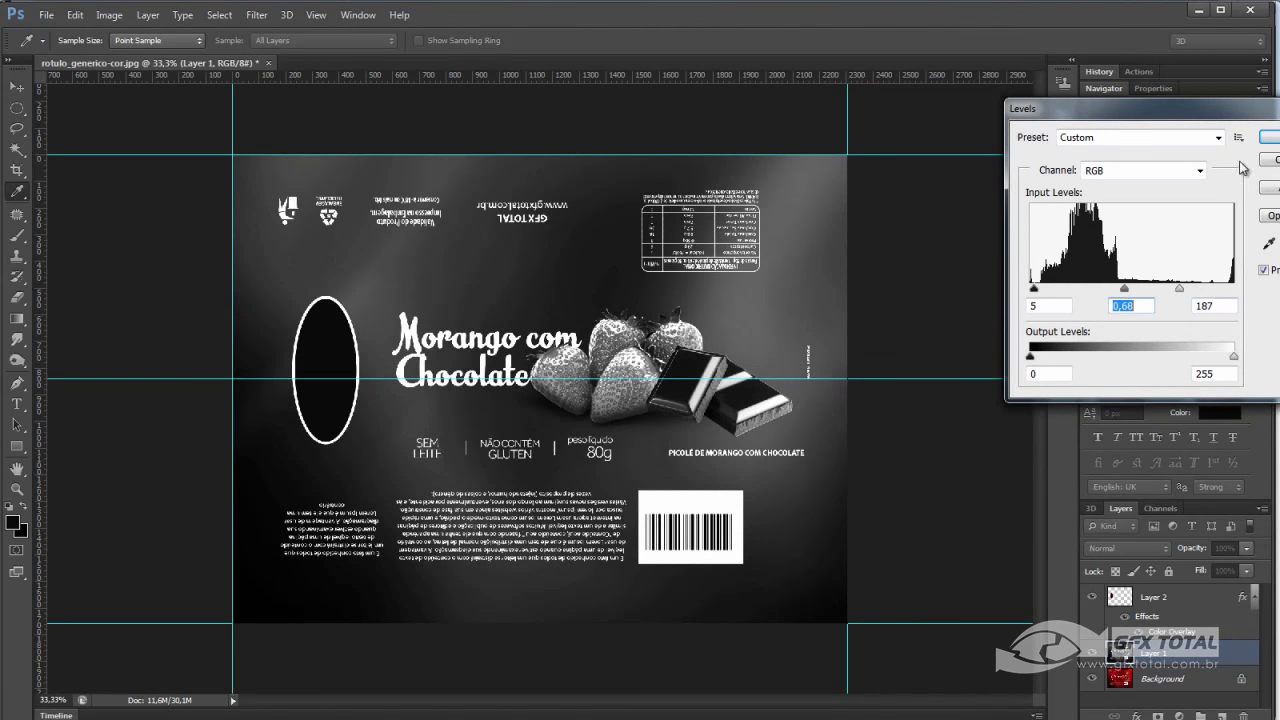
key(Return)
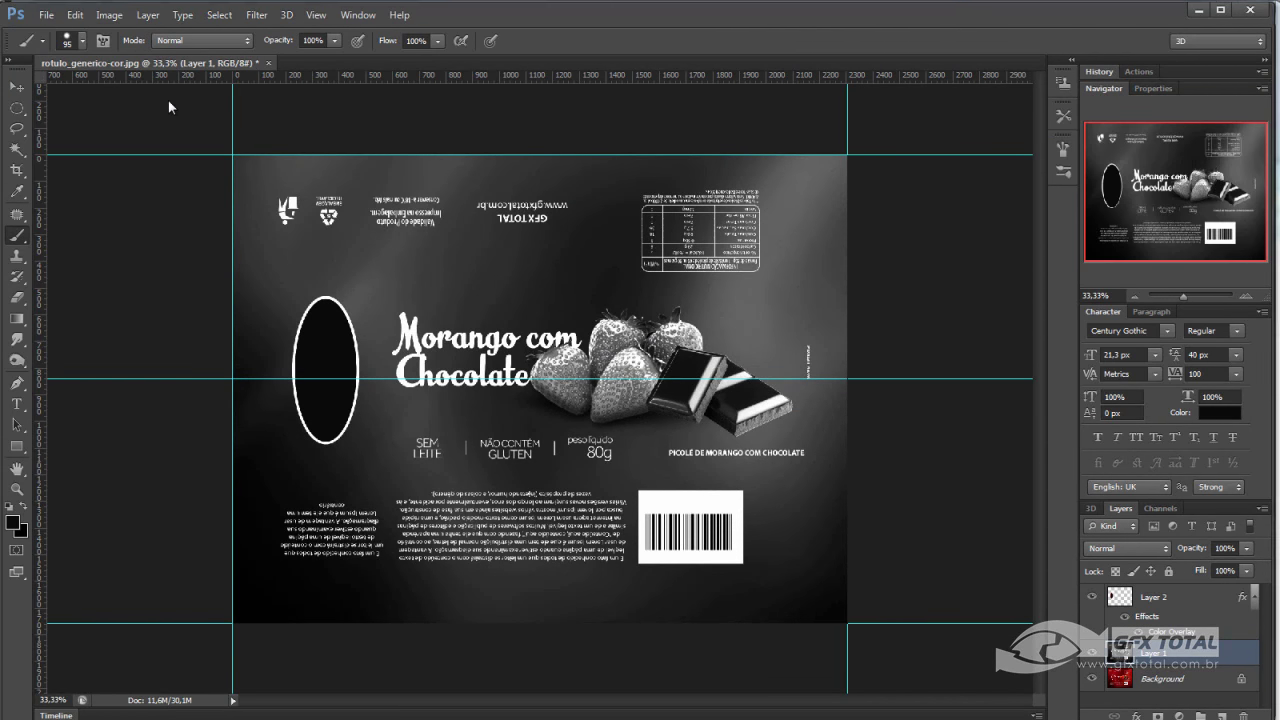
key(ctrl+shift+s)
click(661, 367)
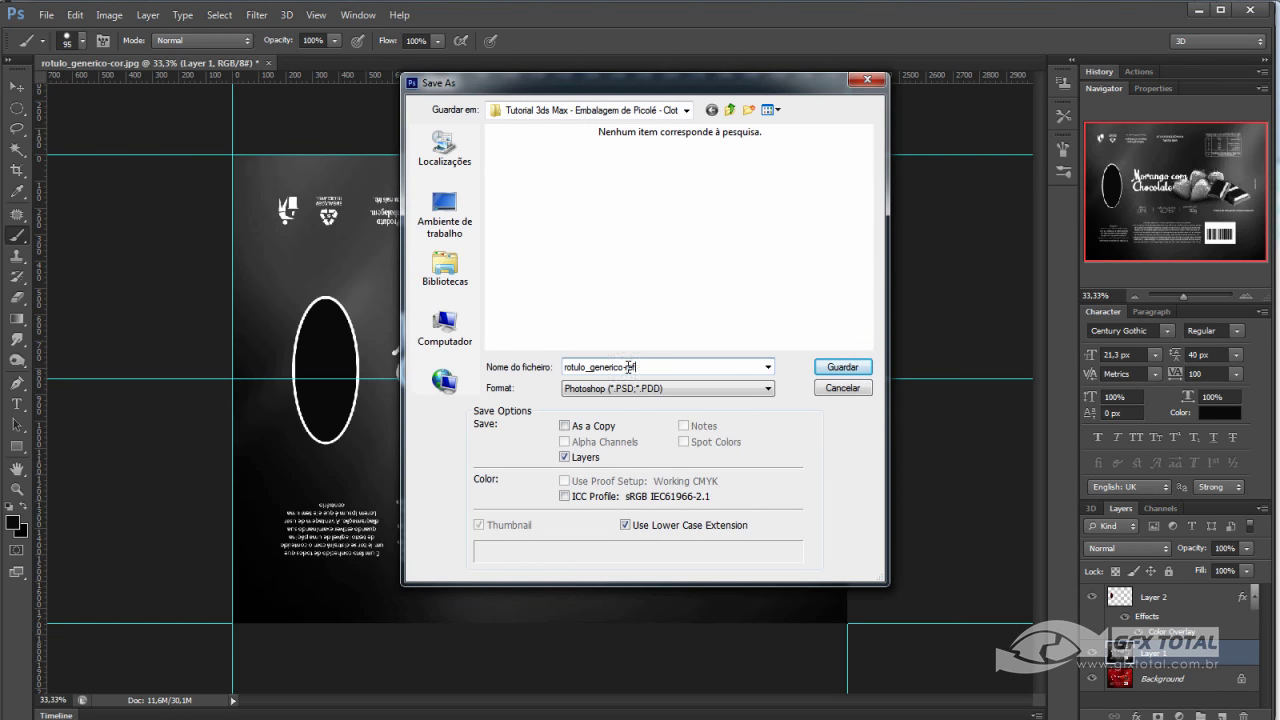
Save the label as a High-quality JPEG named rotulo_generico-reflexo
key(Tab)
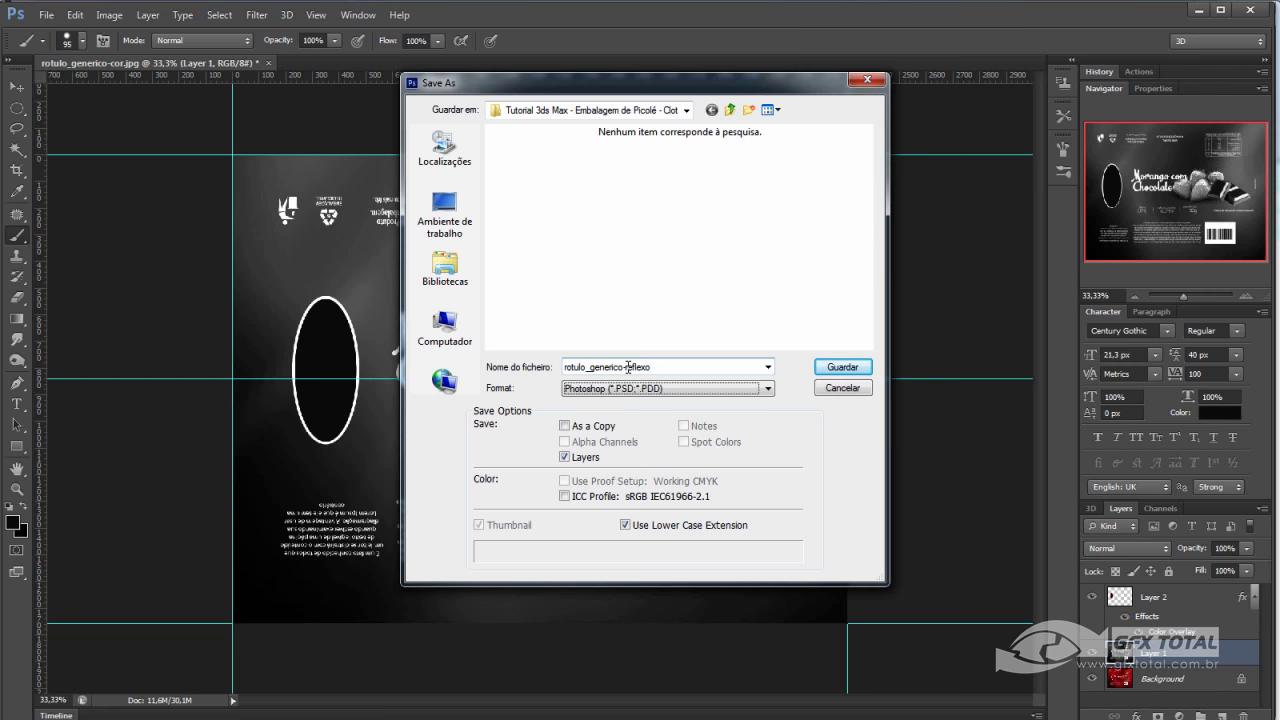
key(alt+Down)
key(Down)
key(Down)
key(Down)
key(Down)
key(Down)
key(Down)
key(Return)
key(Return)
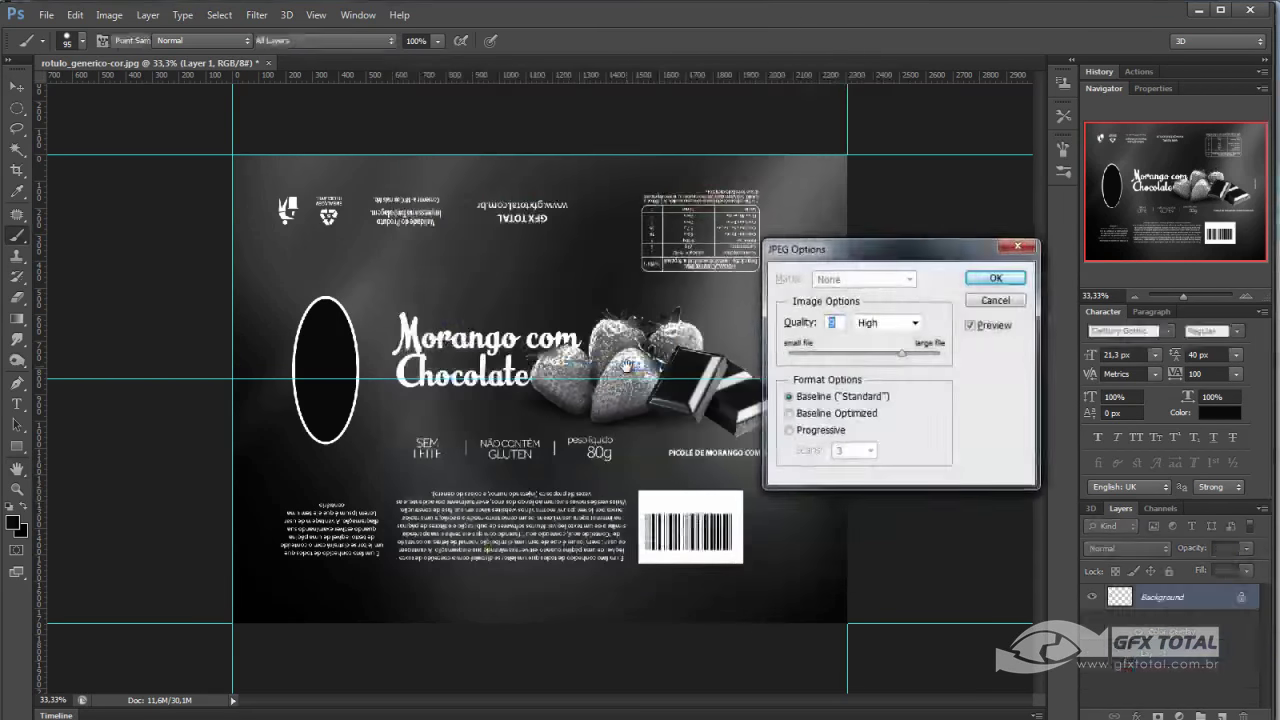
key(Return)
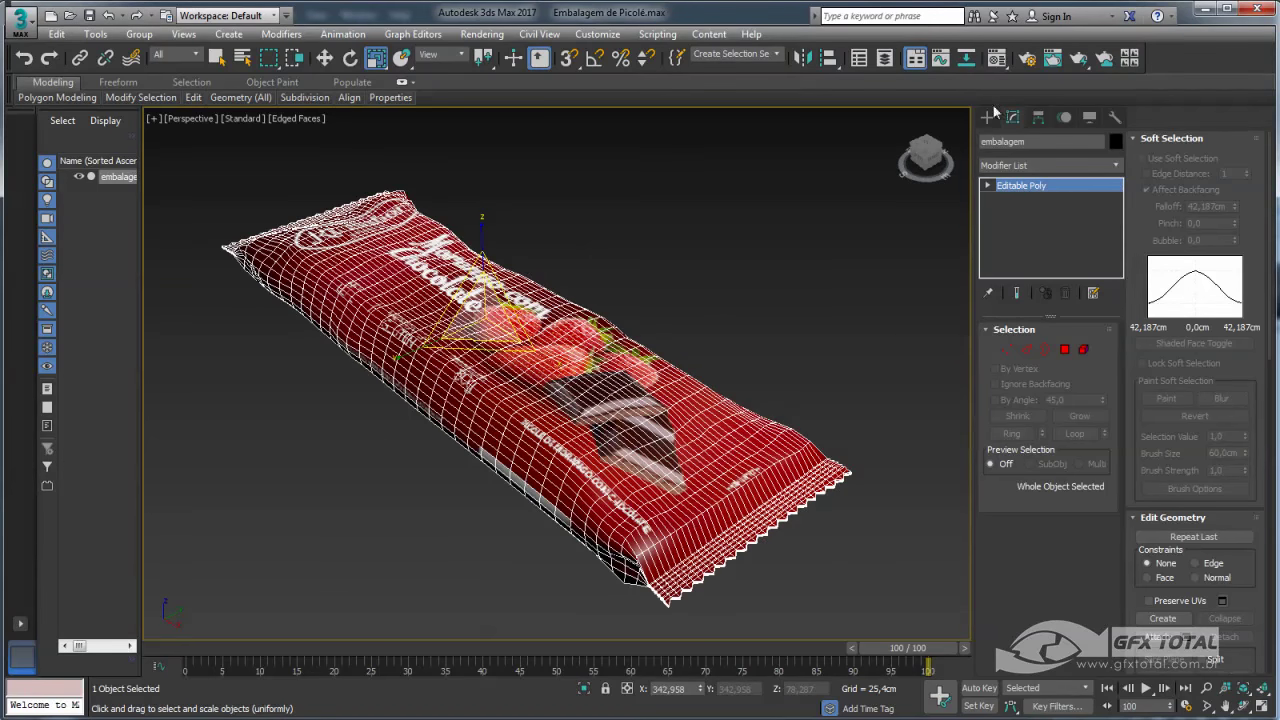
Load rotulo_generico-reflexo.jpg from the Tutorial folder as a Bitmap in Material #2's Glossiness slot
click(999, 59)
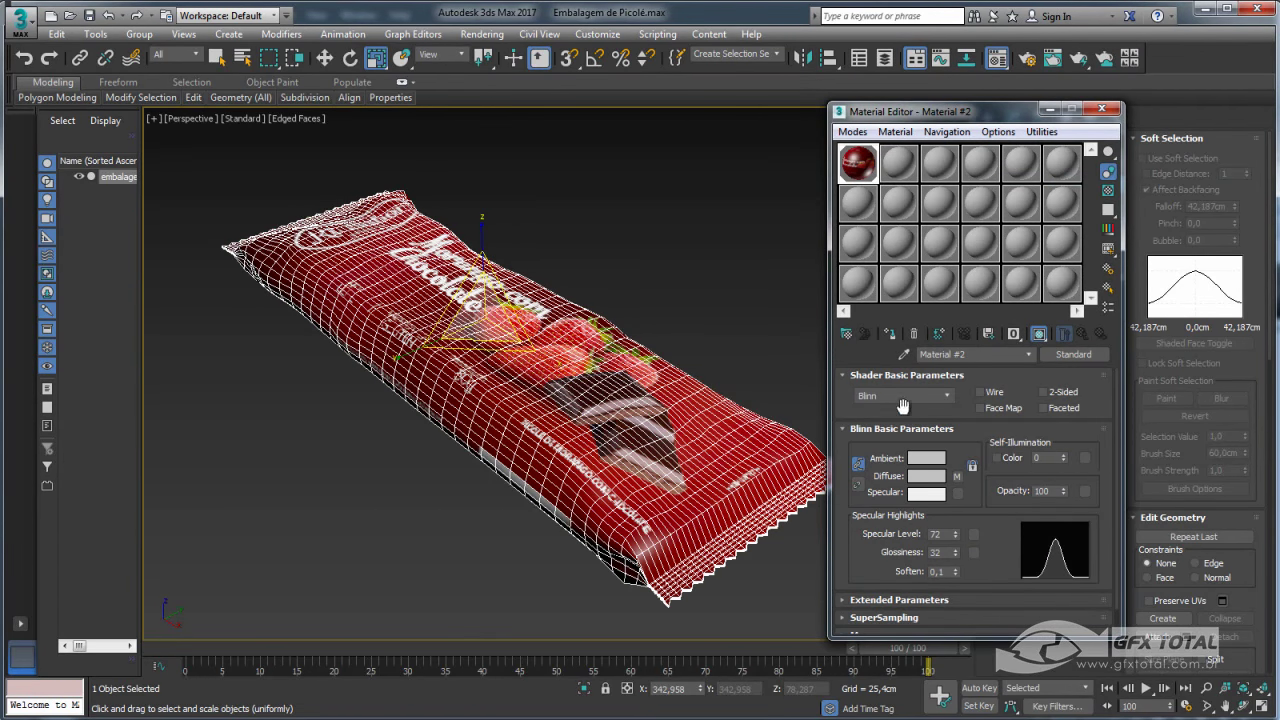
mouse_move(620, 330)
alt+middle_down()
mouse_move(460, 270)
mouse_move(554, 290)
alt+middle_up()
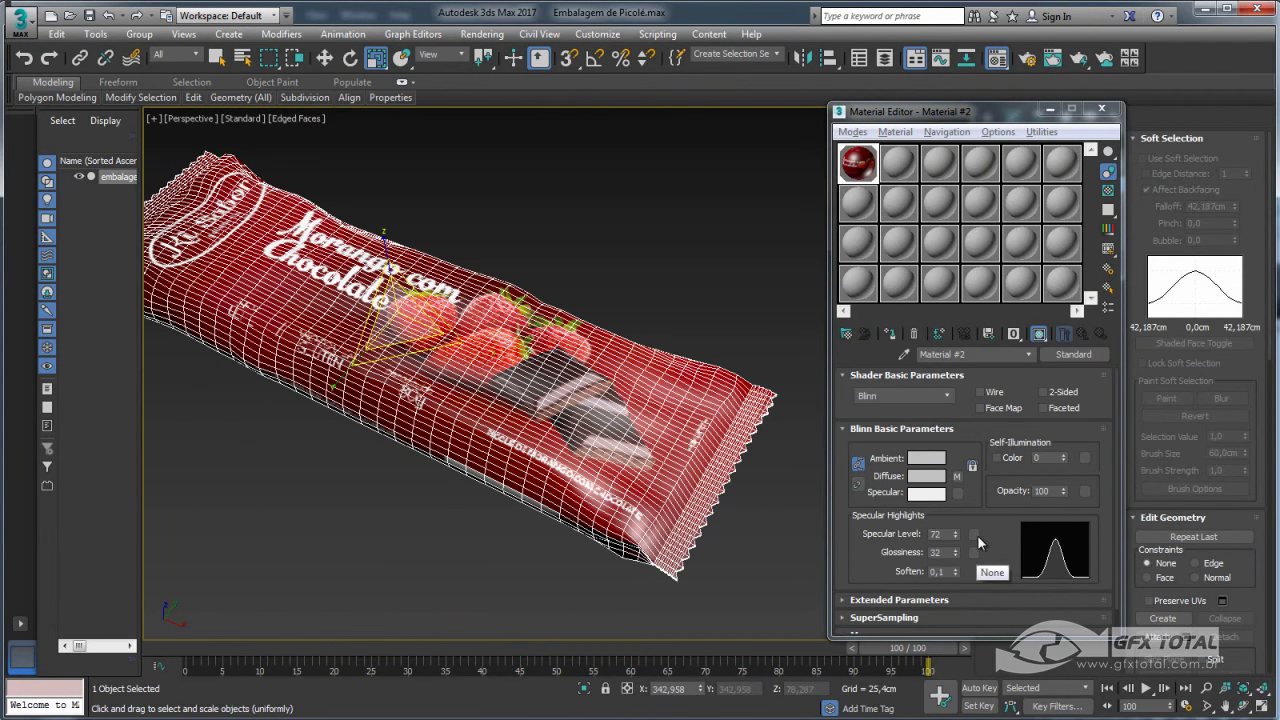
click(975, 556)
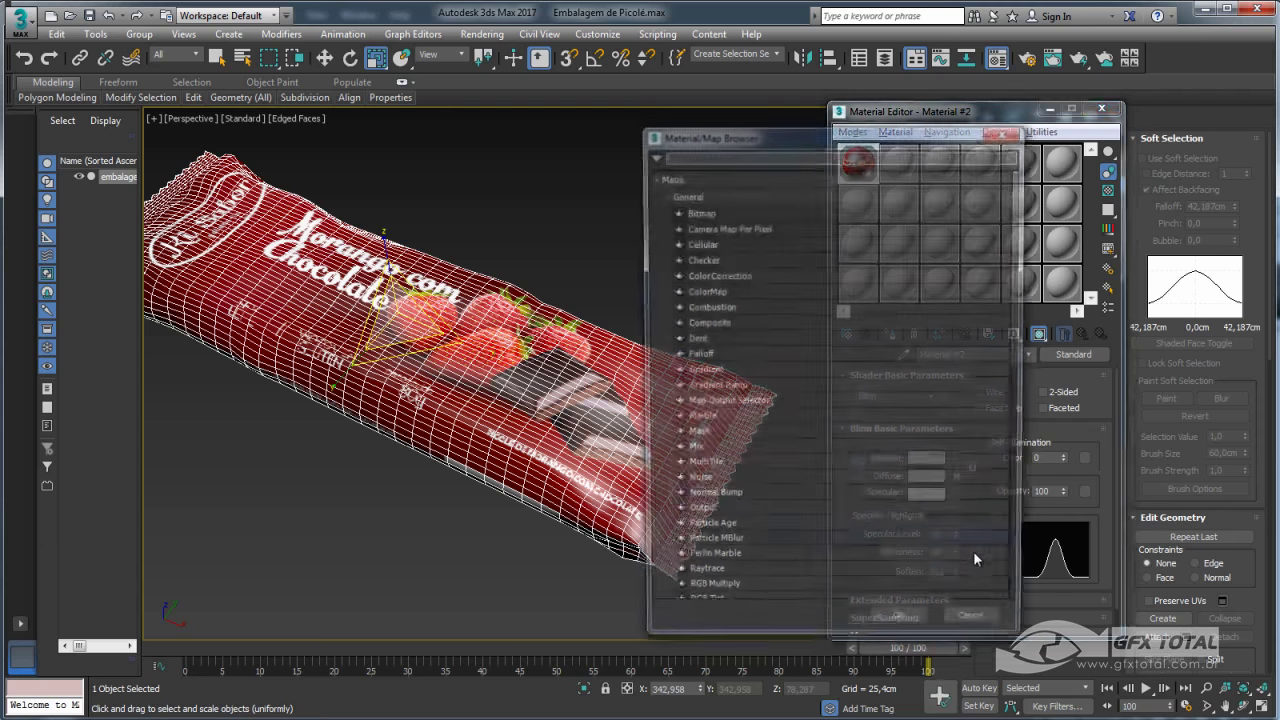
double_click(703, 216)
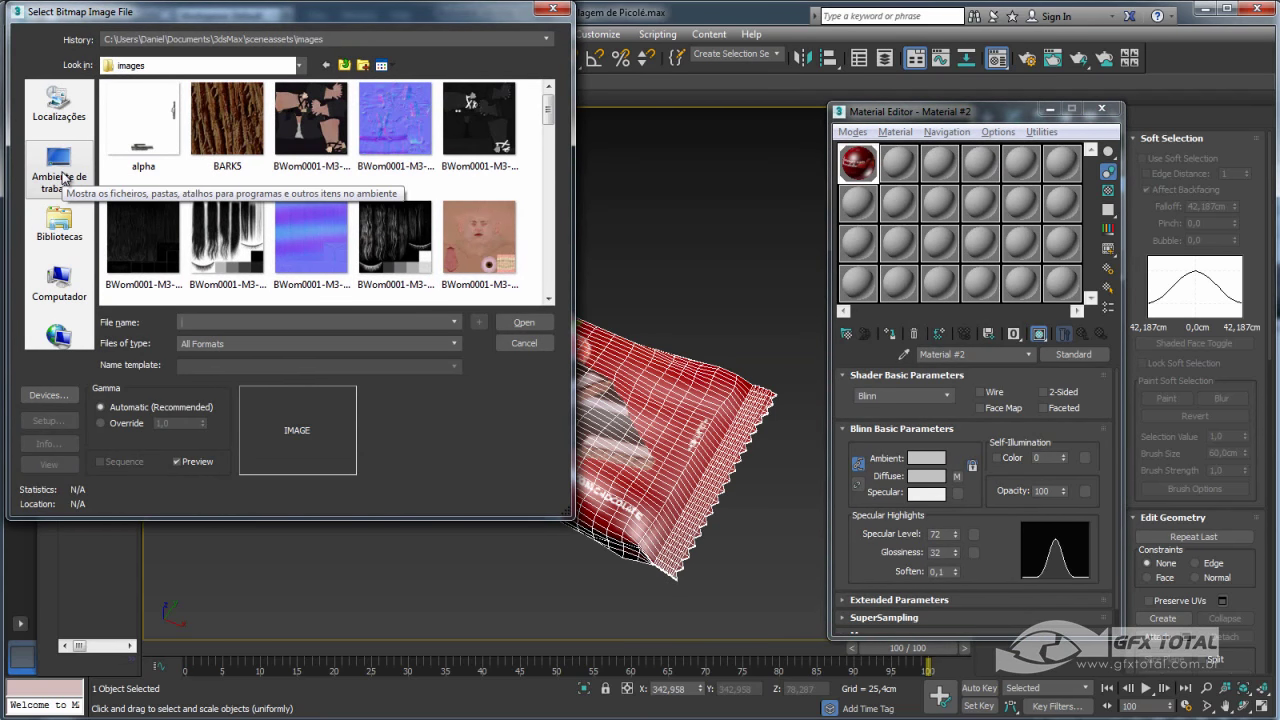
click(65, 177)
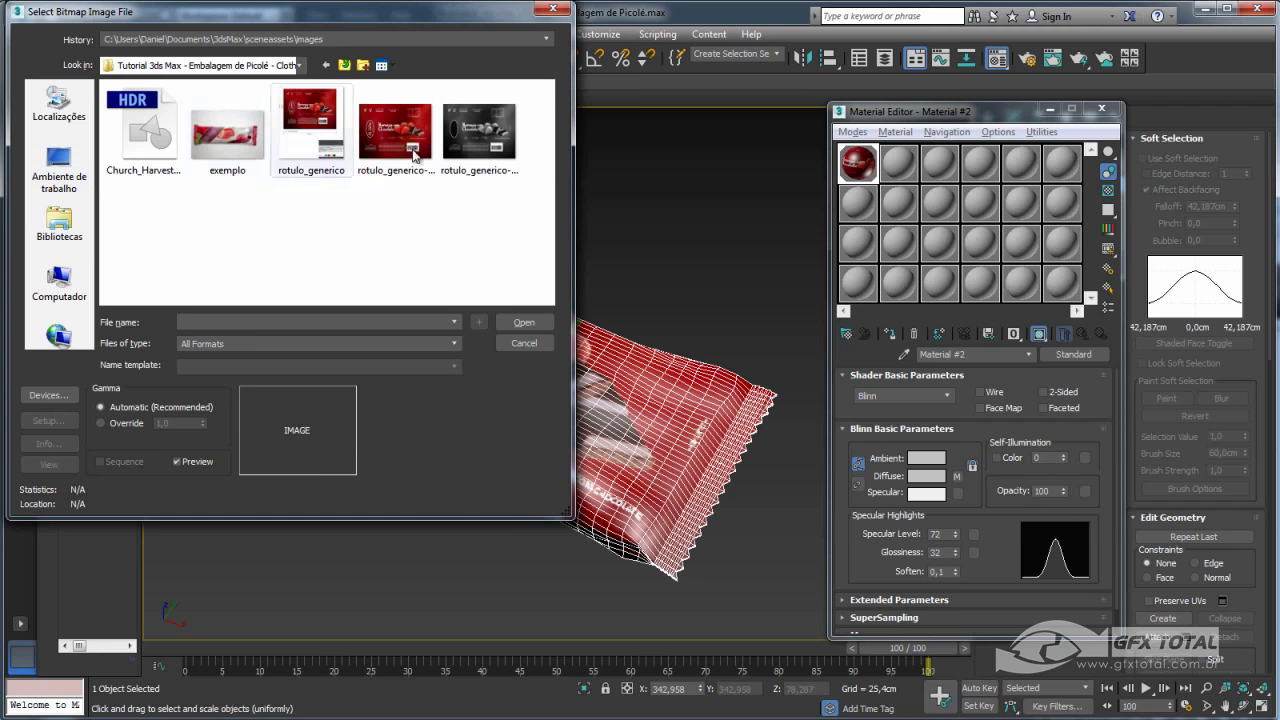
click(480, 135)
click(524, 322)
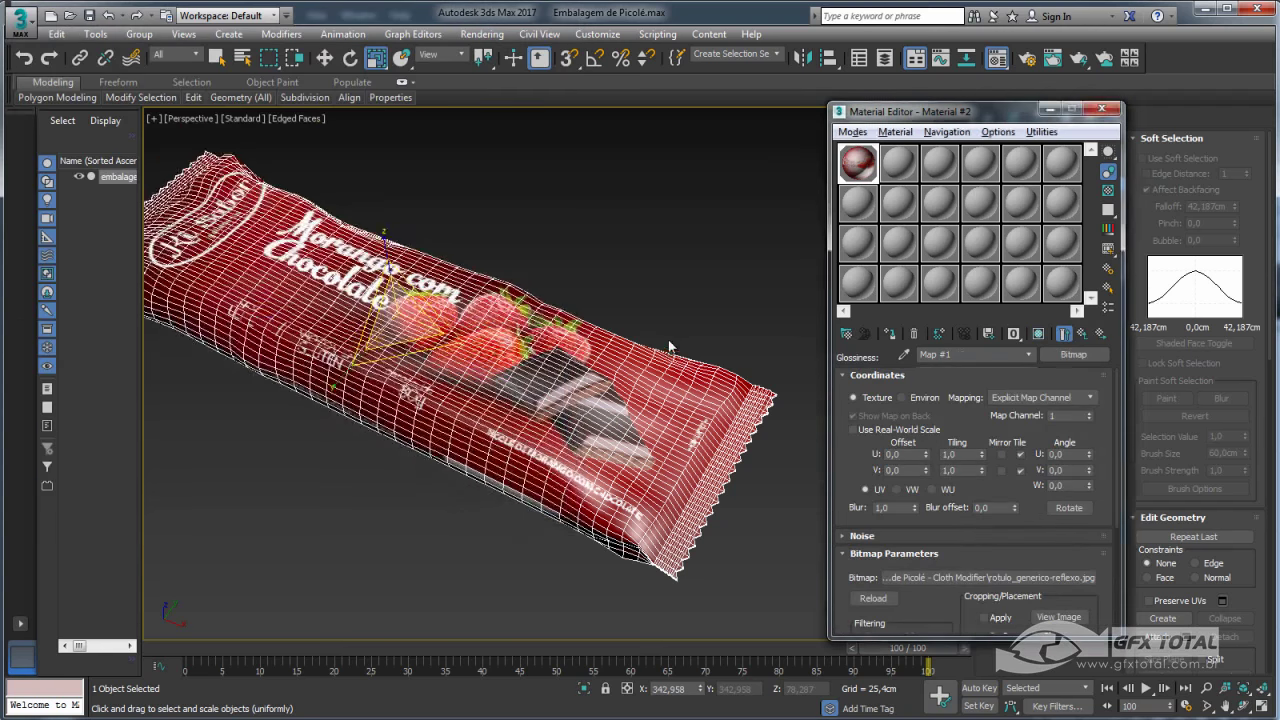
double_click(862, 165)
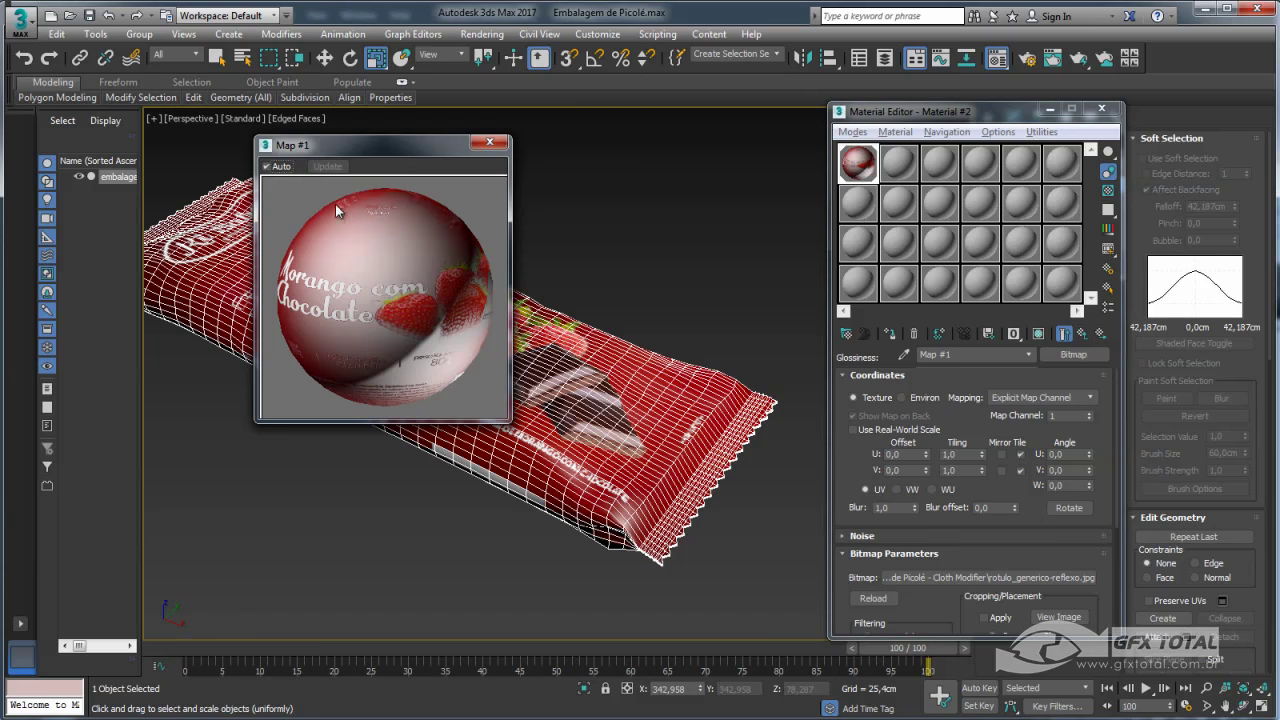
Rotate the magnified sample sphere to inspect the label map
right_click(408, 277)
click(400, 288)
mouse_move(382, 276)
mouse_down()
mouse_move(350, 285)
mouse_move(374, 295)
mouse_move(342, 287)
mouse_up()
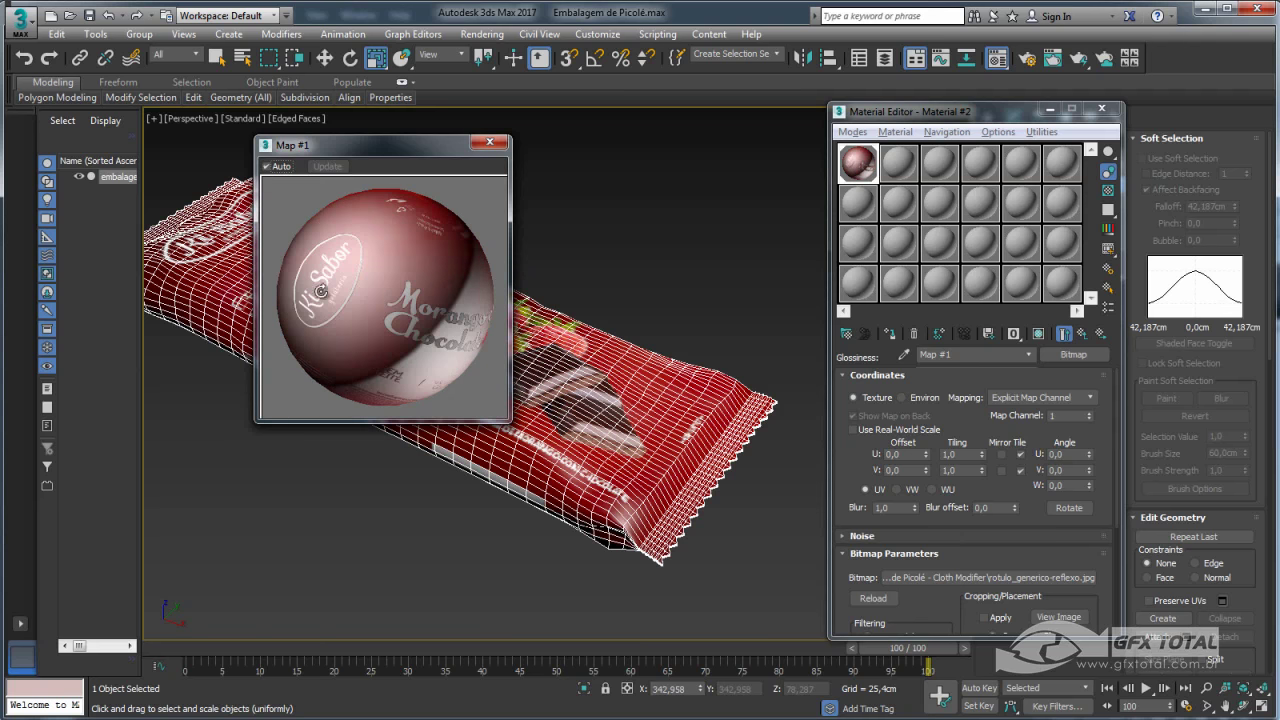
alt+middle_drag(598, 297, 768, 377)
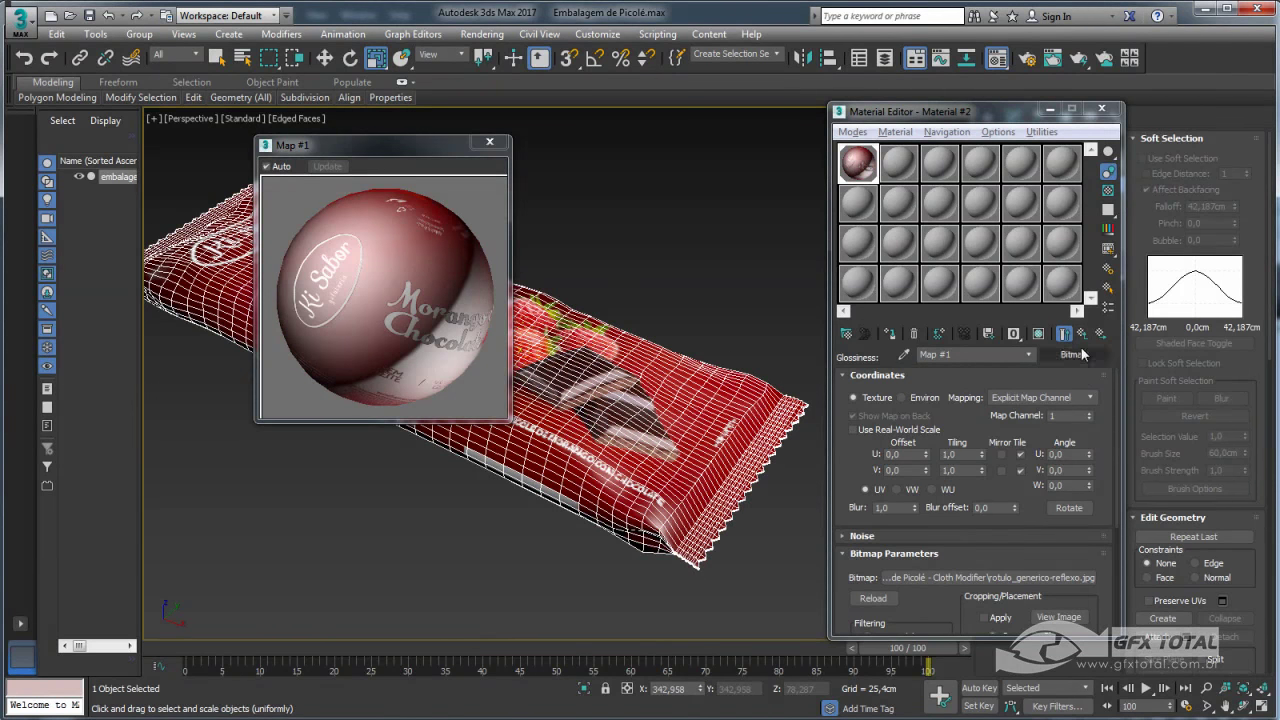
Check Invert in the bitmap's Output rollout and return to the parent material
scroll(851, 505, down, 3)
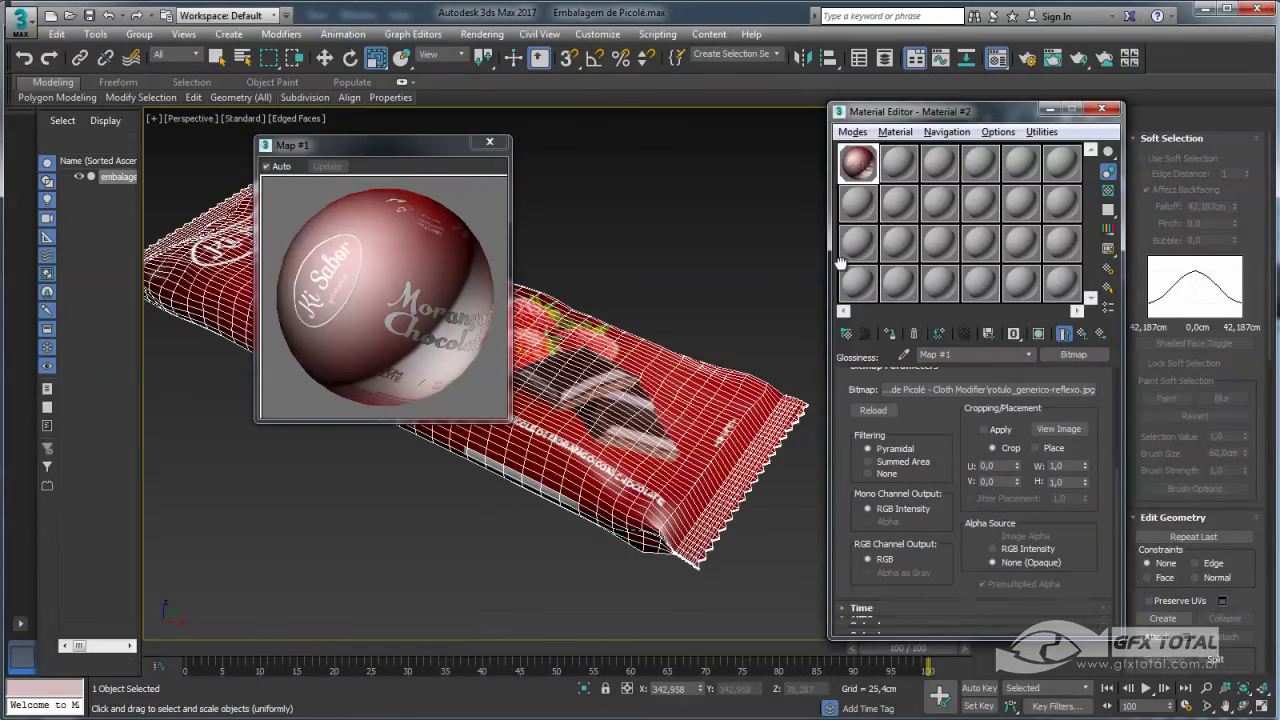
click(862, 625)
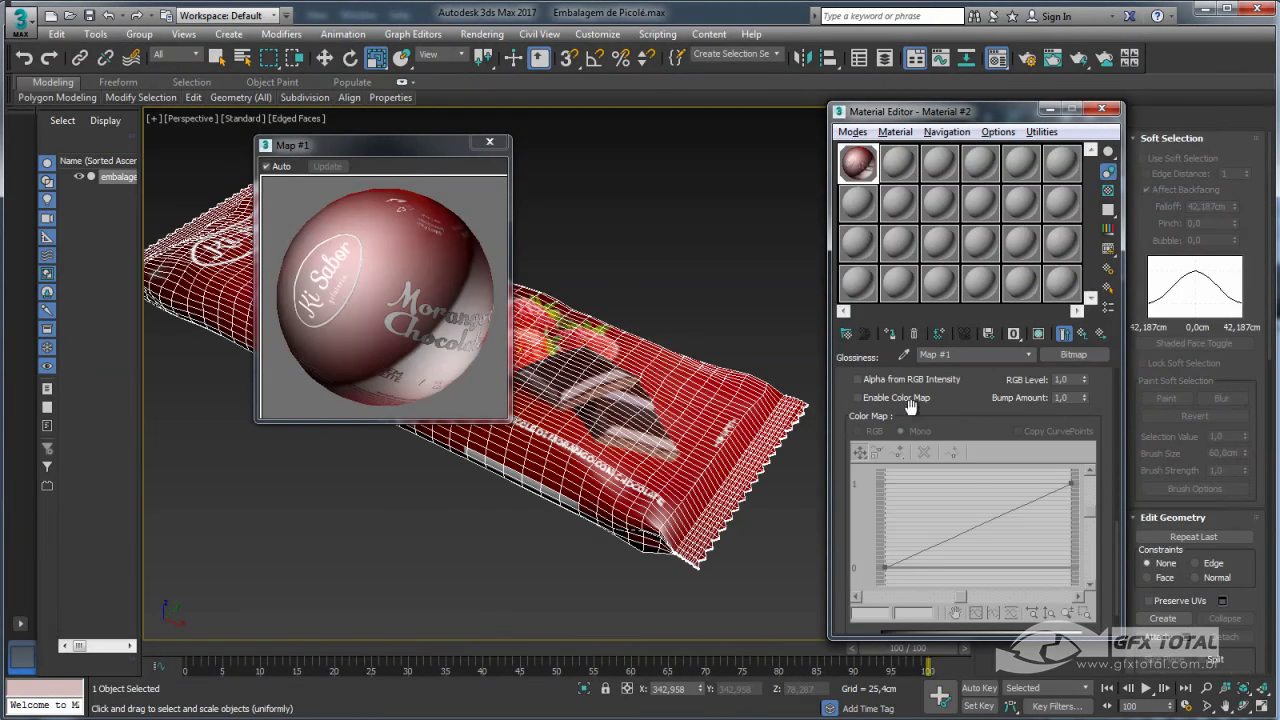
scroll(850, 450, up, 3)
click(857, 483)
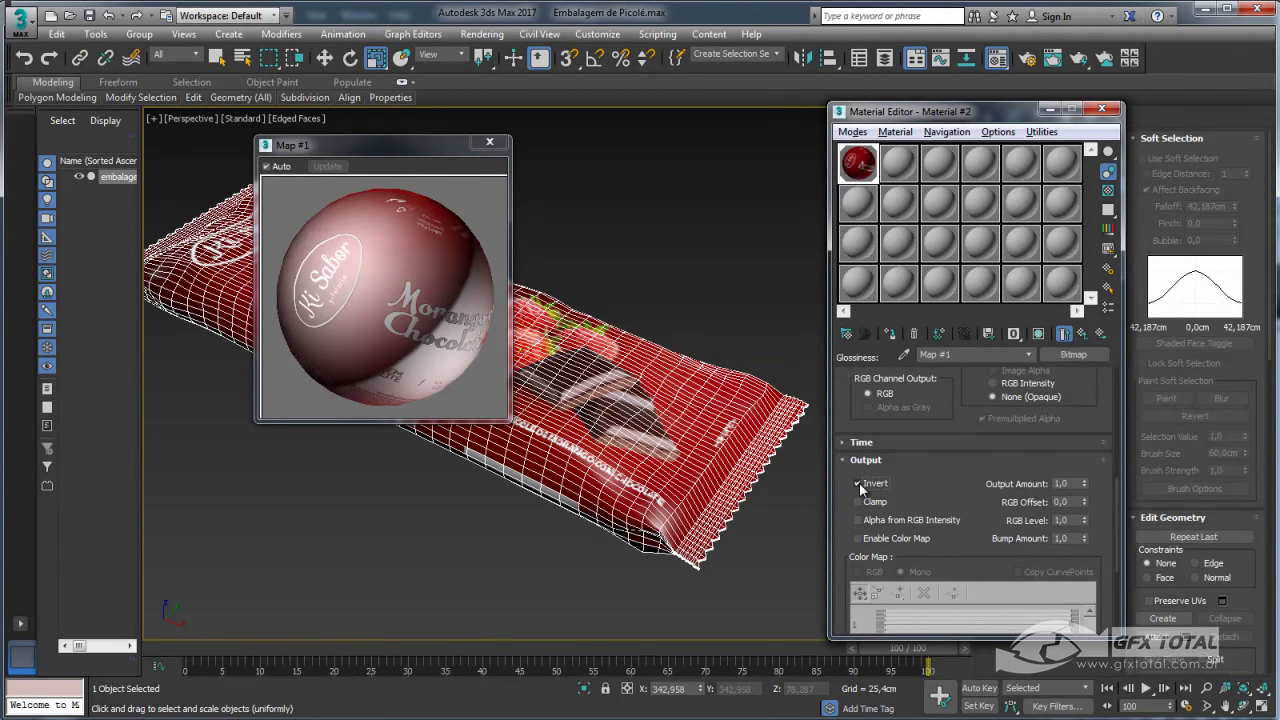
alt+middle_drag(600, 368, 364, 300)
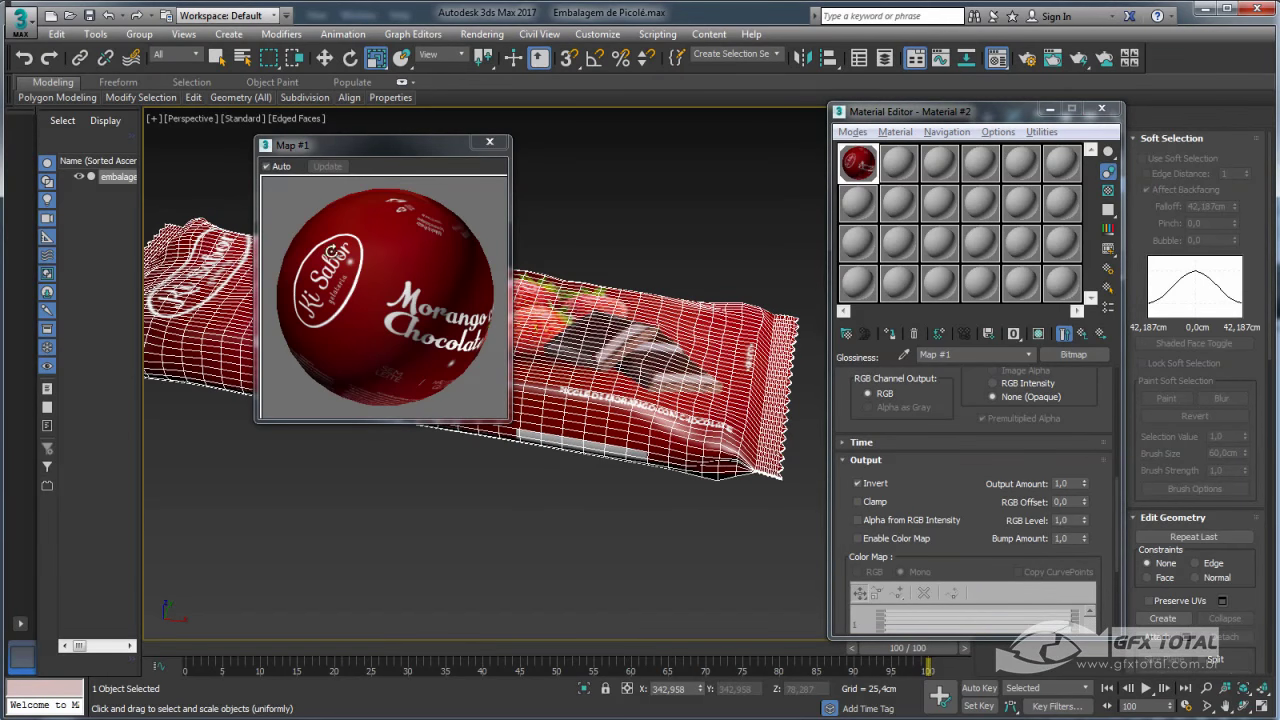
alt+middle_drag(378, 284, 704, 423)
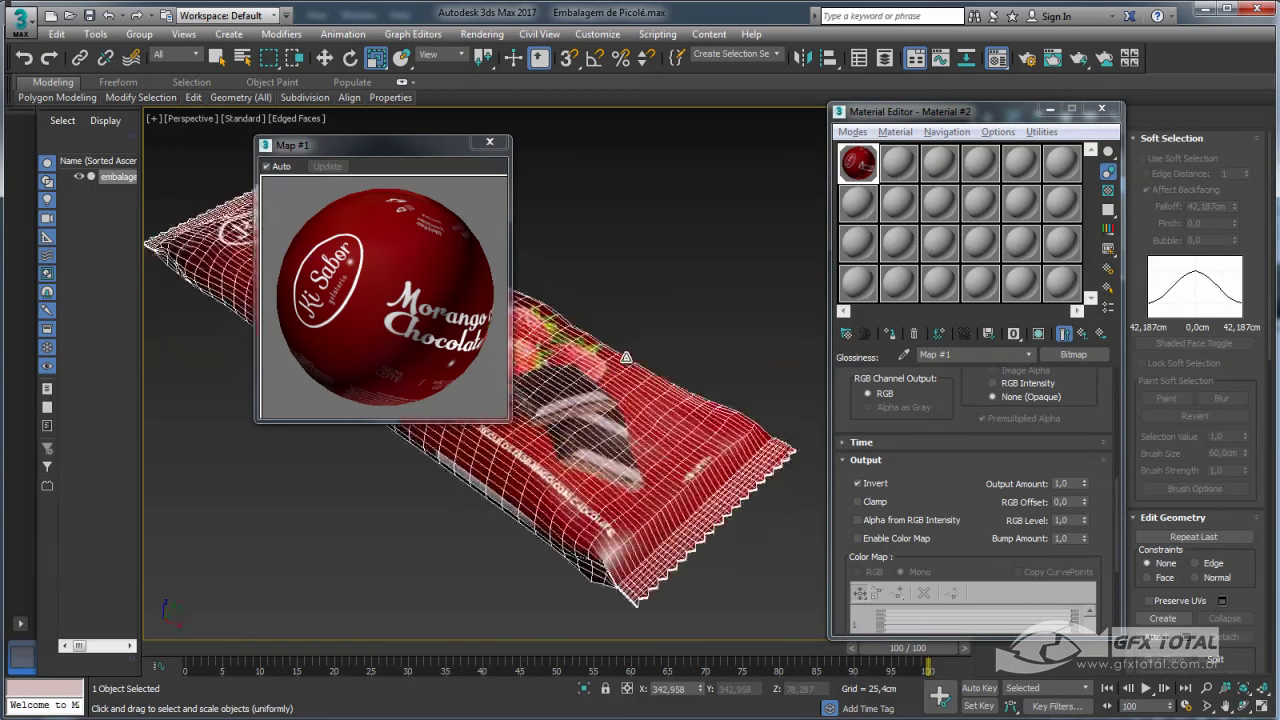
click(490, 145)
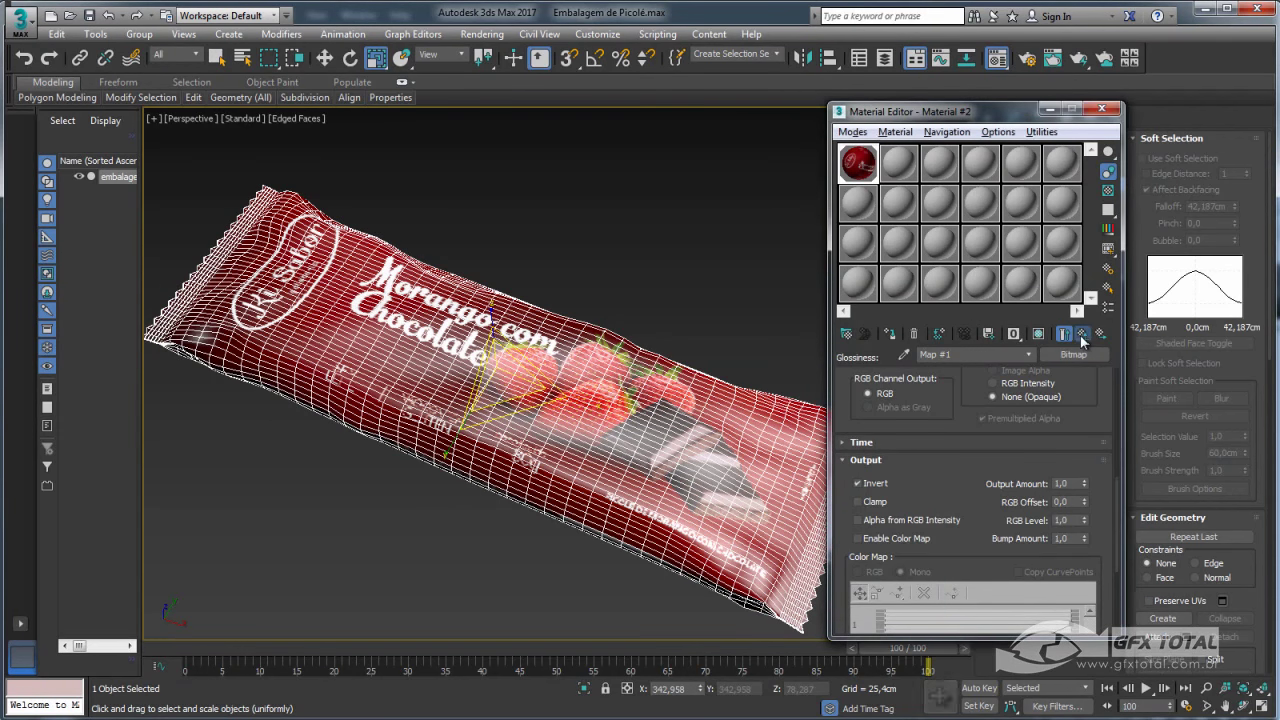
click(1082, 334)
Raise the wrapper's Specular Level to 94 and render test views from side-on angles
drag(955, 536, 955, 528)
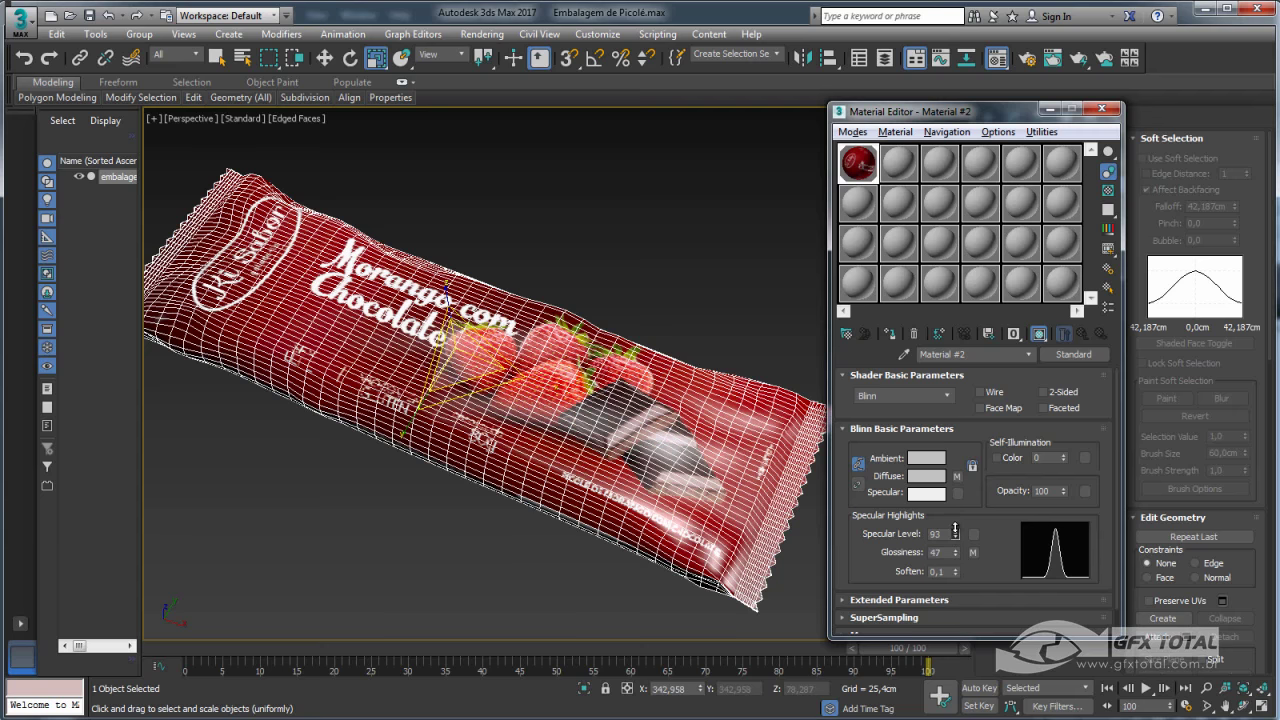
mouse_move(680, 420)
alt+middle_down()
mouse_move(681, 469)
mouse_move(450, 237)
mouse_move(614, 380)
mouse_move(448, 416)
alt+middle_up()
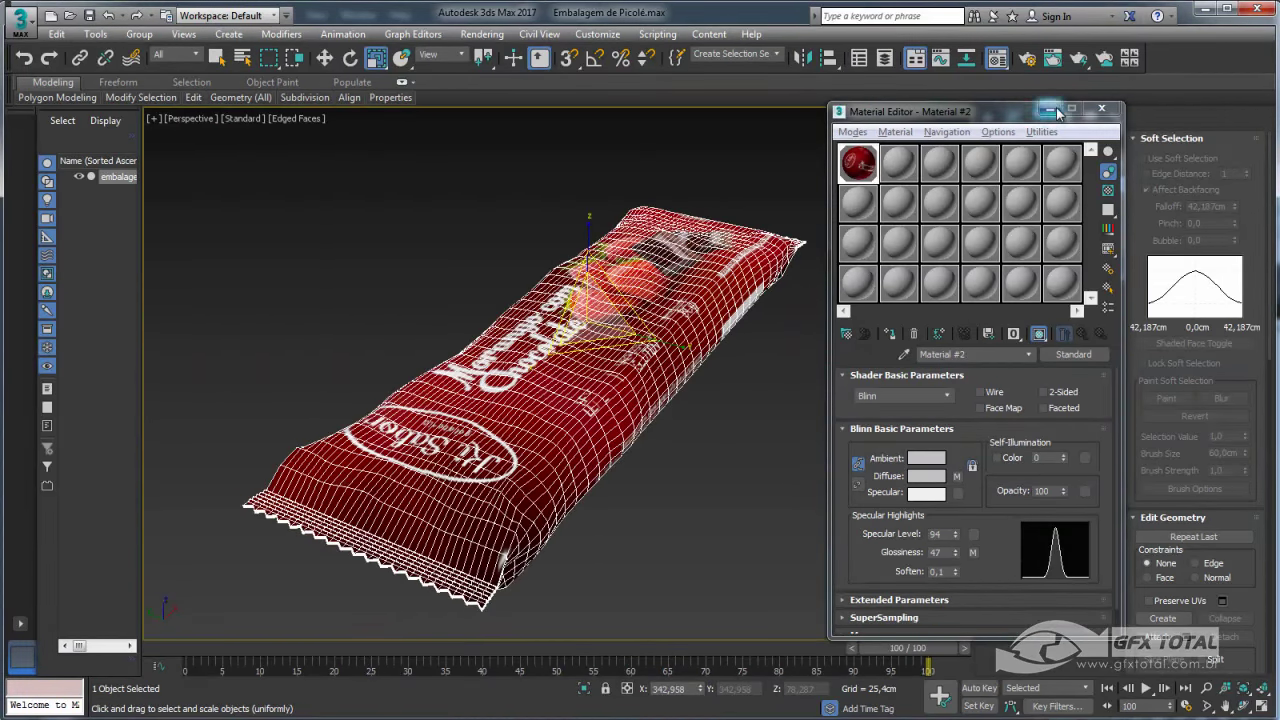
key(shift+z)
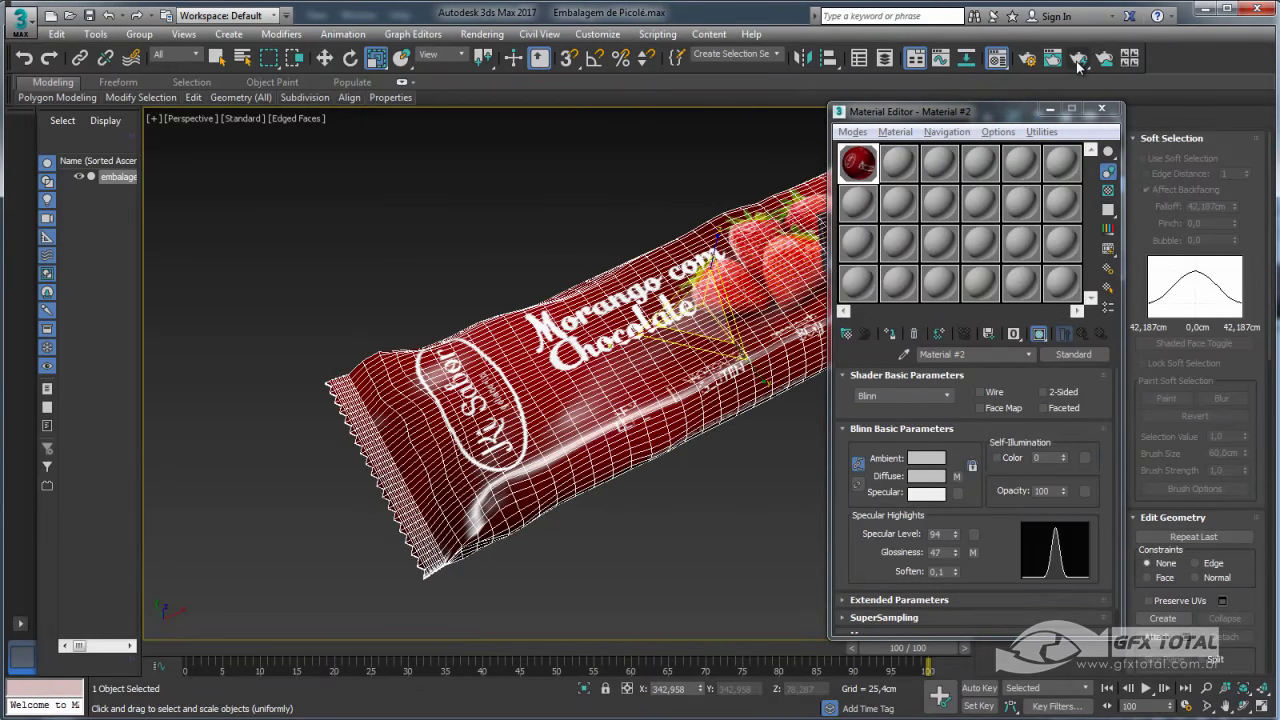
click(1078, 58)
alt+middle_drag(652, 271, 621, 233)
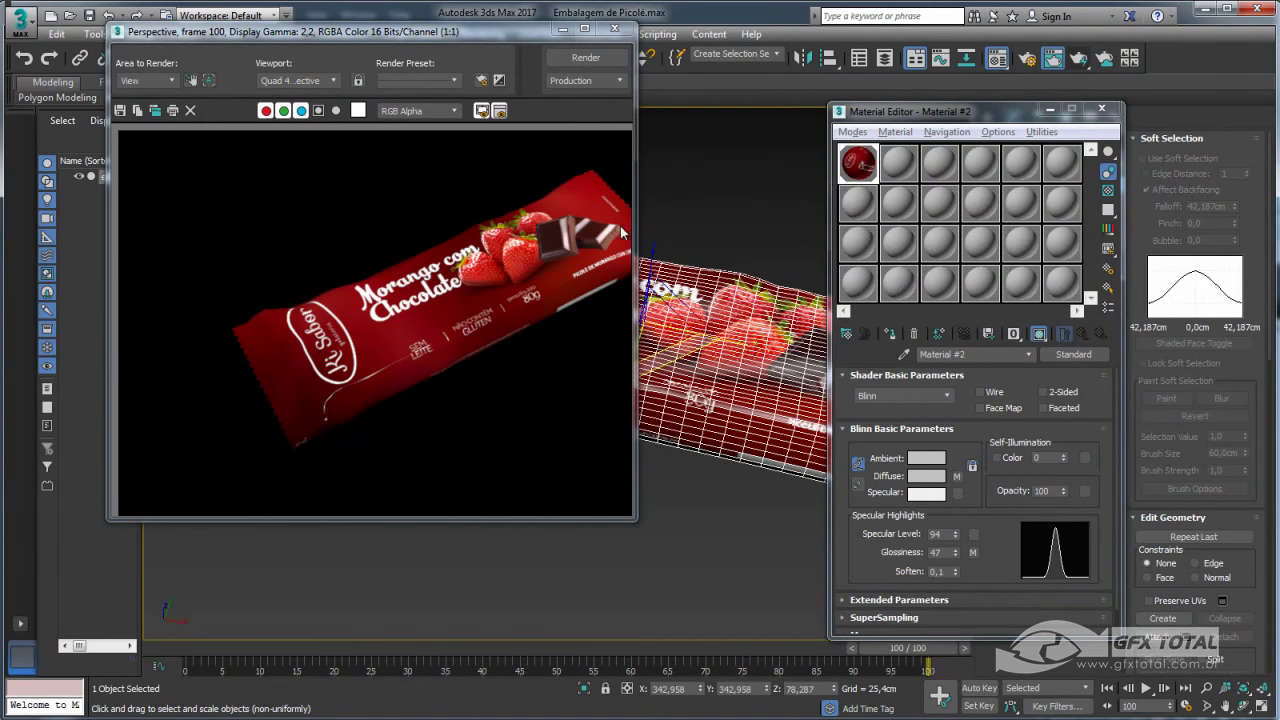
click(600, 62)
alt+middle_drag(650, 120, 615, 158)
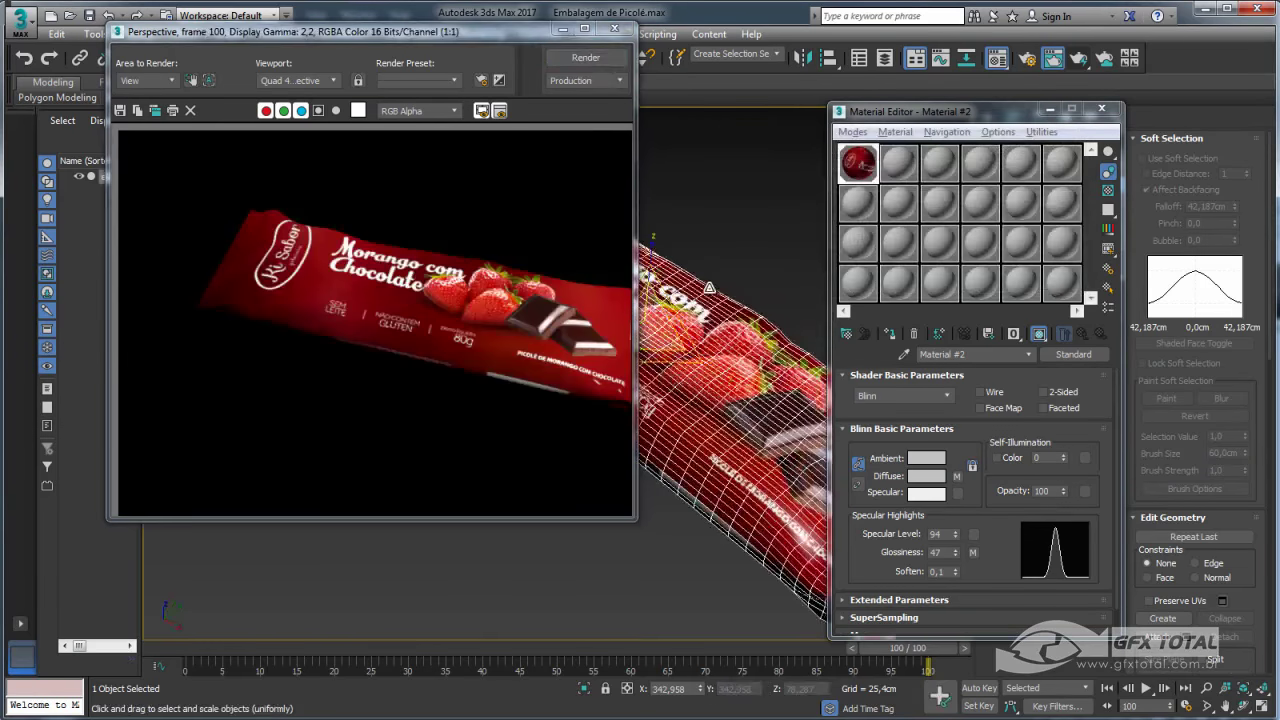
click(598, 61)
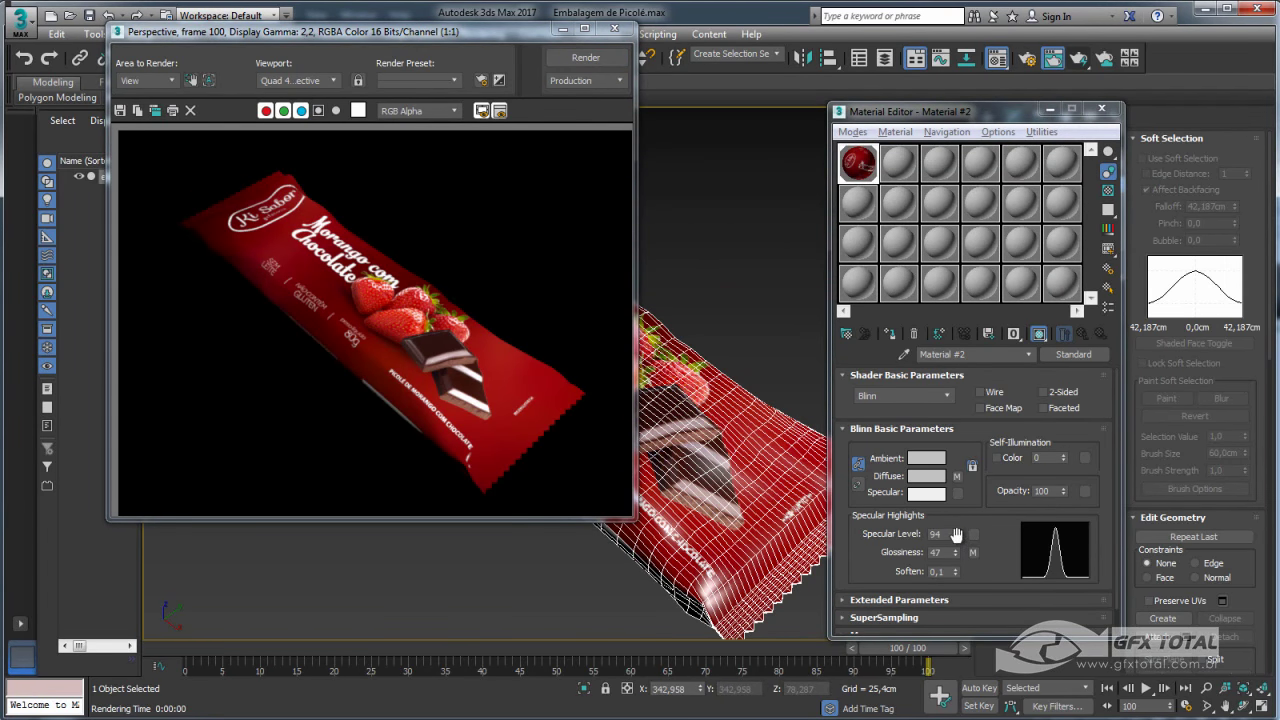
Lower Glossiness to 18 and render the wrapper from several orbited angles
drag(955, 552, 960, 582)
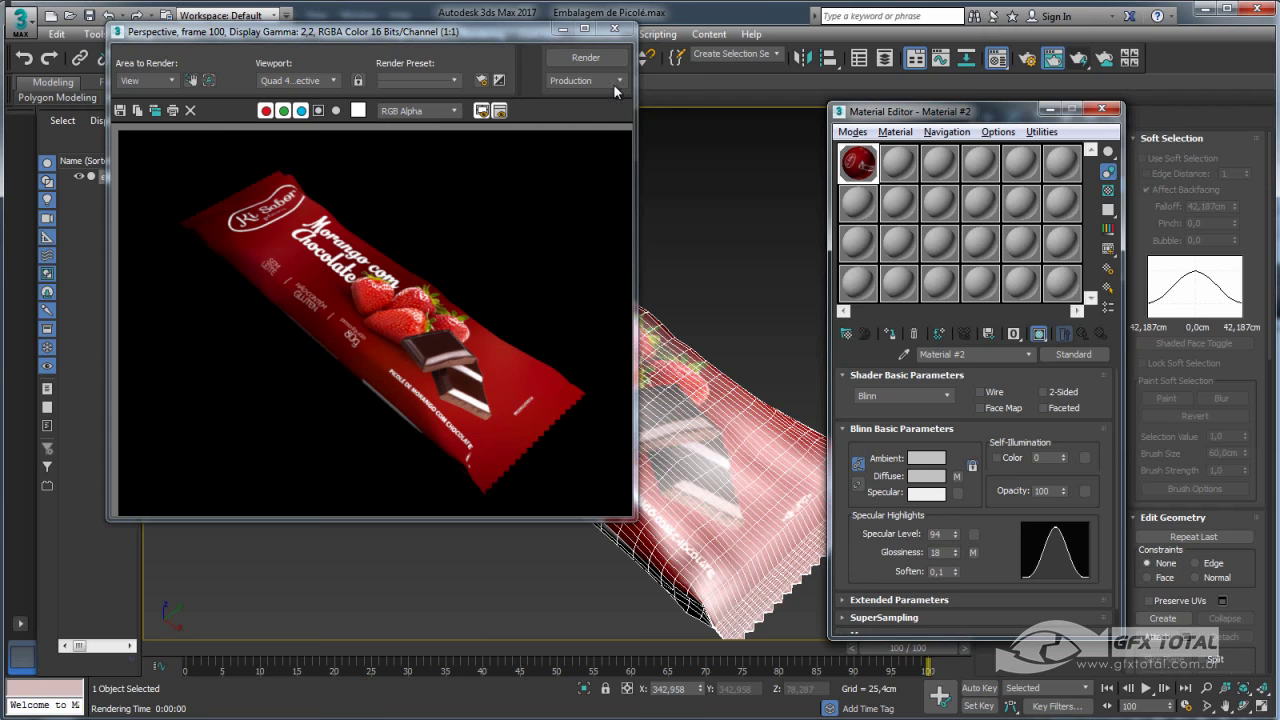
click(598, 60)
mouse_move(746, 342)
alt+middle_down()
mouse_move(712, 300)
mouse_move(706, 318)
alt+middle_up()
click(585, 57)
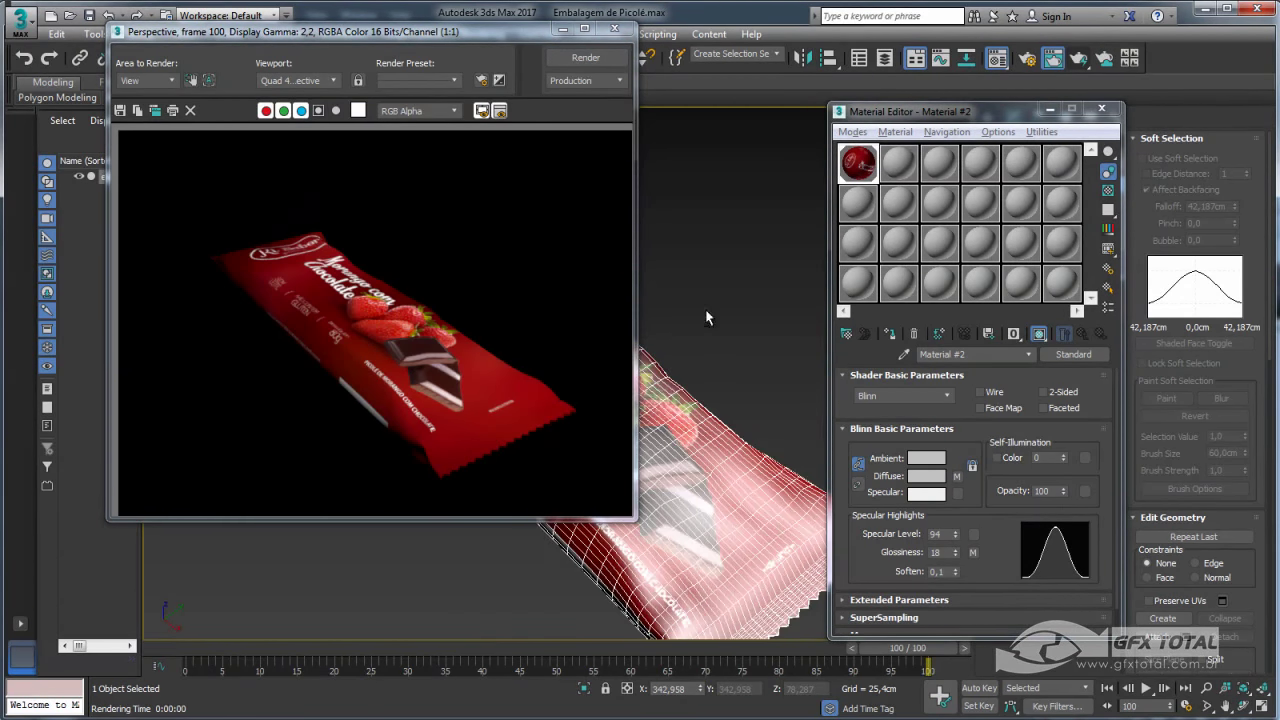
click(592, 55)
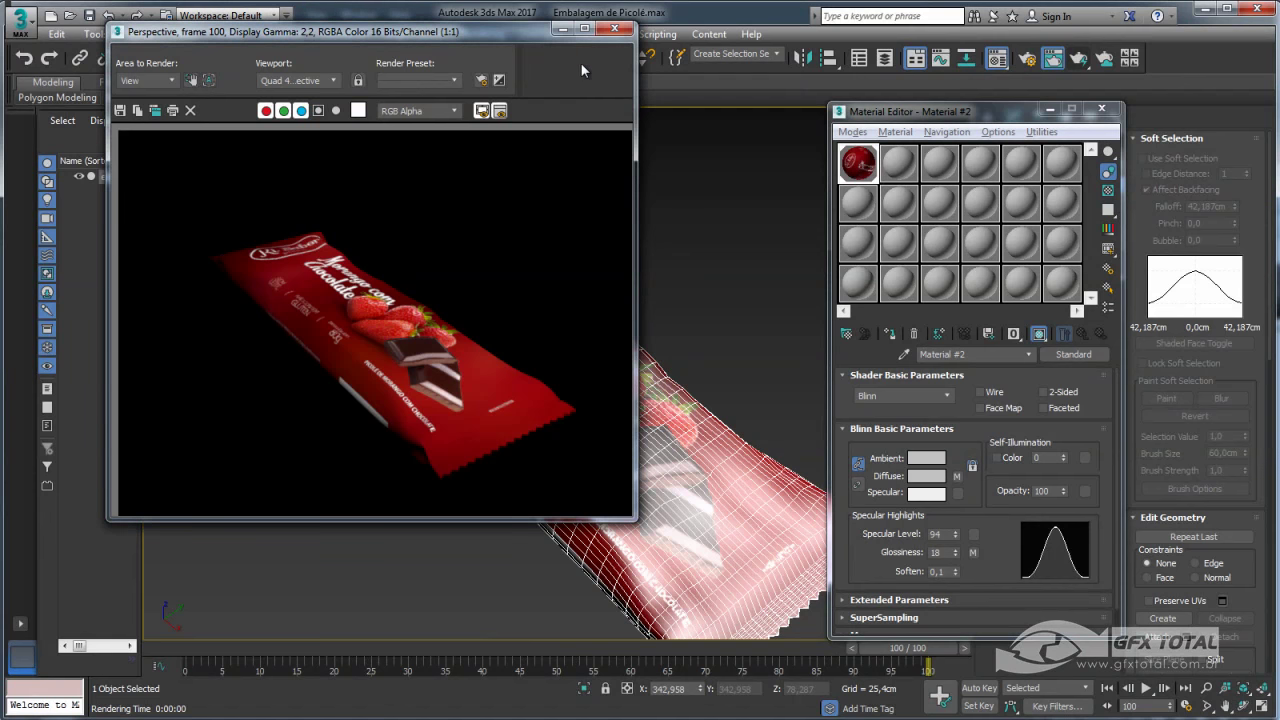
drag(521, 33, 491, 34)
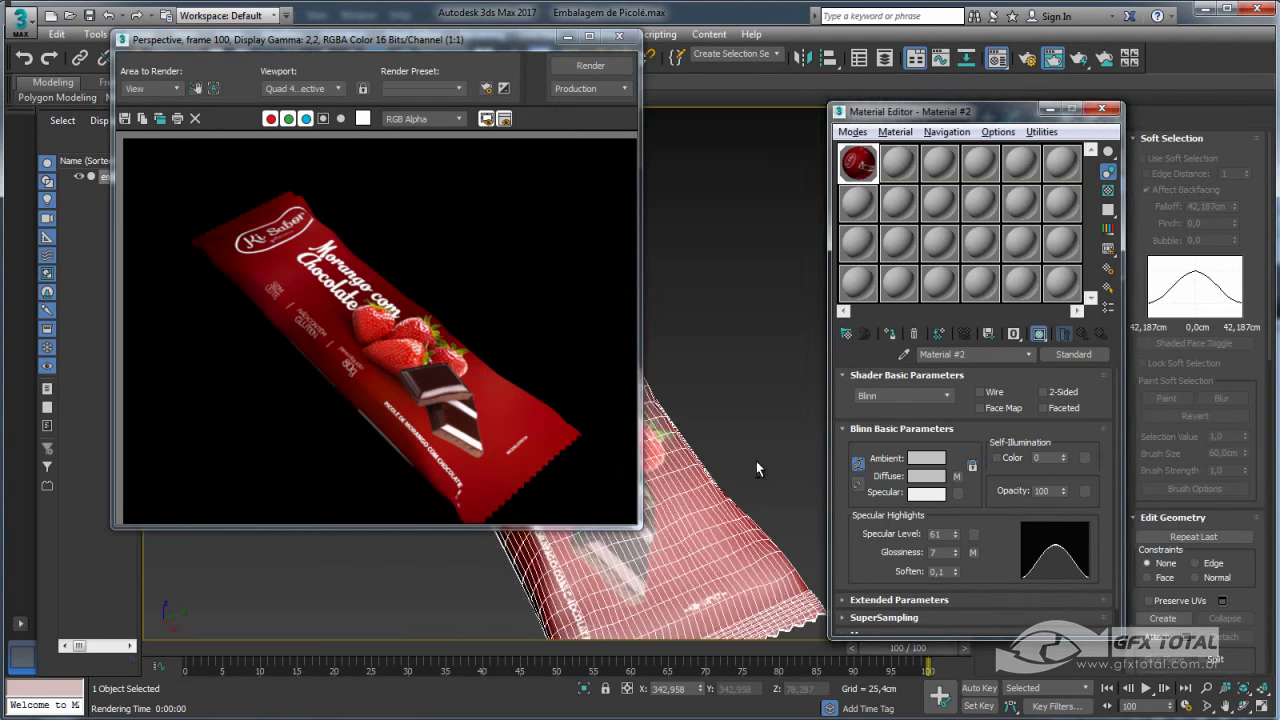
alt+middle_drag(756, 461, 746, 440)
click(598, 66)
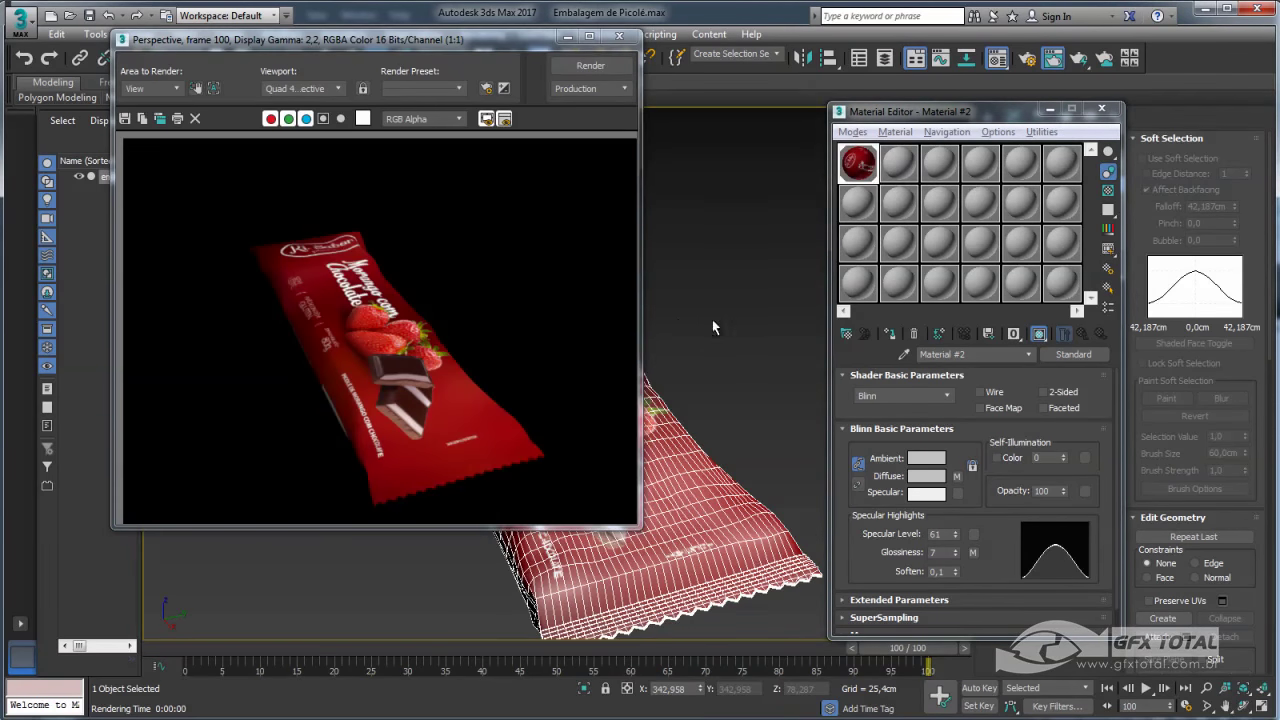
mouse_move(712, 319)
alt+middle_down()
mouse_move(690, 330)
mouse_move(762, 326)
alt+middle_up()
click(599, 66)
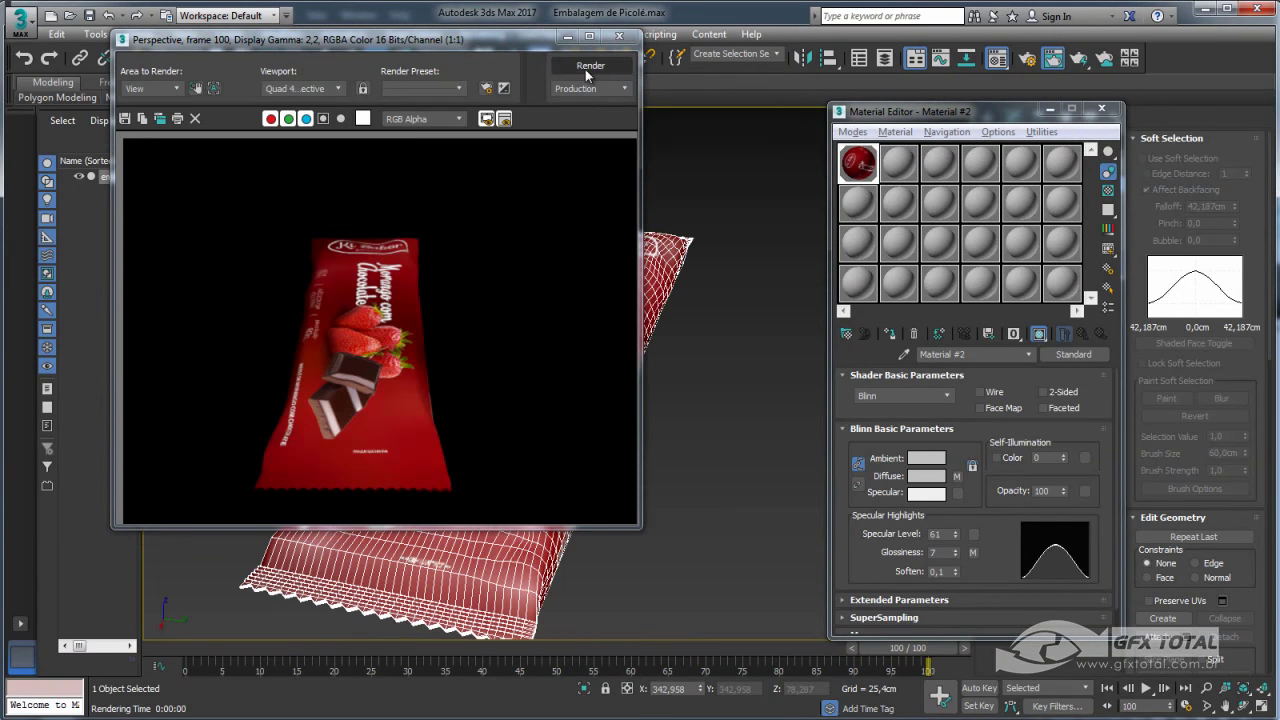
key(shift+q)
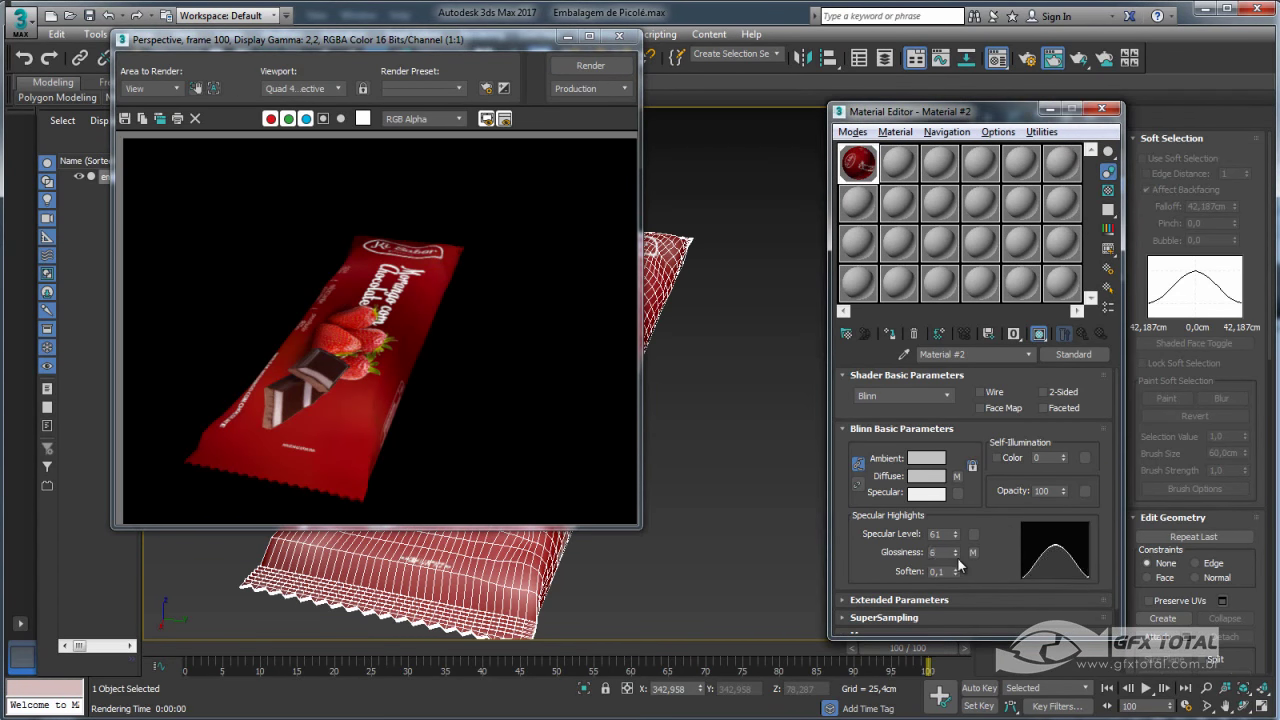
Raise Glossiness to 41 for a tighter highlight
drag(956, 552, 955, 537)
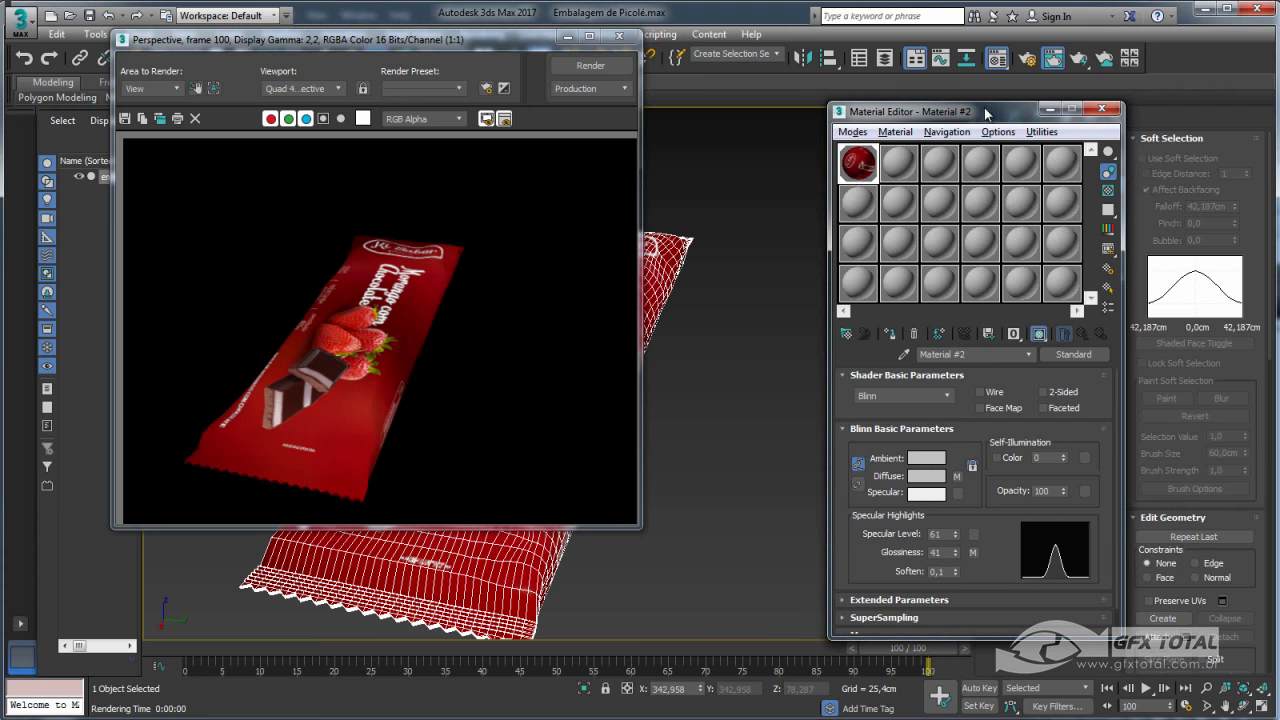
scroll(993, 575, down, 1)
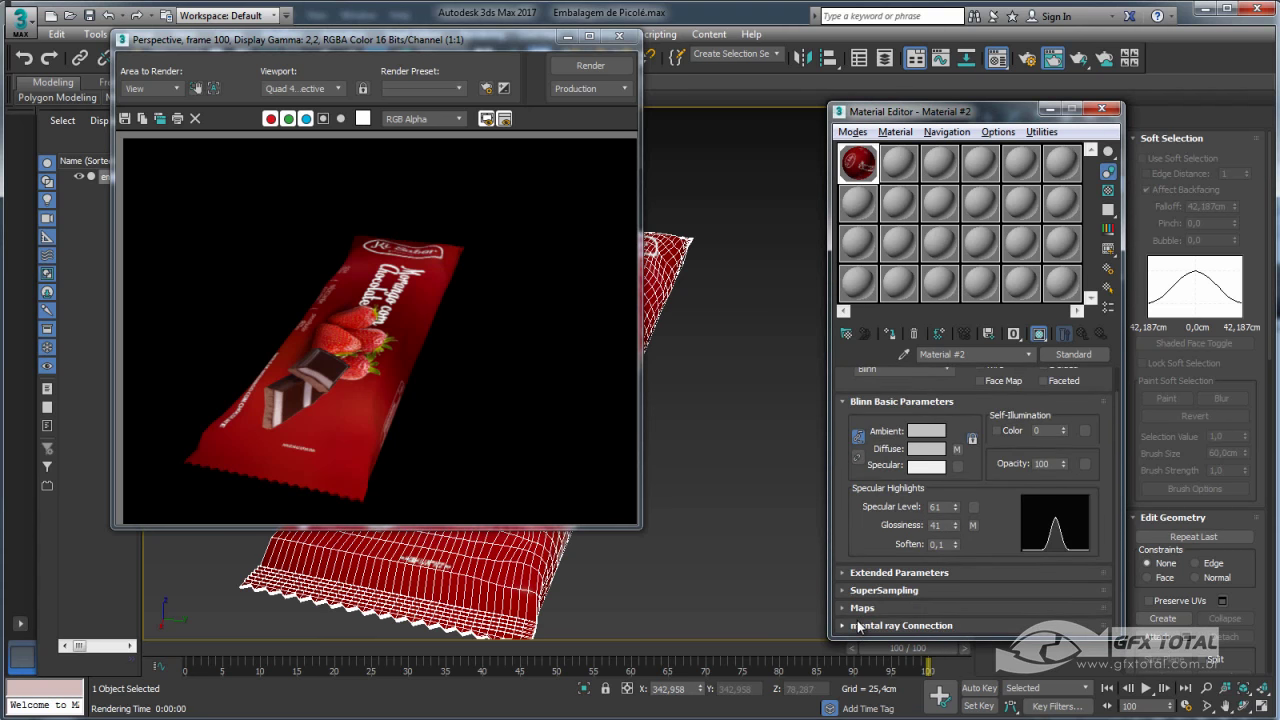
click(848, 624)
scroll(850, 389, up, 8)
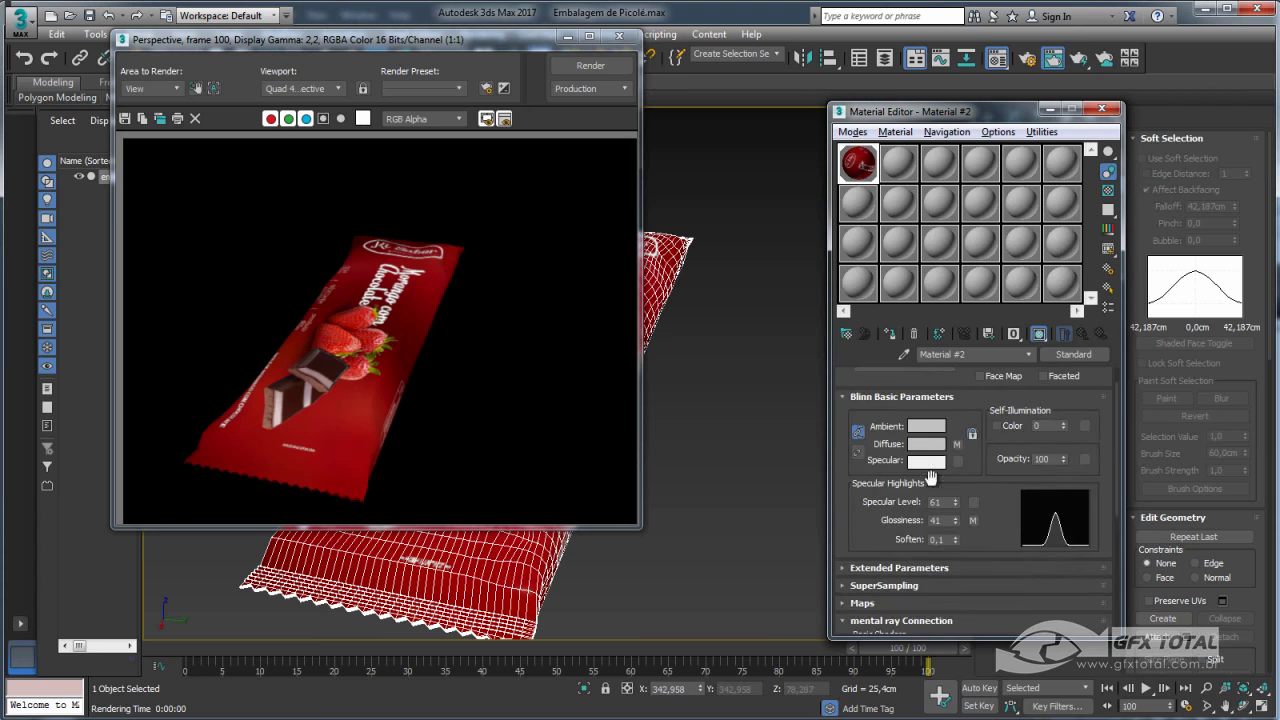
click(972, 520)
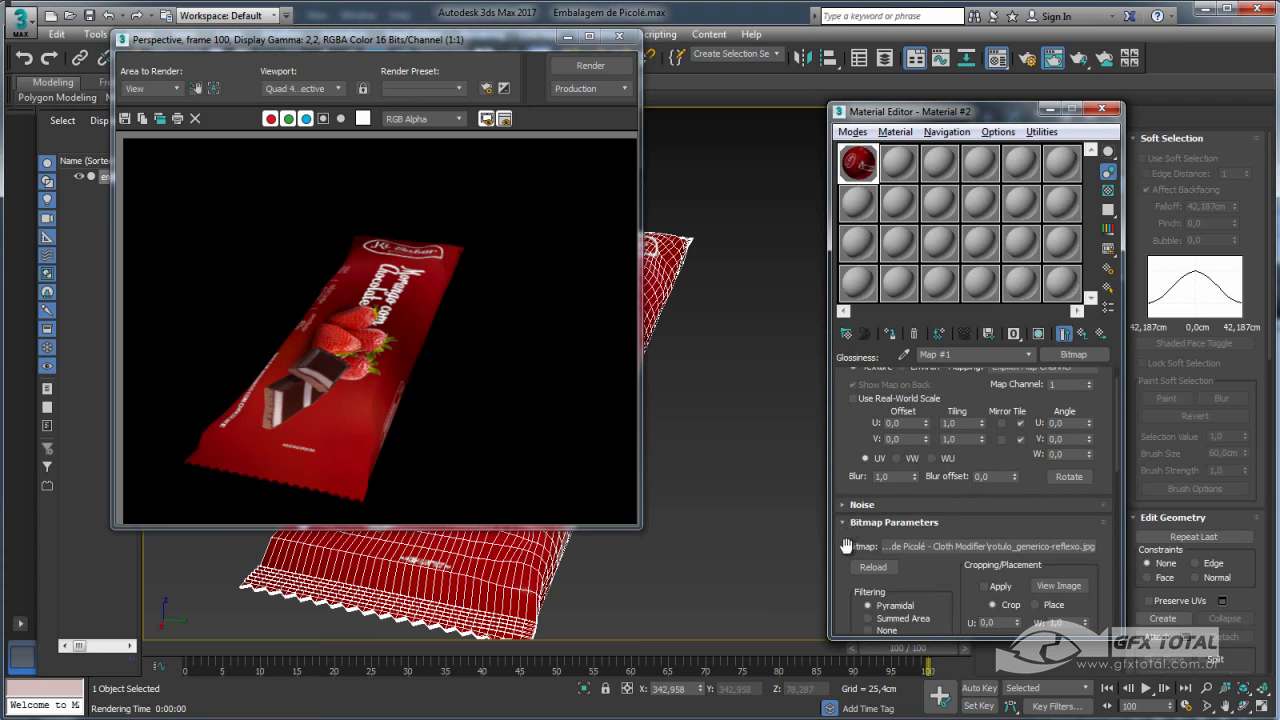
Turn off Invert on the glossiness bitmap and return to the parent material
scroll(846, 545, down, 10)
click(859, 480)
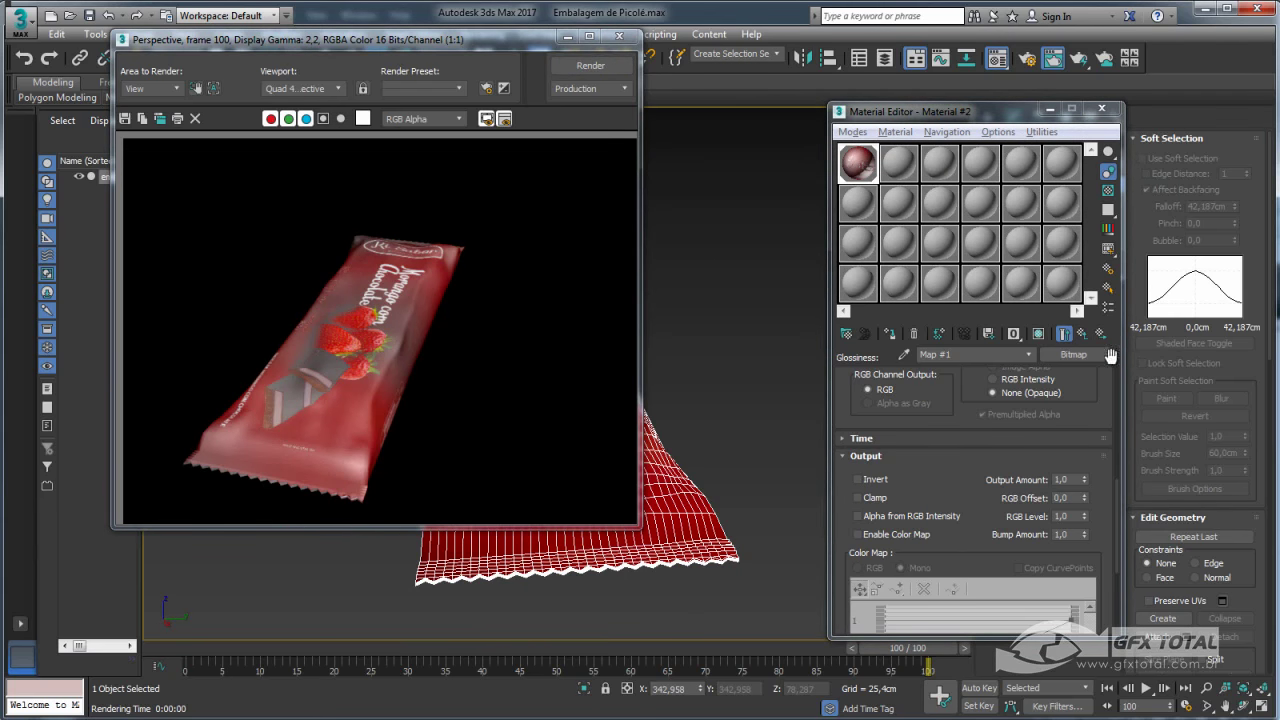
click(1082, 333)
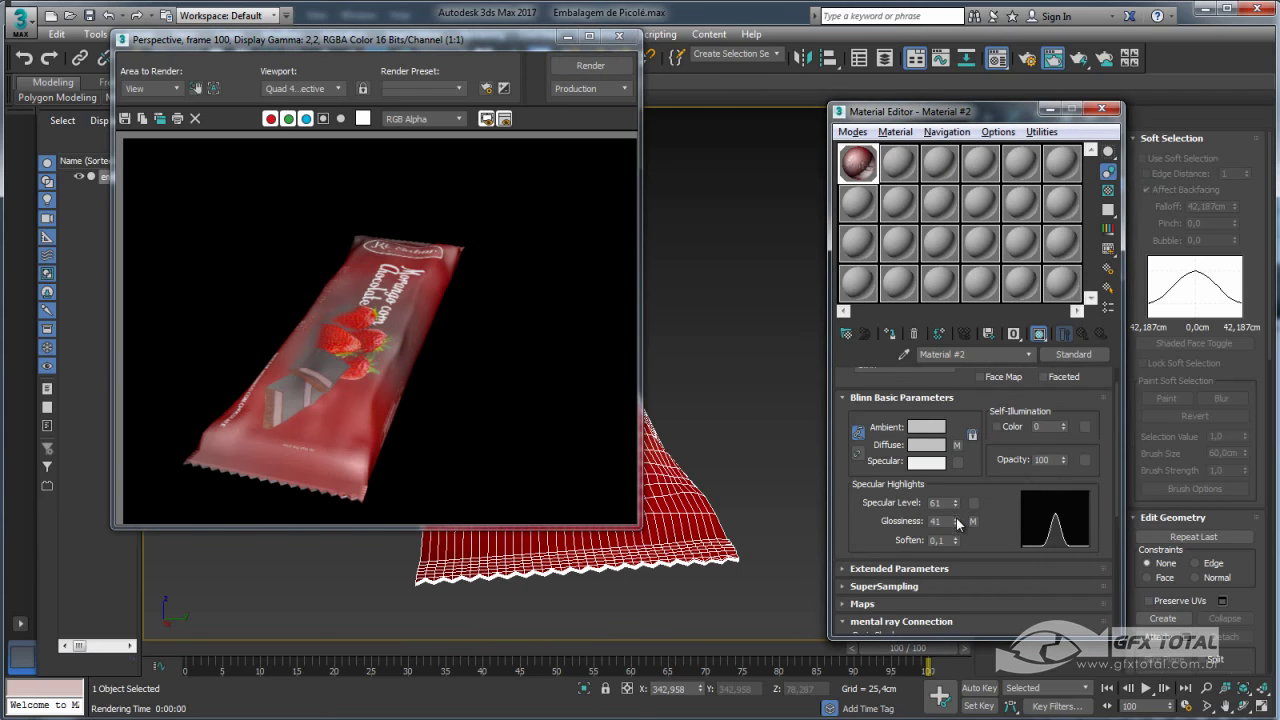
Lower Glossiness to 29 and copy the Glossiness map onto the Specular slot
mouse_move(955, 523)
mouse_down()
mouse_move(955, 492)
mouse_move(913, 503)
mouse_up()
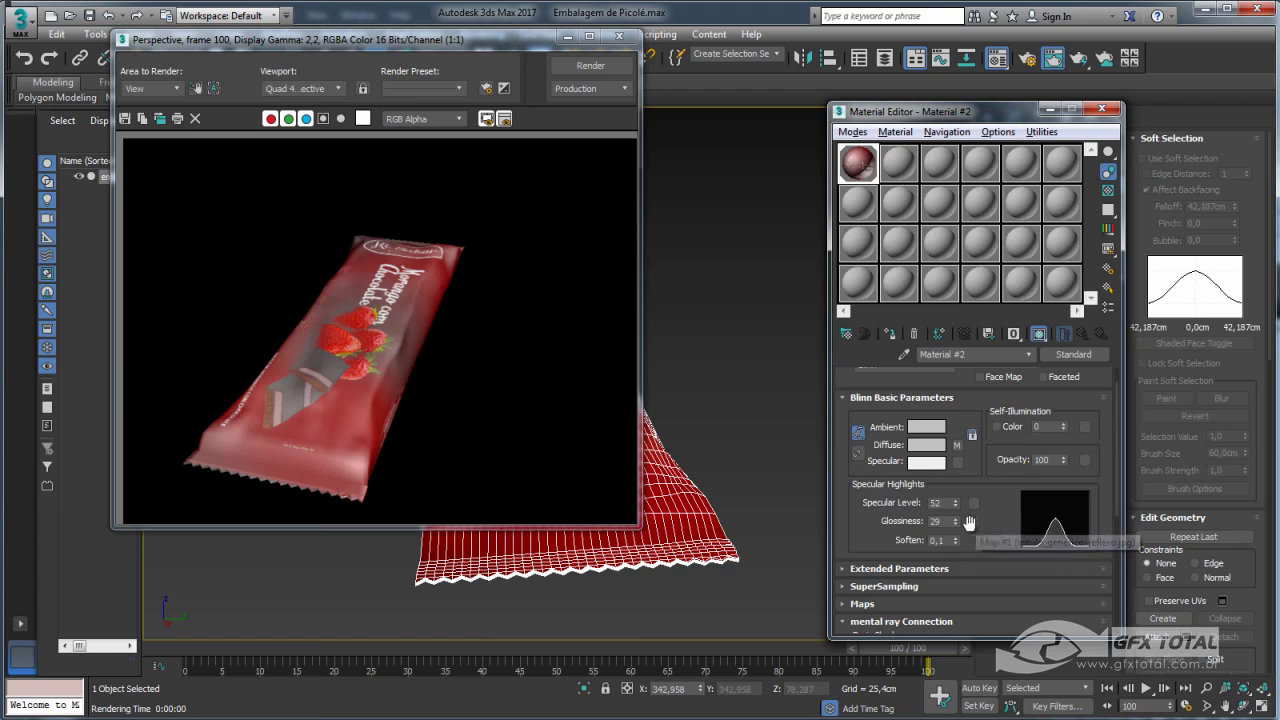
drag(975, 528, 958, 463)
click(942, 428)
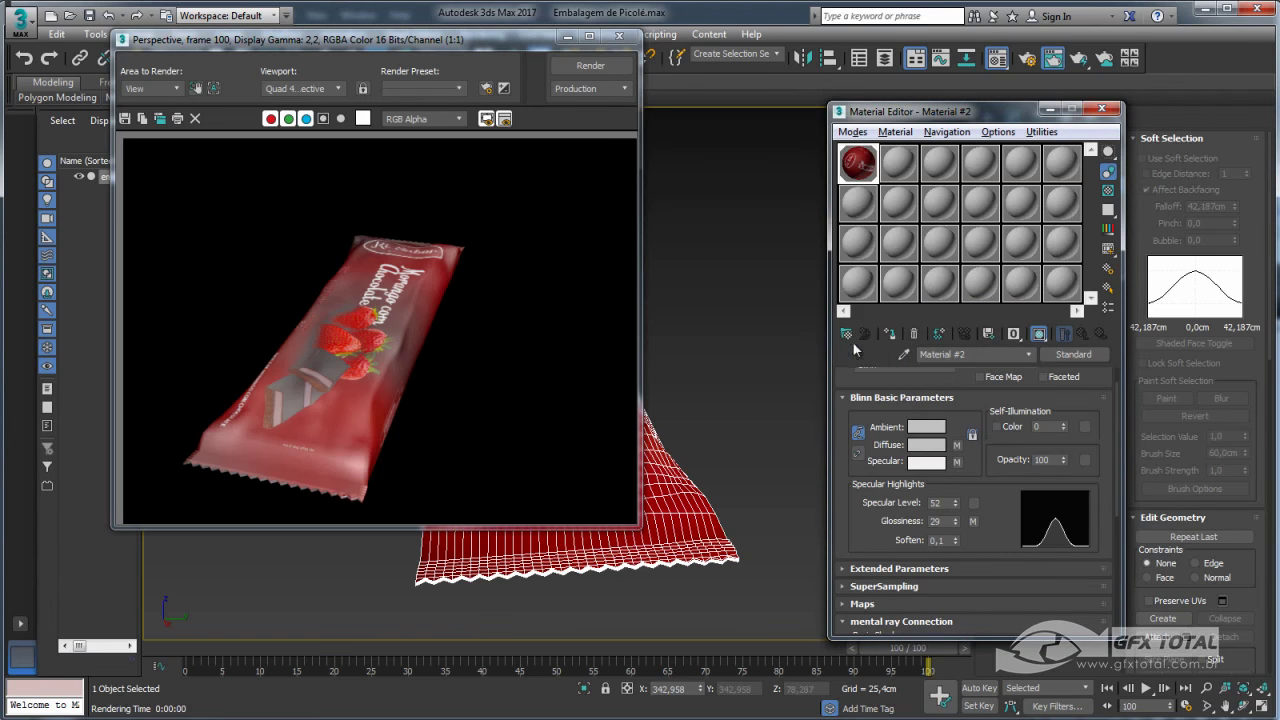
Re-render the wrapper from a few orbited angles to check the new highlight
click(605, 62)
mouse_move(719, 337)
alt+middle_down()
mouse_move(735, 380)
mouse_move(775, 362)
alt+middle_up()
click(588, 73)
click(589, 66)
click(604, 70)
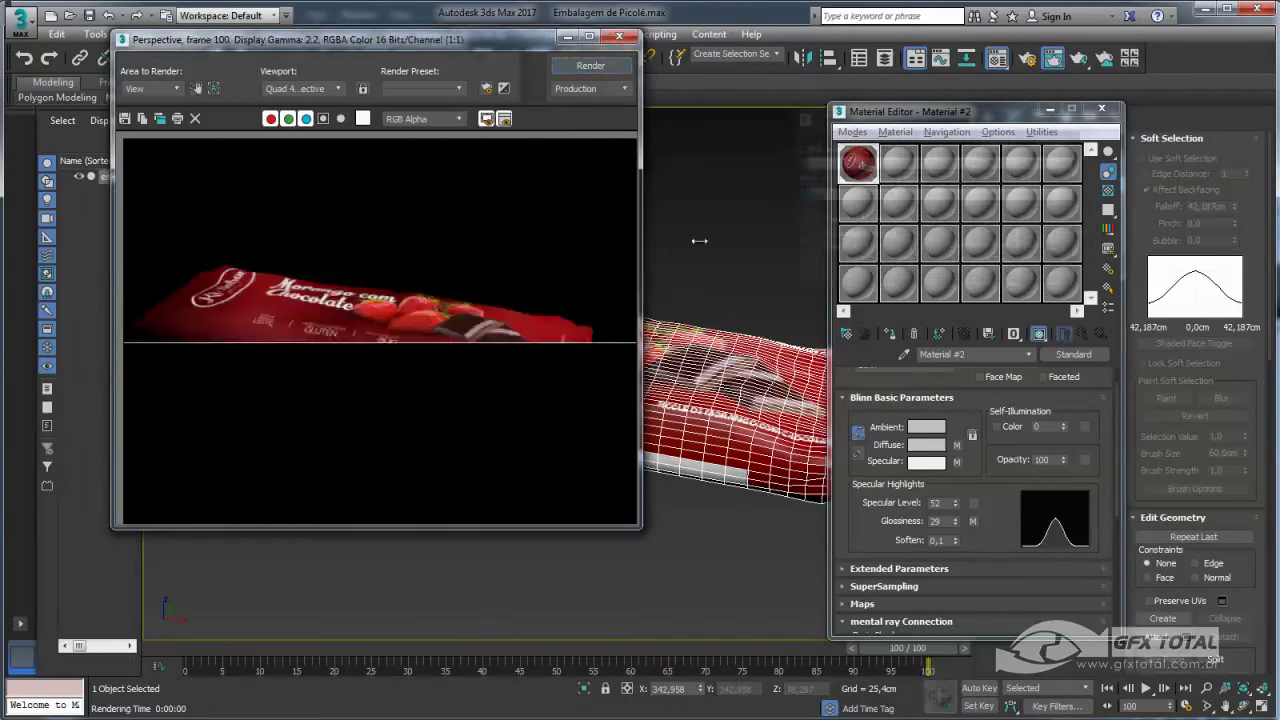
Make the second material sample slot active and orbit the wrapper to a more frontal view
click(621, 38)
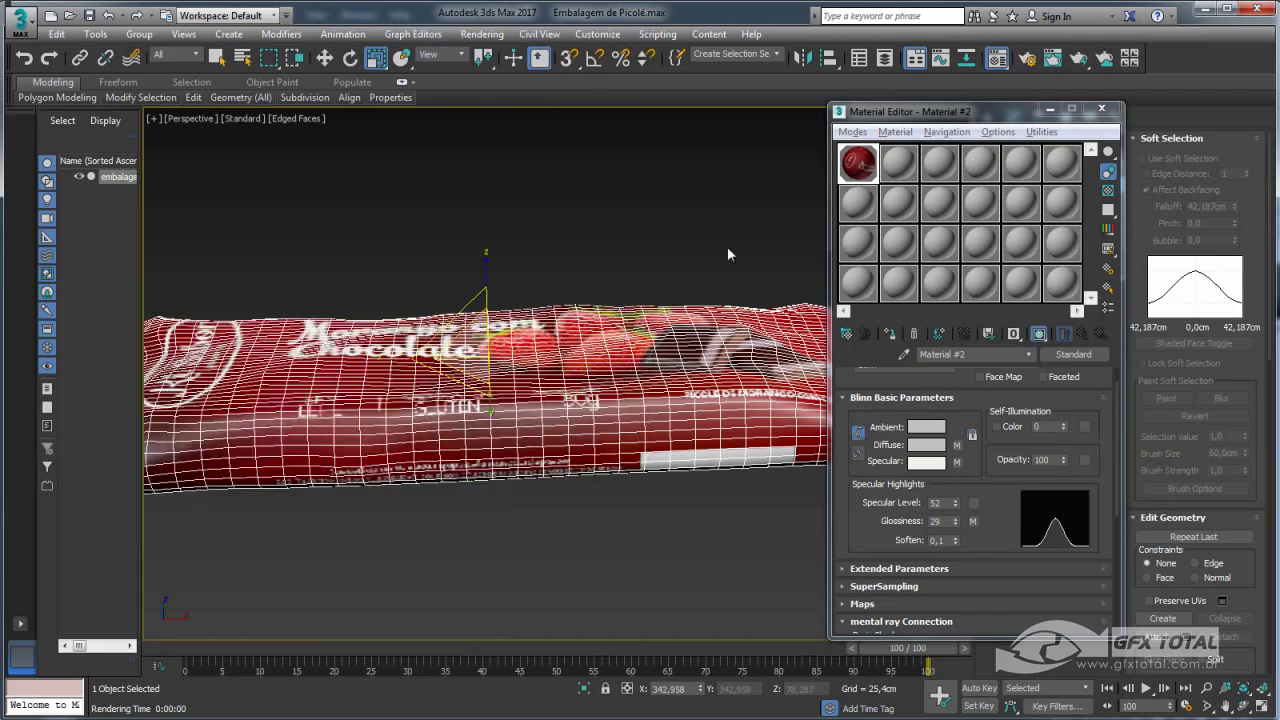
mouse_move(727, 246)
alt+middle_down()
mouse_move(591, 294)
mouse_move(790, 173)
alt+middle_up()
click(898, 165)
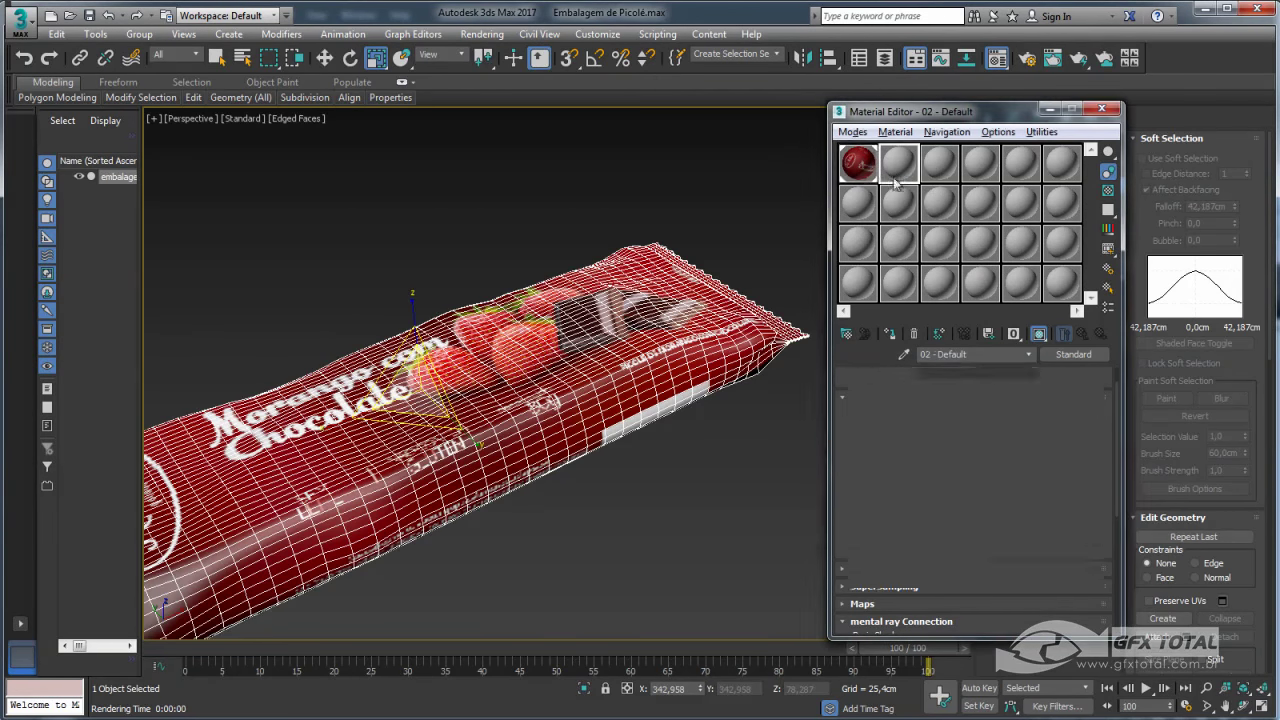
right_click(897, 163)
click(898, 174)
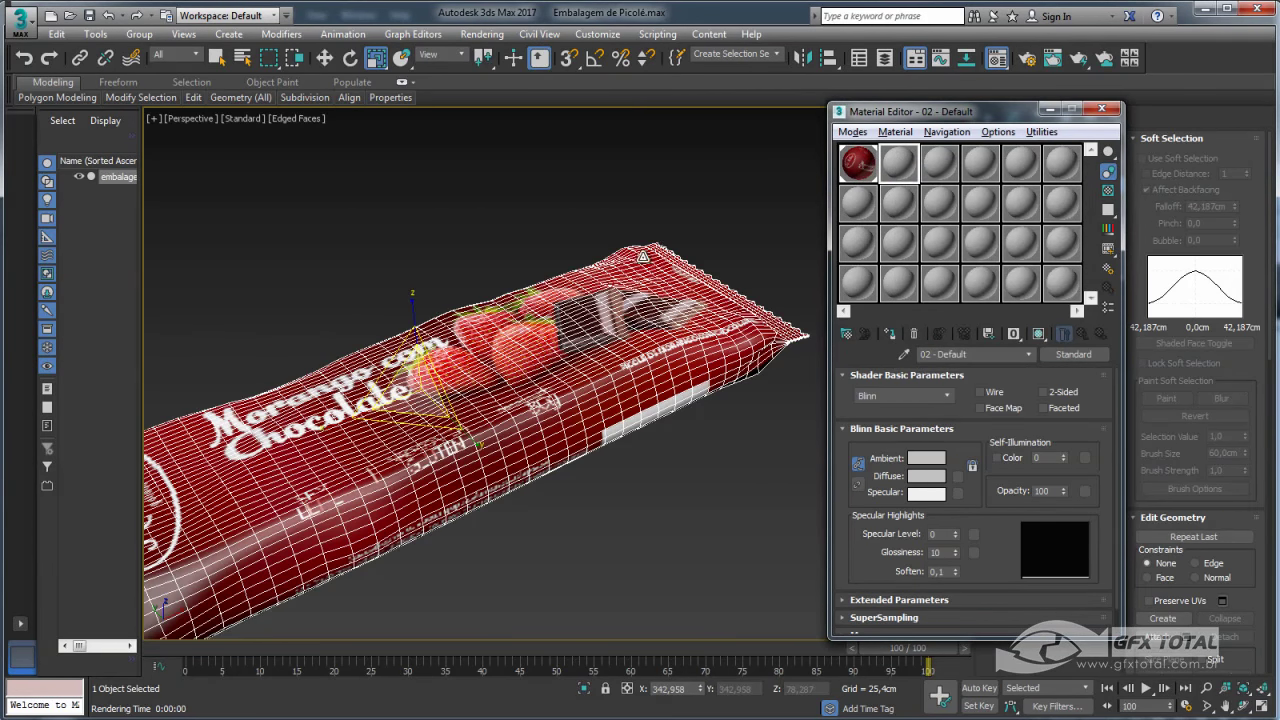
alt+middle_drag(700, 300, 760, 250)
scroll(726, 204, down, 5)
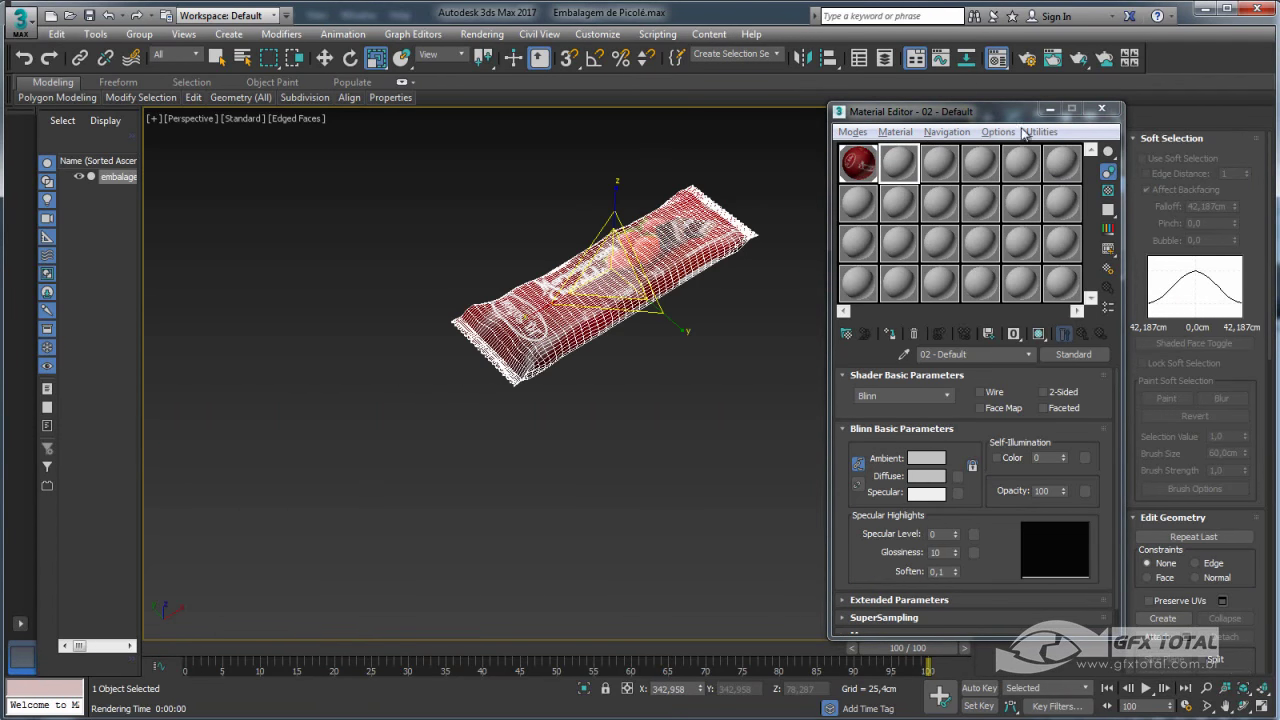
Re-render the wrapper from the current view, close the frame window, and open Render Setup
click(1053, 59)
click(569, 40)
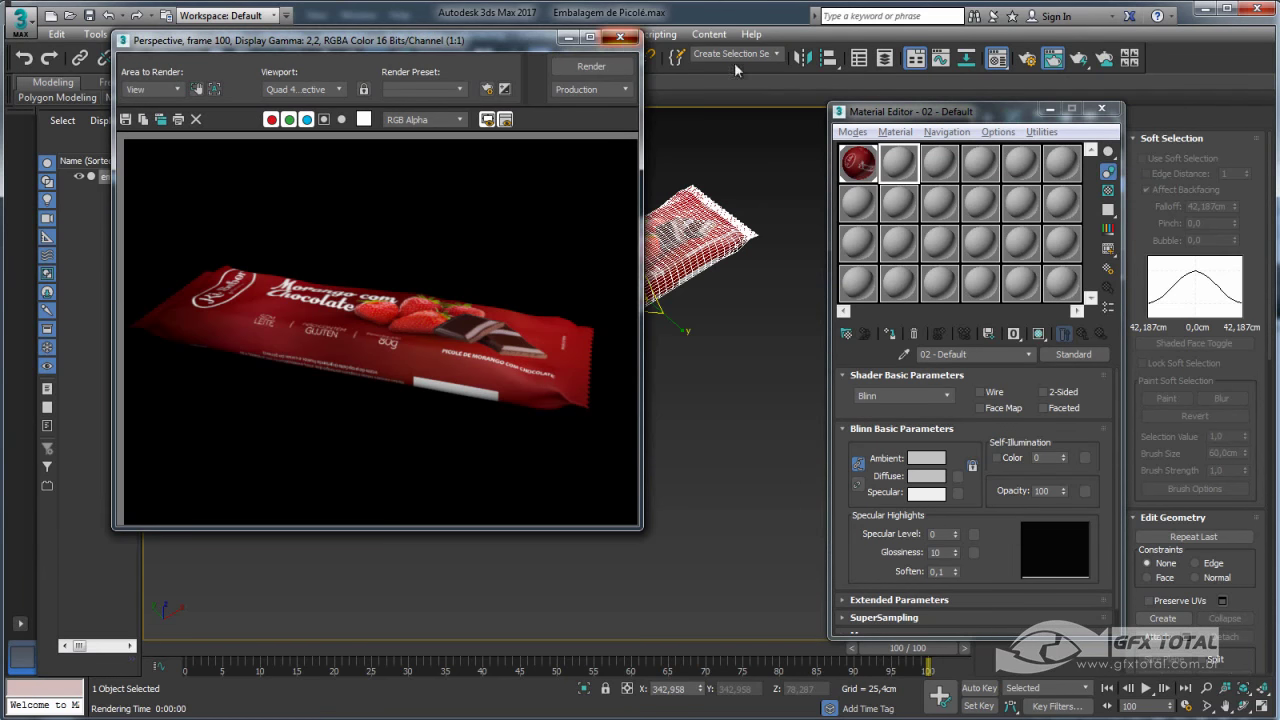
click(1078, 59)
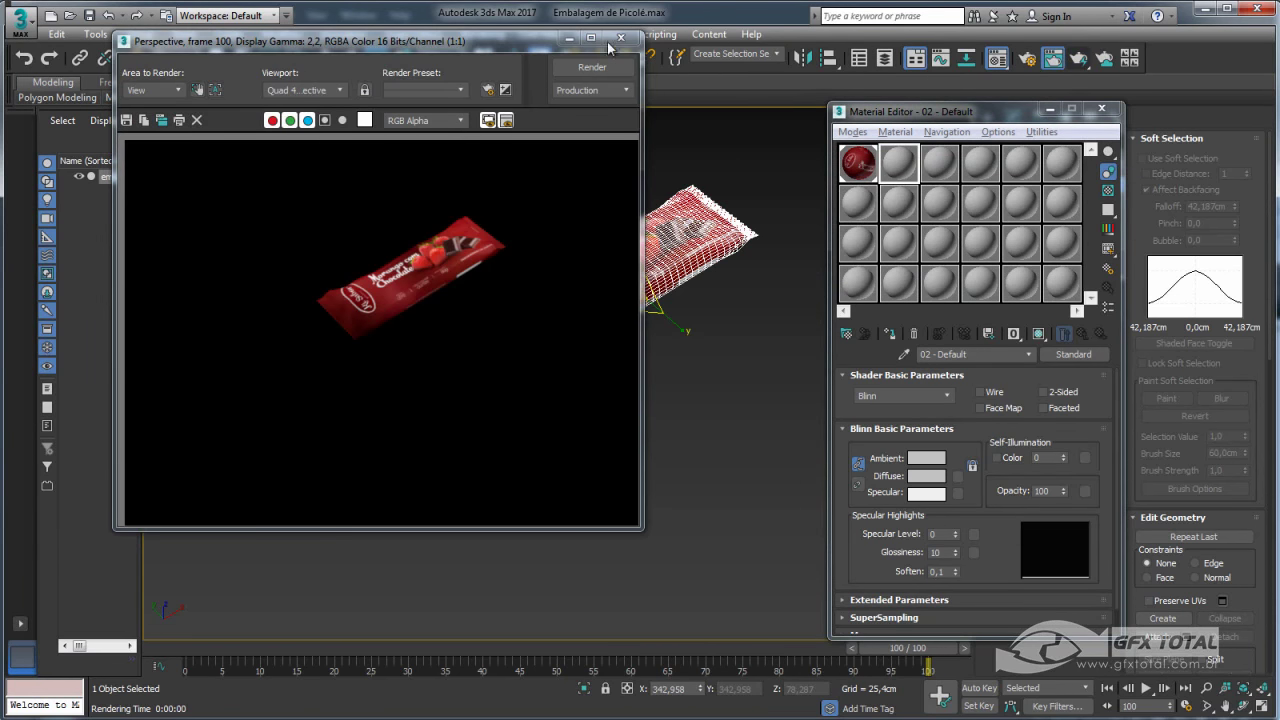
click(620, 38)
click(1081, 60)
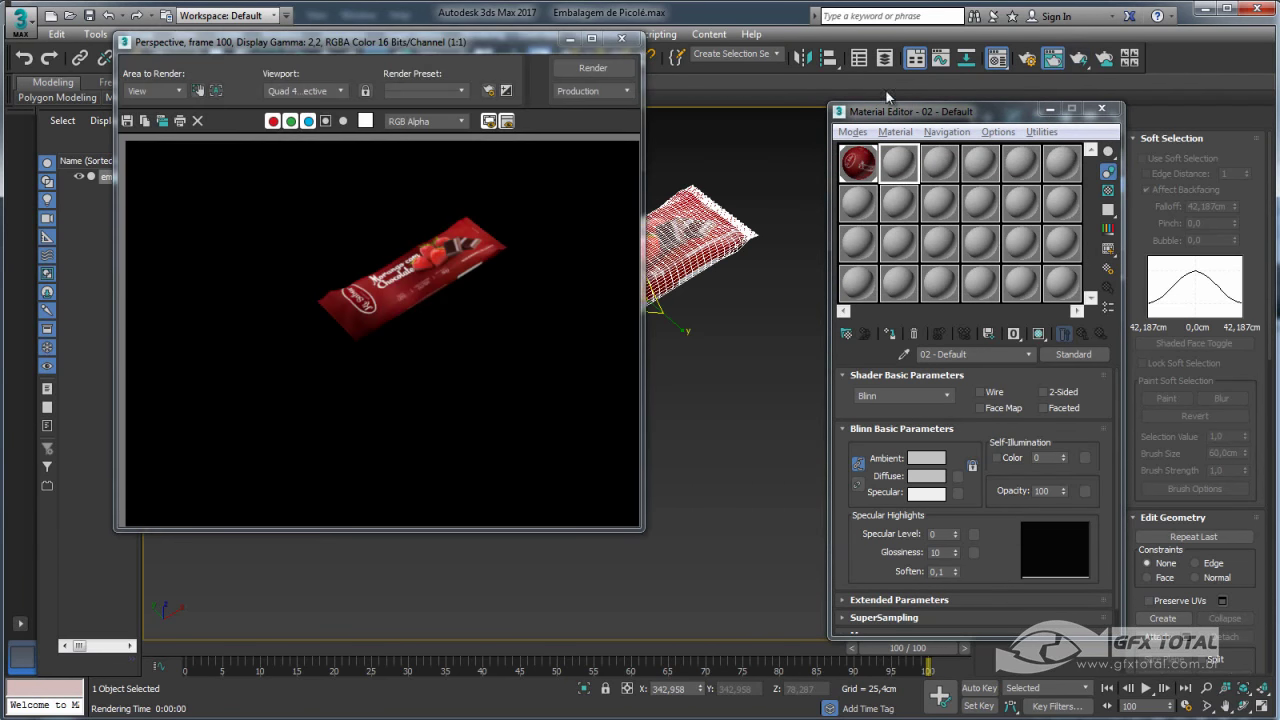
click(621, 38)
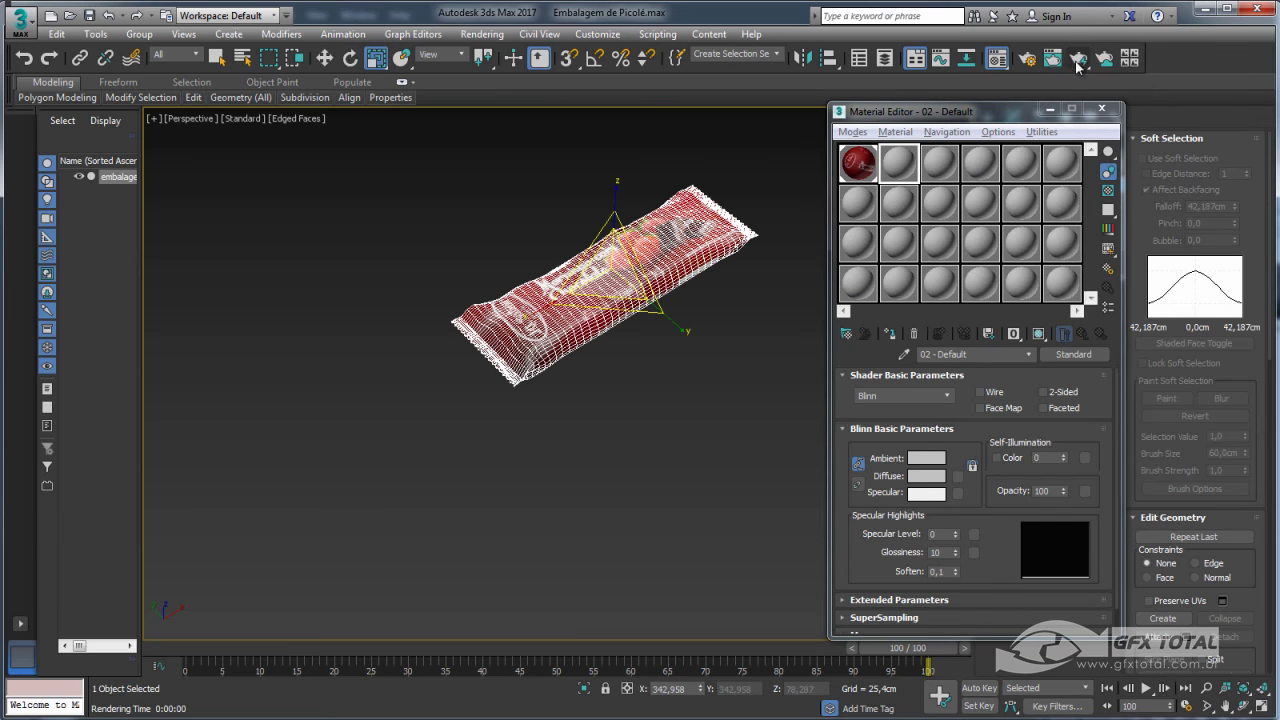
click(1036, 61)
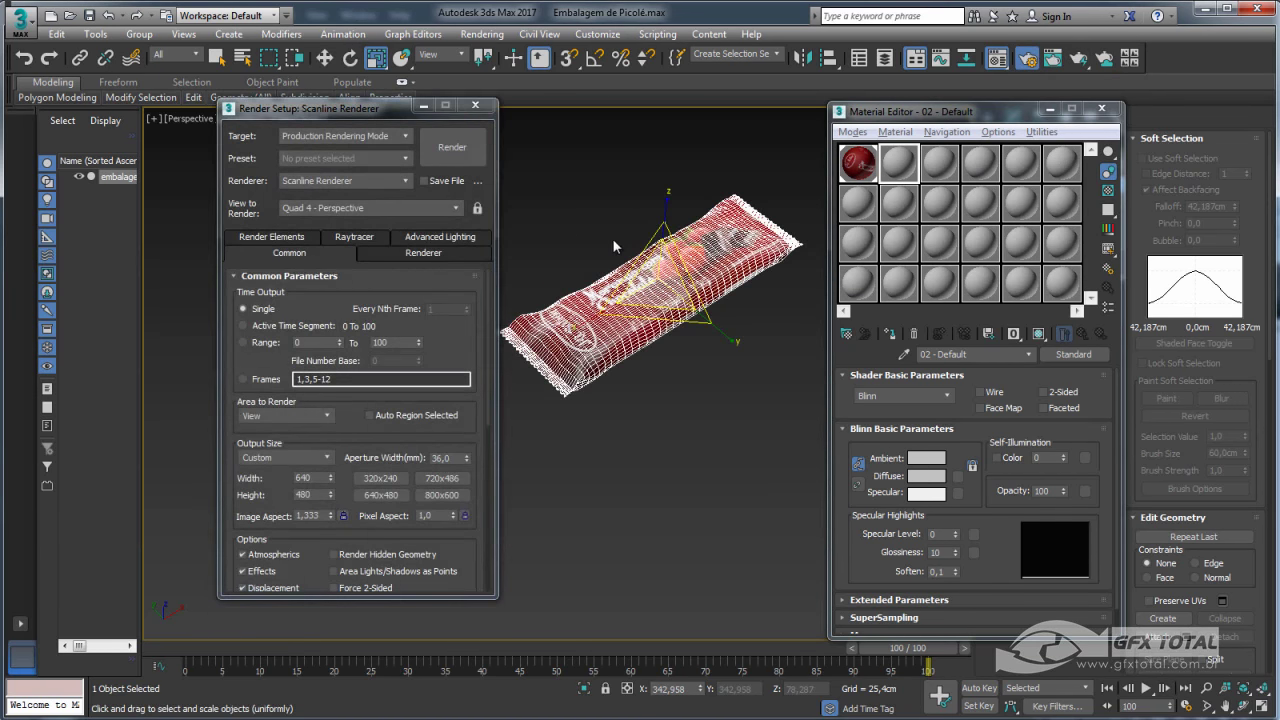
Set the production renderer to NVIDIA iray
click(404, 178)
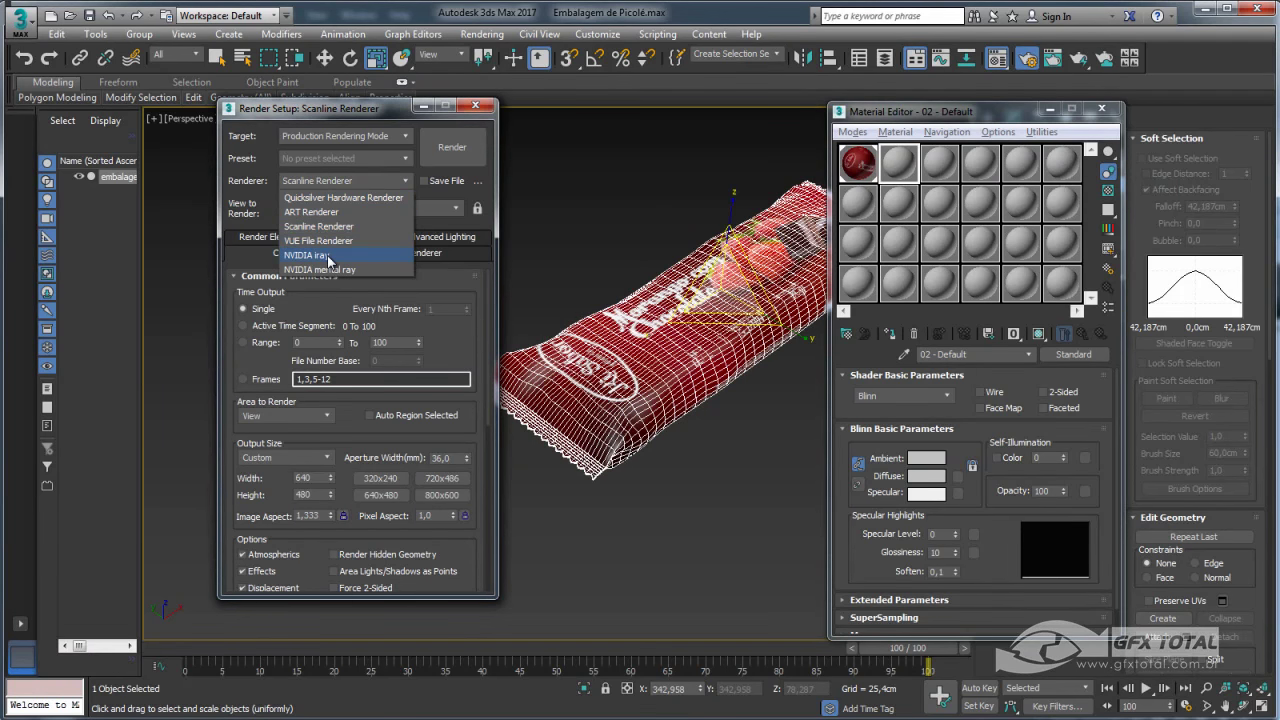
key(Escape)
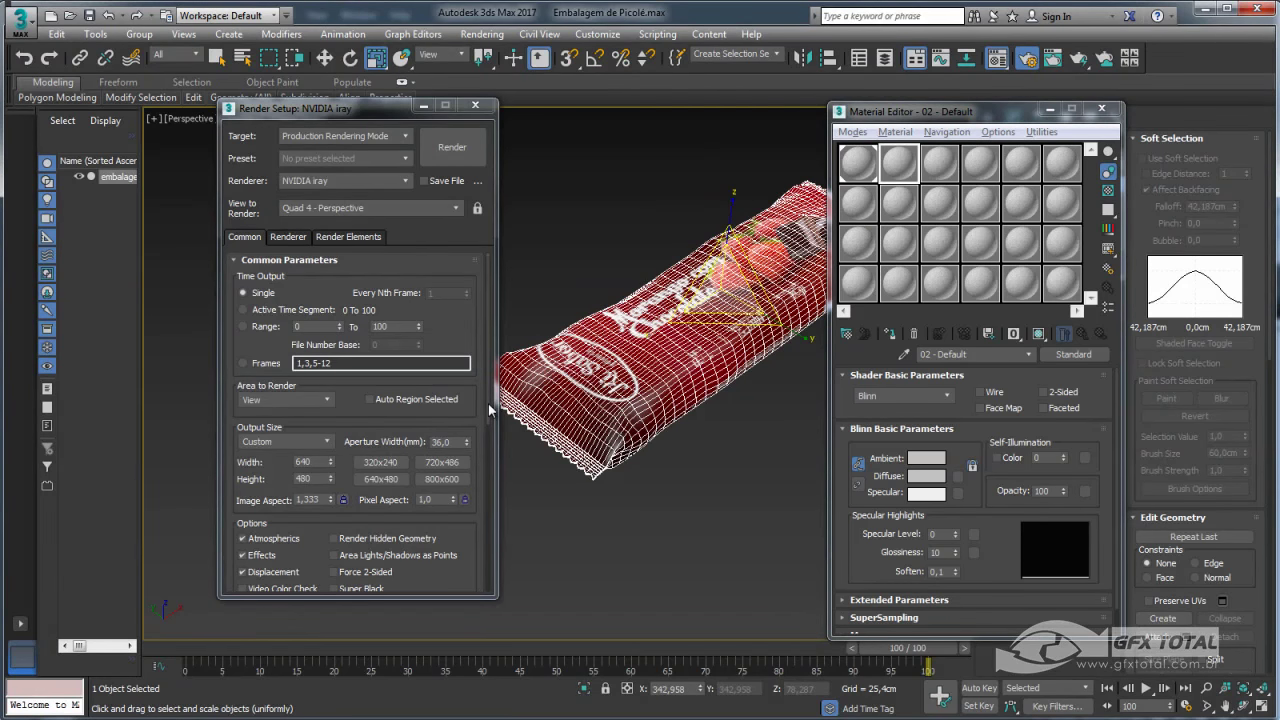
drag(488, 403, 479, 610)
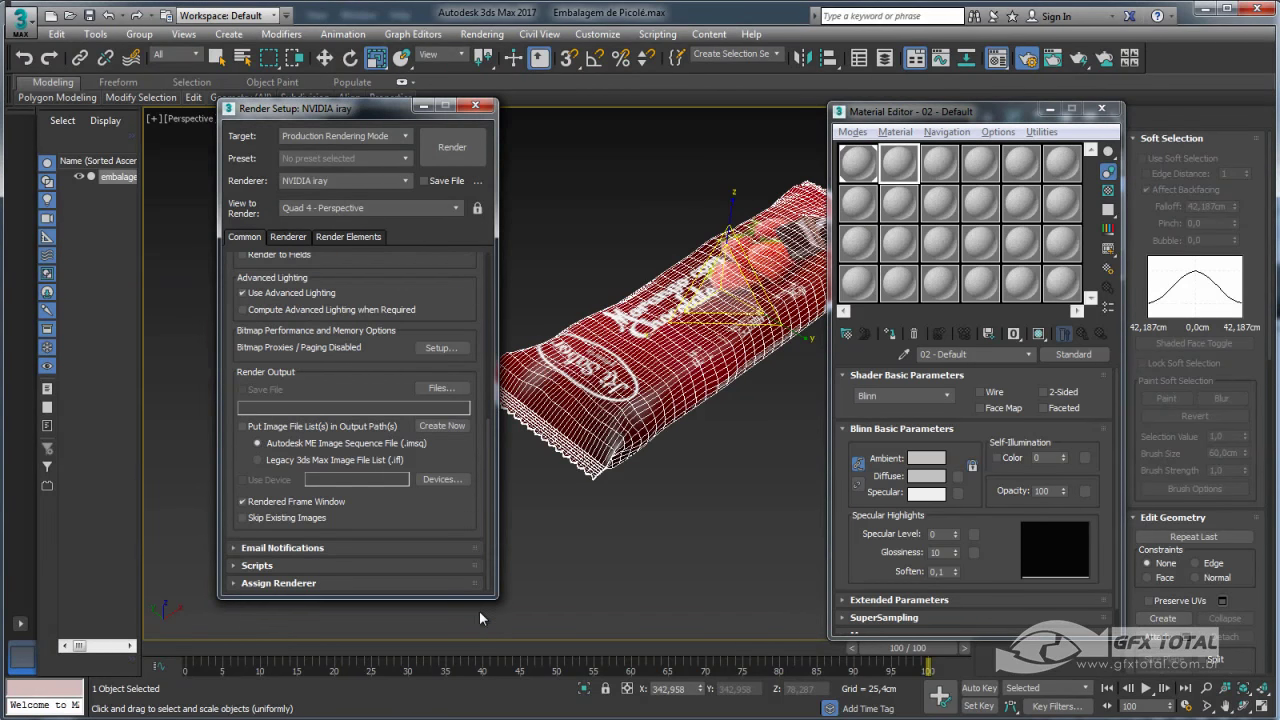
Assign NVIDIA mental ray to ActiveShade and to the unlocked Material Editor, then close Render Setup
click(282, 585)
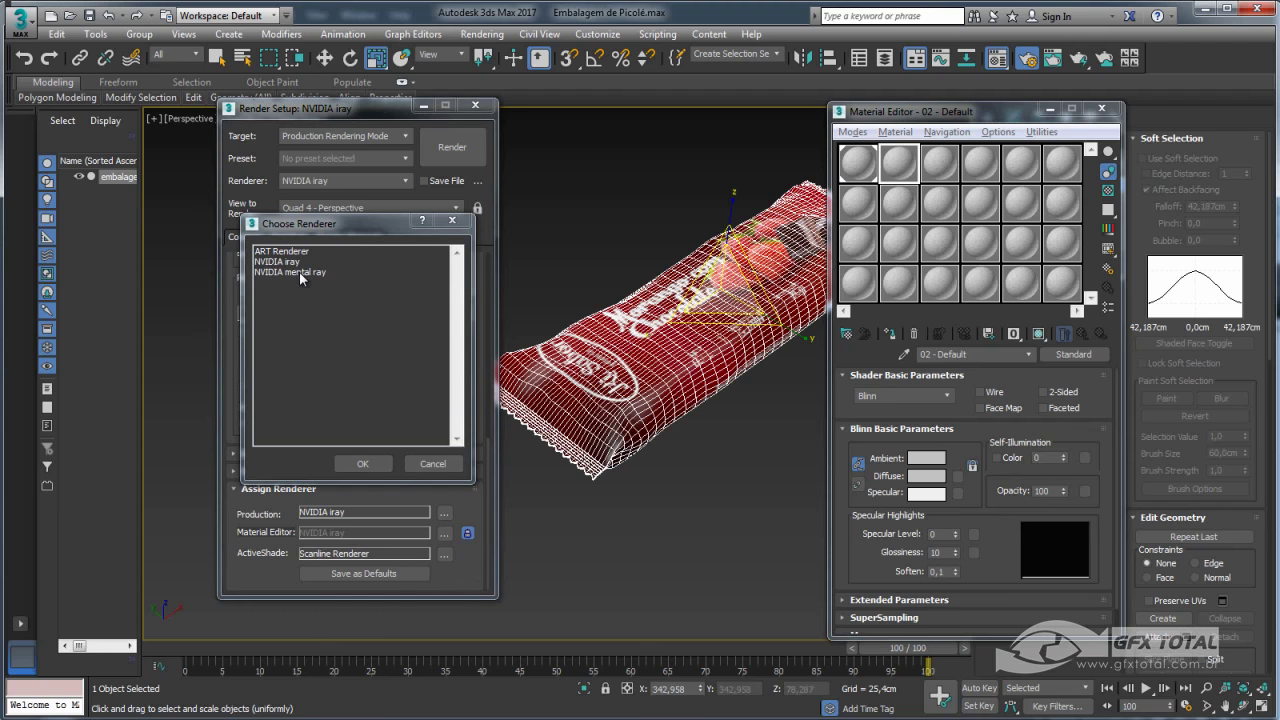
double_click(299, 271)
click(469, 535)
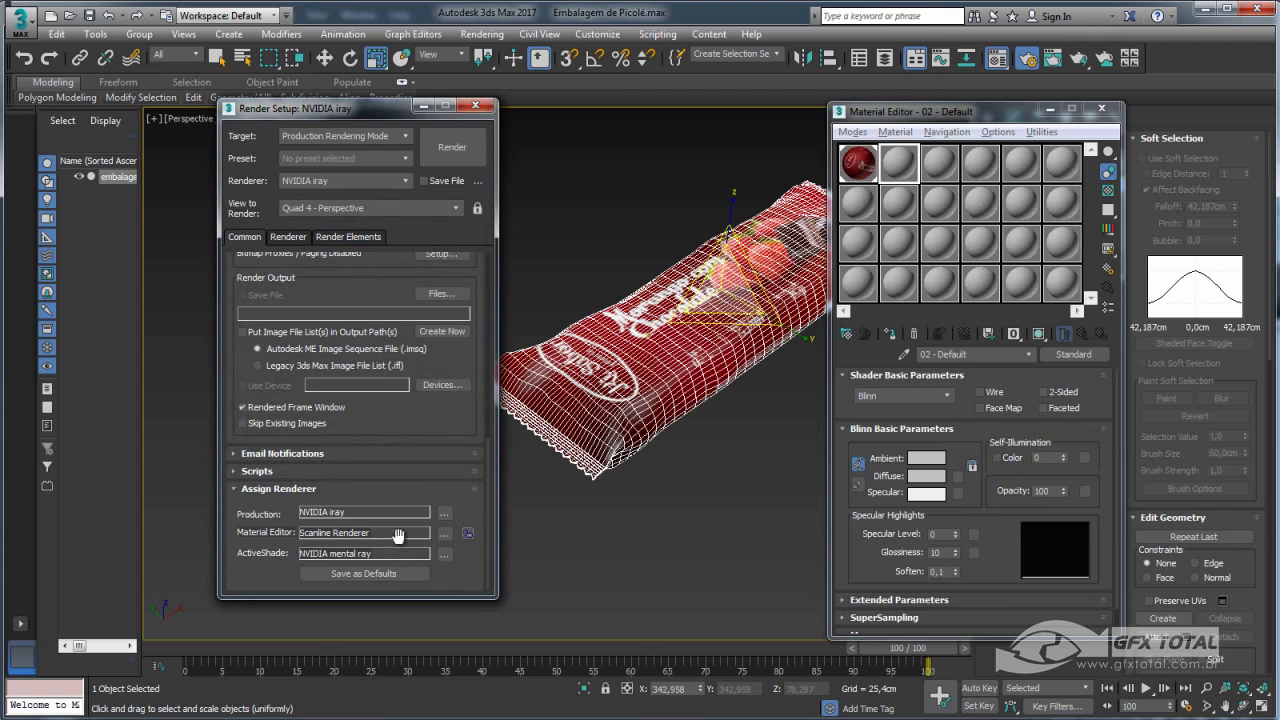
click(444, 533)
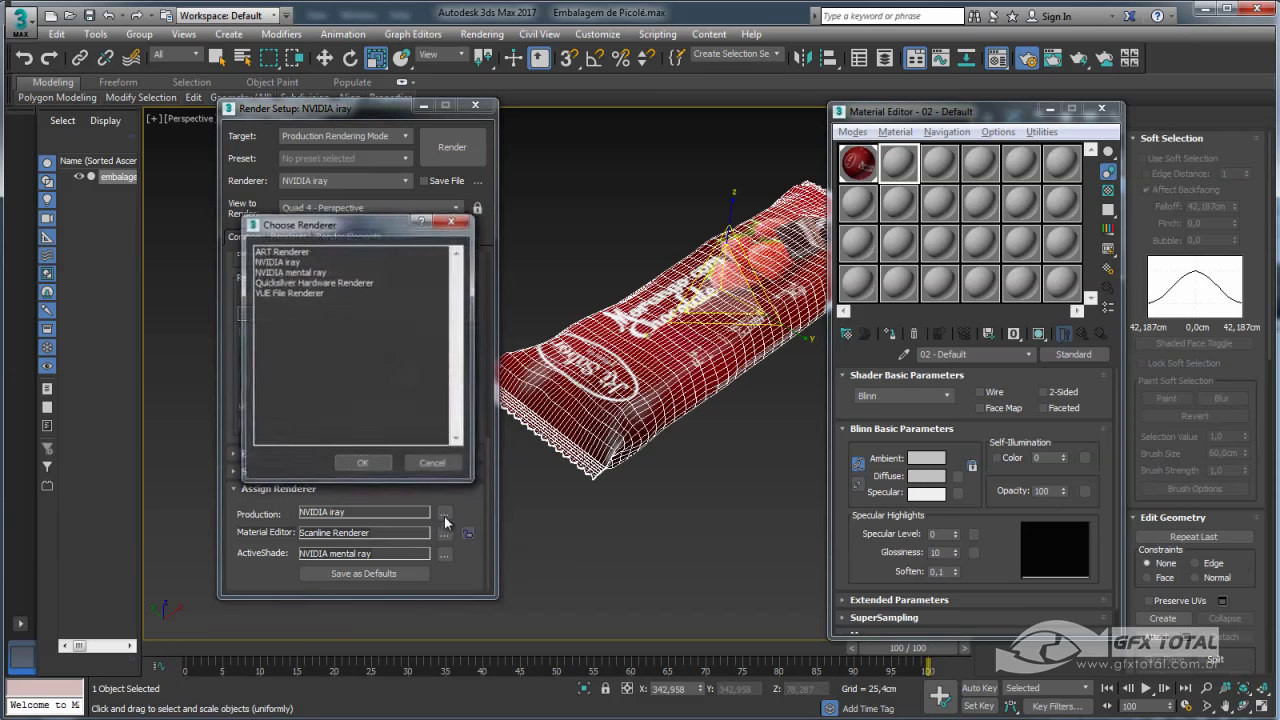
click(312, 272)
double_click(312, 272)
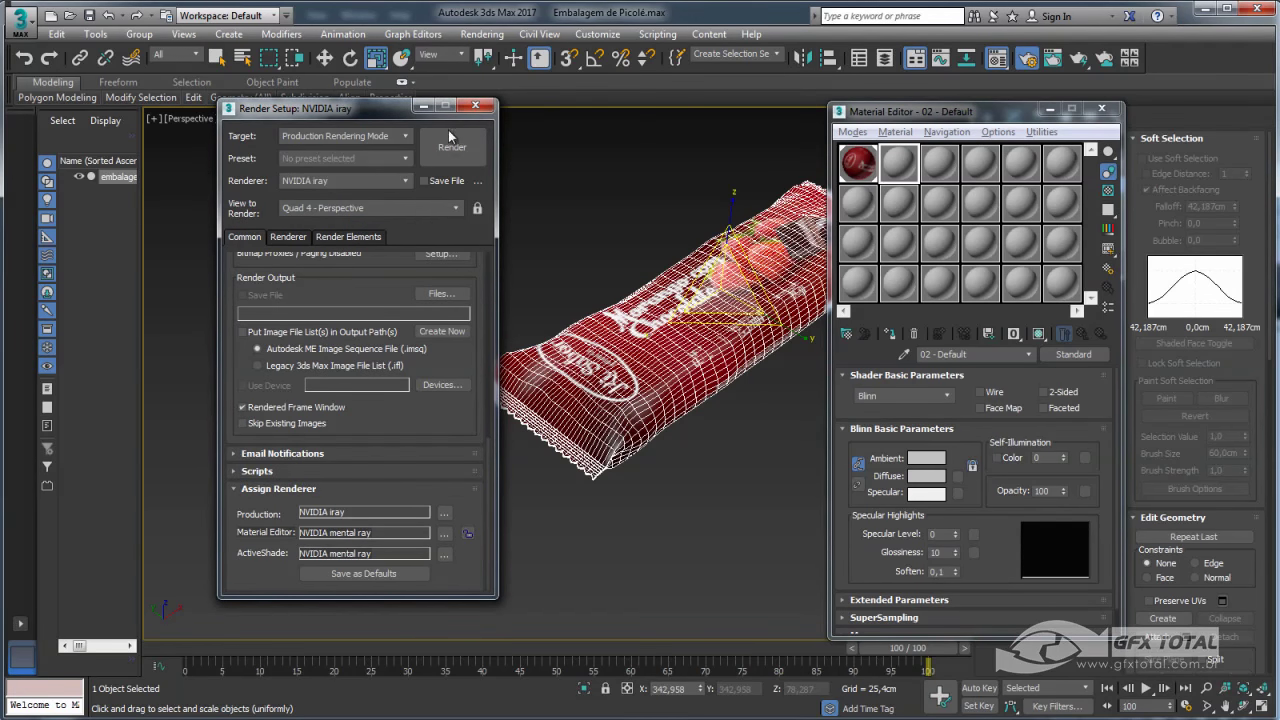
alt+middle_drag(558, 222, 515, 123)
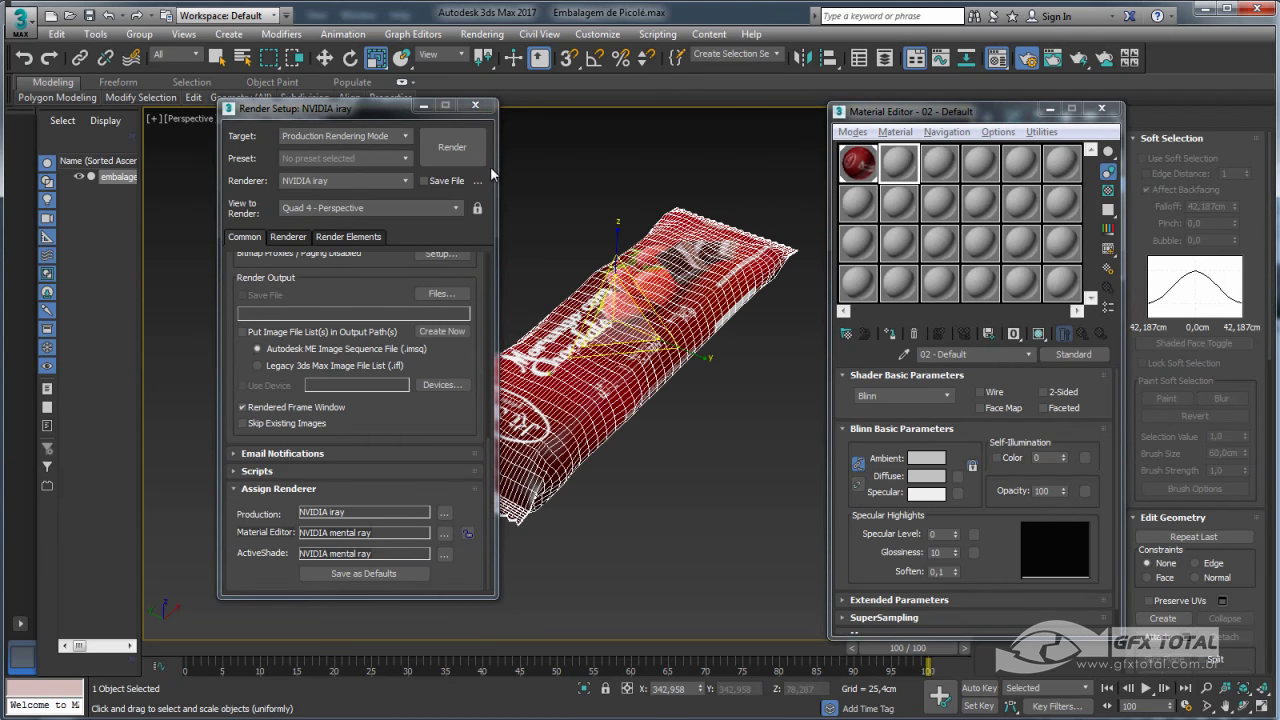
click(476, 105)
Run an ActiveShade render of the wrapper from the Render flyout, orbit it upright, then close it
mouse_move(540, 190)
alt+middle_down()
mouse_move(580, 248)
mouse_move(562, 244)
alt+middle_up()
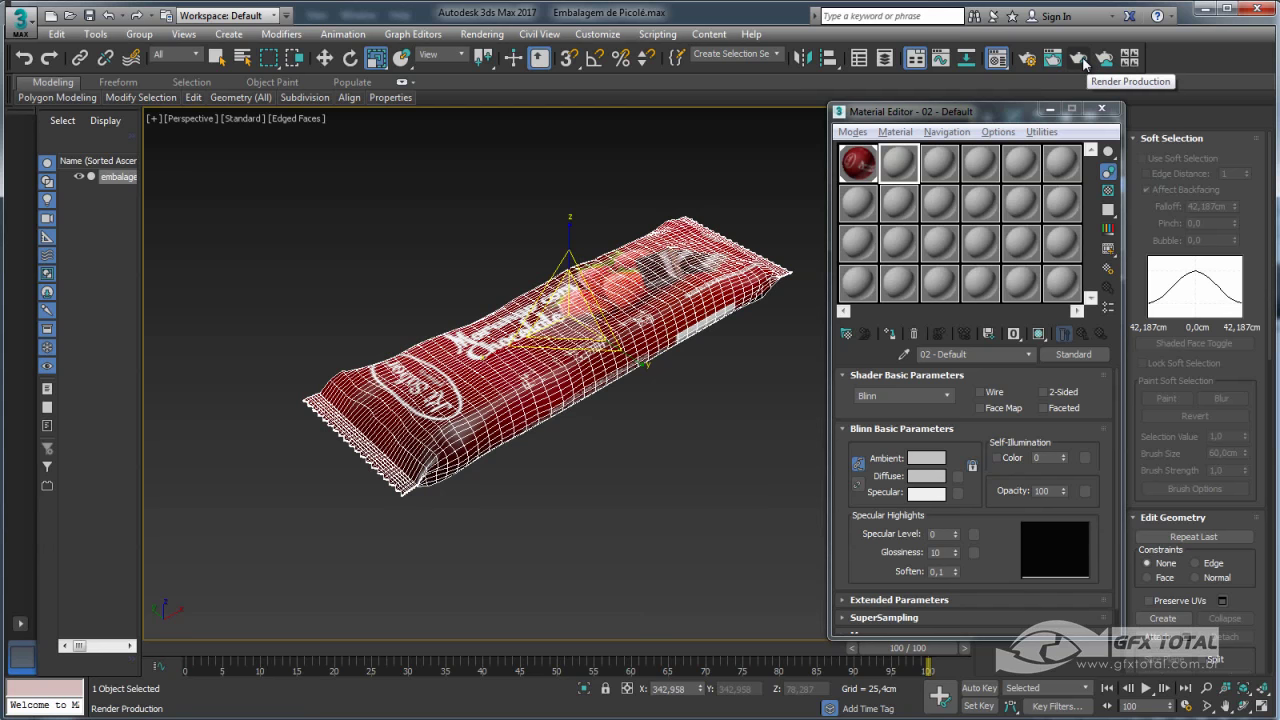
drag(1078, 59, 1085, 90)
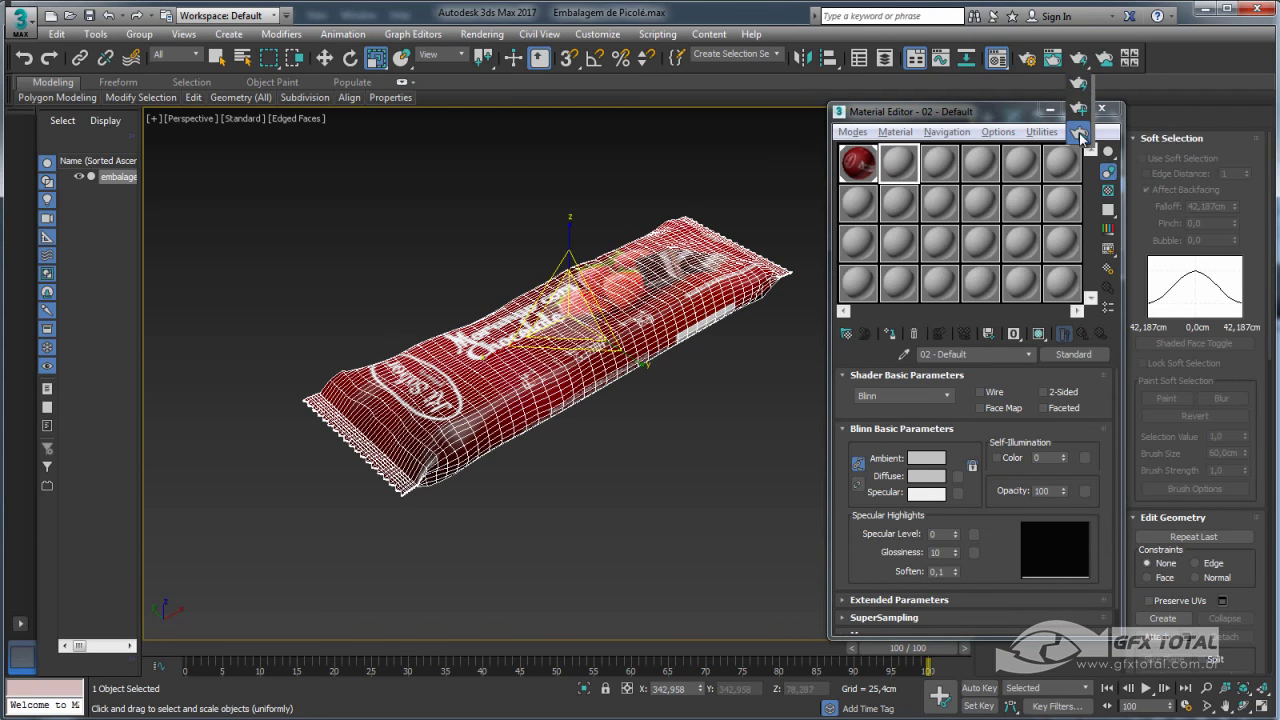
drag(1076, 137, 1078, 135)
mouse_move(716, 337)
alt+middle_down()
mouse_move(679, 423)
mouse_move(708, 420)
mouse_move(659, 437)
mouse_move(718, 340)
mouse_move(668, 416)
mouse_move(674, 363)
mouse_move(428, 585)
alt+middle_up()
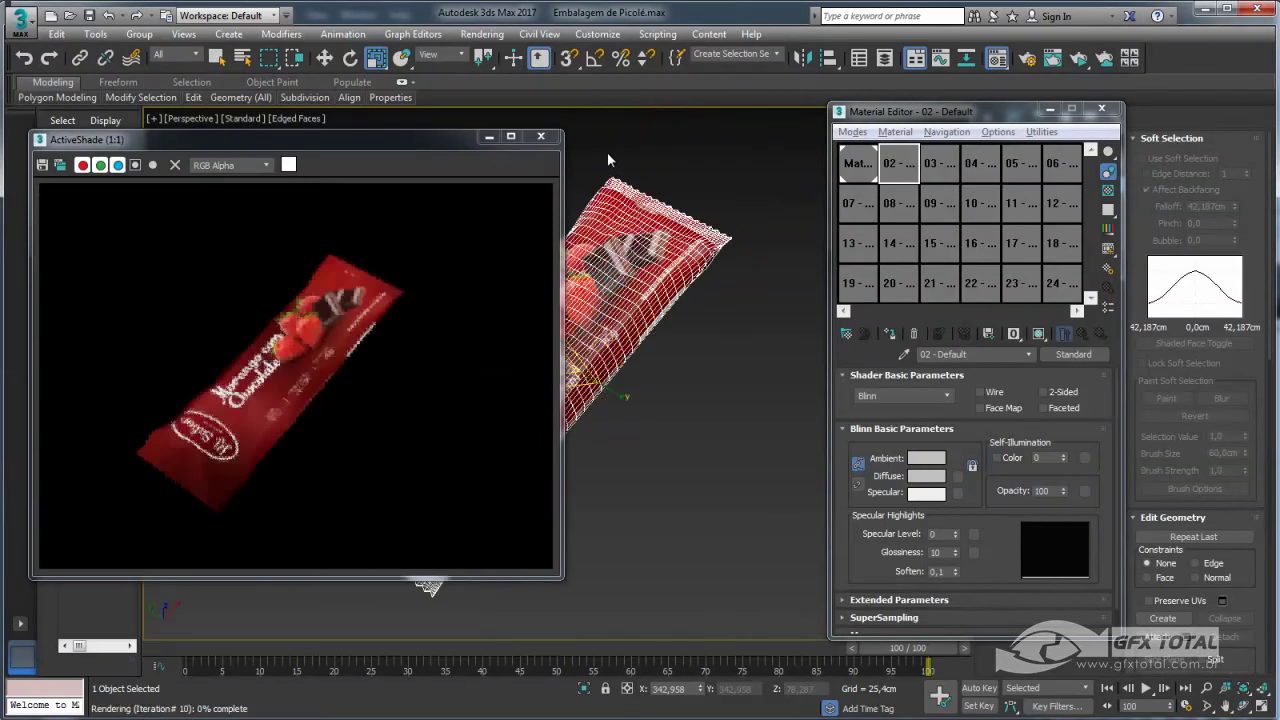
click(541, 139)
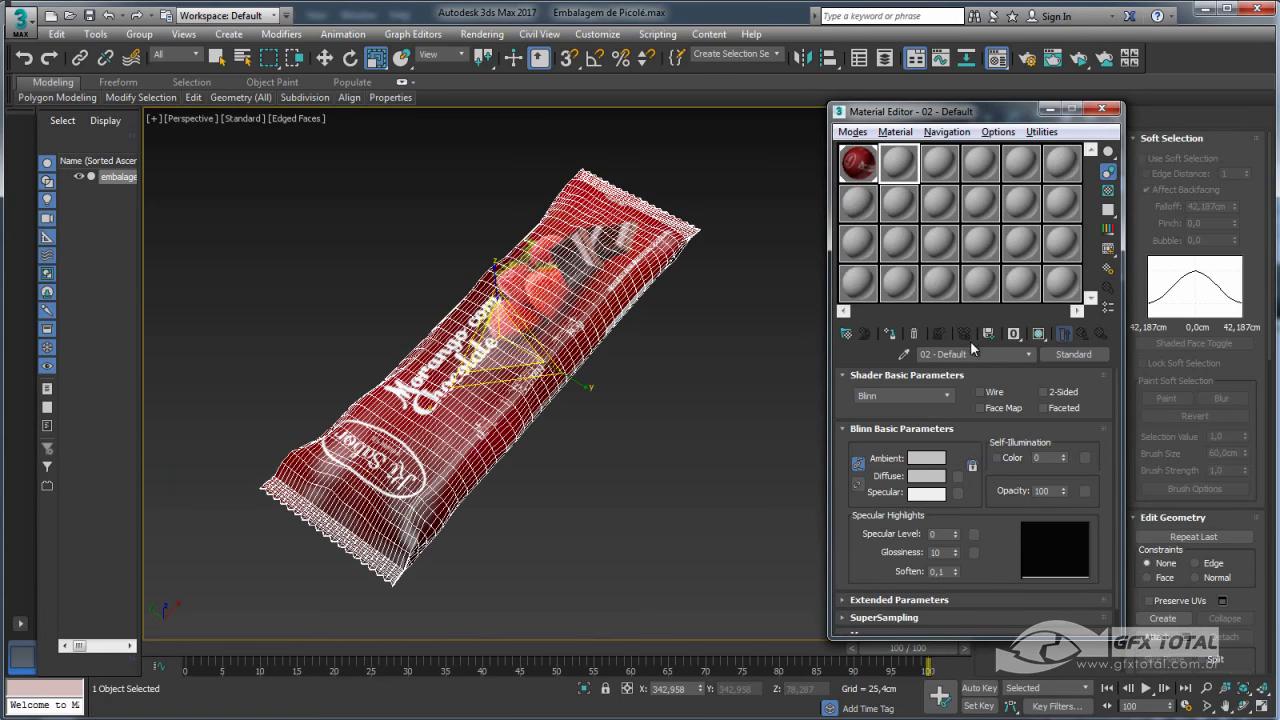
Turn the active sample slot into an Arch & Design material
click(1073, 354)
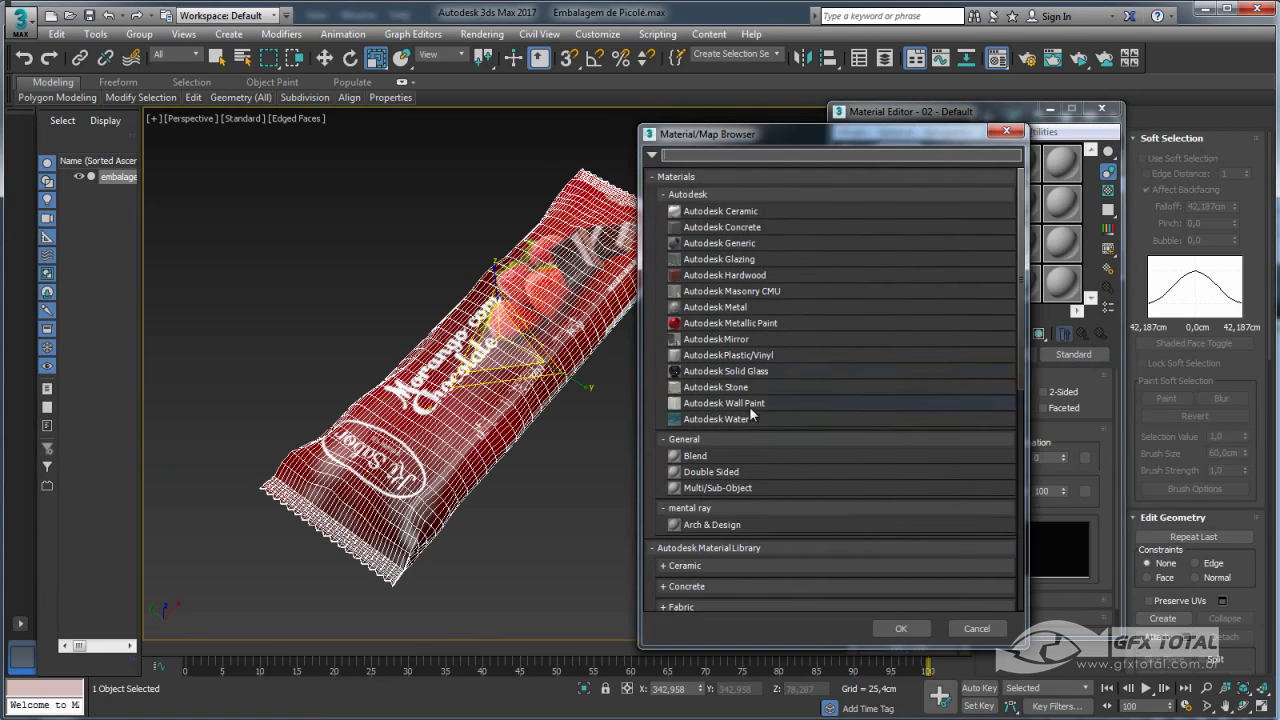
scroll(708, 426, down, 5)
scroll(711, 422, down, 3)
scroll(713, 421, up, 3)
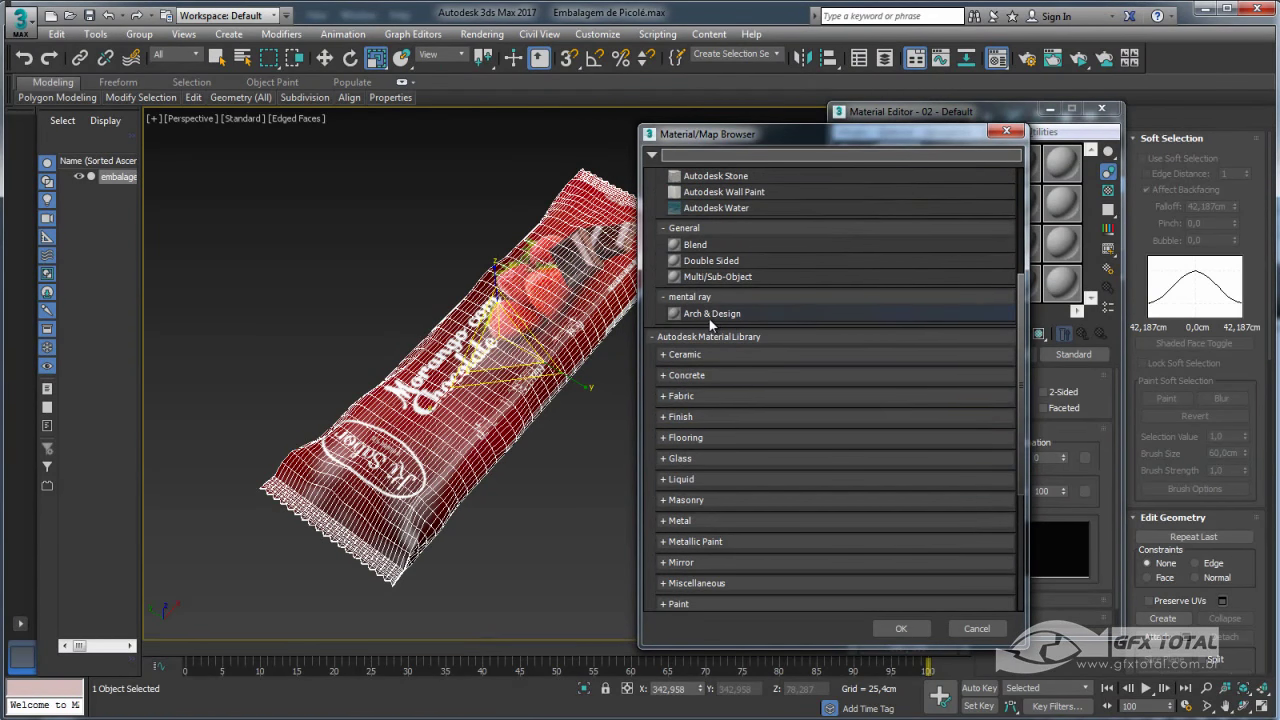
double_click(704, 315)
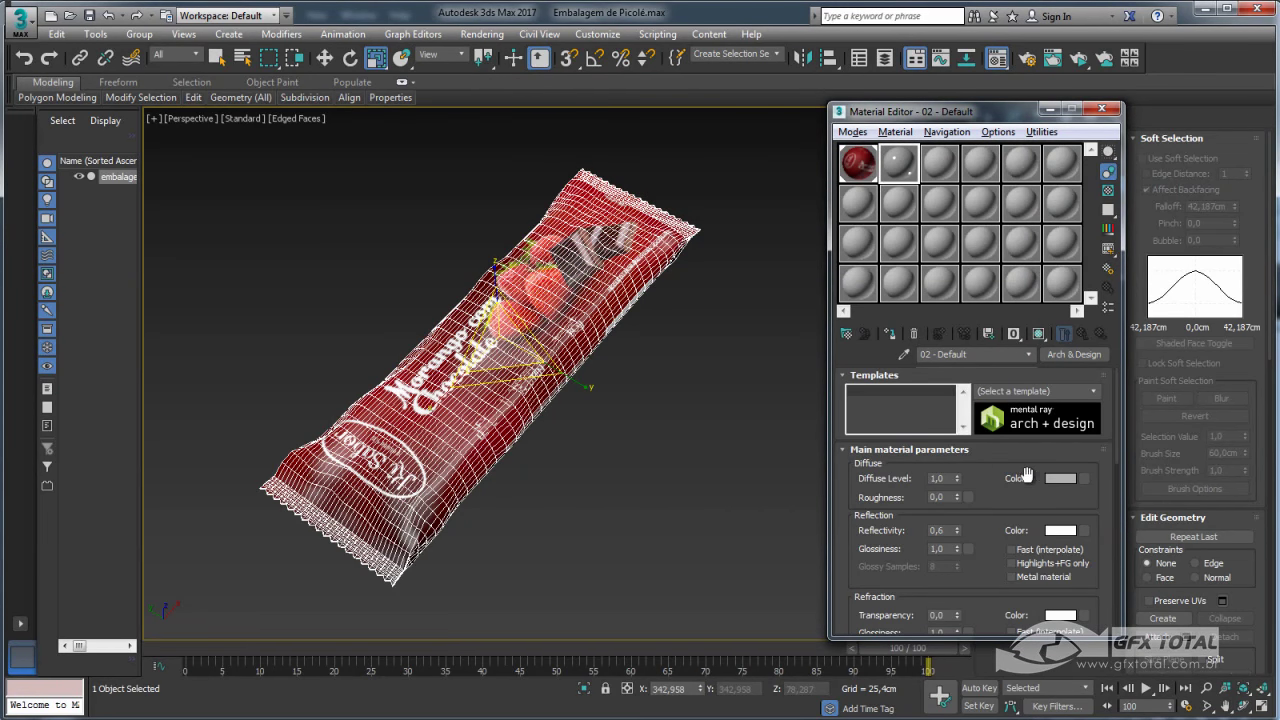
Copy Material #2's diffuse texture map and paste it into 02 - Default's diffuse colour
click(860, 165)
right_click(958, 446)
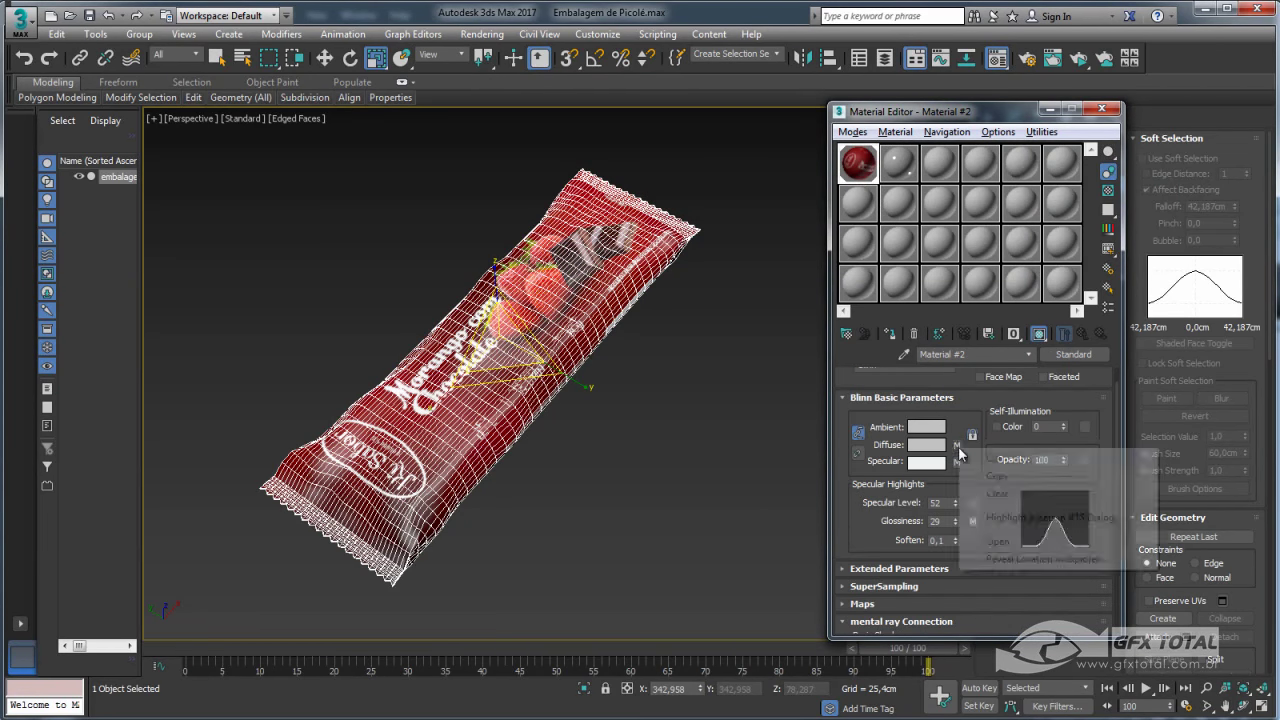
click(996, 476)
click(898, 163)
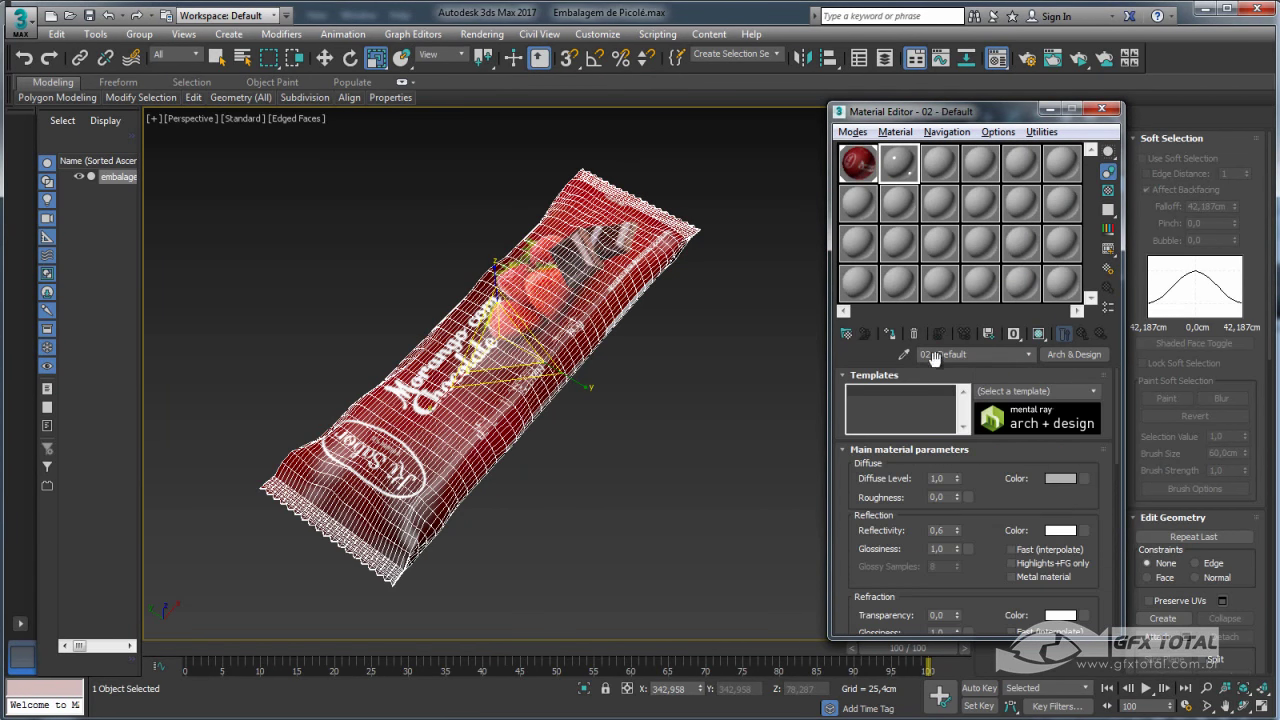
right_click(1078, 479)
click(1136, 486)
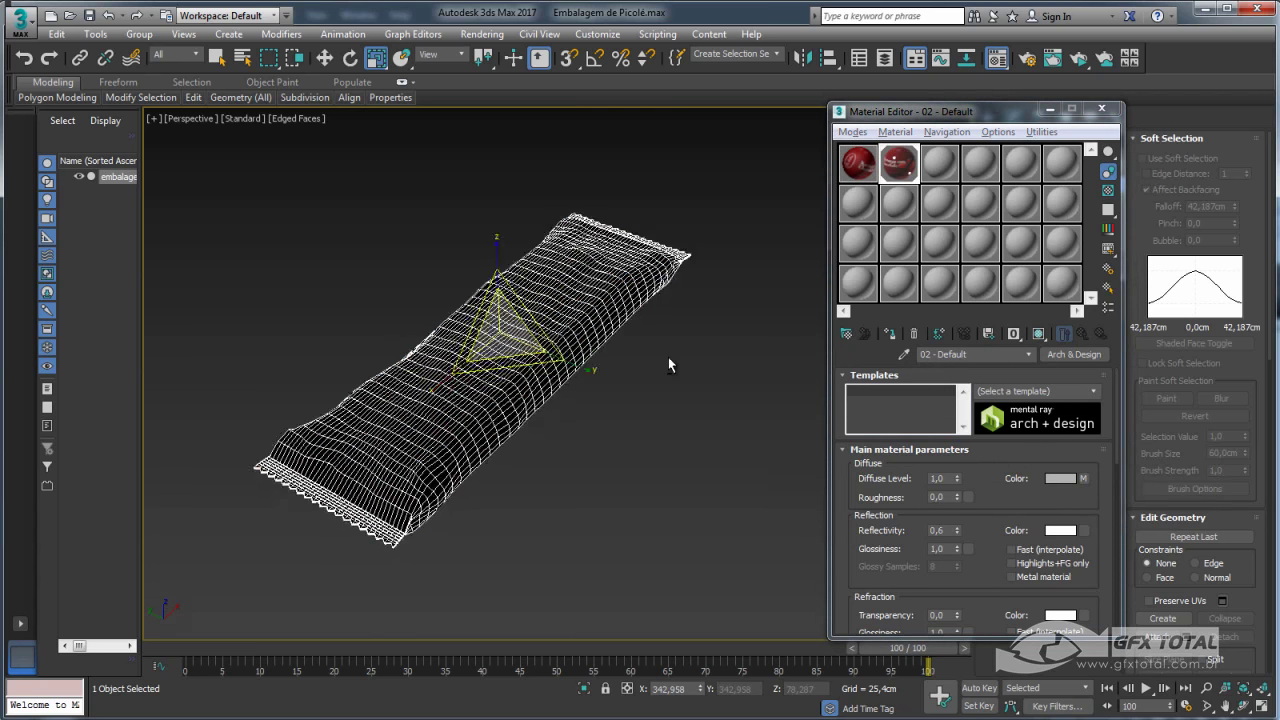
Switch the viewport shading to DX Mode and deselect the wrapper
scroll(717, 360, up, 3)
scroll(692, 390, up, 2)
middle_drag(692, 395, 742, 365)
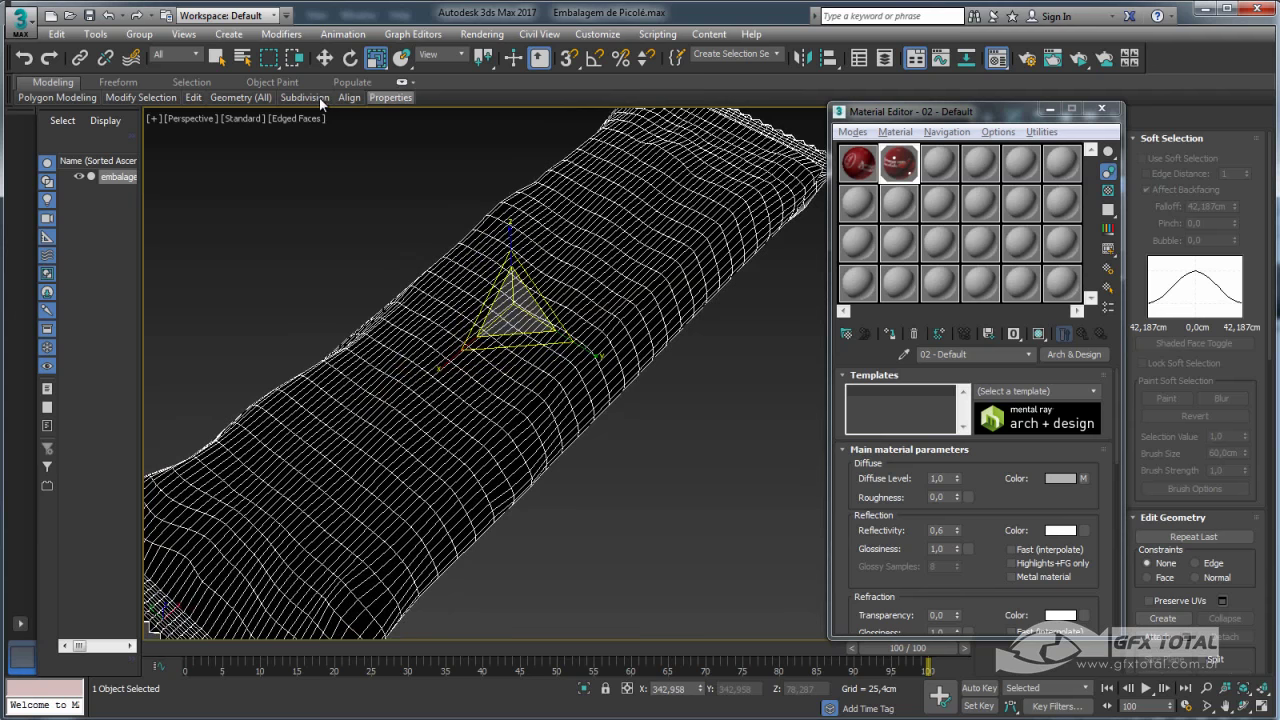
click(247, 118)
click(278, 191)
scroll(643, 320, down, 1)
scroll(649, 317, down, 3)
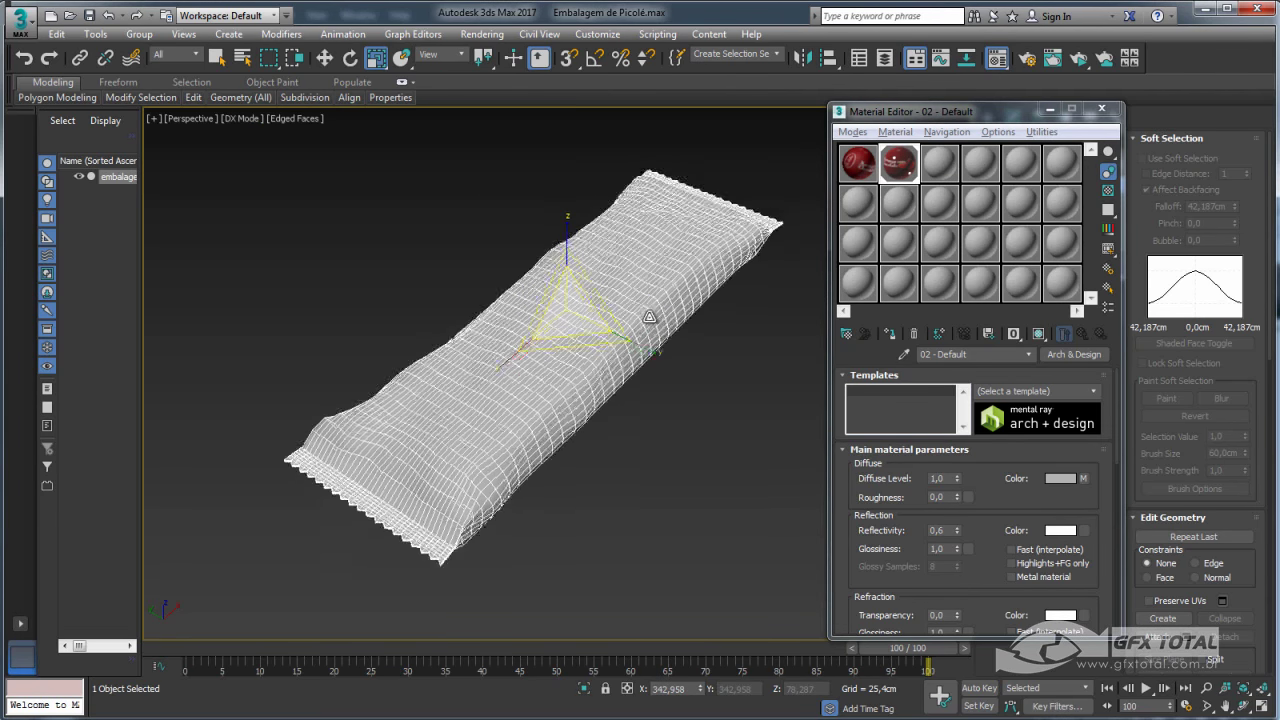
click(745, 307)
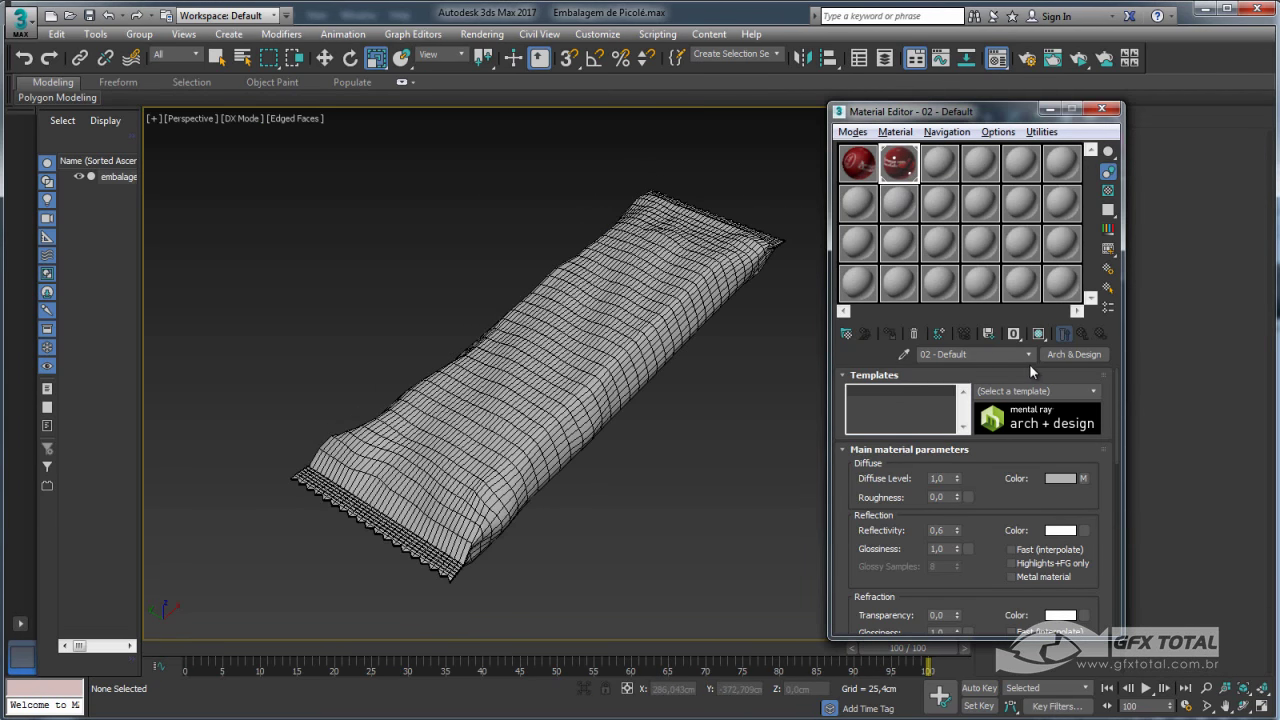
Show the 02 - Default texture on the wrapper in the viewport and check it in ActiveShade
click(1039, 333)
click(1078, 58)
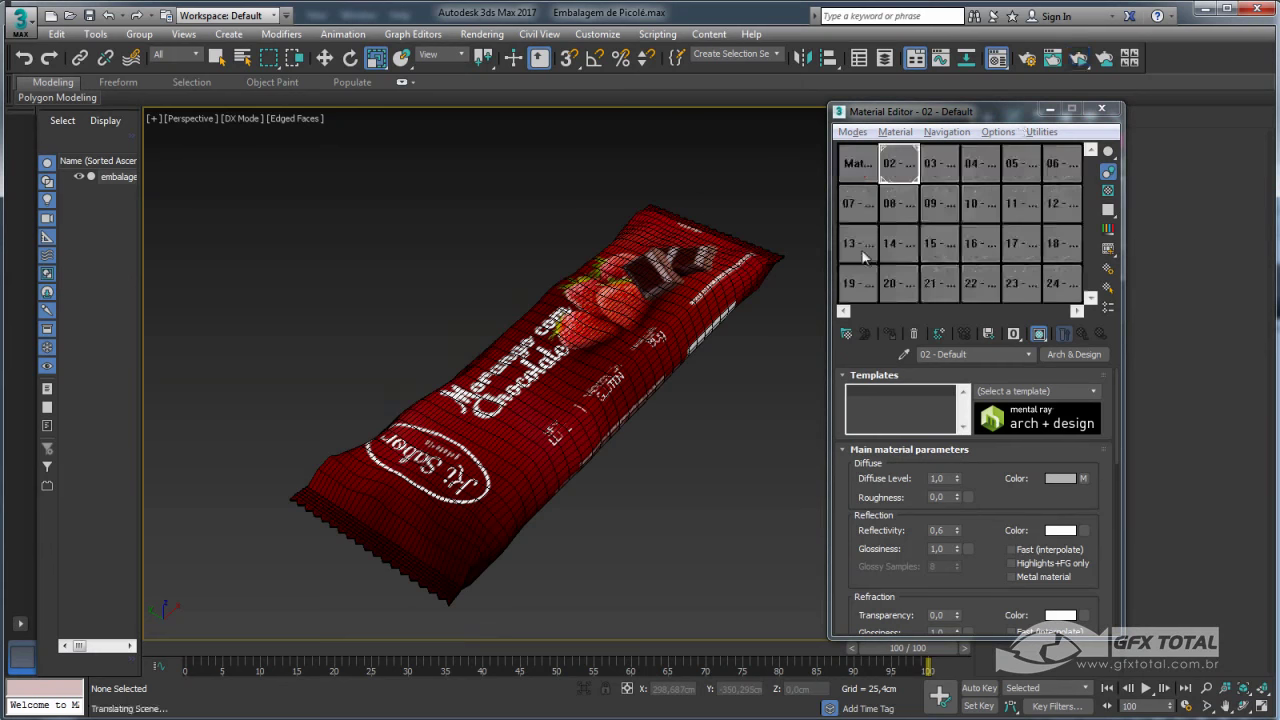
alt+middle_drag(727, 382, 610, 384)
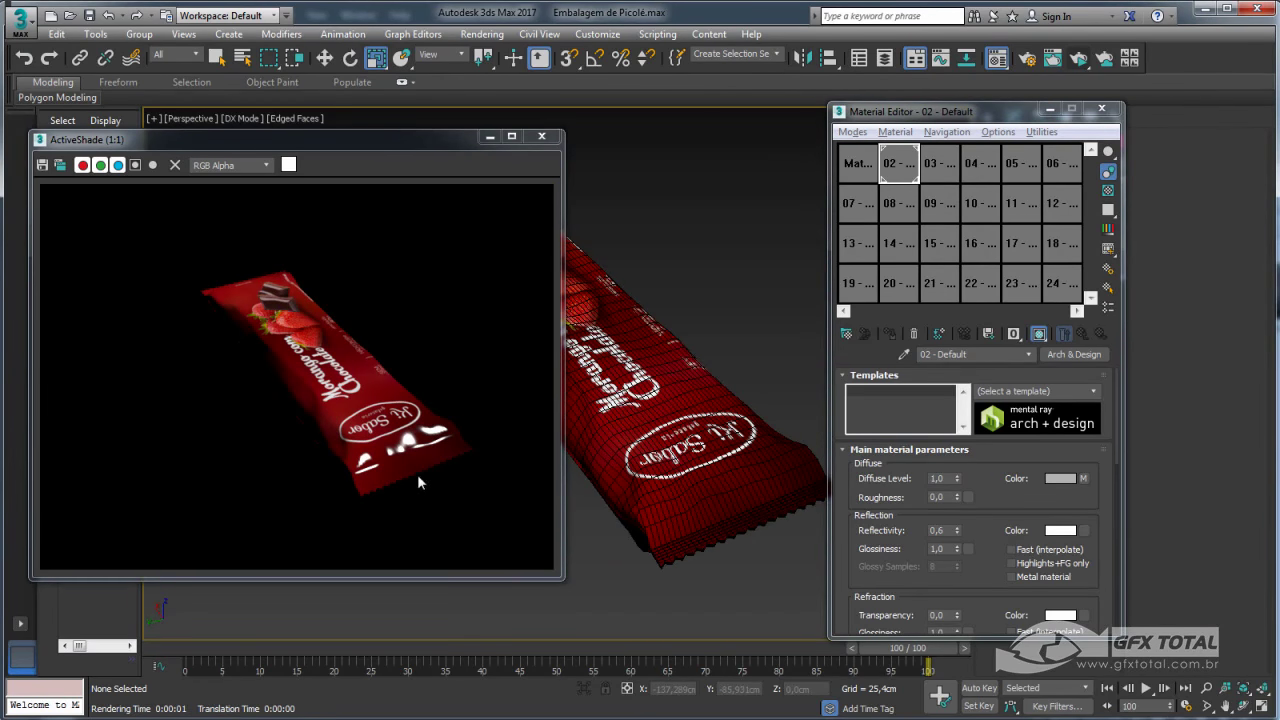
click(539, 138)
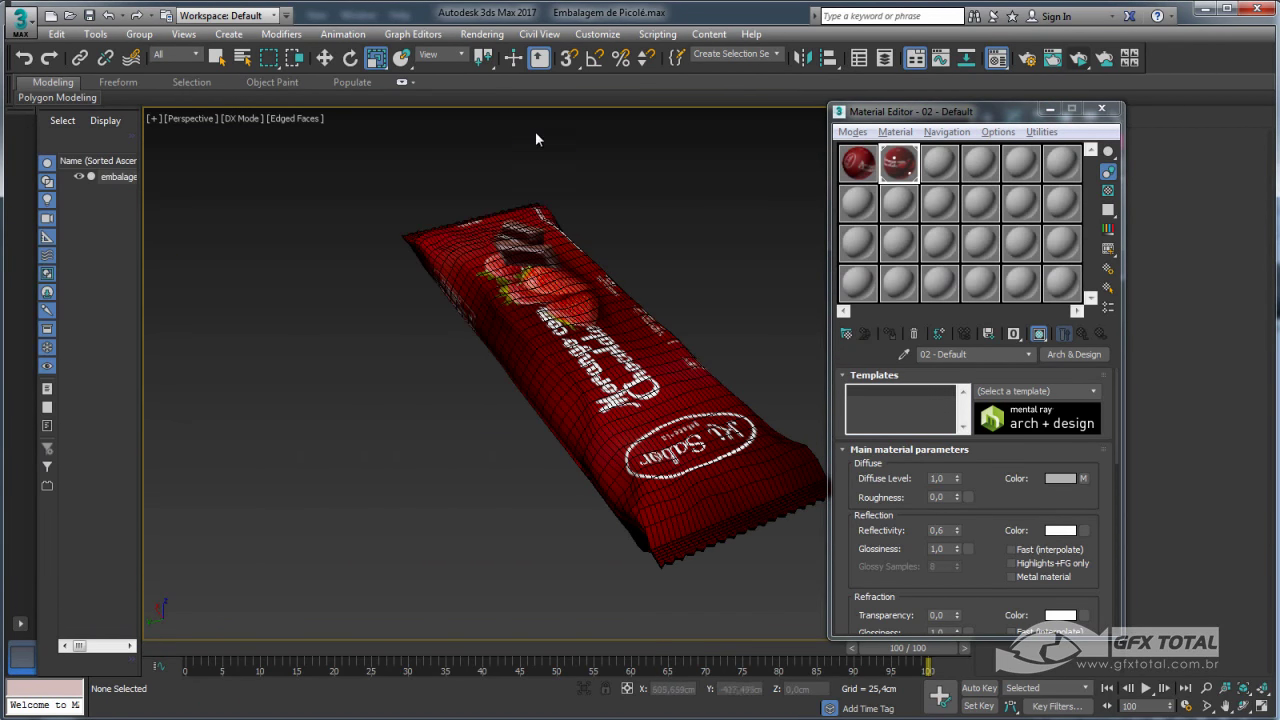
Load Church_HarvestLobby.hdr as a Bitmap environment map, accepting the HDRI load settings
click(485, 36)
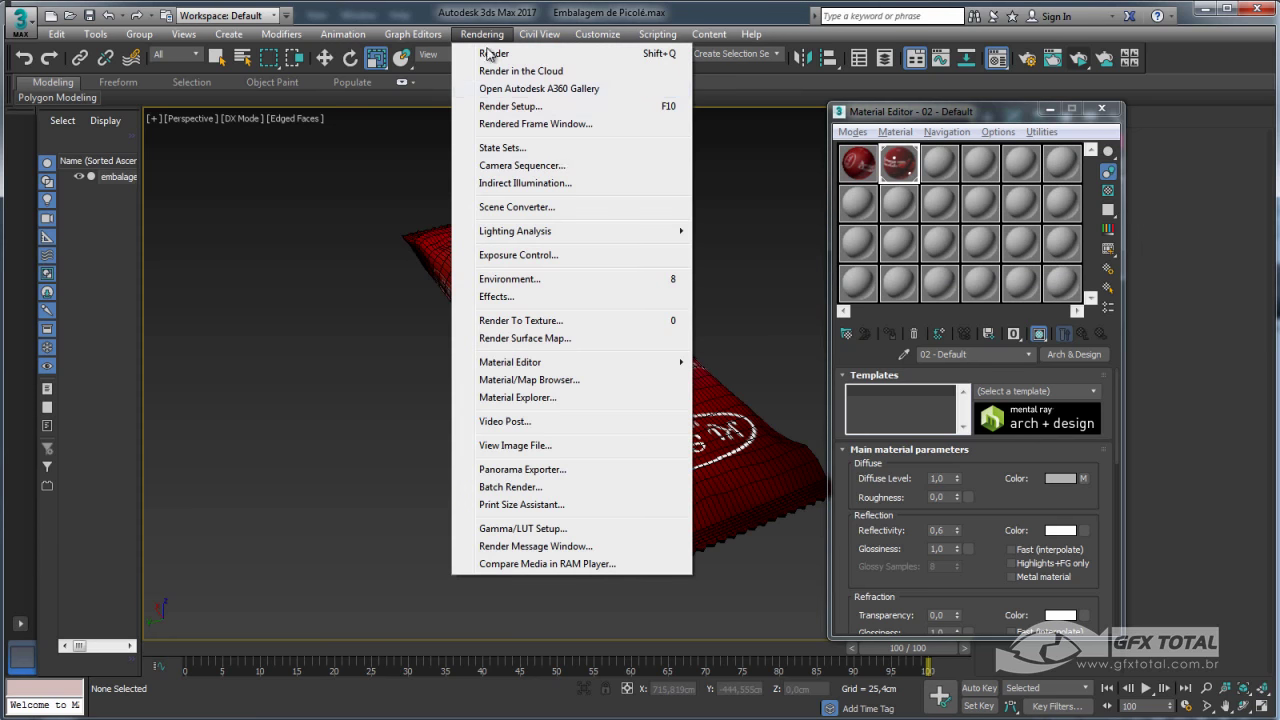
click(533, 284)
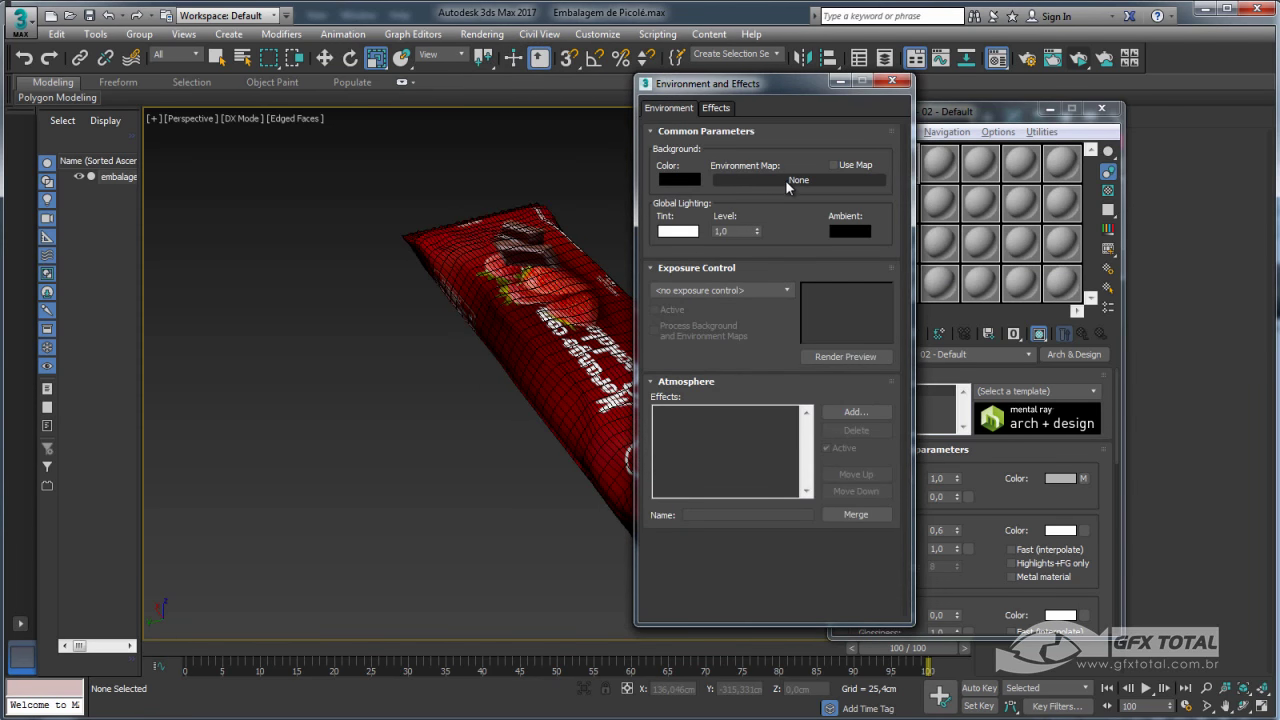
click(782, 179)
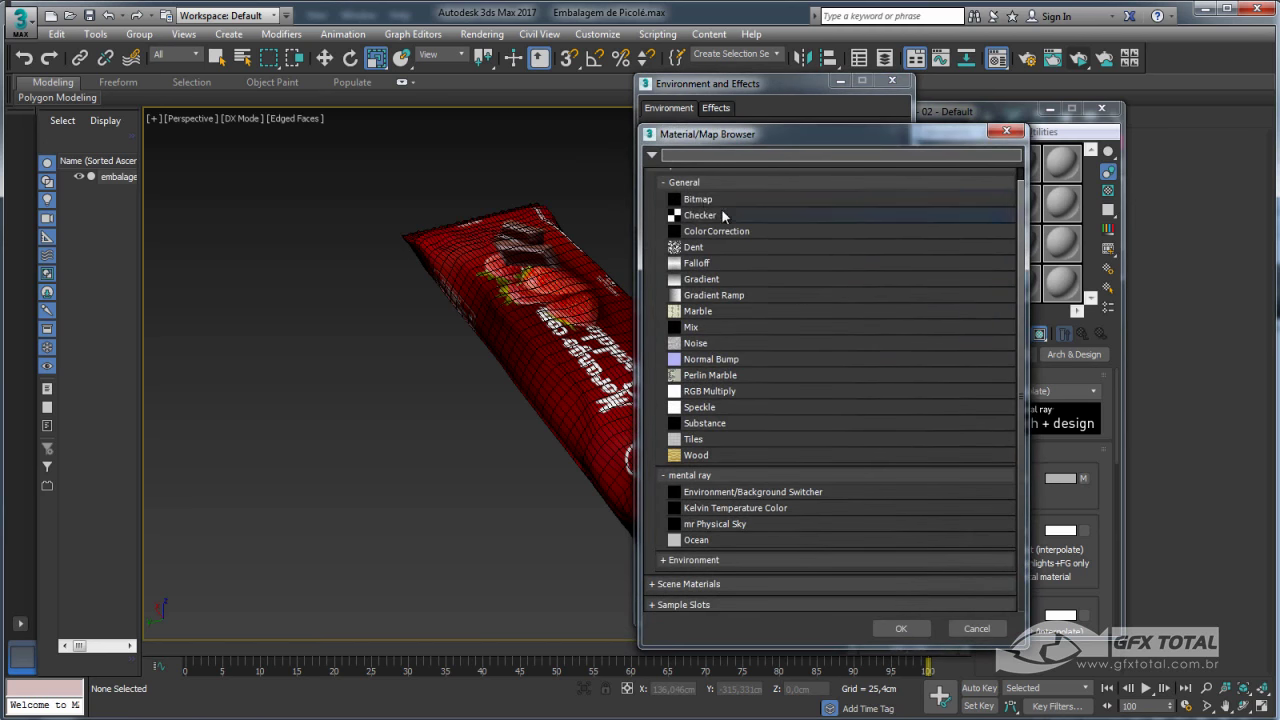
double_click(696, 200)
click(145, 130)
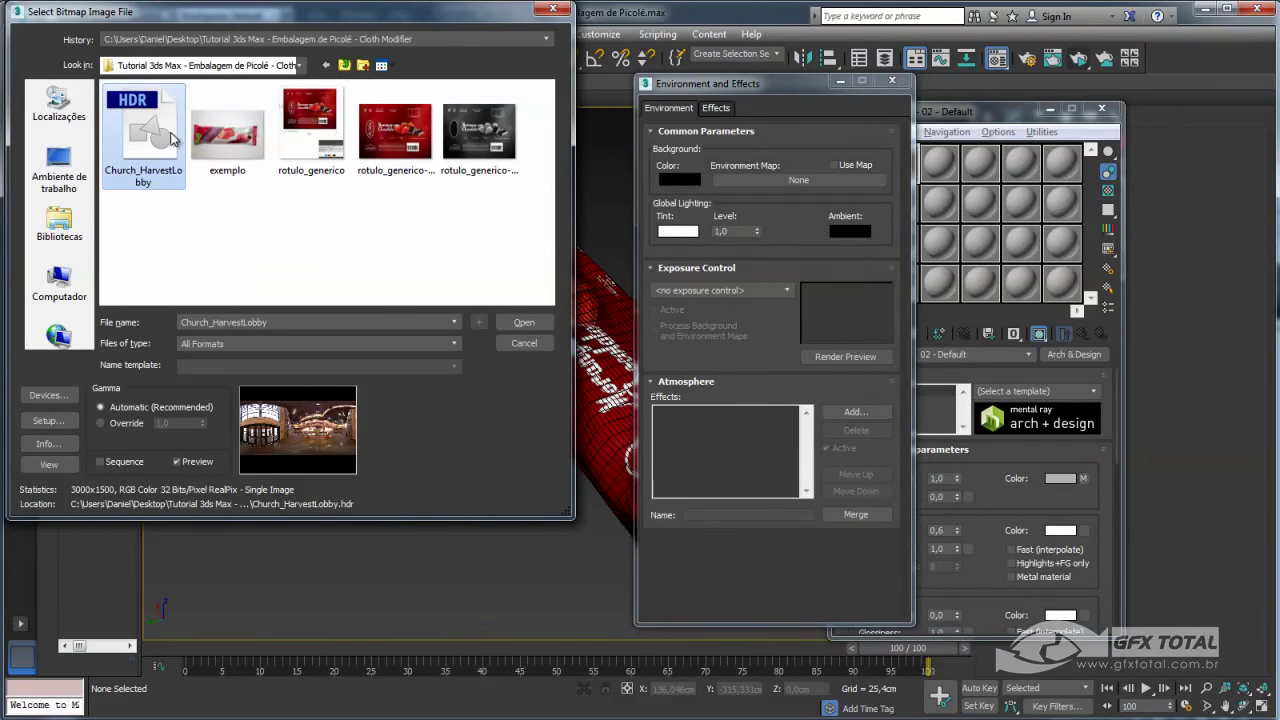
click(524, 322)
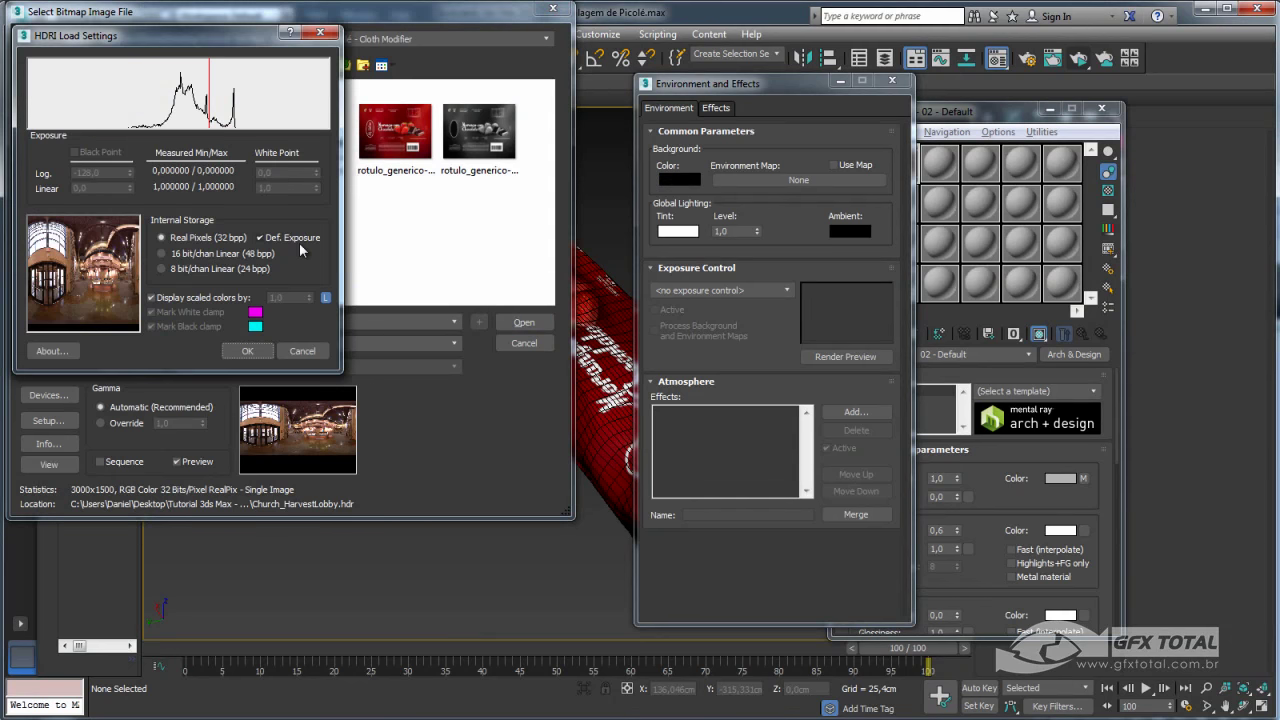
click(247, 351)
Review the HDR-lit wrapper in ActiveShade from several angles and close Environment and Effects
mouse_move(400, 300)
alt+middle_down()
mouse_move(427, 277)
mouse_move(627, 224)
alt+middle_up()
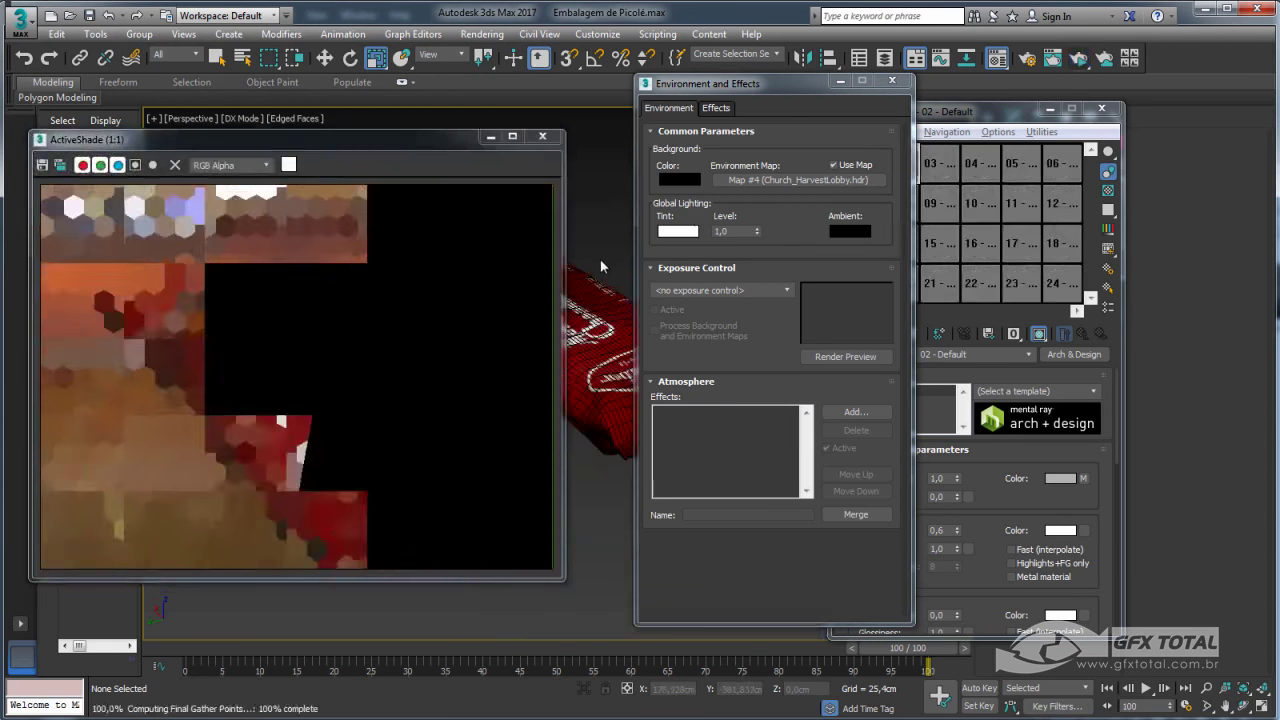
mouse_move(560, 300)
alt+middle_down()
mouse_move(577, 355)
mouse_move(609, 355)
alt+middle_up()
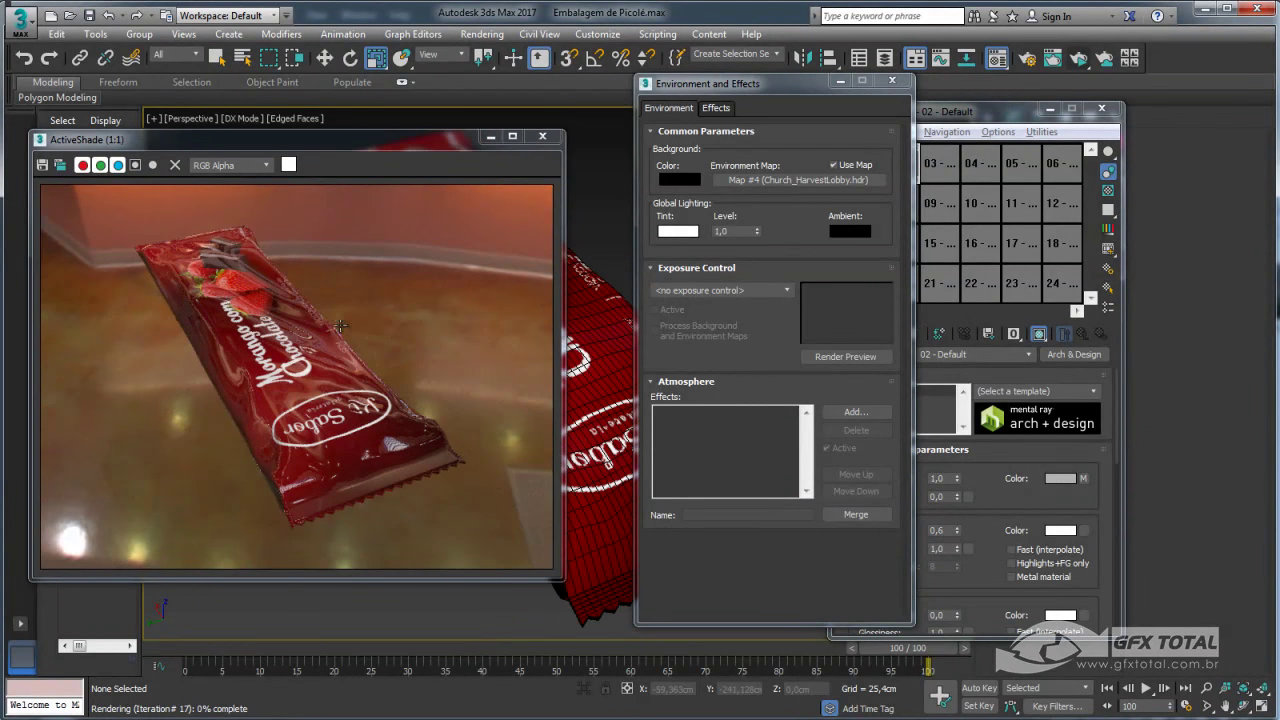
alt+middle_drag(172, 207, 250, 340)
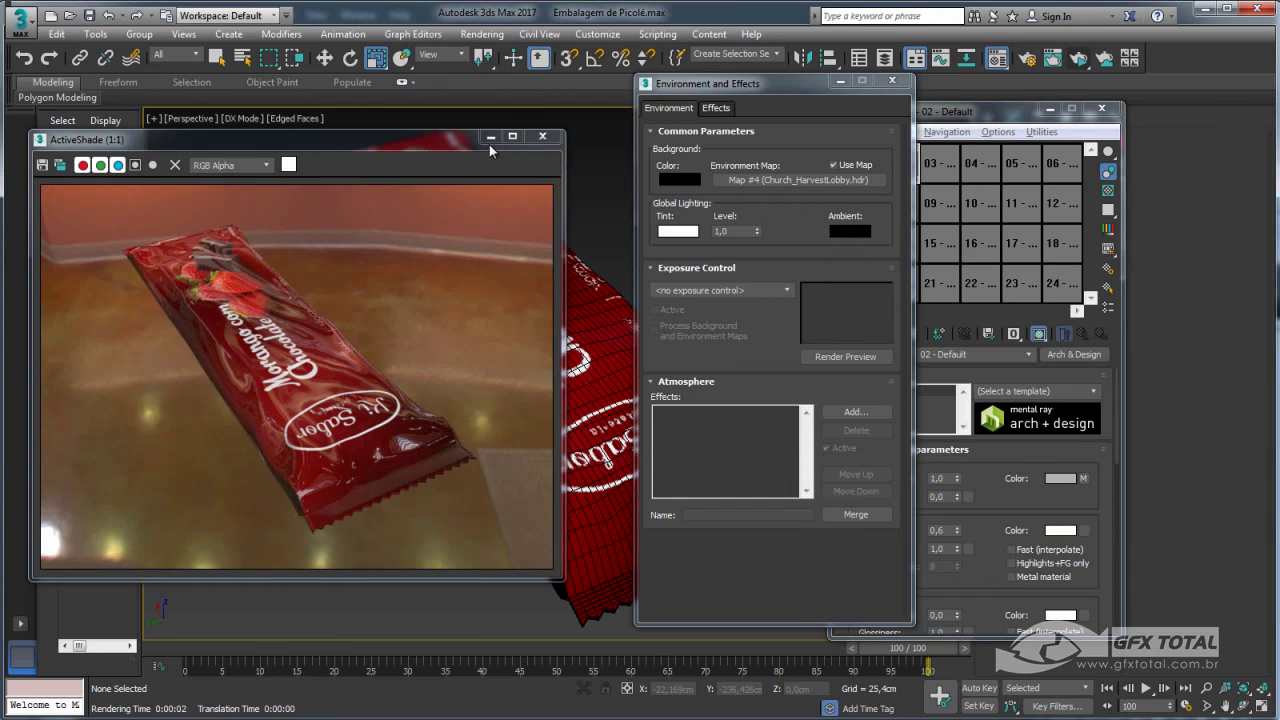
drag(441, 139, 437, 129)
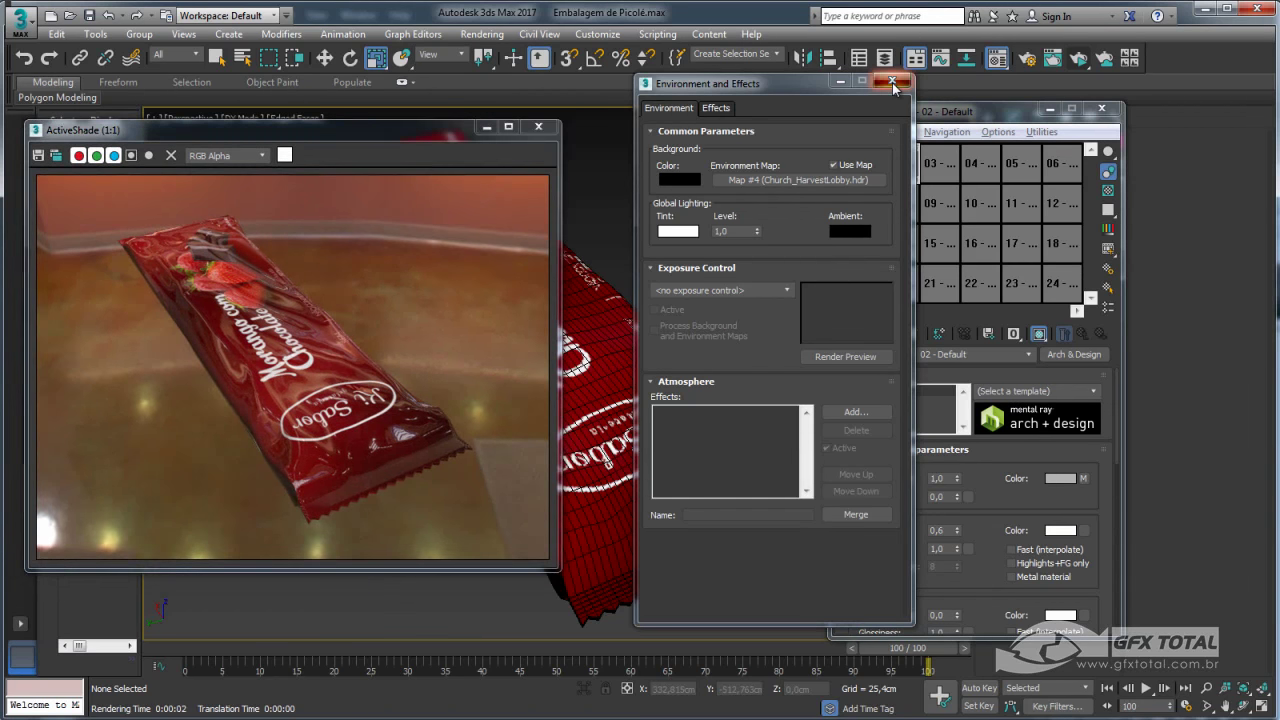
click(892, 81)
alt+middle_drag(420, 380, 447, 383)
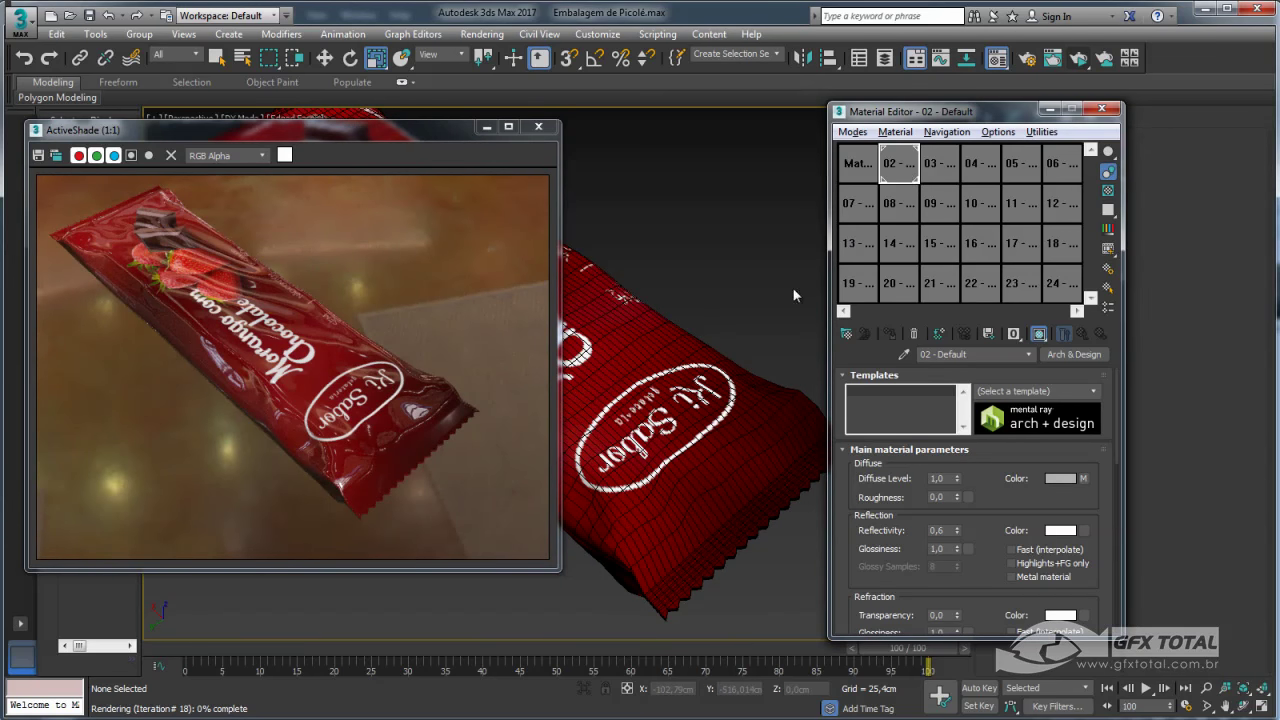
Set 32 glossy samples, add a Falloff map to reflection colour, and preview the sample with background
scroll(990, 488, down, 1)
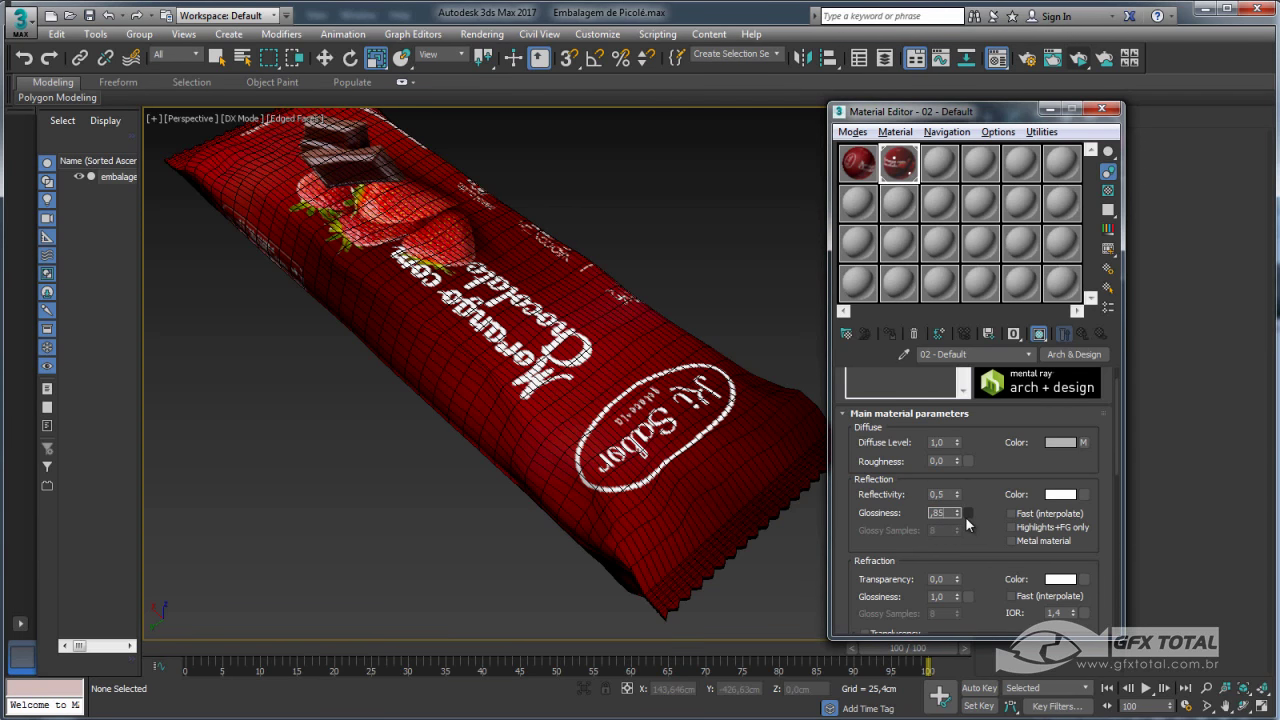
click(690, 462)
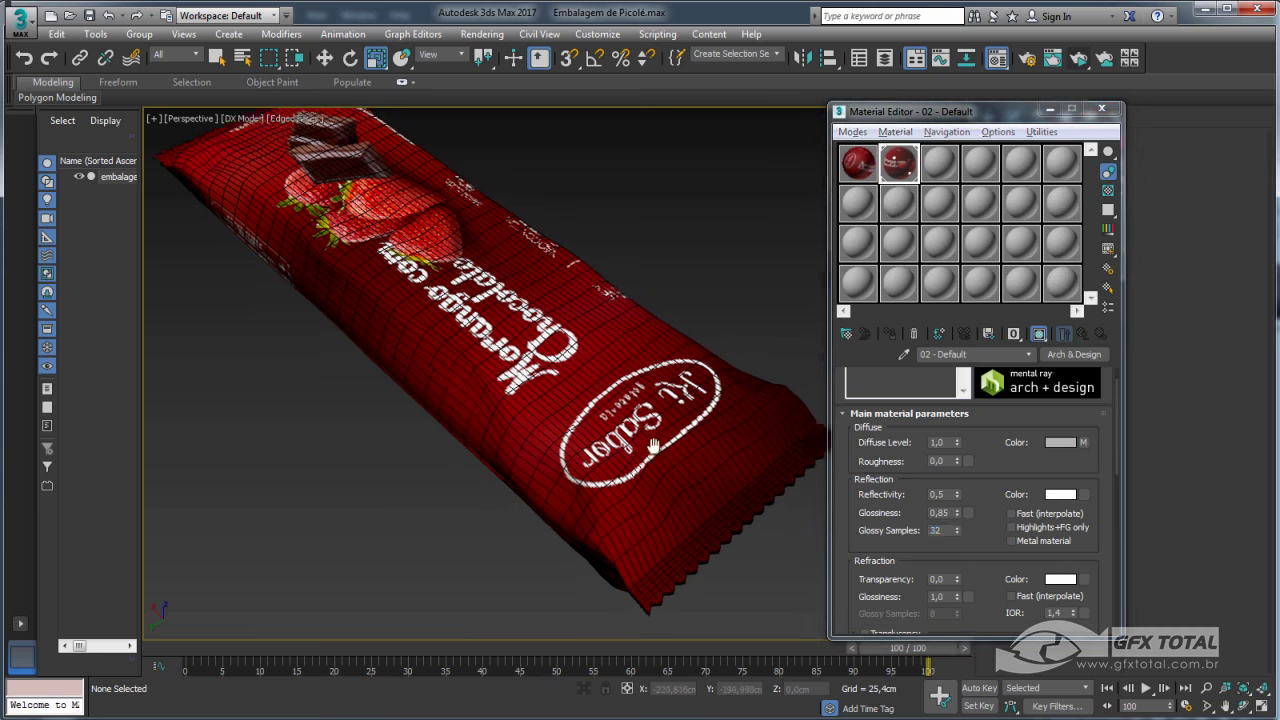
click(1085, 496)
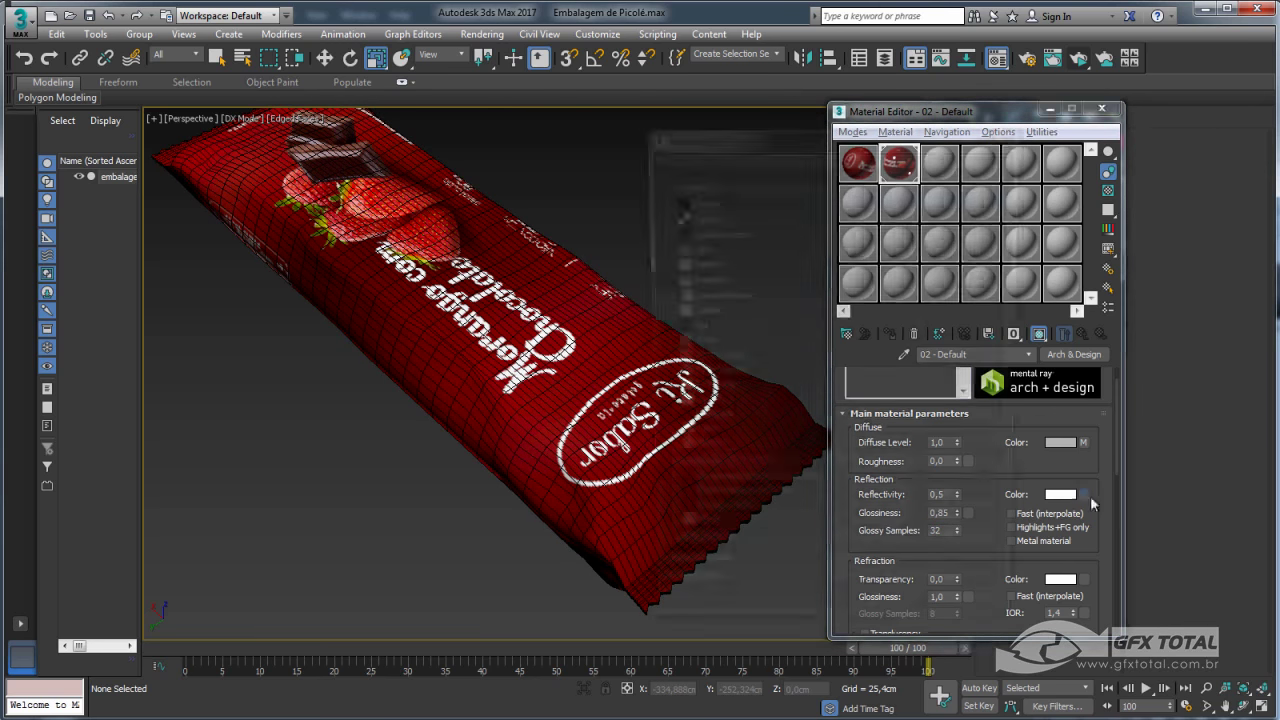
double_click(697, 263)
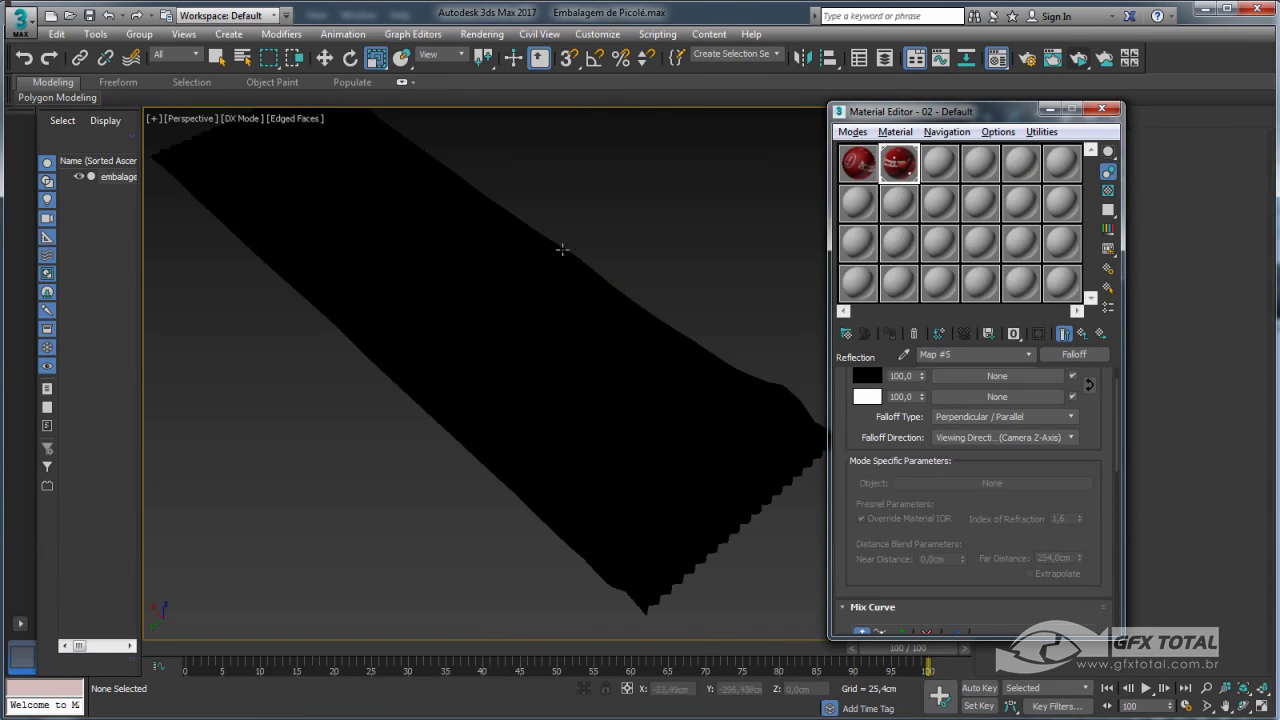
double_click(885, 180)
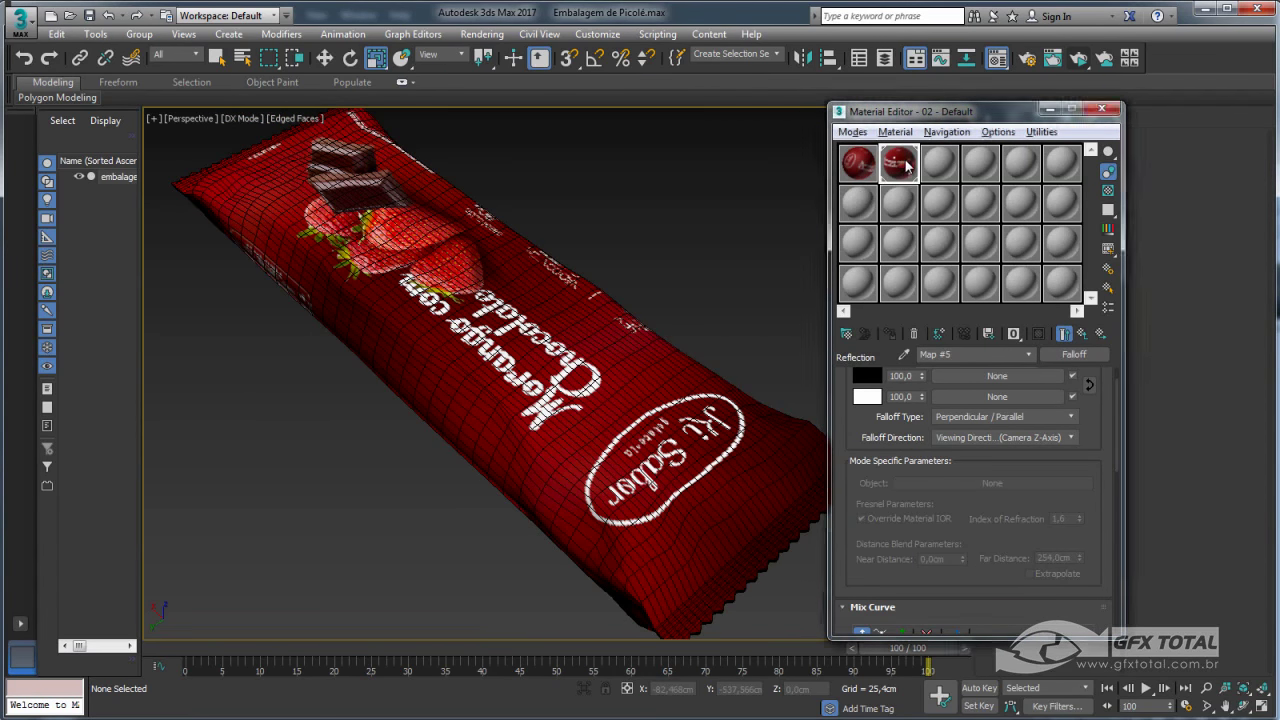
click(1109, 190)
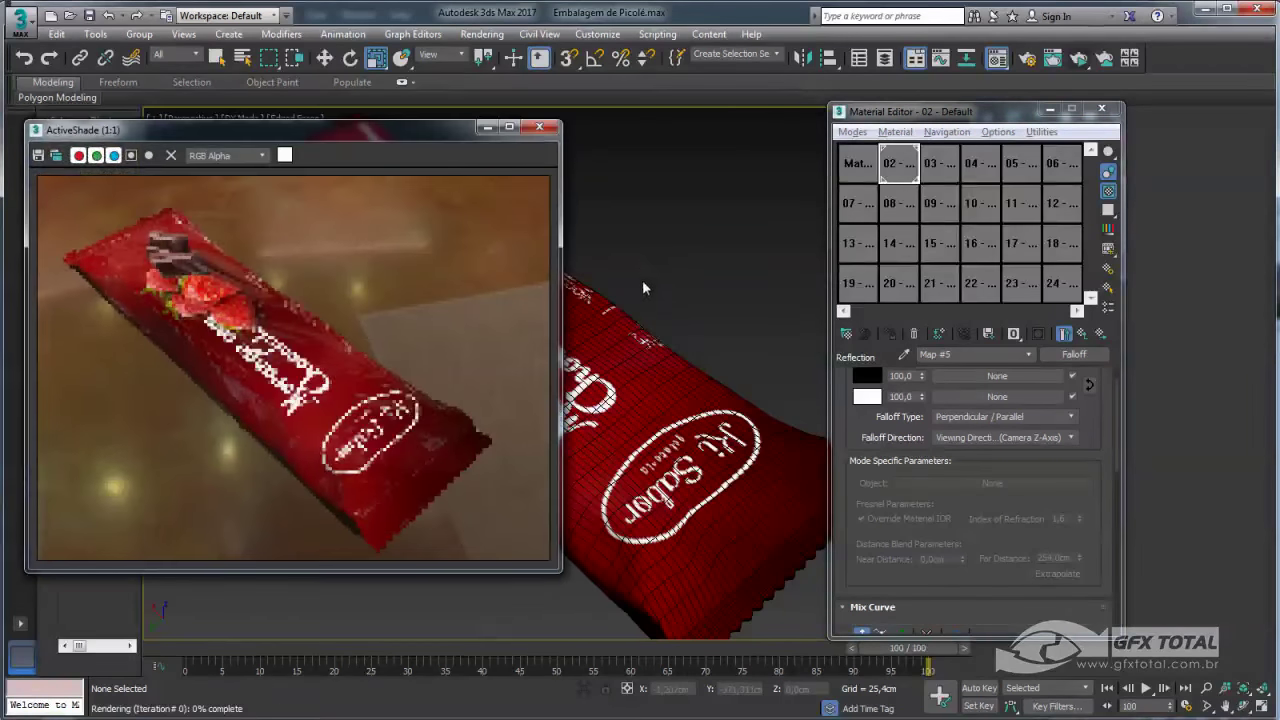
Orbit the ActiveShade view to show the Morango com Chocolate text and a larger, diagonal wrapper
middle_drag(640, 399, 663, 375)
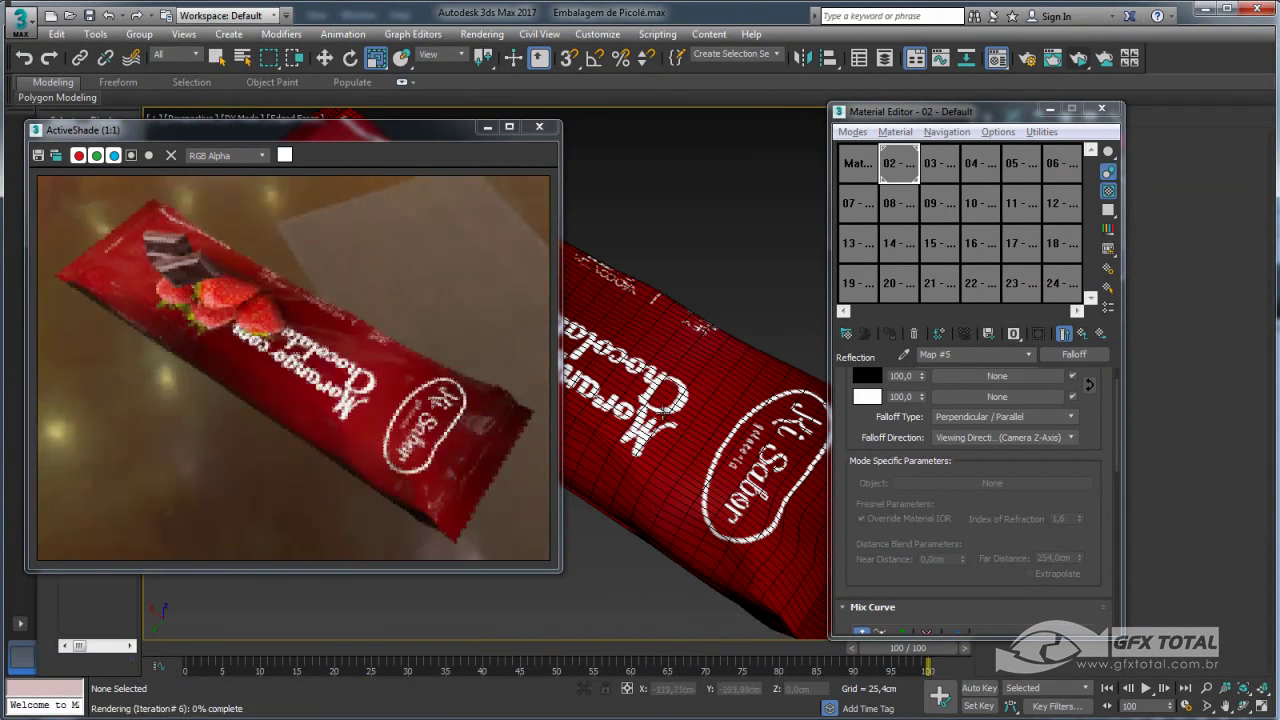
mouse_move(663, 375)
alt+middle_down()
mouse_move(732, 372)
mouse_move(646, 316)
mouse_move(708, 390)
alt+middle_up()
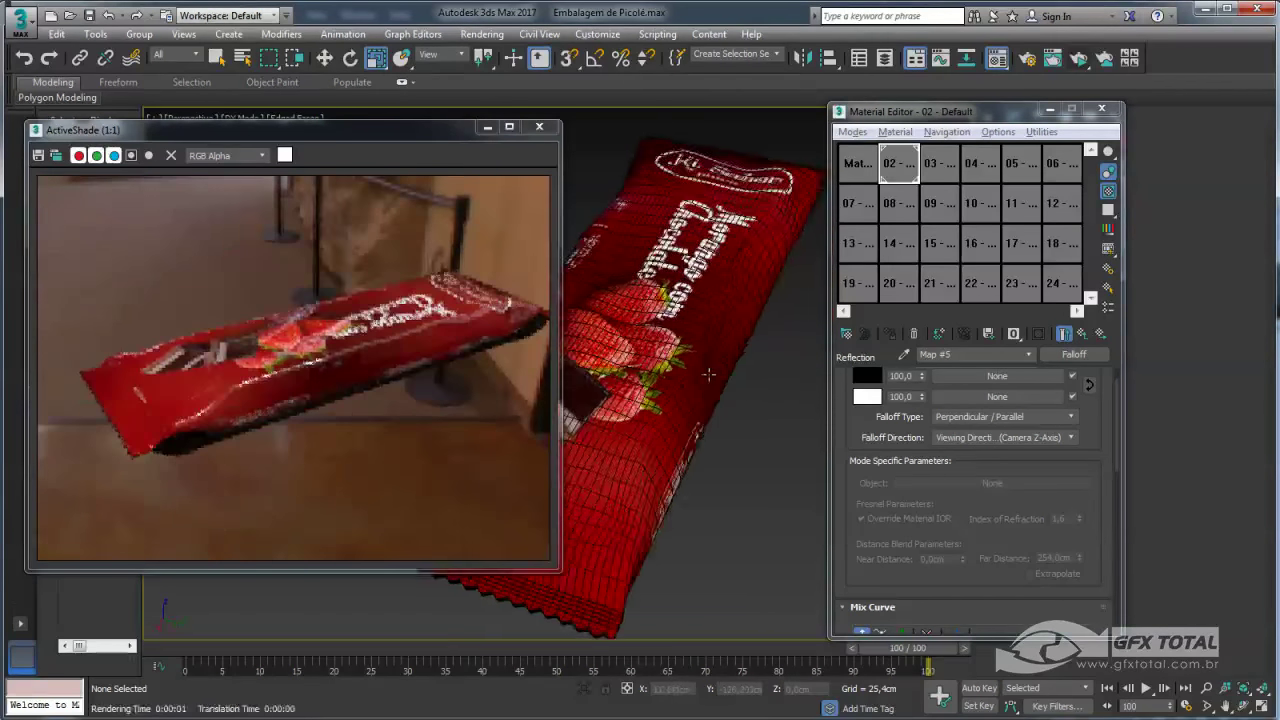
mouse_move(708, 390)
alt+middle_down()
mouse_move(648, 405)
mouse_move(686, 468)
mouse_move(633, 380)
mouse_move(605, 360)
alt+middle_up()
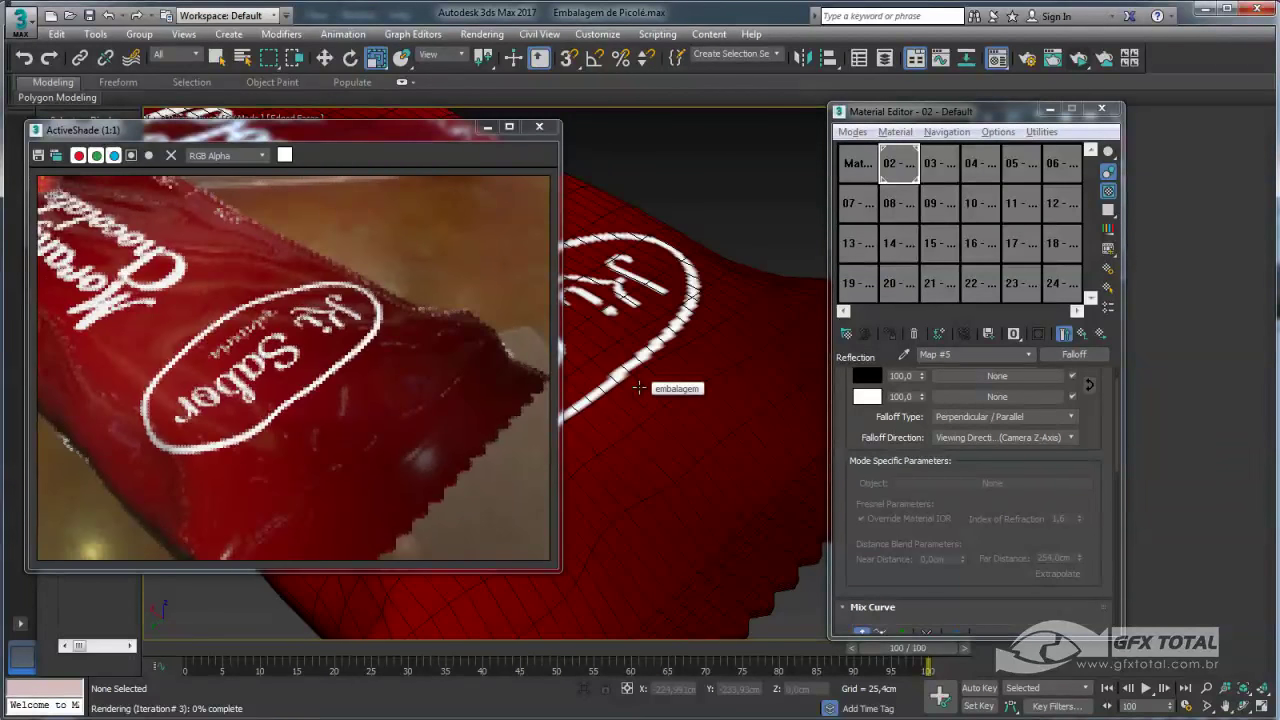
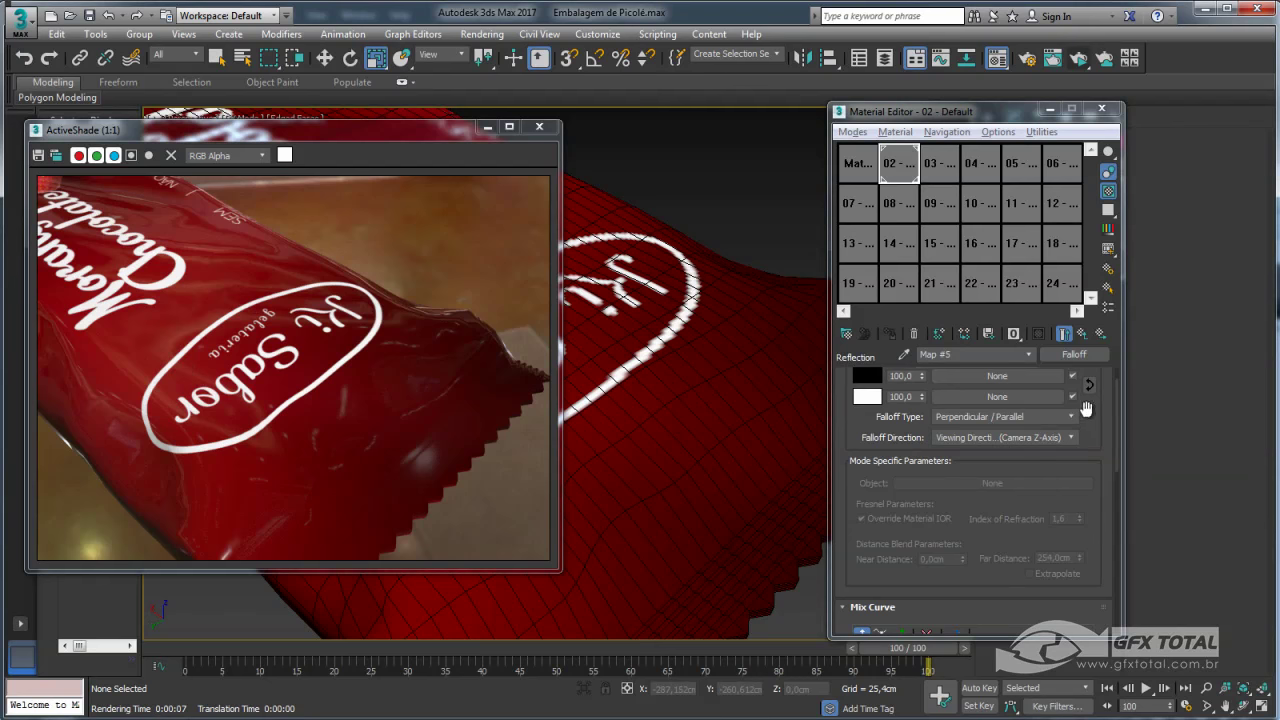
Swap the wrapper's Reflection map from Falloff to the bitmap rotulo_generico-reflexo.jpg
scroll(1086, 408, up, 1)
click(1082, 334)
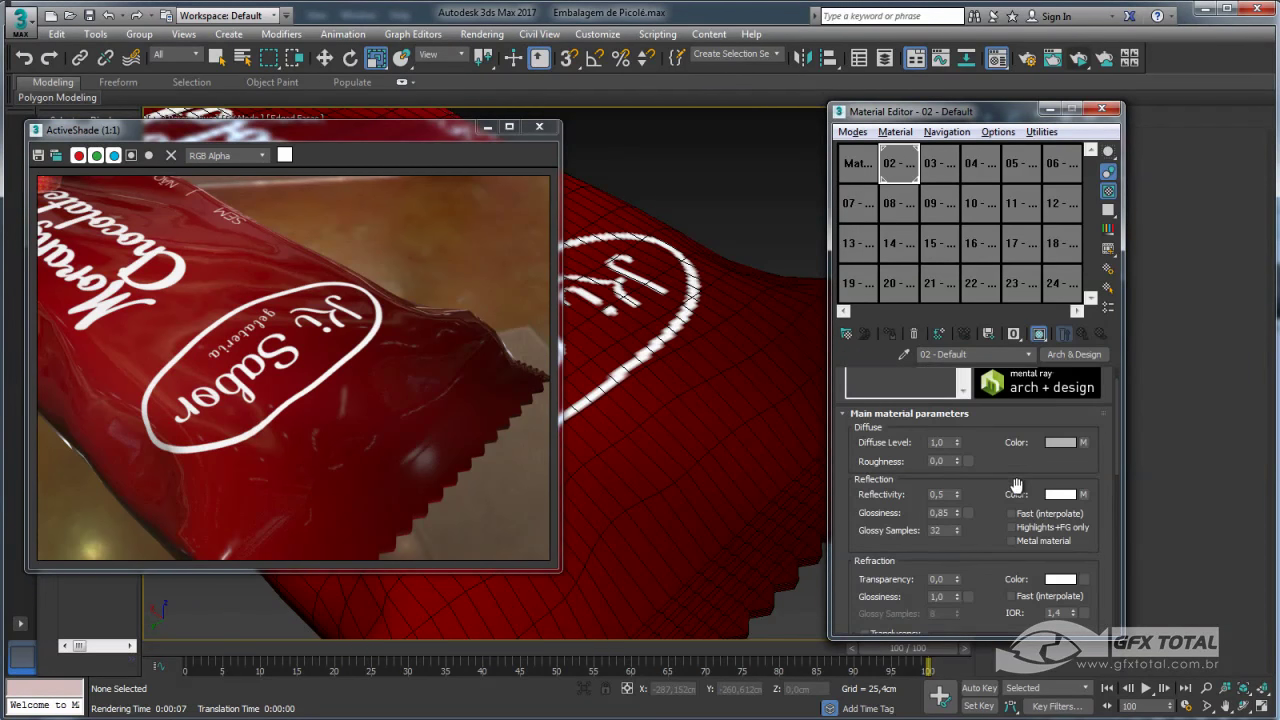
click(1083, 495)
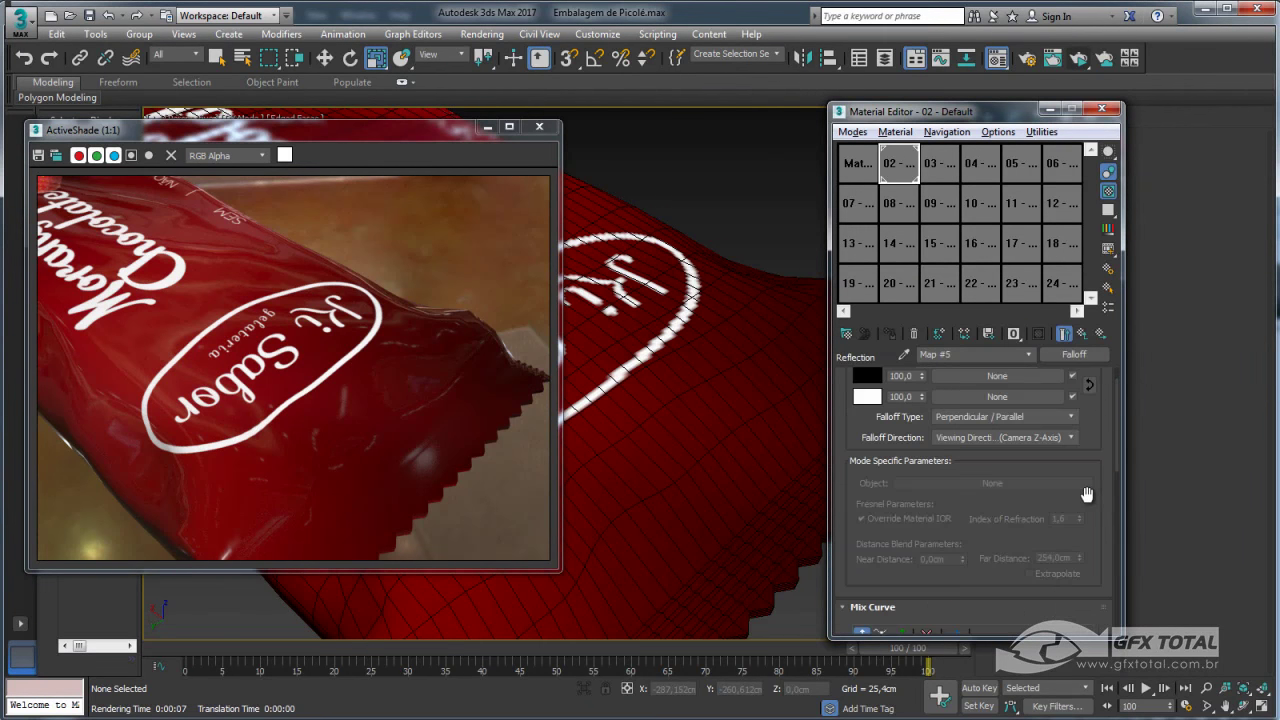
click(1074, 354)
double_click(703, 200)
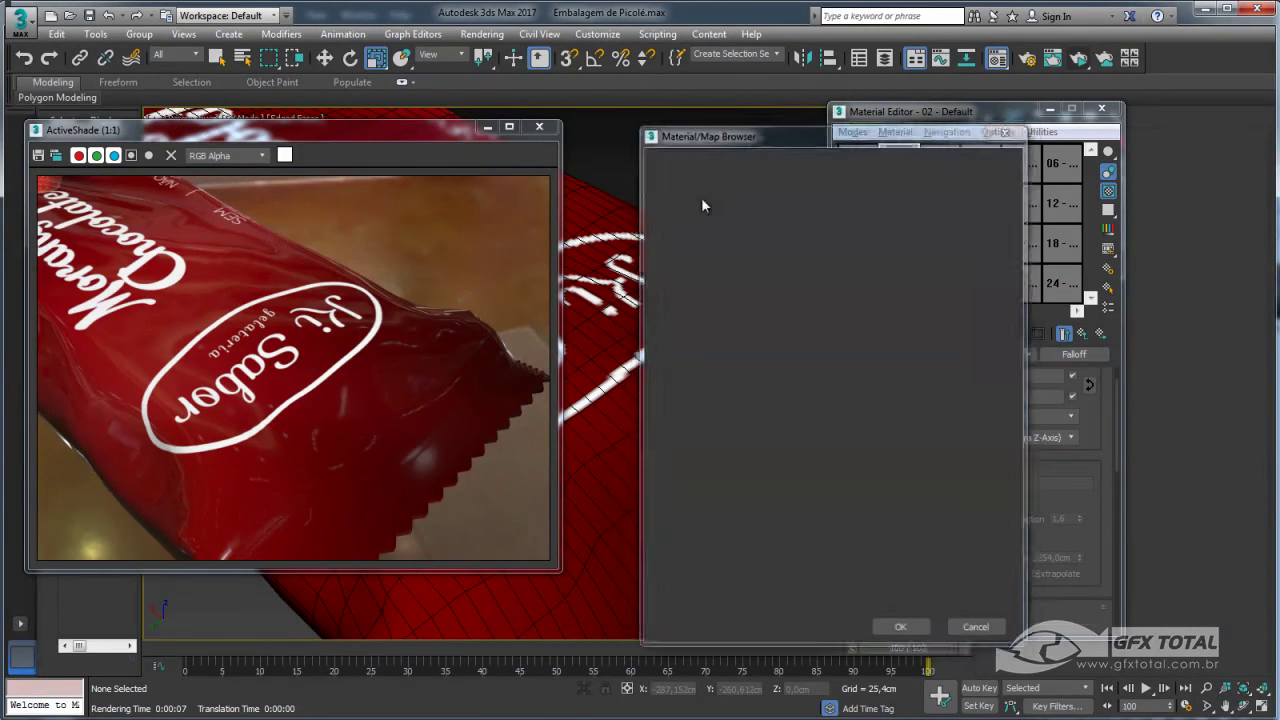
click(468, 104)
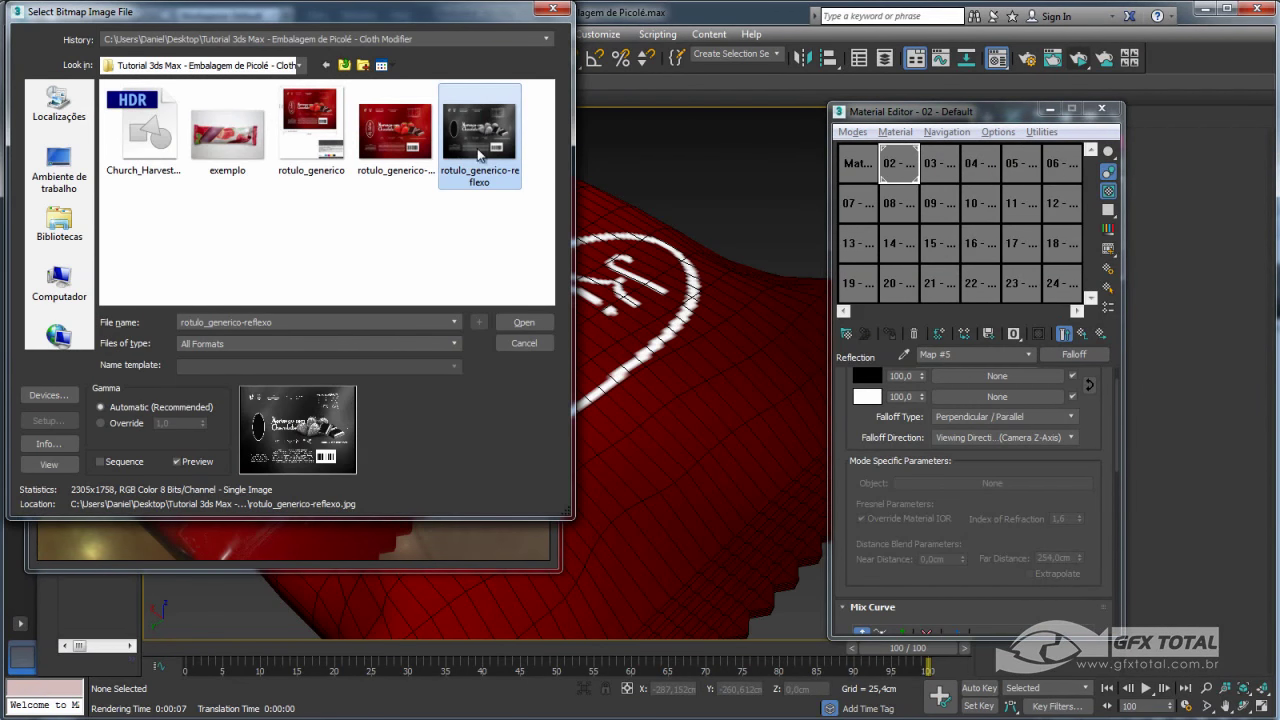
click(522, 321)
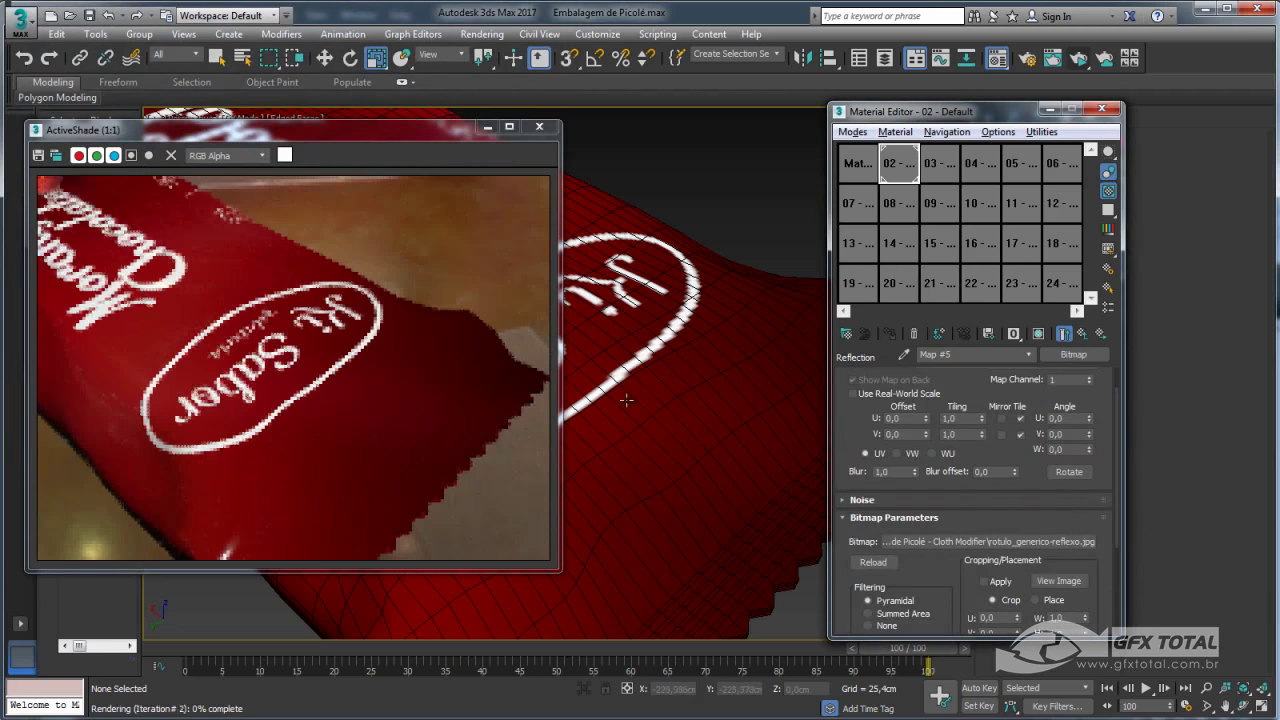
alt+middle_drag(626, 400, 546, 406)
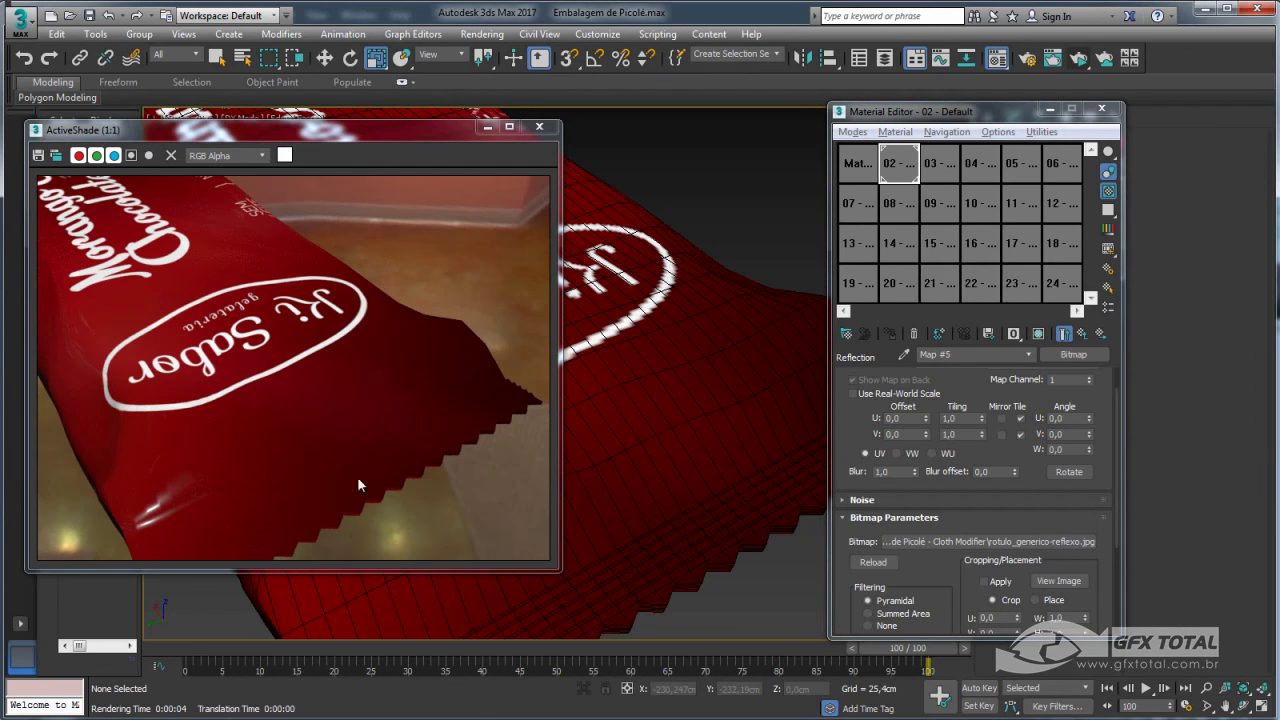
Go back to the parent wrapper material and orbit around the reflective heart-logo label in the preview render
alt+middle_drag(620, 330, 700, 360)
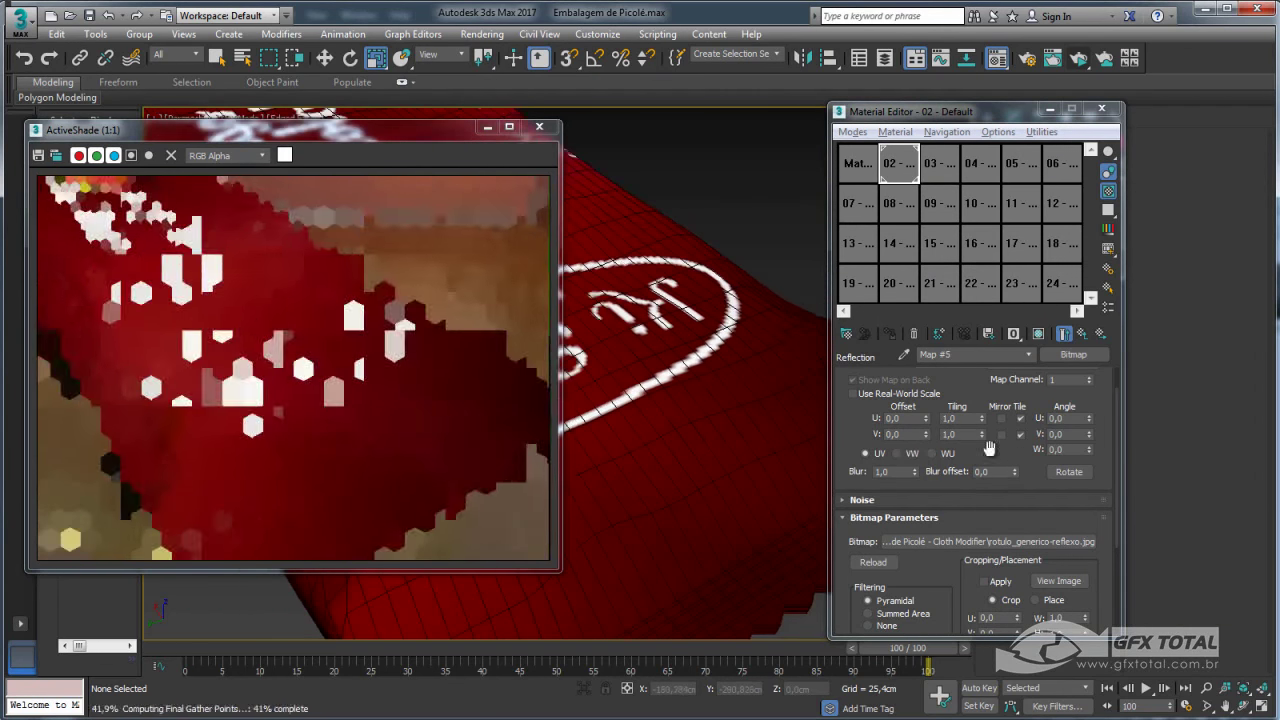
click(1088, 333)
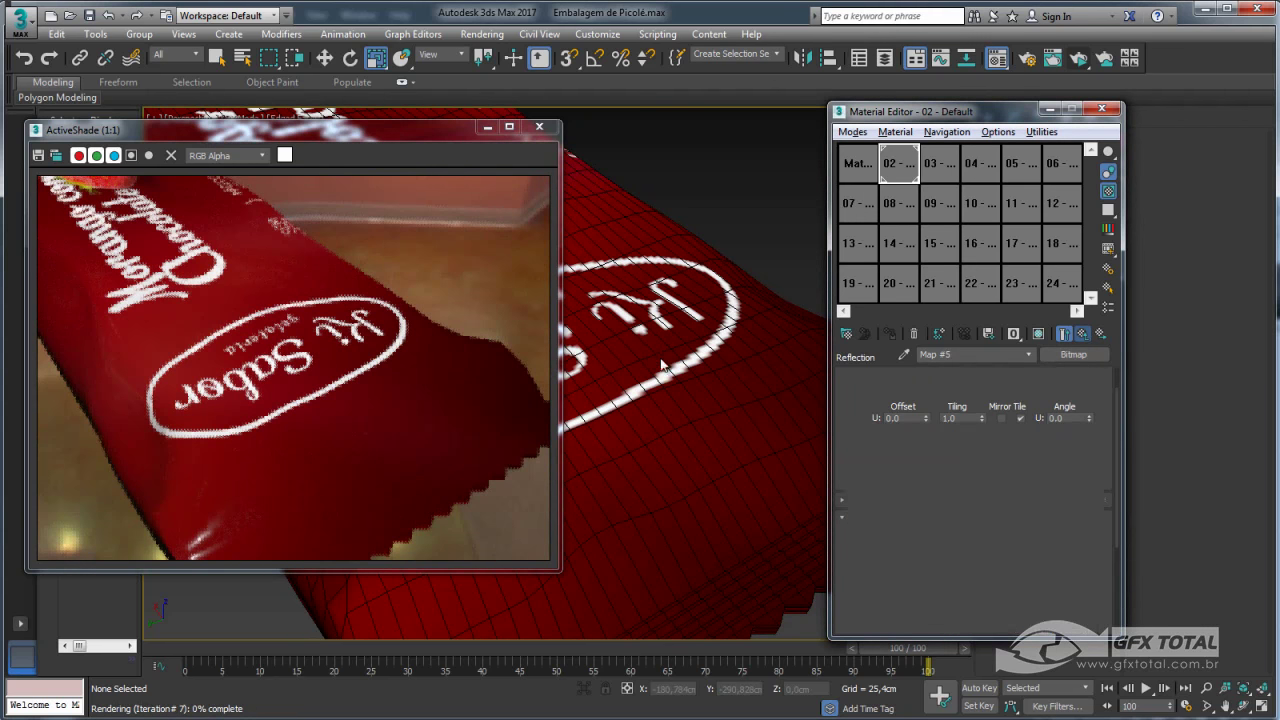
middle_drag(700, 396, 666, 440)
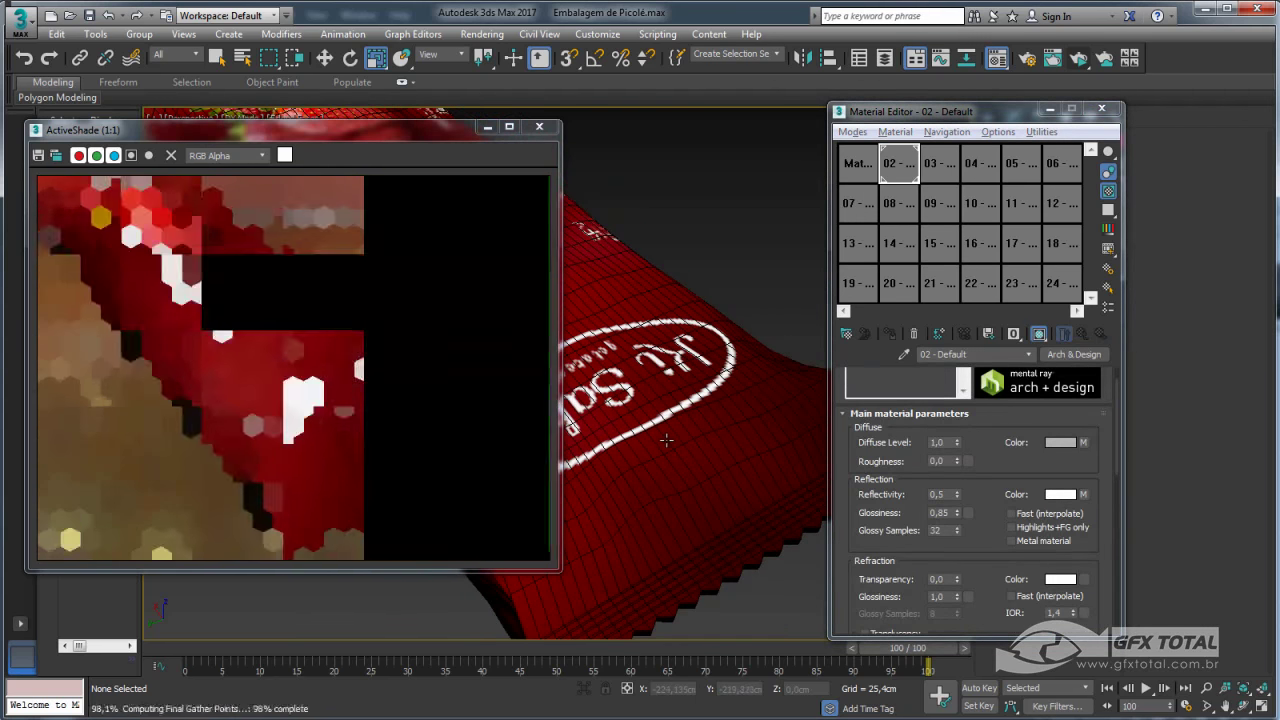
alt+middle_drag(813, 425, 801, 385)
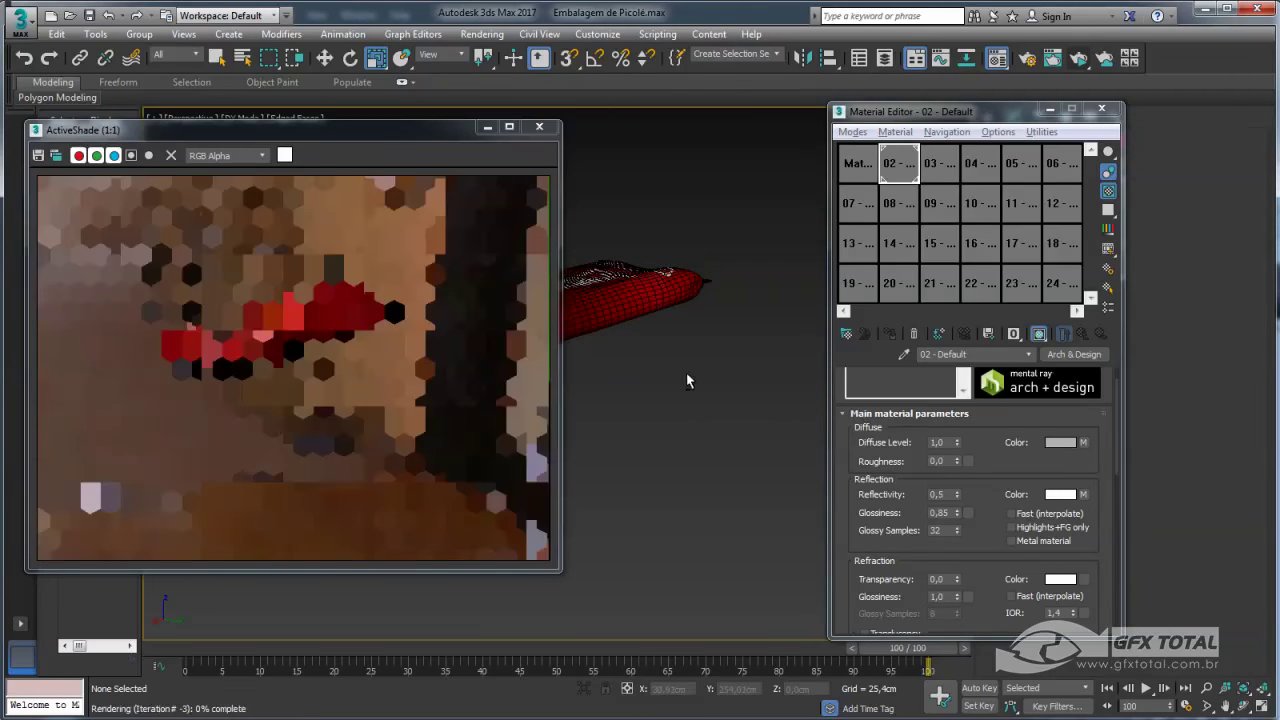
mouse_move(651, 383)
alt+middle_down()
mouse_move(766, 423)
mouse_move(707, 396)
mouse_move(669, 326)
mouse_move(679, 412)
alt+middle_up()
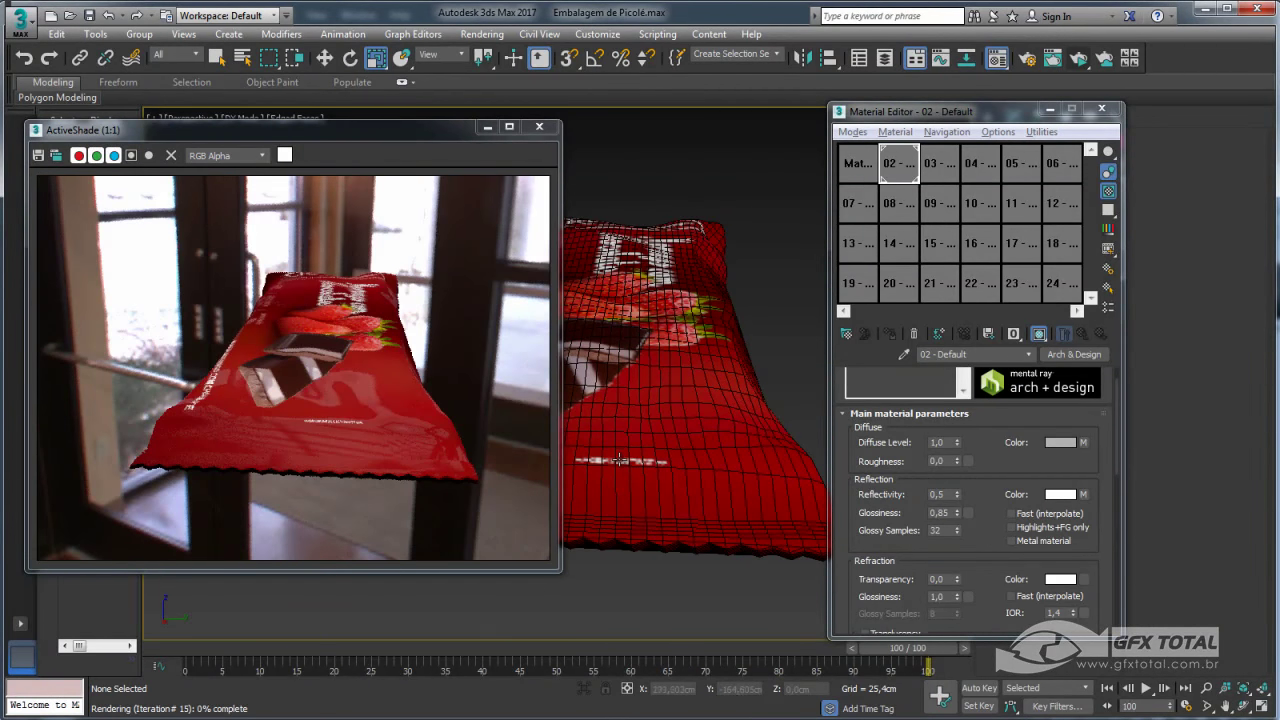
mouse_move(620, 464)
alt+middle_down()
mouse_move(640, 480)
mouse_move(679, 412)
mouse_move(669, 398)
alt+middle_up()
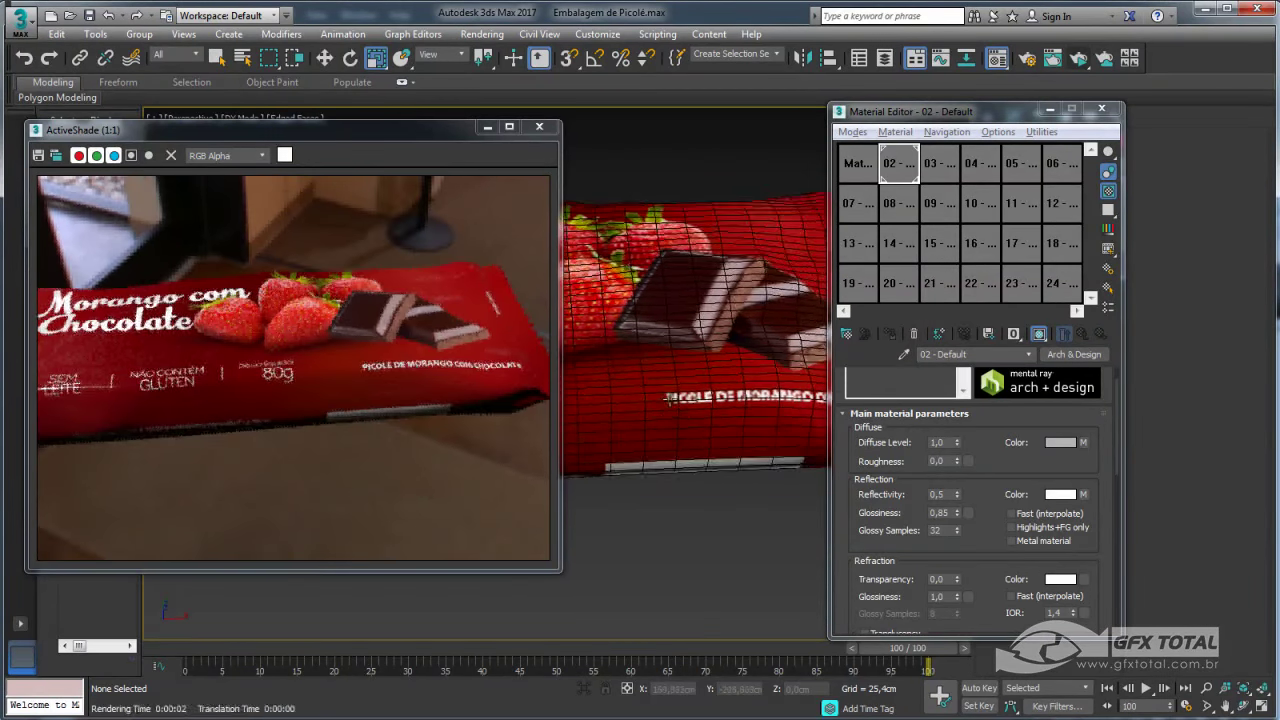
mouse_move(669, 398)
alt+middle_down()
mouse_move(716, 336)
mouse_move(730, 350)
alt+middle_up()
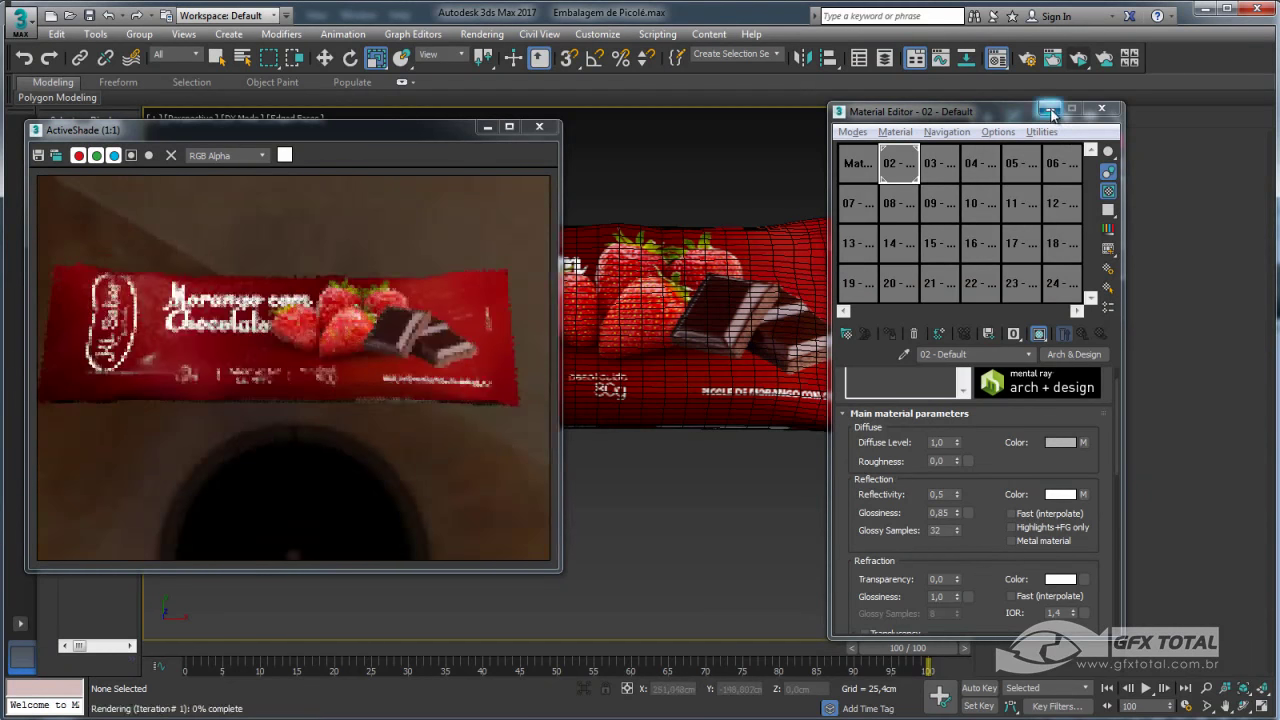
click(1049, 109)
Hide the render preview and draw an mr Sky Portal rectangle beside the wrapper
click(487, 126)
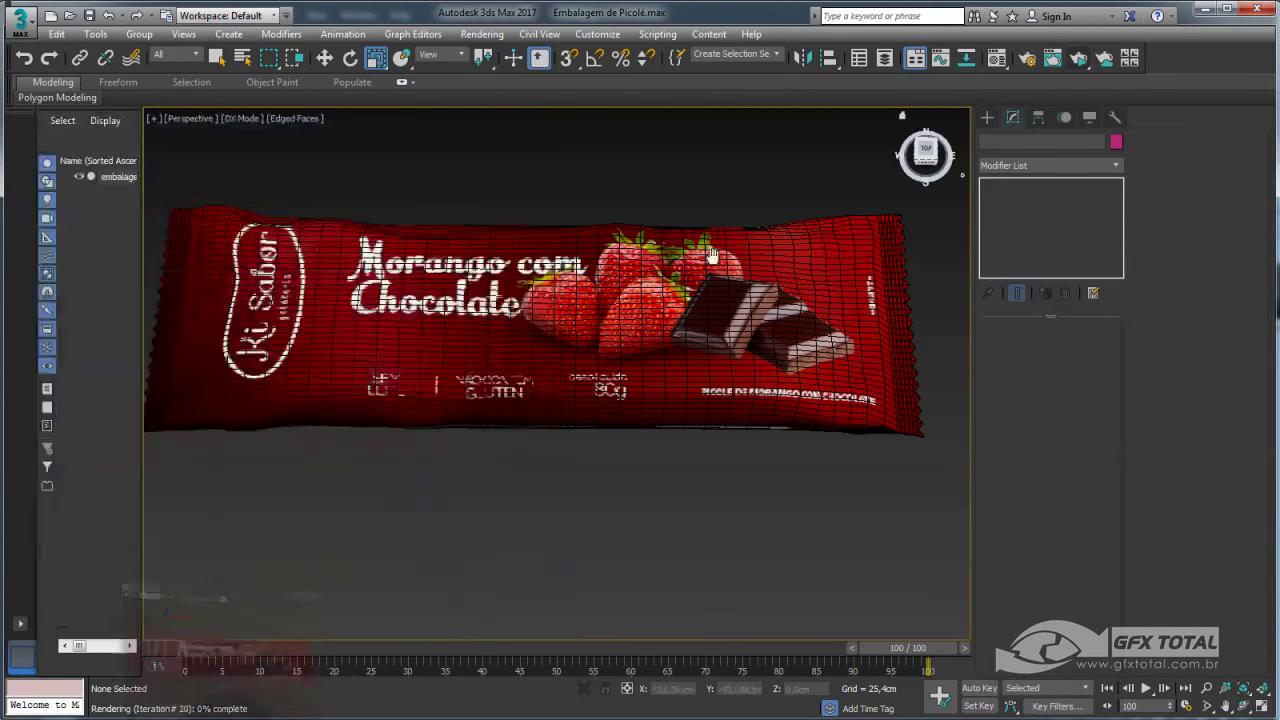
scroll(712, 256, down, 5)
click(988, 118)
alt+middle_drag(690, 330, 723, 343)
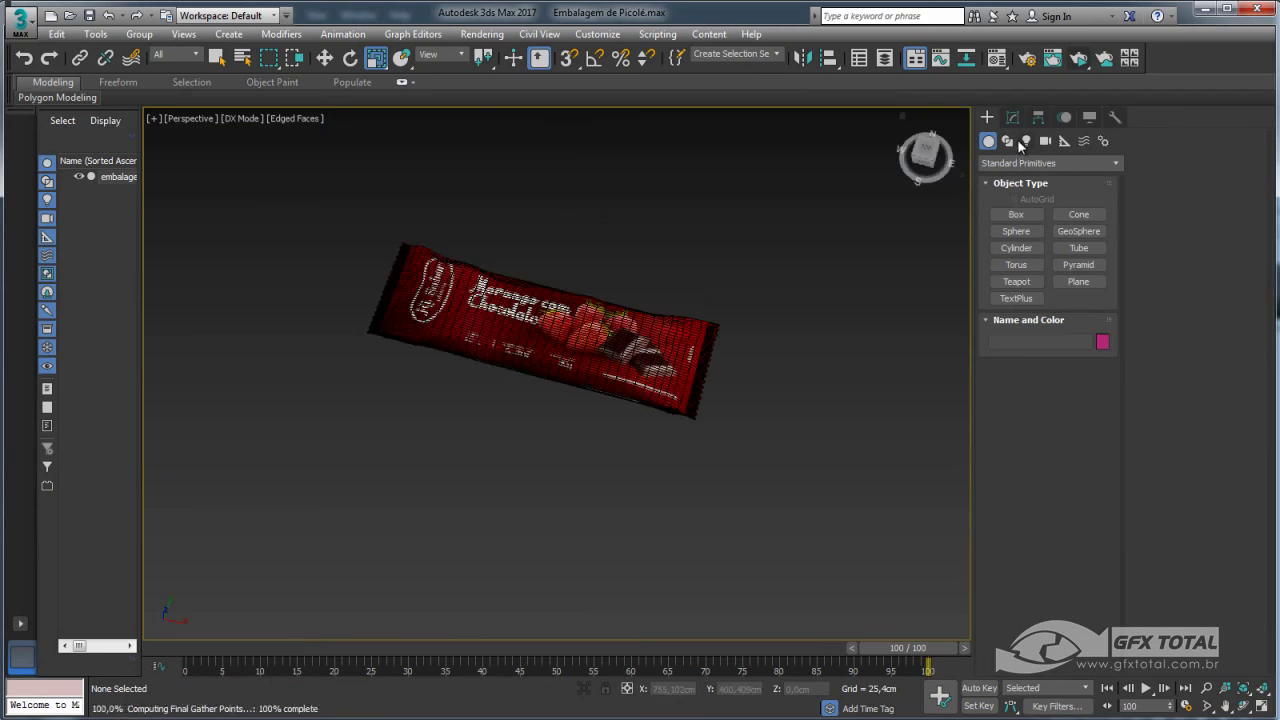
click(1025, 143)
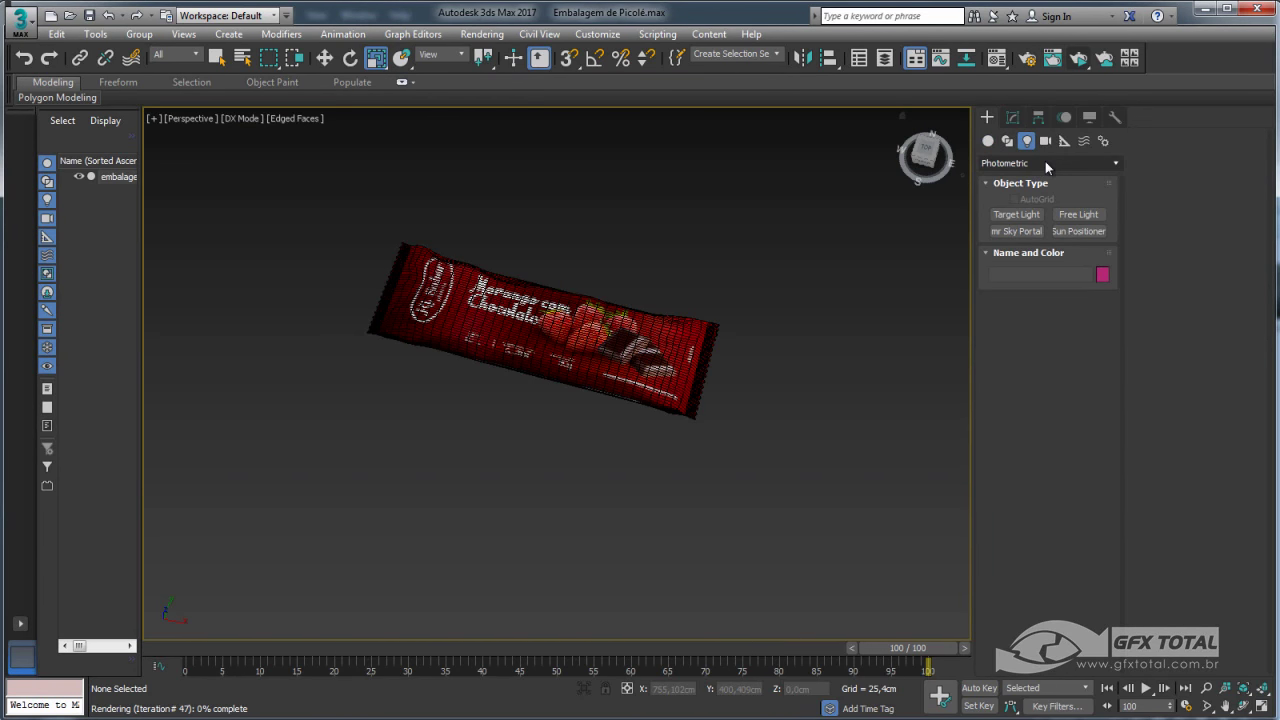
click(1045, 165)
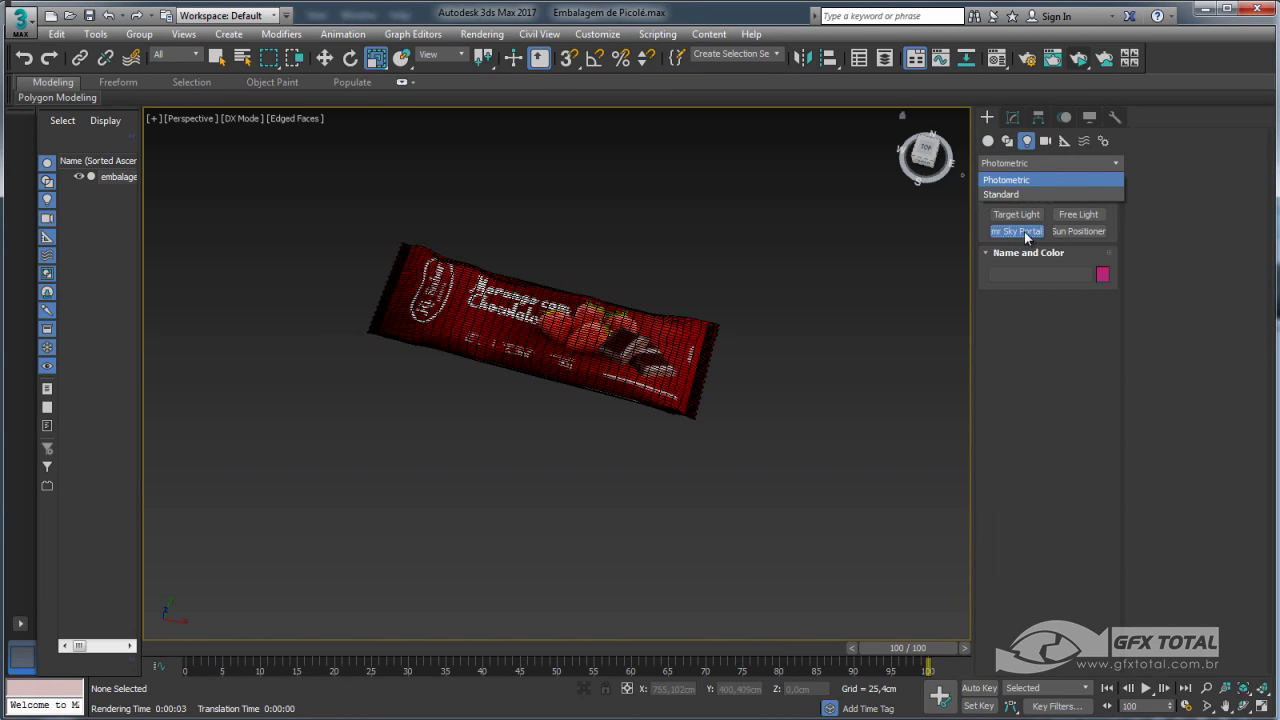
mouse_move(751, 283)
alt+middle_down()
mouse_move(603, 283)
mouse_move(674, 323)
mouse_move(640, 211)
alt+middle_up()
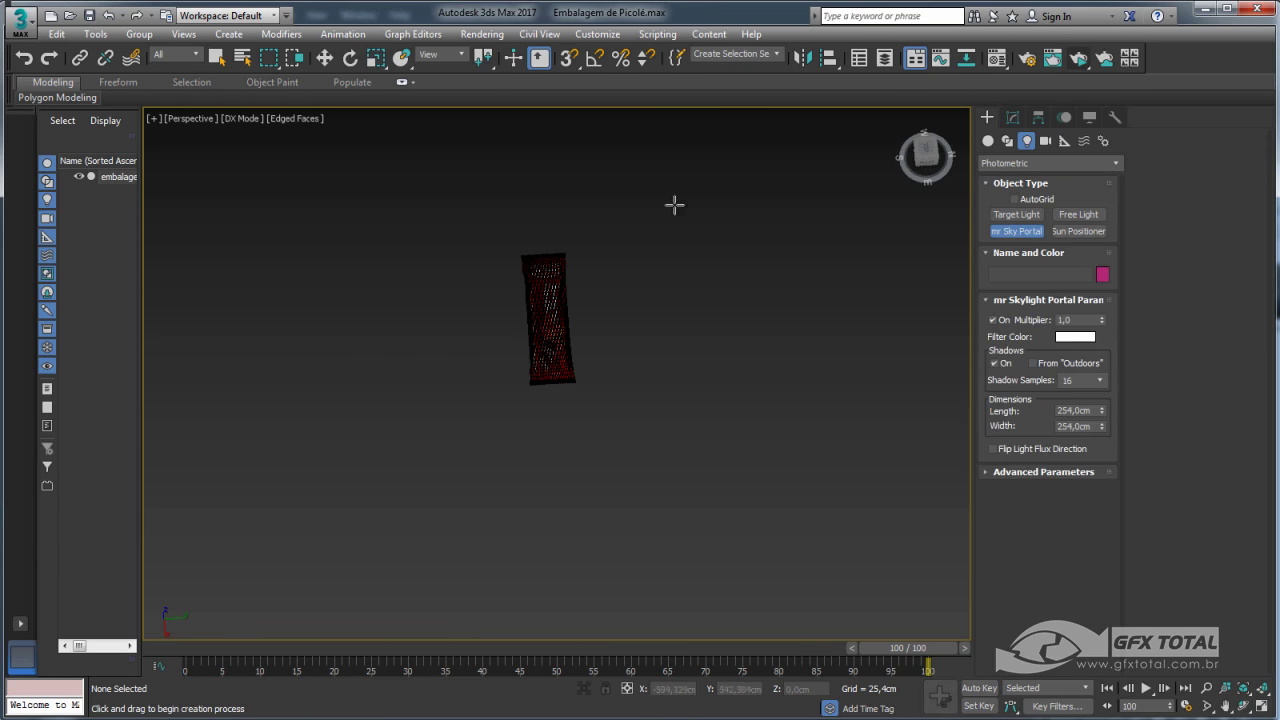
drag(672, 203, 943, 466)
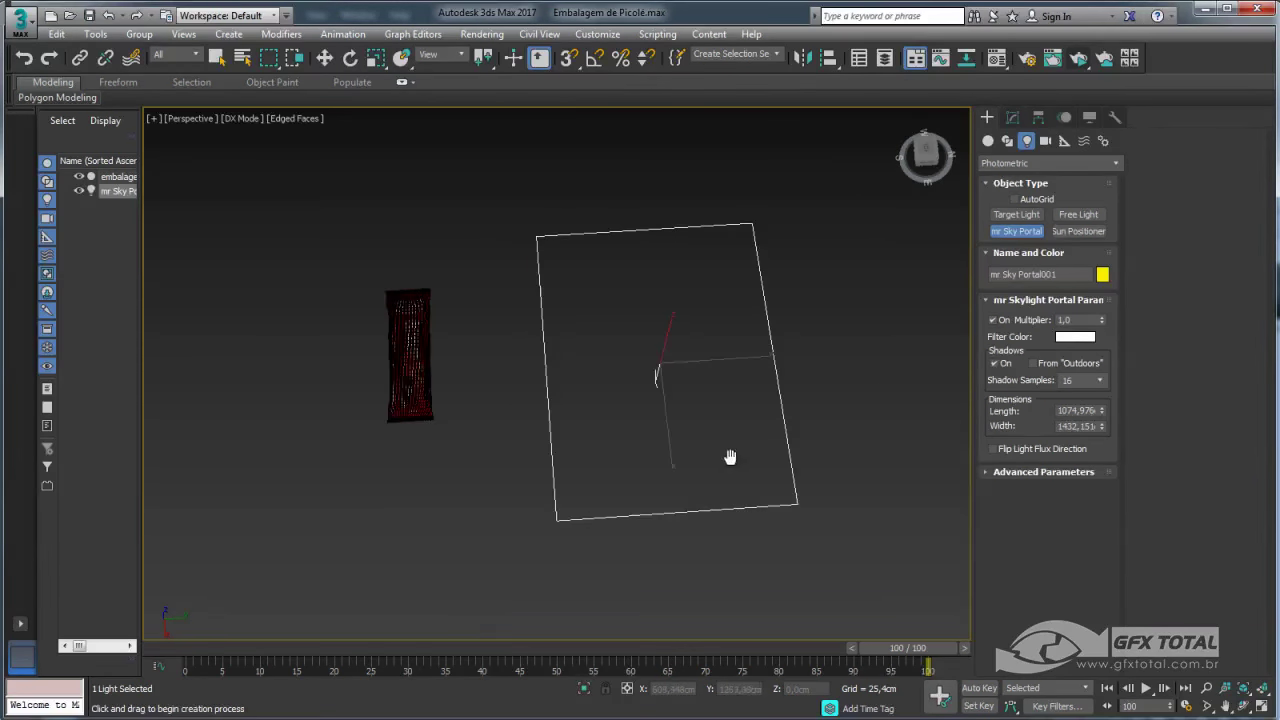
Rotate the sky portal upright, nudge it into place, and expand its Advanced Parameters
alt+middle_drag(729, 451, 709, 363)
key(e)
mouse_move(712, 297)
mouse_down()
mouse_move(766, 363)
mouse_move(743, 363)
mouse_up()
key(w)
drag(729, 216, 732, 213)
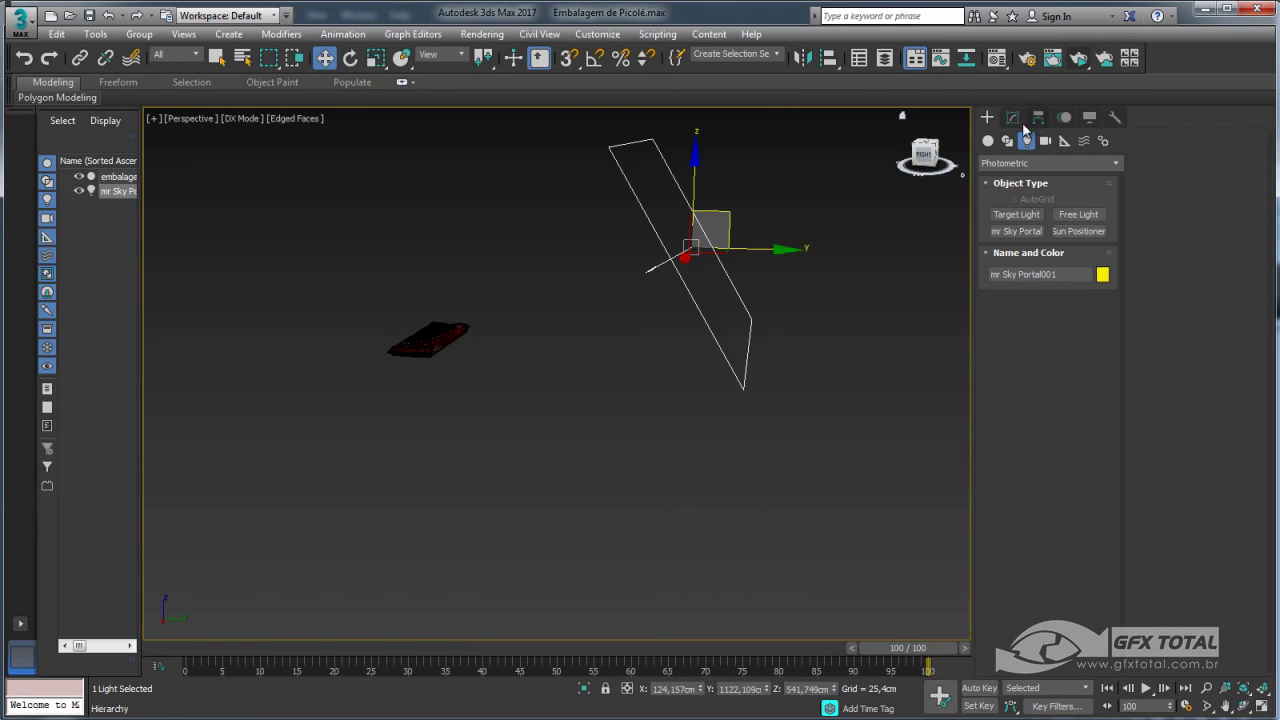
click(1012, 117)
click(1045, 501)
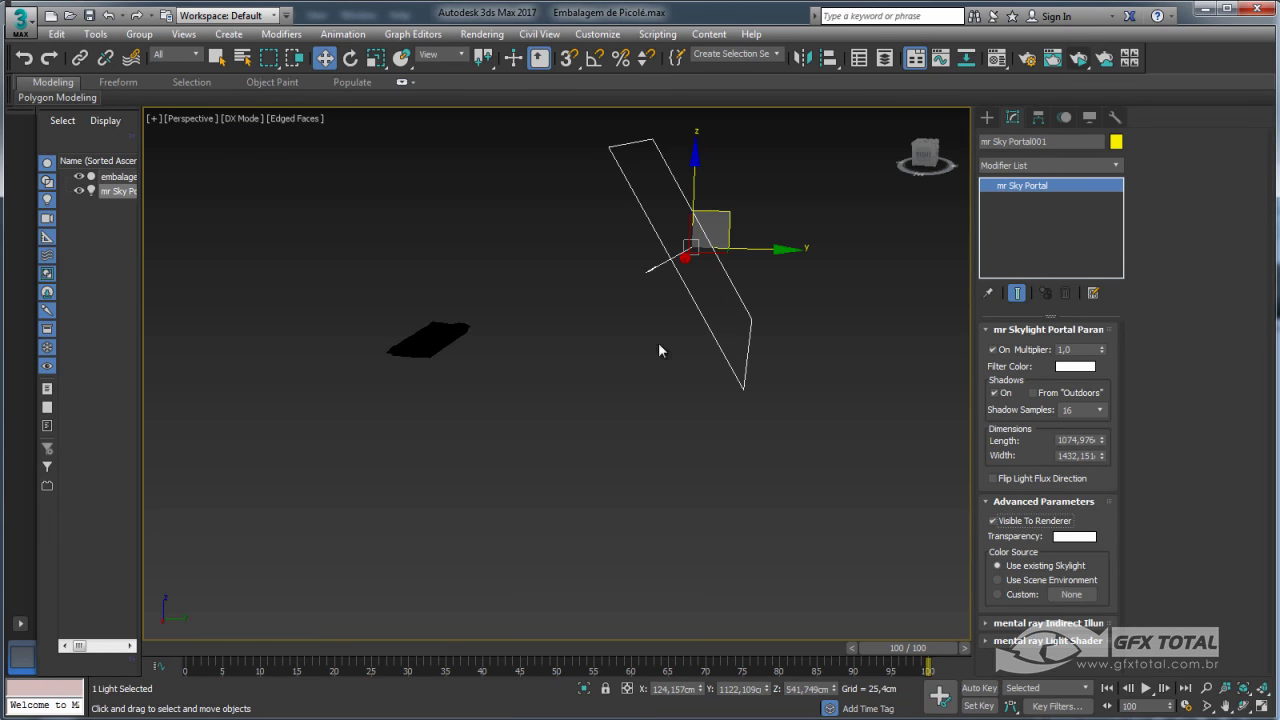
Set the portal's colour source to Custom and Shift-clone a copy toward the upper left
click(998, 593)
shift+drag(730, 222, 185, 180)
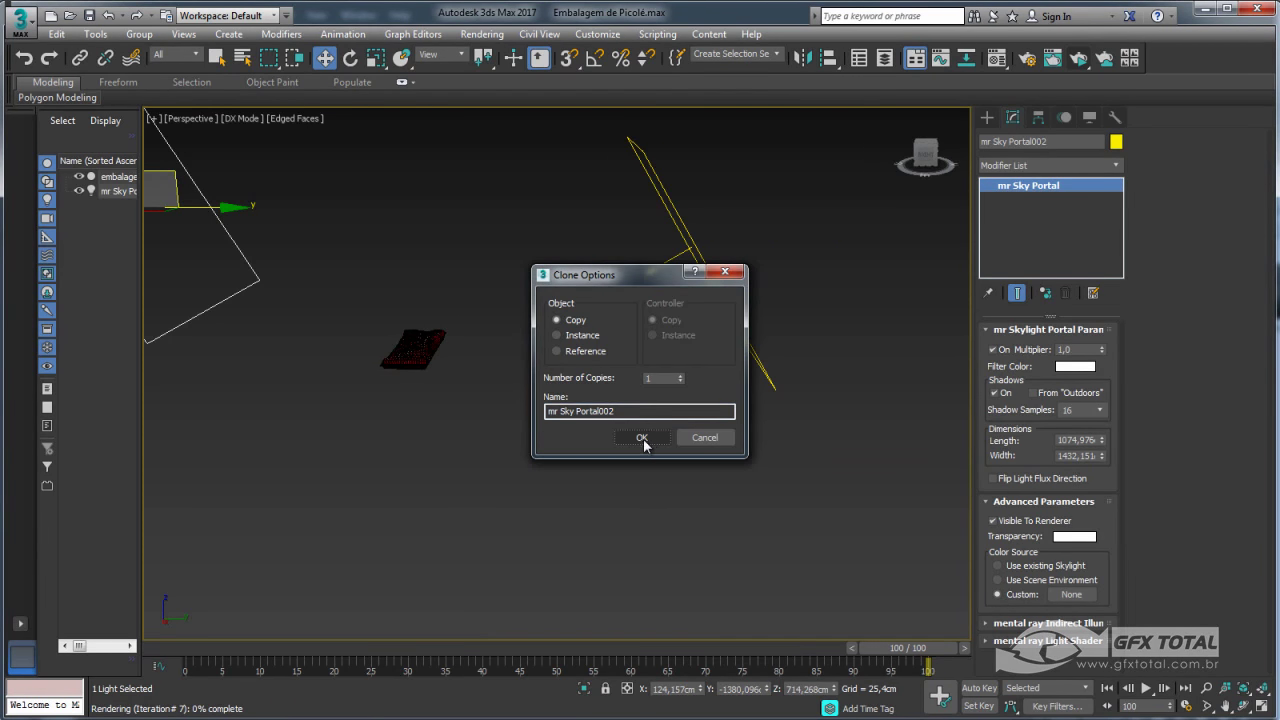
click(642, 438)
Rotate and move the copy, mr Sky Portal002, into position and bring back the render preview
middle_drag(329, 263, 449, 286)
key(e)
drag(451, 295, 391, 126)
alt+middle_drag(480, 300, 566, 347)
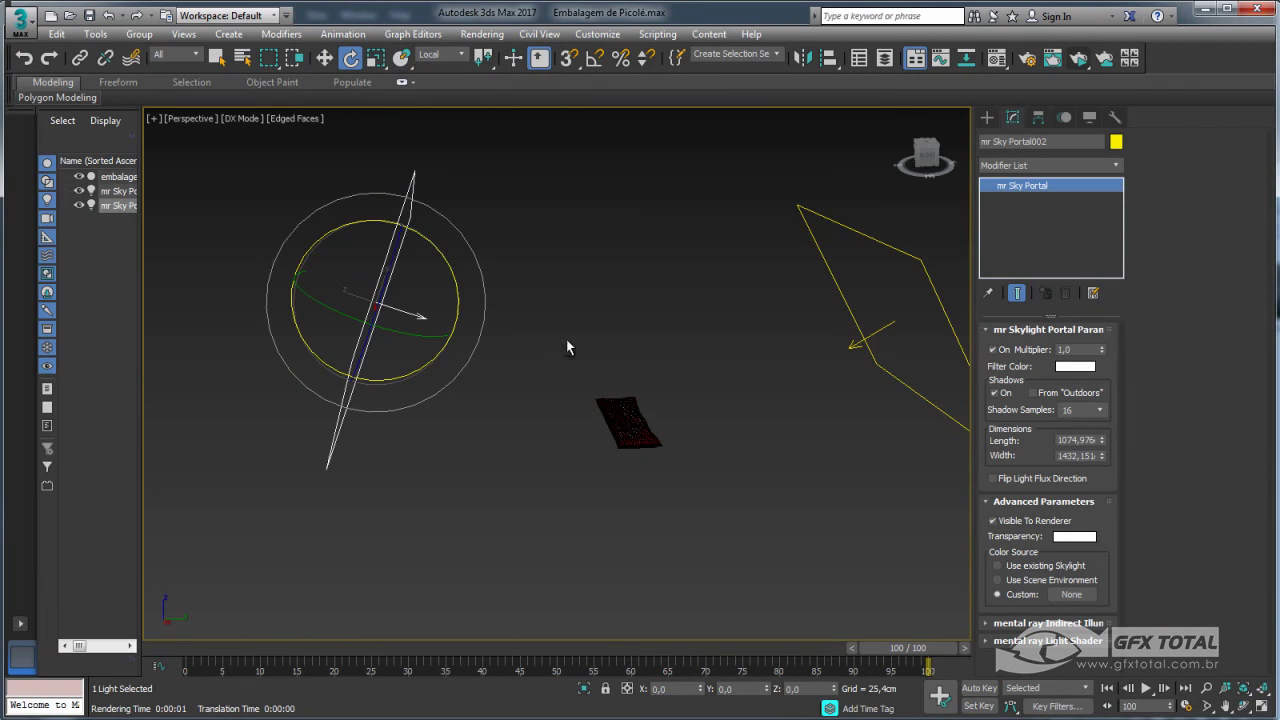
key(w)
mouse_move(418, 268)
mouse_down()
mouse_move(462, 218)
mouse_move(508, 208)
mouse_up()
key(e)
key(shift+q)
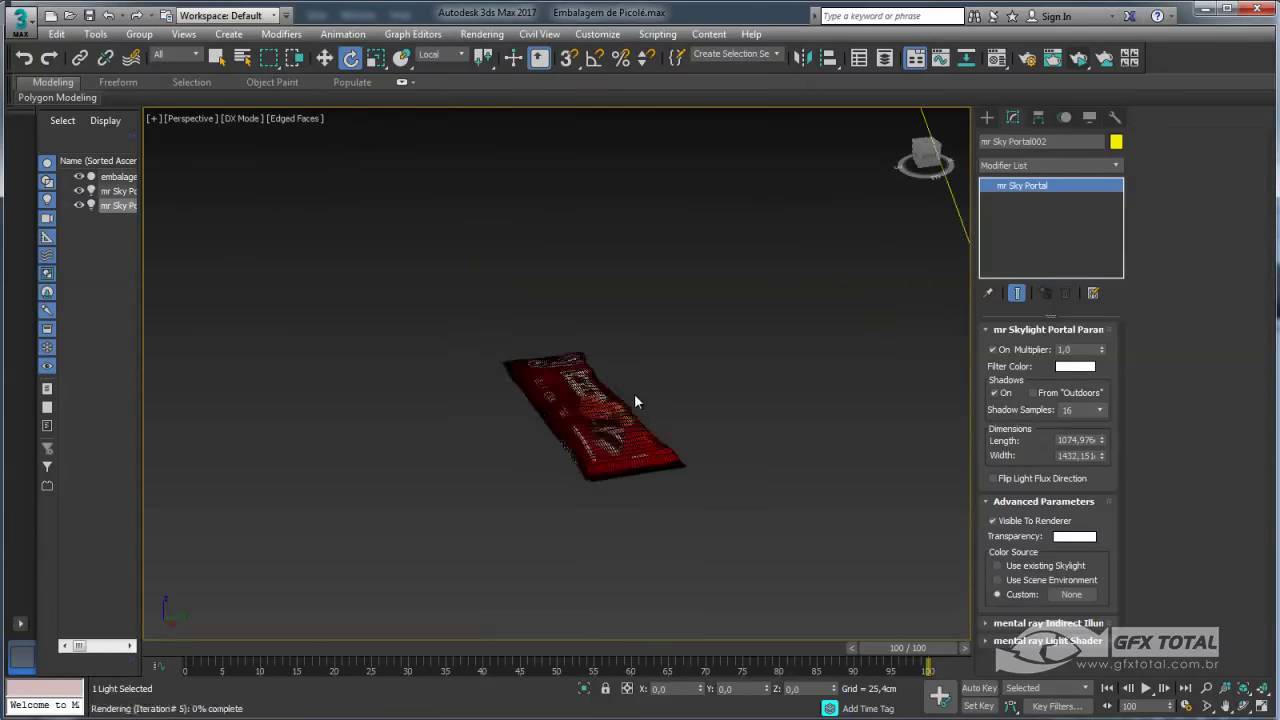
scroll(634, 401, up, 3)
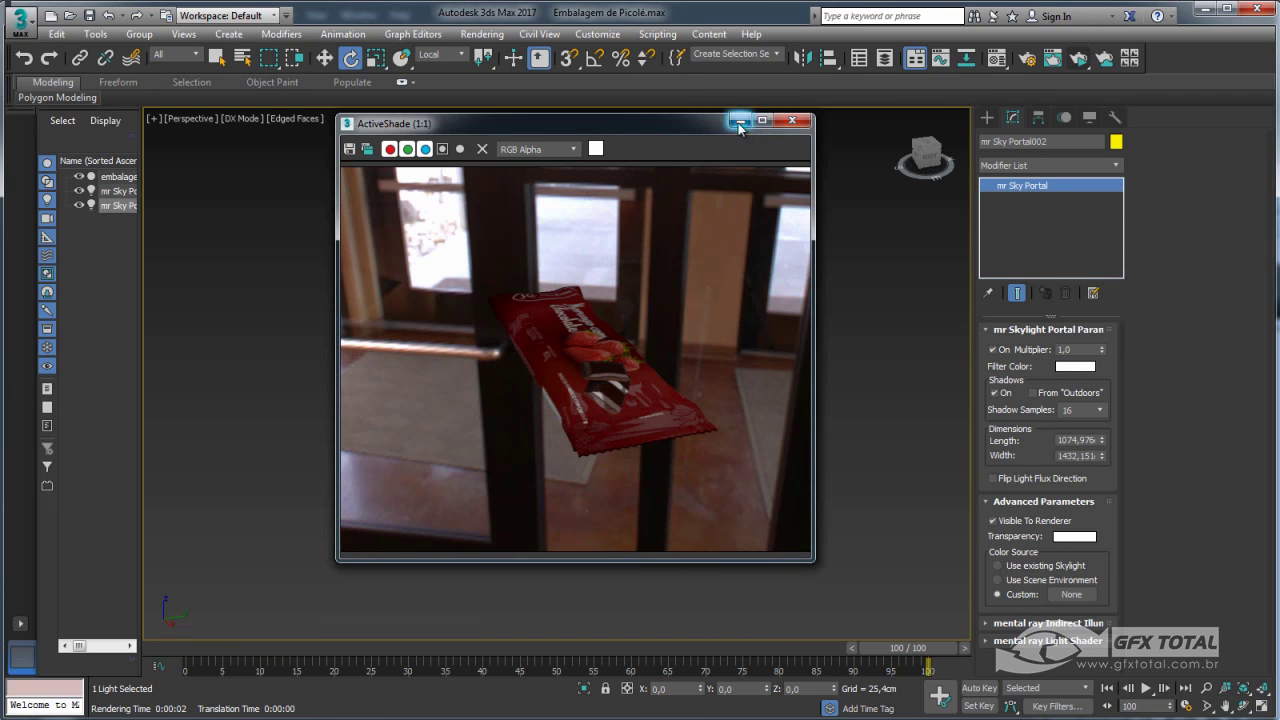
Restart the ActiveShade preview and orbit around the wrapper to re-render it
drag(692, 126, 524, 121)
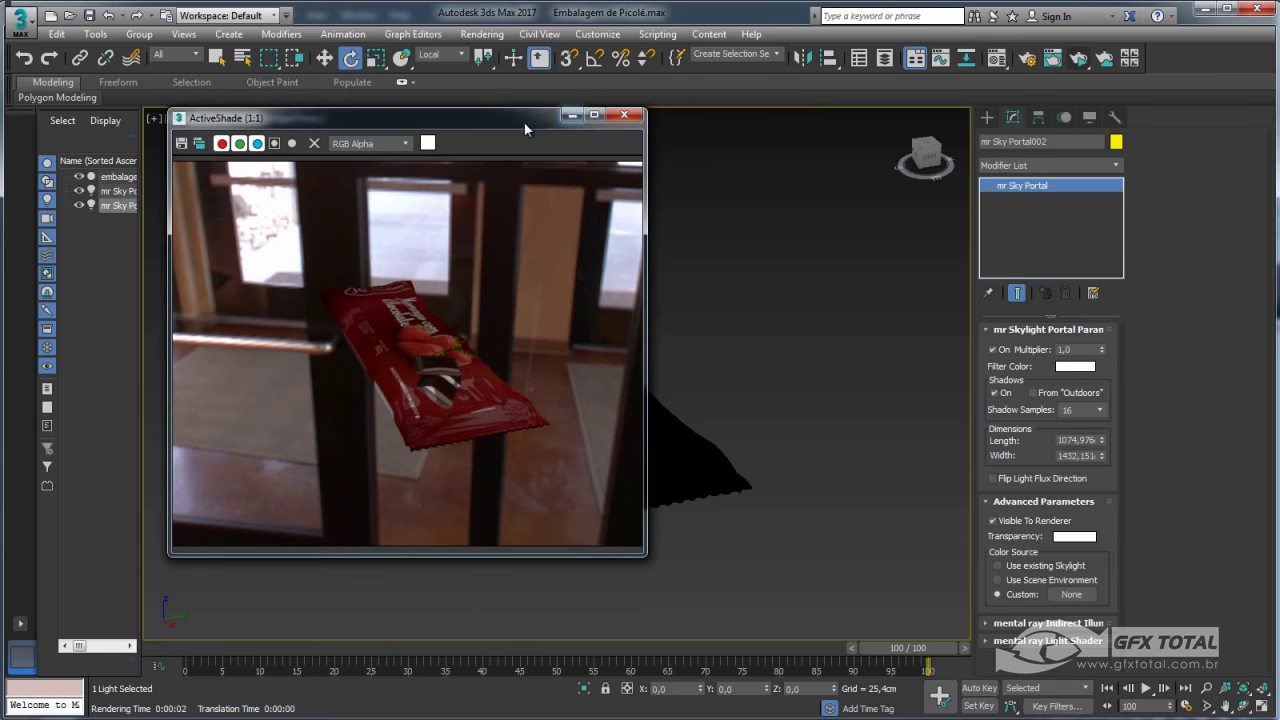
click(624, 114)
mouse_move(763, 340)
middle_down()
mouse_move(729, 282)
mouse_move(694, 267)
middle_up()
click(1080, 63)
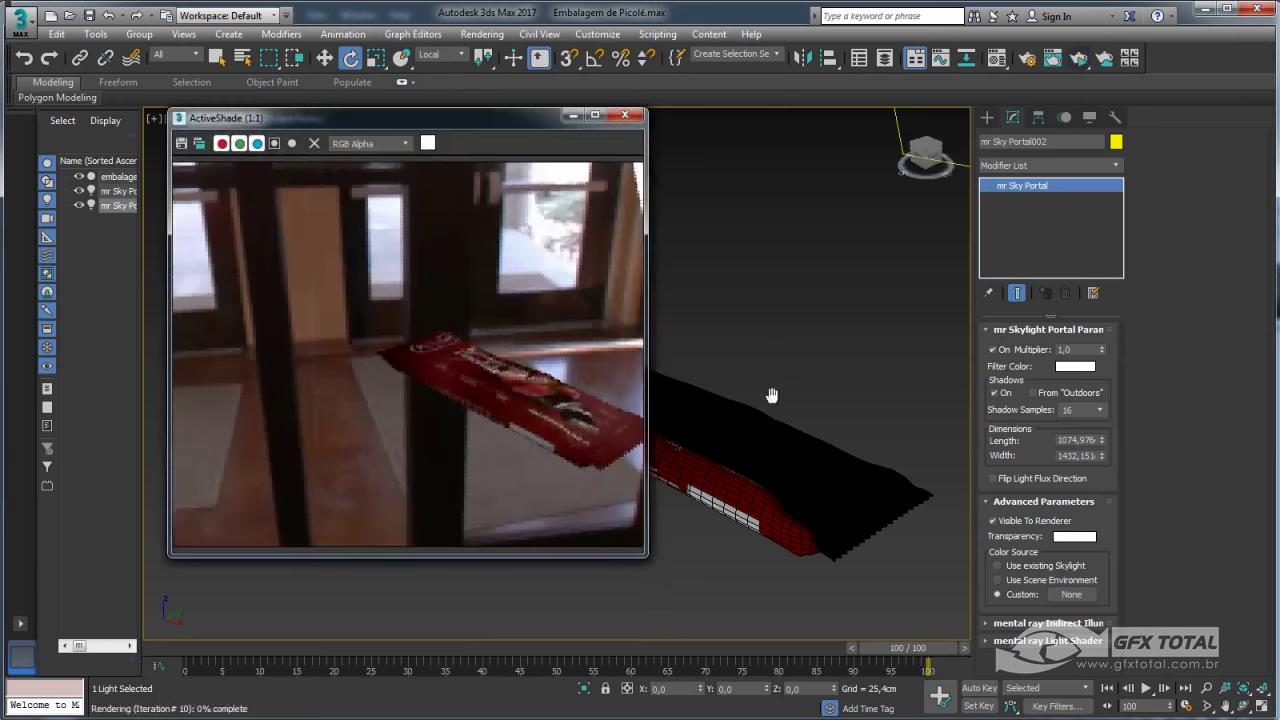
mouse_move(771, 396)
alt+middle_down()
mouse_move(773, 352)
mouse_move(748, 380)
mouse_move(743, 371)
alt+middle_up()
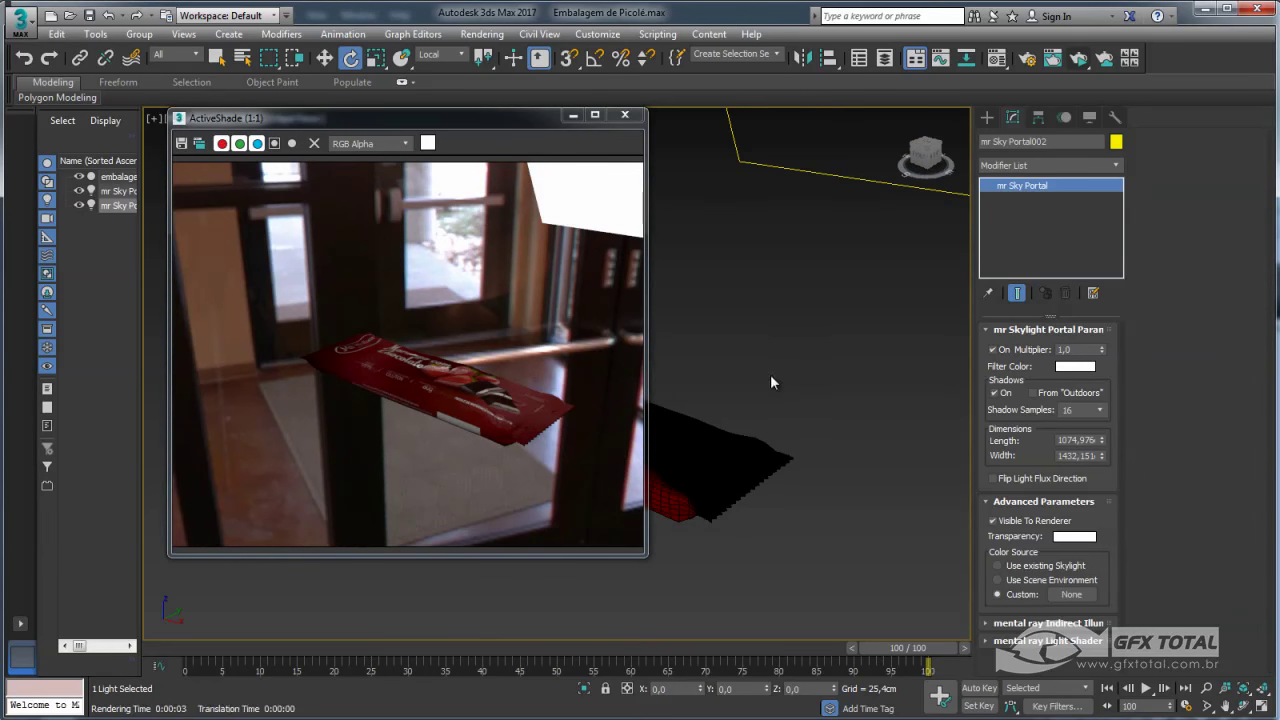
mouse_move(770, 377)
alt+middle_down()
mouse_move(783, 340)
mouse_move(760, 420)
mouse_move(863, 483)
mouse_move(611, 391)
mouse_move(778, 436)
mouse_move(697, 416)
alt+middle_up()
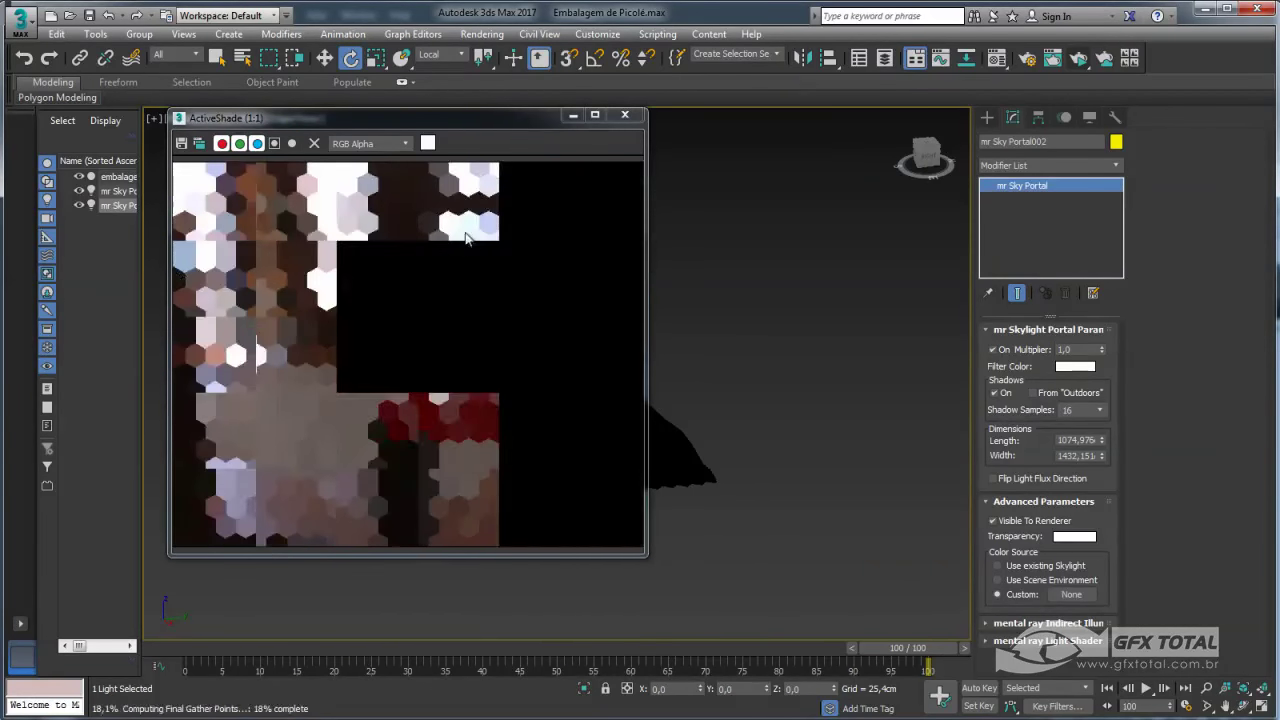
Toggle Display Alpha on and off, then orbit to render the wrapper from other angles
click(274, 143)
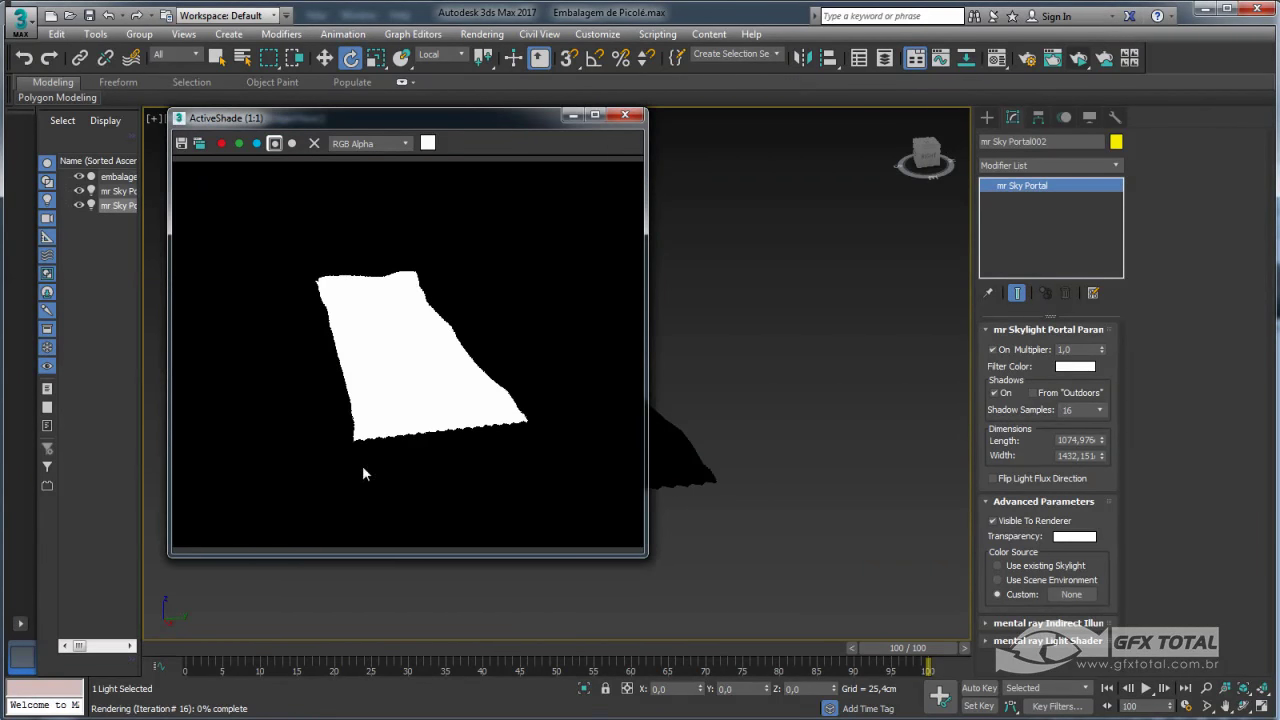
click(275, 145)
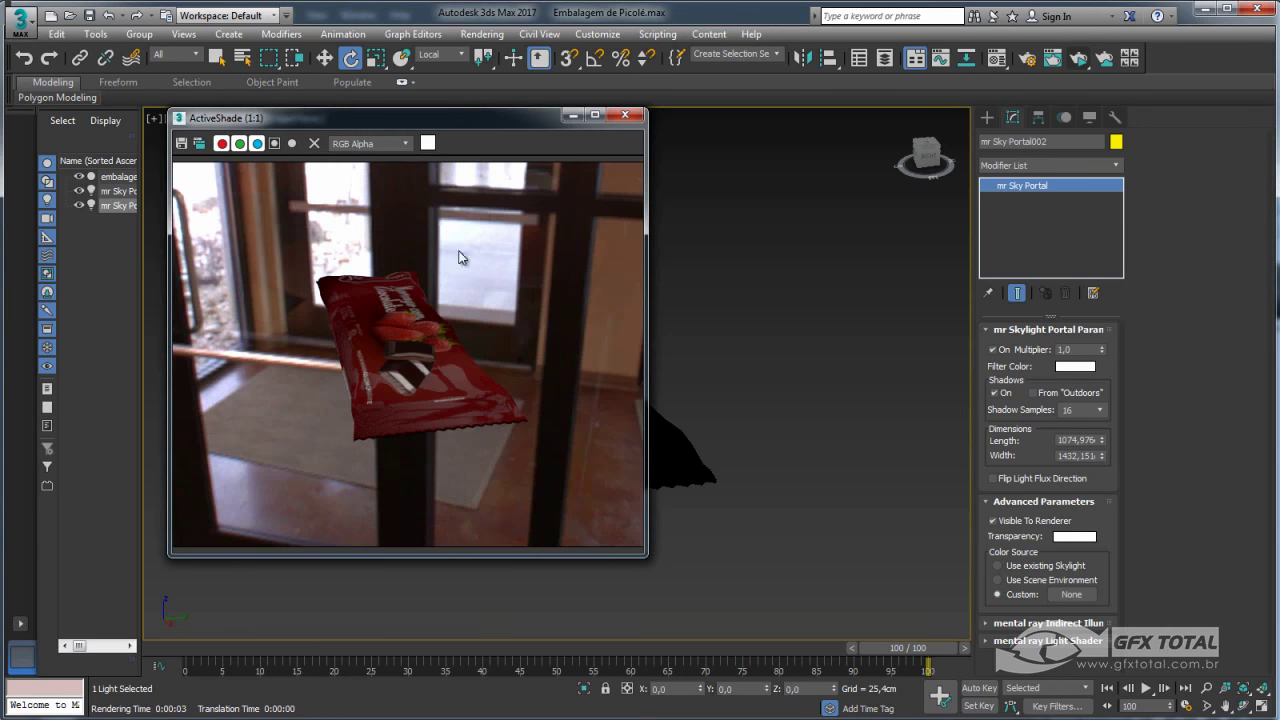
alt+middle_drag(586, 286, 803, 357)
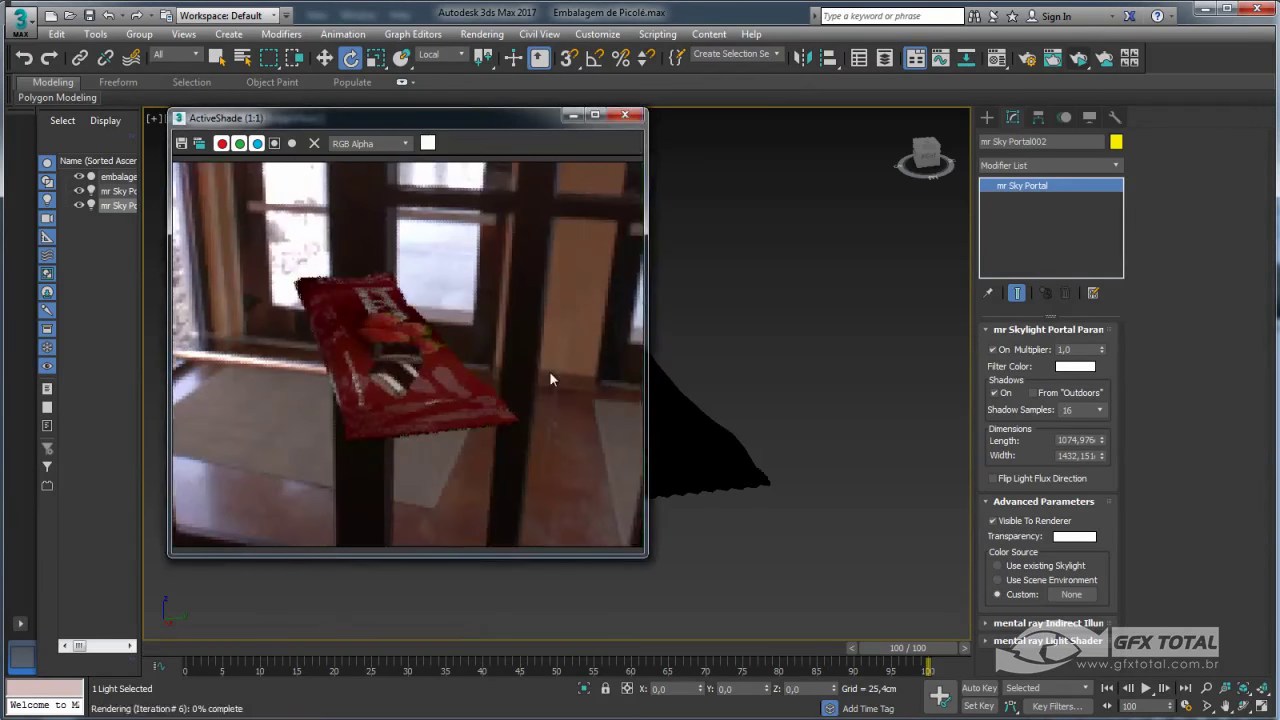
alt+middle_drag(800, 366, 457, 365)
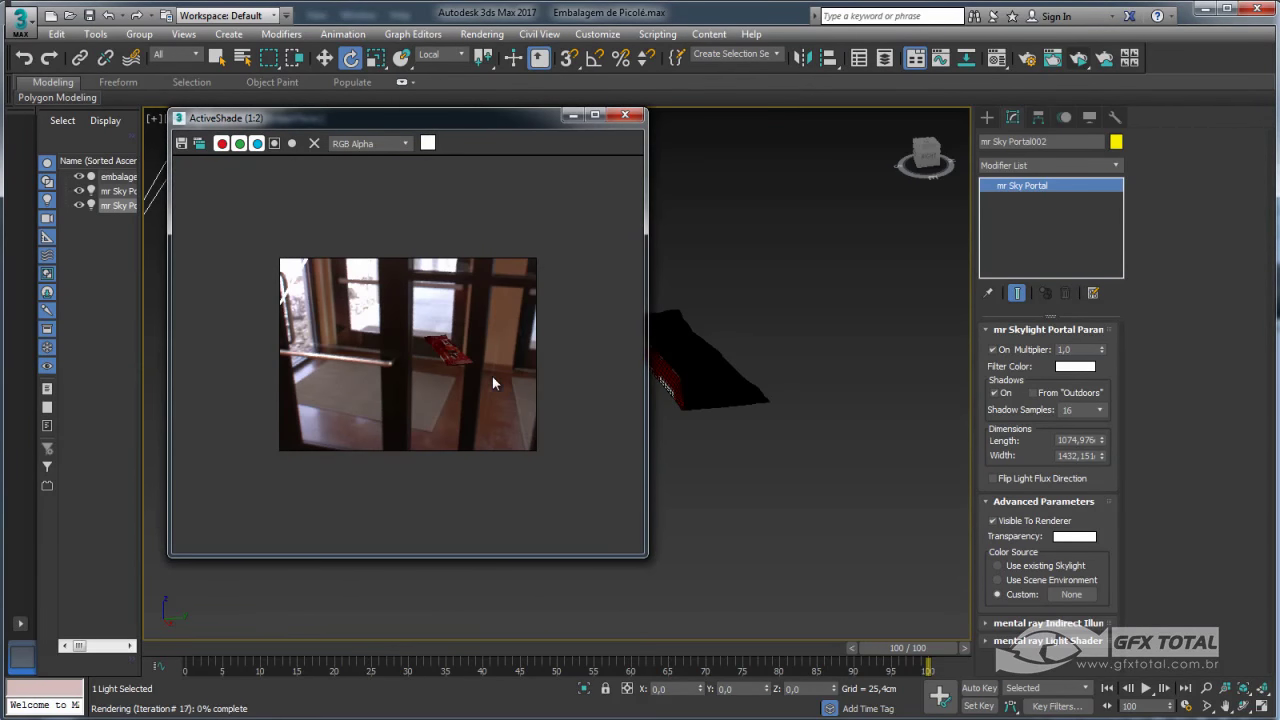
mouse_move(786, 367)
alt+middle_down()
mouse_move(724, 378)
mouse_move(776, 437)
alt+middle_up()
Move the preview window aside, zoom in on the wrapper, then close ActiveShade
drag(456, 120, 328, 45)
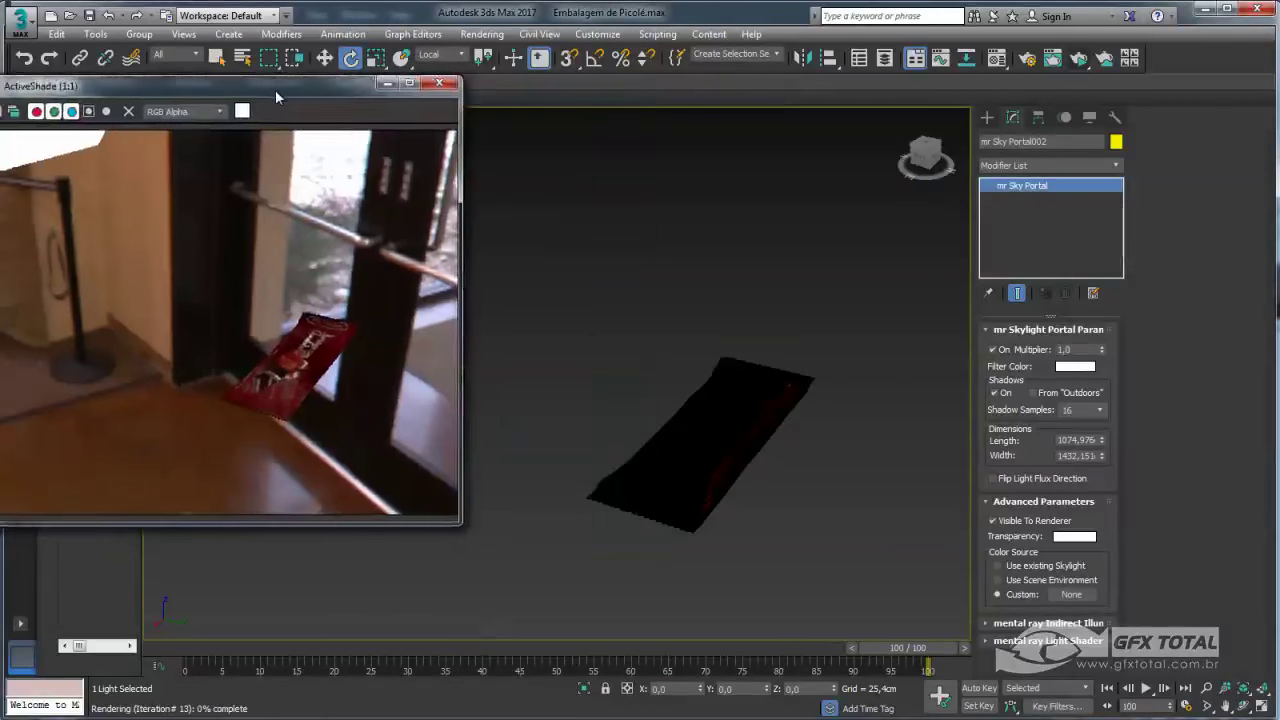
middle_drag(688, 350, 646, 274)
scroll(646, 274, up, 5)
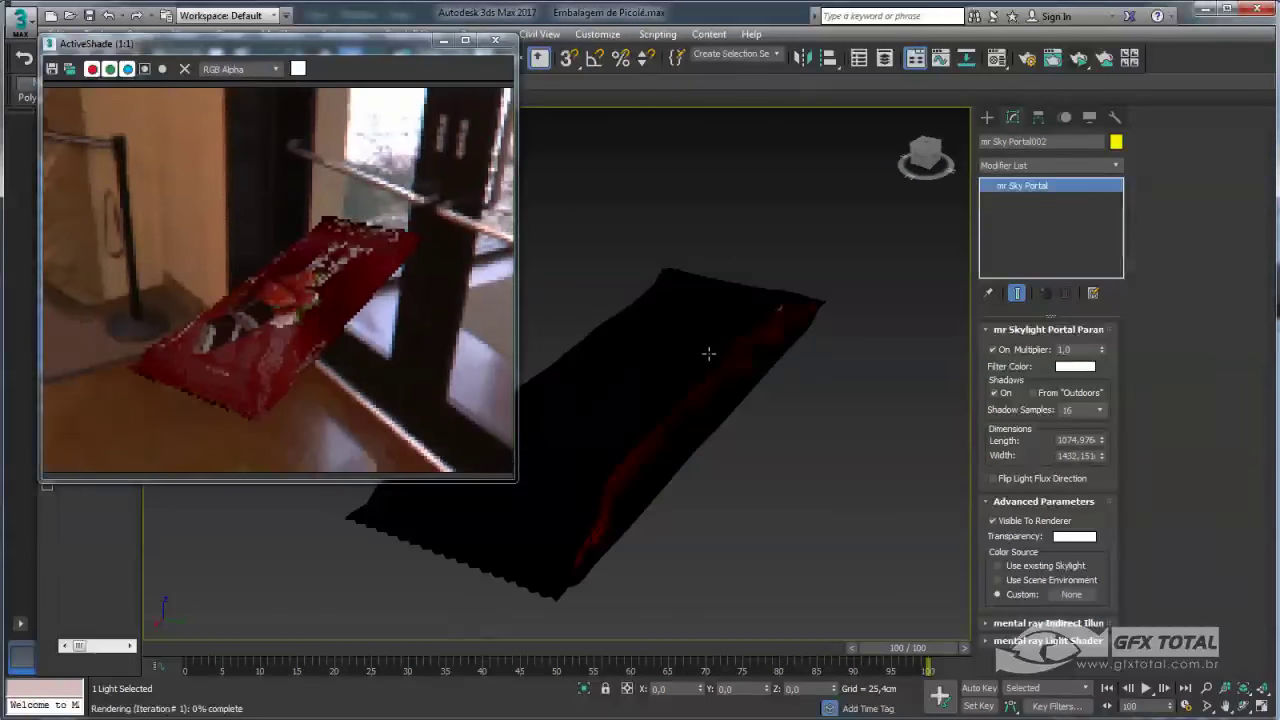
scroll(698, 326, up, 2)
scroll(692, 312, up, 1)
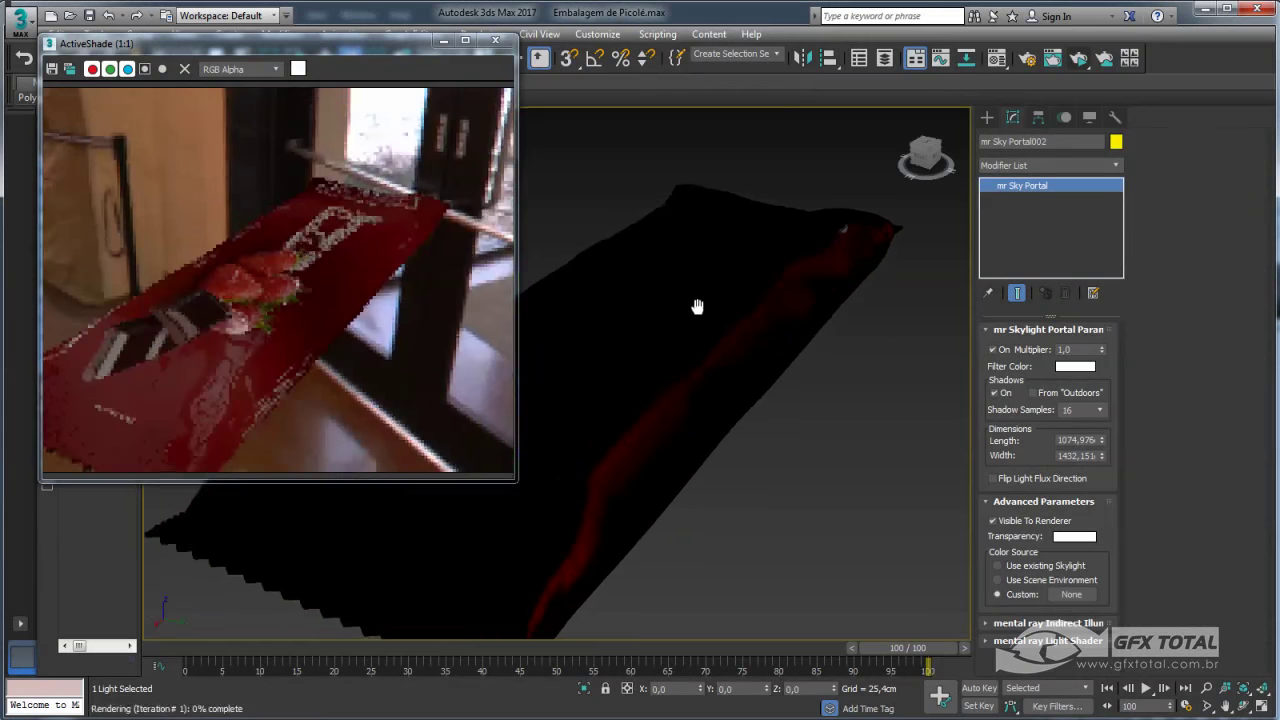
scroll(731, 229, down, 1)
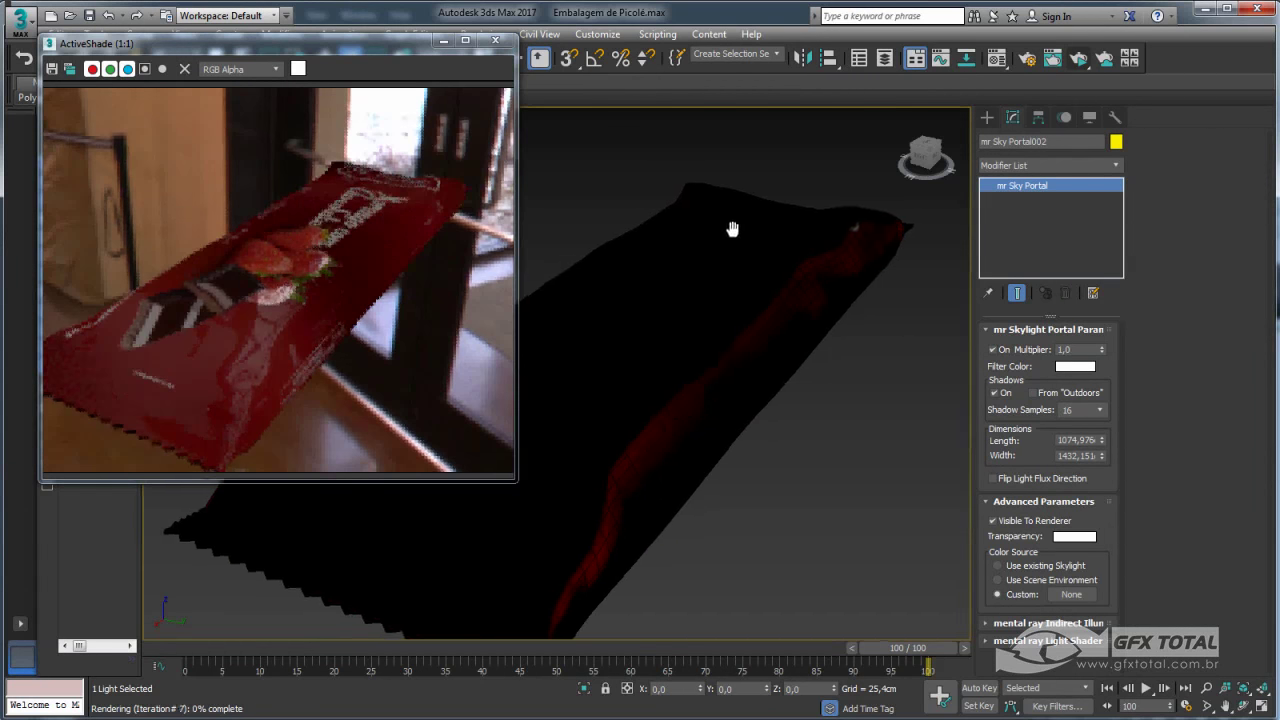
scroll(722, 253, down, 1)
scroll(722, 253, up, 2)
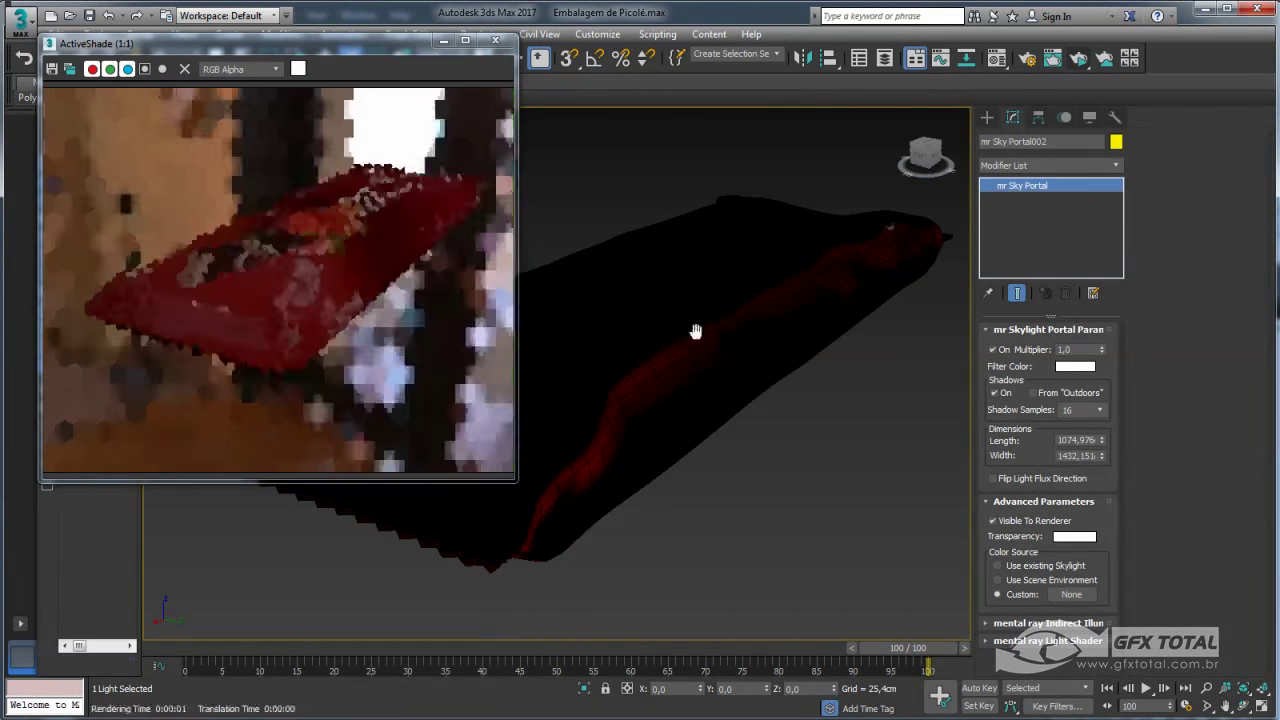
drag(414, 45, 406, 73)
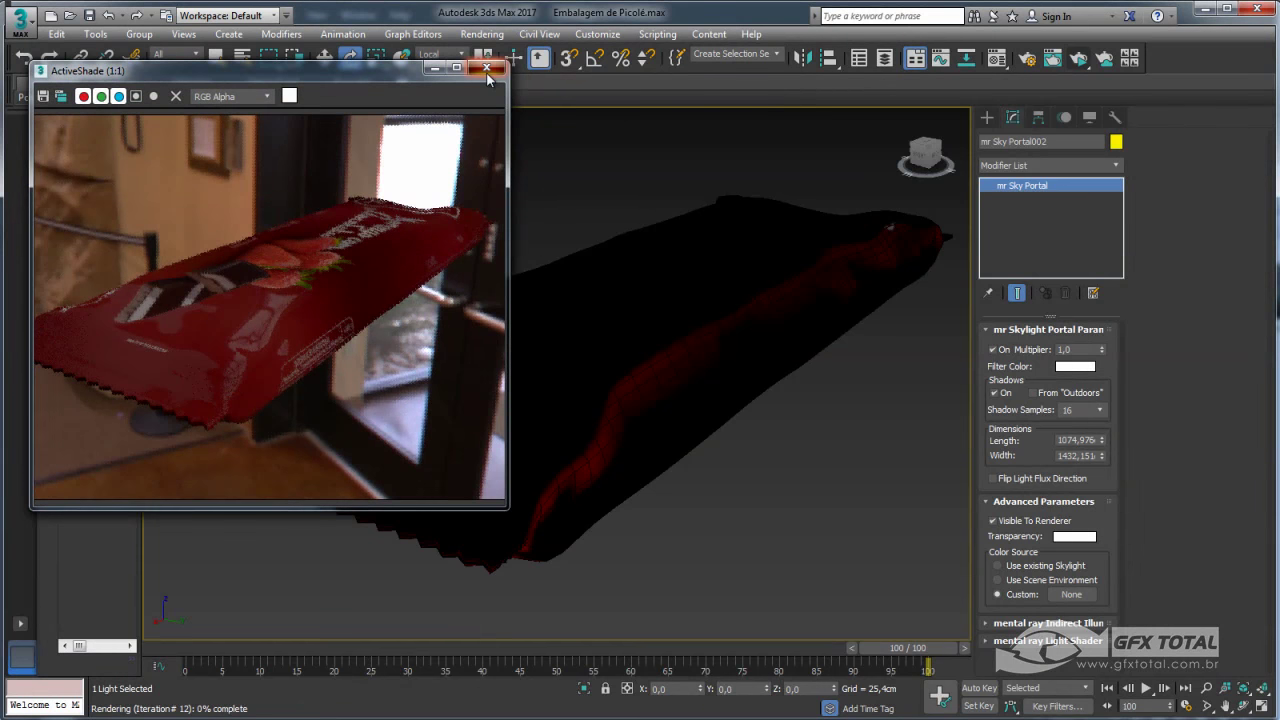
click(487, 67)
Set the Environment exposure control to mr Photographic Exposure Control
click(482, 34)
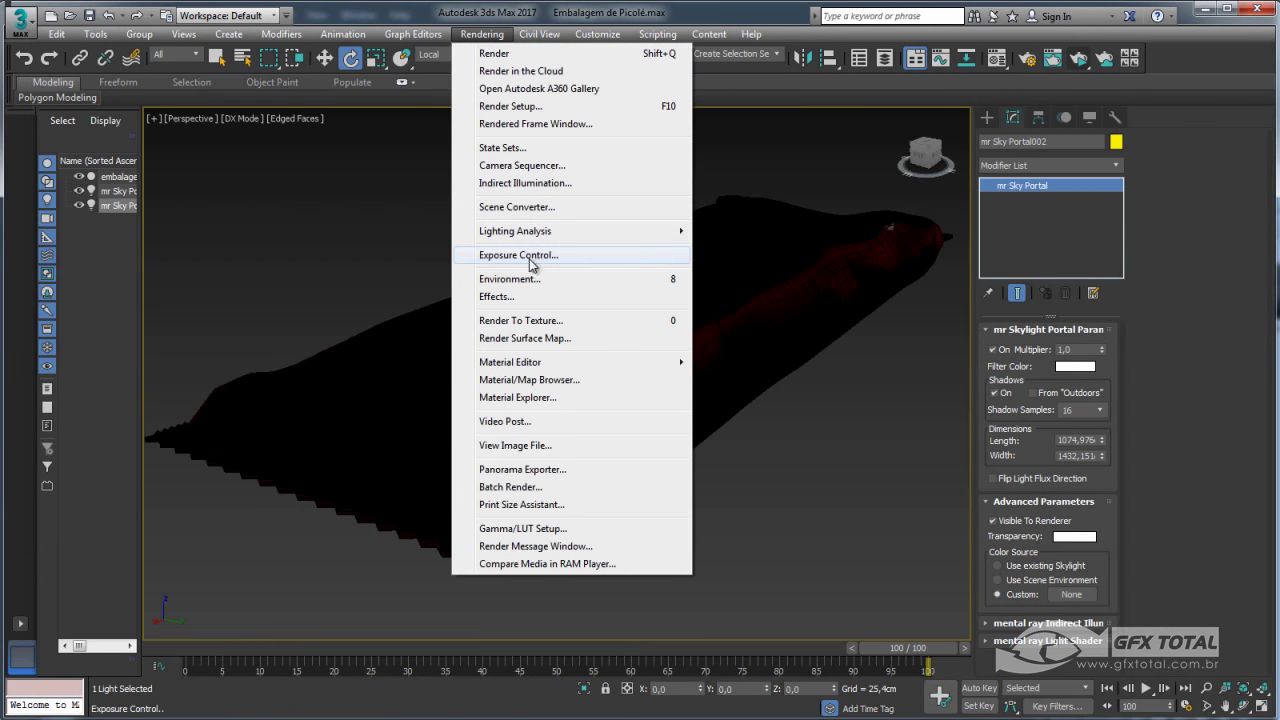
click(530, 256)
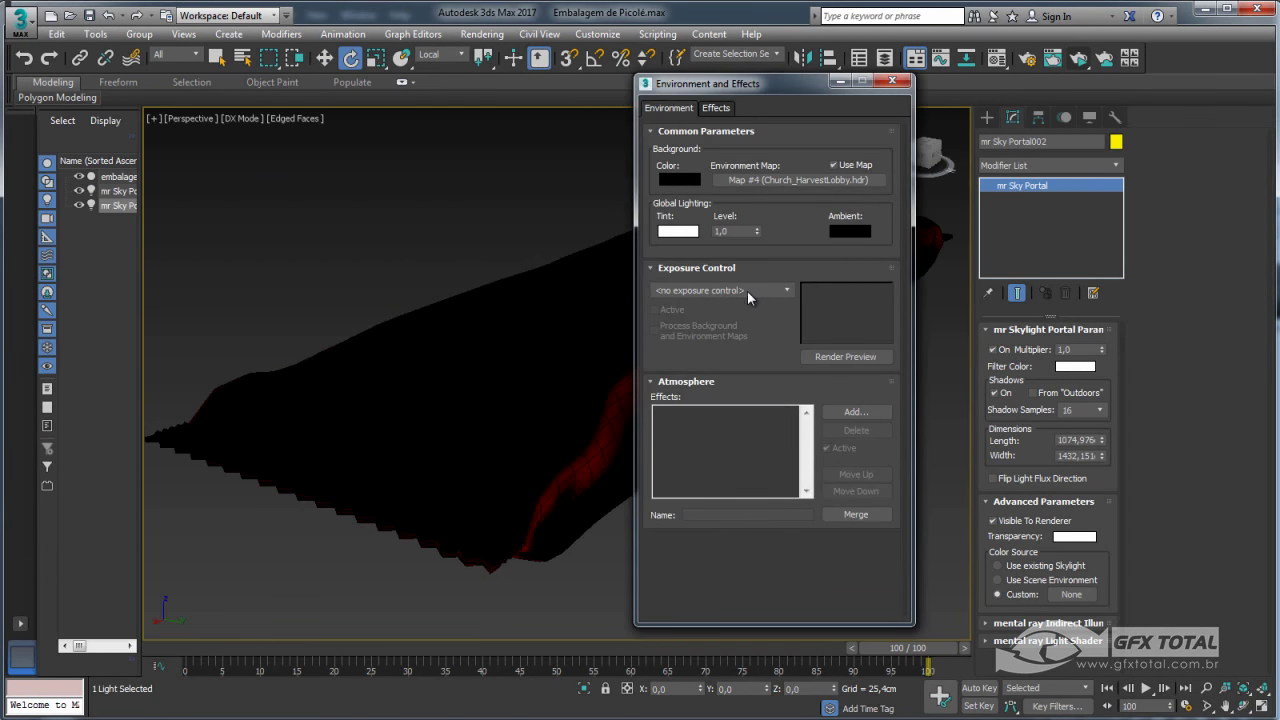
click(747, 290)
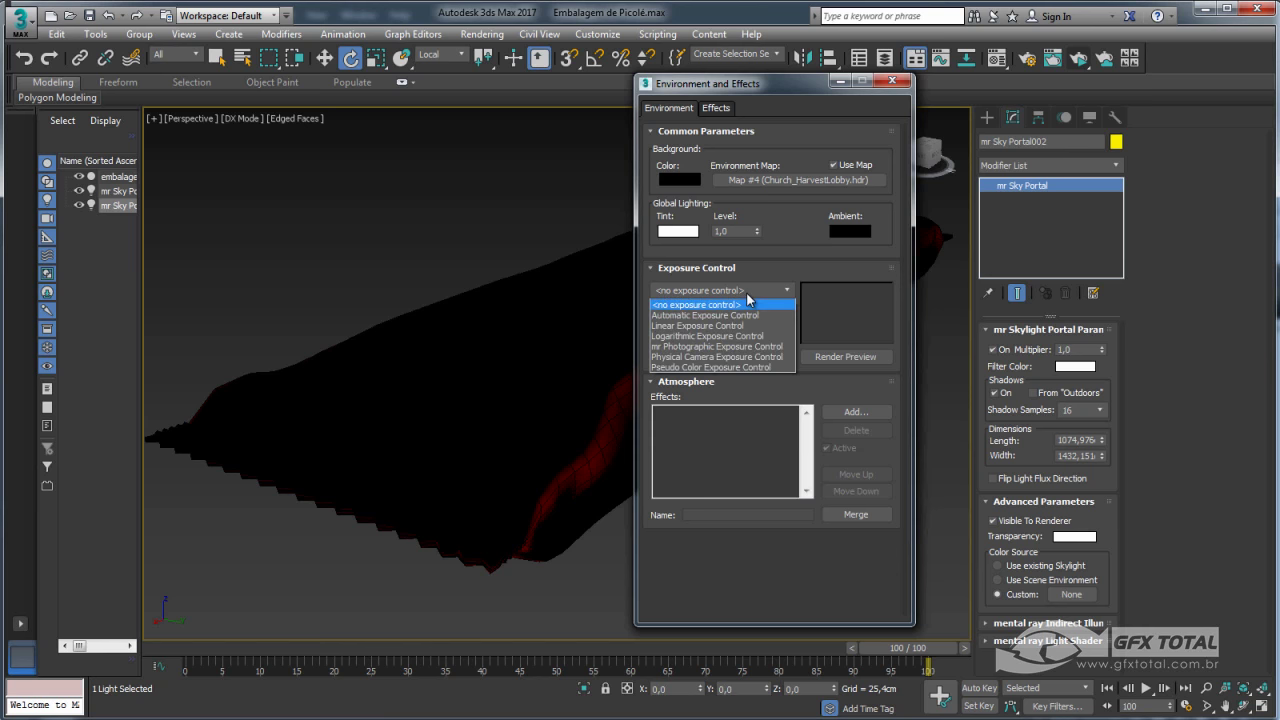
click(718, 347)
click(840, 357)
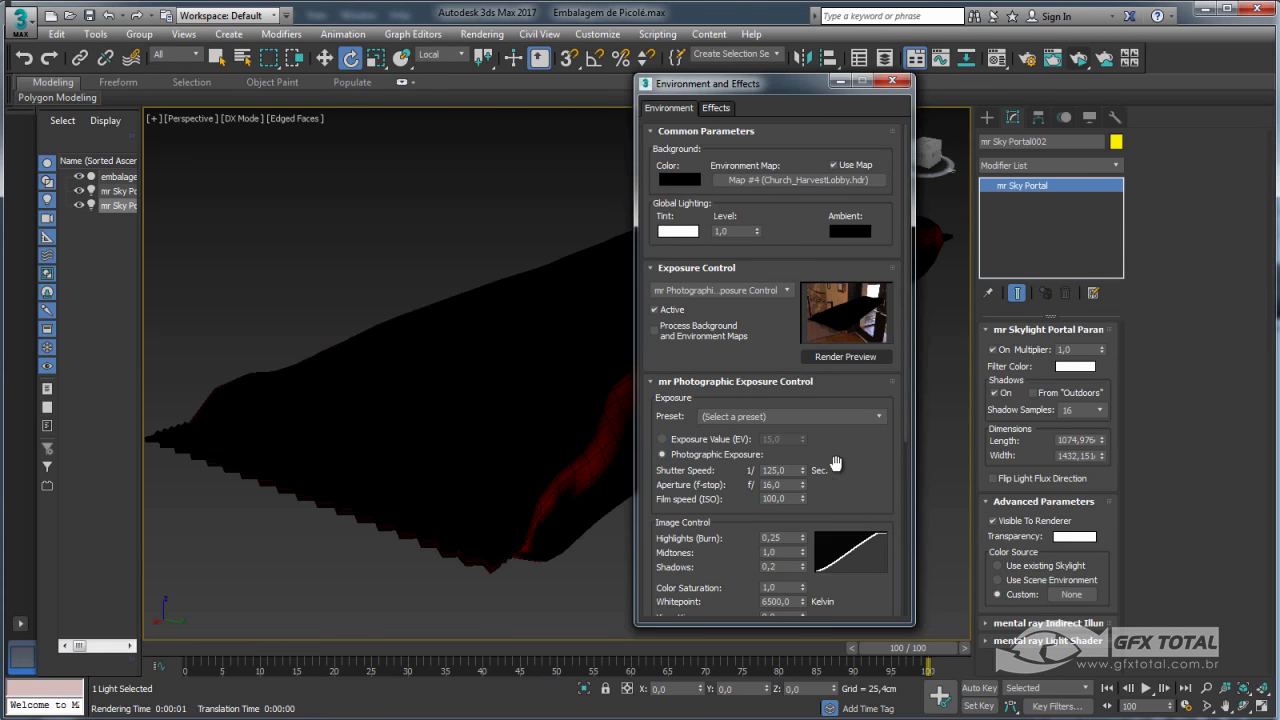
drag(835, 463, 854, 272)
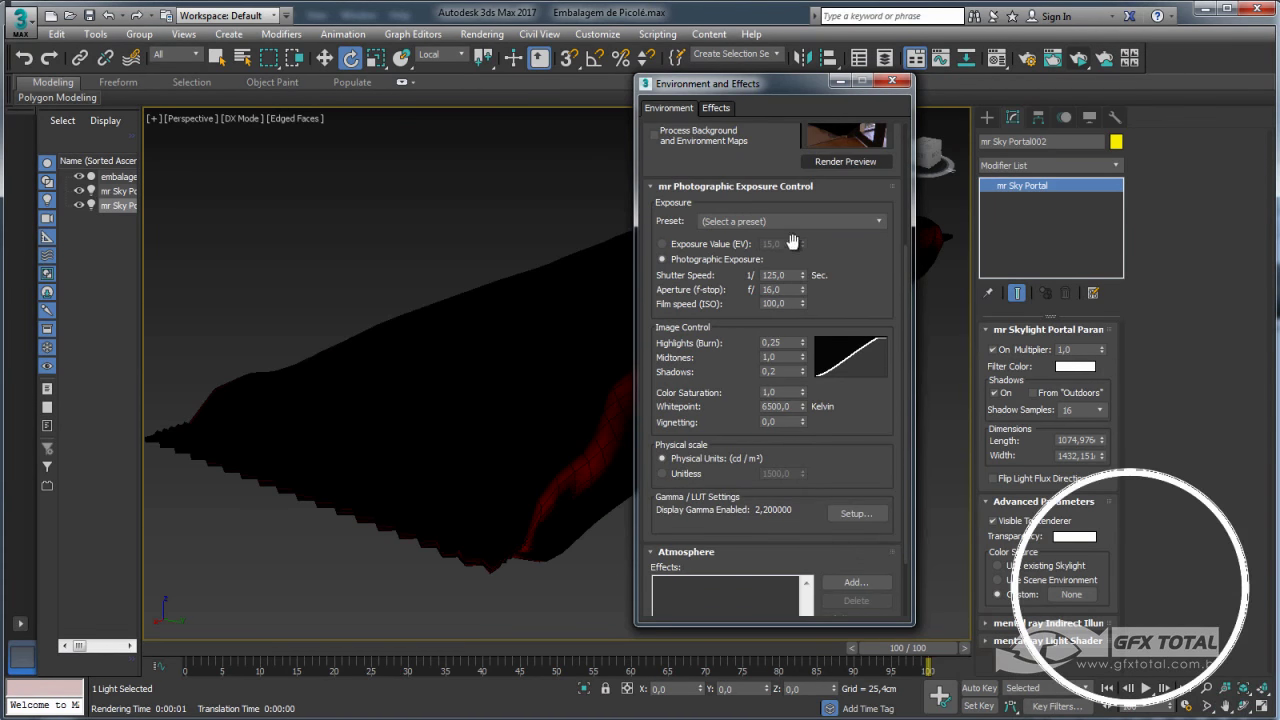
Choose the Indoor Daylight preset and set a Unitless physical scale of 10000
click(790, 221)
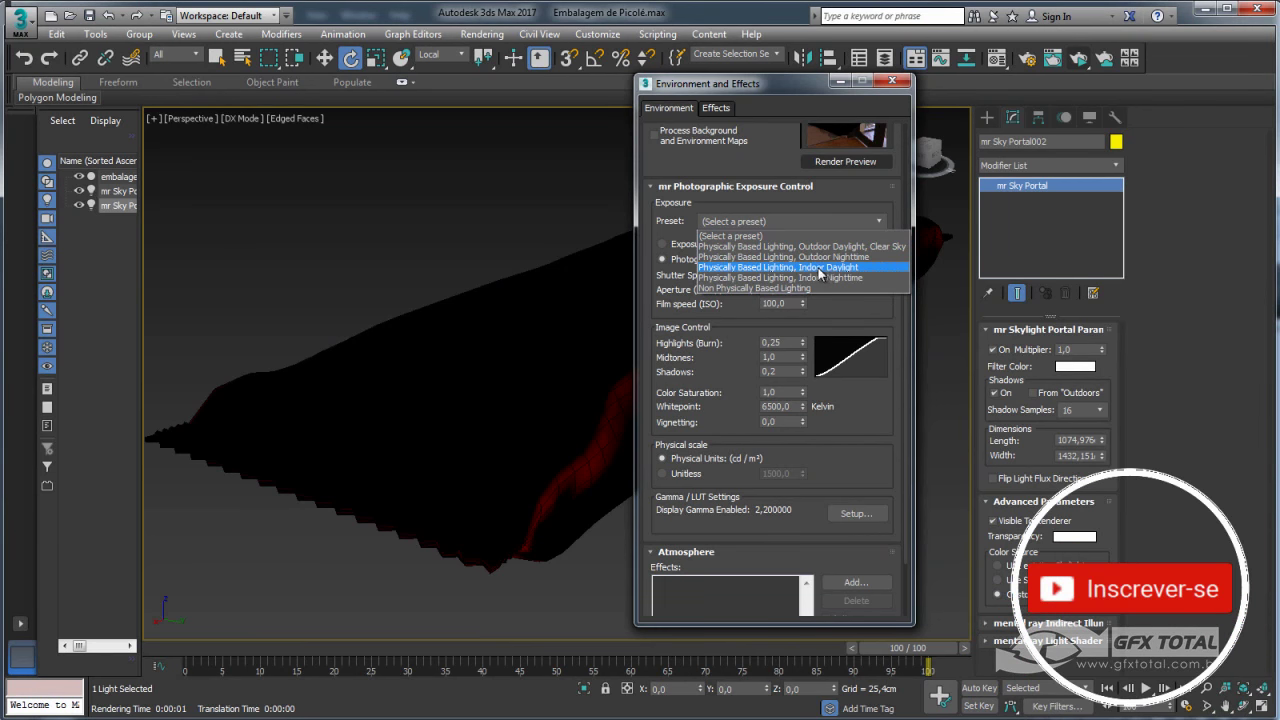
click(820, 268)
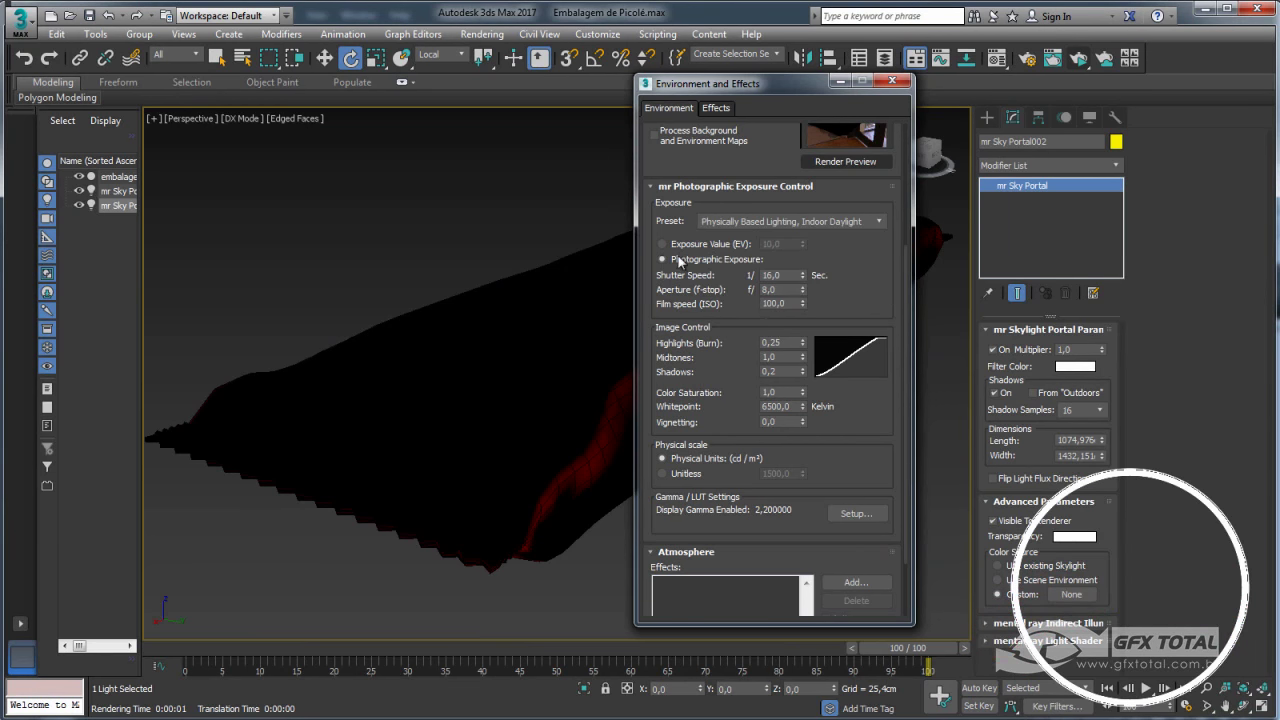
mouse_move(873, 274)
mouse_down()
mouse_move(873, 371)
mouse_move(873, 352)
mouse_up()
click(845, 240)
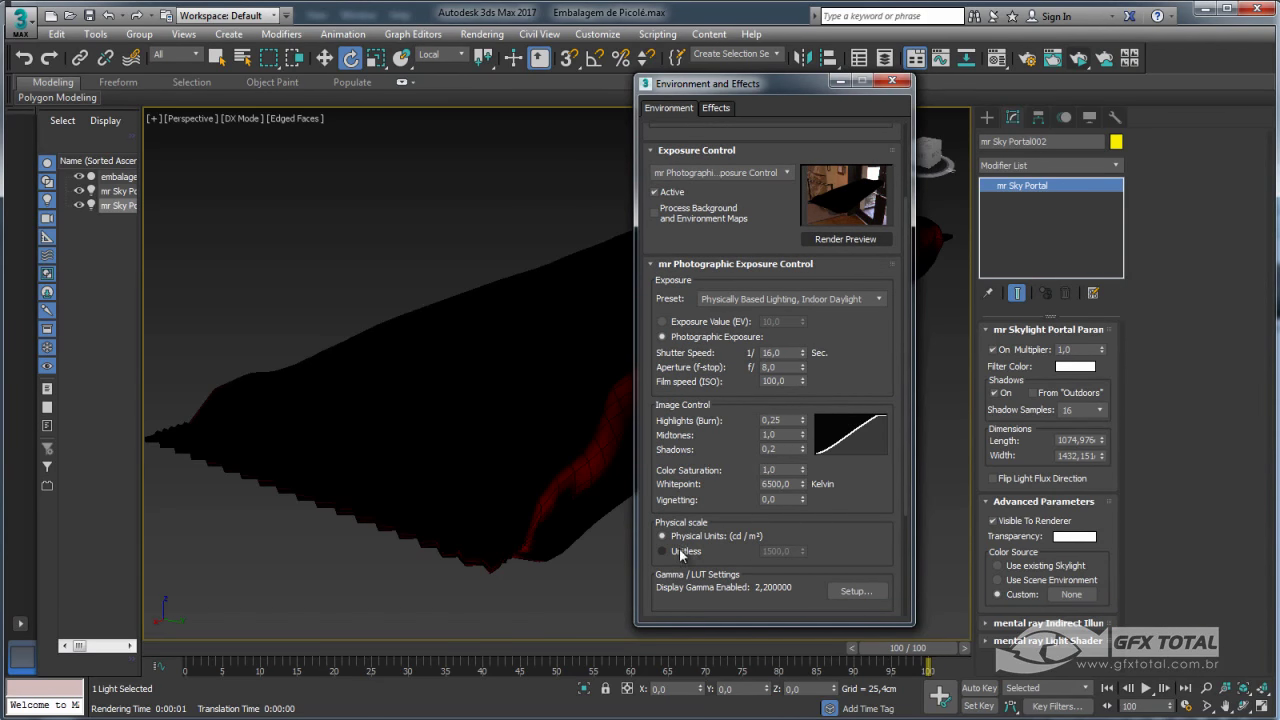
drag(670, 515, 683, 490)
click(662, 521)
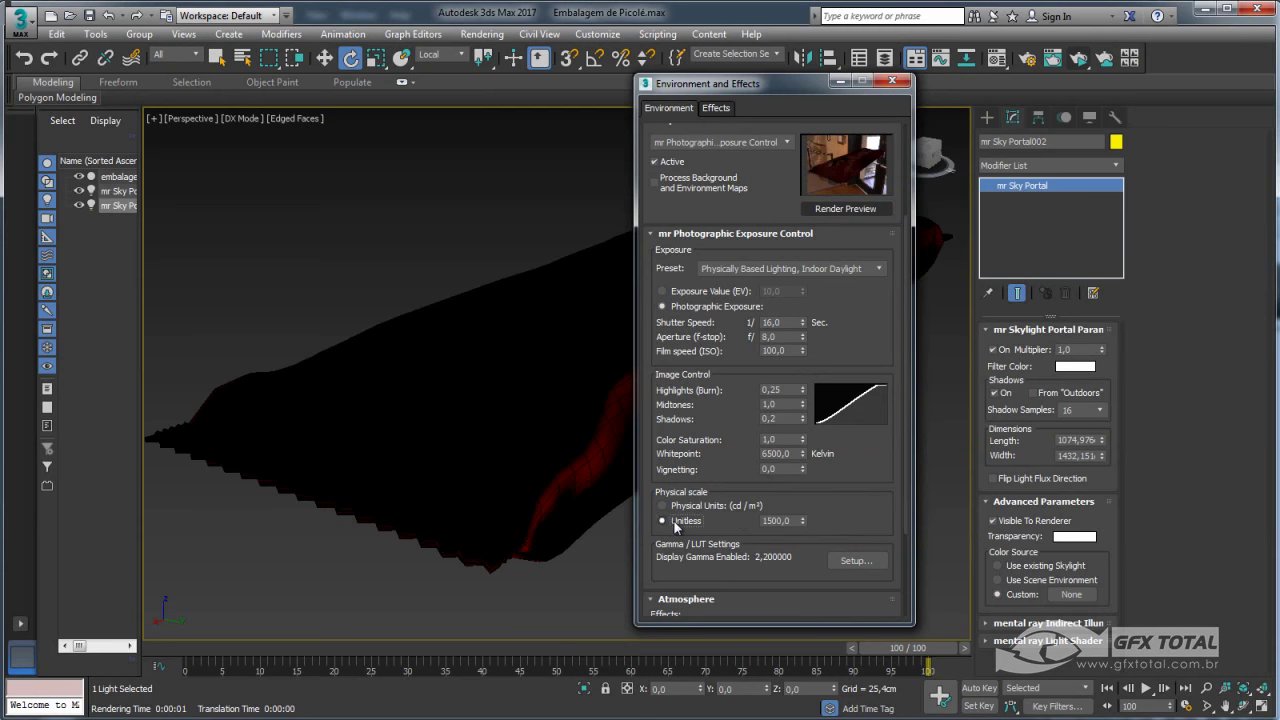
mouse_move(870, 501)
mouse_down()
mouse_move(866, 515)
mouse_move(799, 413)
mouse_up()
drag(810, 213, 829, 432)
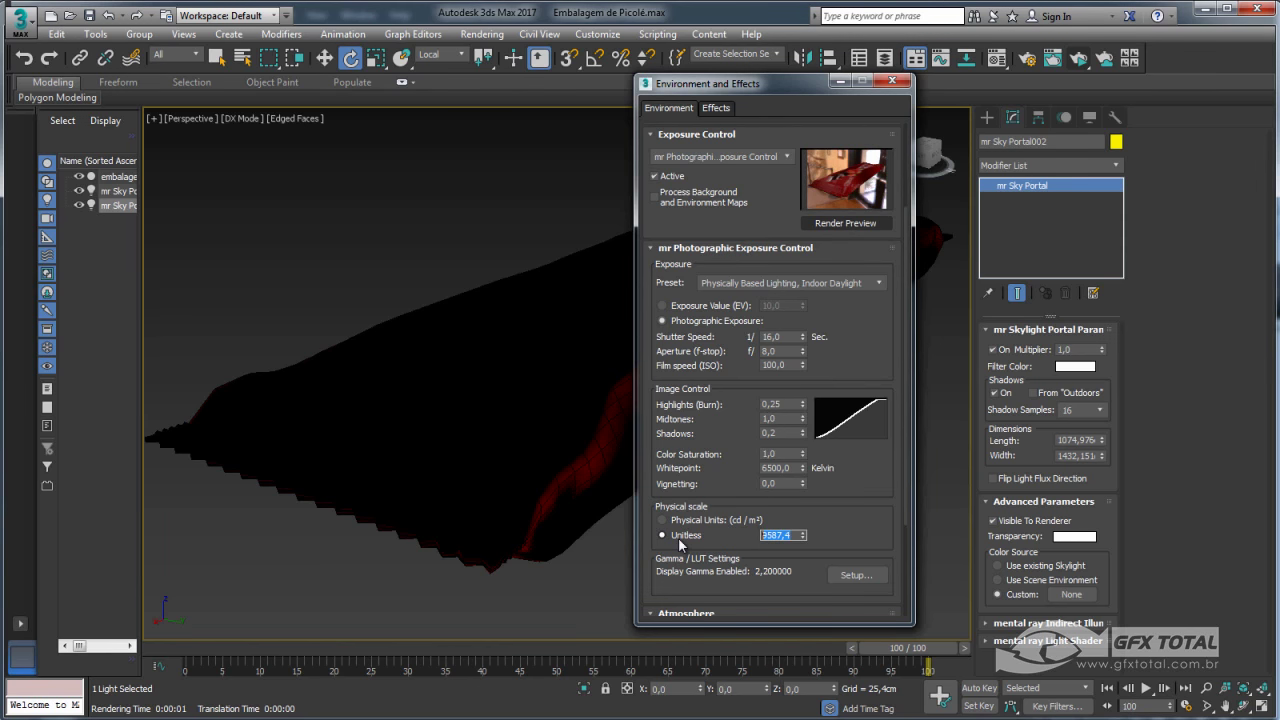
text(10000)
key(Return)
key(Return)
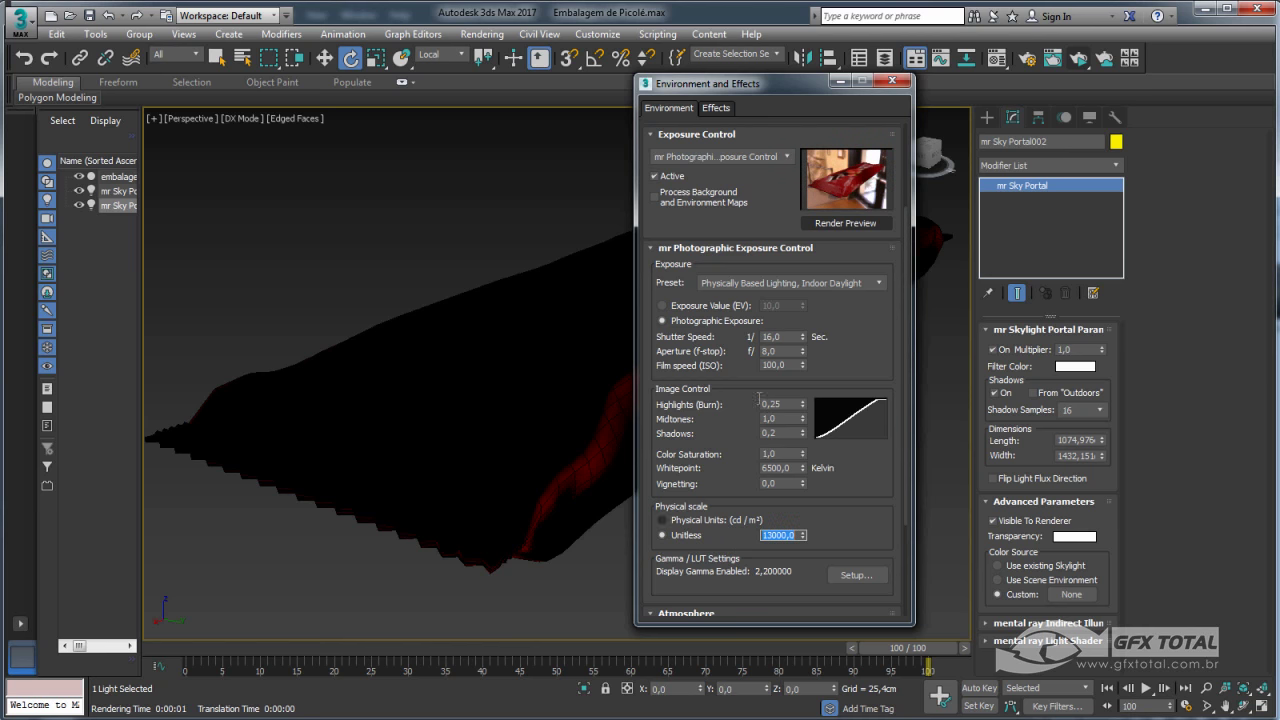
middle_drag(449, 306, 458, 295)
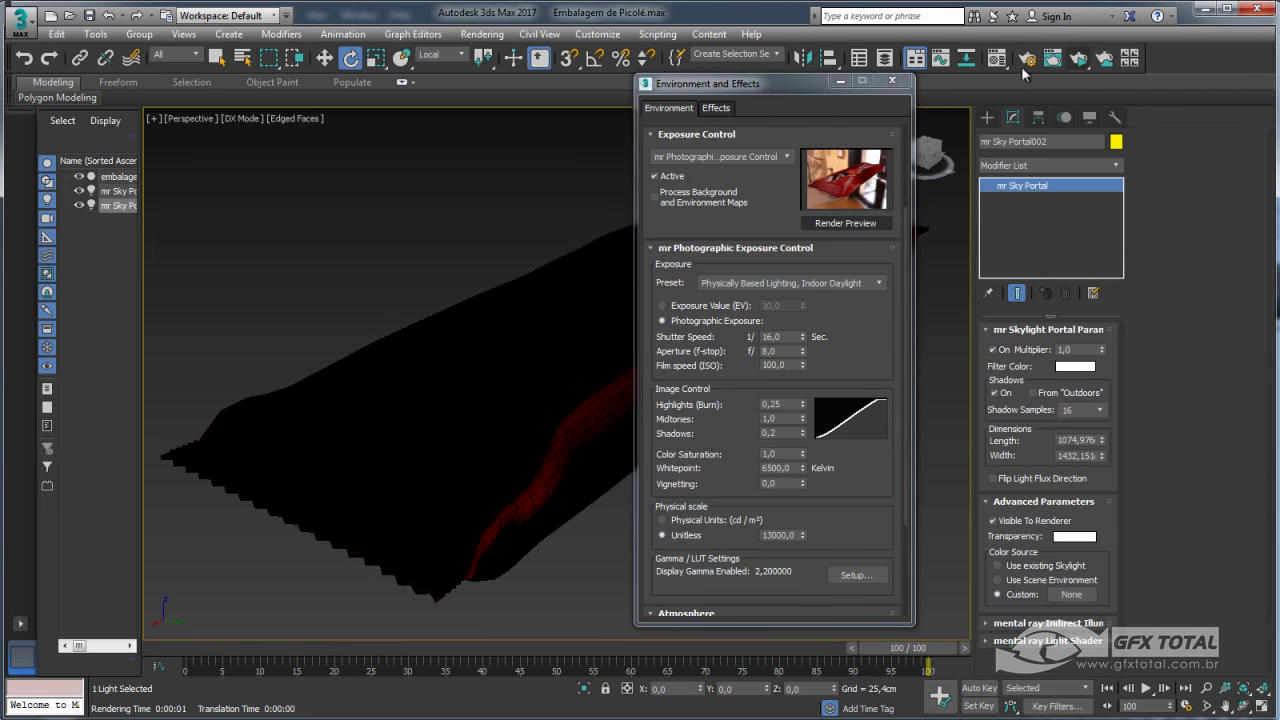
Re-render the wrapper under the new exposure, close Environment and Effects, and minimize the preview
click(1079, 60)
drag(329, 78, 383, 81)
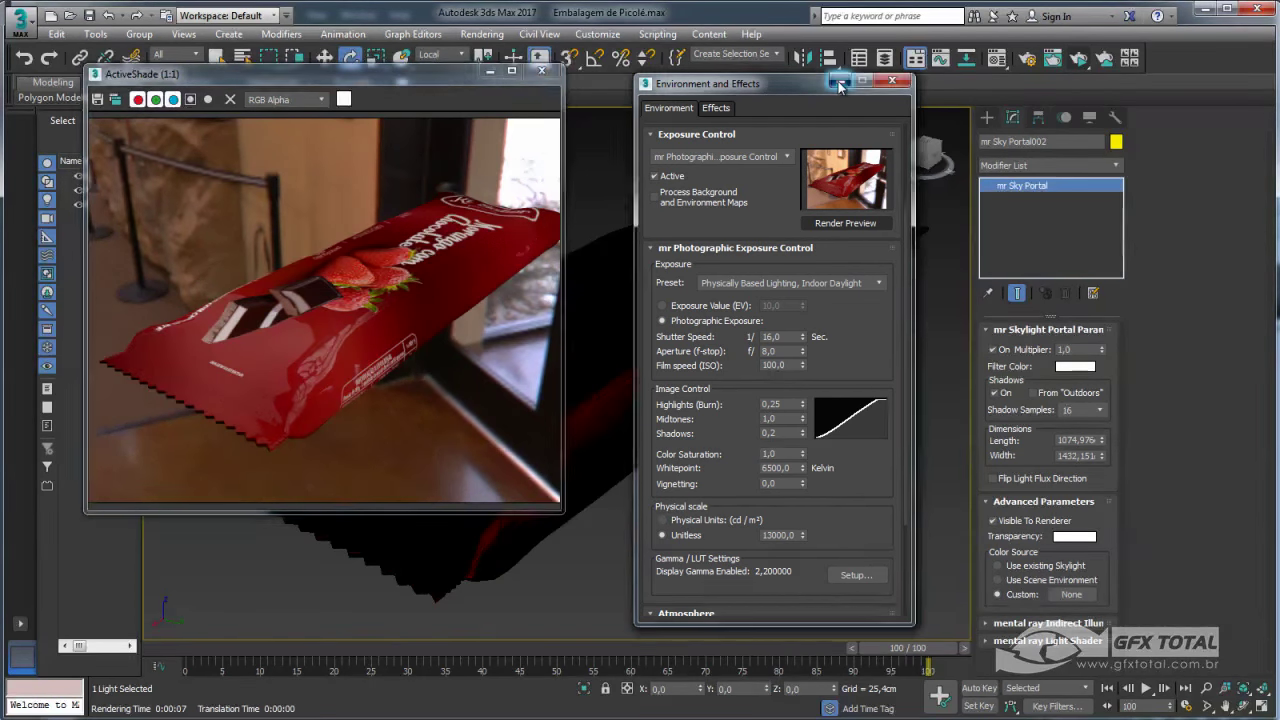
click(892, 80)
click(541, 71)
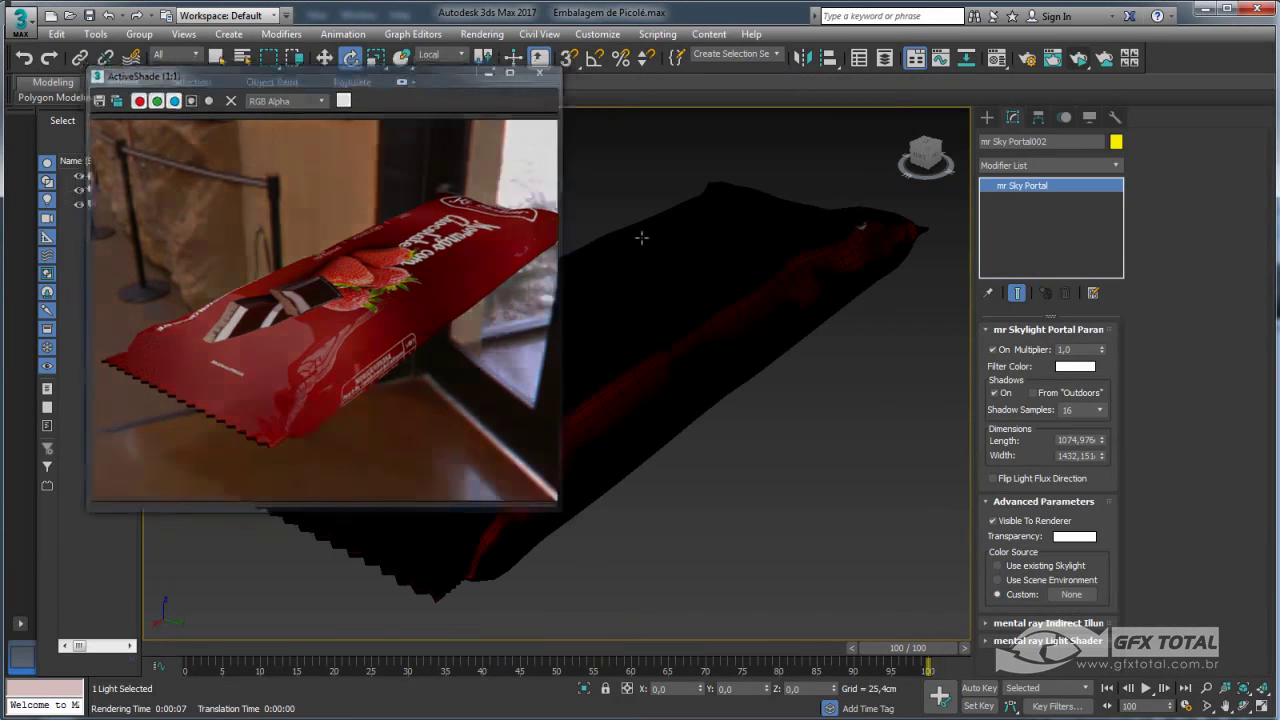
mouse_move(700, 480)
middle_down()
mouse_move(704, 190)
mouse_move(651, 354)
mouse_move(706, 383)
middle_up()
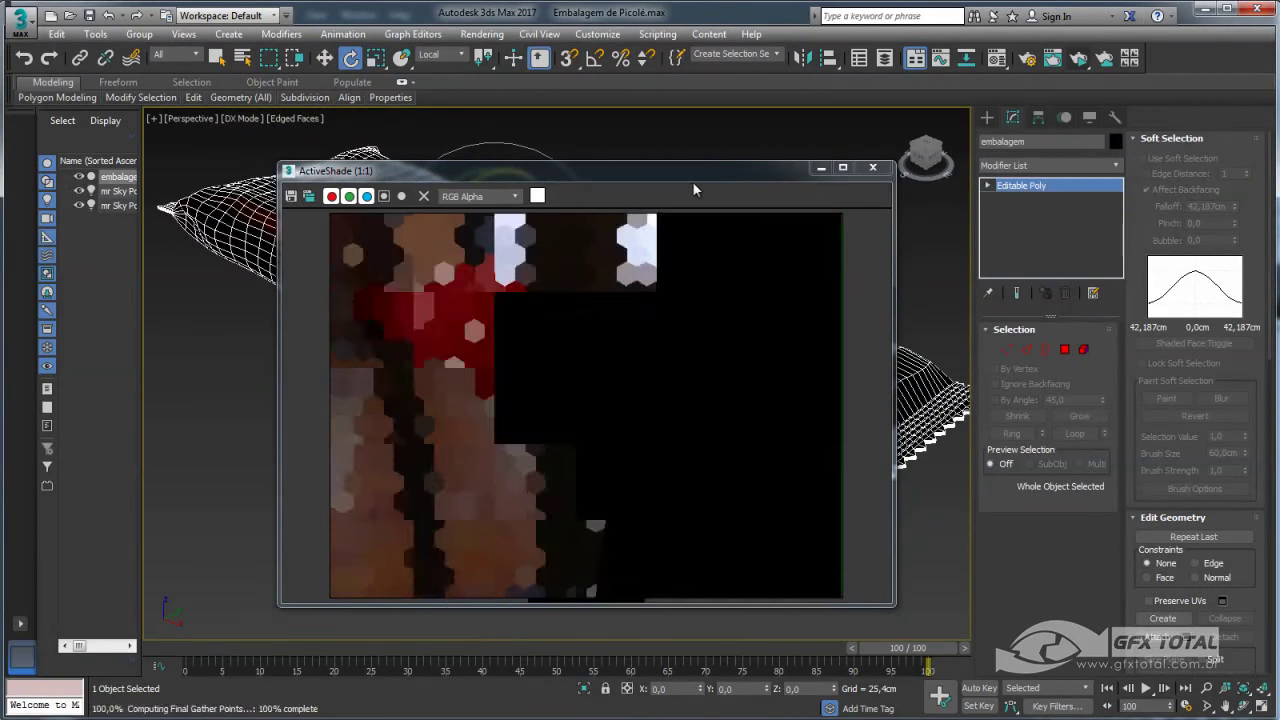
drag(597, 168, 437, 113)
mouse_move(970, 390)
alt+middle_down()
mouse_move(914, 386)
mouse_move(900, 400)
alt+middle_up()
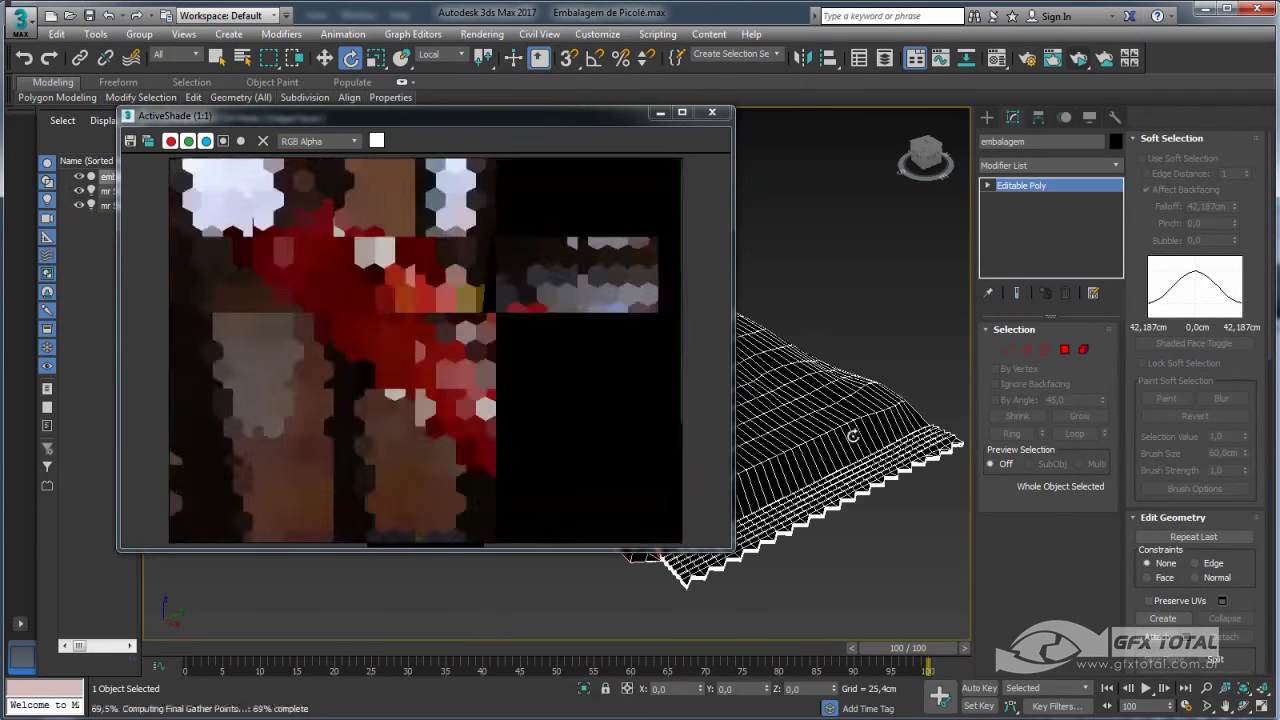
click(660, 113)
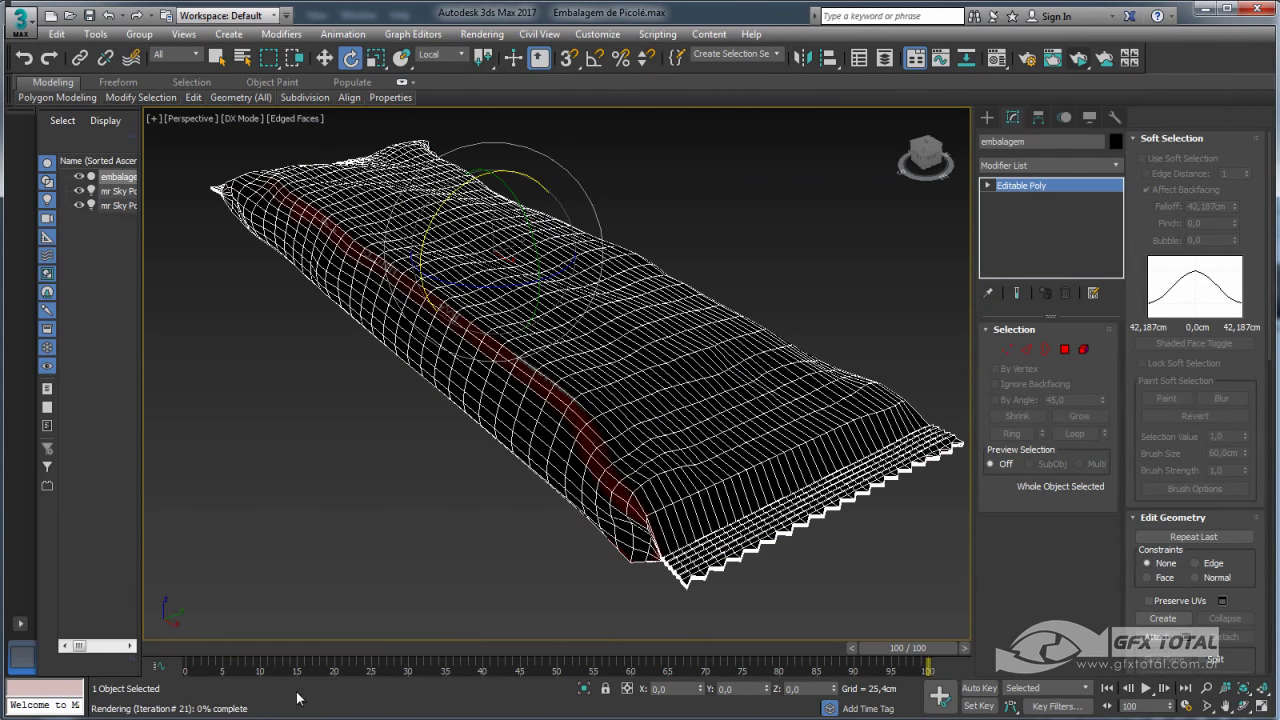
Switch the viewport to Performance shading and zoom in on the wrapper's serrated end
mouse_move(626, 572)
alt+middle_down()
mouse_move(722, 567)
mouse_move(623, 463)
alt+middle_up()
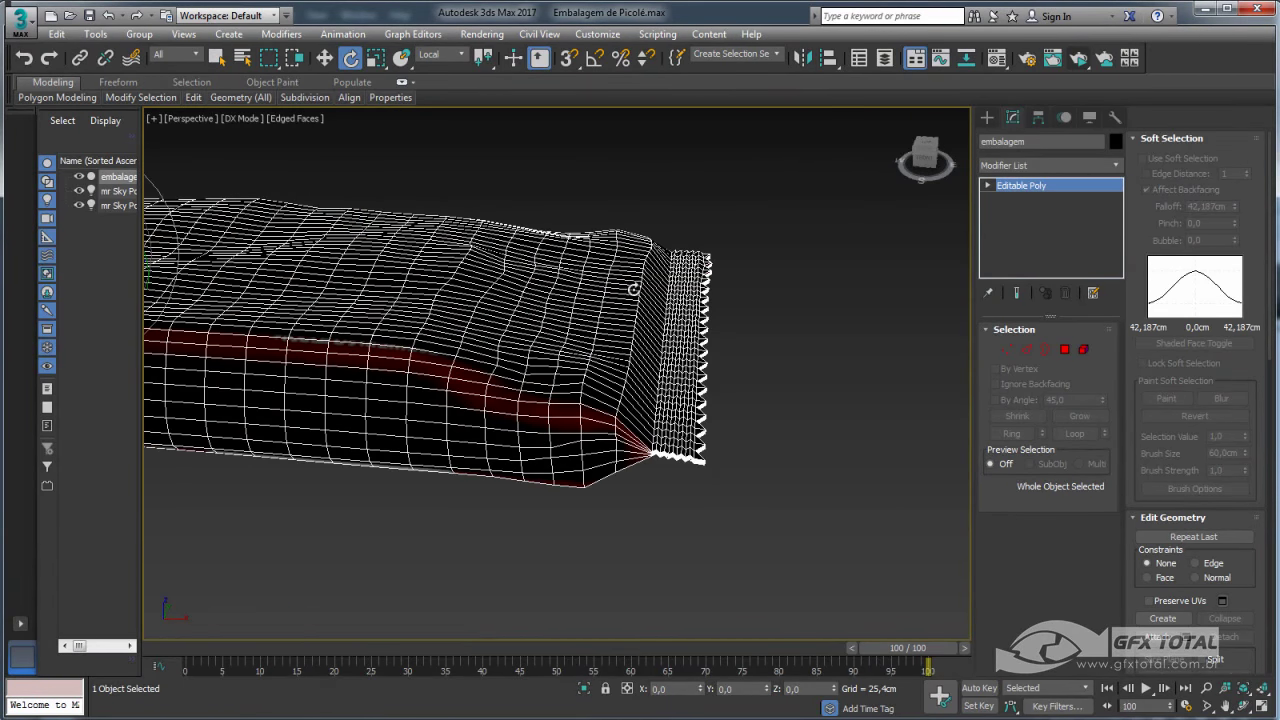
scroll(494, 312, up, 3)
click(244, 119)
click(289, 157)
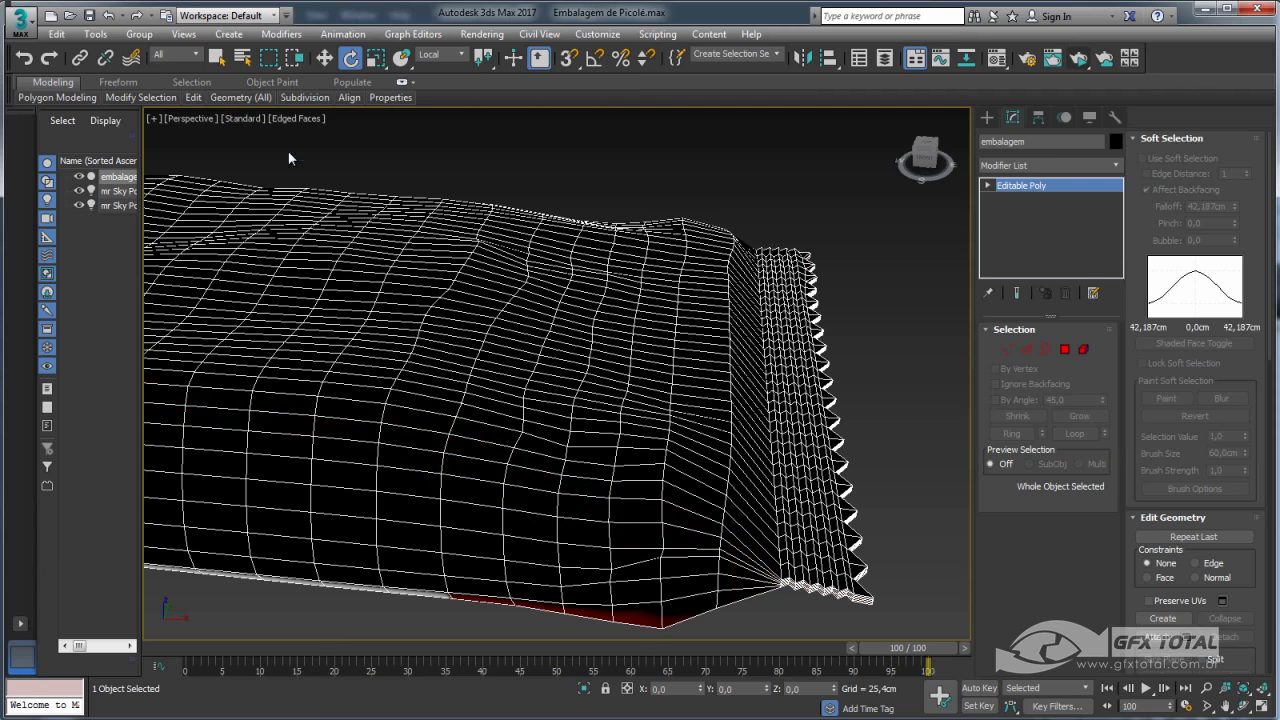
click(241, 121)
click(290, 170)
scroll(703, 323, down, 3)
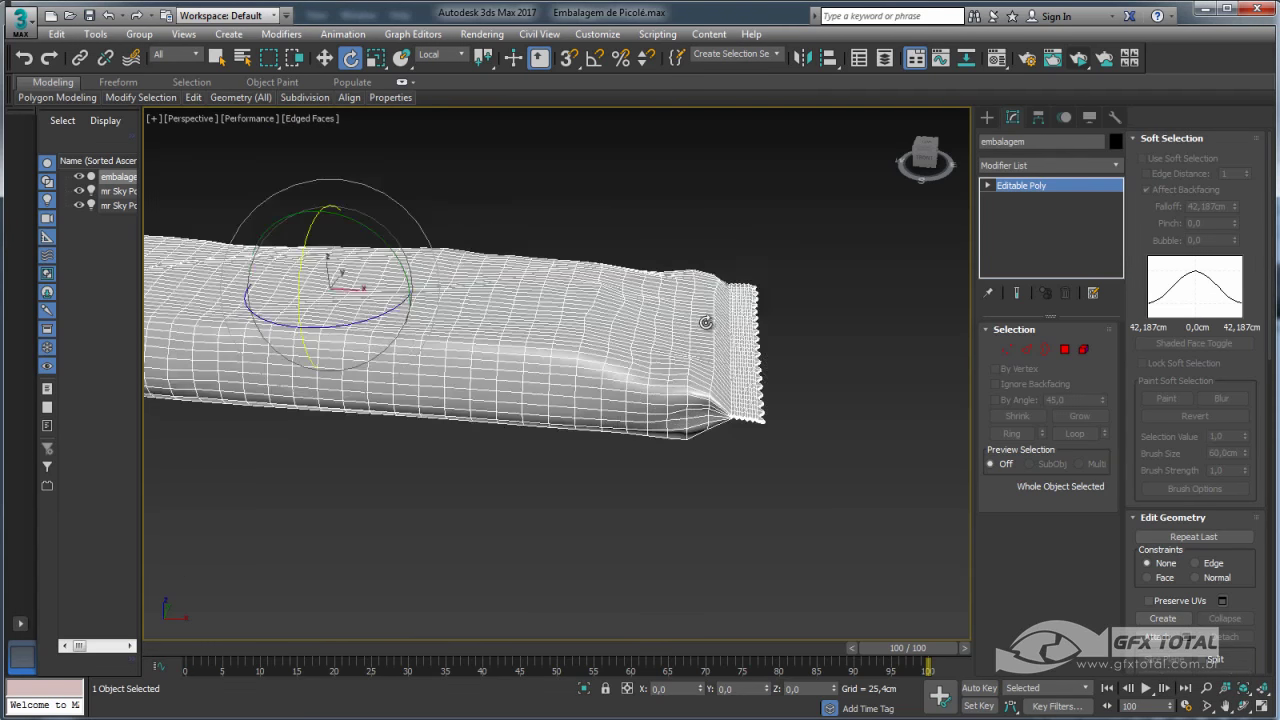
alt+middle_drag(711, 329, 710, 382)
scroll(712, 430, up, 3)
scroll(676, 482, up, 2)
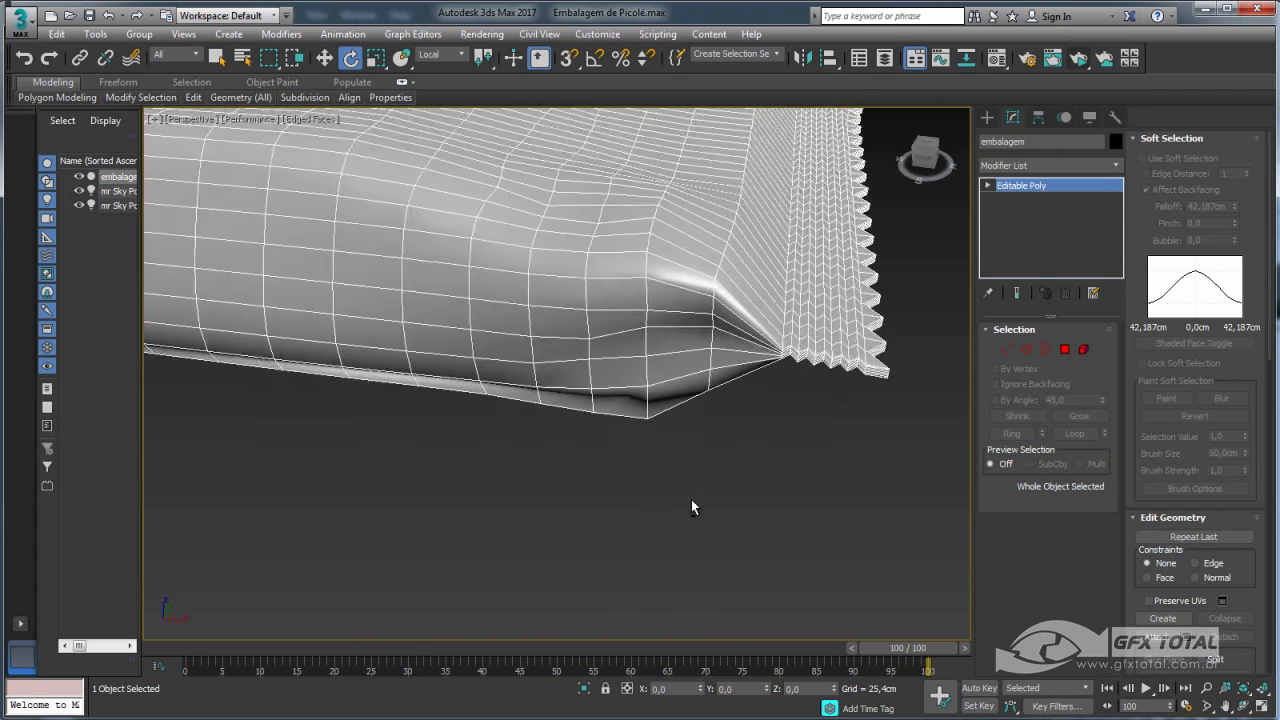
scroll(790, 390, up, 2)
scroll(774, 379, up, 2)
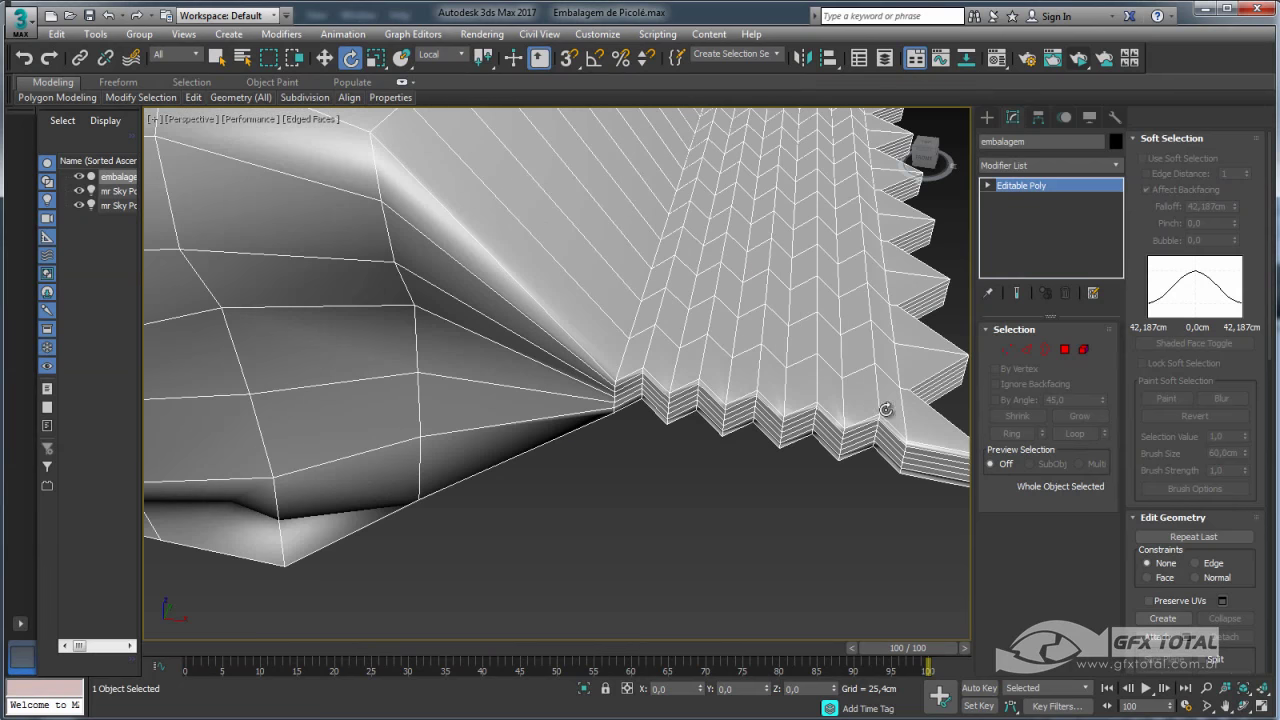
Select three adjacent edge loops on the serrated end
click(1026, 349)
double_click(651, 348)
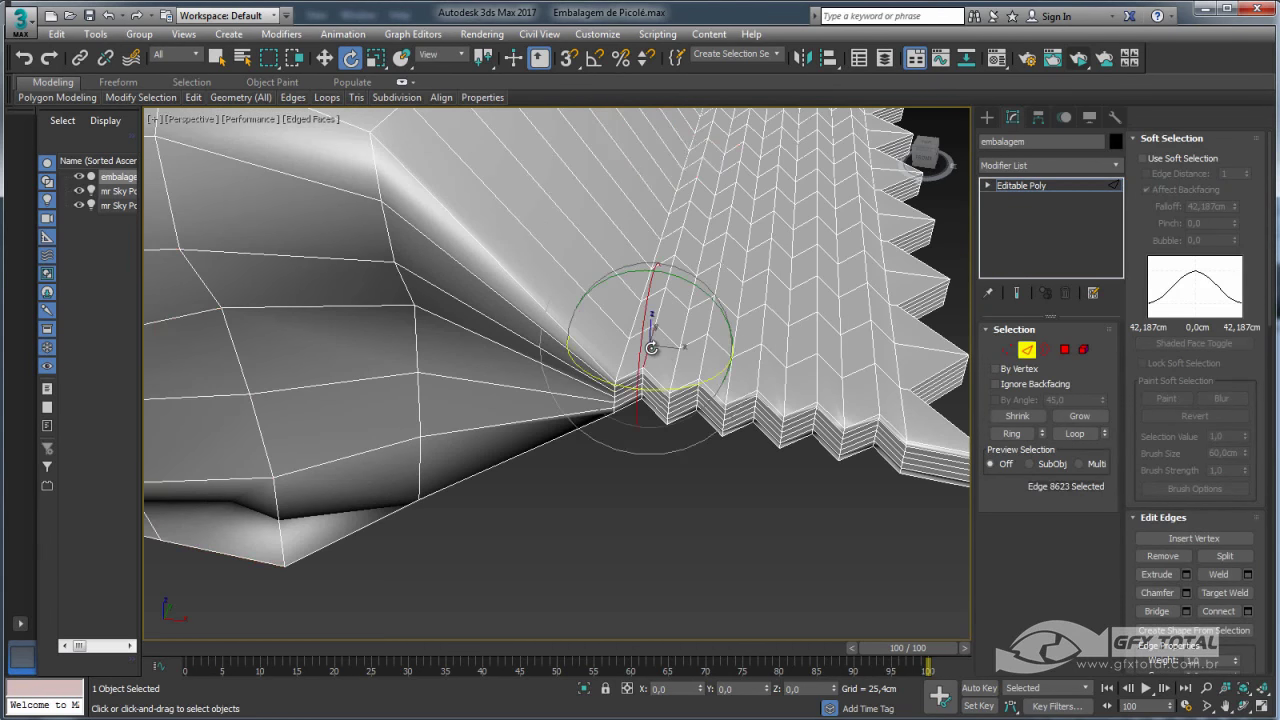
ctrl+double_click(674, 360)
ctrl+double_click(700, 362)
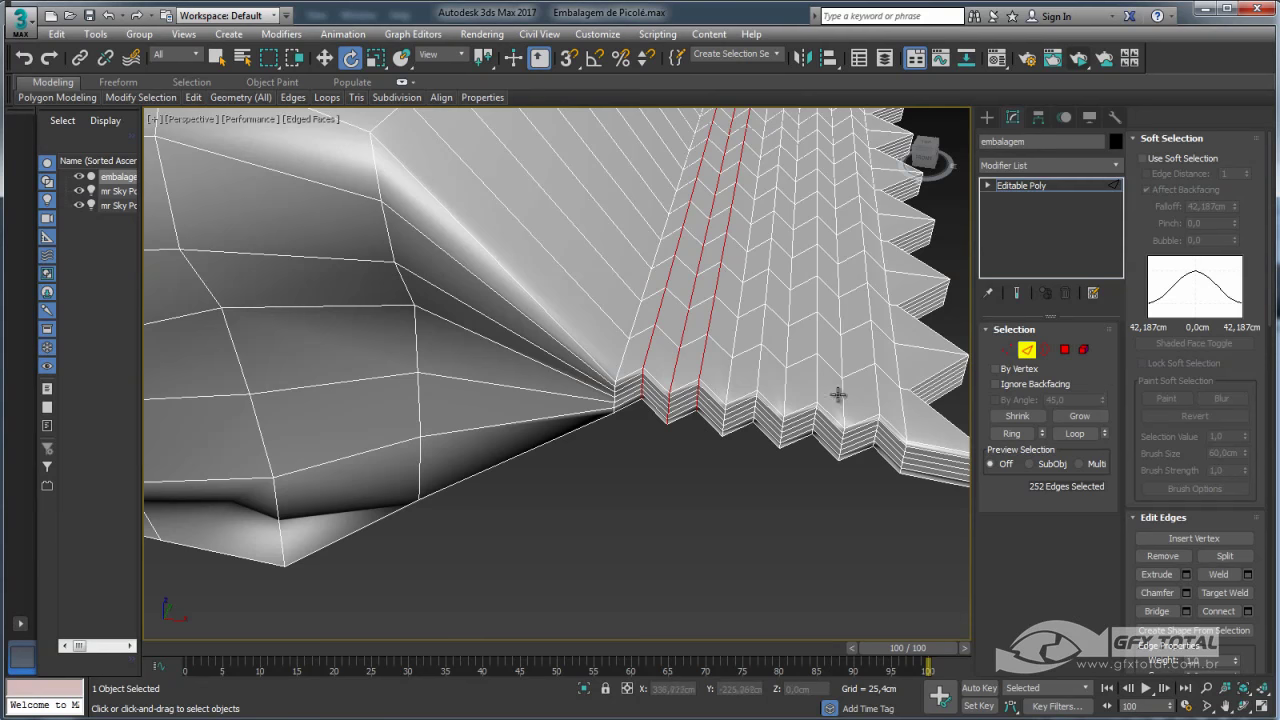
click(1083, 349)
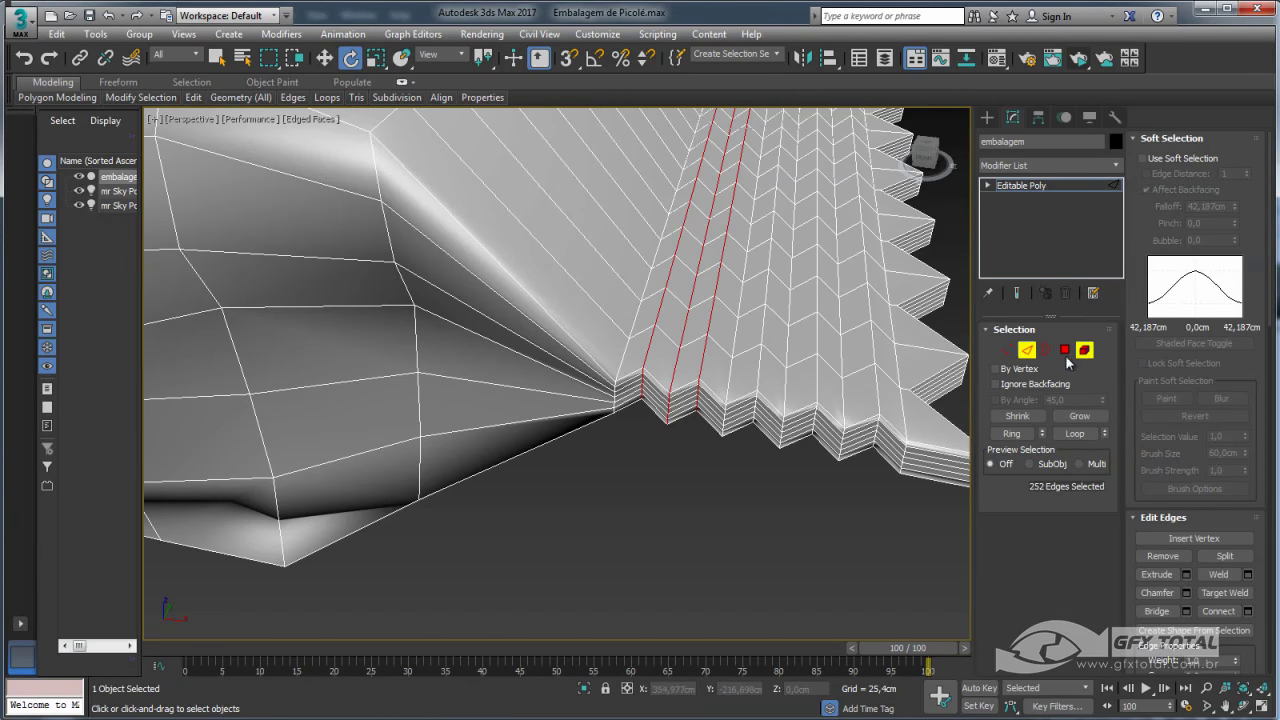
Select the whole wrapper element and apply Auto Smooth to all its polygons
click(857, 364)
scroll(1135, 486, down, 5)
scroll(1190, 450, down, 3)
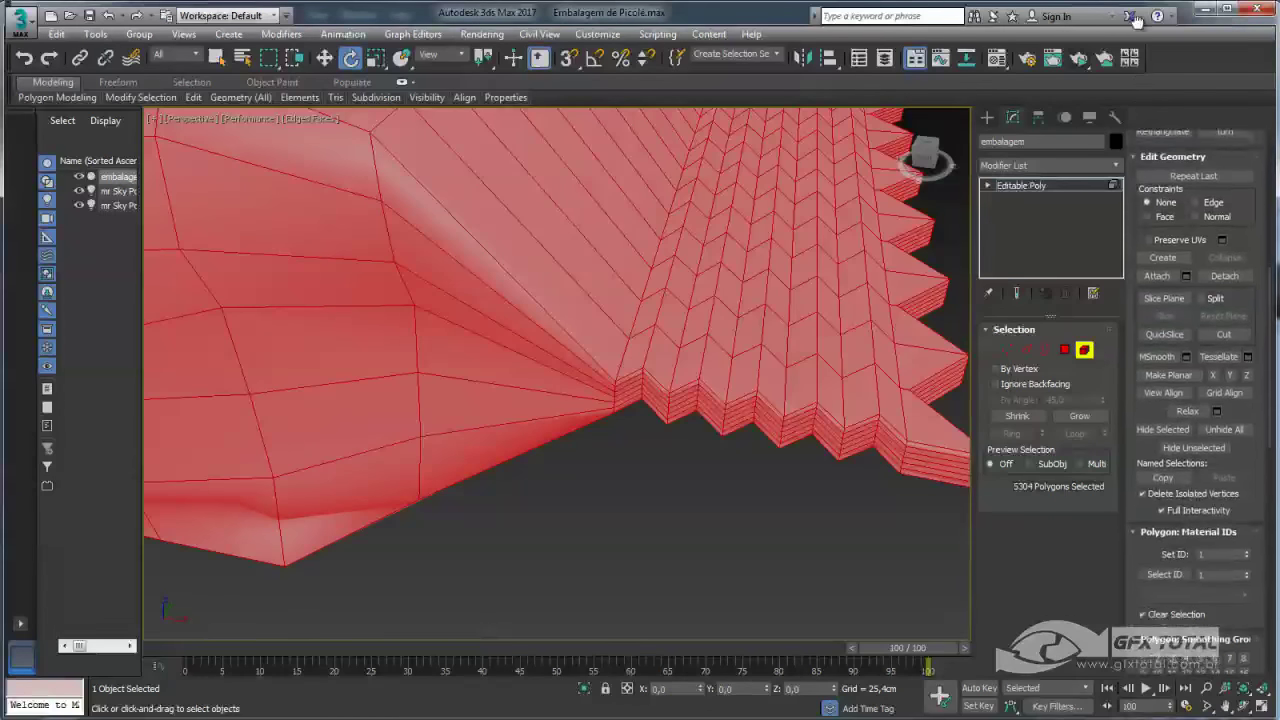
scroll(1249, 420, down, 3)
scroll(1200, 422, down, 2)
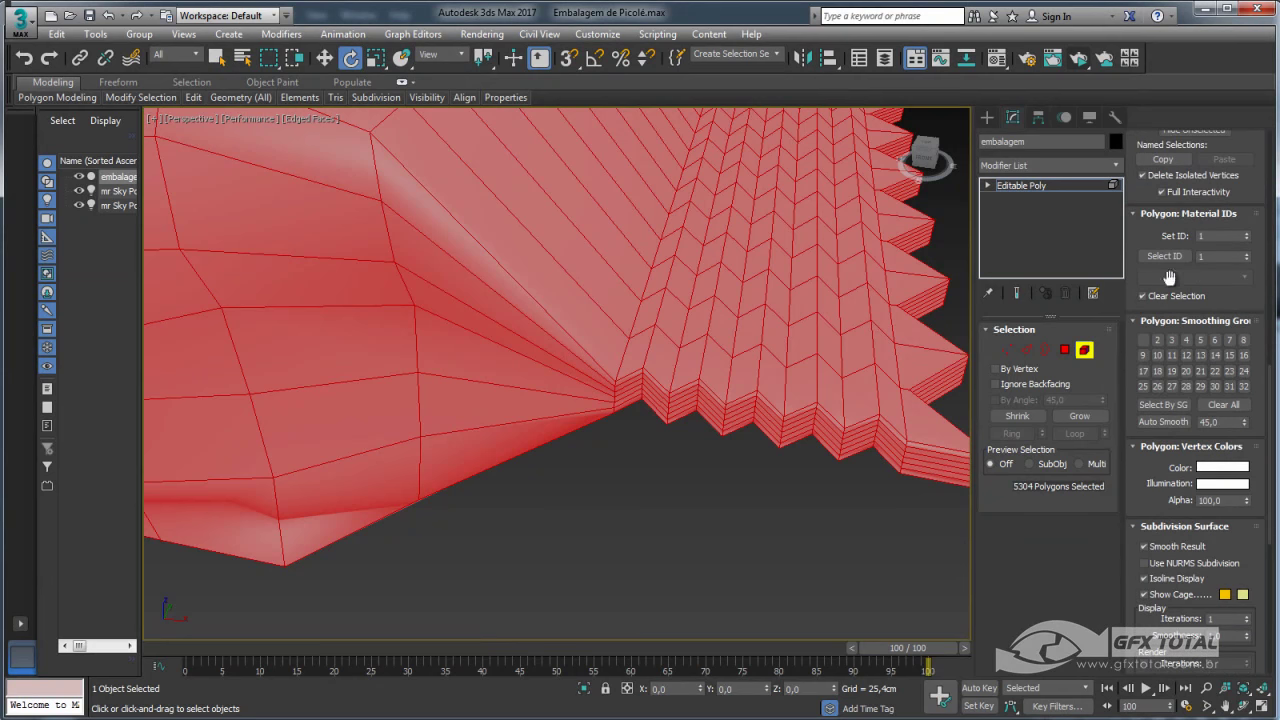
click(1164, 422)
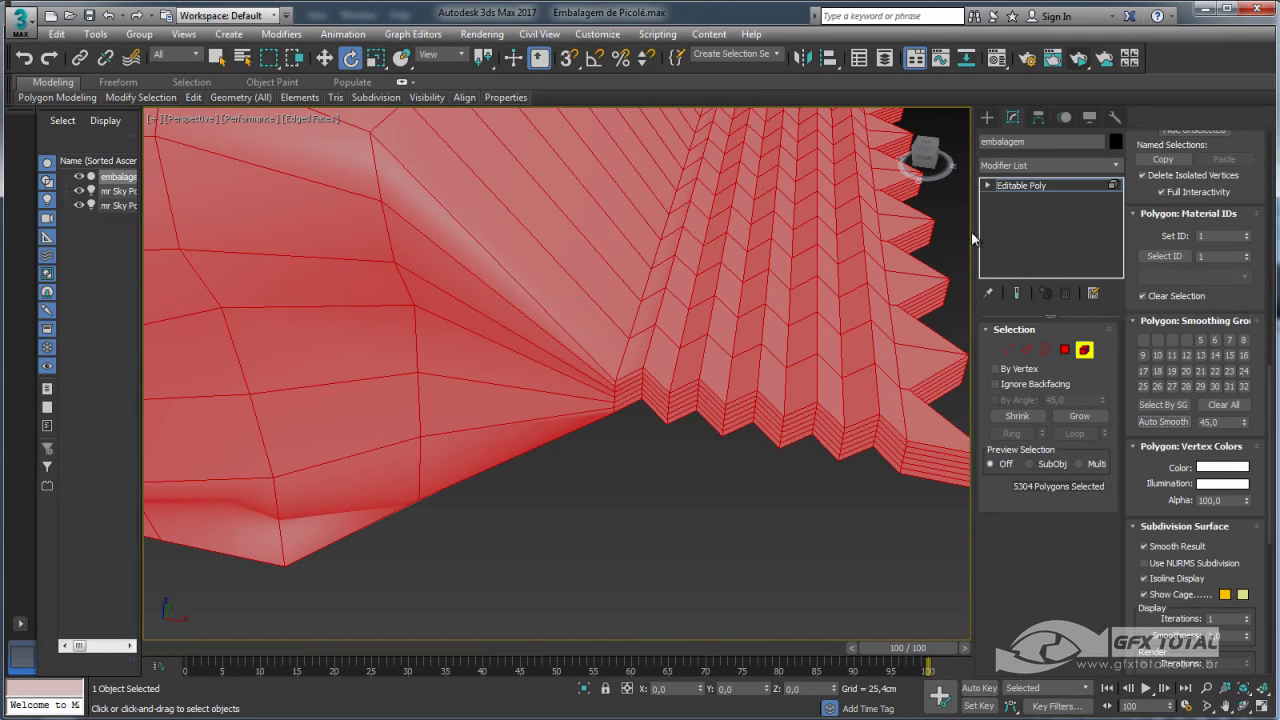
Pick six vertical pleat edges on the crimped end, loop them, and convert to a polygon selection
alt+middle_drag(929, 280, 807, 363)
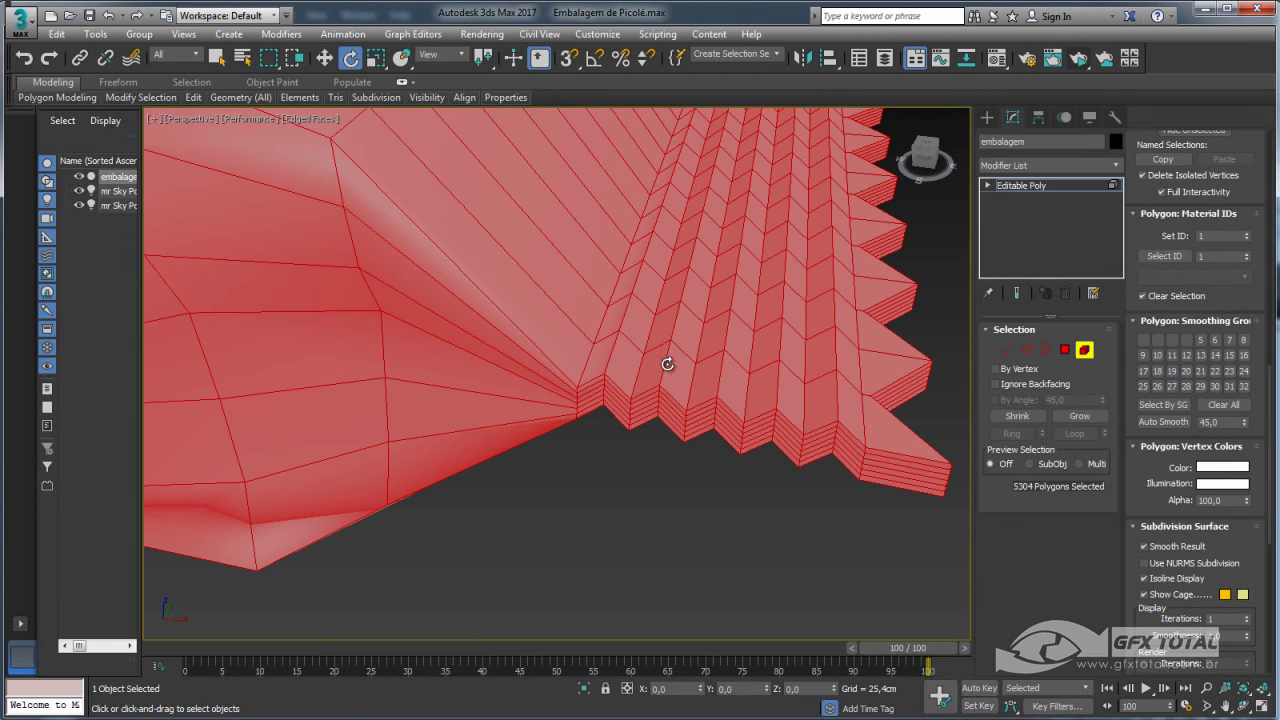
click(1026, 349)
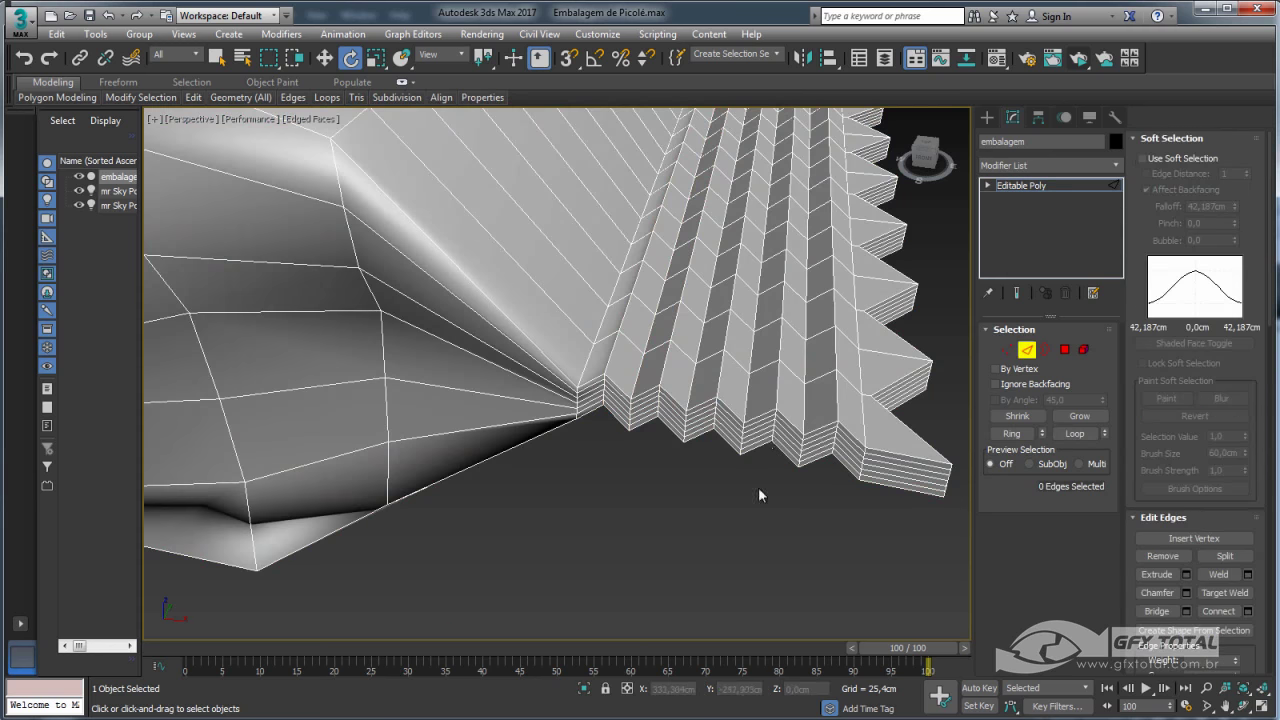
scroll(690, 350, down, 2)
scroll(695, 330, down, 2)
alt+middle_drag(695, 330, 720, 305)
scroll(720, 305, up, 2)
scroll(720, 308, up, 1)
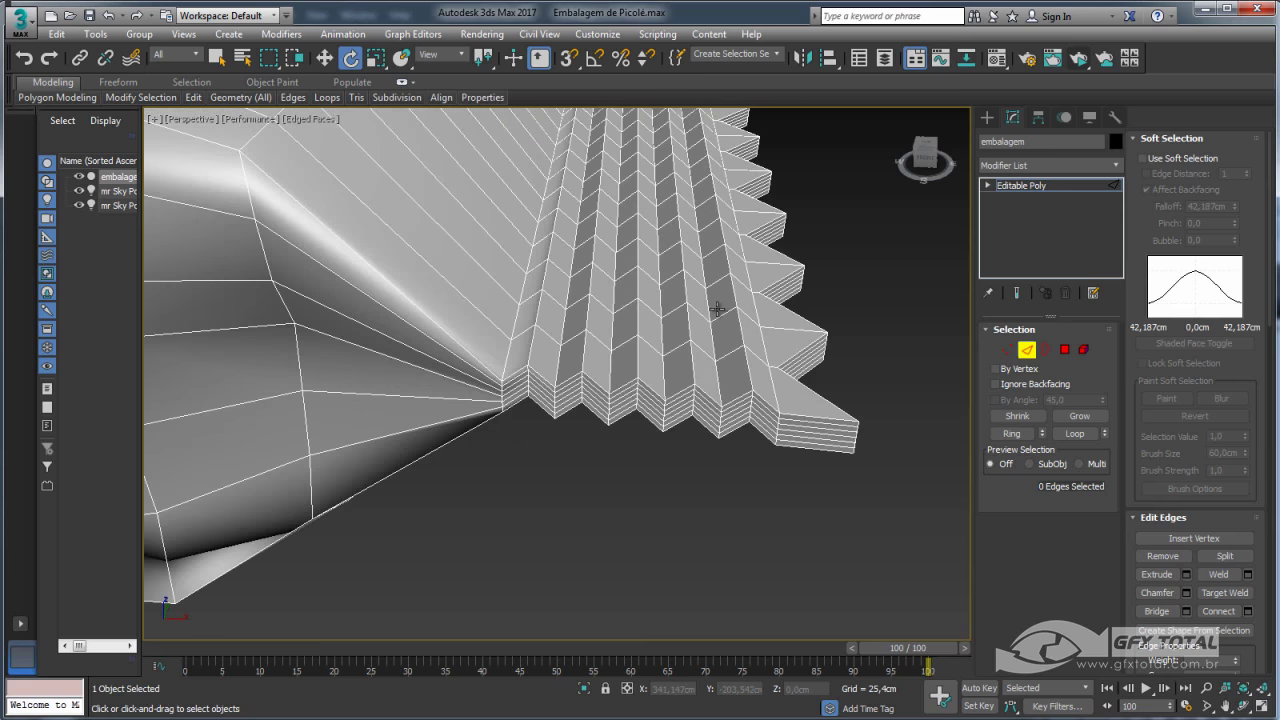
scroll(722, 312, up, 2)
click(634, 418)
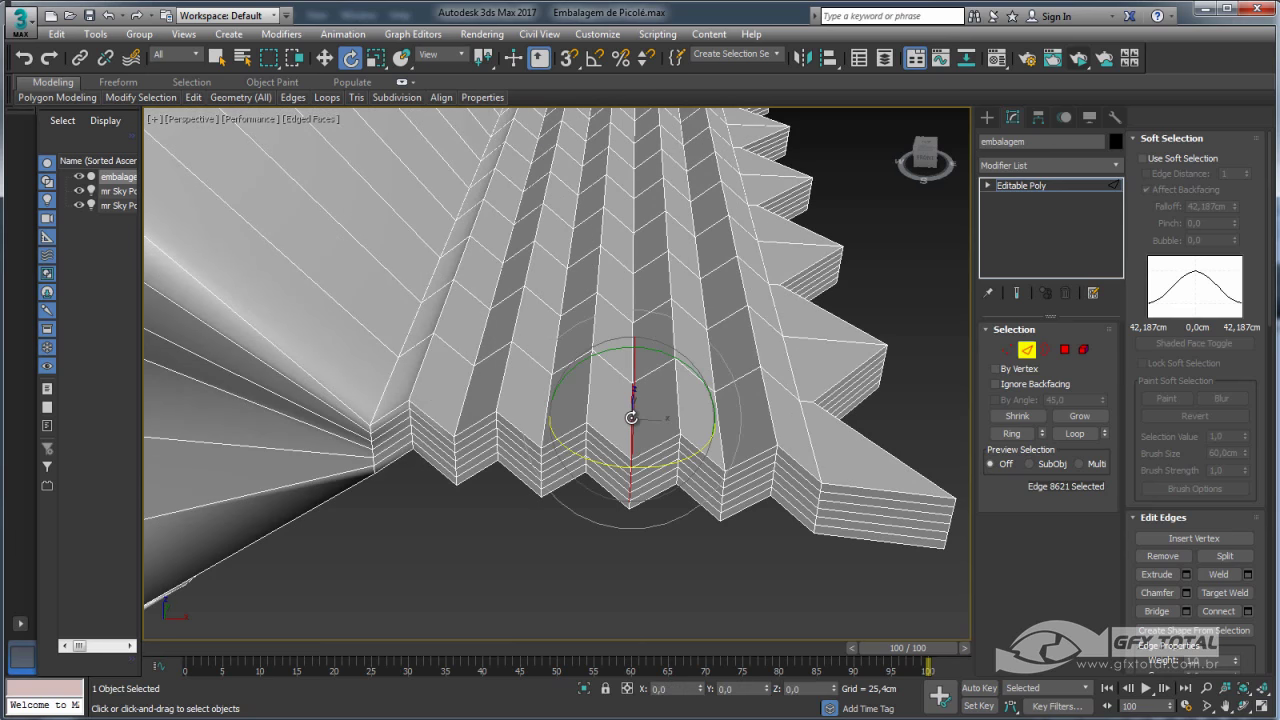
ctrl+click(502, 389)
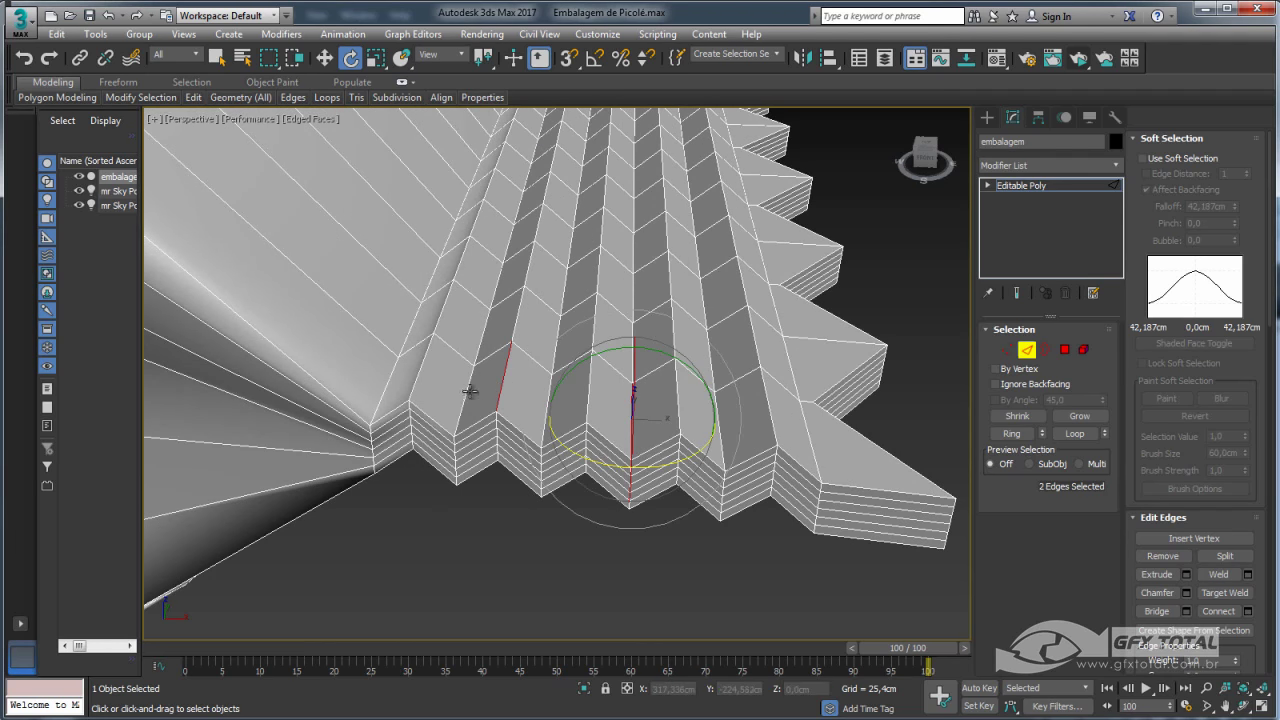
ctrl+click(717, 427)
ctrl+click(773, 424)
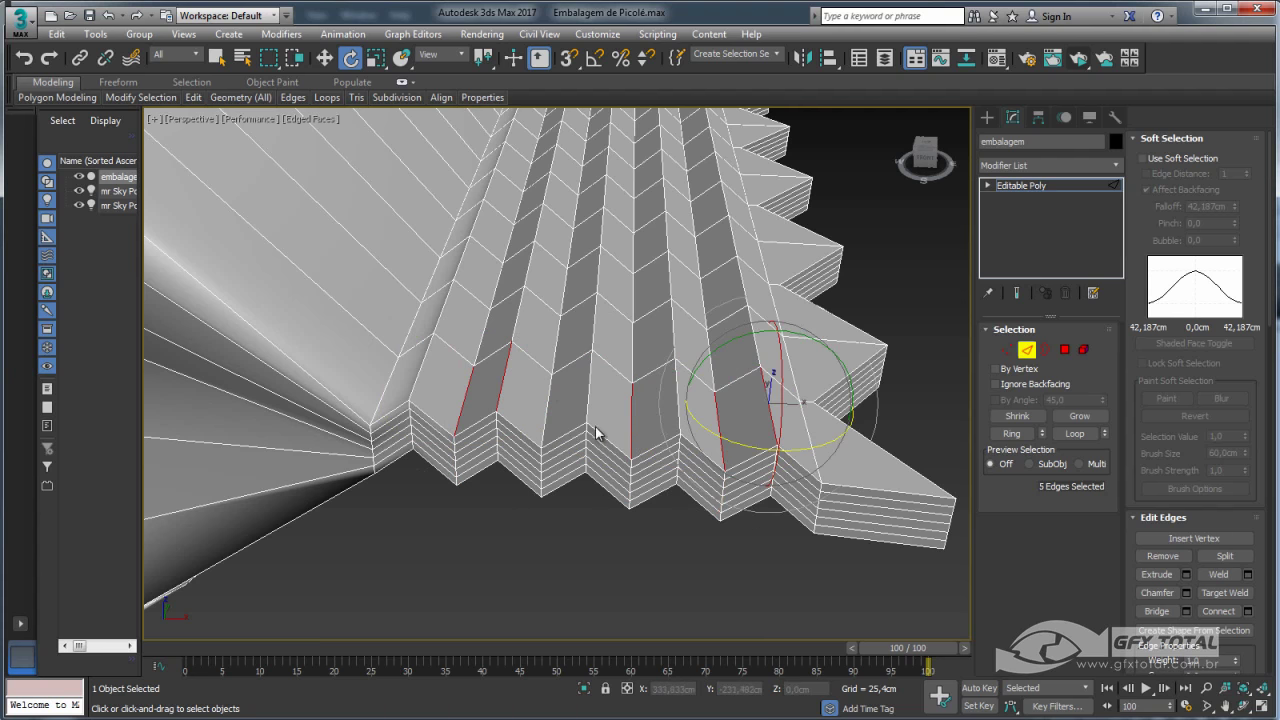
ctrl+click(424, 366)
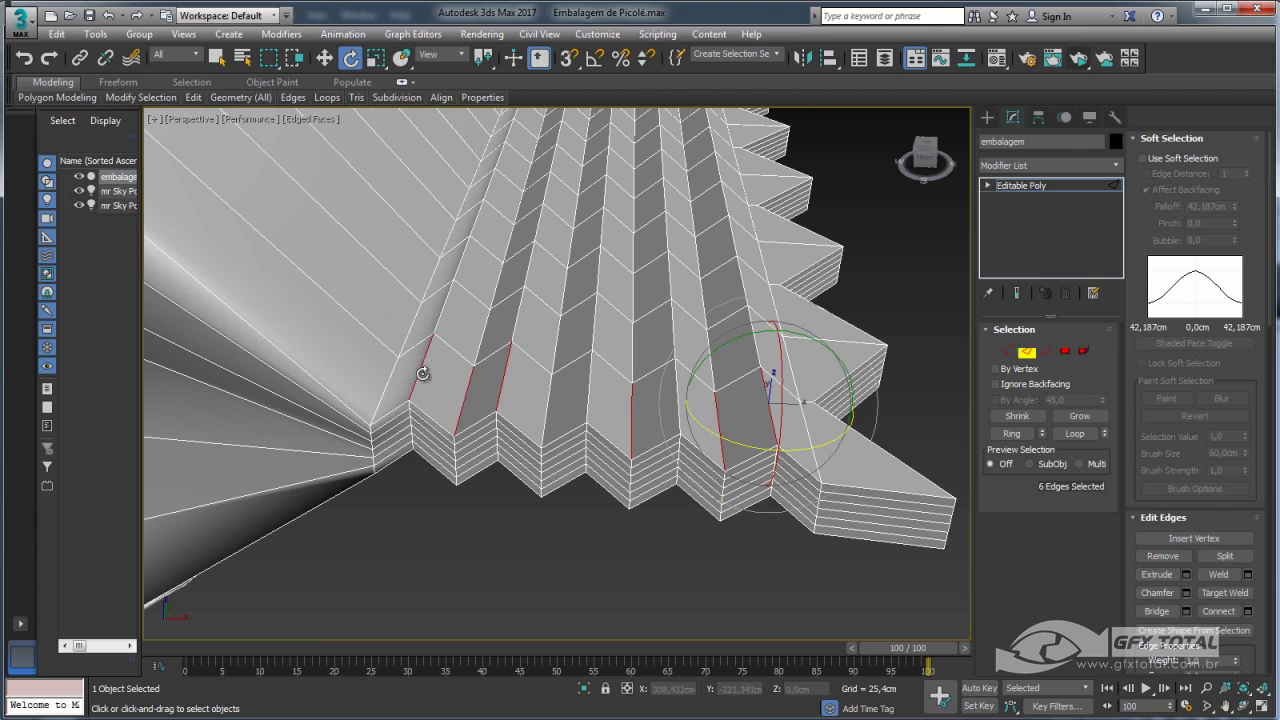
ctrl+click(588, 392)
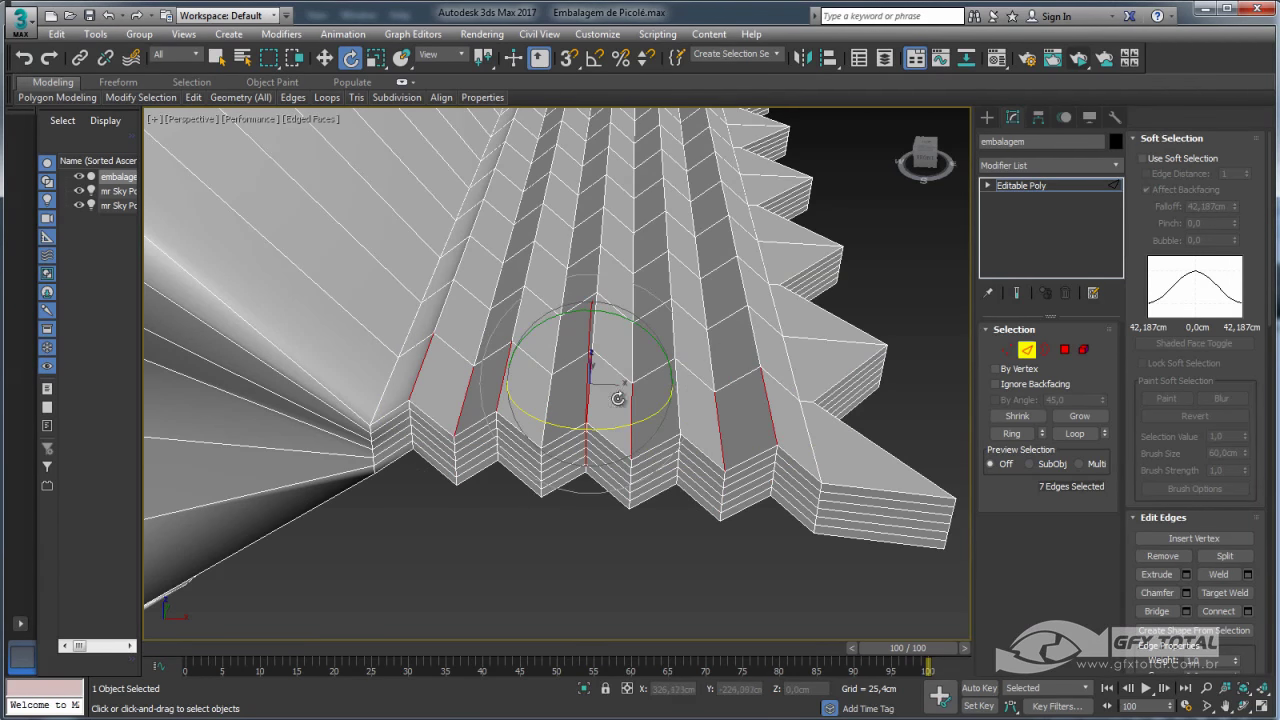
click(1073, 432)
ctrl+click(1064, 349)
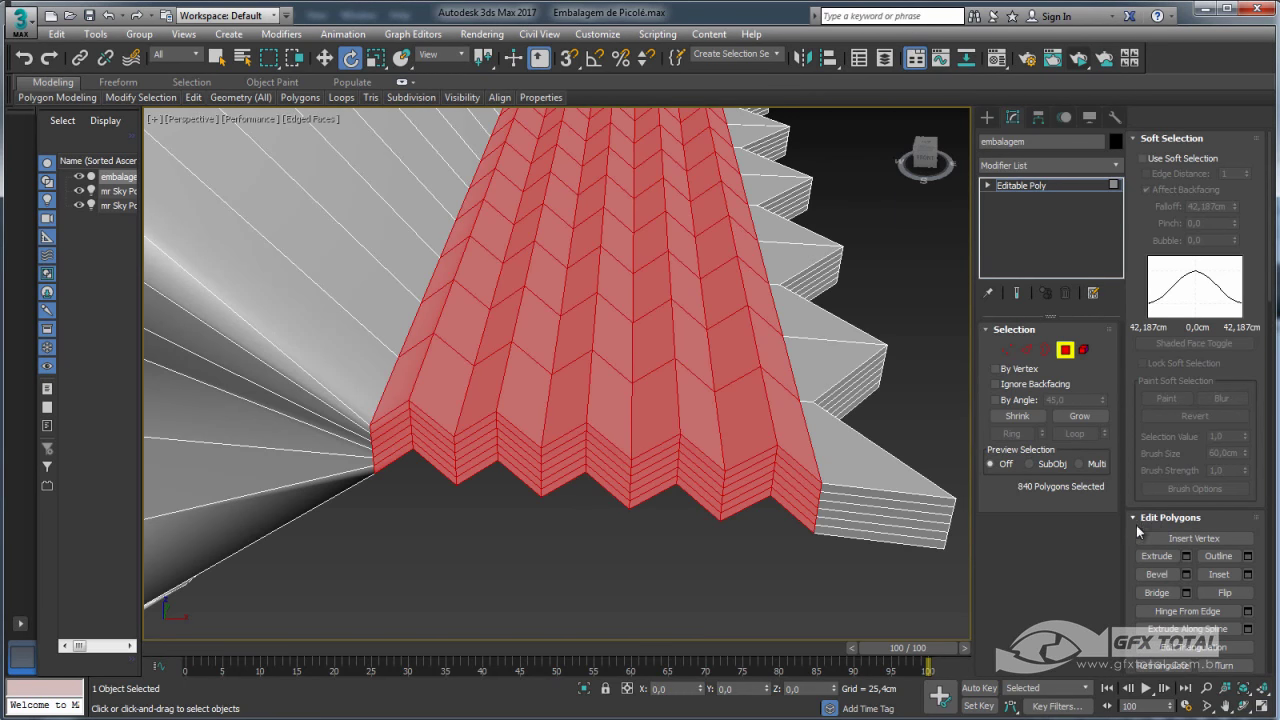
Clear the smoothing groups on the selected pleated polygons and assign smoothing group 1
scroll(1136, 525, down, 5)
key(f)
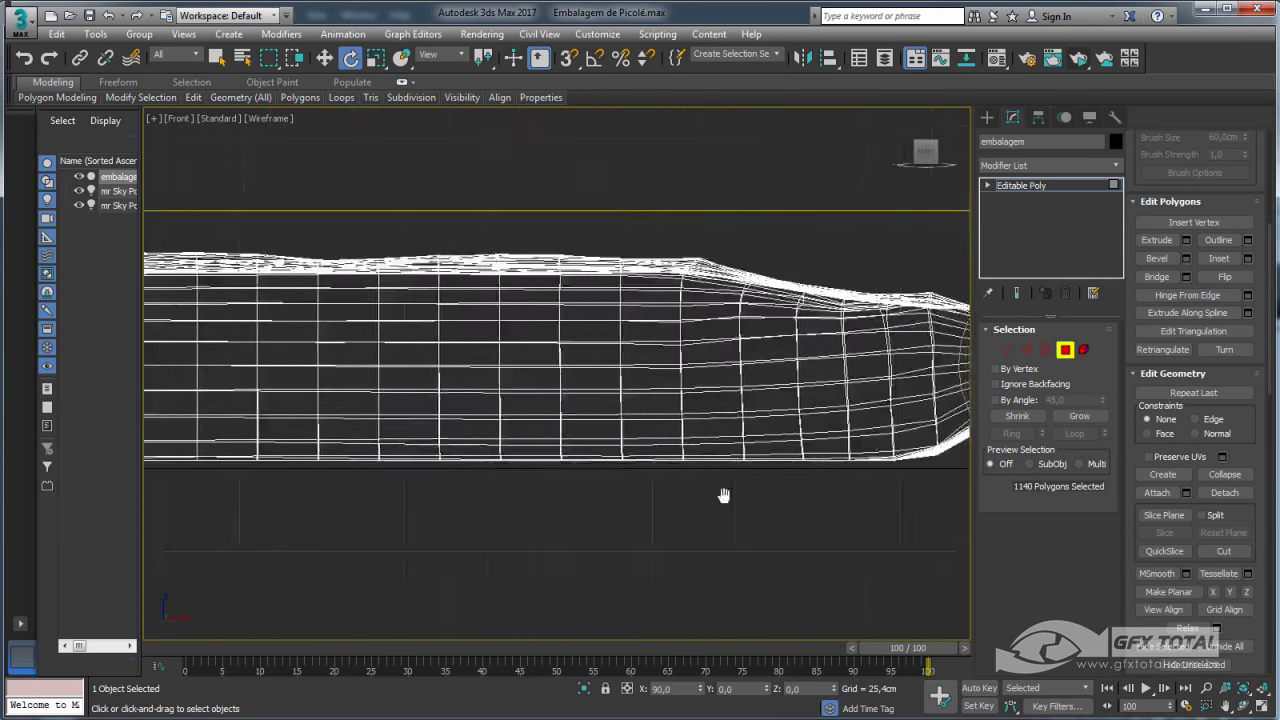
key(p)
alt+middle_drag(673, 437, 733, 425)
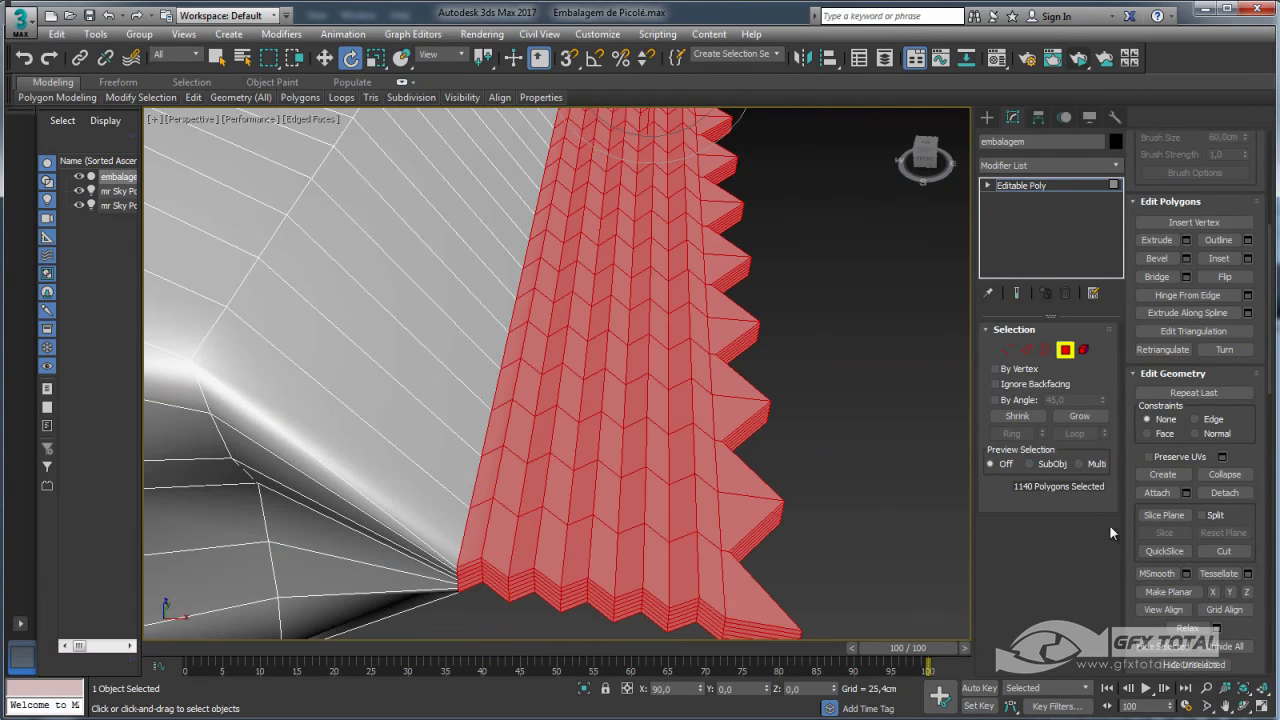
scroll(1236, 453, down, 5)
scroll(1186, 440, down, 5)
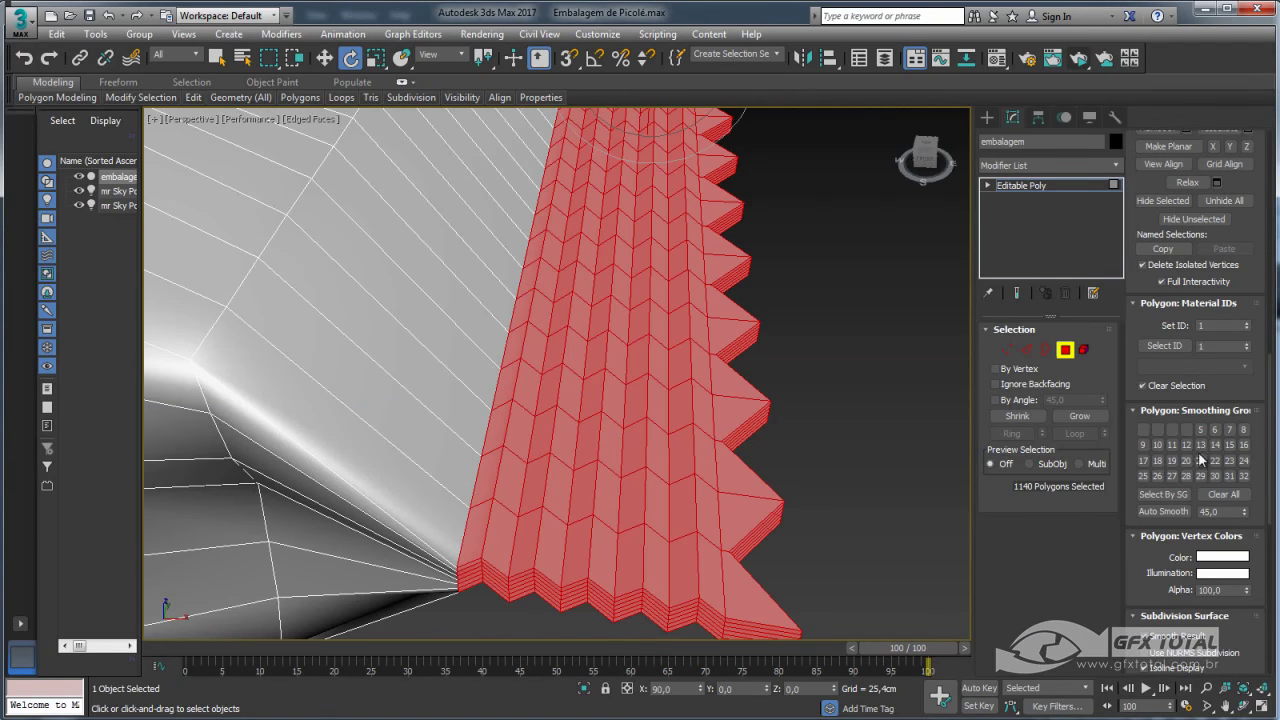
click(1219, 496)
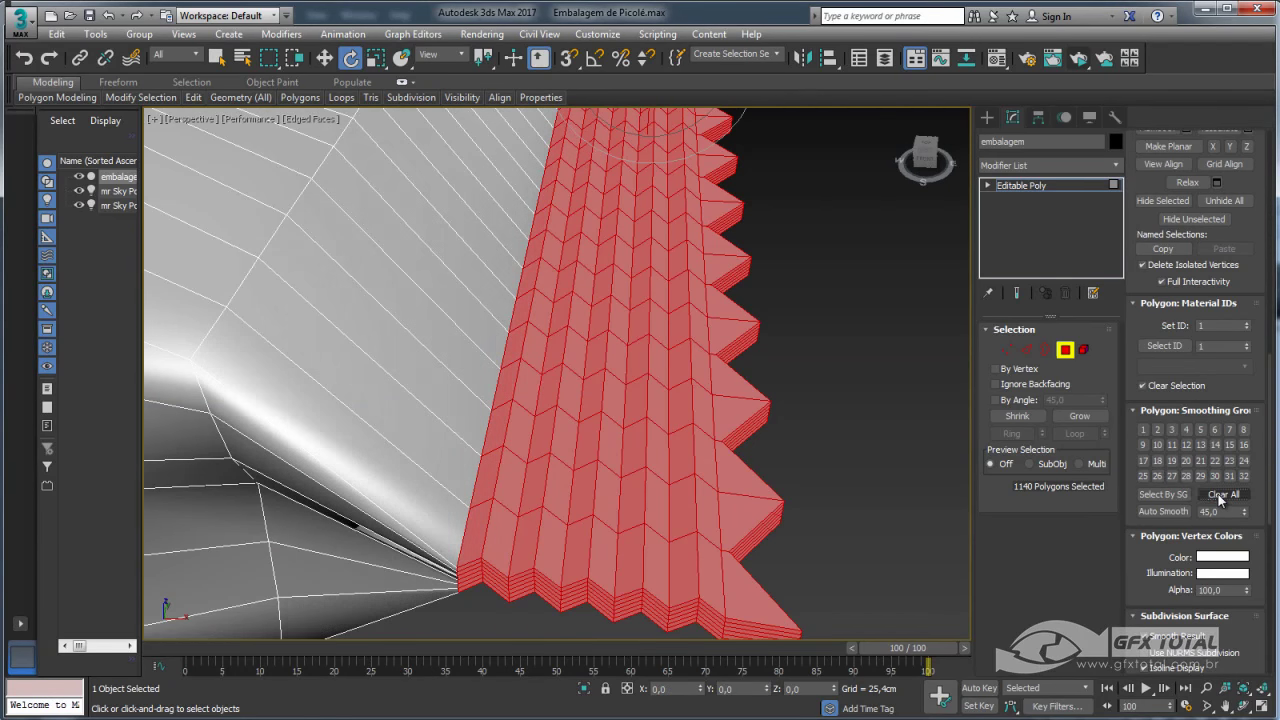
click(1144, 429)
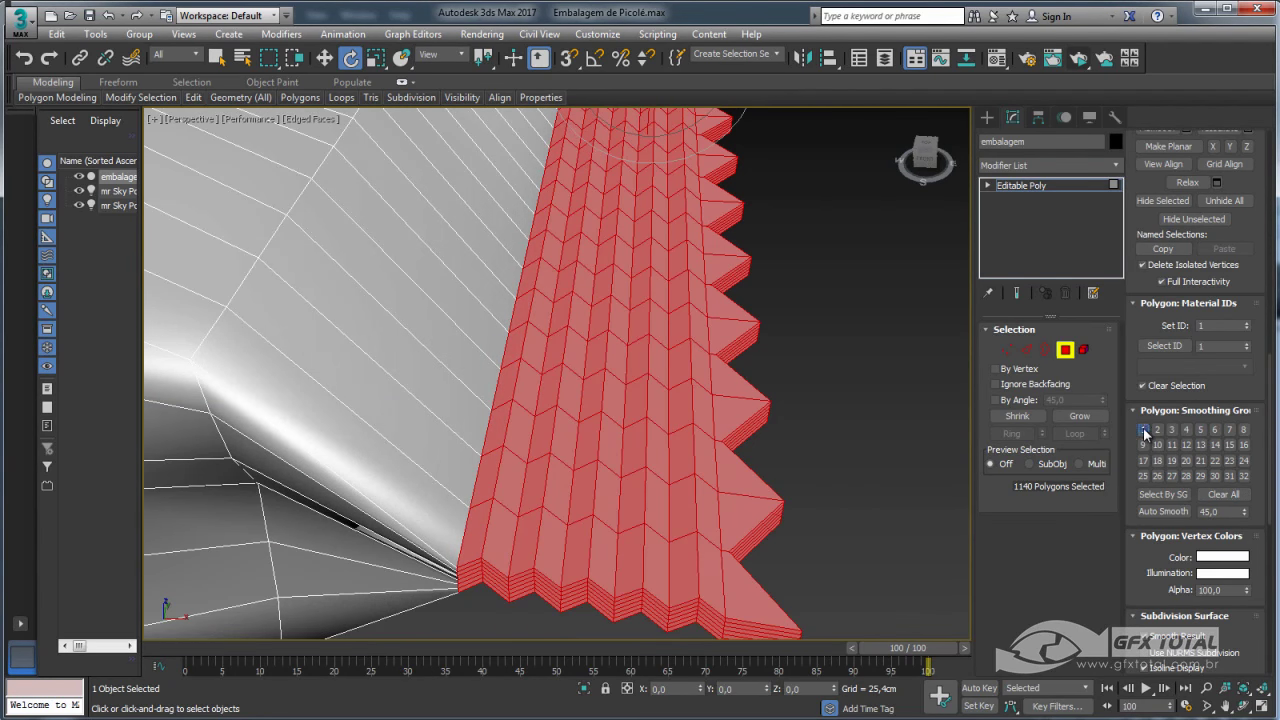
Exit polygon editing, deselect the wrapper and hide edged faces to inspect the shading
click(1024, 186)
click(891, 353)
key(F4)
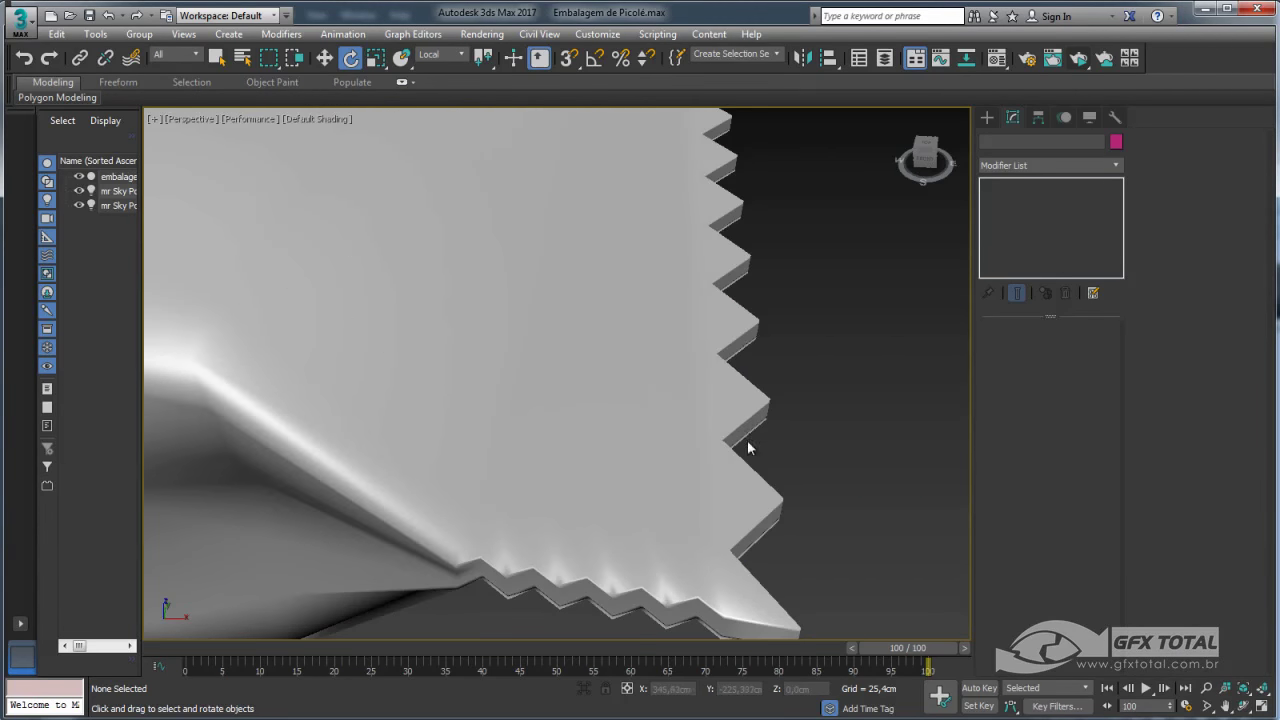
mouse_move(748, 447)
middle_down()
mouse_move(725, 330)
mouse_move(701, 594)
mouse_move(688, 462)
mouse_move(717, 359)
middle_up()
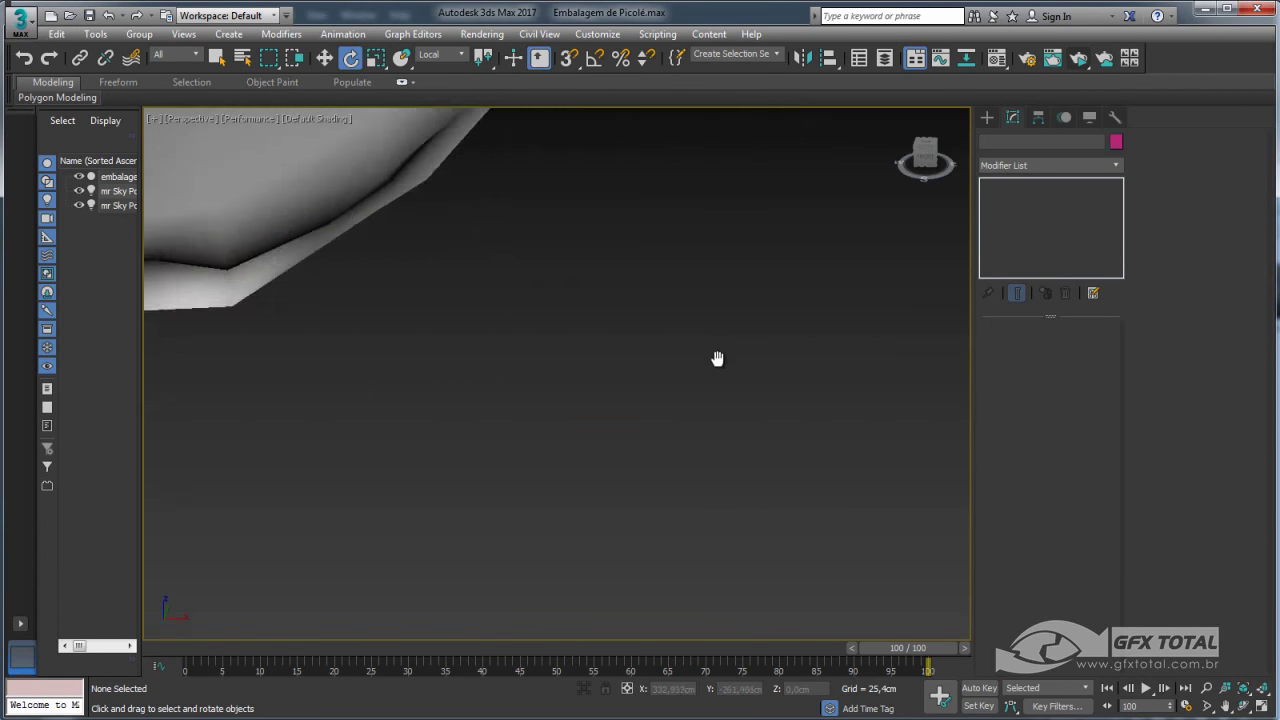
scroll(657, 471, up, 5)
scroll(657, 466, down, 5)
scroll(640, 551, up, 3)
scroll(627, 526, up, 2)
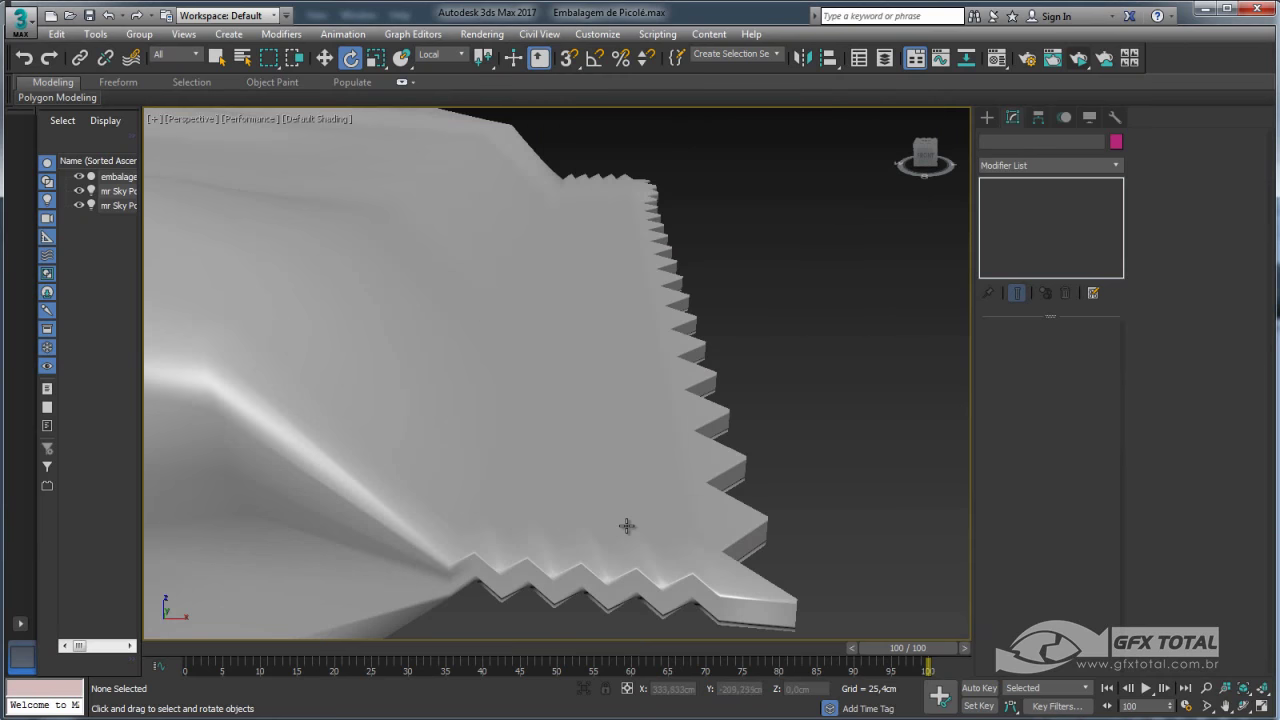
Reselect the wrapper and expand the polygon selection to the whole wrapper element
click(627, 526)
click(860, 440)
click(645, 511)
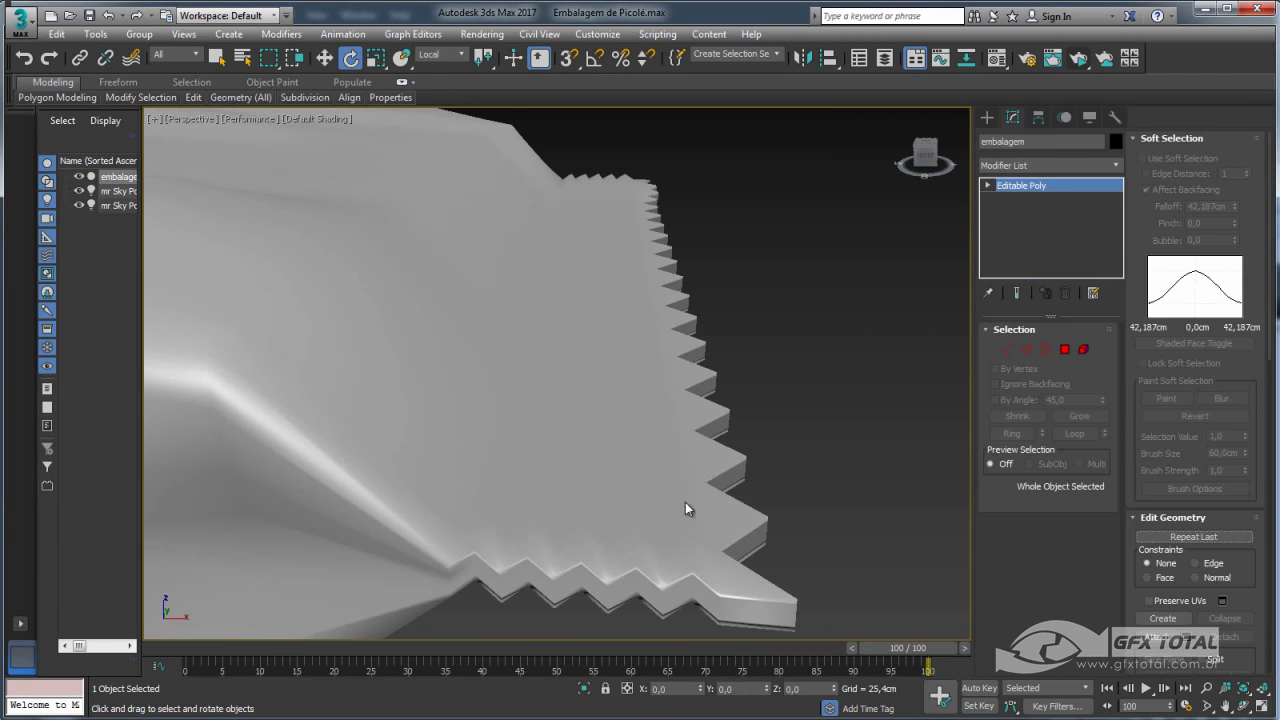
click(1064, 352)
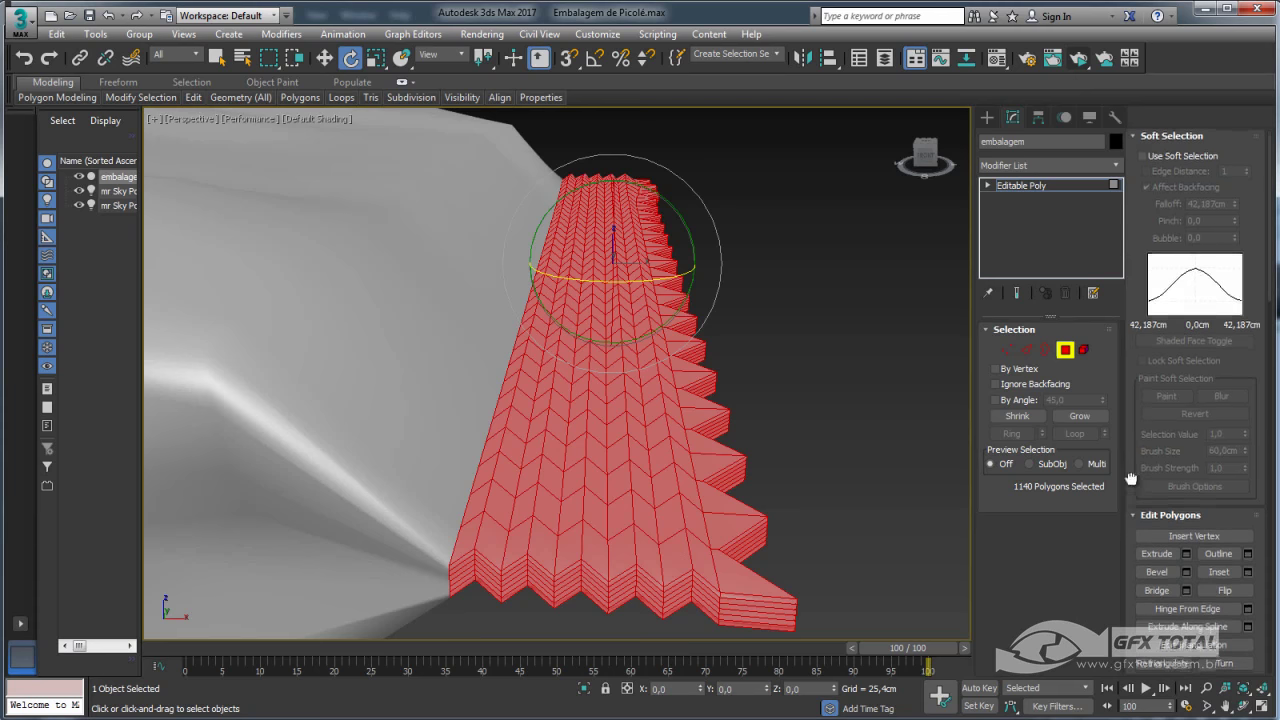
scroll(1130, 328, down, 5)
click(1082, 352)
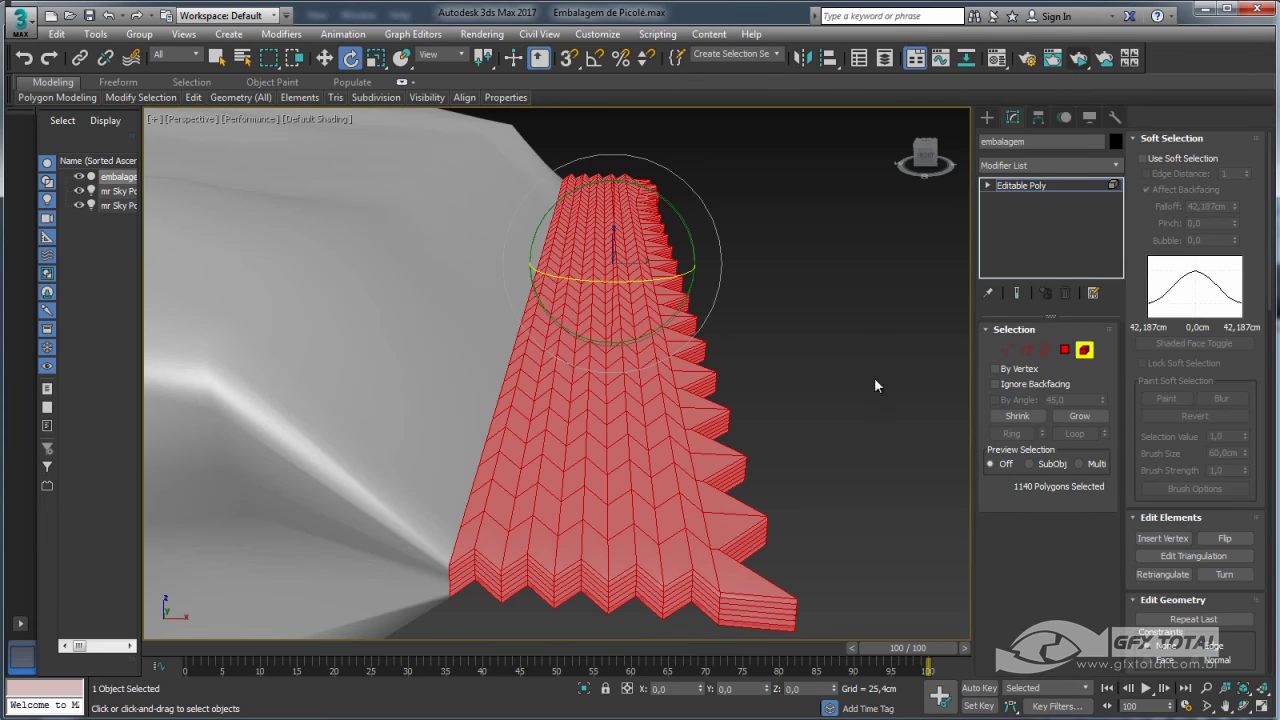
Clear all smoothing groups on the wrapper polygons and re-apply Auto Smooth at 45
scroll(1249, 500, down, 4)
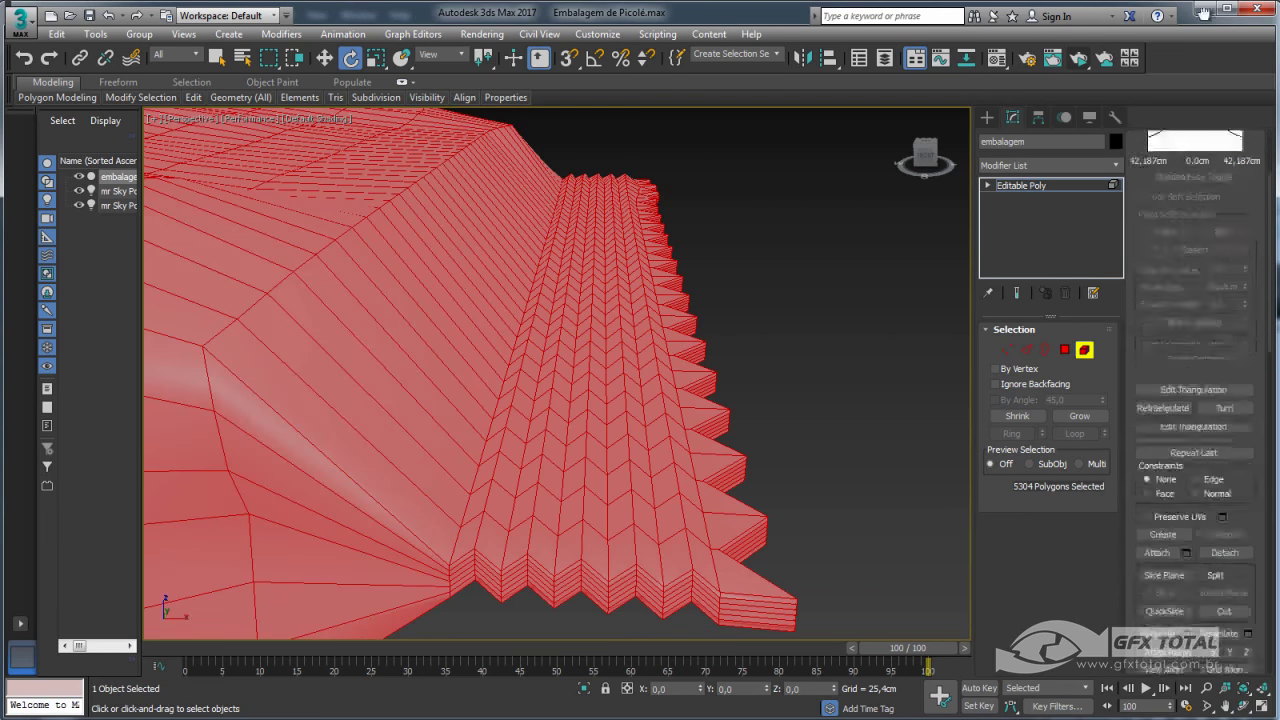
scroll(1185, 538, down, 4)
scroll(1254, 585, down, 3)
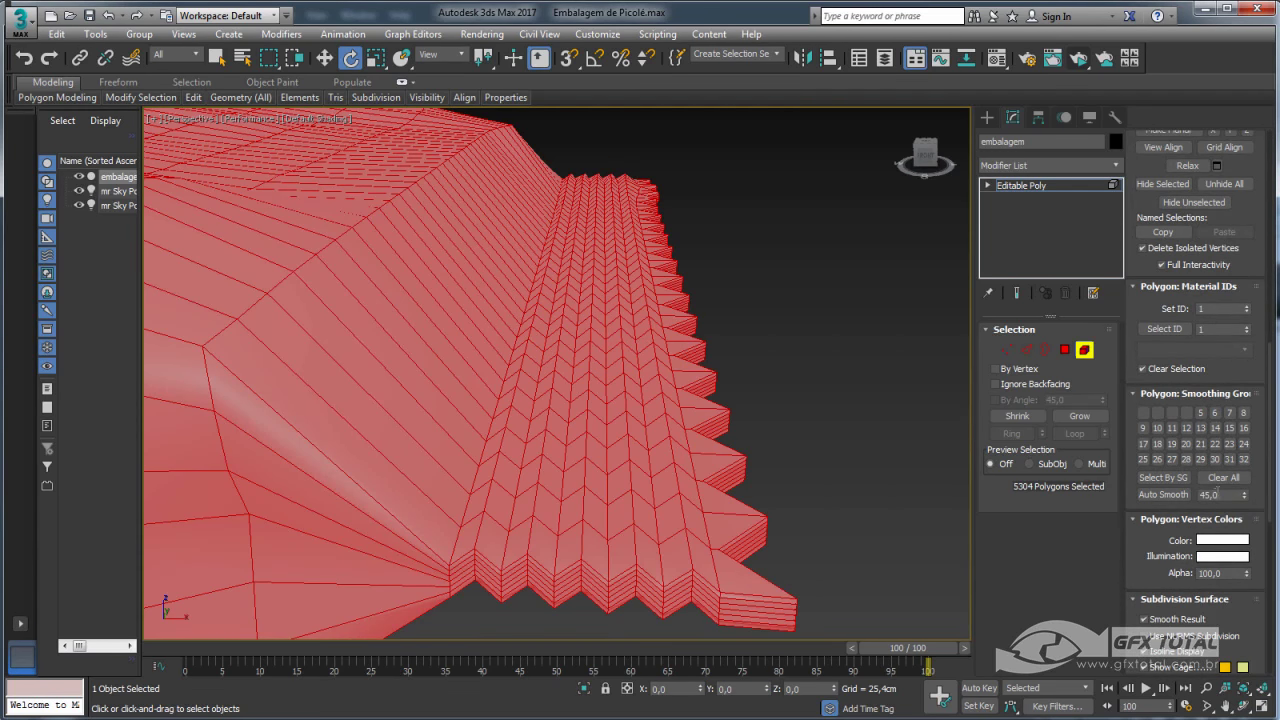
click(1223, 477)
click(1164, 494)
Deselect the polygons, exit polygon editing and orbit to check the pleated end's shading
click(797, 322)
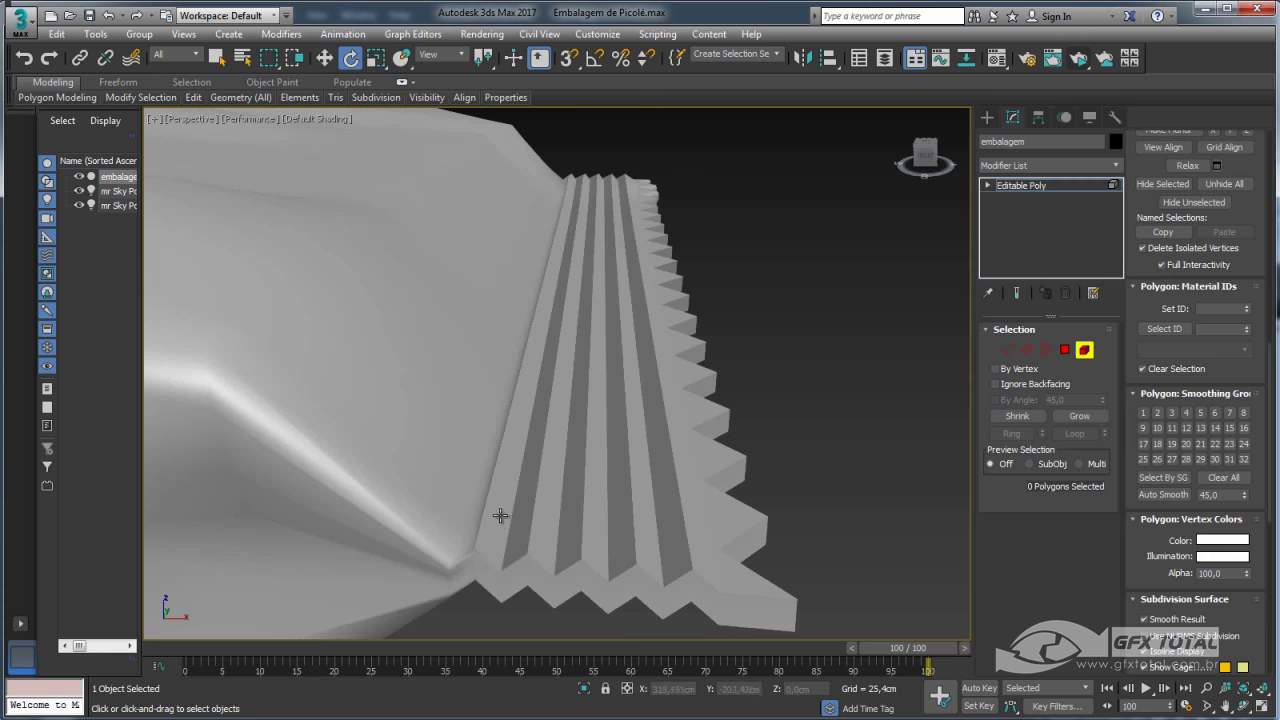
alt+middle_drag(500, 516, 620, 497)
mouse_move(385, 428)
alt+middle_down()
mouse_move(508, 420)
mouse_move(679, 370)
alt+middle_up()
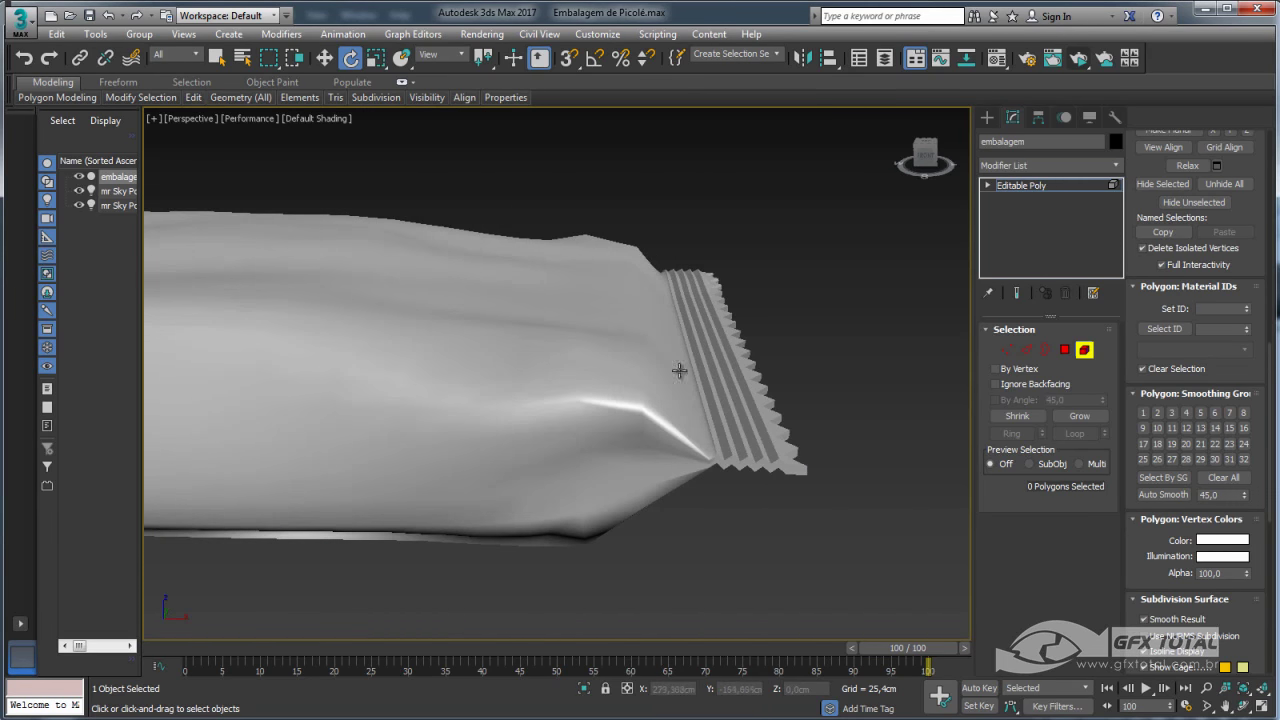
click(1050, 185)
mouse_move(792, 302)
alt+middle_down()
mouse_move(757, 304)
mouse_move(786, 340)
mouse_move(737, 371)
mouse_move(784, 362)
alt+middle_up()
Show edged faces and add a TurboSmooth modifier to the wrapper
key(F4)
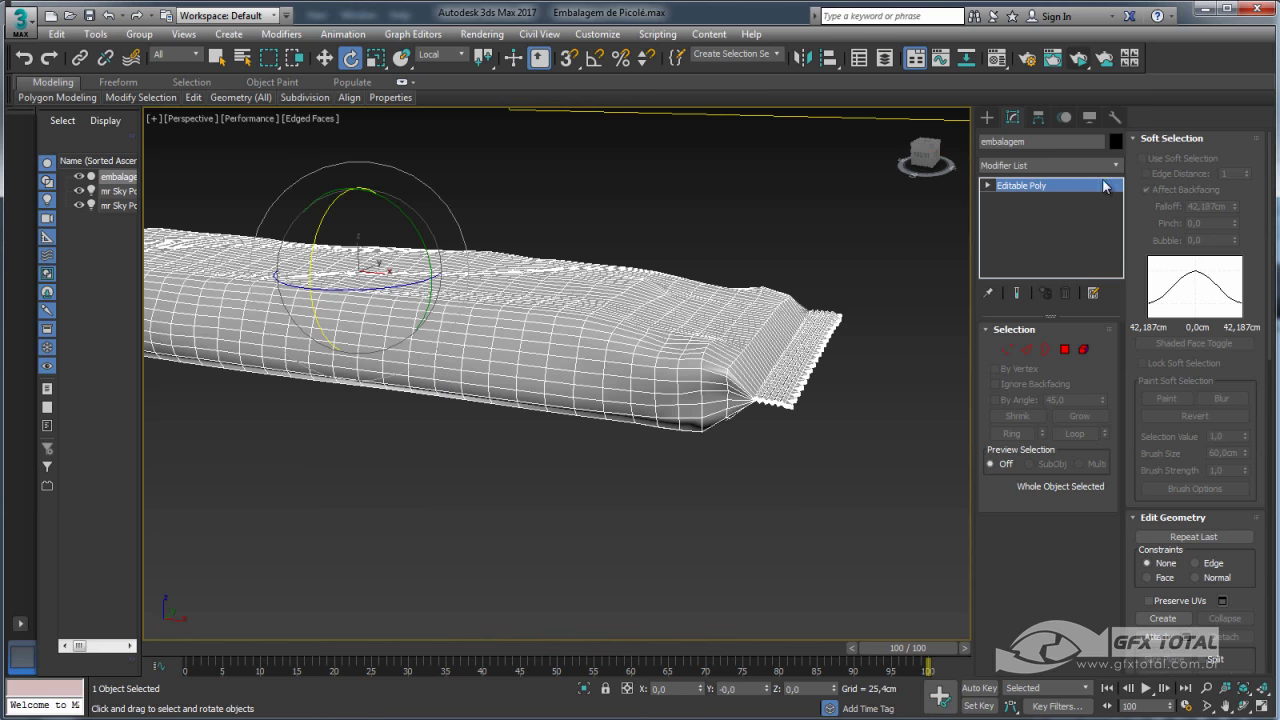
click(1116, 165)
drag(1117, 220, 1110, 638)
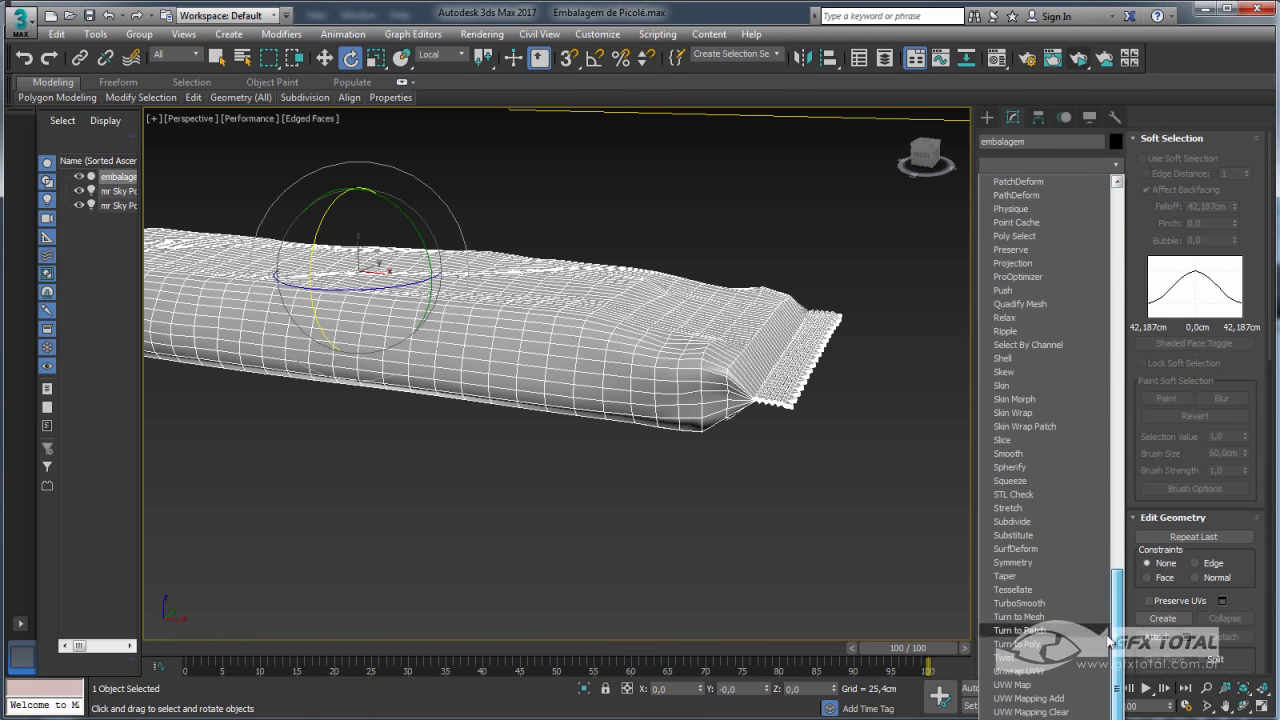
click(1061, 602)
Deselect the wrapper and zoom and orbit to inspect the subdivided pleated end
click(844, 504)
scroll(824, 404, up, 3)
scroll(824, 404, up, 3)
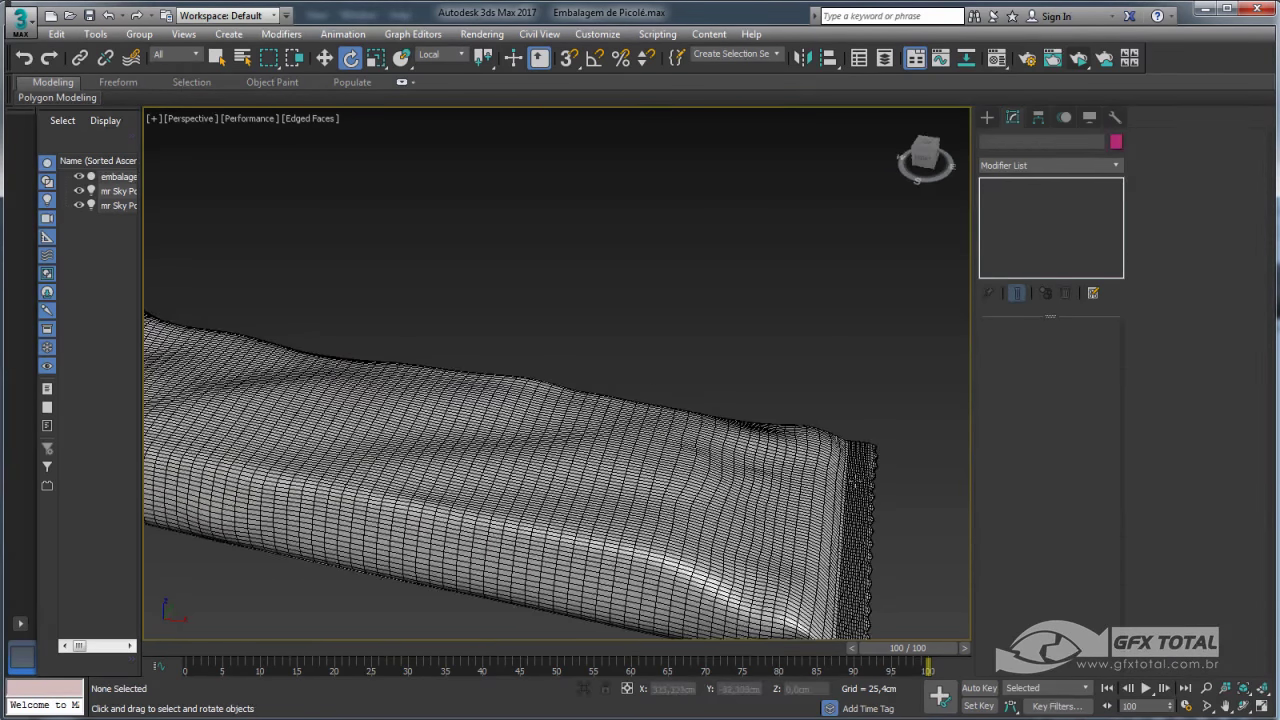
scroll(800, 378, up, 3)
scroll(800, 378, up, 3)
scroll(800, 378, up, 2)
scroll(800, 378, up, 1)
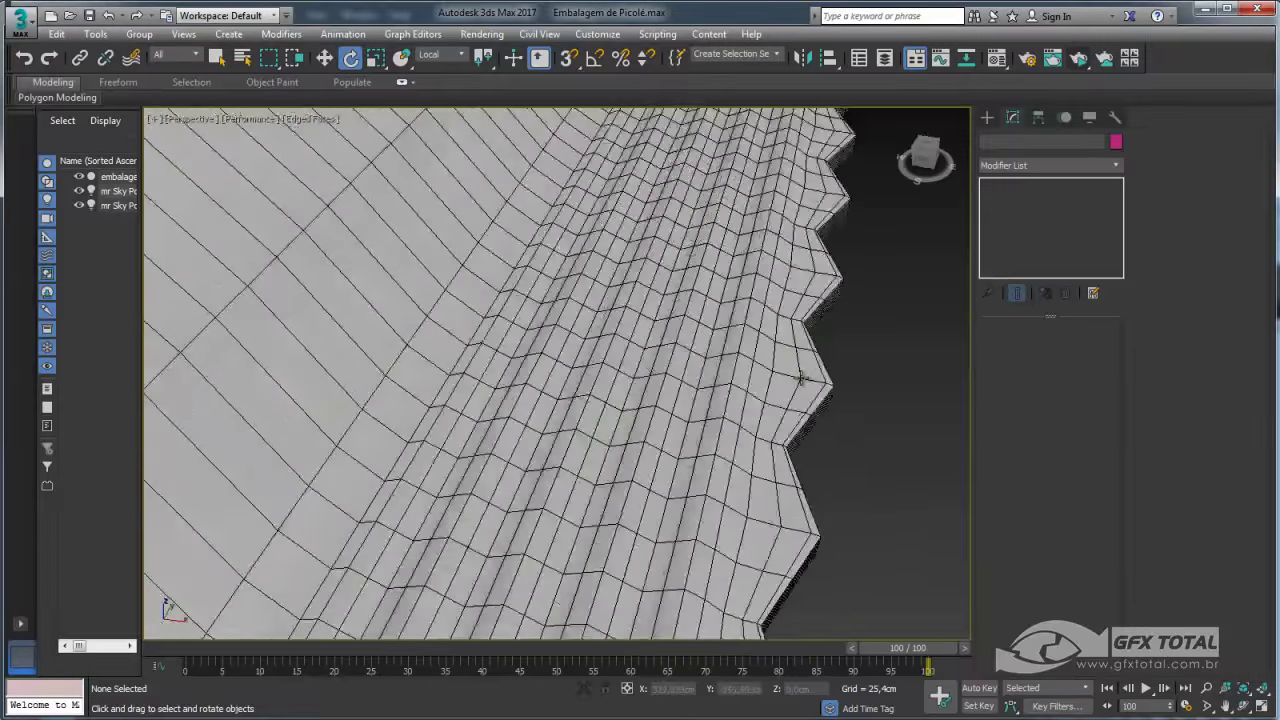
scroll(800, 378, down, 2)
scroll(800, 378, down, 2)
scroll(800, 378, down, 3)
scroll(800, 378, down, 3)
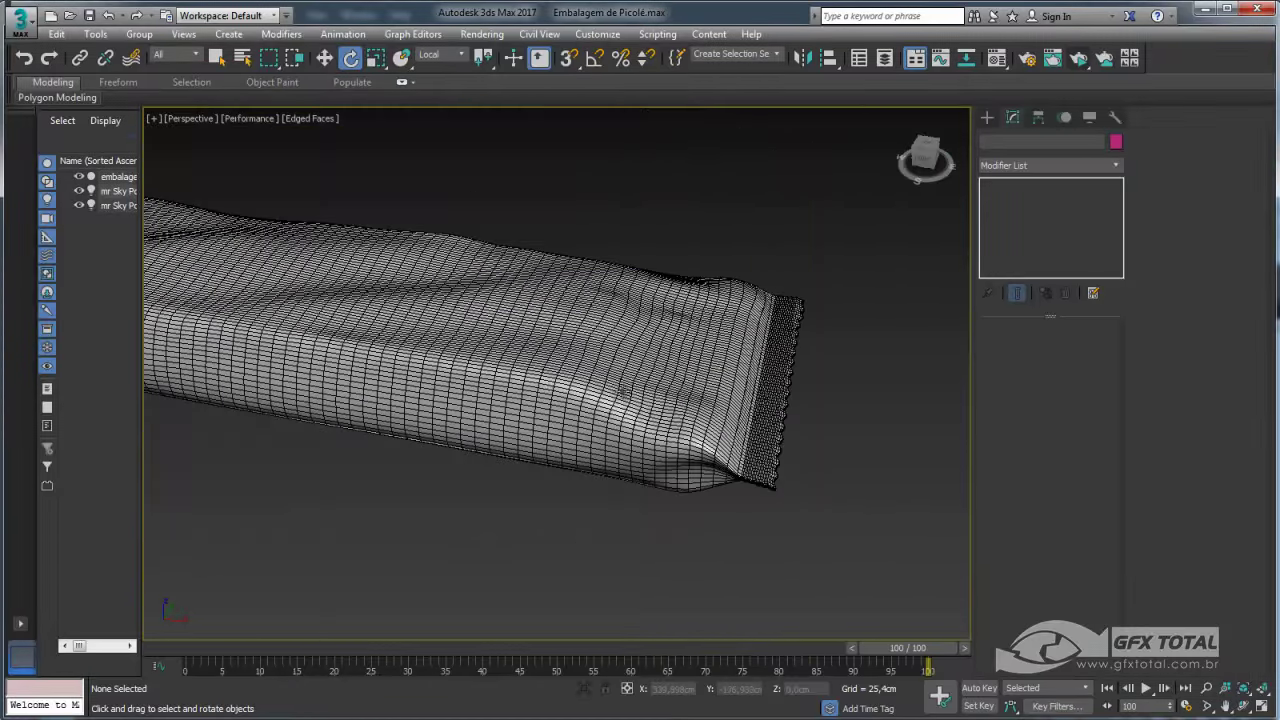
mouse_move(468, 376)
alt+middle_down()
mouse_move(550, 412)
mouse_move(683, 351)
alt+middle_up()
scroll(550, 412, down, 5)
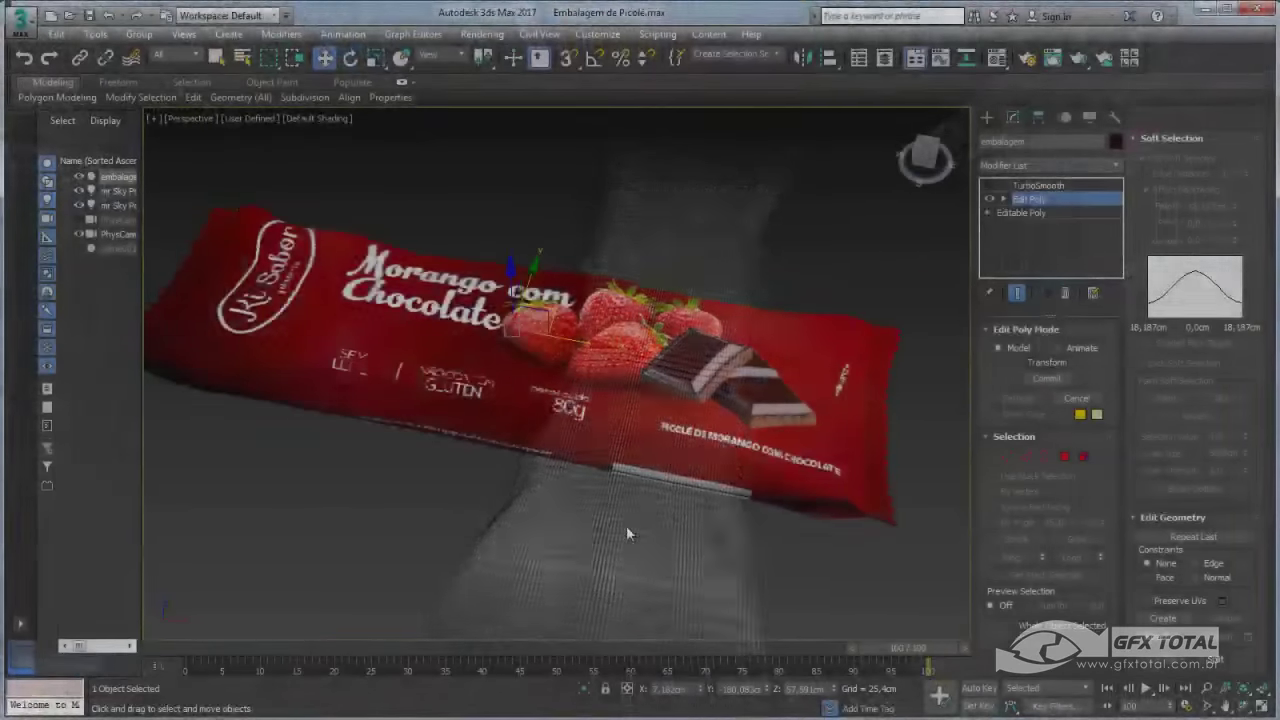
mouse_move(633, 529)
alt+middle_down()
mouse_move(378, 479)
mouse_move(543, 420)
mouse_move(586, 363)
mouse_move(688, 343)
mouse_move(681, 316)
alt+middle_up()
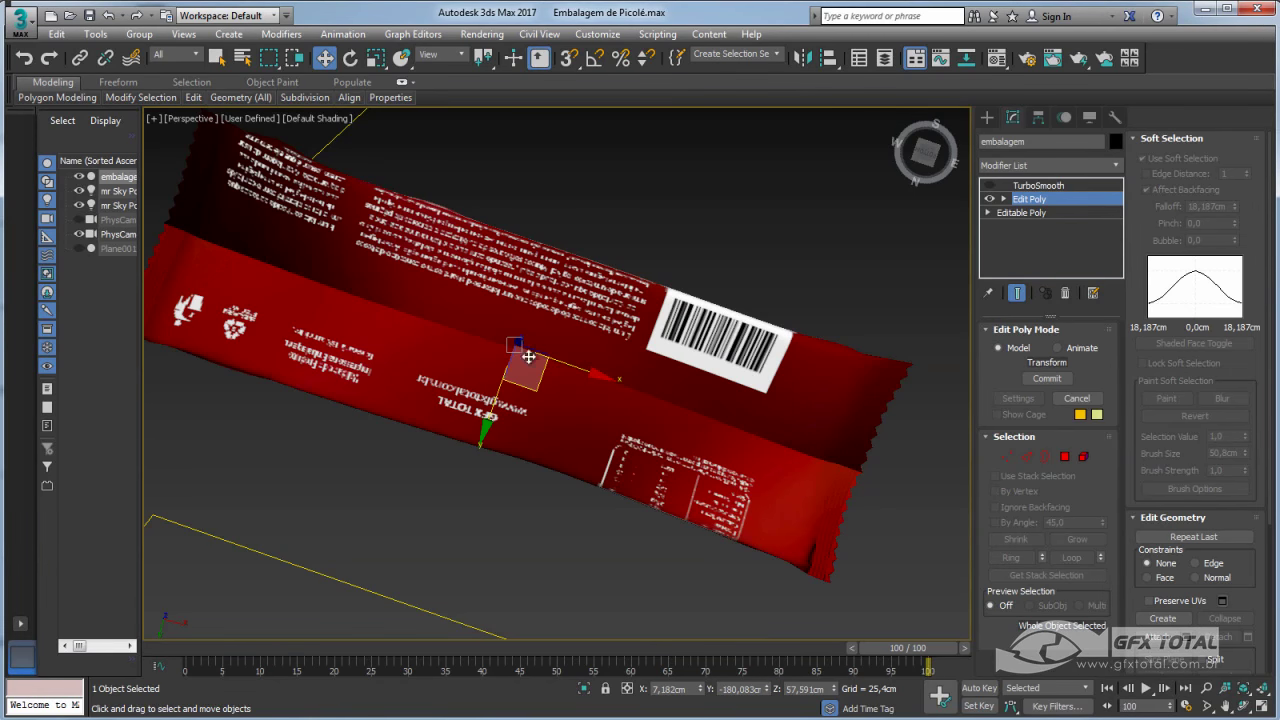
mouse_move(300, 278)
alt+middle_down()
mouse_move(354, 277)
mouse_move(455, 392)
mouse_move(546, 271)
mouse_move(586, 423)
mouse_move(600, 395)
alt+middle_up()
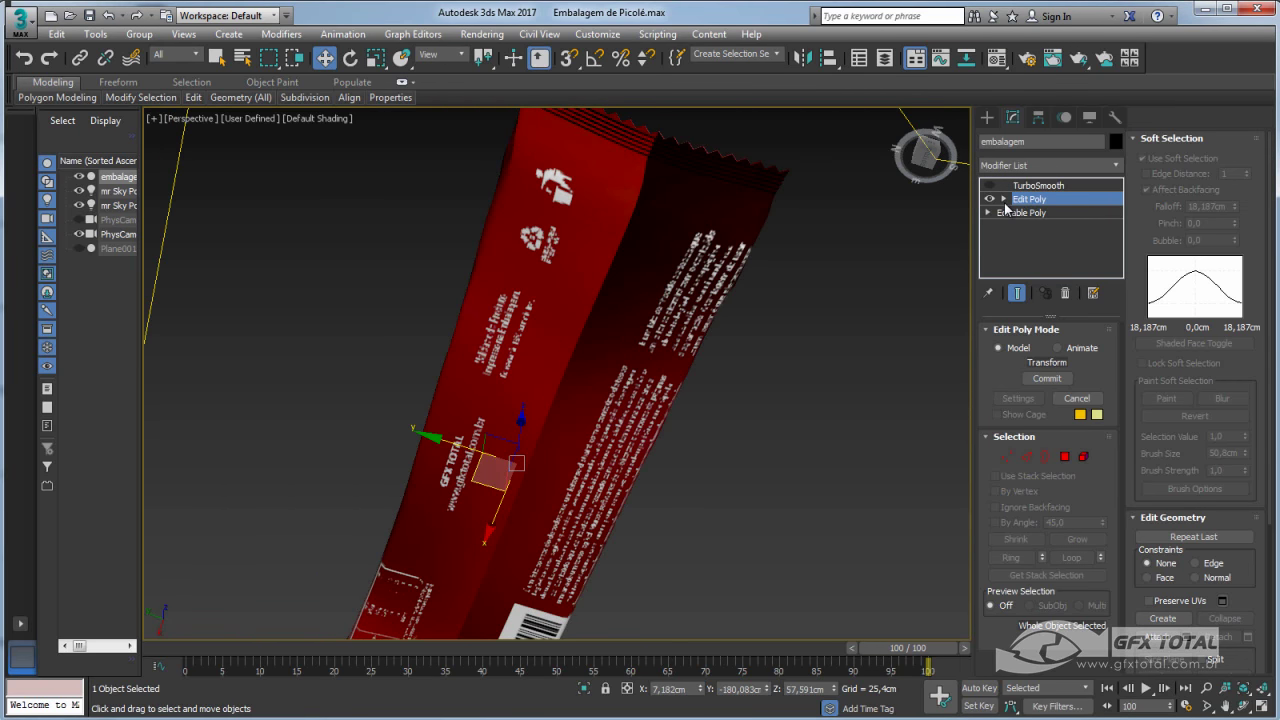
mouse_move(740, 420)
alt+middle_down()
mouse_move(771, 323)
mouse_move(790, 330)
alt+middle_up()
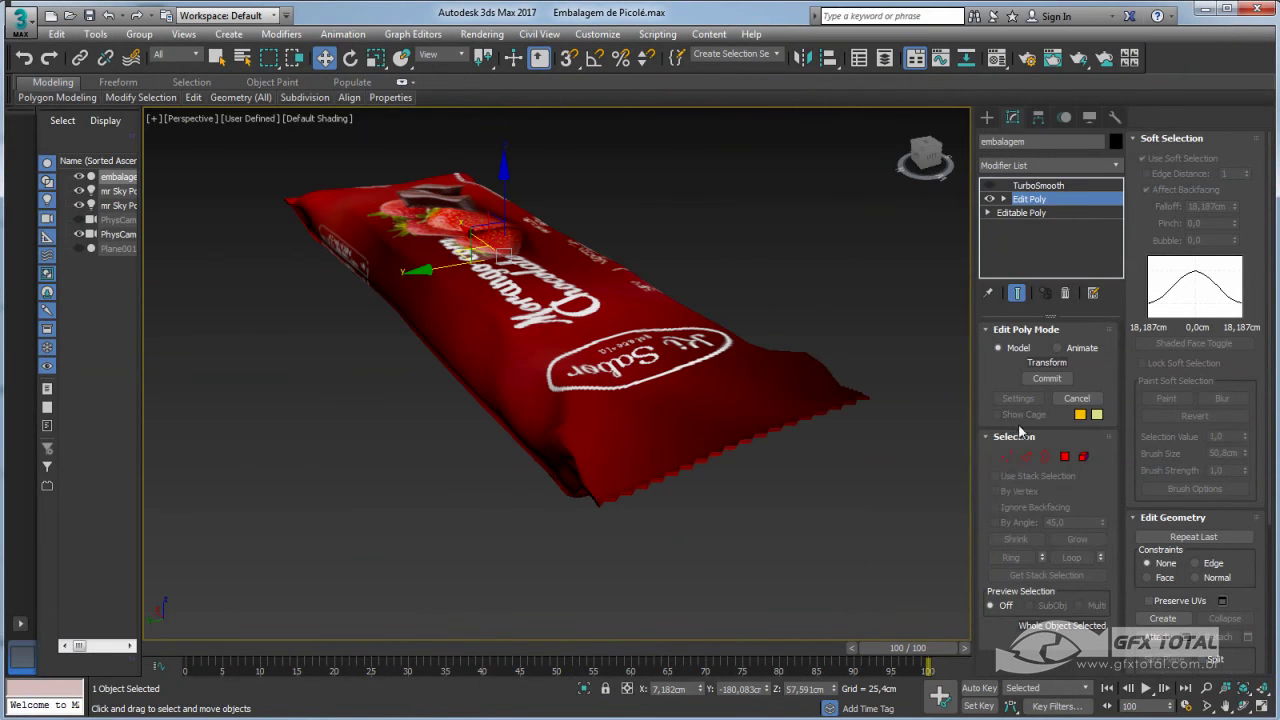
click(1012, 436)
Select the serrated end's vertices and use soft selection with a 31,646cm falloff
click(1012, 436)
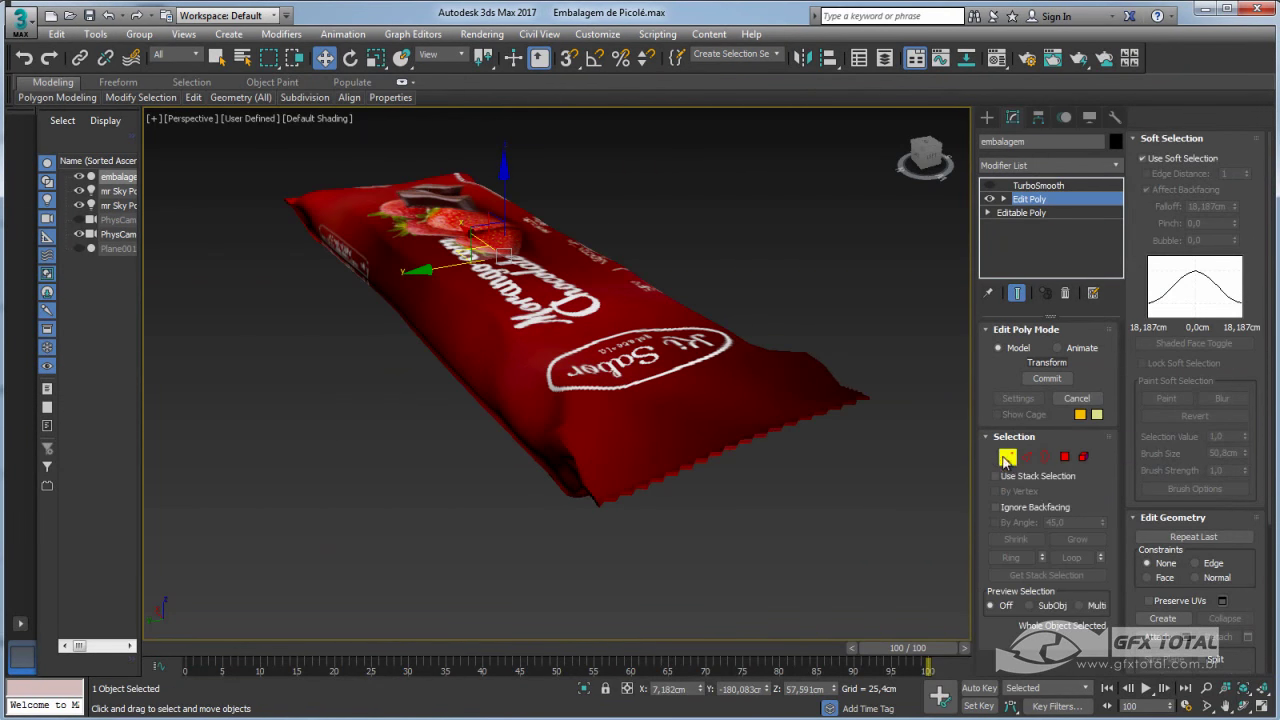
click(1007, 457)
click(871, 397)
scroll(886, 444, up, 3)
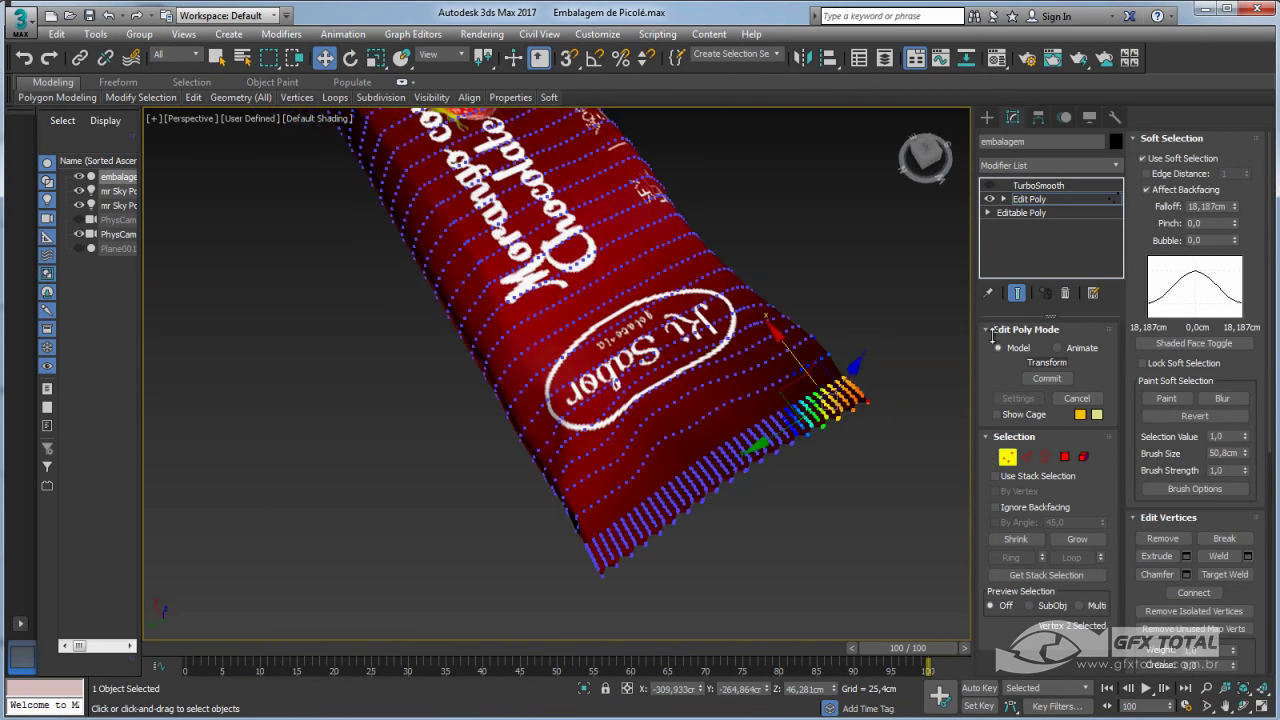
drag(1222, 213, 1222, 180)
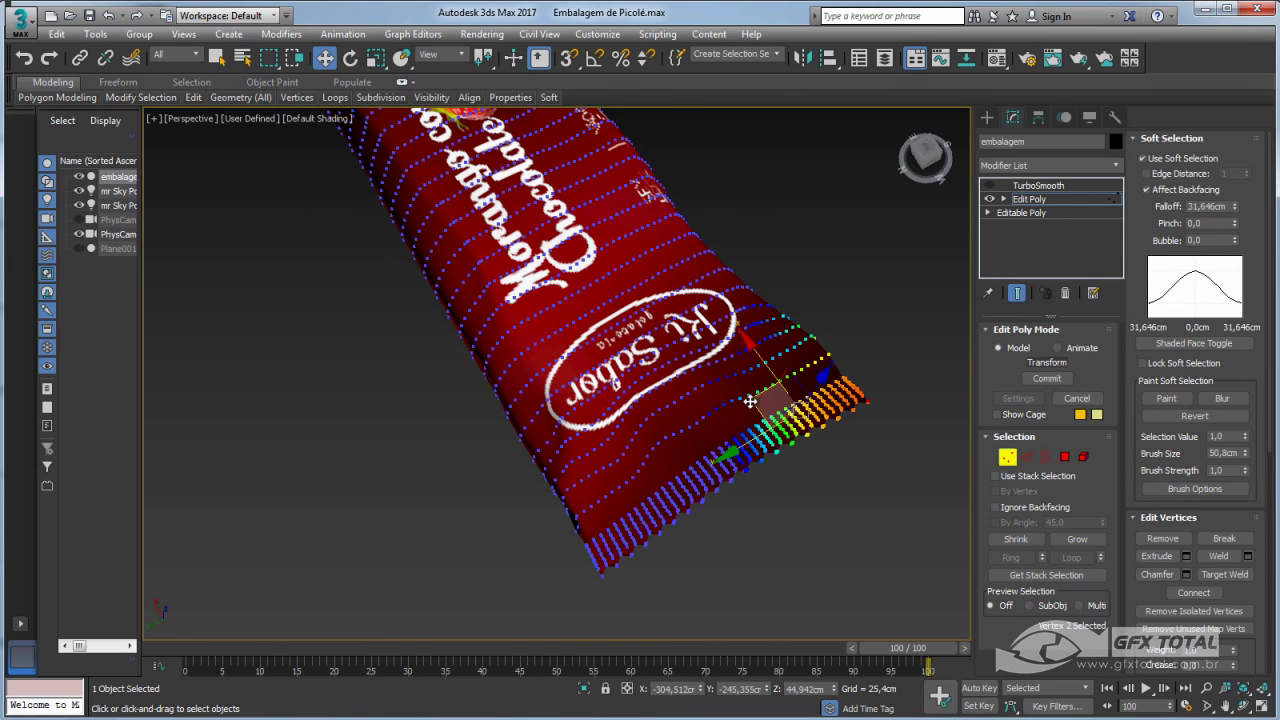
drag(760, 410, 734, 401)
key(shift+z)
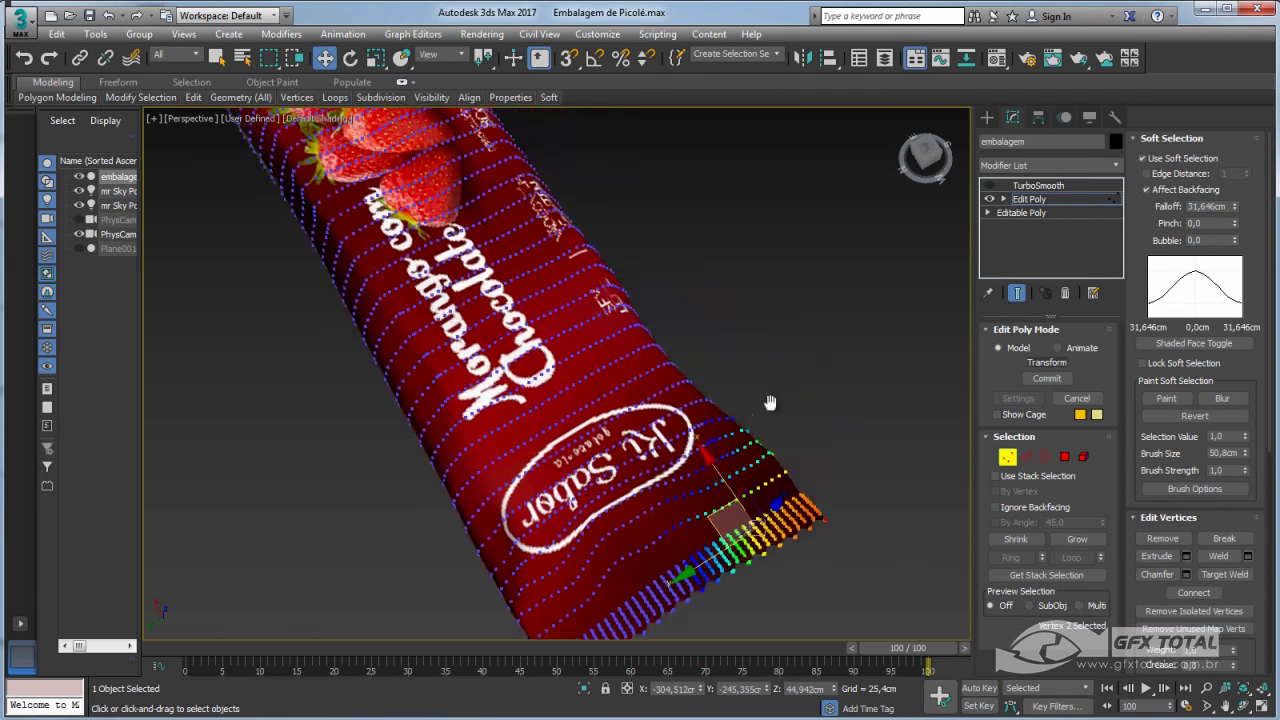
key(shift+z)
Turn soft selection off and return the Edit Poly modifier to object level
click(1142, 159)
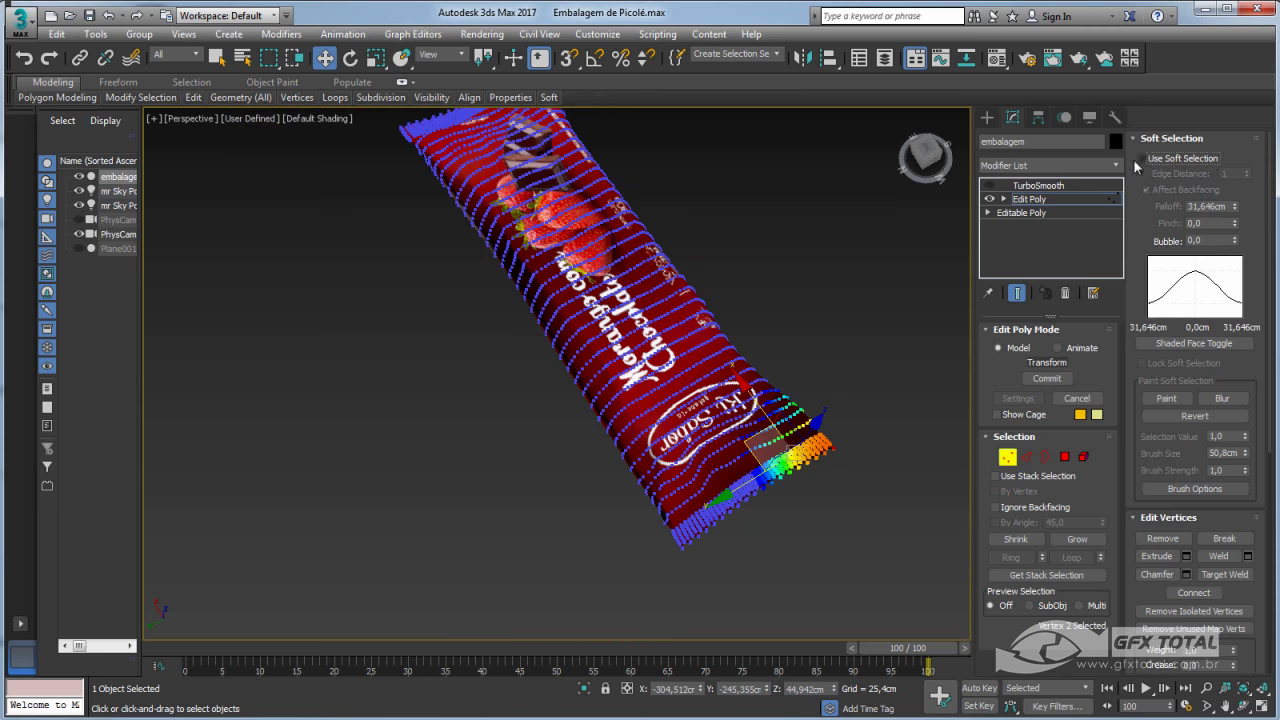
click(990, 199)
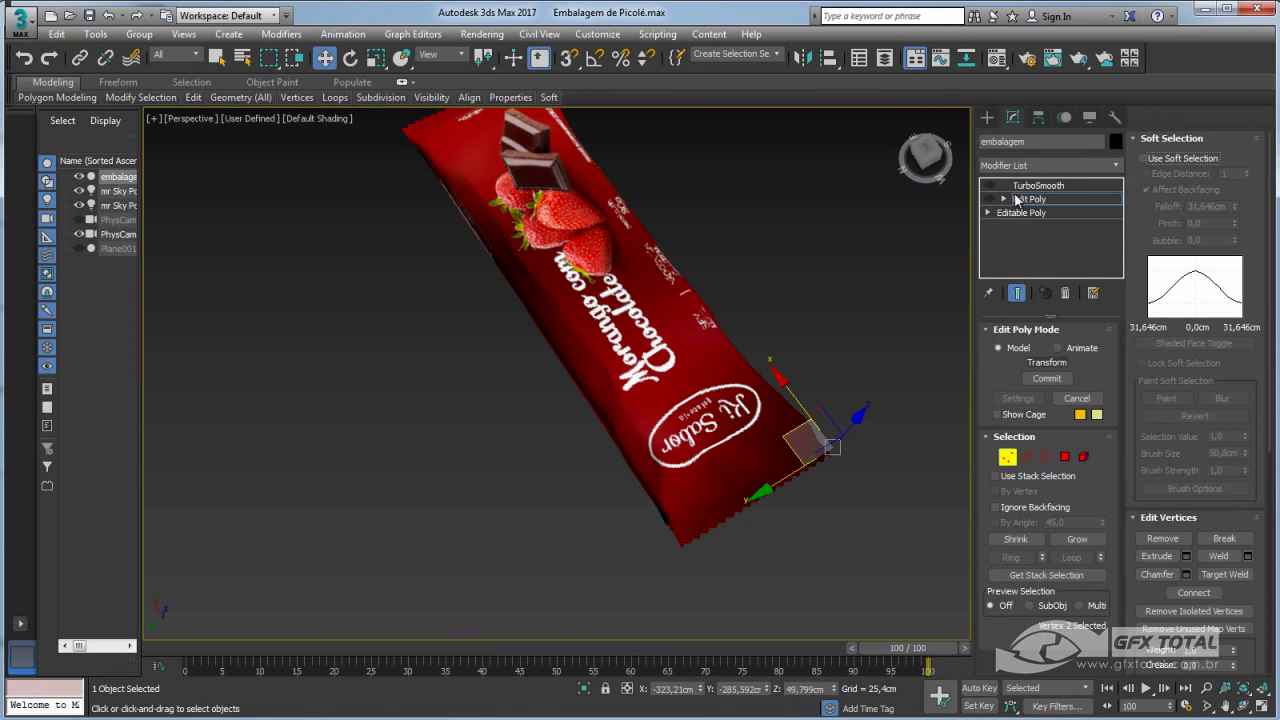
key(shift+z)
key(shift+z)
click(1002, 200)
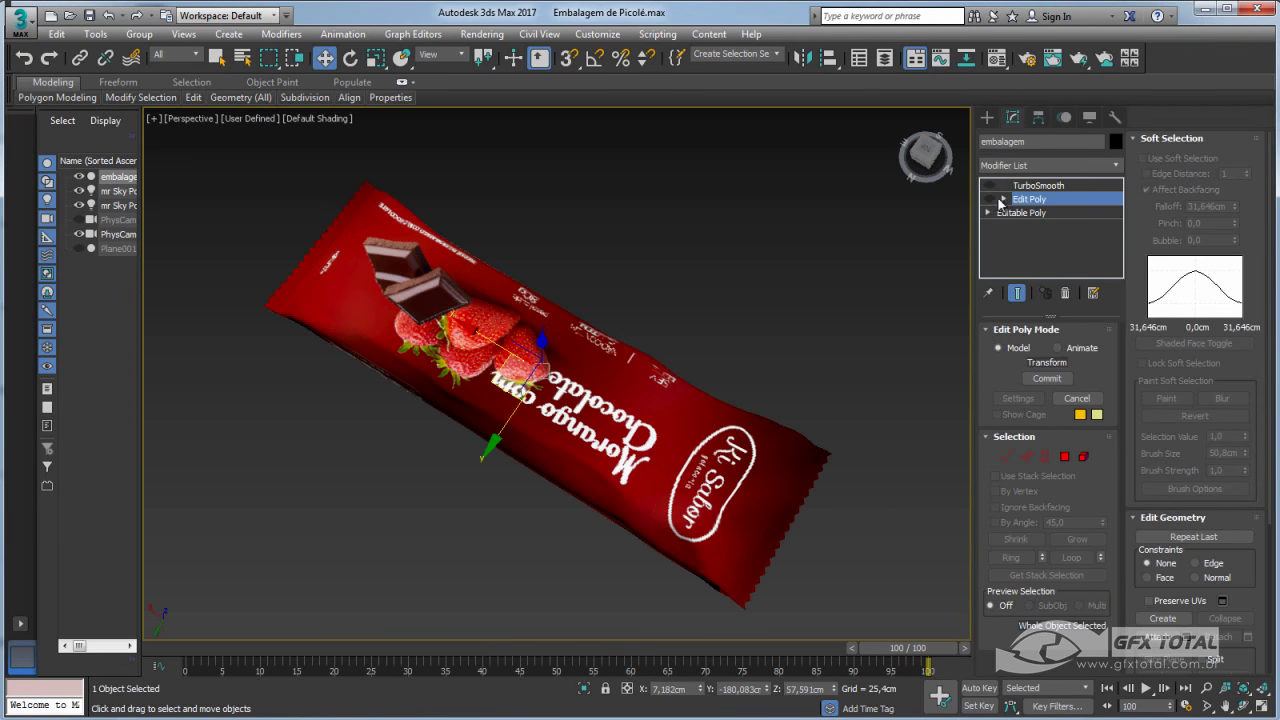
key(shift+z)
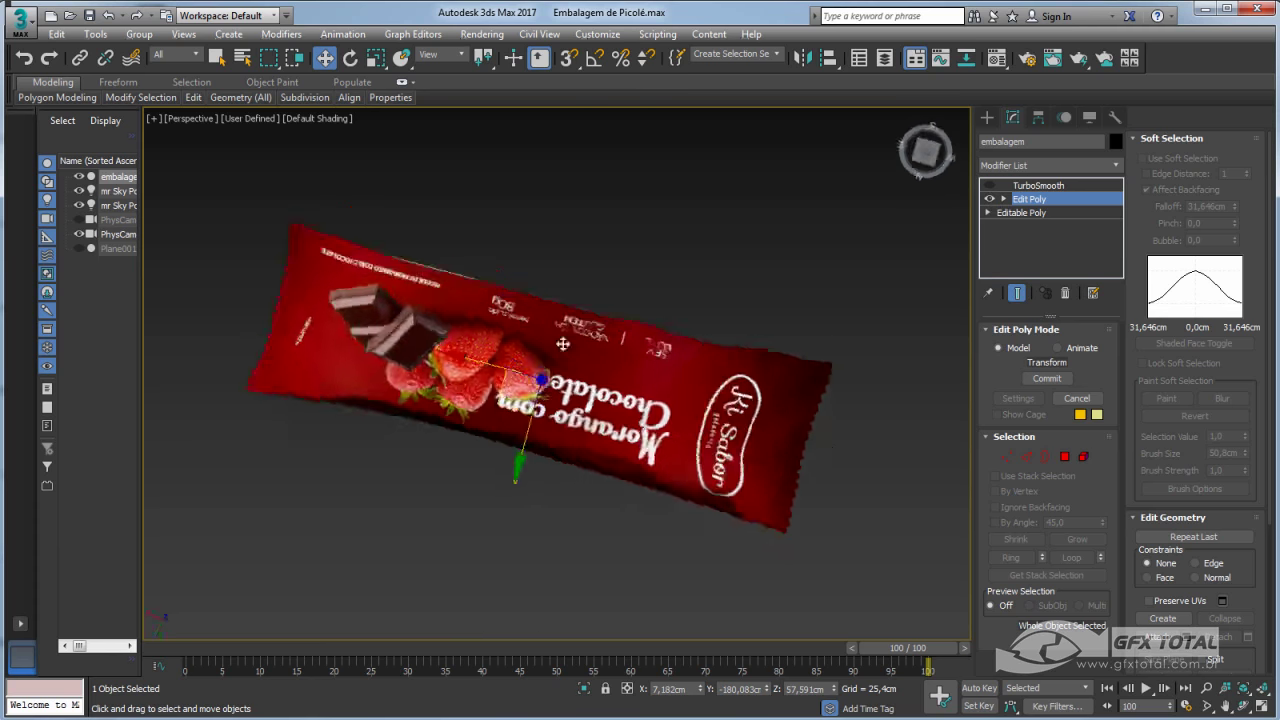
key(shift+z)
key(shift+z)
key(shift+z)
key(shift+z)
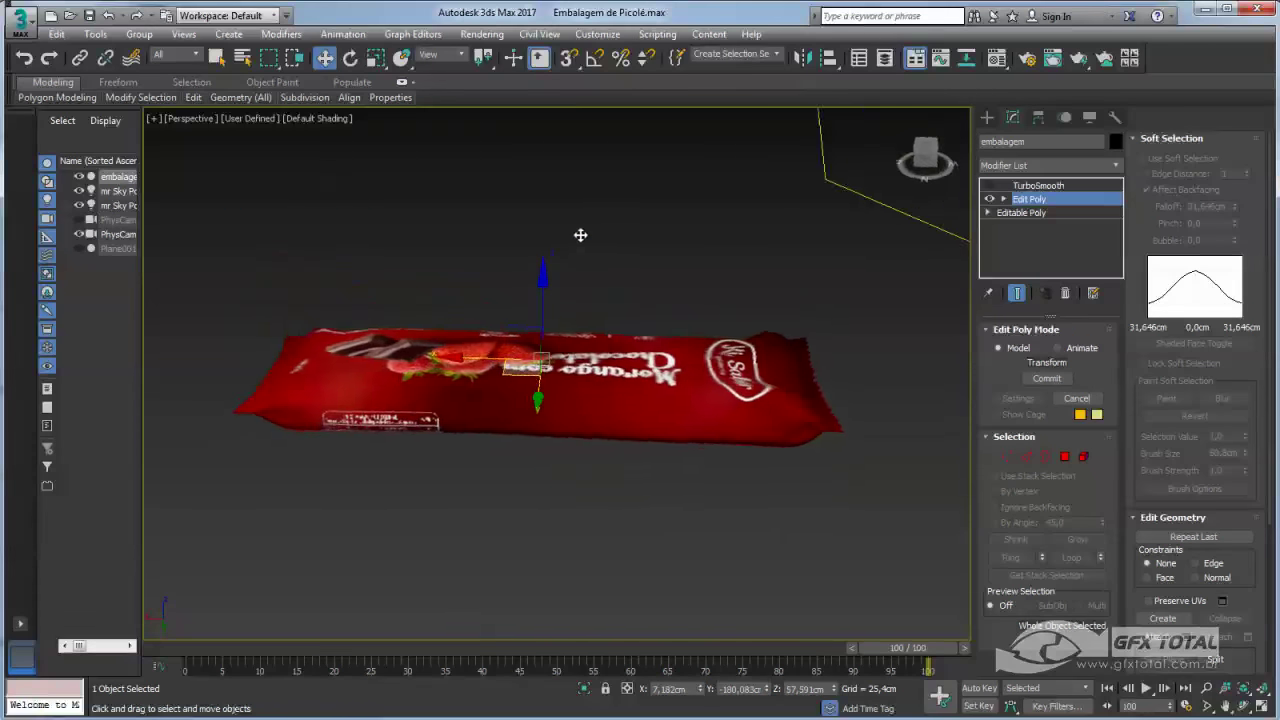
key(shift+z)
key(shift+z)
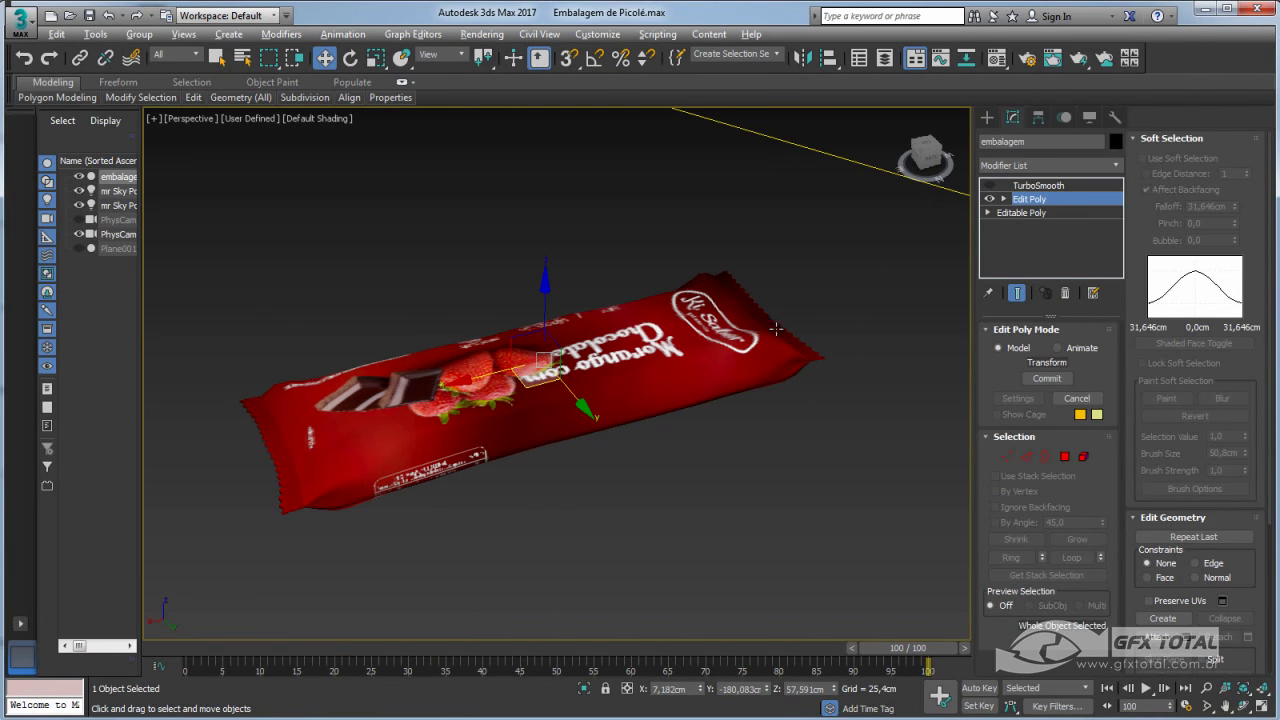
key(shift+z)
key(shift+z)
key(shift+z)
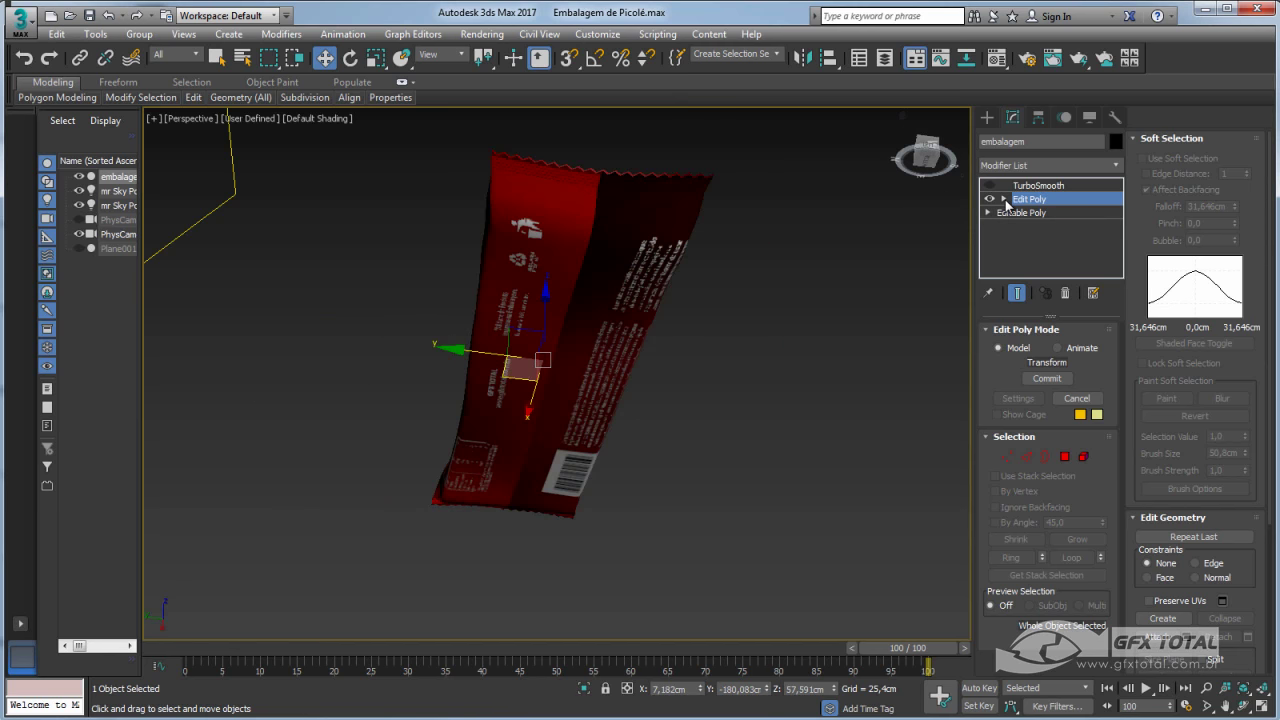
click(1004, 200)
At edge level with edged faces shown, select the edge between the light and dark red faces
click(1030, 226)
key(shift+z)
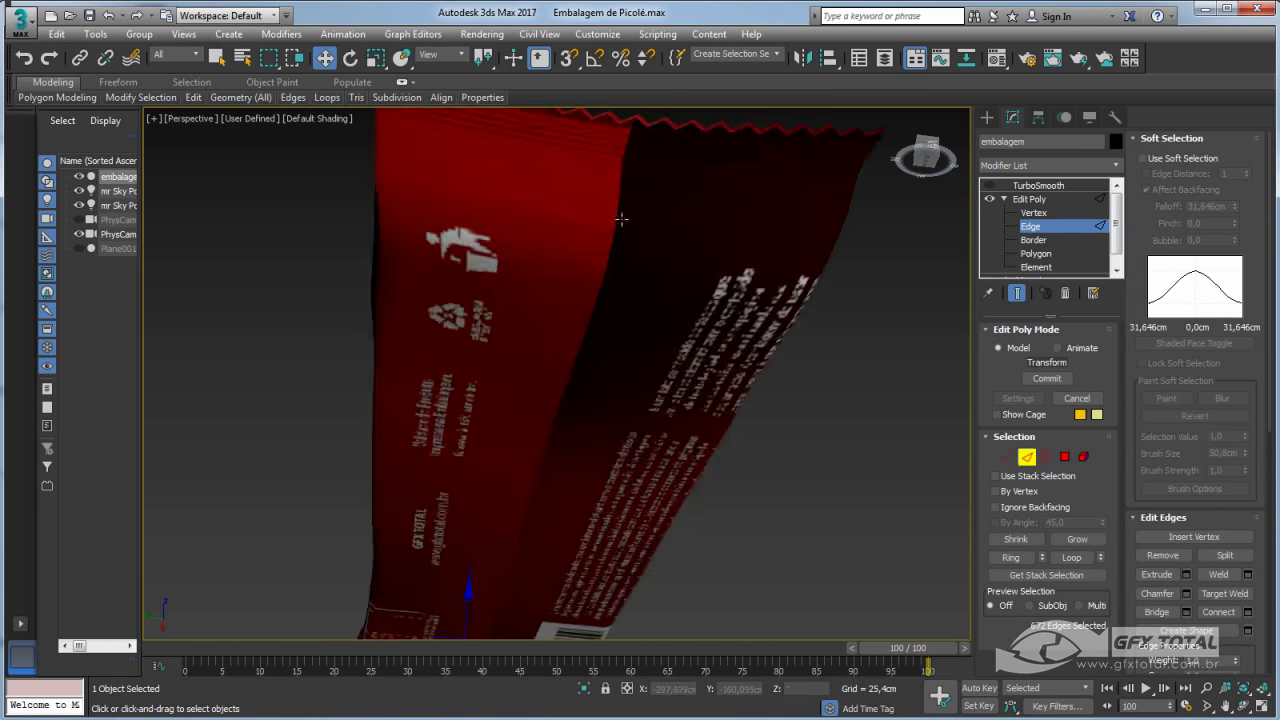
key(shift+z)
key(shift+z)
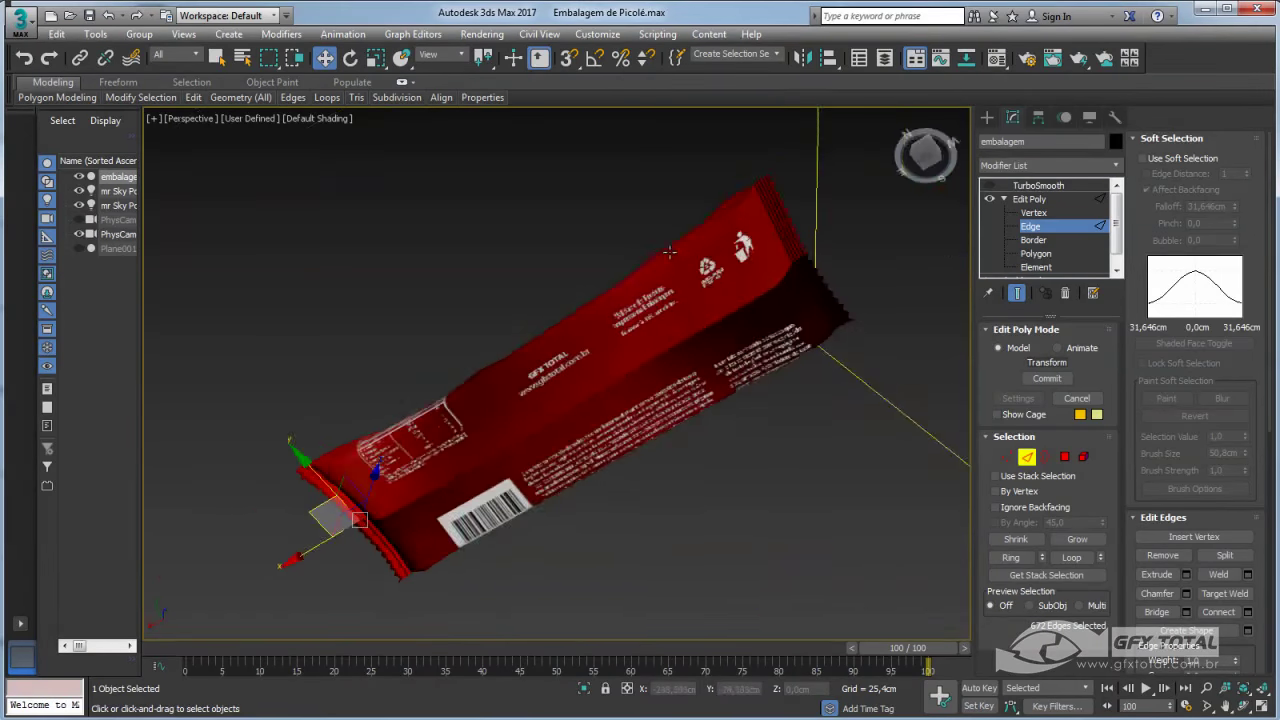
key(shift+z)
key(shift+z)
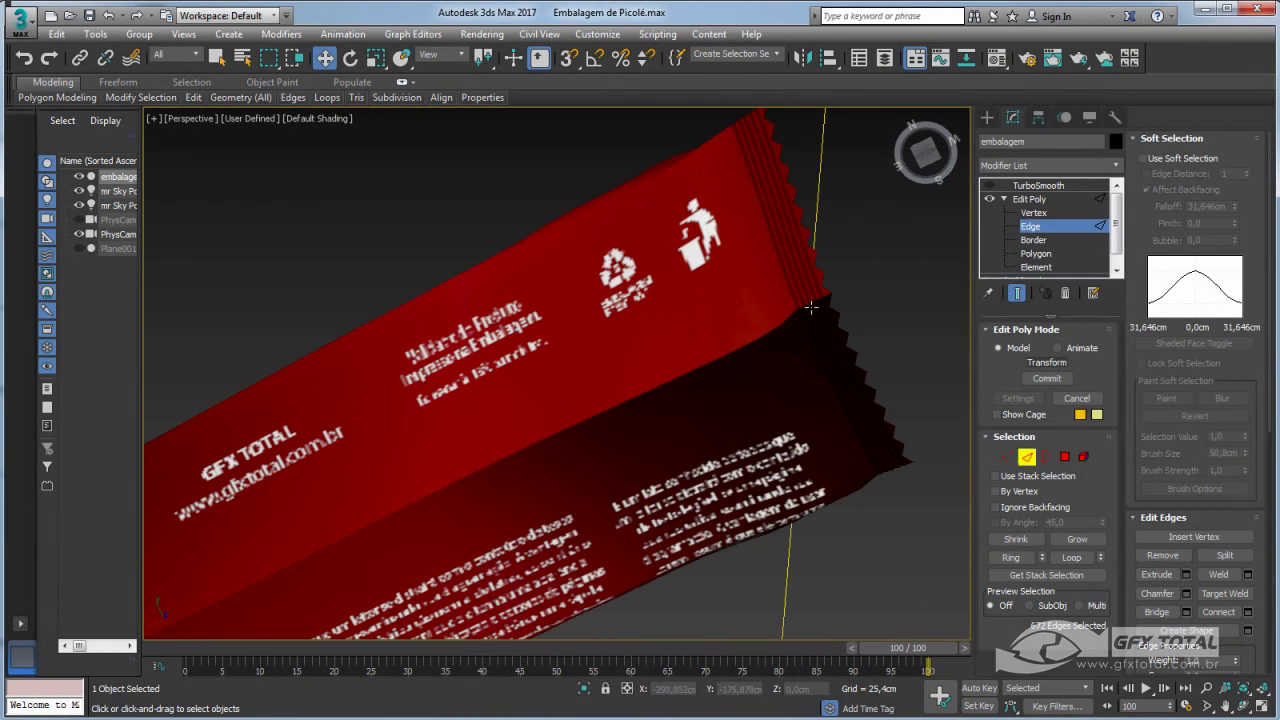
key(F4)
scroll(810, 307, up, 3)
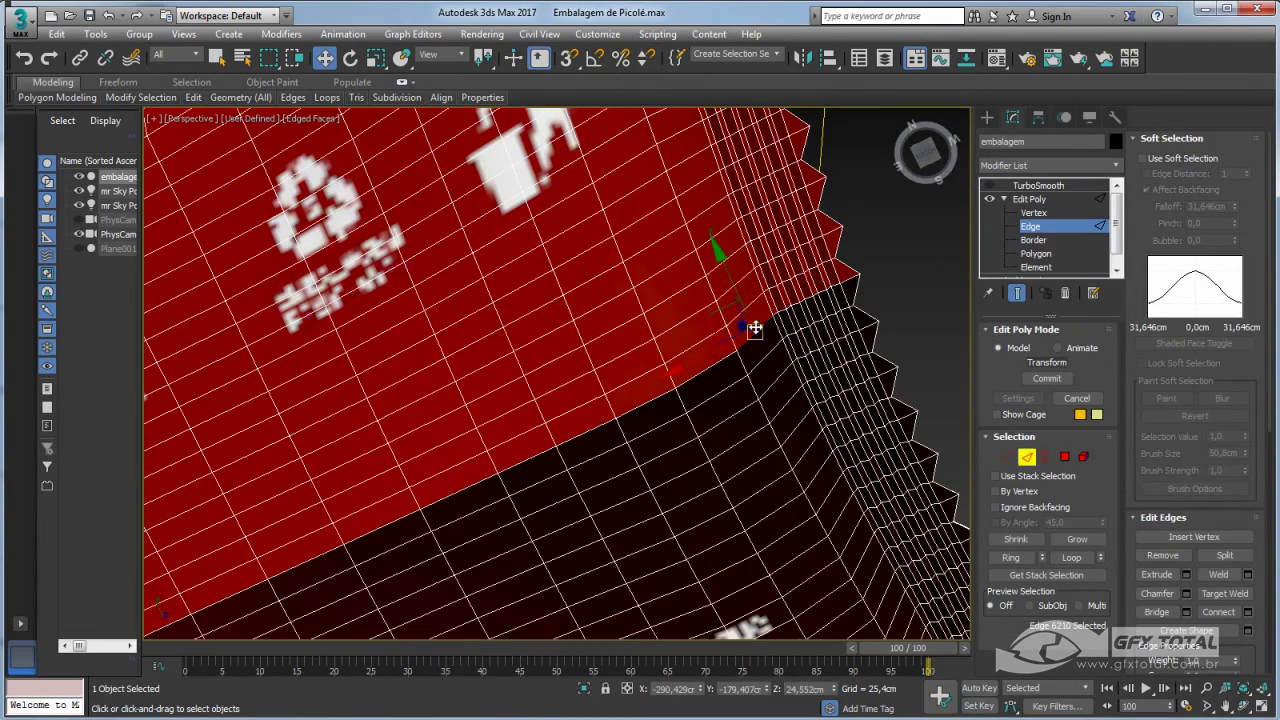
key(shift+z)
key(shift+z)
key(shift+z)
scroll(446, 386, up, 5)
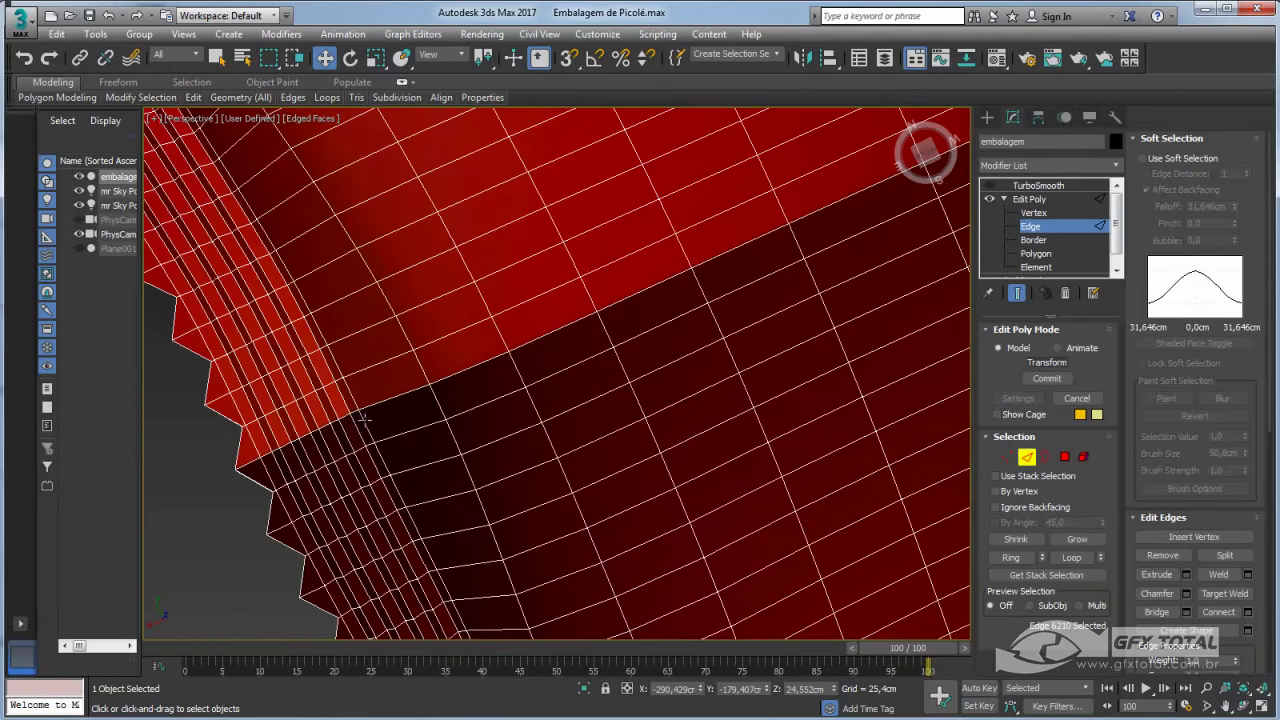
ctrl+click(368, 406)
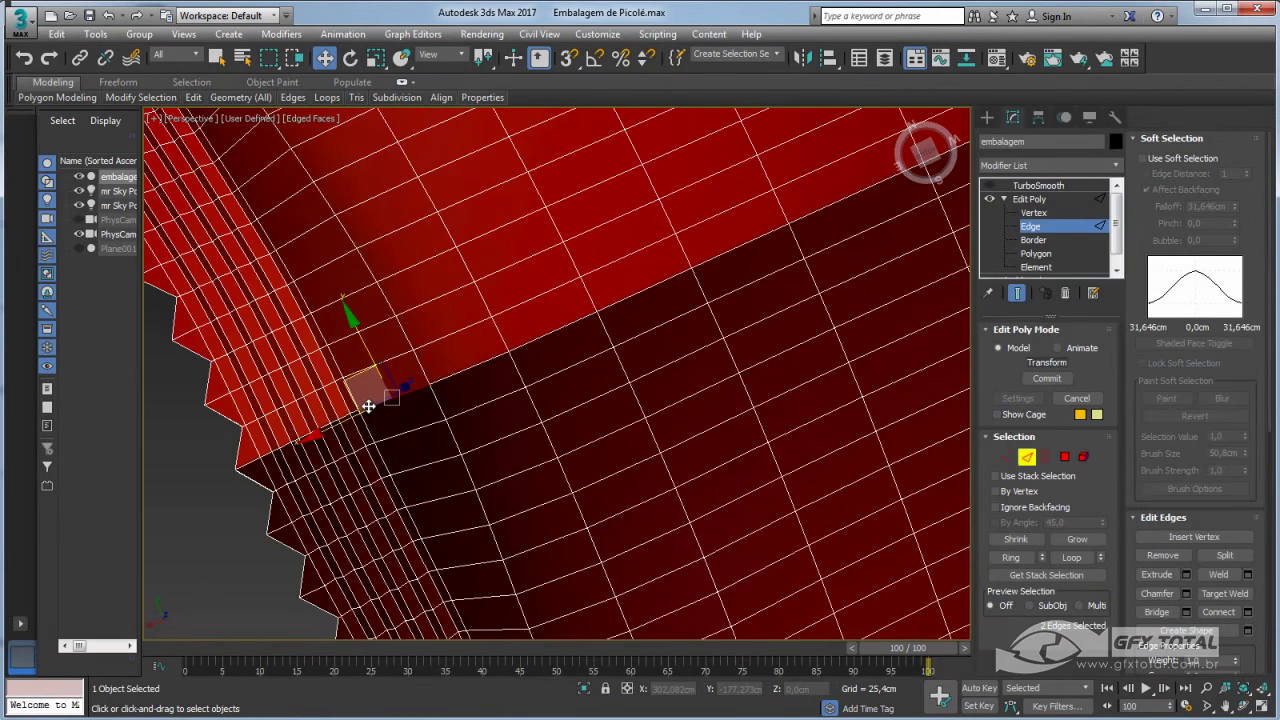
Extend the edge along the seam with Step Loop and convert it to a 72-polygon strip
click(400, 82)
click(283, 160)
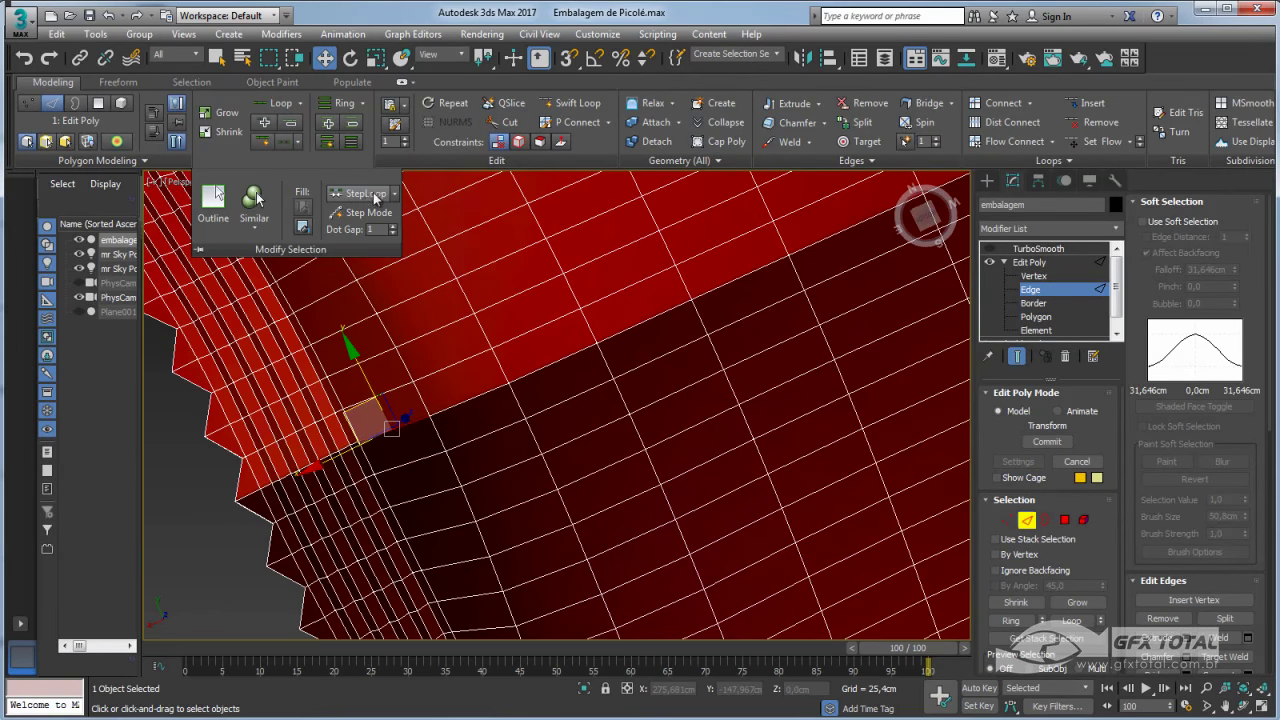
click(372, 195)
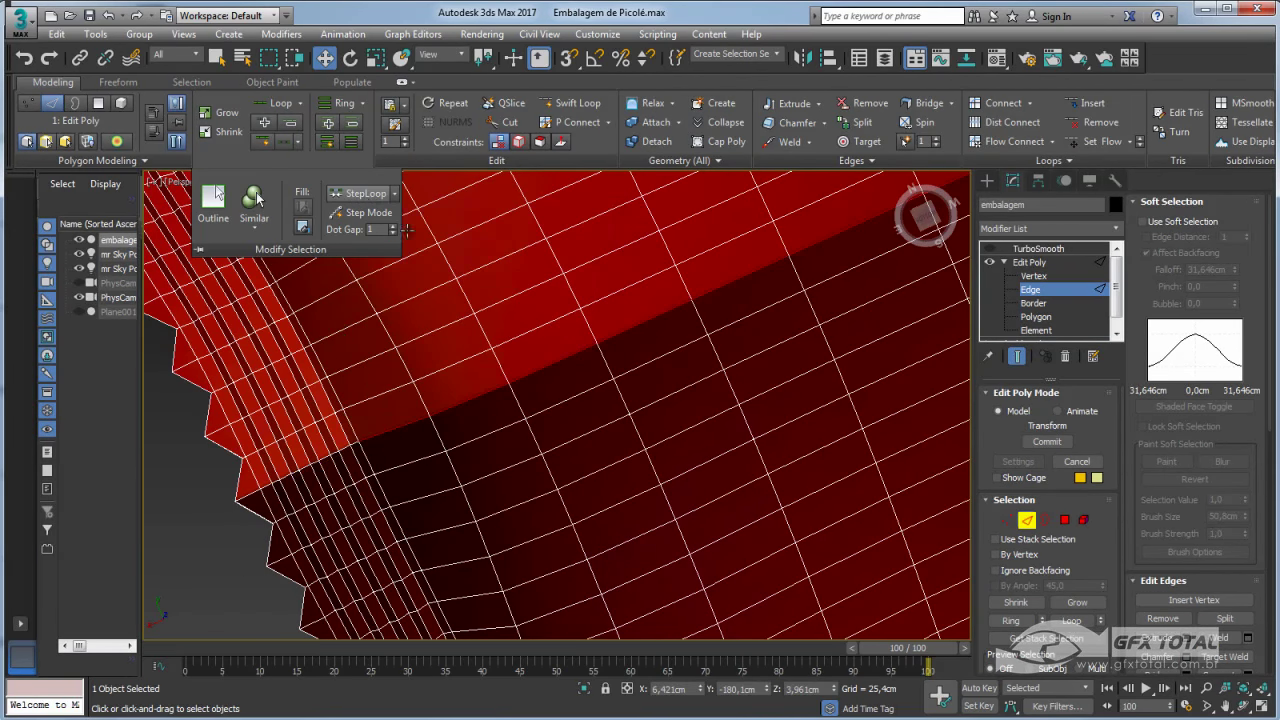
scroll(560, 350, down, 3)
mouse_move(628, 343)
alt+middle_down()
mouse_move(681, 366)
mouse_move(597, 463)
alt+middle_up()
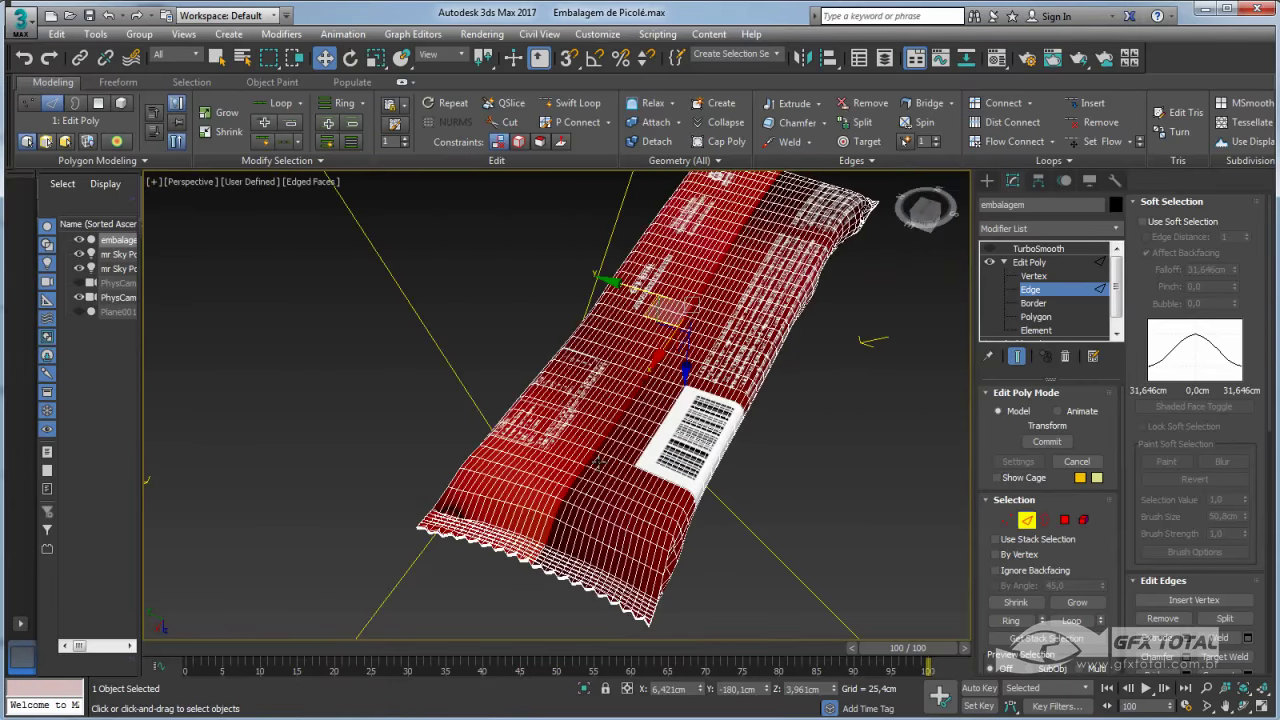
scroll(597, 462, up, 2)
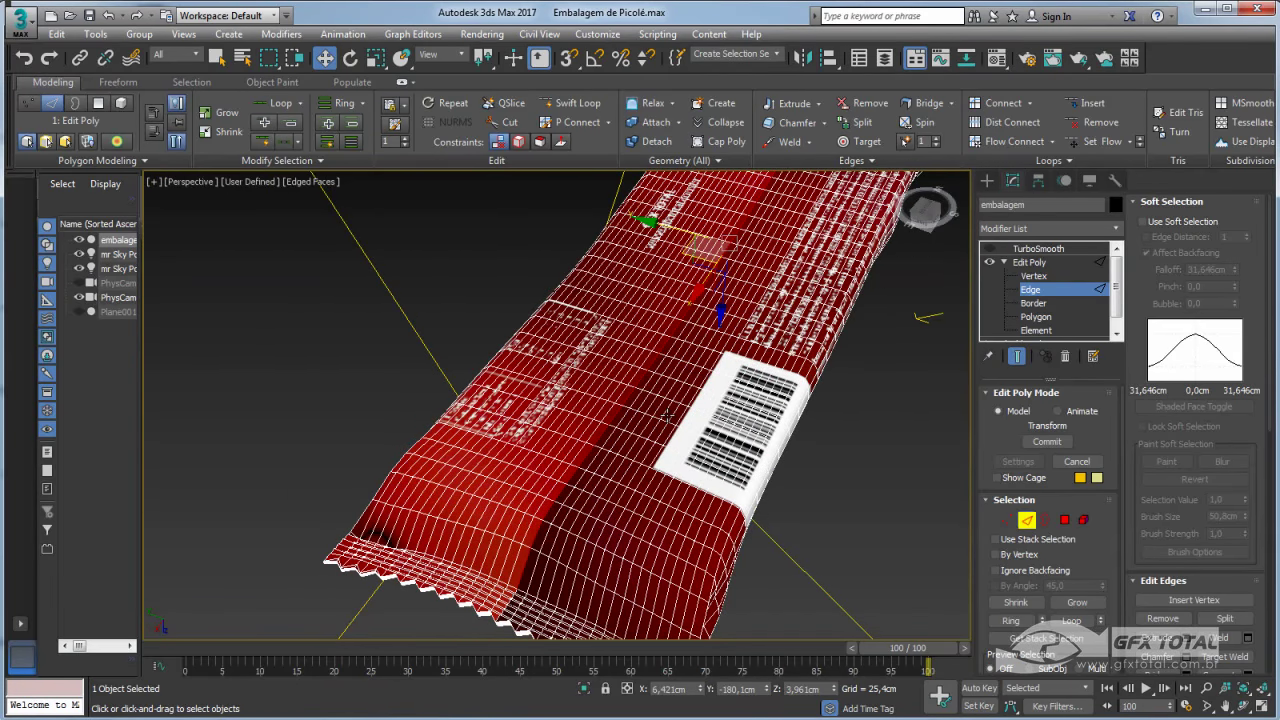
scroll(667, 415, down, 2)
mouse_move(750, 208)
alt+middle_down()
mouse_move(777, 229)
mouse_move(790, 330)
alt+middle_up()
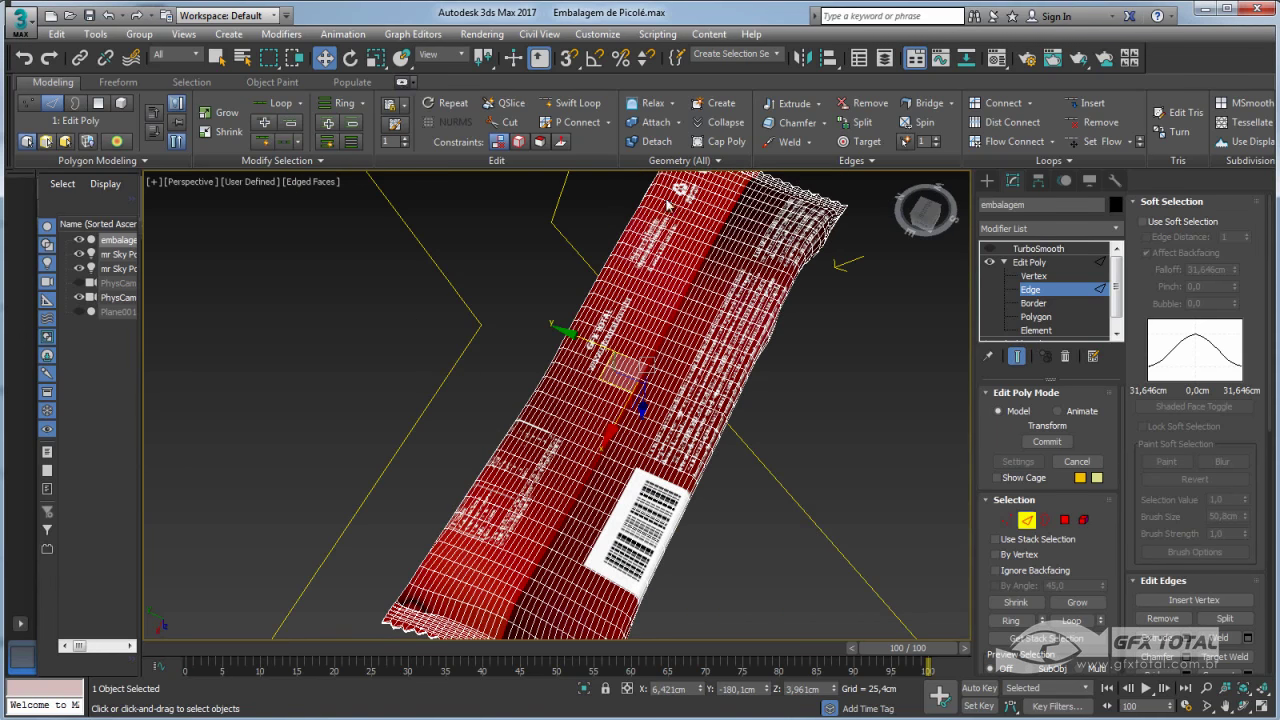
mouse_move(668, 204)
alt+middle_down()
mouse_move(797, 269)
mouse_move(771, 409)
mouse_move(800, 309)
mouse_move(854, 230)
mouse_move(885, 320)
mouse_move(803, 306)
mouse_move(978, 421)
alt+middle_up()
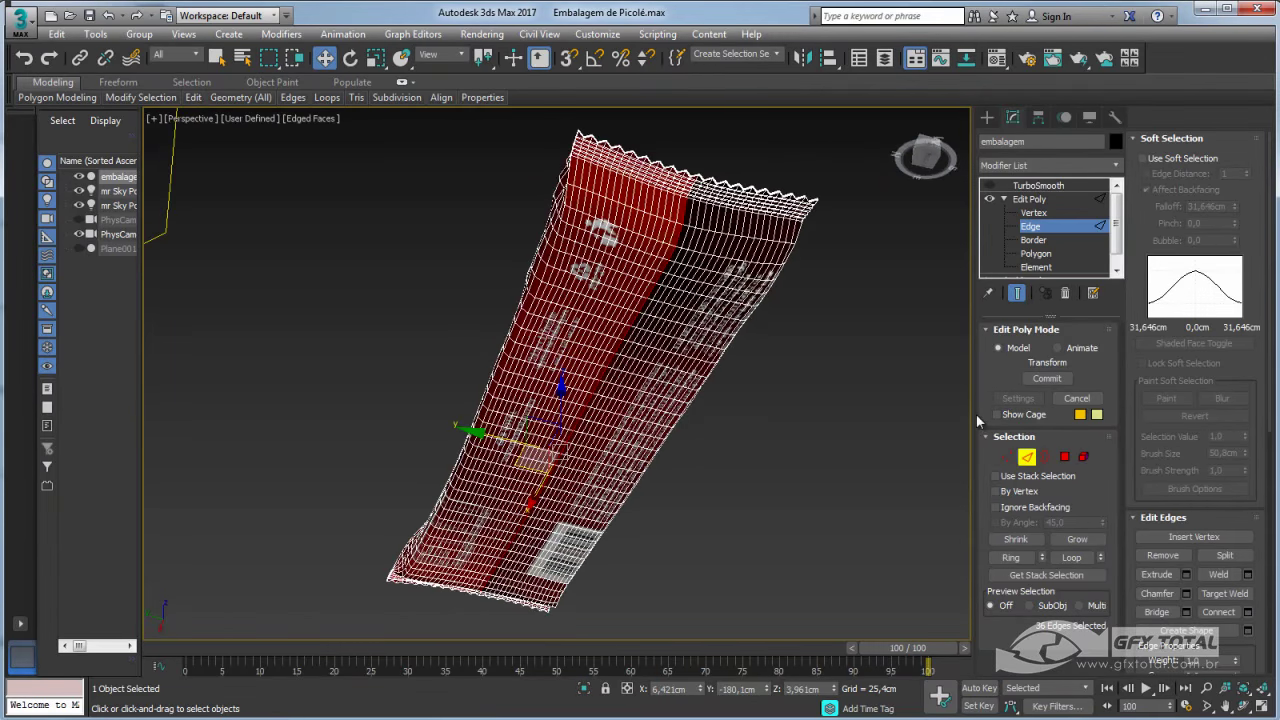
ctrl+click(1065, 457)
scroll(760, 277, up, 3)
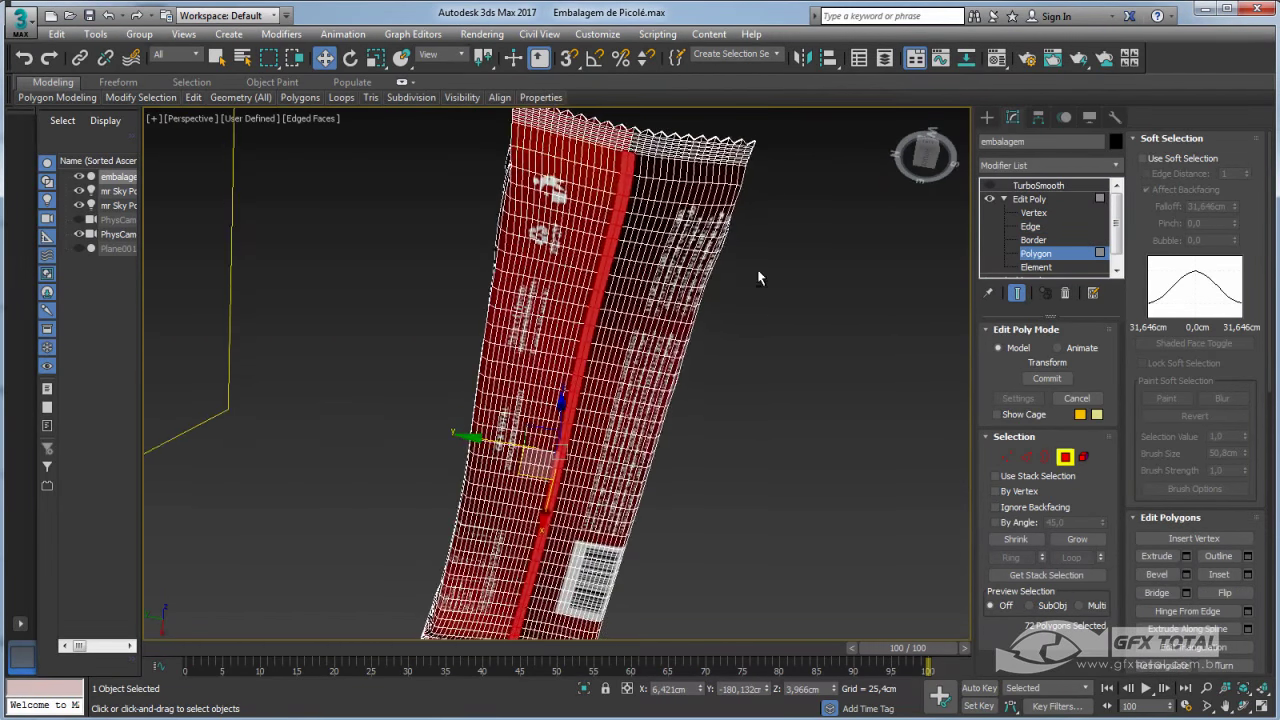
Grow the seam strip selection to 152 polygons
scroll(700, 240, up, 2)
scroll(617, 196, up, 4)
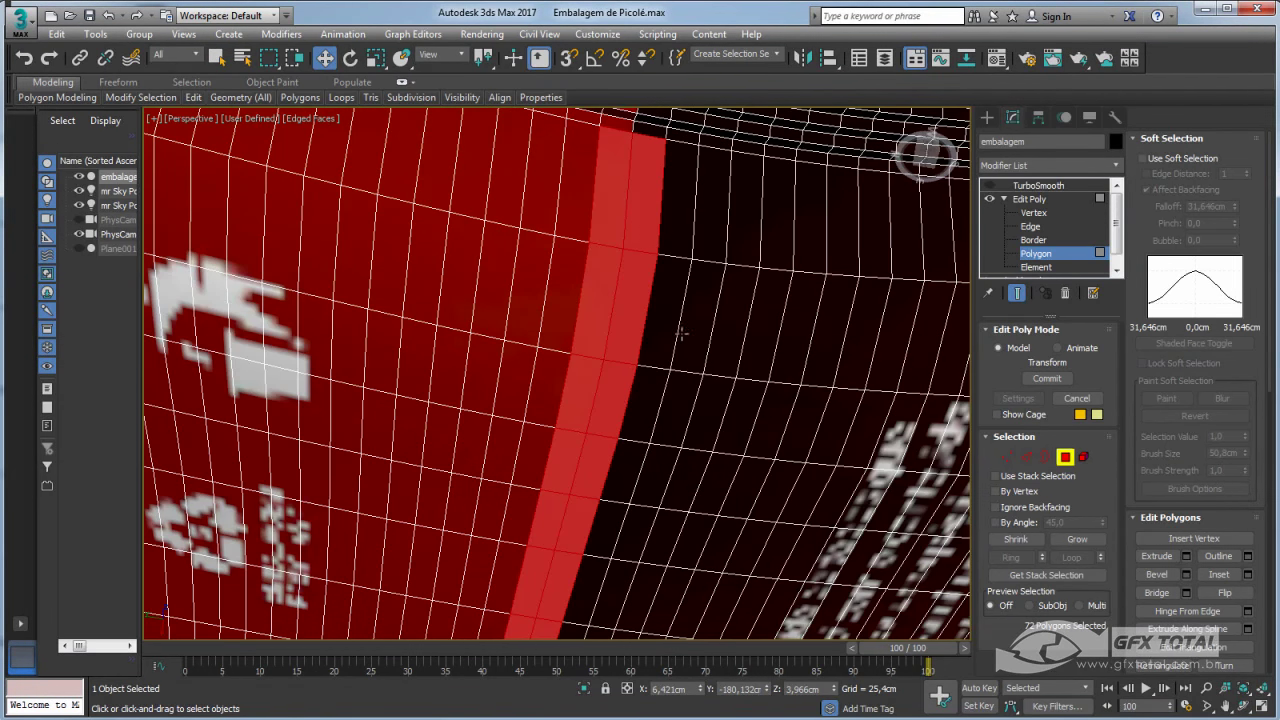
scroll(665, 250, down, 6)
alt+middle_drag(665, 250, 665, 220)
scroll(665, 207, up, 2)
scroll(665, 207, up, 4)
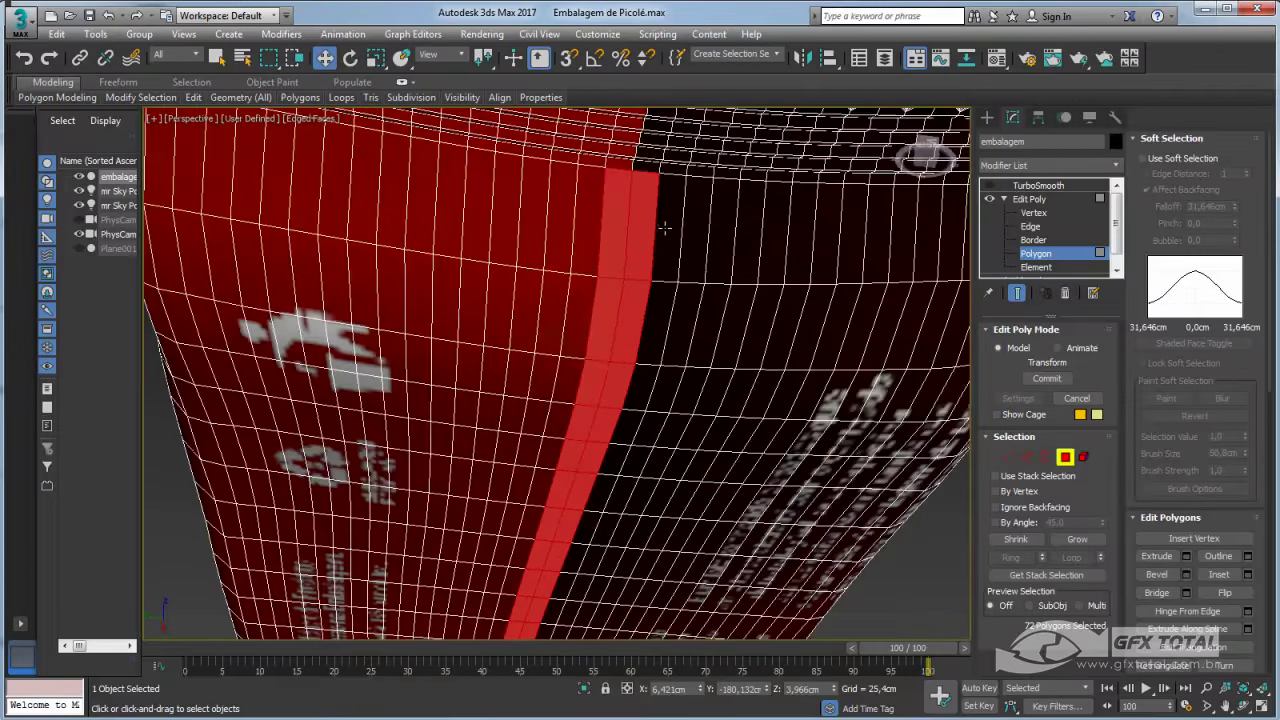
click(1068, 541)
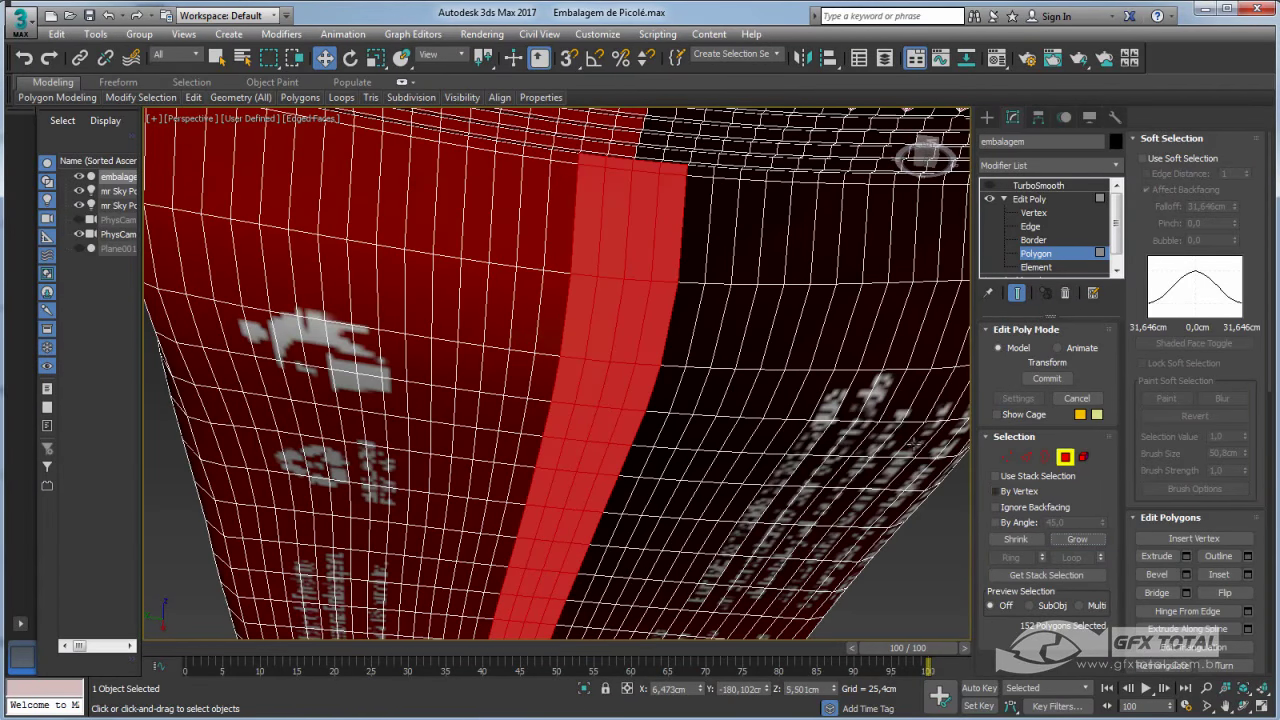
Orbit to inspect the widened strip and scroll the command panel down to Edit Geometry
scroll(557, 373, down, 3)
scroll(557, 373, up, 2)
alt+middle_drag(500, 380, 540, 370)
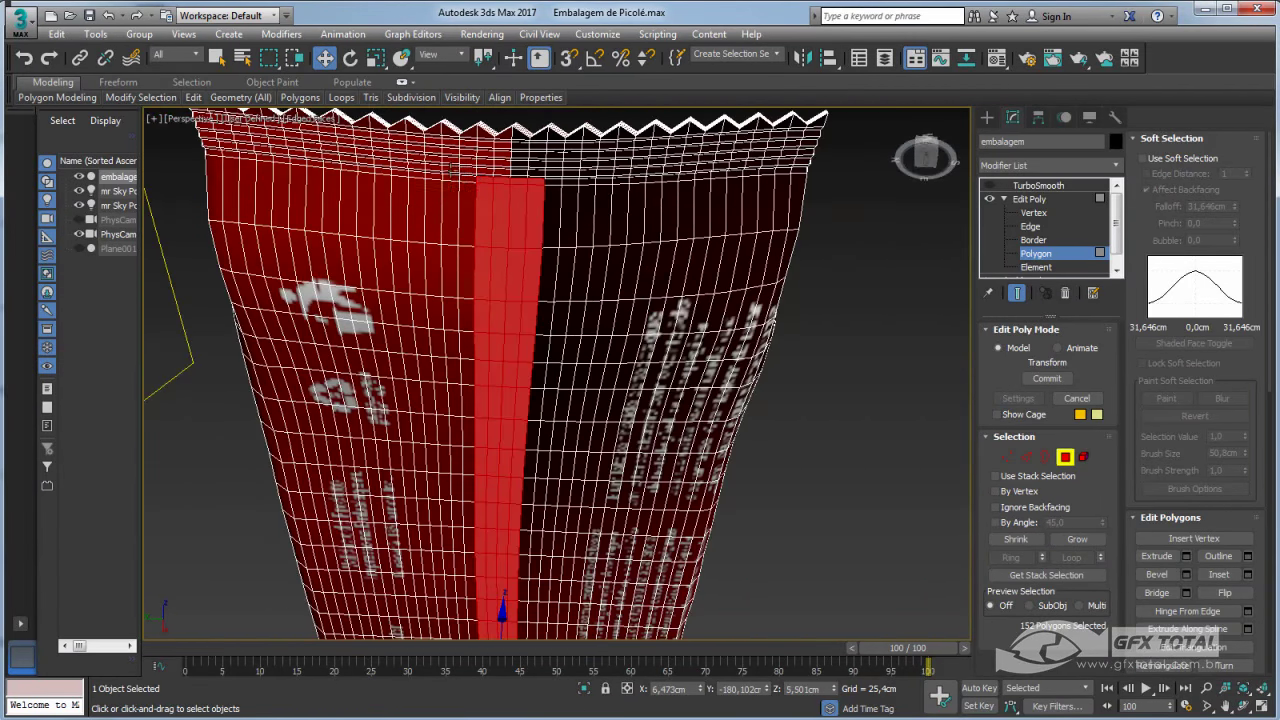
alt+middle_drag(553, 199, 691, 258)
scroll(691, 258, up, 2)
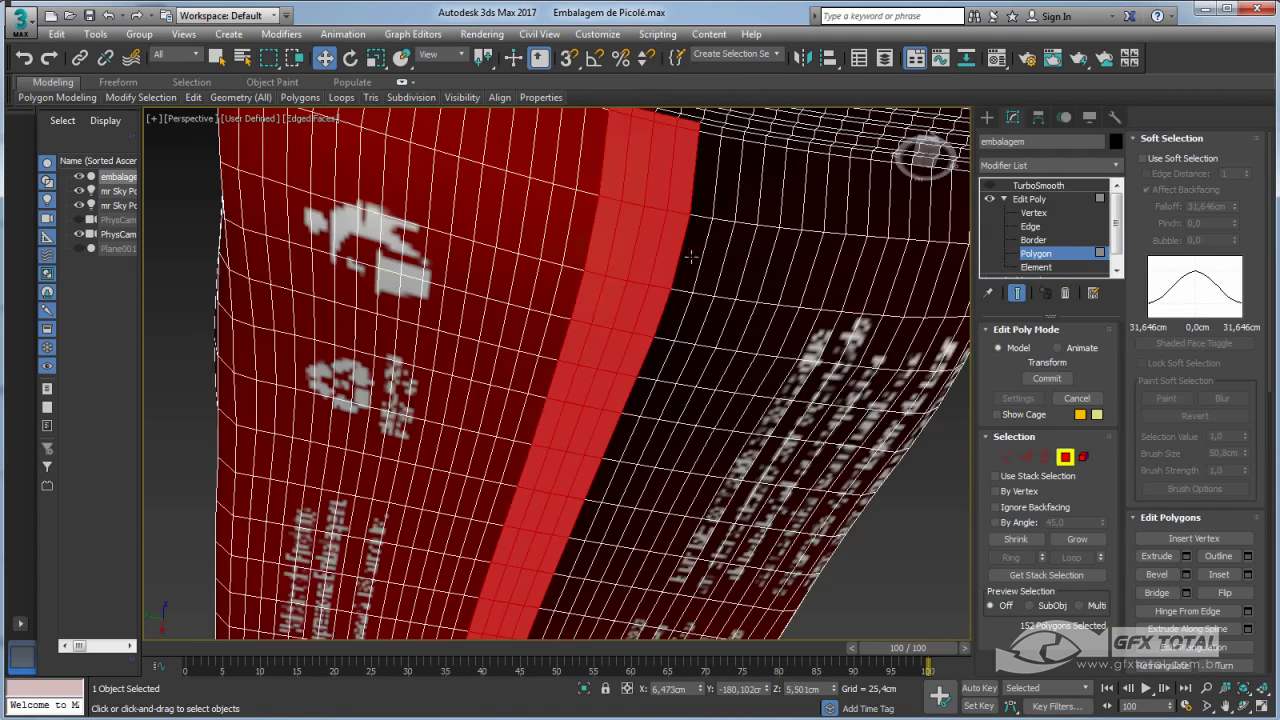
drag(1144, 468, 1143, 241)
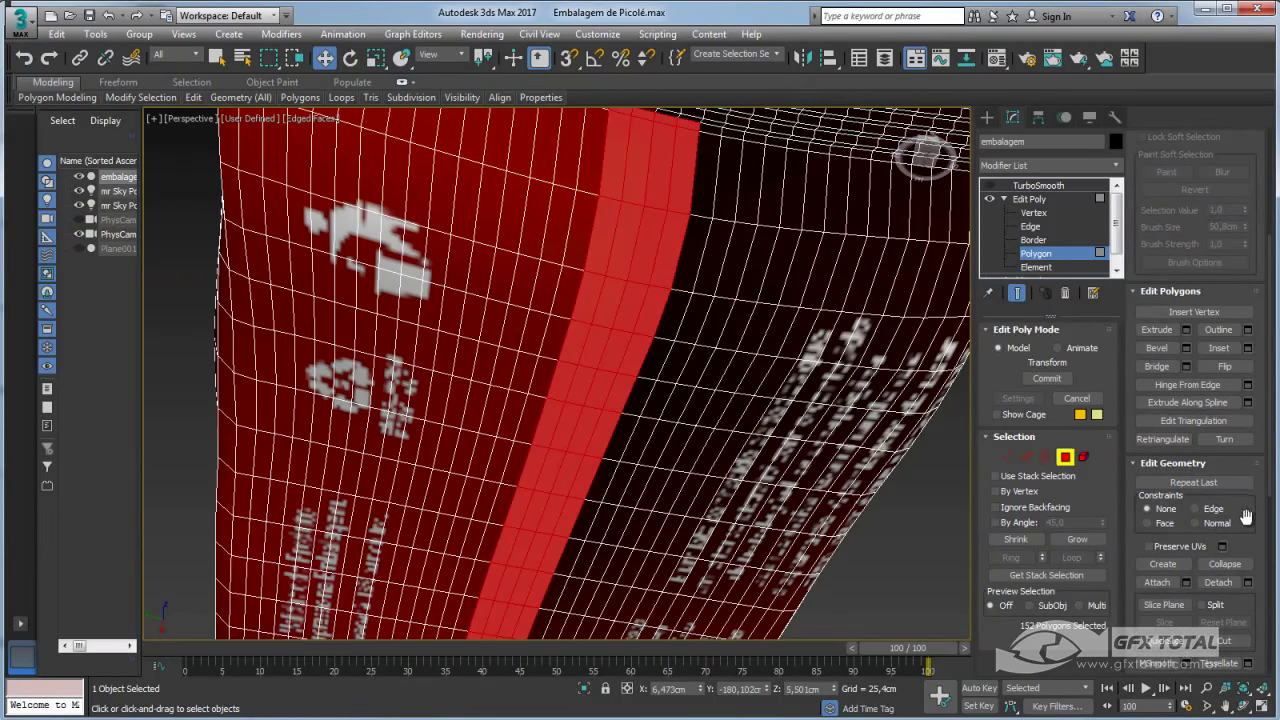
scroll(1240, 500, down, 5)
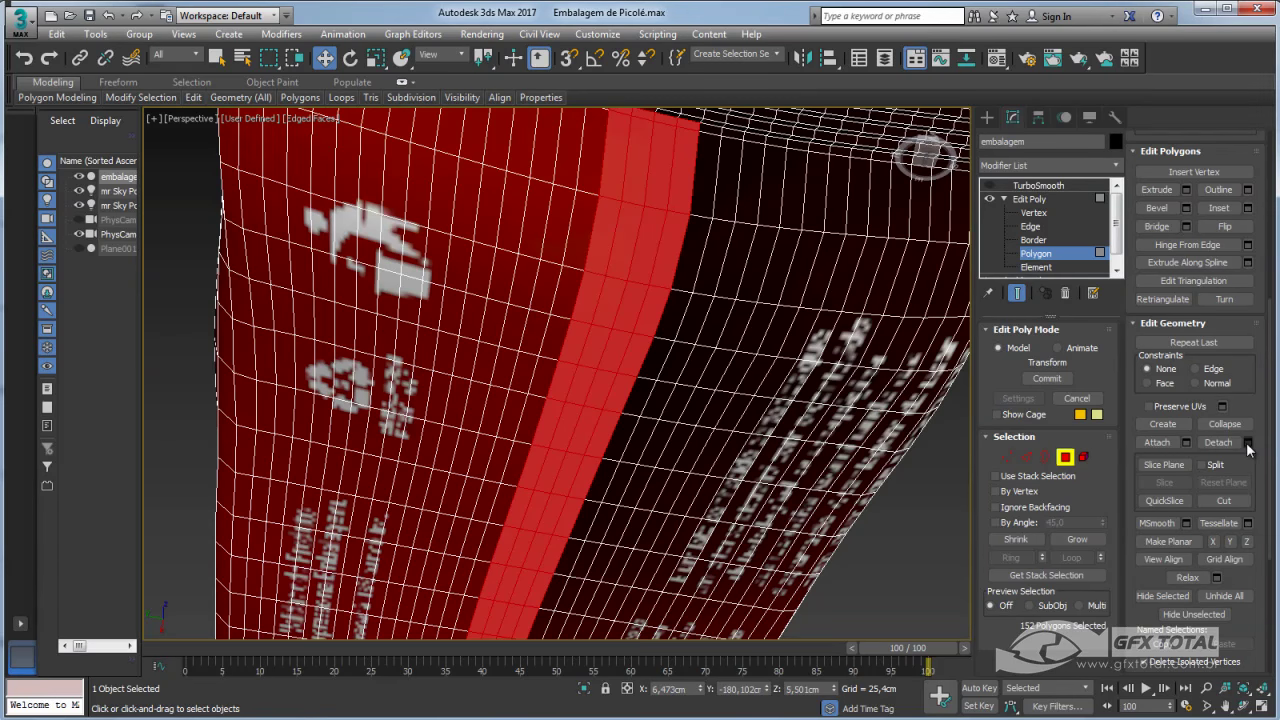
Detach the strip as a clone named Object001 and exit polygon level
click(1247, 443)
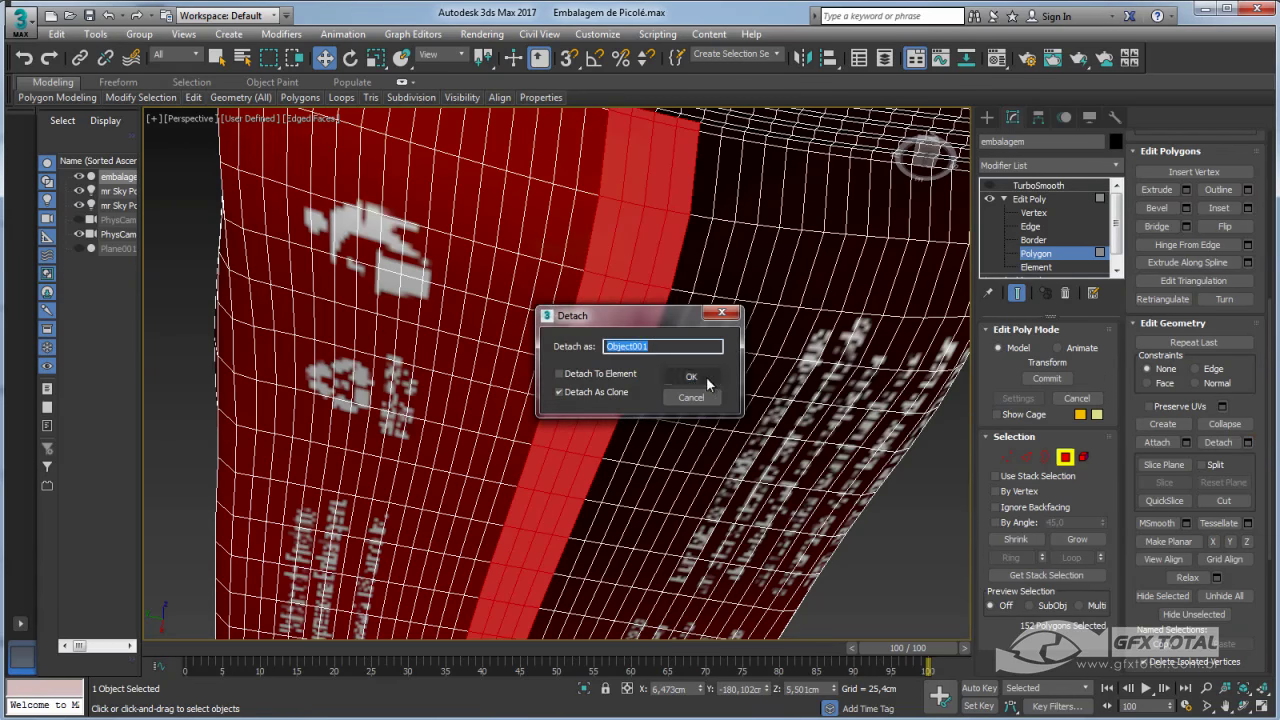
click(706, 376)
click(1030, 199)
click(1004, 199)
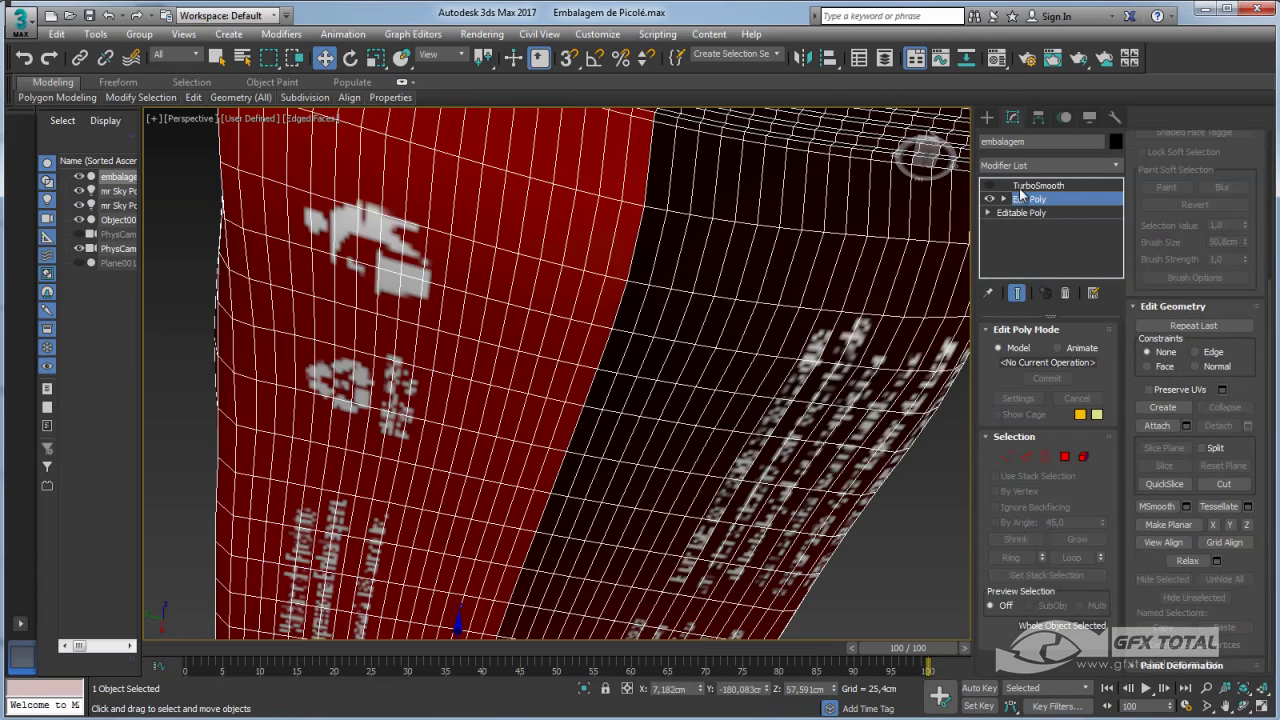
click(1038, 185)
Select Object001 and orbit the view to see the strip from below
scroll(779, 373, down, 5)
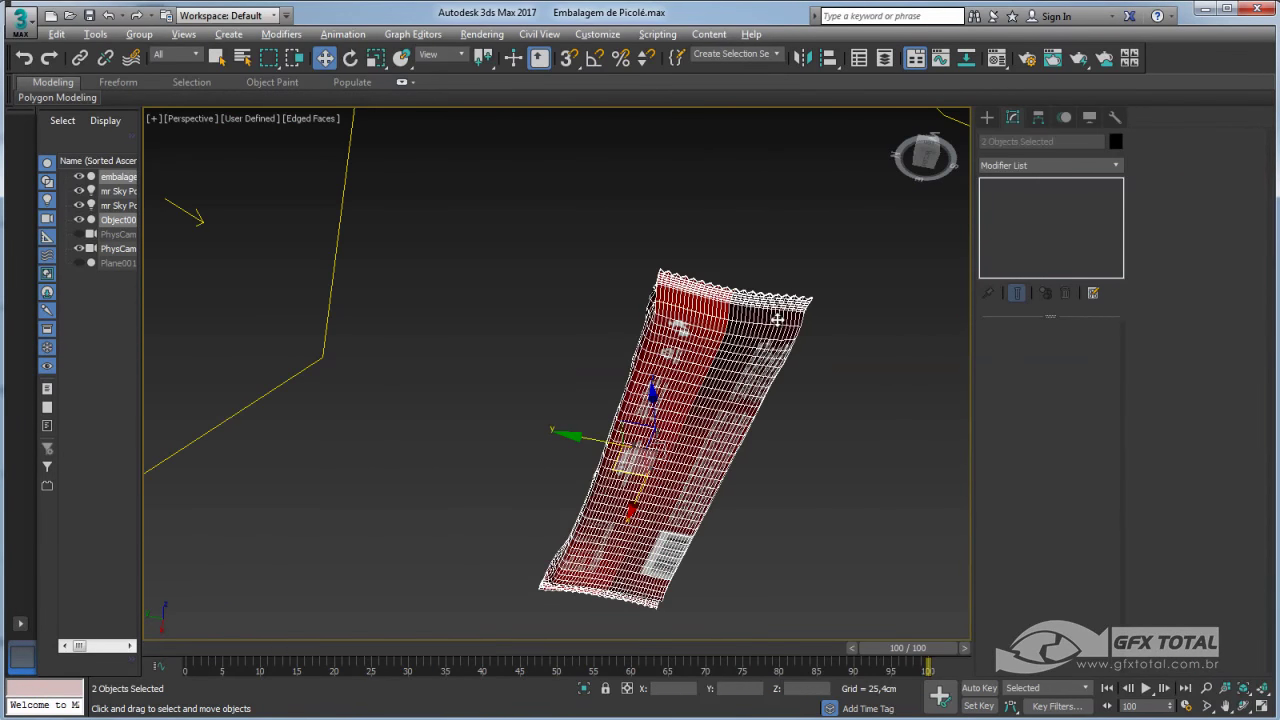
click(737, 345)
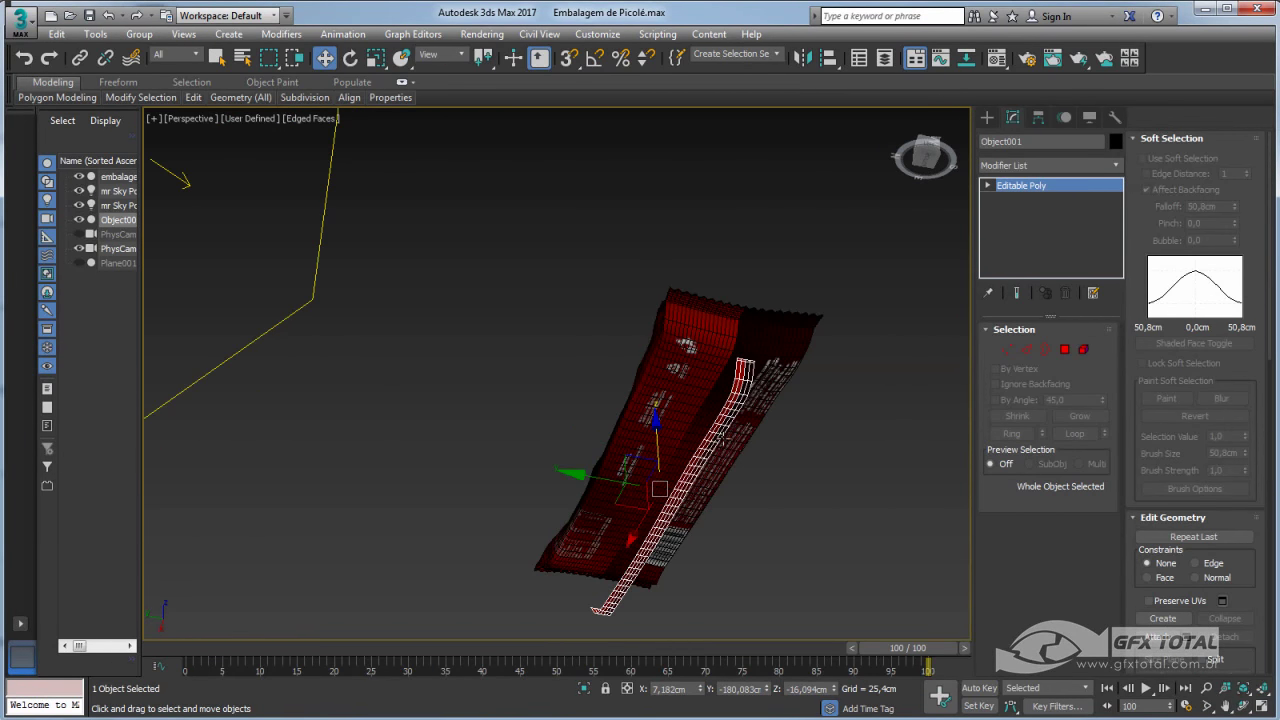
alt+middle_drag(653, 431, 676, 387)
scroll(676, 387, up, 2)
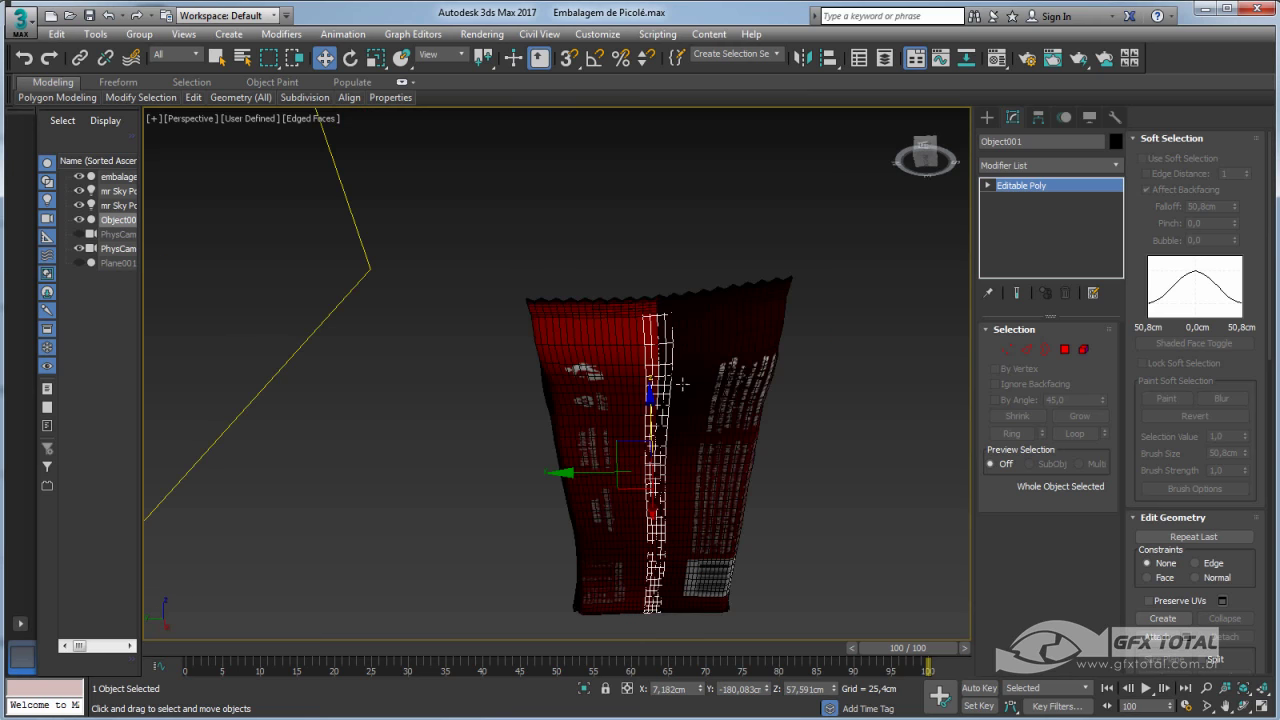
alt+middle_drag(734, 343, 742, 296)
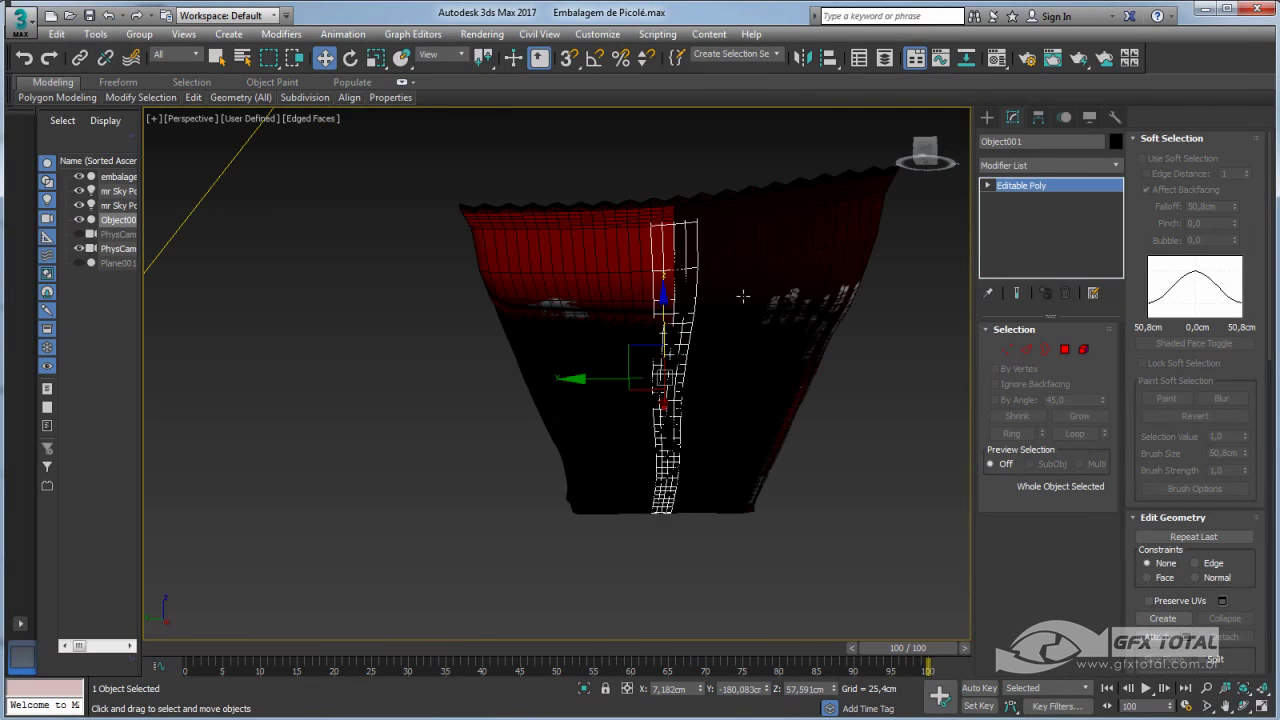
Add an FFD 3x3x3 modifier to Object001 and enter Control Points level
click(1118, 167)
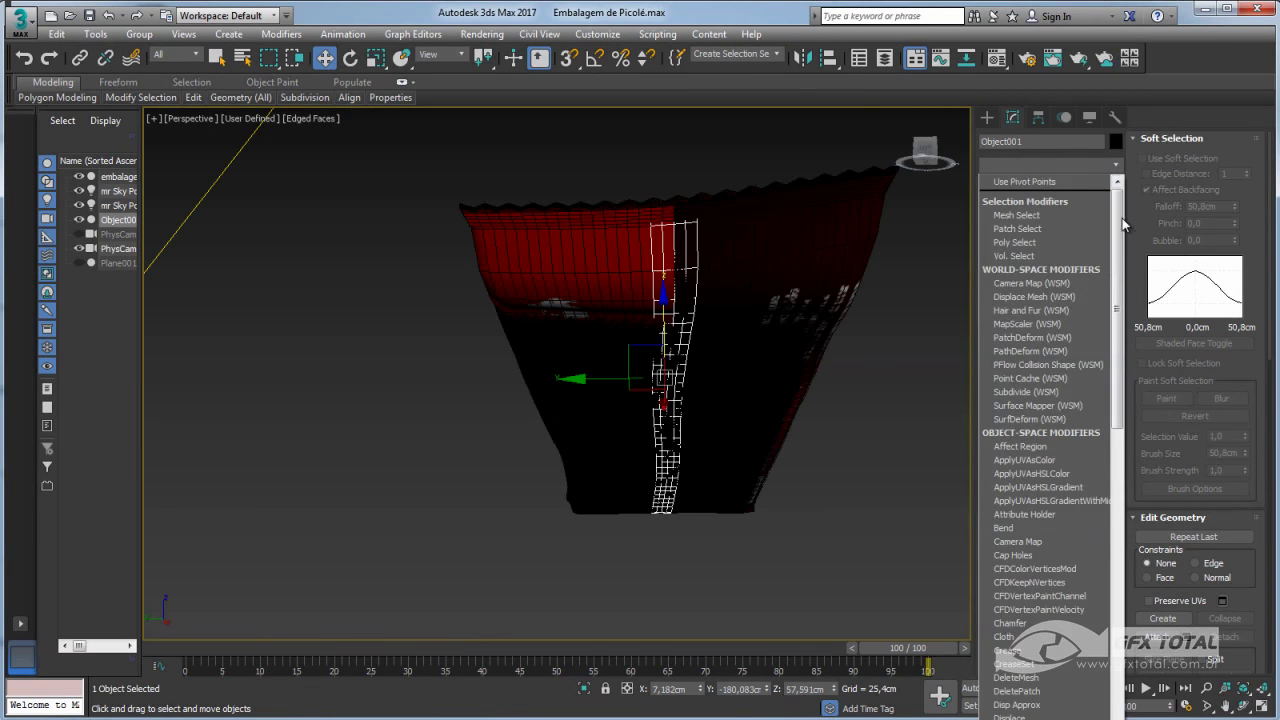
scroll(1046, 480, down, 4)
scroll(1046, 516, down, 2)
scroll(1046, 600, up, 1)
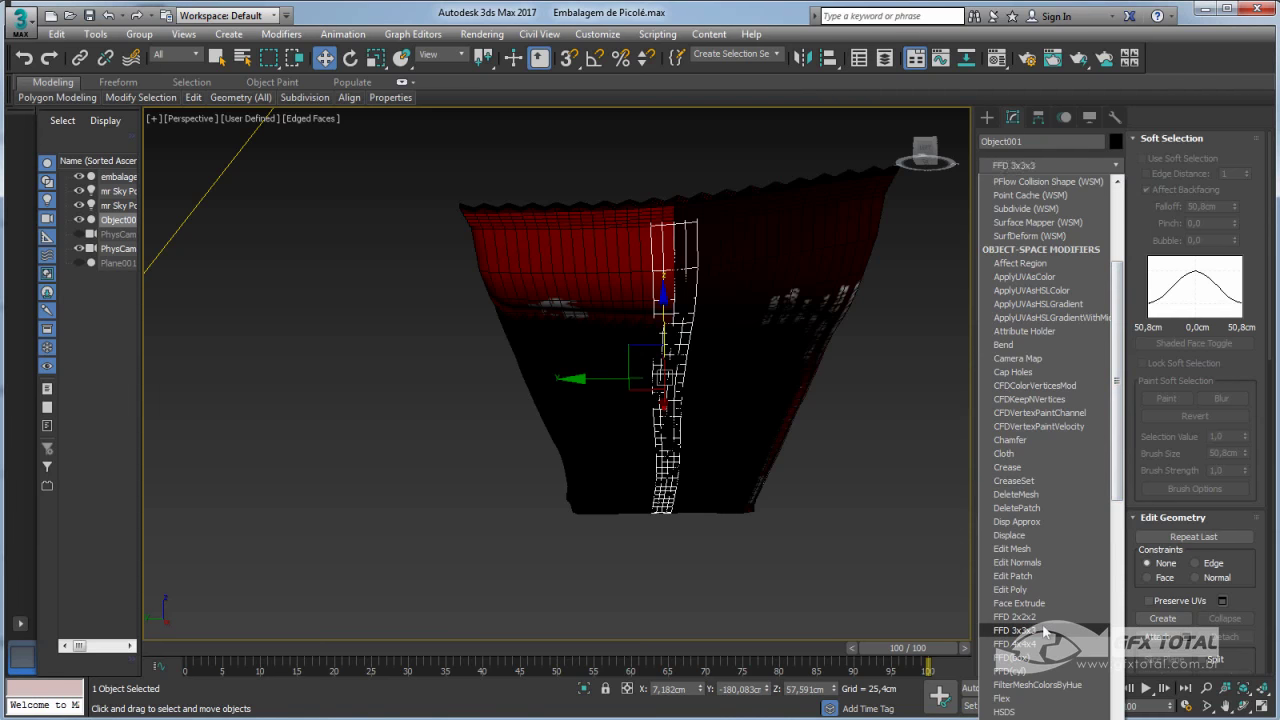
click(1040, 631)
click(1005, 187)
click(1047, 199)
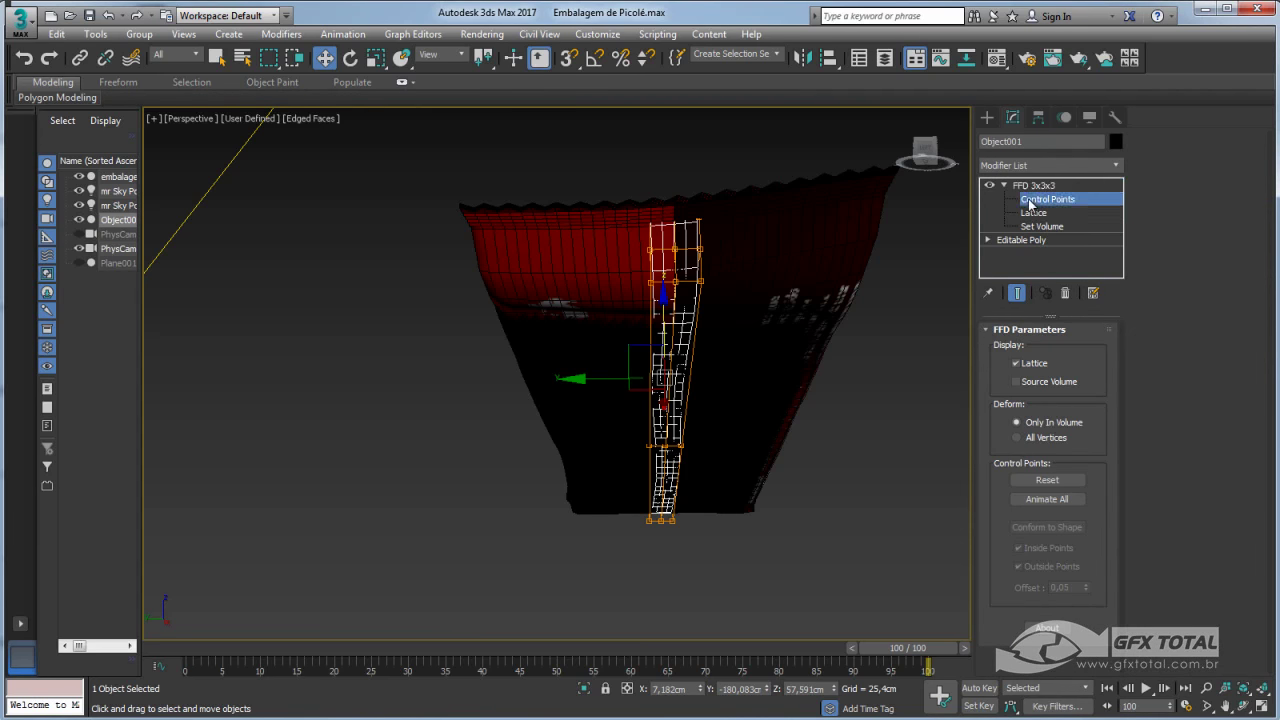
alt+middle_drag(740, 300, 795, 226)
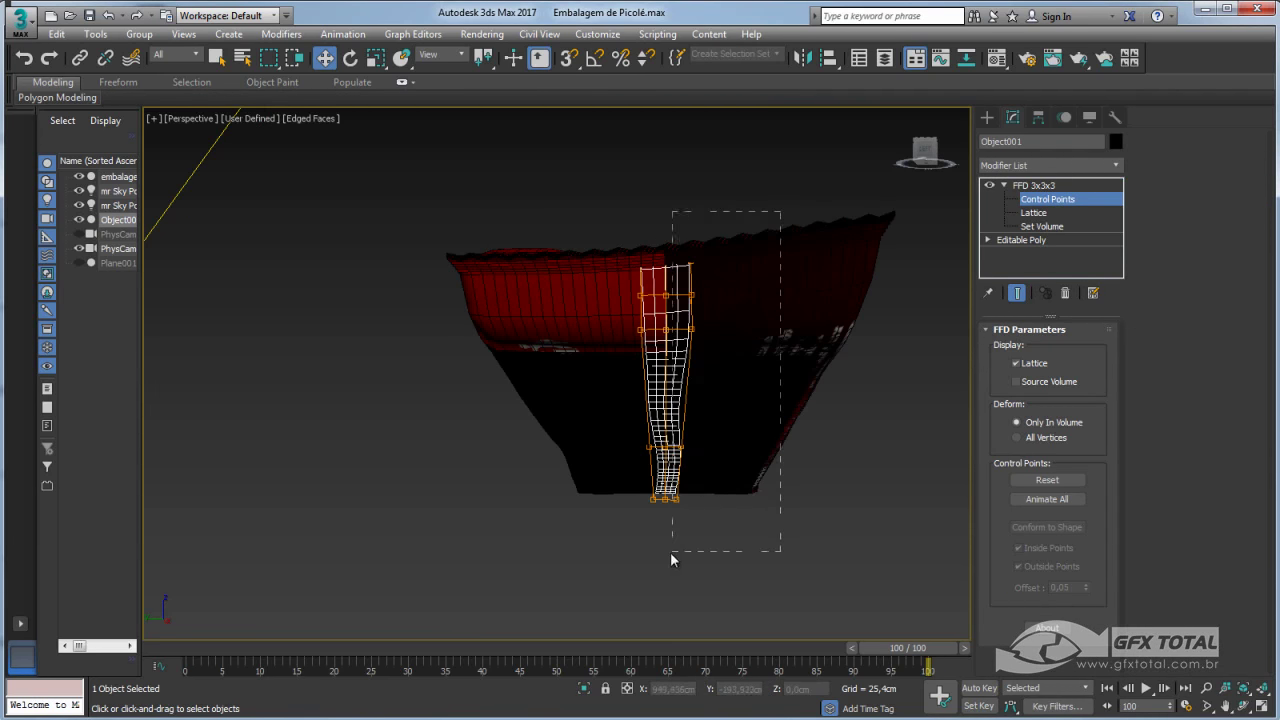
Select a group of lattice control points and move them to reshape the strip
drag(661, 563, 661, 560)
mouse_move(661, 560)
alt+middle_down()
mouse_move(665, 425)
mouse_move(682, 420)
alt+middle_up()
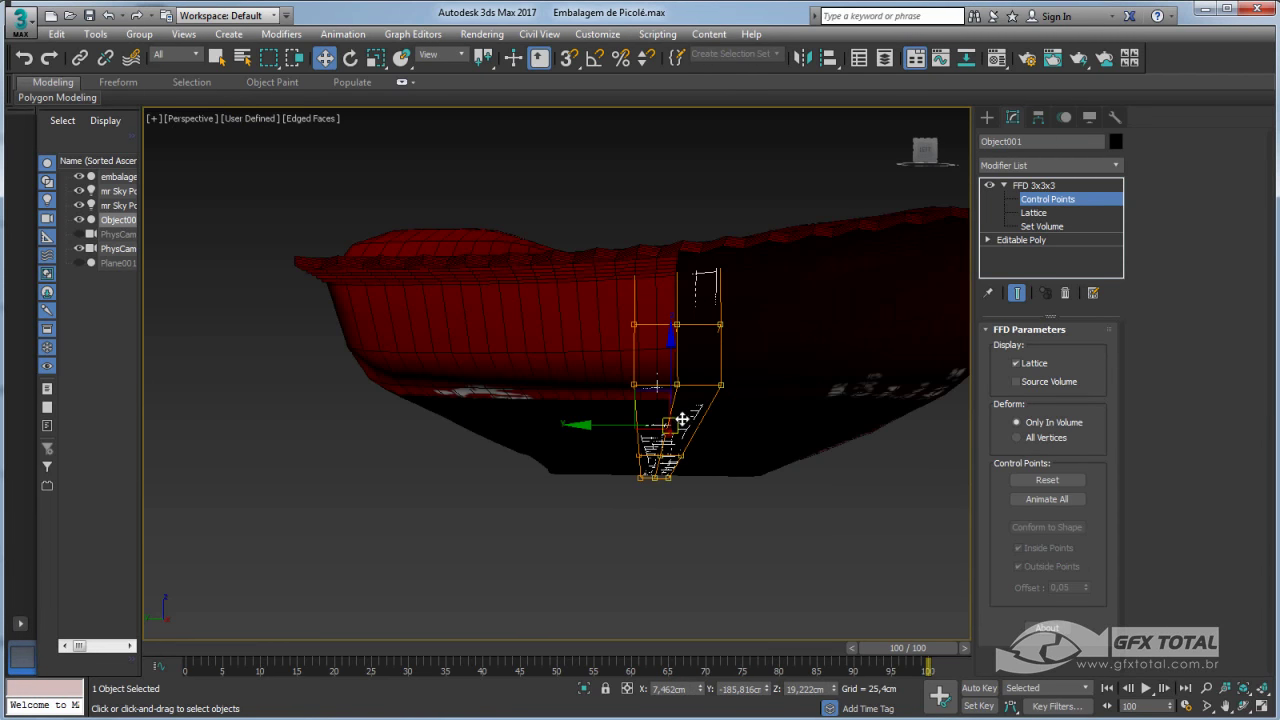
drag(667, 356, 669, 363)
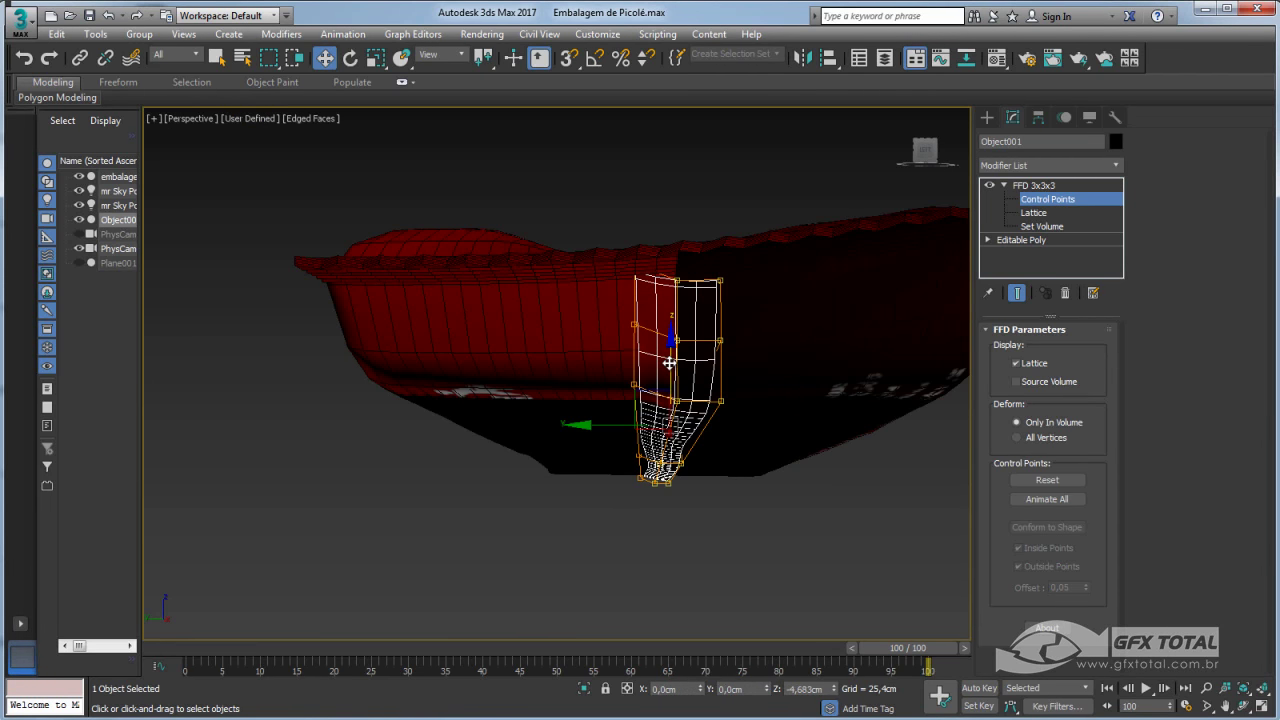
drag(668, 363, 671, 372)
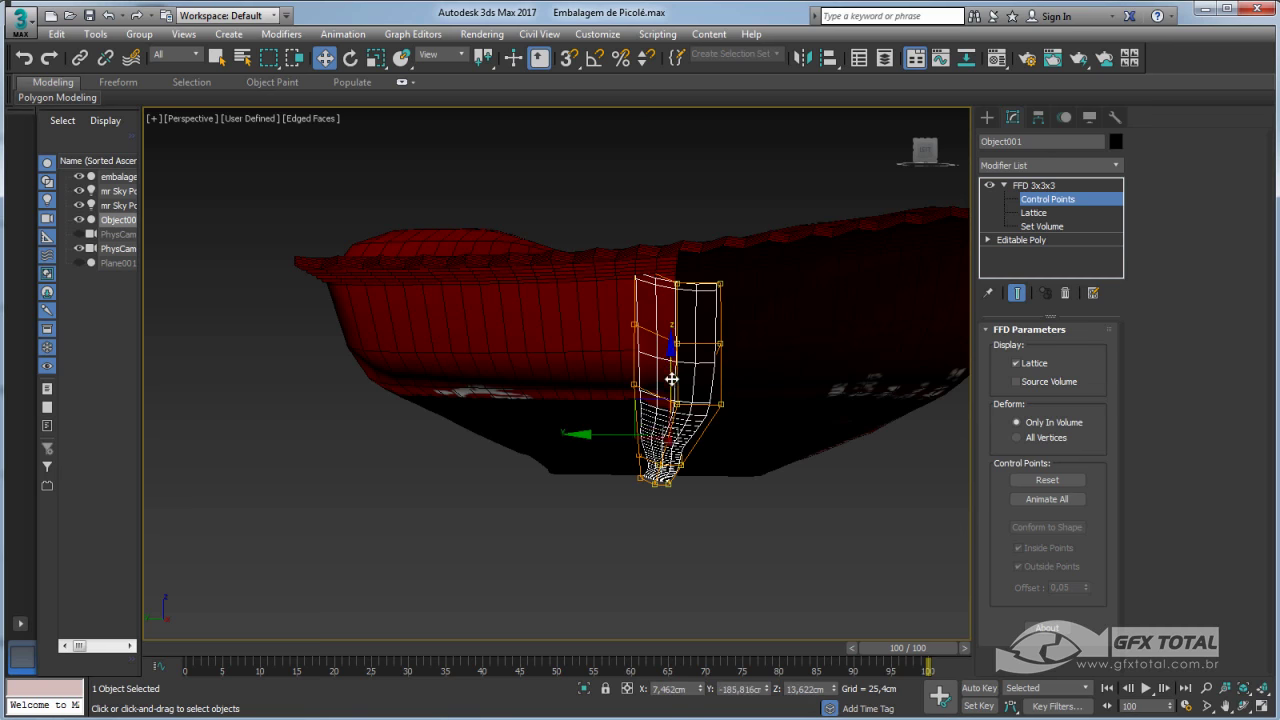
mouse_move(671, 374)
alt+middle_down()
mouse_move(694, 346)
mouse_move(700, 300)
mouse_move(714, 300)
mouse_move(700, 351)
mouse_move(651, 400)
mouse_move(634, 466)
mouse_move(660, 403)
mouse_move(654, 354)
mouse_move(660, 380)
alt+middle_up()
scroll(705, 194, up, 3)
scroll(705, 194, up, 3)
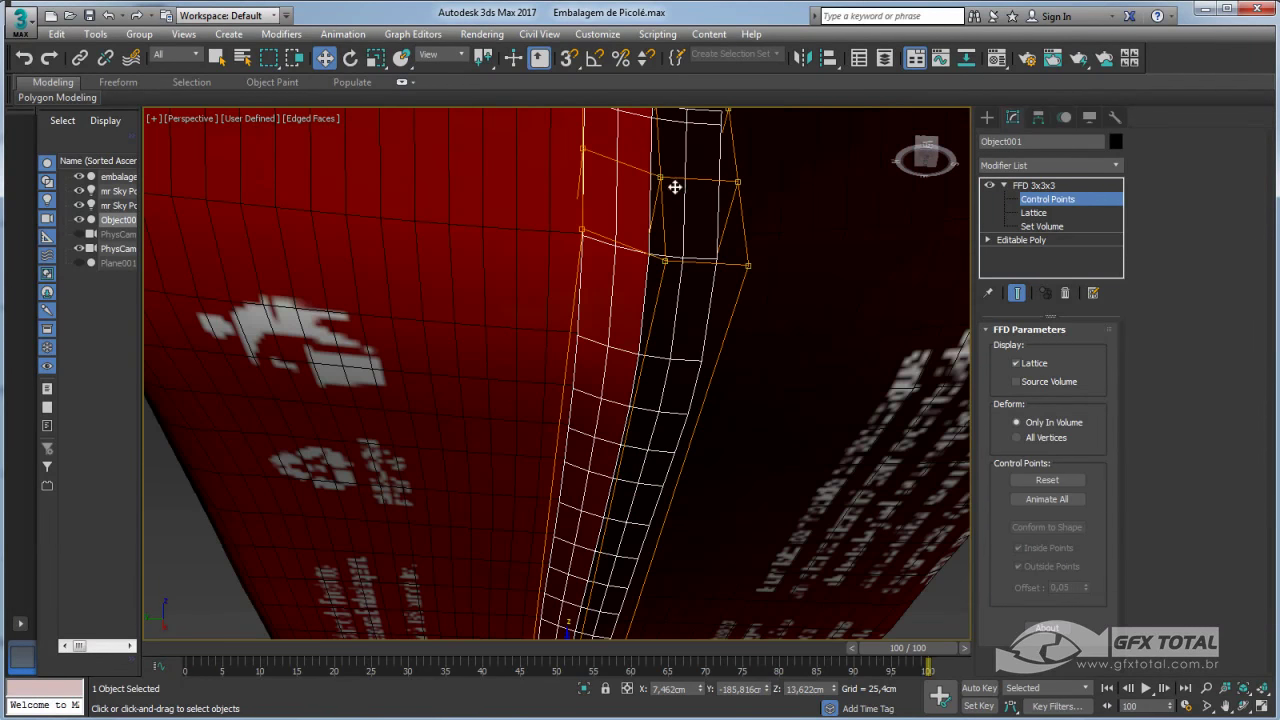
Select the top row of control points and raise it in Z
mouse_move(711, 203)
middle_down()
mouse_move(677, 297)
mouse_move(569, 257)
middle_up()
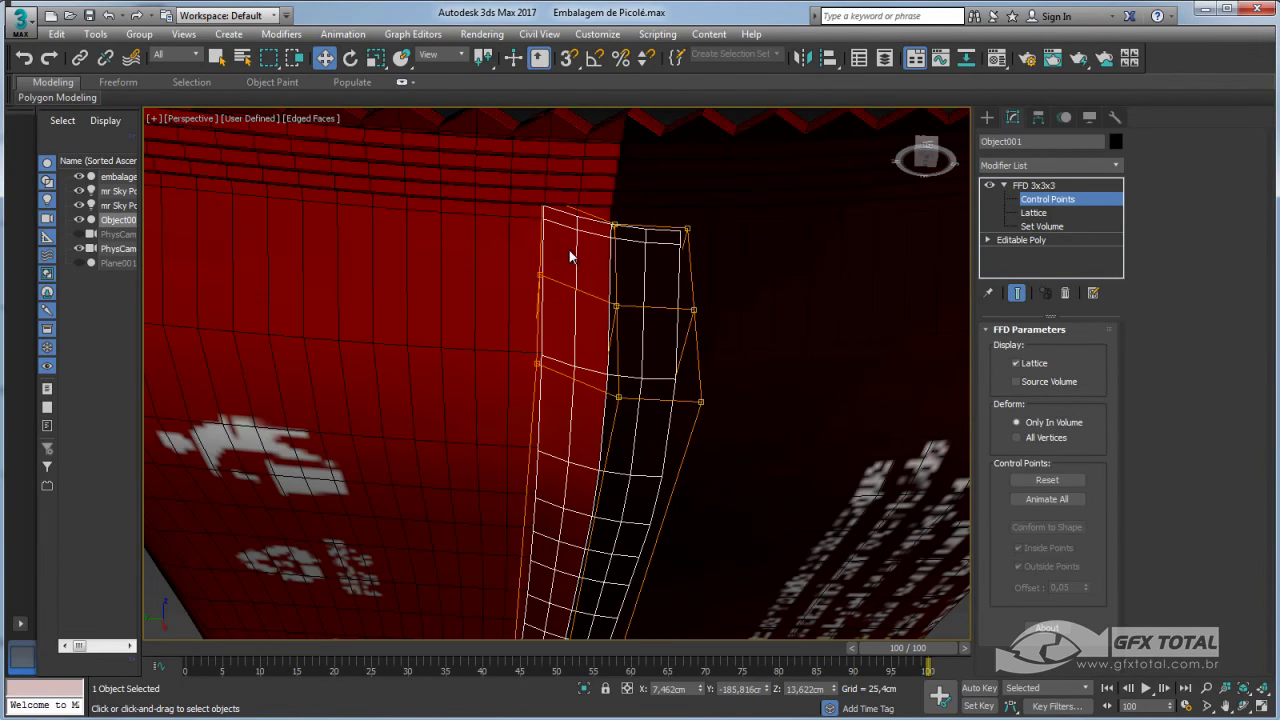
click(621, 238)
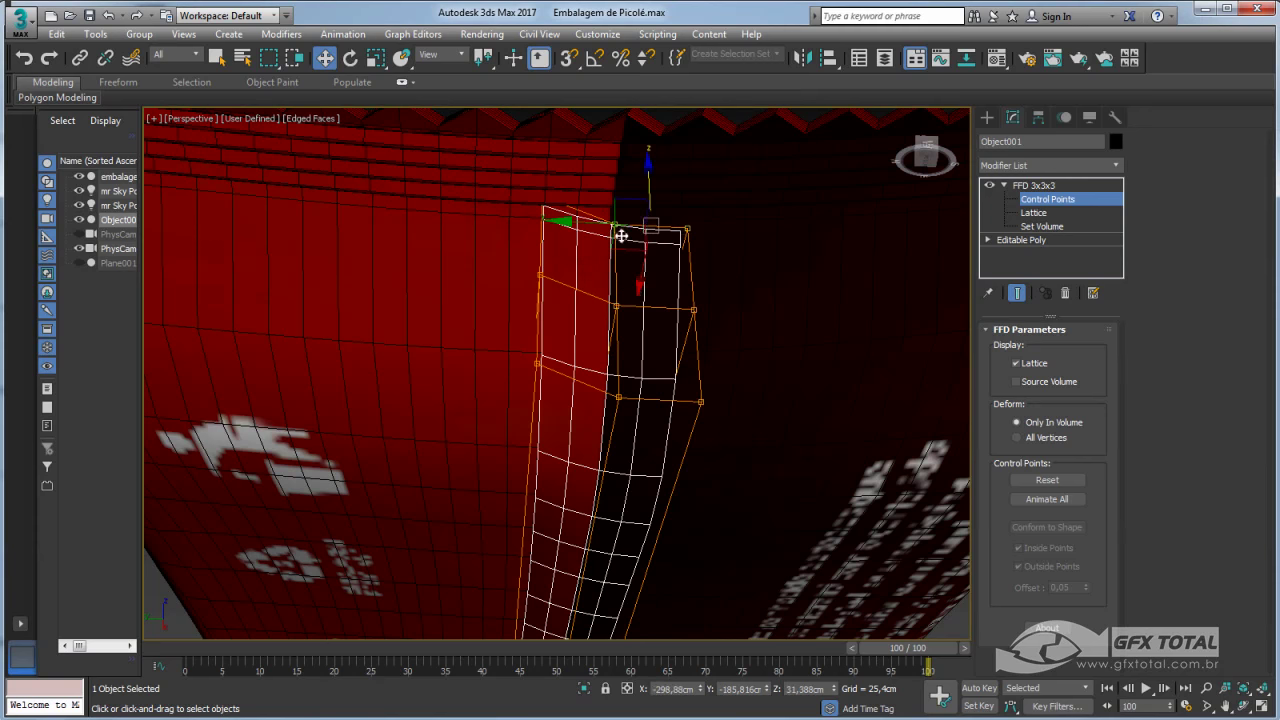
mouse_move(620, 234)
mouse_down()
mouse_move(647, 216)
mouse_move(651, 143)
mouse_up()
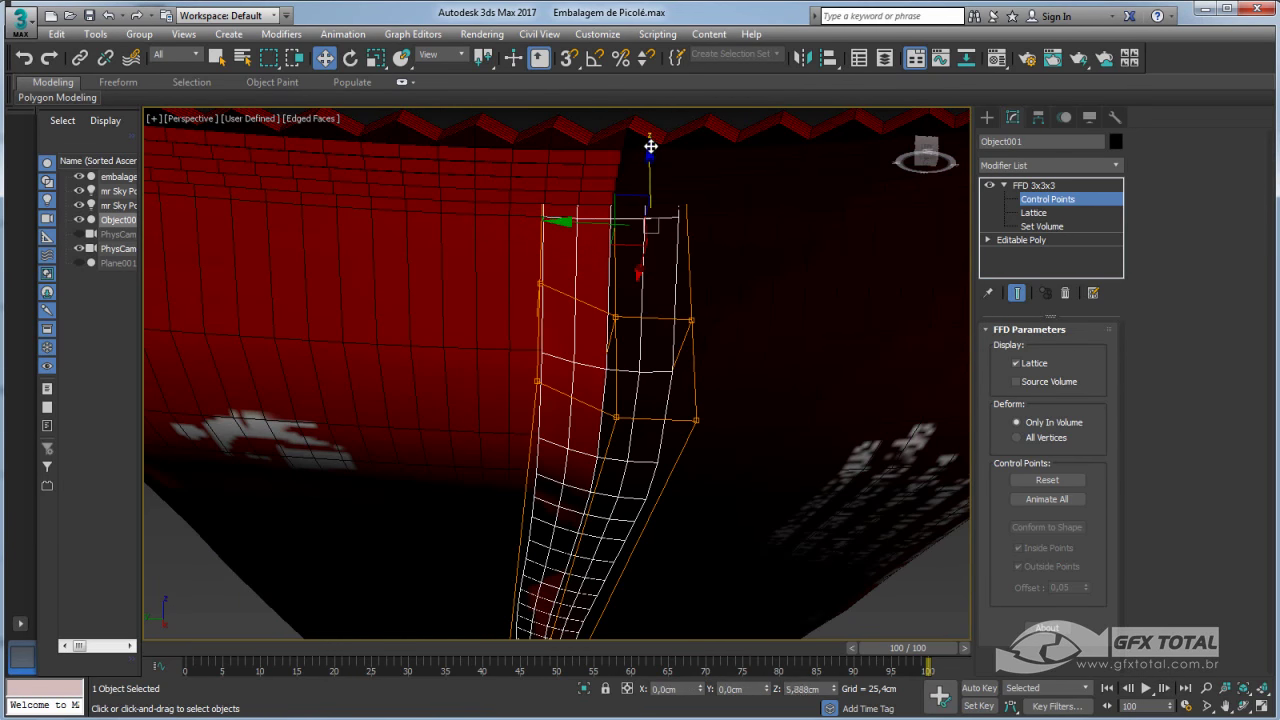
scroll(660, 230, down, 3)
scroll(677, 297, down, 3)
Select the bottom control points and shift them along Z to bend the strip's lower end
middle_drag(677, 297, 634, 354)
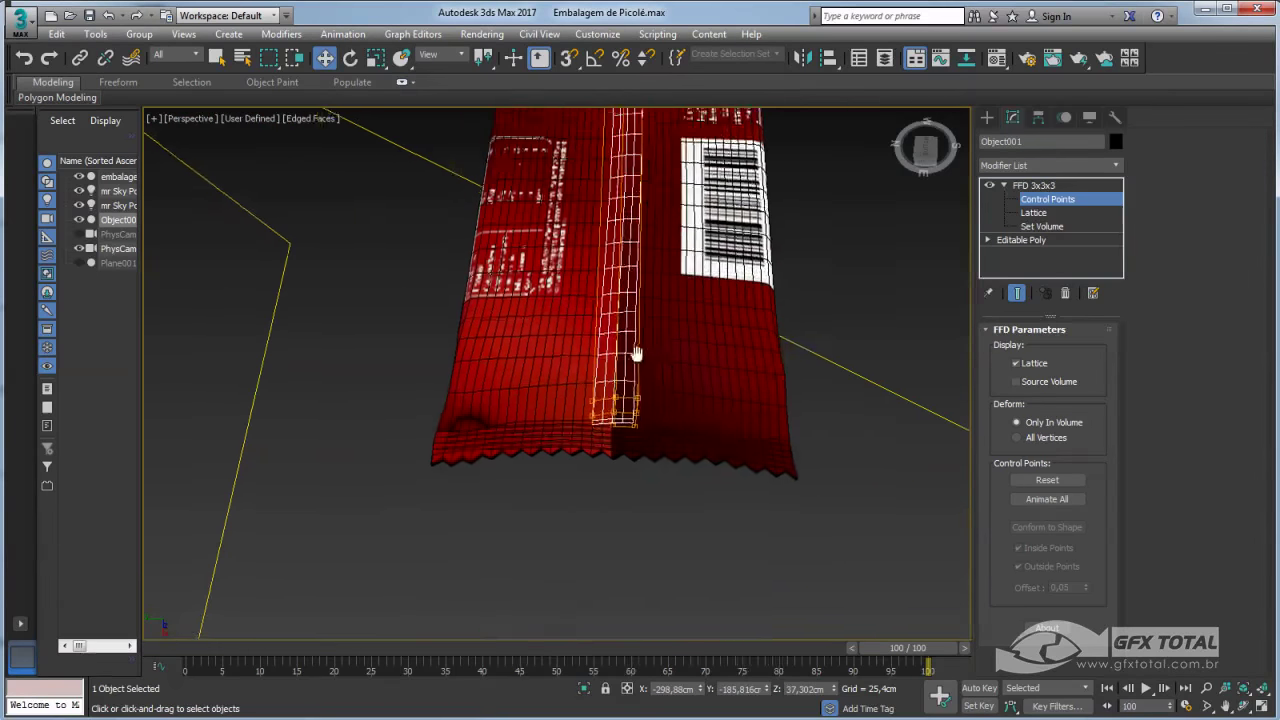
scroll(634, 354, up, 2)
scroll(635, 455, up, 2)
mouse_move(637, 455)
alt+middle_down()
mouse_move(652, 445)
mouse_move(630, 449)
alt+middle_up()
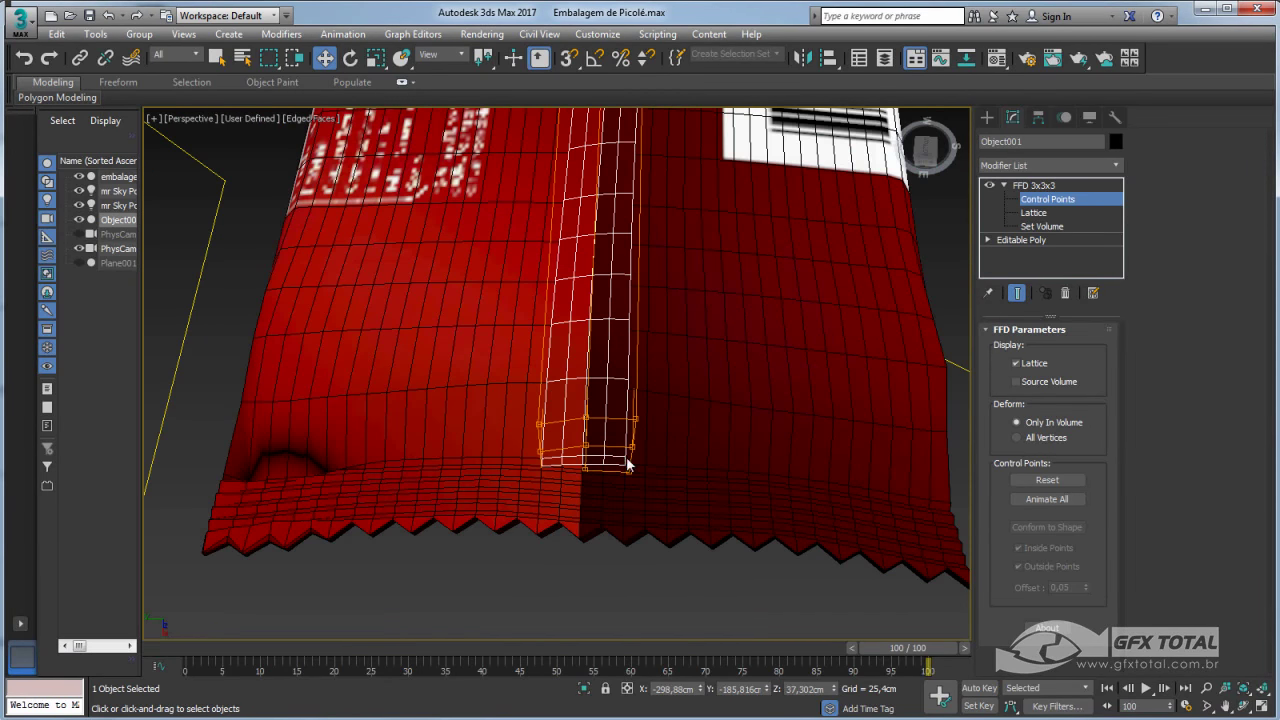
drag(583, 449, 584, 450)
alt+middle_drag(584, 450, 600, 537)
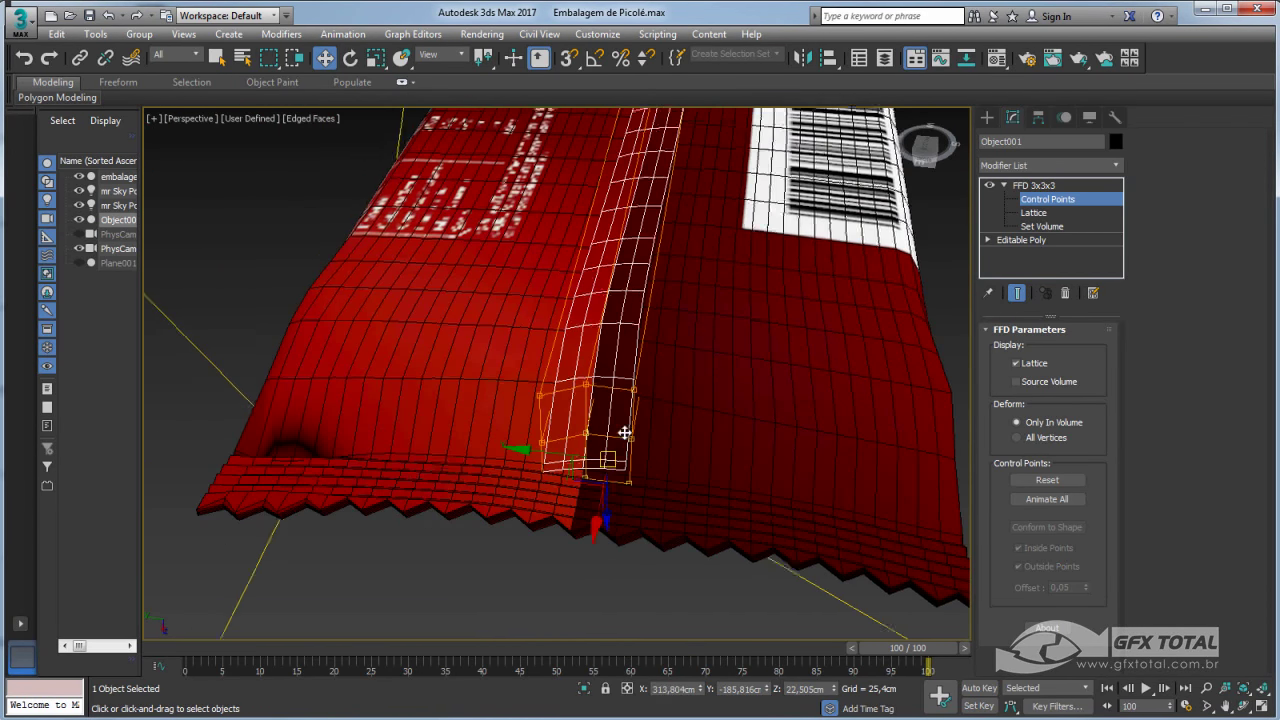
drag(604, 527, 612, 531)
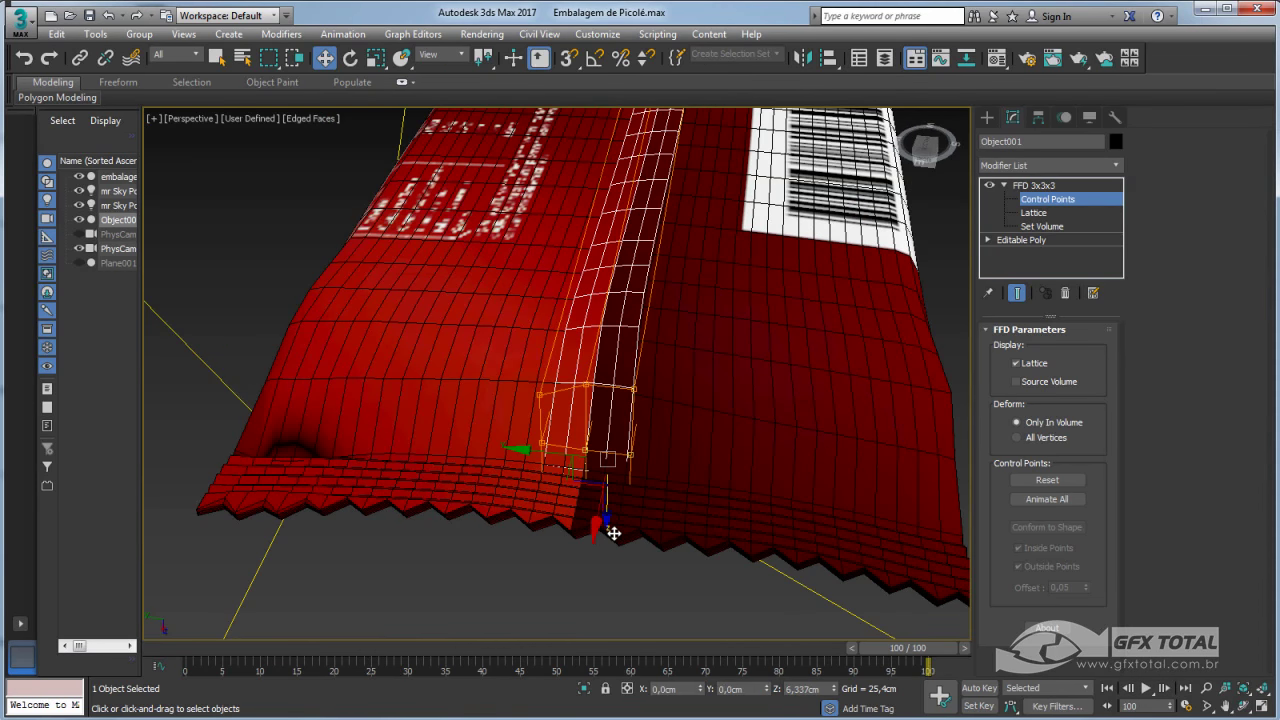
drag(613, 533, 609, 521)
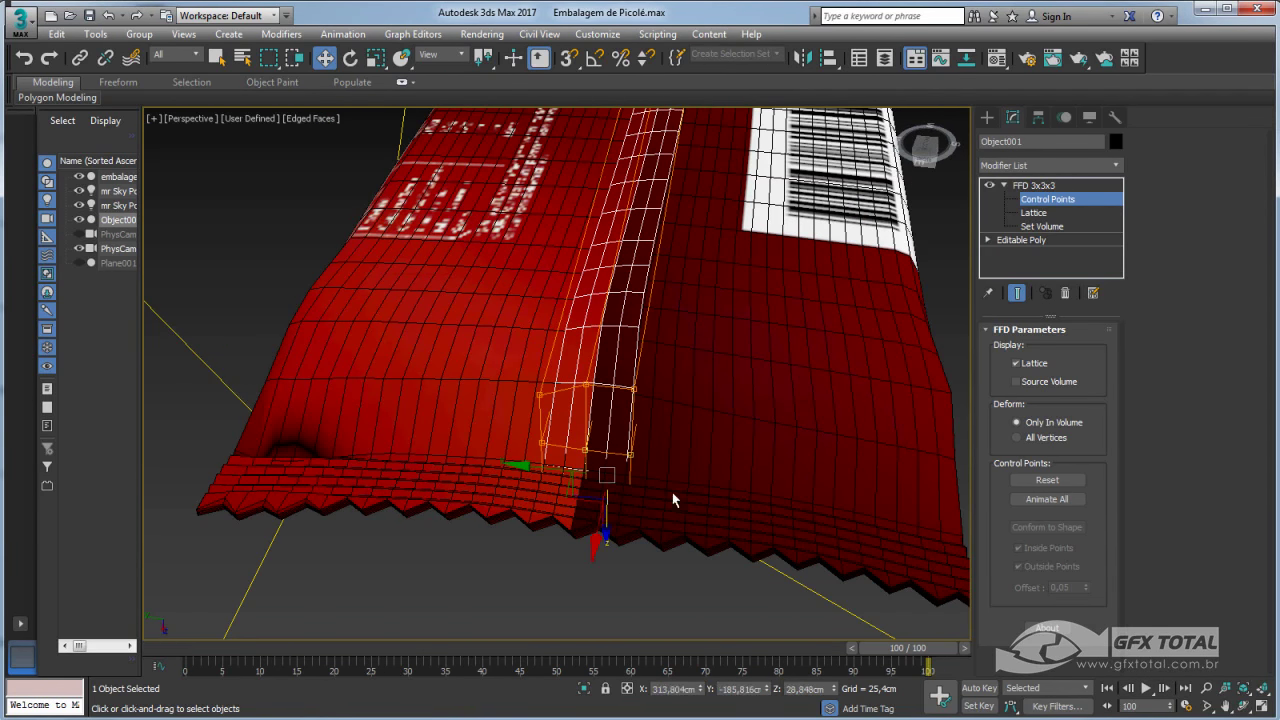
mouse_move(672, 492)
alt+middle_down()
mouse_move(764, 387)
mouse_move(591, 354)
alt+middle_up()
right_click(492, 317)
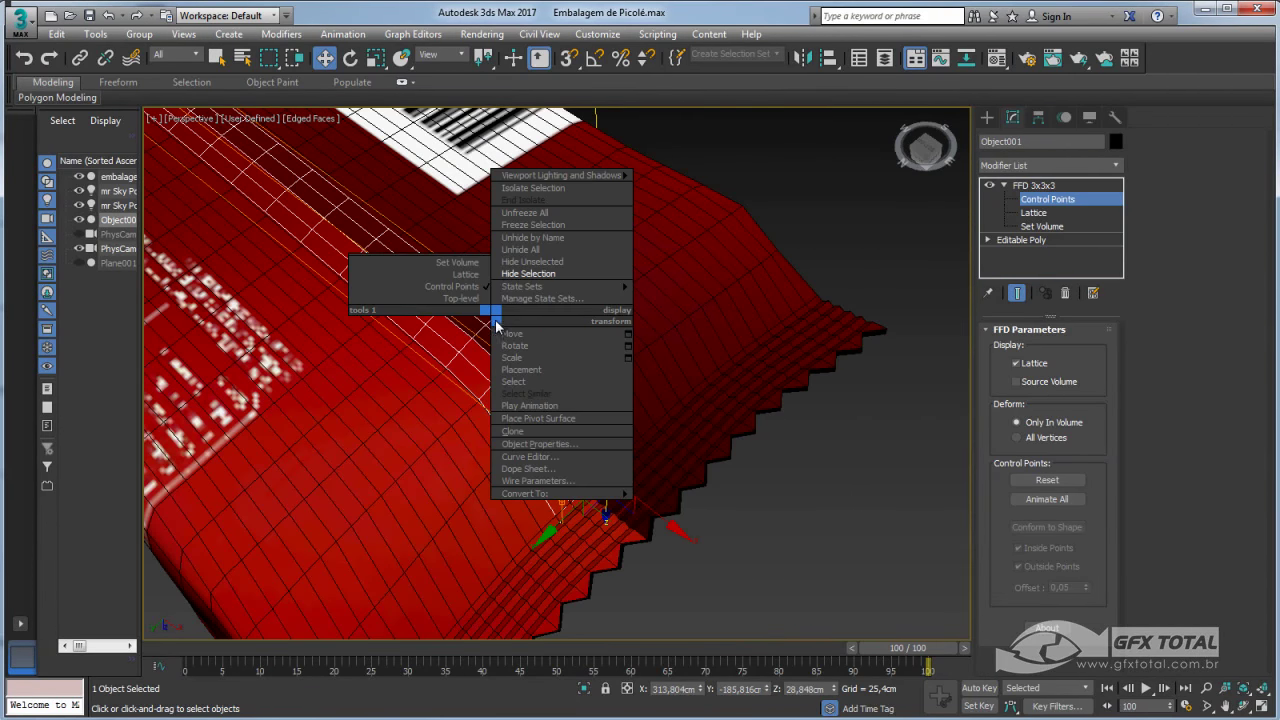
mouse_move(525, 493)
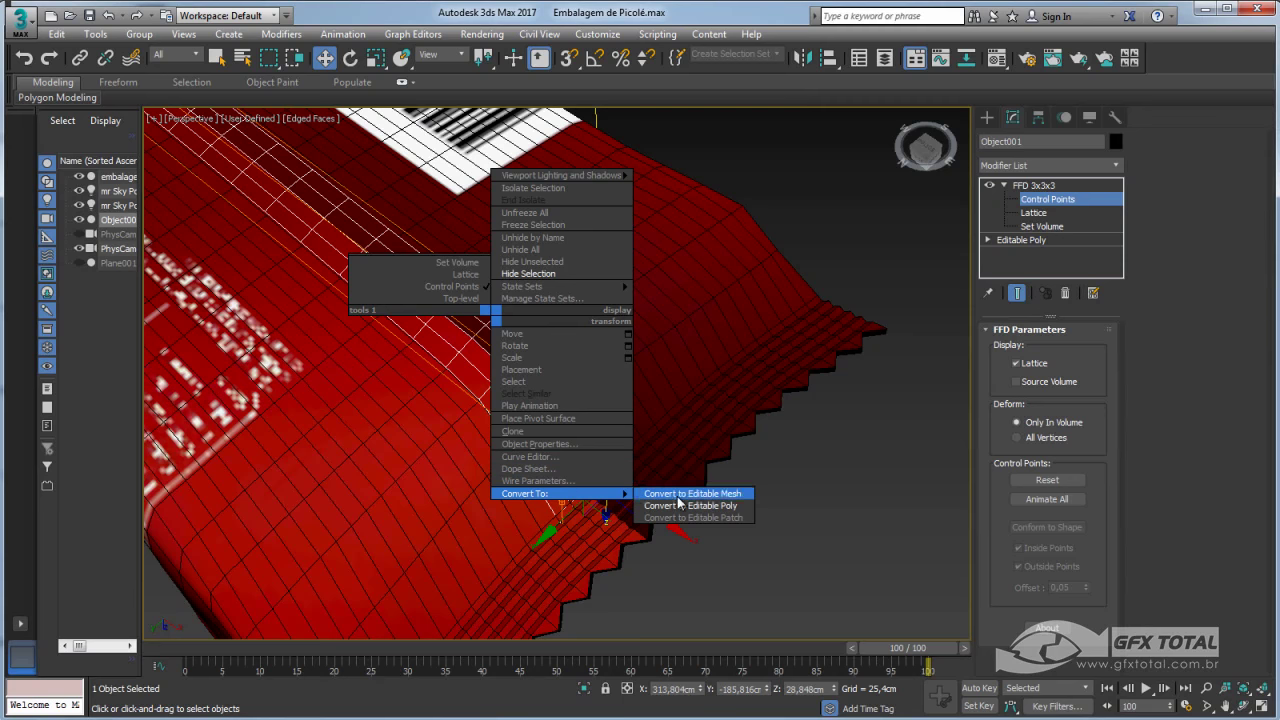
Collapse the seam strip to an editable poly and add an Unwrap UVW modifier
click(680, 505)
mouse_move(680, 505)
alt+middle_down()
mouse_move(828, 439)
mouse_move(1027, 195)
alt+middle_up()
click(1117, 165)
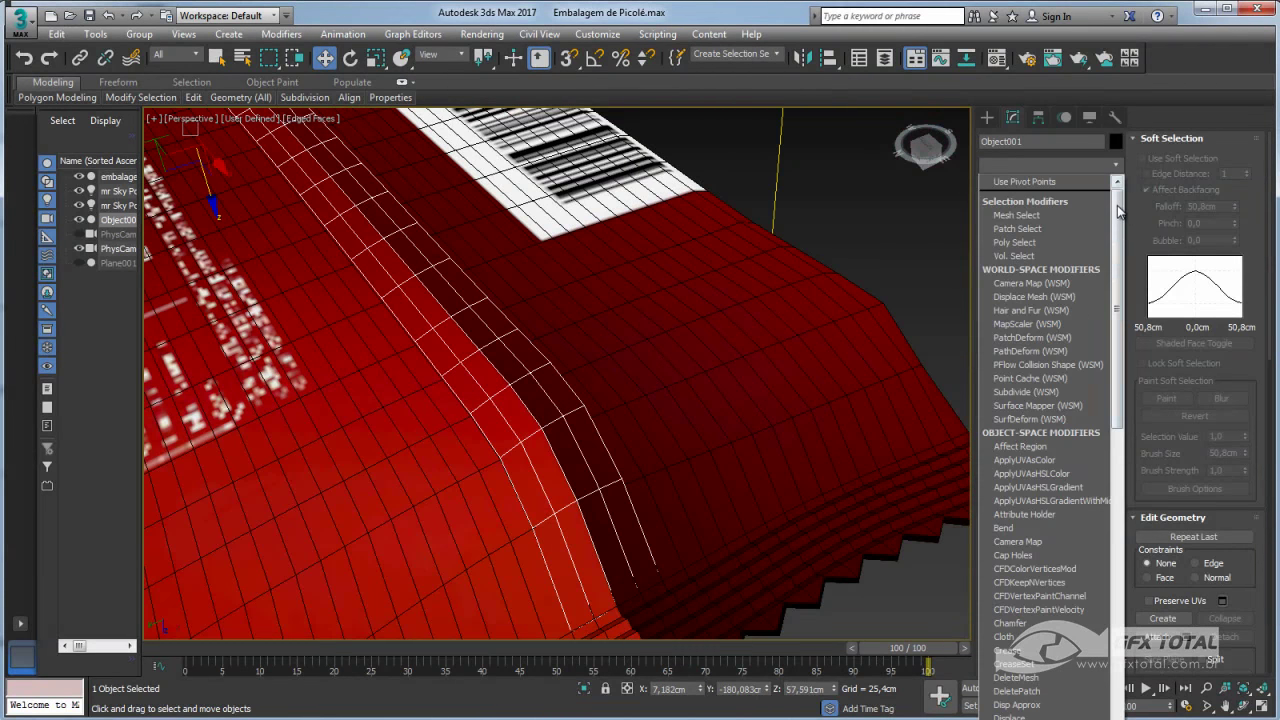
scroll(1050, 450, down, 10)
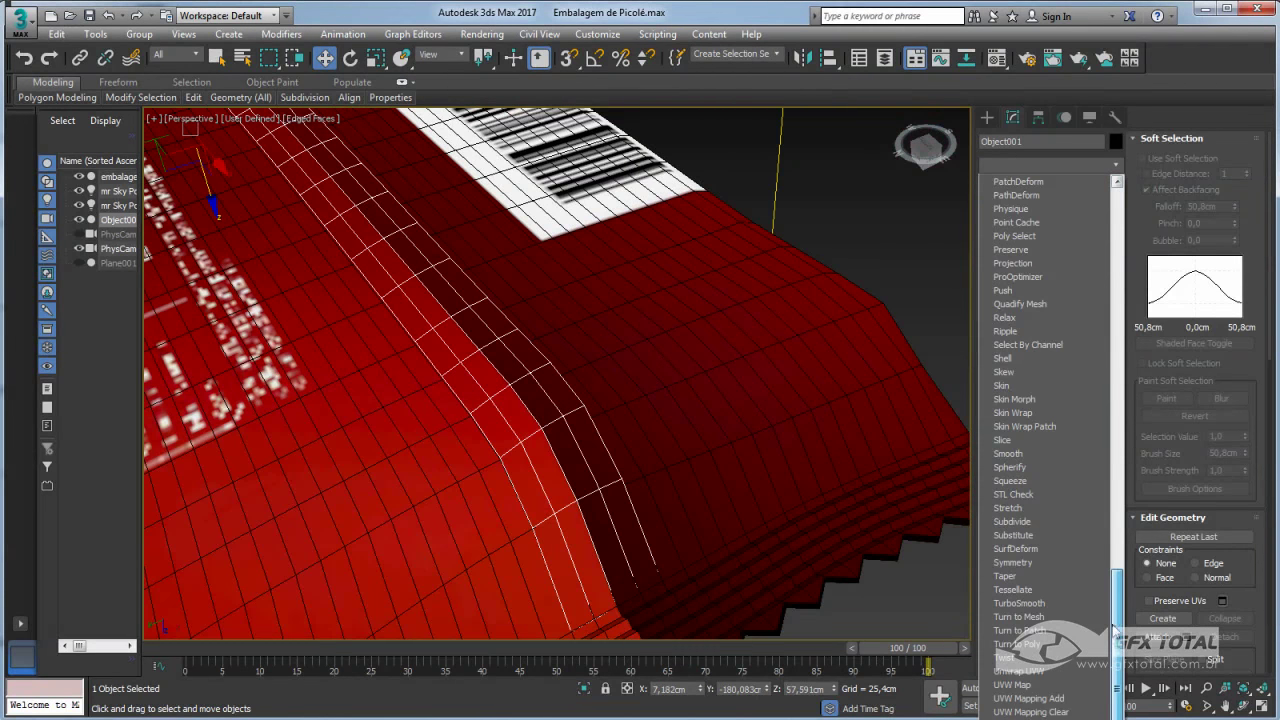
click(1036, 672)
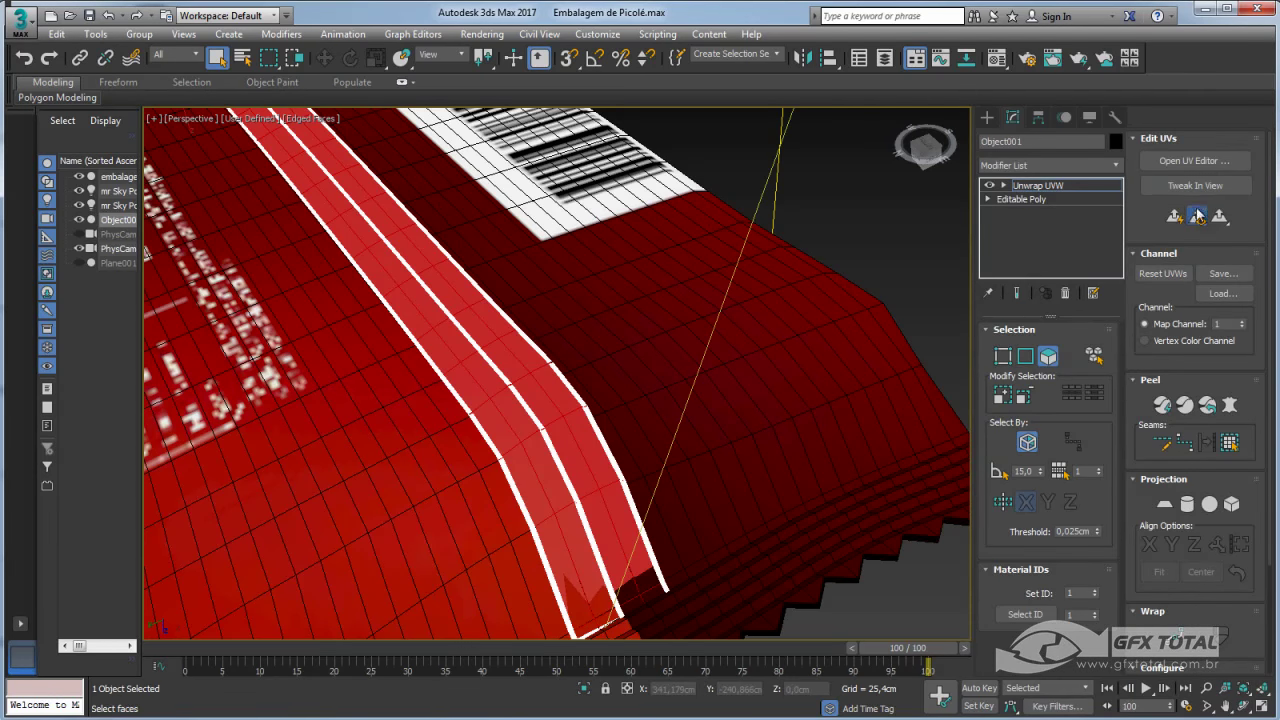
Open the UV Editor with the wrapper label texture (Map #3) as background
click(1188, 161)
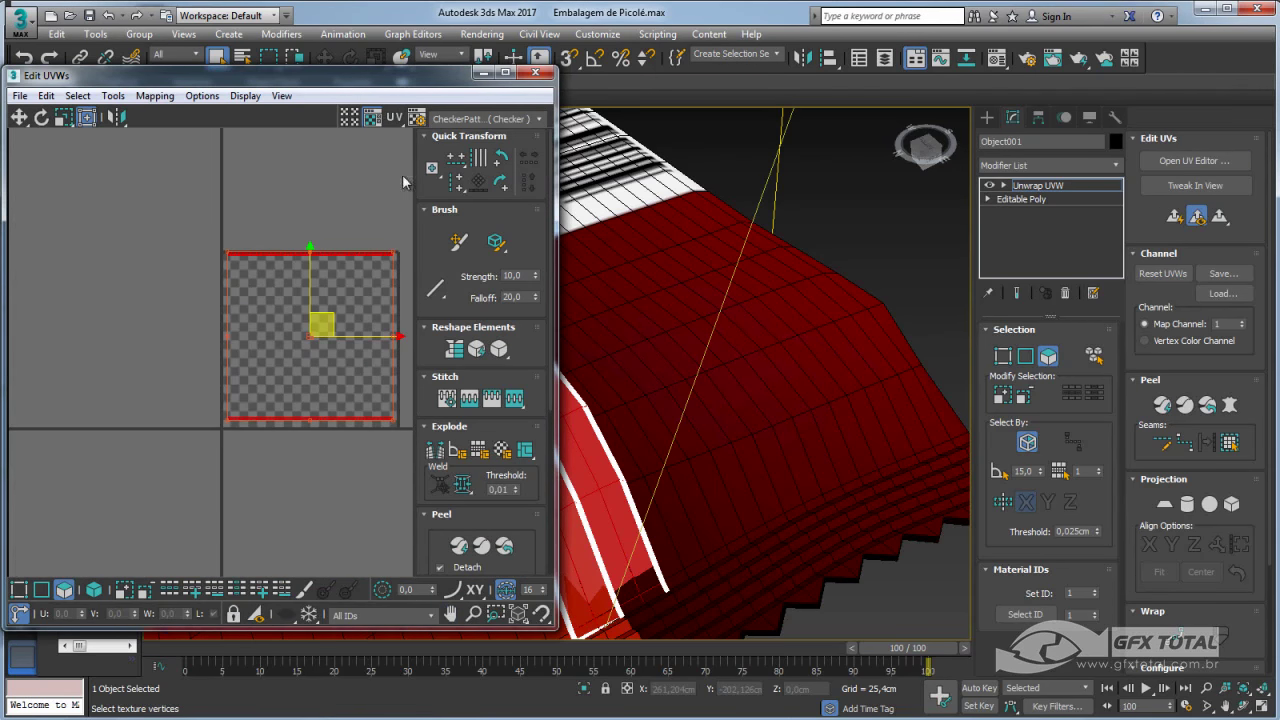
click(464, 119)
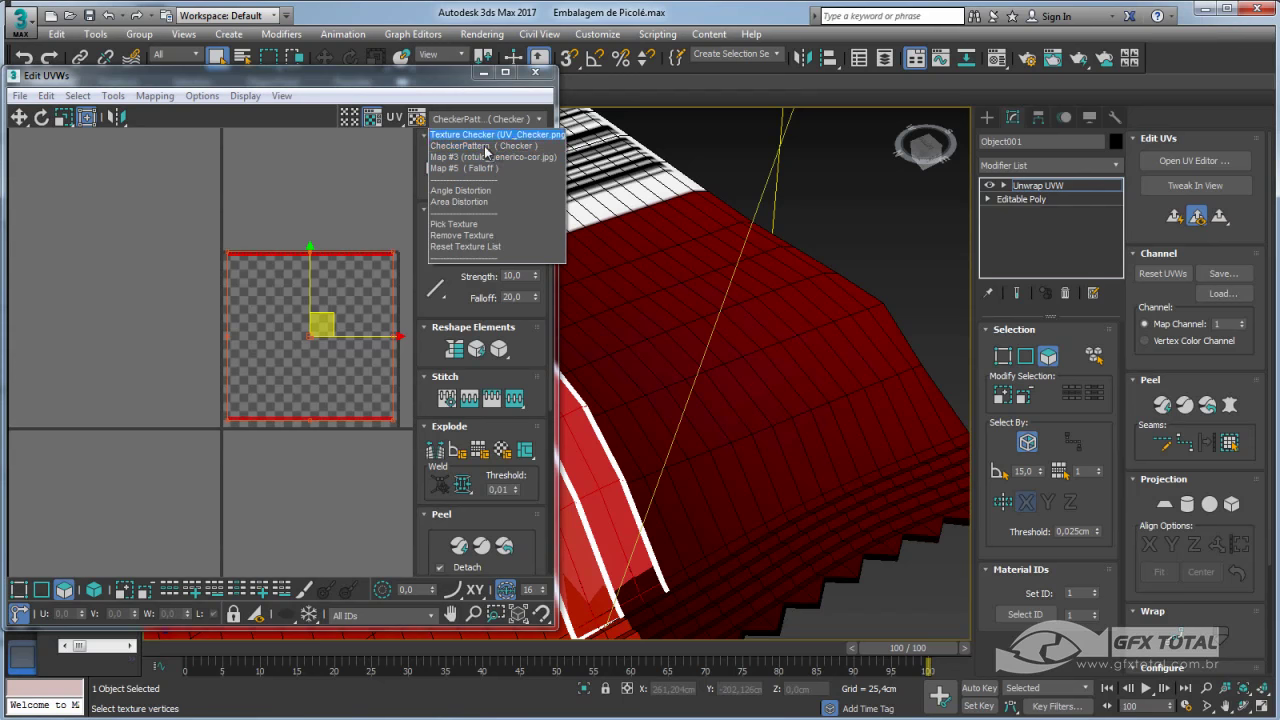
click(489, 158)
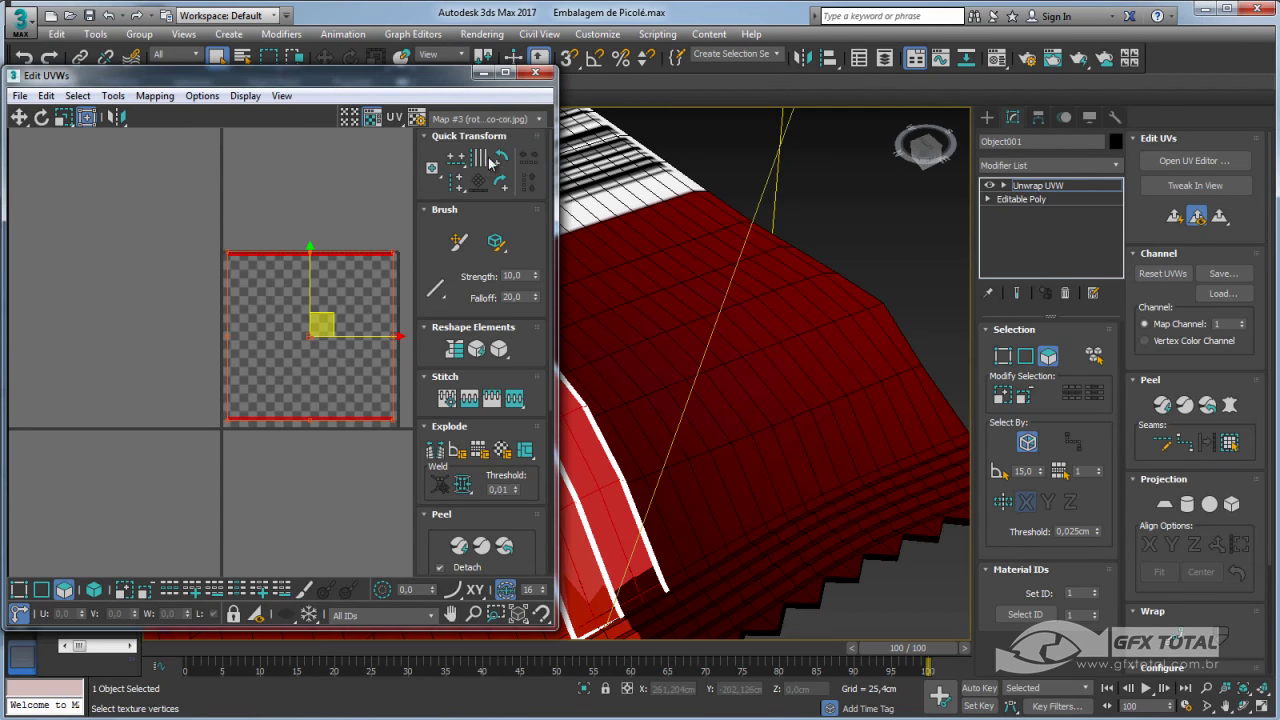
middle_drag(349, 319, 273, 261)
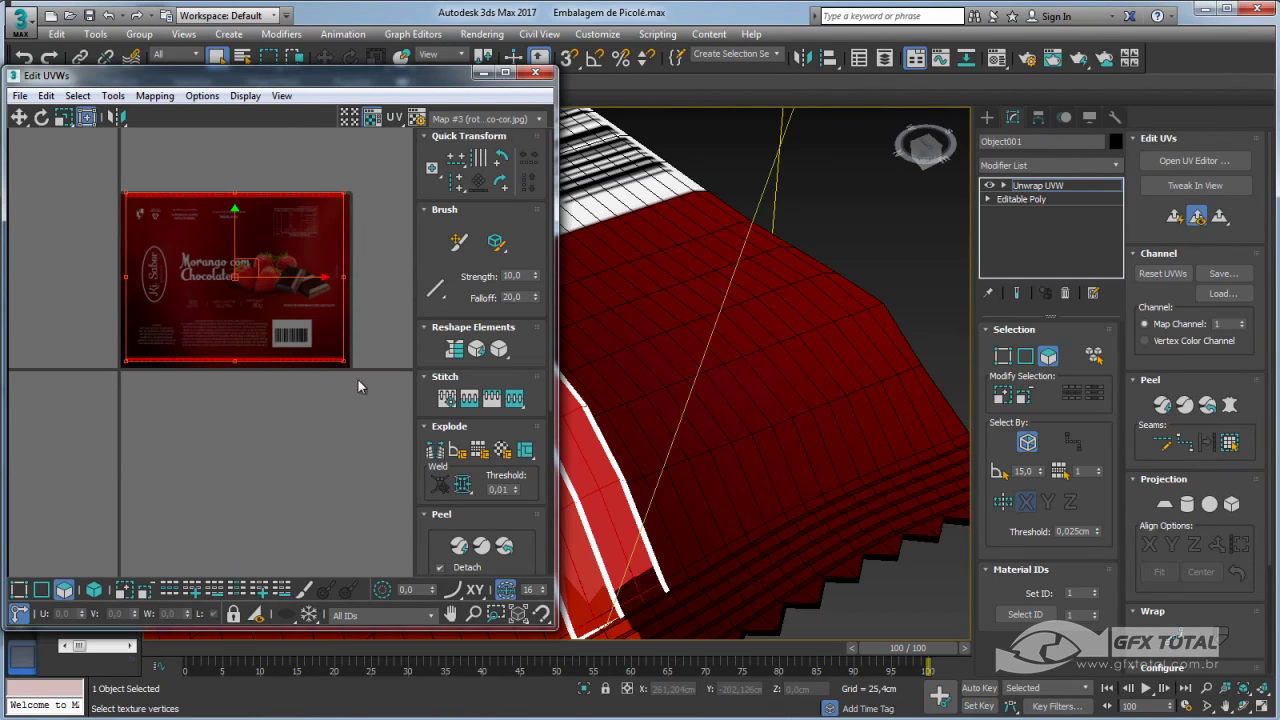
Select the seam strip's faces and all of their UVs
alt+middle_drag(710, 365, 794, 408)
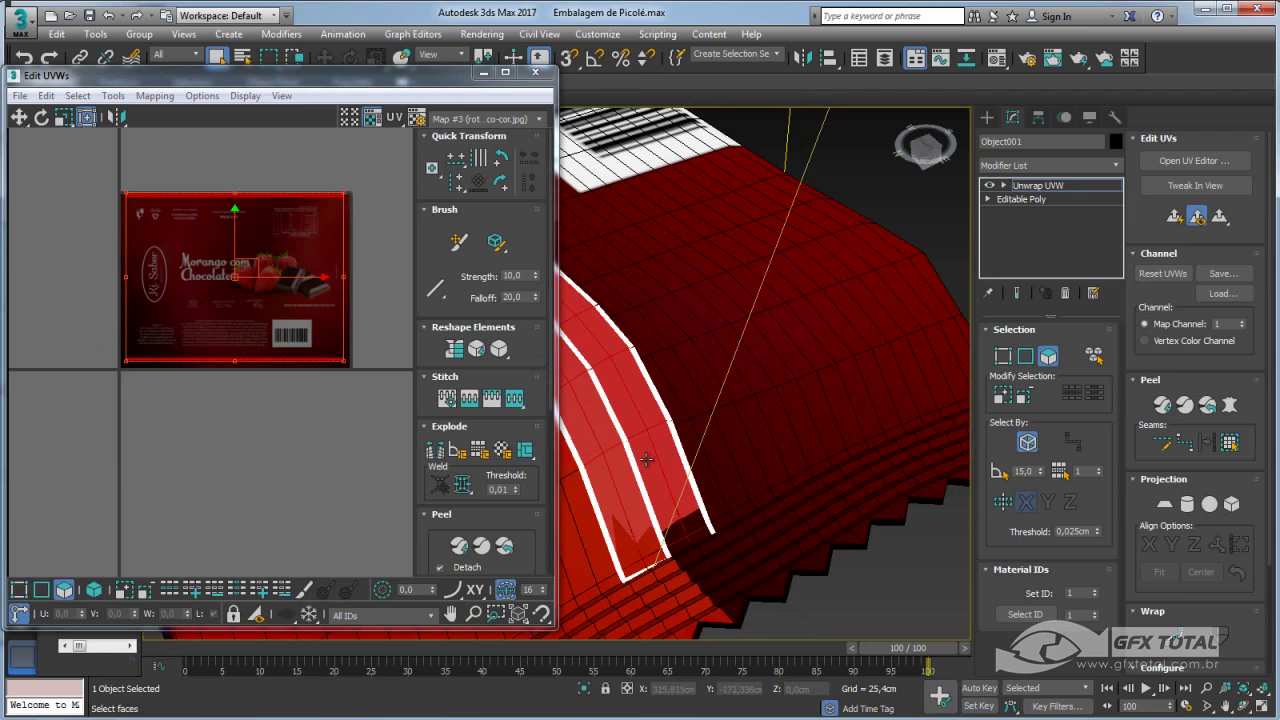
alt+middle_drag(632, 436, 676, 410)
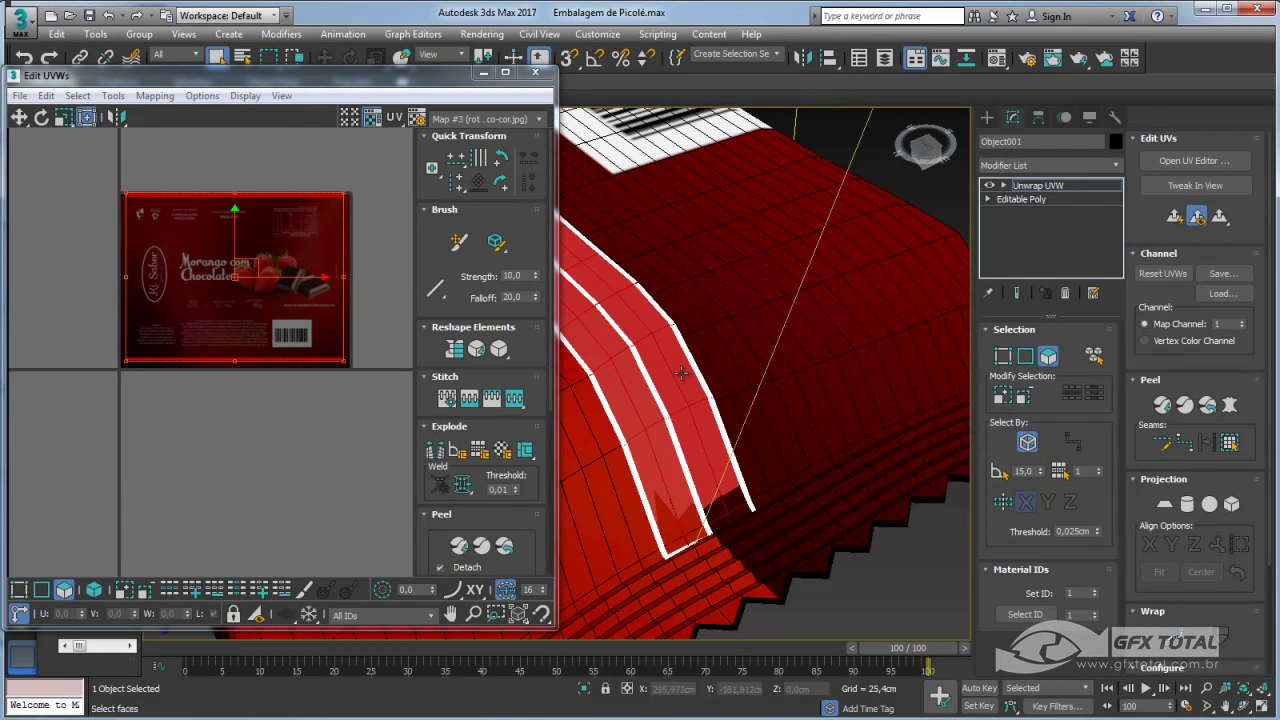
click(681, 373)
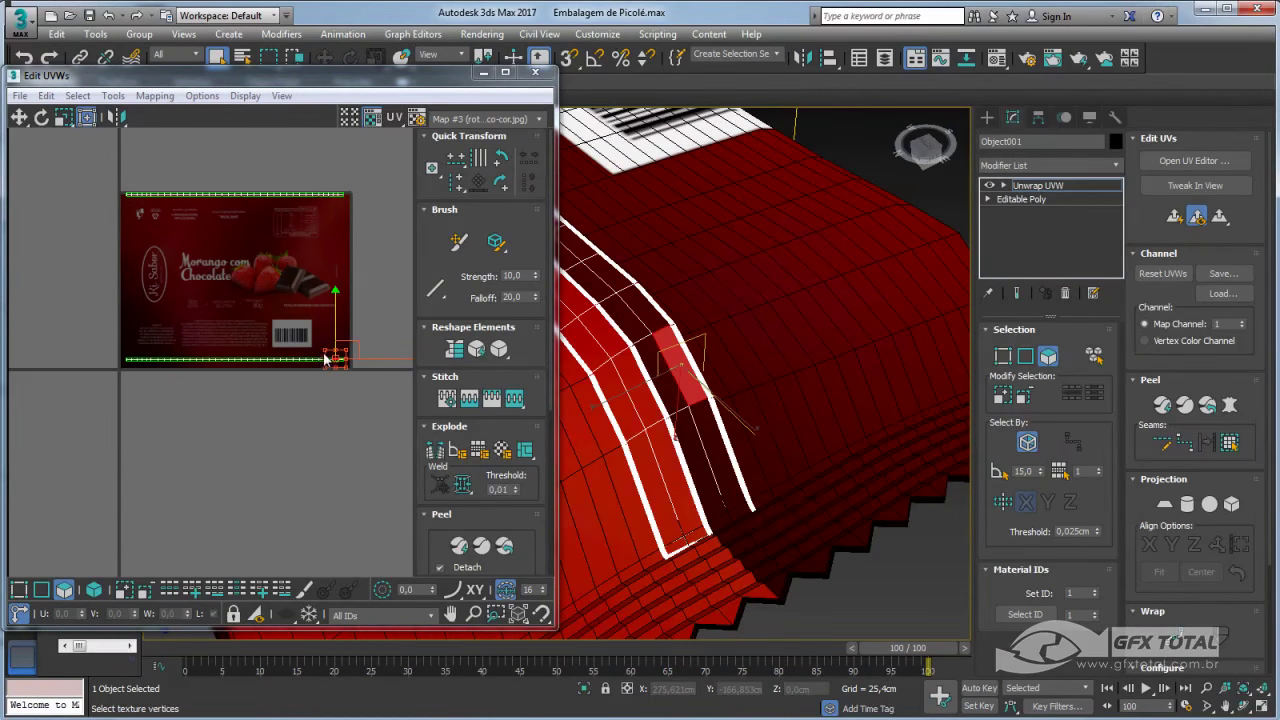
click(627, 383)
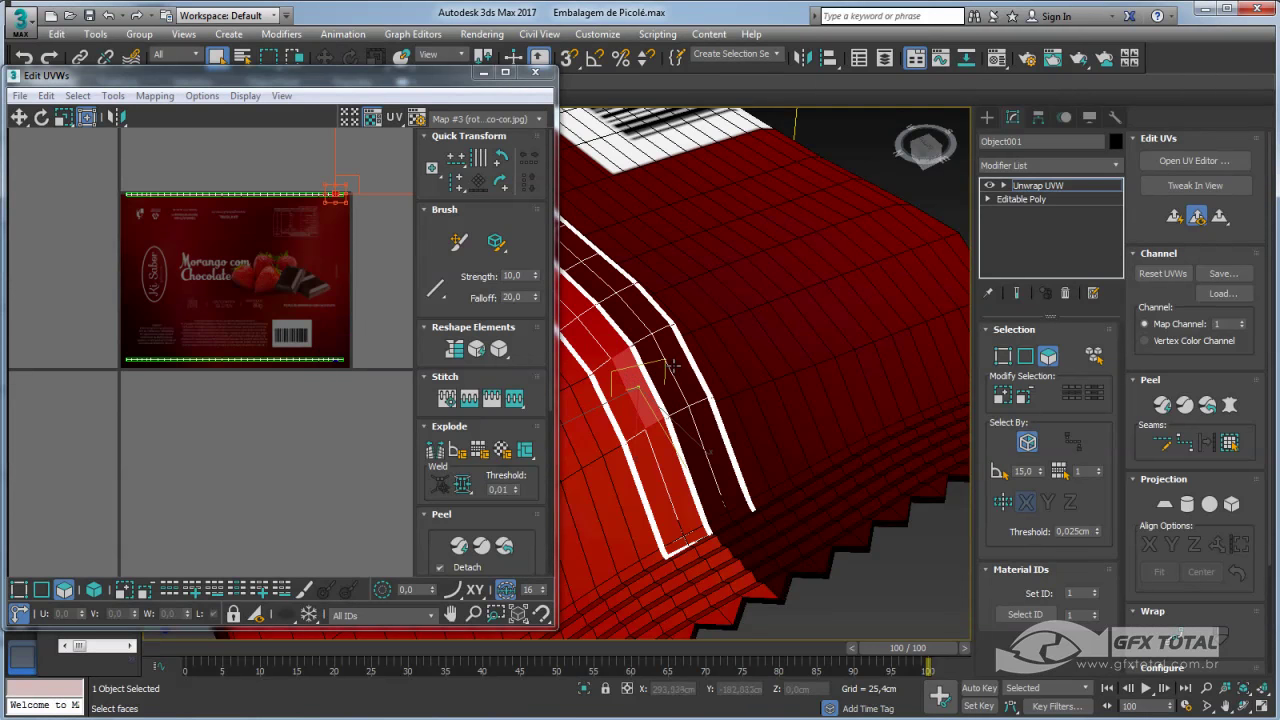
click(673, 366)
mouse_move(87, 333)
mouse_down()
mouse_move(259, 328)
mouse_move(245, 151)
mouse_up()
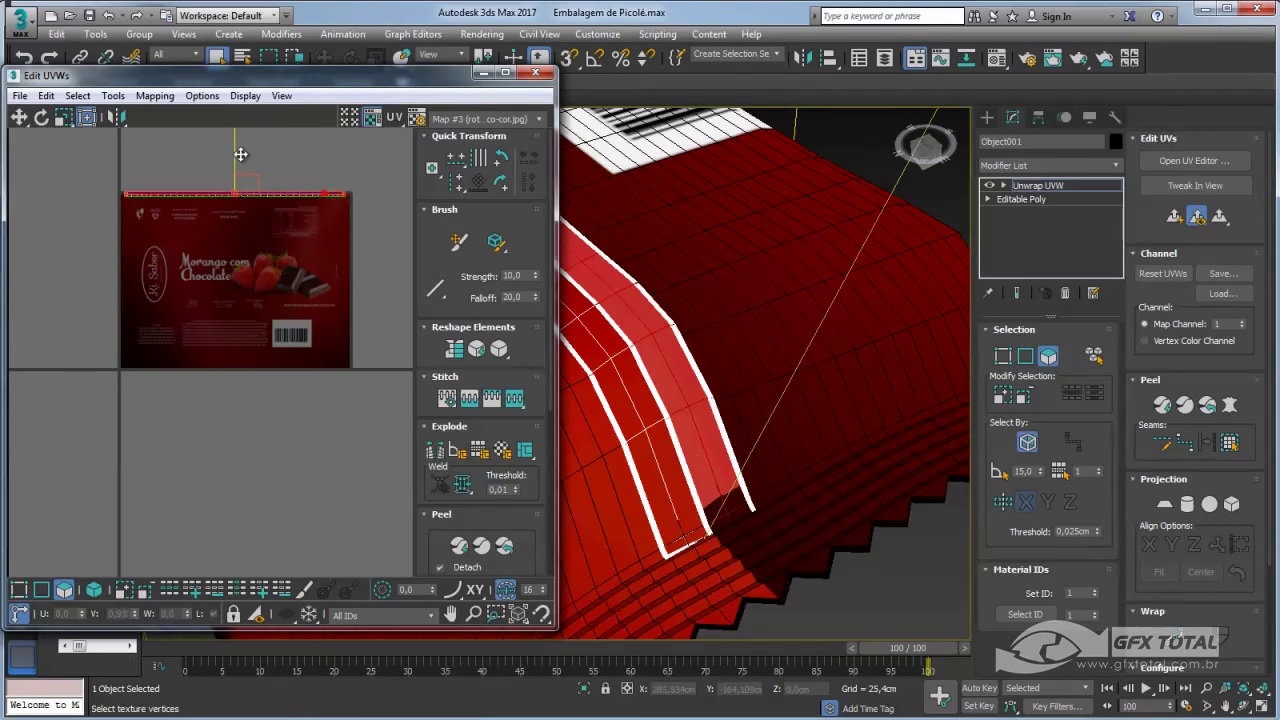
Freeform-scale the strip UVs into a thin band on the label's red top edge
scroll(248, 168, up, 2)
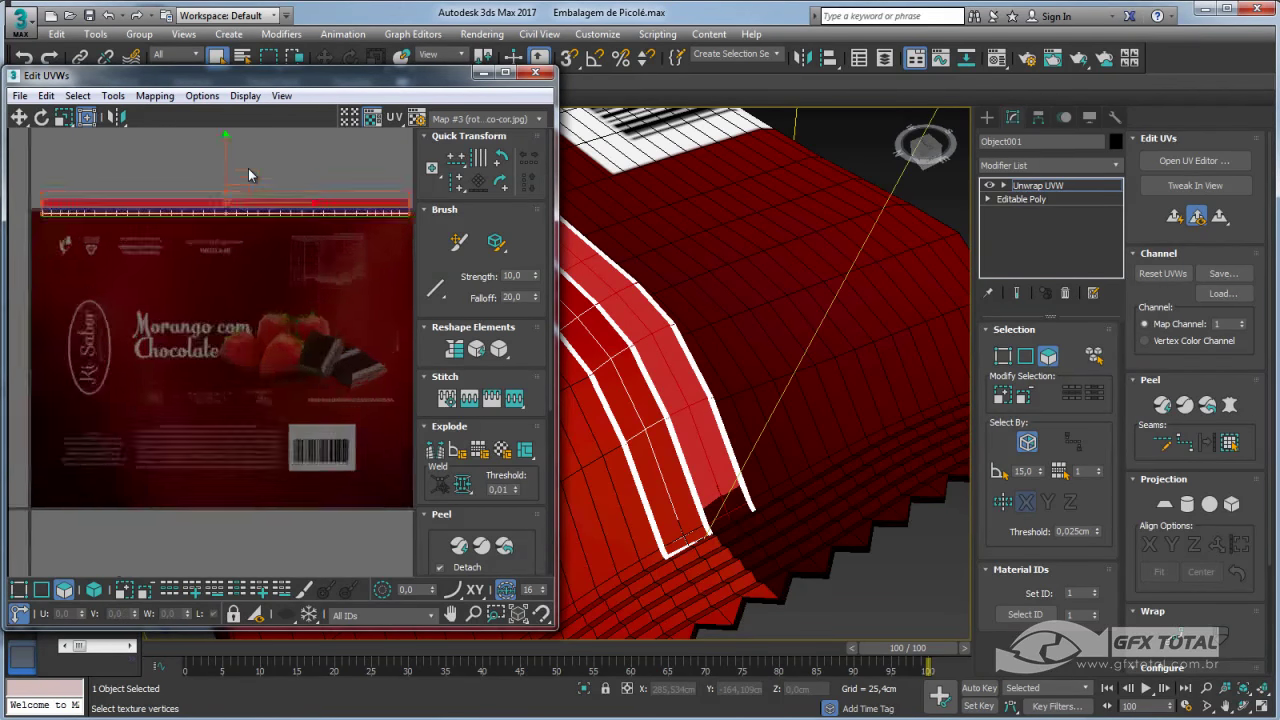
scroll(240, 180, up, 2)
scroll(212, 207, up, 2)
scroll(211, 226, up, 2)
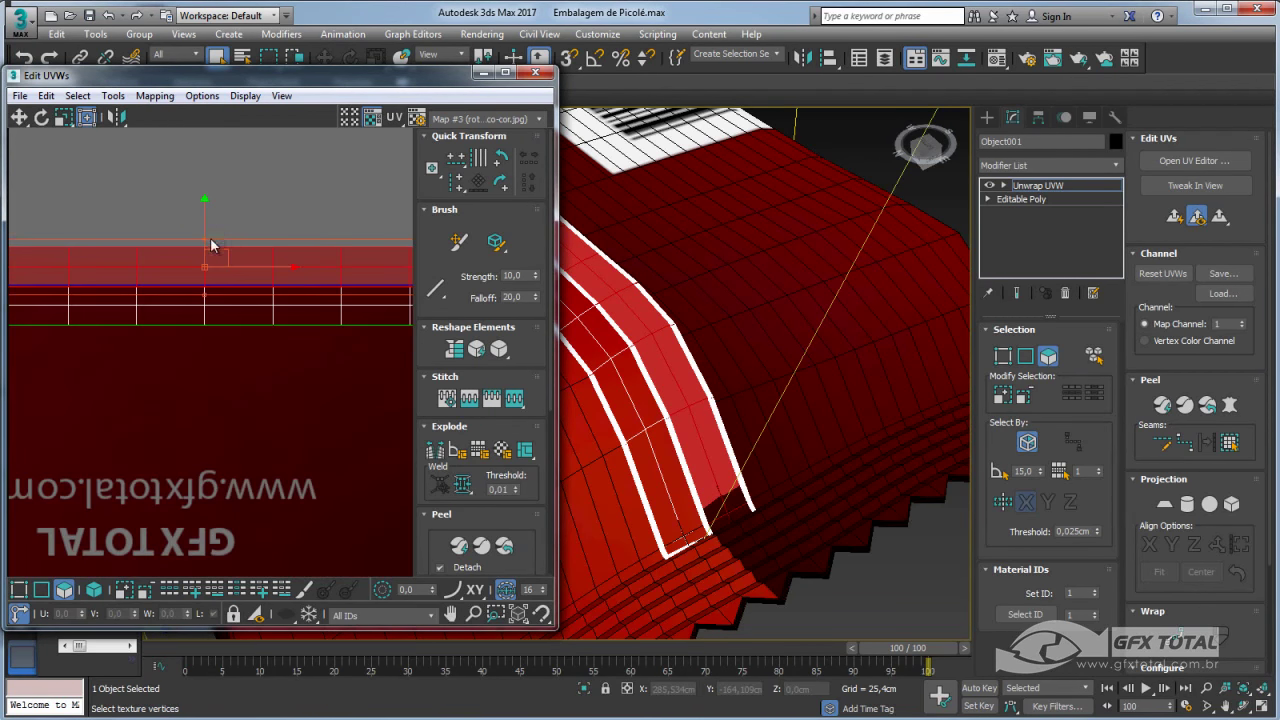
scroll(208, 250, up, 2)
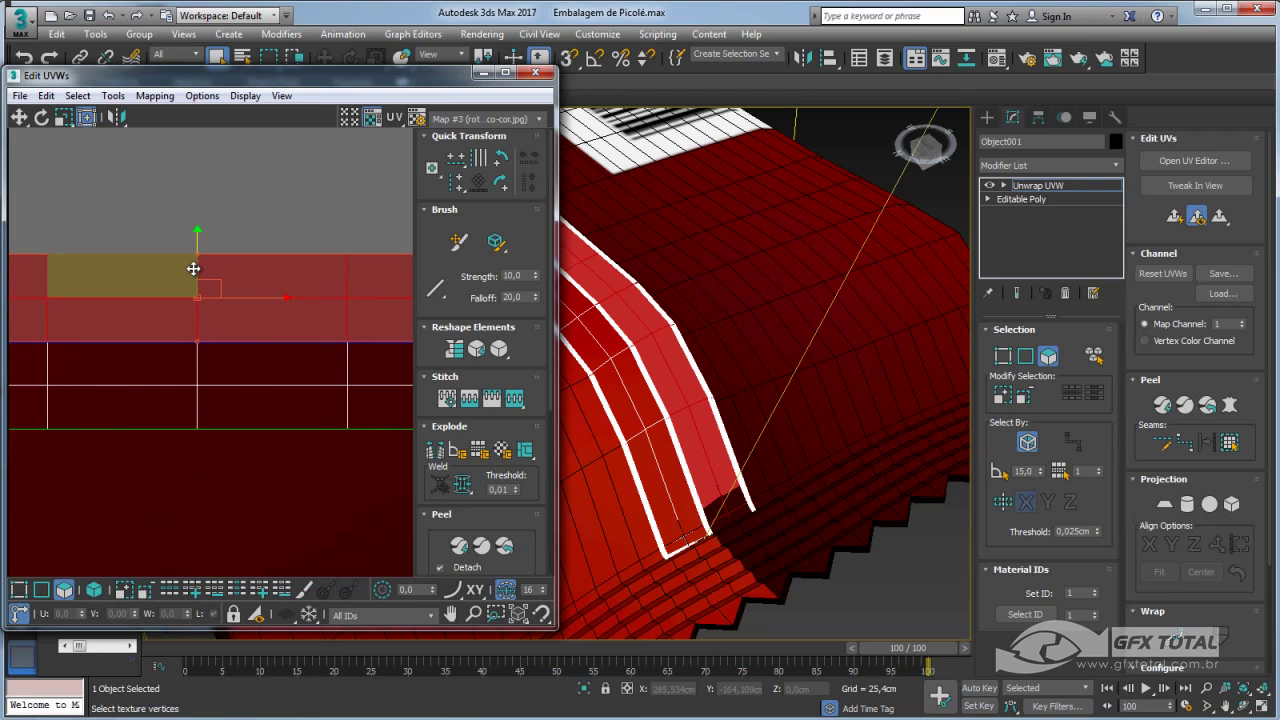
scroll(280, 216, down, 10)
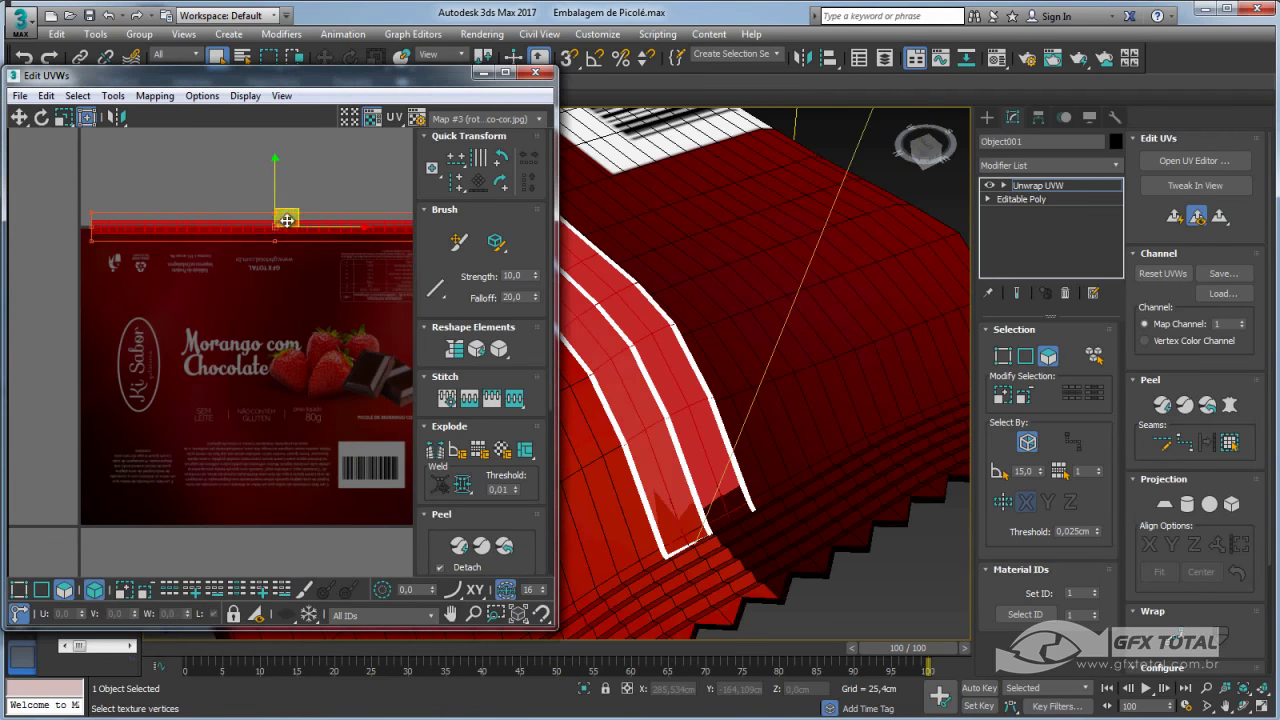
scroll(287, 219, up, 2)
scroll(287, 219, up, 4)
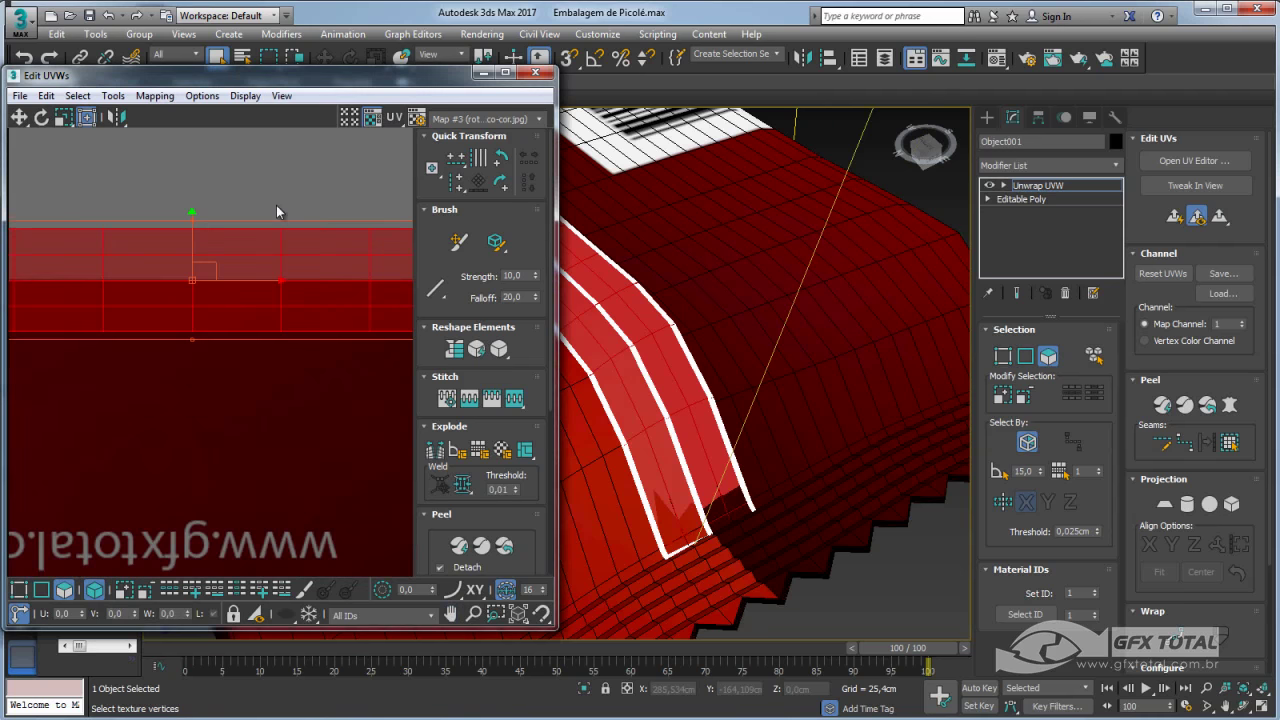
click(86, 118)
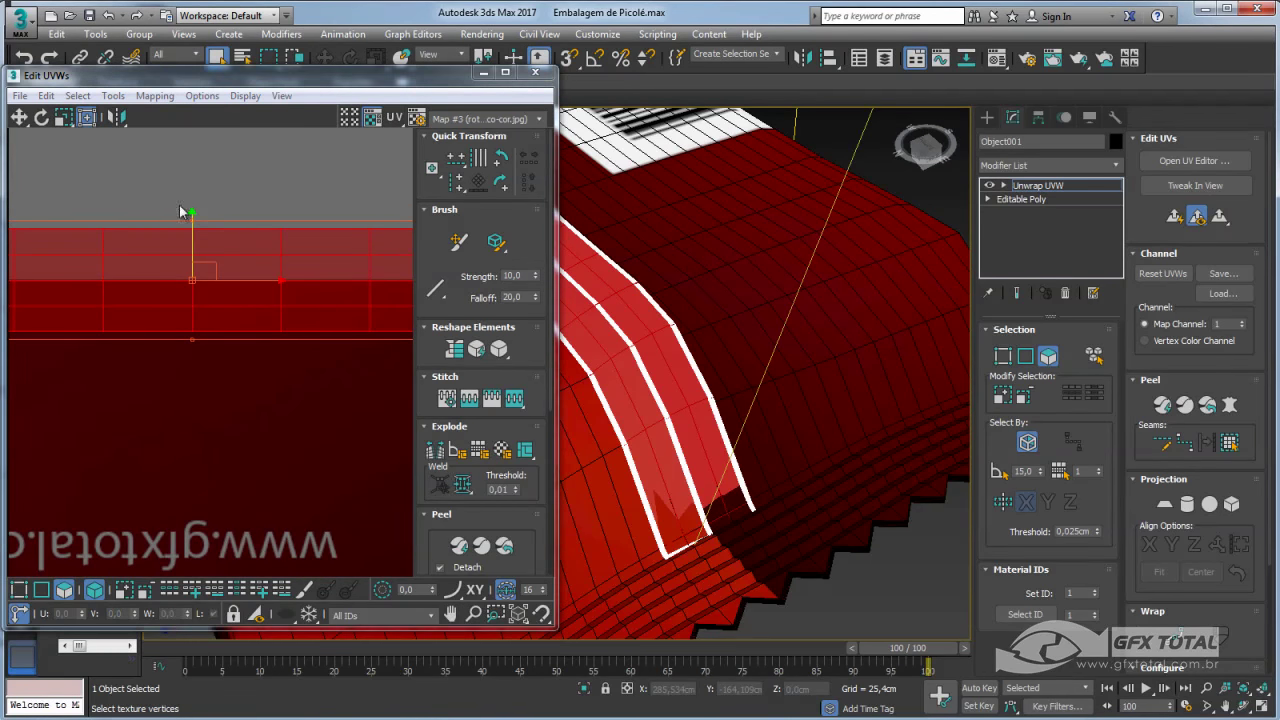
scroll(249, 198, down, 3)
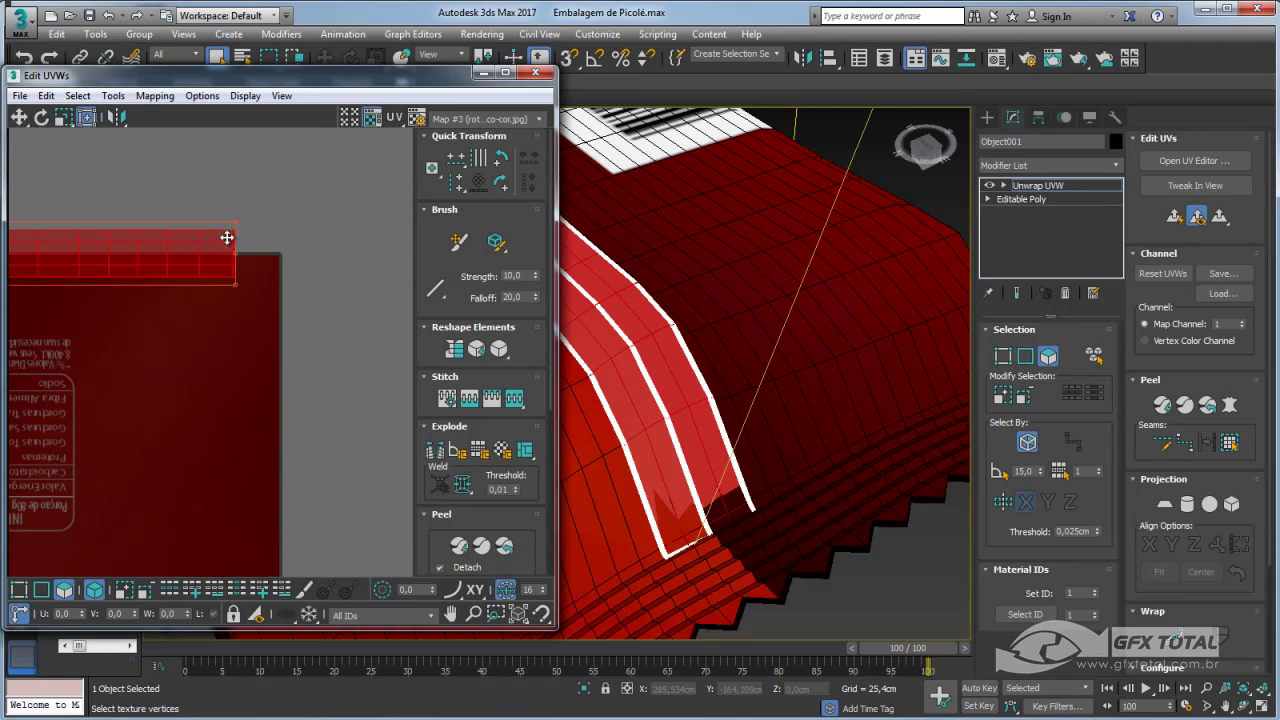
scroll(227, 237, up, 2)
drag(245, 211, 243, 297)
alt+middle_drag(698, 348, 818, 362)
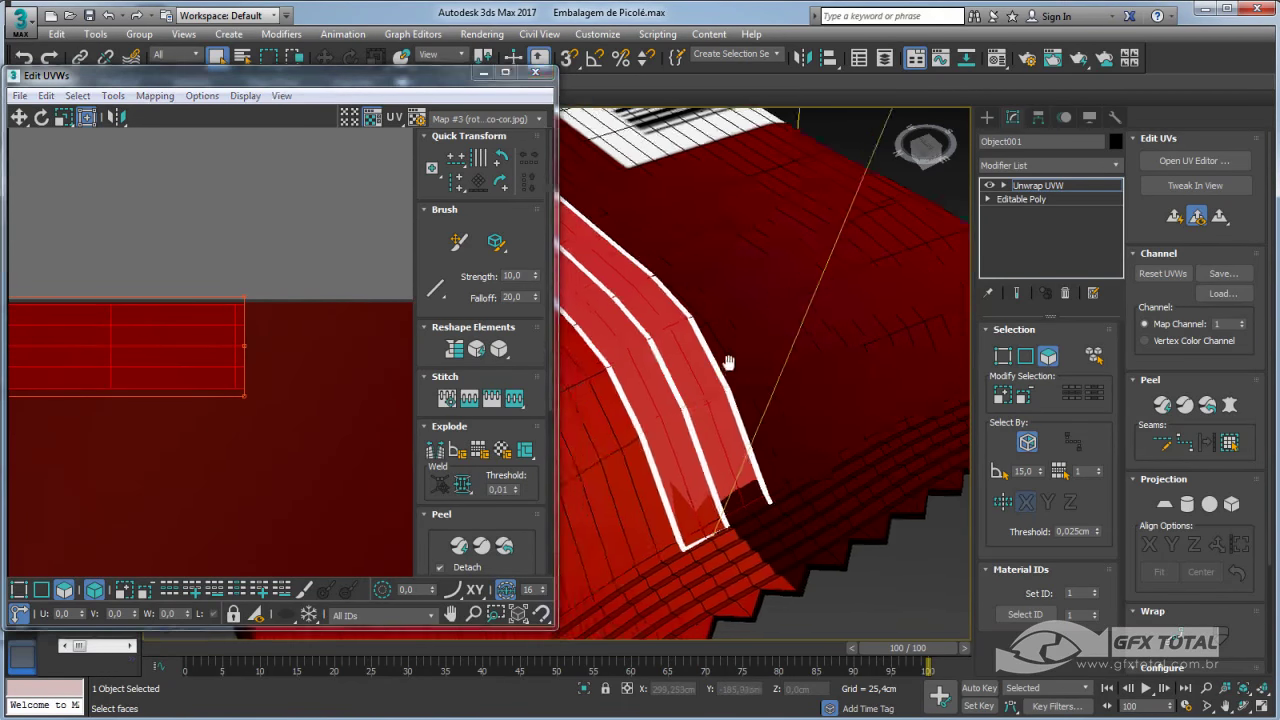
Convert the wrapper, with its Unwrap UVW, to an Editable Poly
right_click(757, 322)
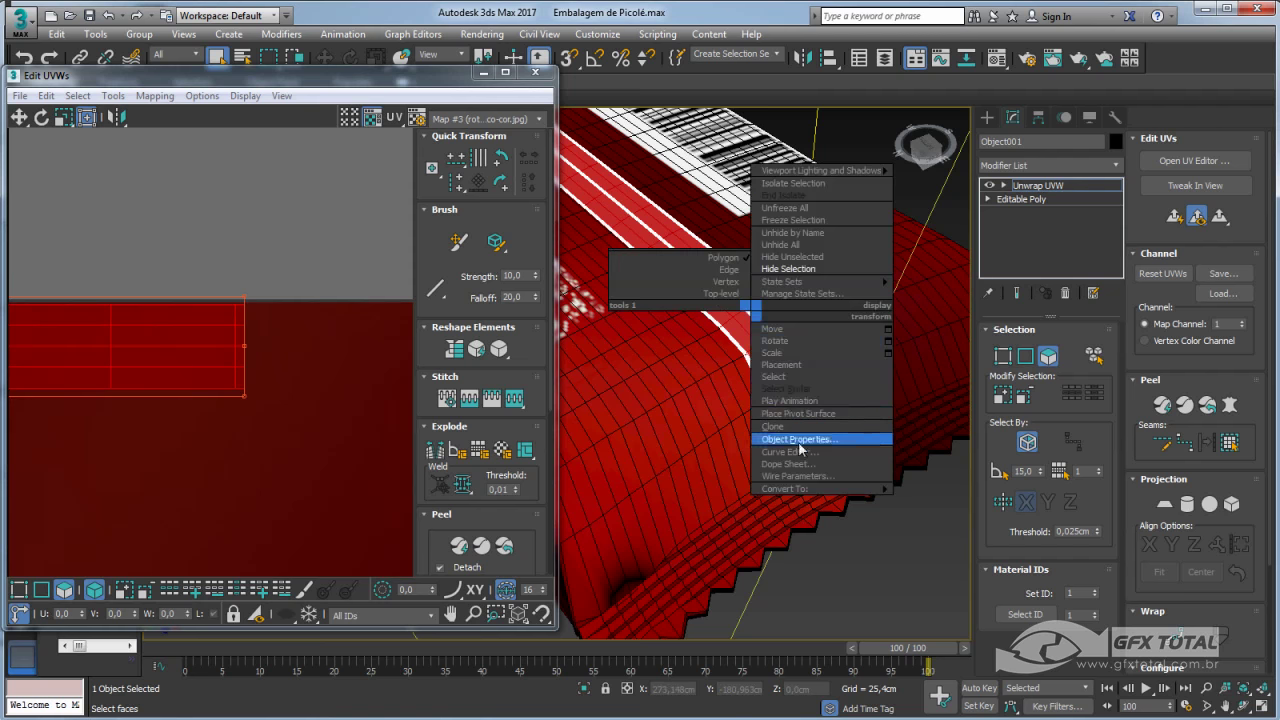
click(957, 502)
mouse_move(826, 376)
alt+middle_down()
mouse_move(521, 348)
mouse_move(608, 371)
mouse_move(517, 366)
alt+middle_up()
scroll(608, 371, up, 5)
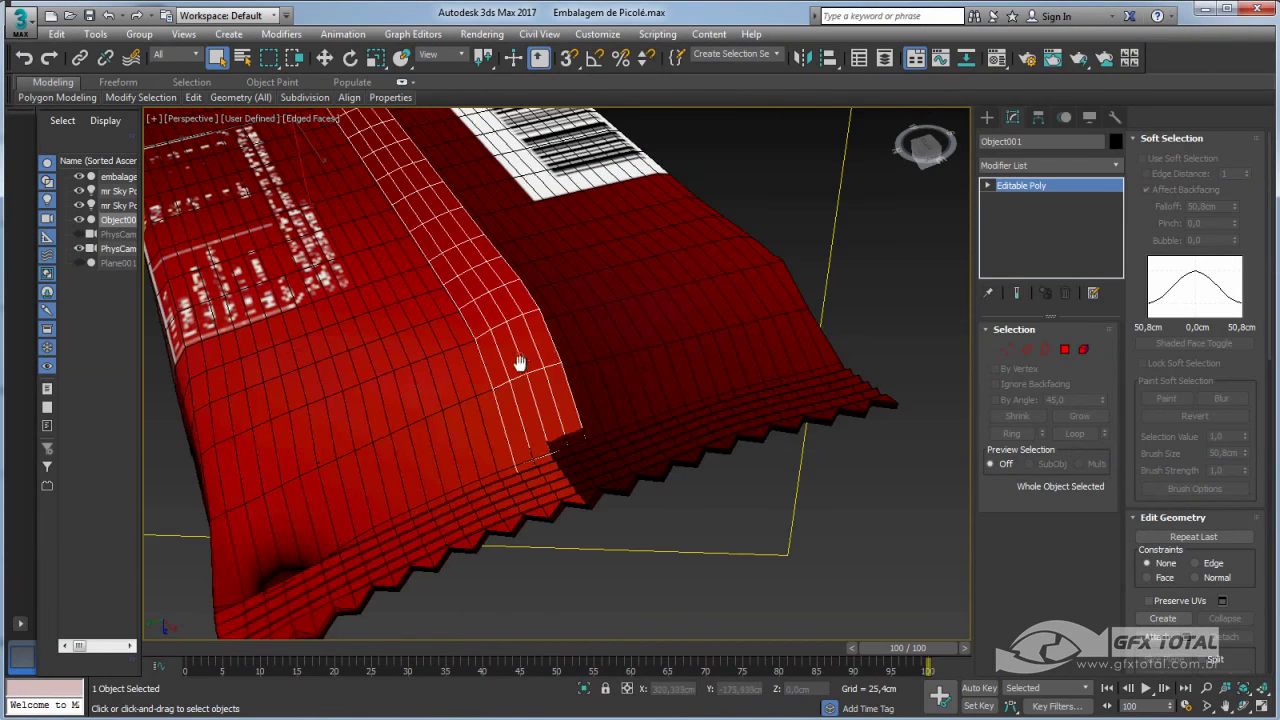
scroll(517, 366, up, 3)
scroll(579, 389, up, 3)
Add an edge loop through the seam strip using an edge Ring and Connect
key(2)
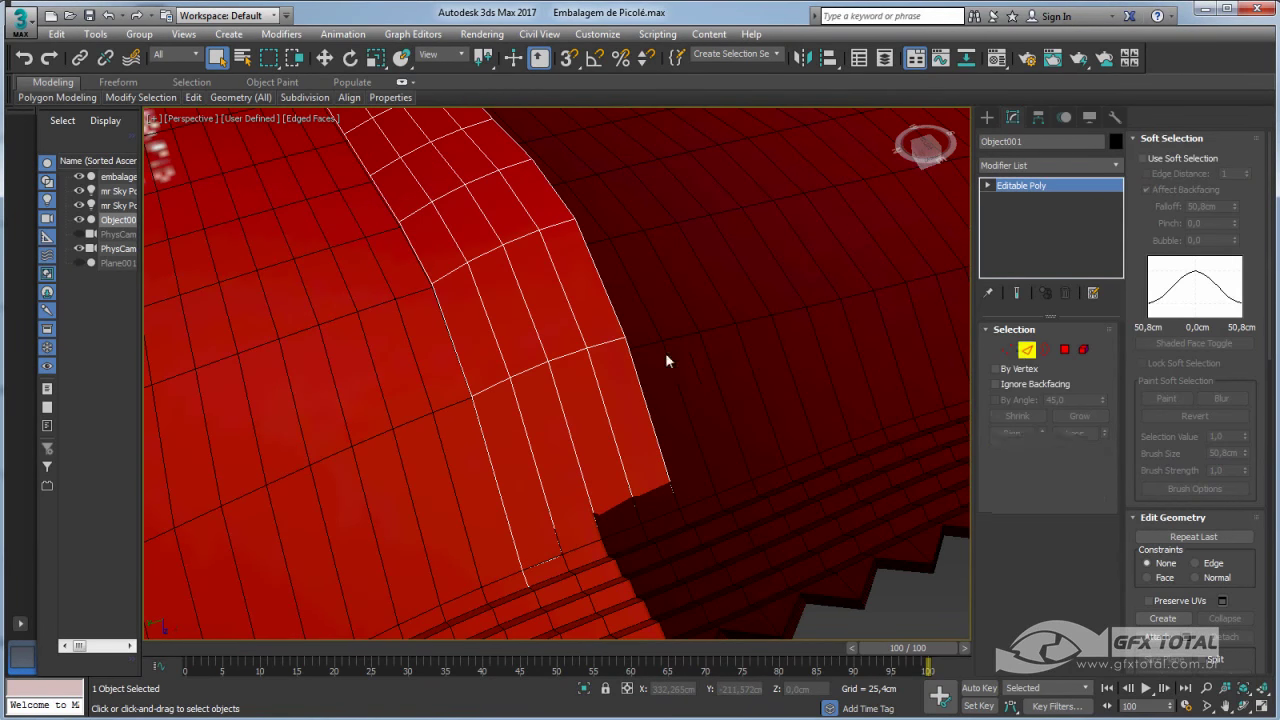
click(575, 353)
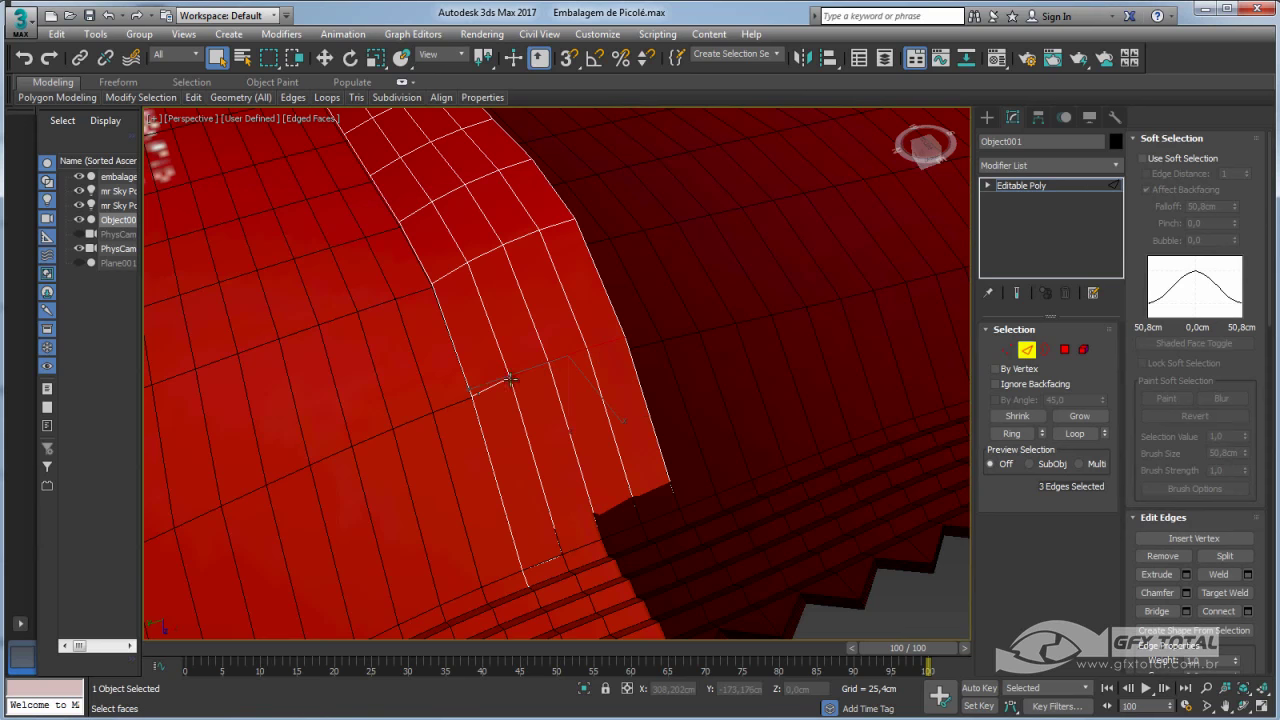
click(1010, 434)
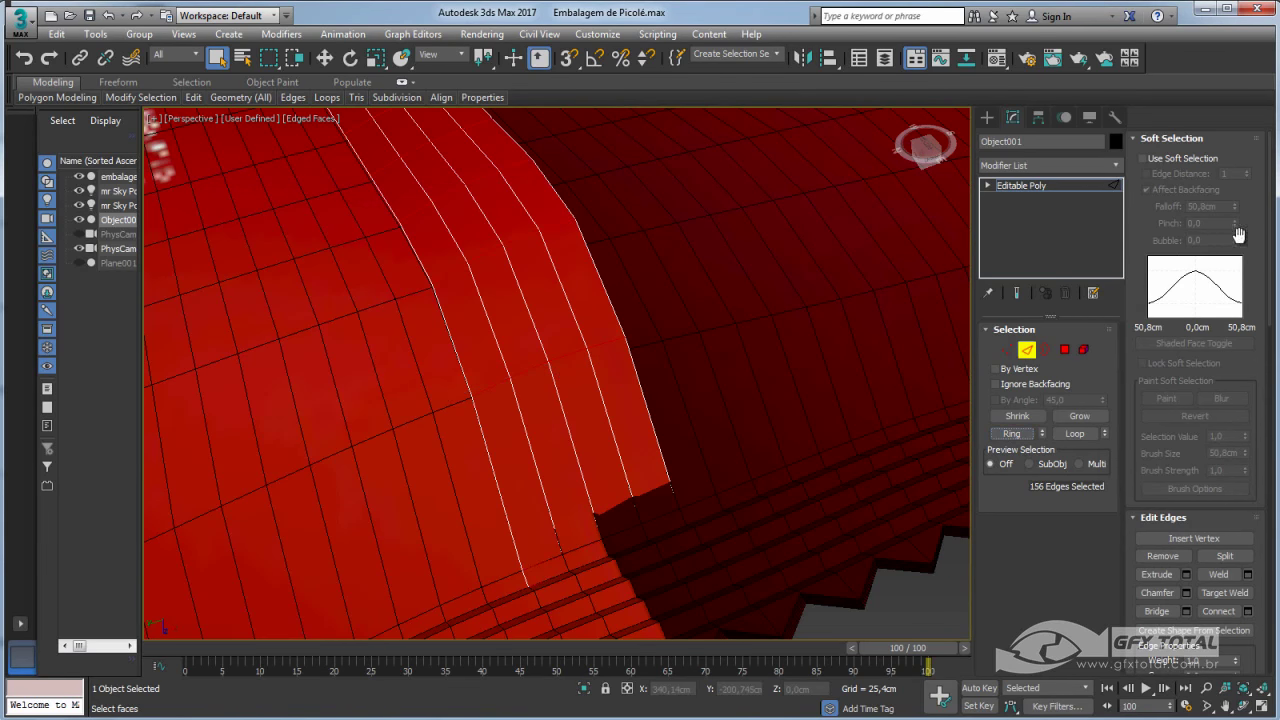
click(1248, 611)
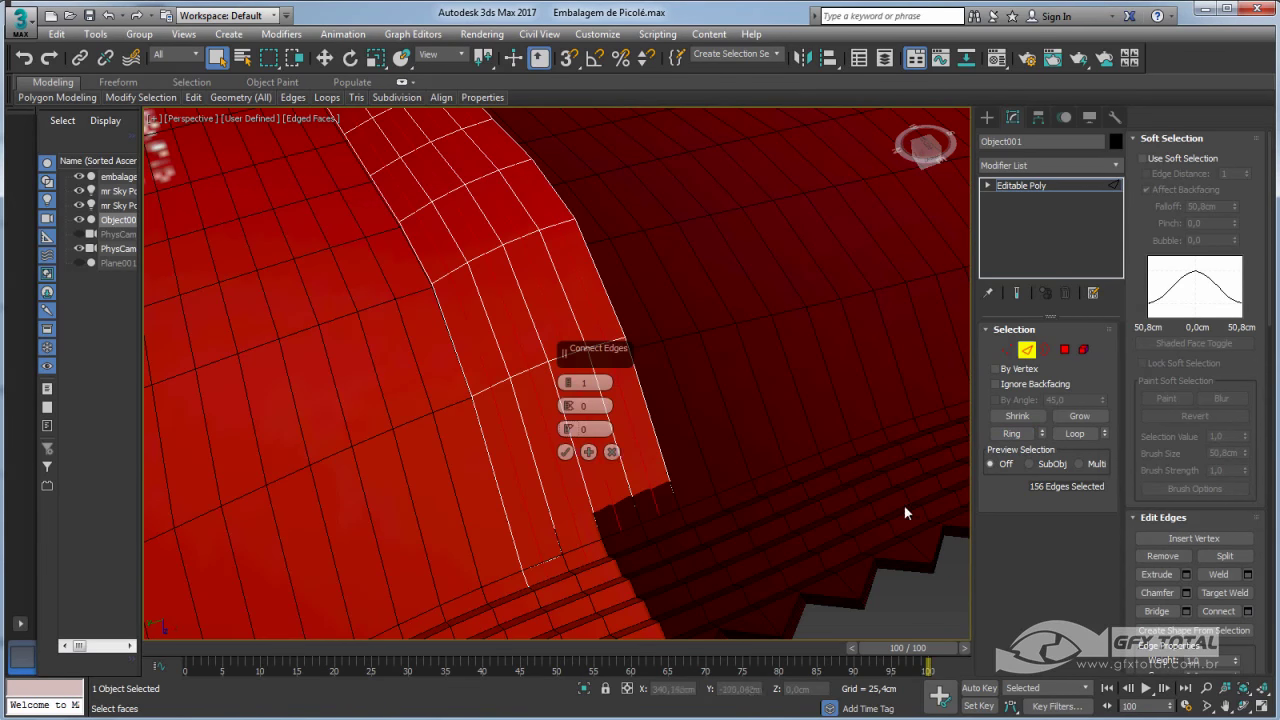
click(565, 452)
Move the new edge loop along Z to form a raised seam ridge
mouse_move(564, 450)
alt+middle_down()
mouse_move(493, 339)
mouse_move(547, 520)
alt+middle_up()
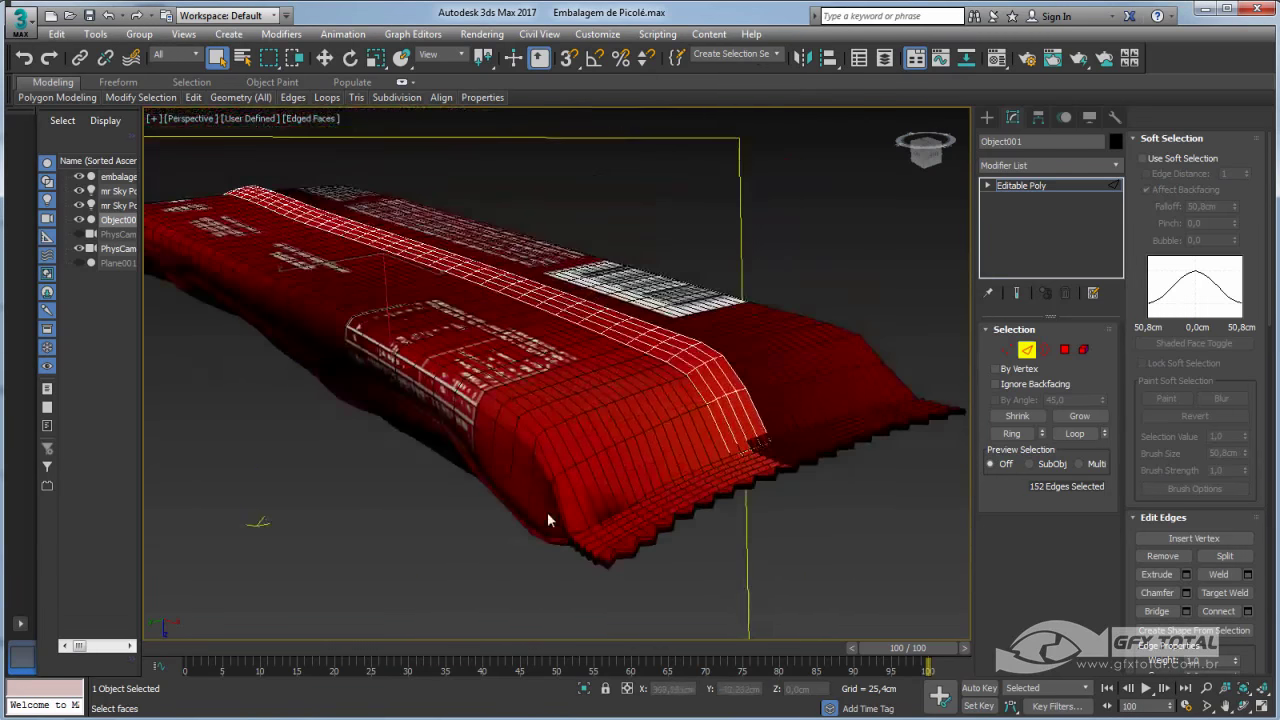
scroll(432, 250, up, 5)
key(w)
scroll(485, 370, up, 1)
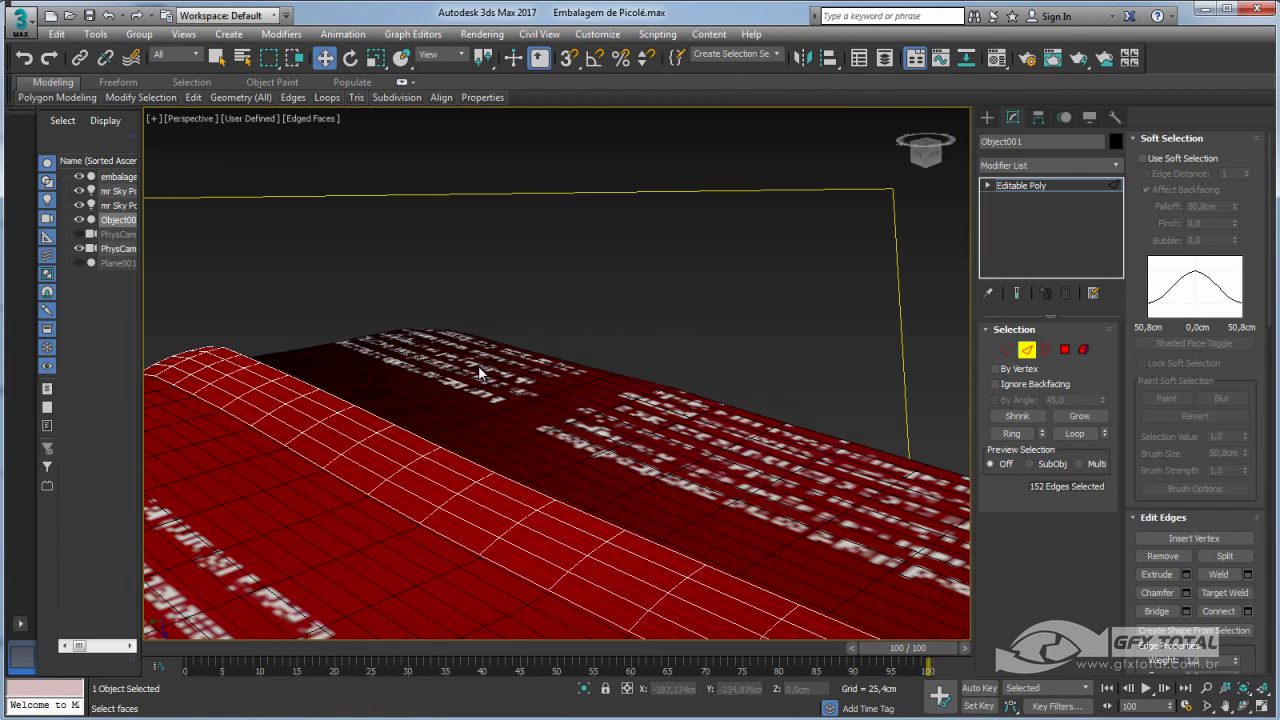
key(z)
scroll(563, 381, up, 3)
scroll(563, 381, up, 2)
scroll(497, 408, up, 2)
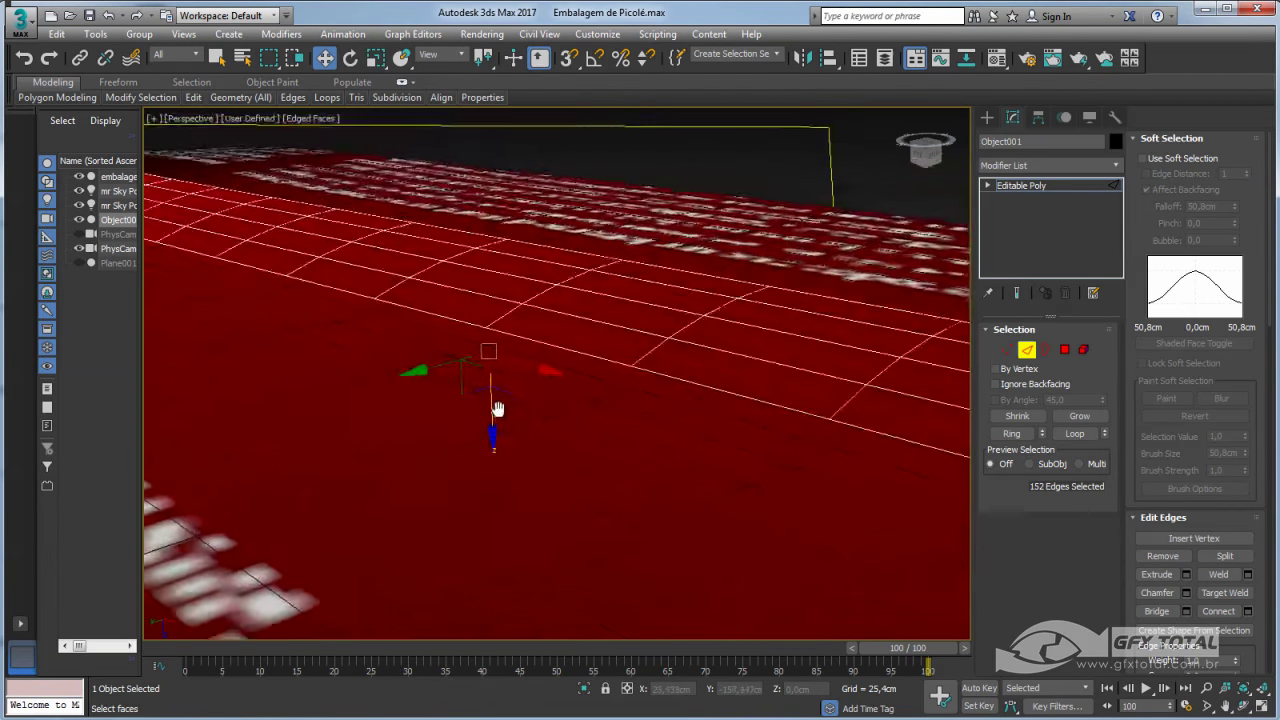
middle_drag(497, 408, 483, 449)
drag(483, 448, 483, 435)
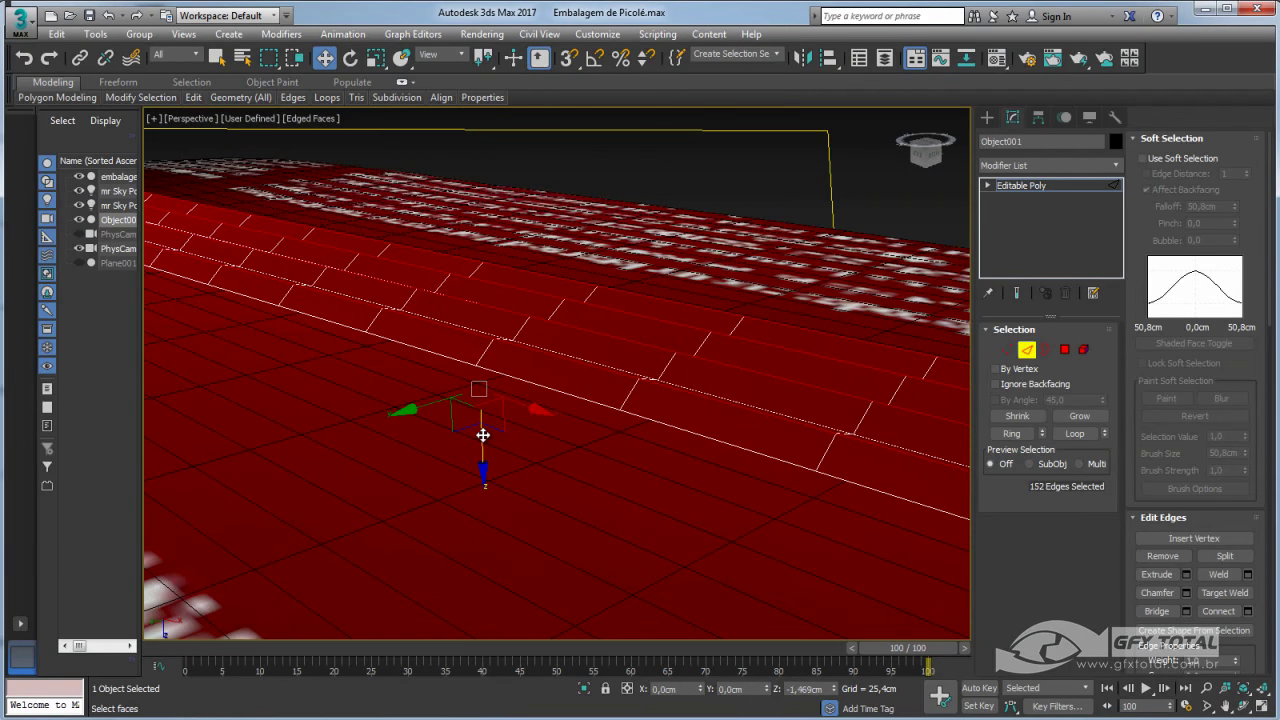
mouse_move(489, 436)
alt+middle_down()
mouse_move(597, 360)
mouse_move(686, 354)
mouse_move(690, 380)
mouse_move(677, 337)
mouse_move(944, 194)
alt+middle_up()
click(1029, 186)
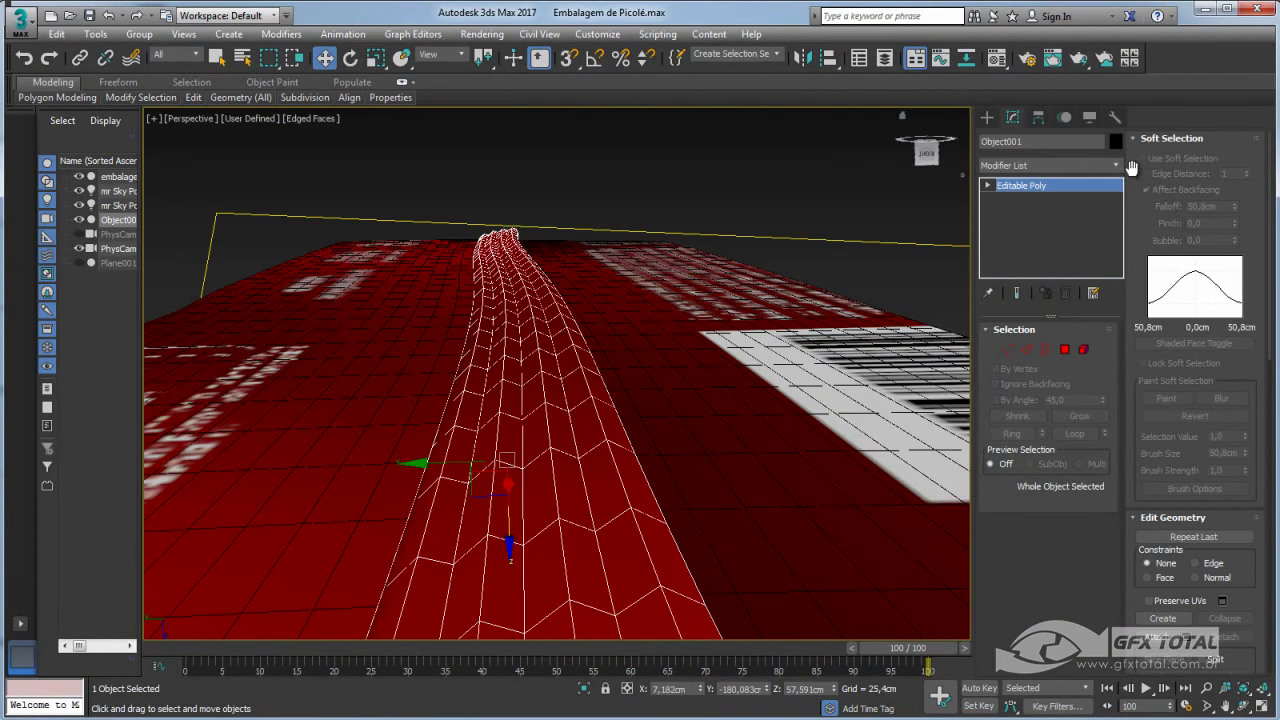
Add a Shell modifier with Inner Amount 0,0cm and Outer Amount 0,102cm
click(1116, 166)
drag(1117, 190, 1117, 690)
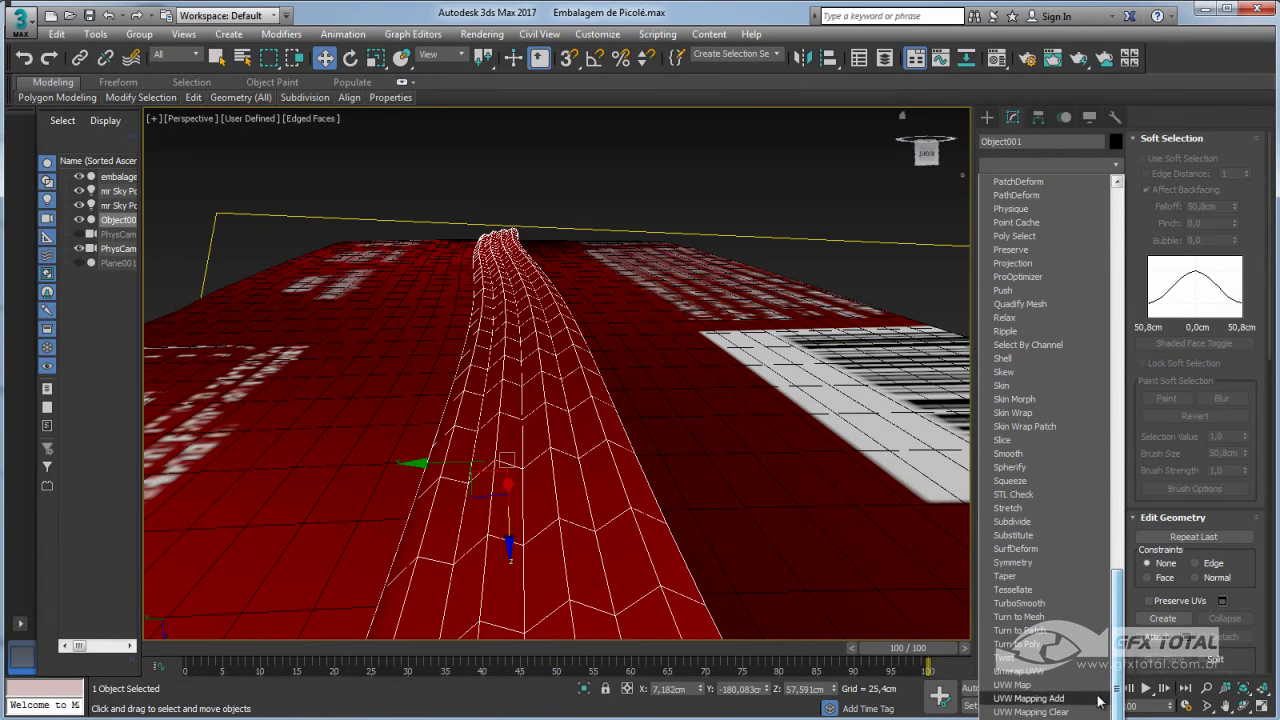
click(1015, 358)
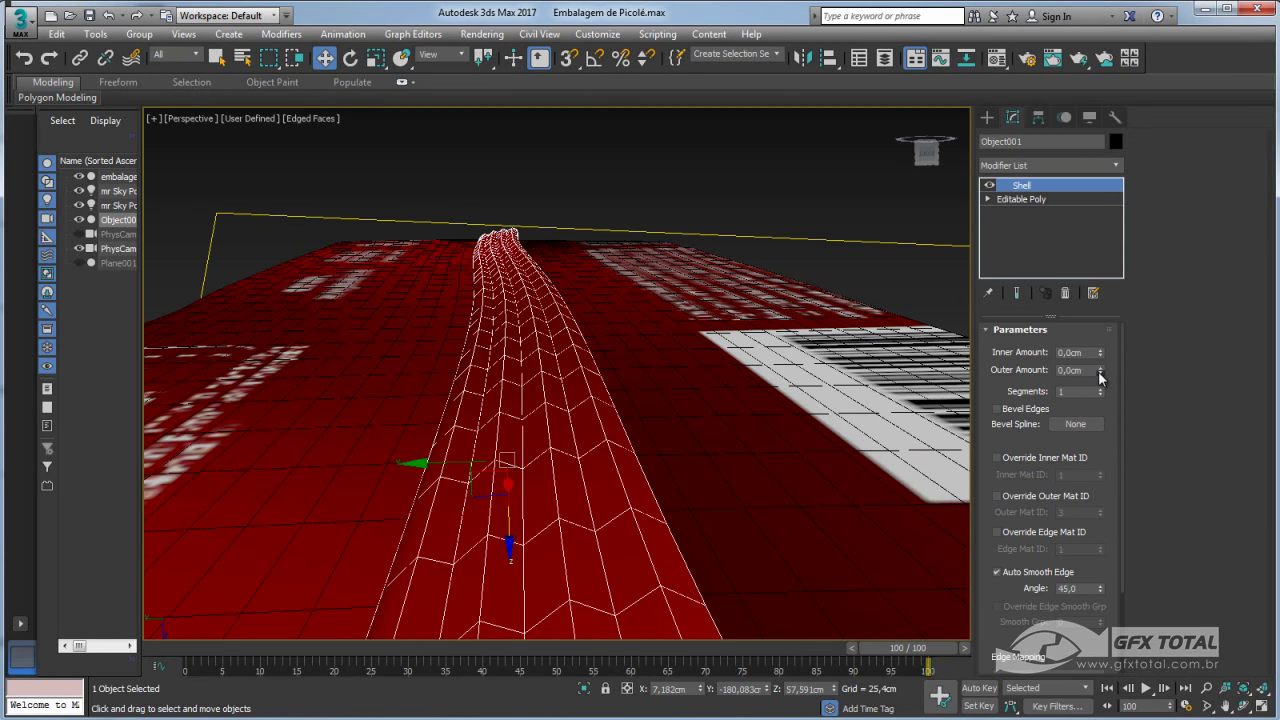
drag(1101, 371, 1101, 390)
mouse_move(700, 450)
alt+middle_down()
mouse_move(750, 451)
mouse_move(402, 408)
mouse_move(655, 398)
mouse_move(466, 366)
mouse_move(882, 327)
alt+middle_up()
right_click(1101, 372)
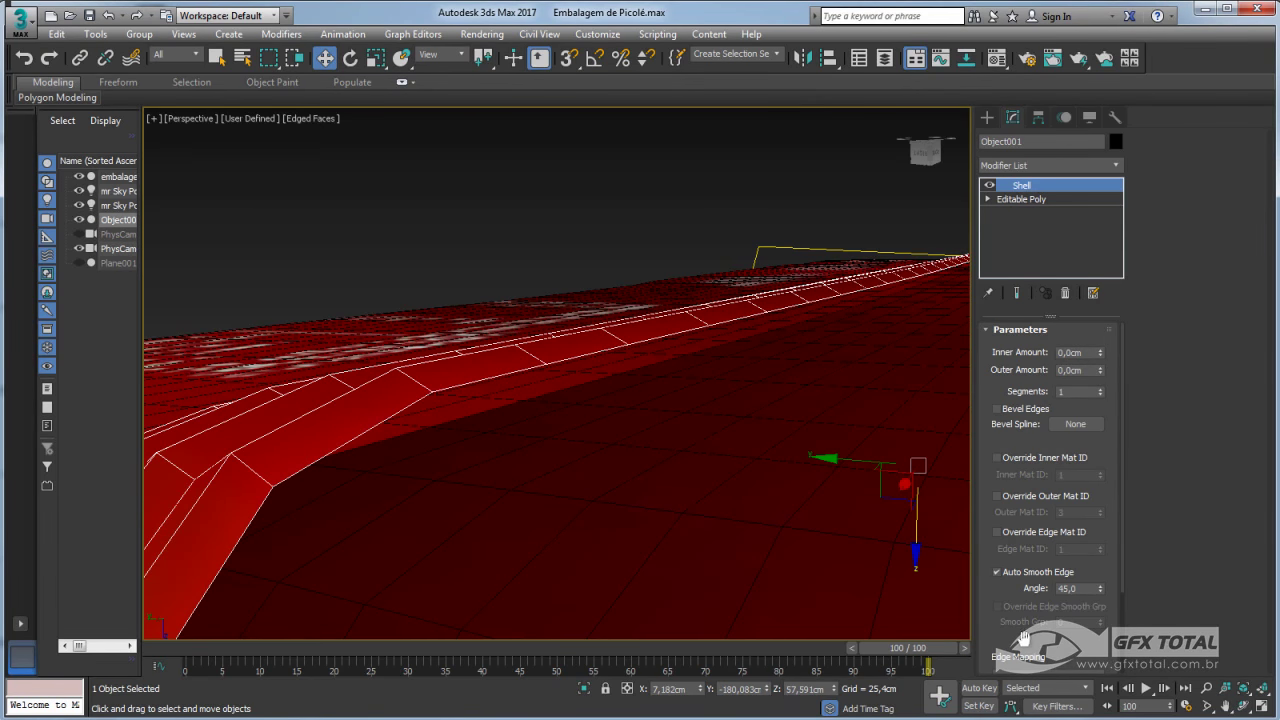
drag(1022, 638, 1020, 254)
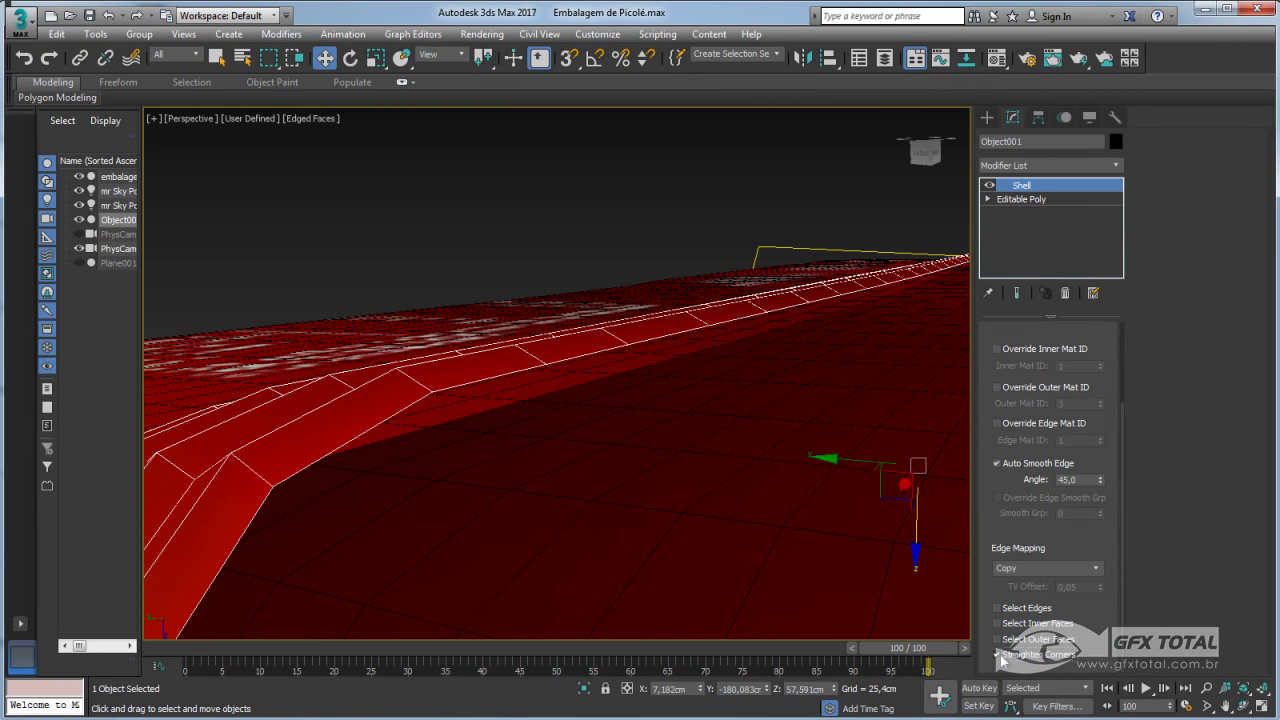
scroll(1015, 400, up, 3)
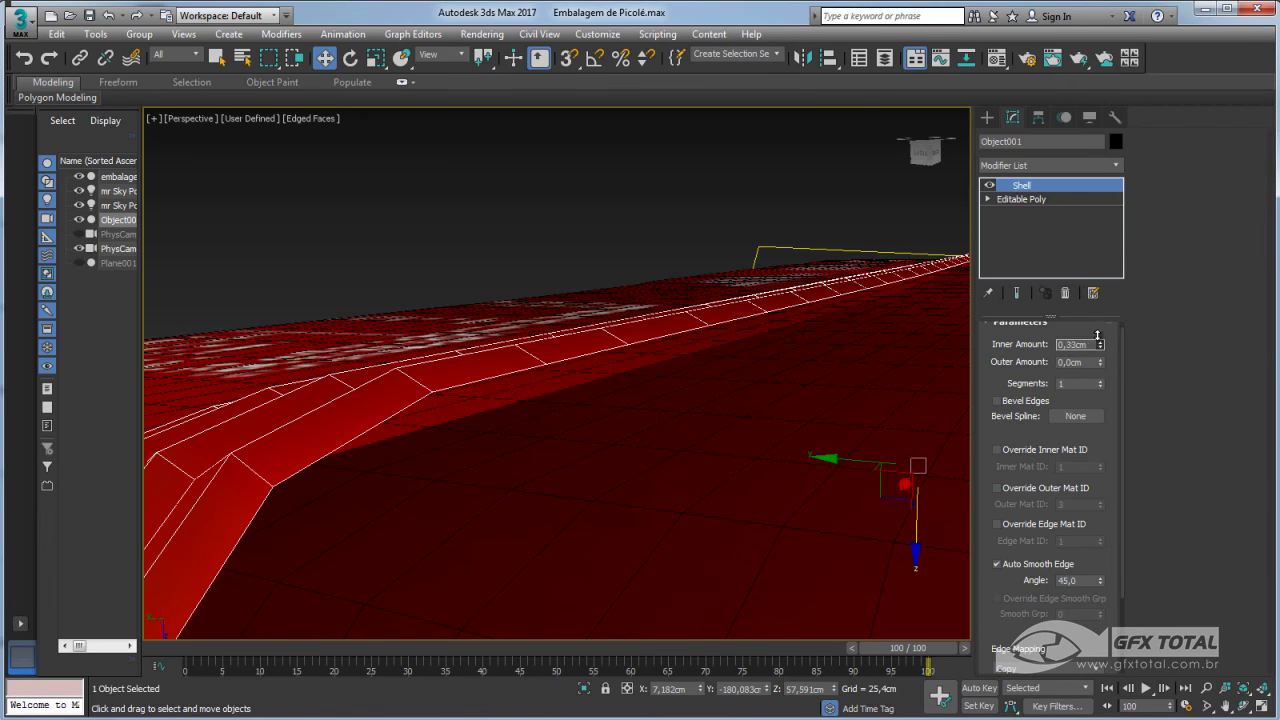
mouse_move(1099, 324)
mouse_down()
mouse_move(1102, 301)
mouse_move(1101, 368)
mouse_up()
right_click(1101, 345)
mouse_move(571, 357)
alt+middle_down()
mouse_move(567, 377)
mouse_move(660, 360)
alt+middle_up()
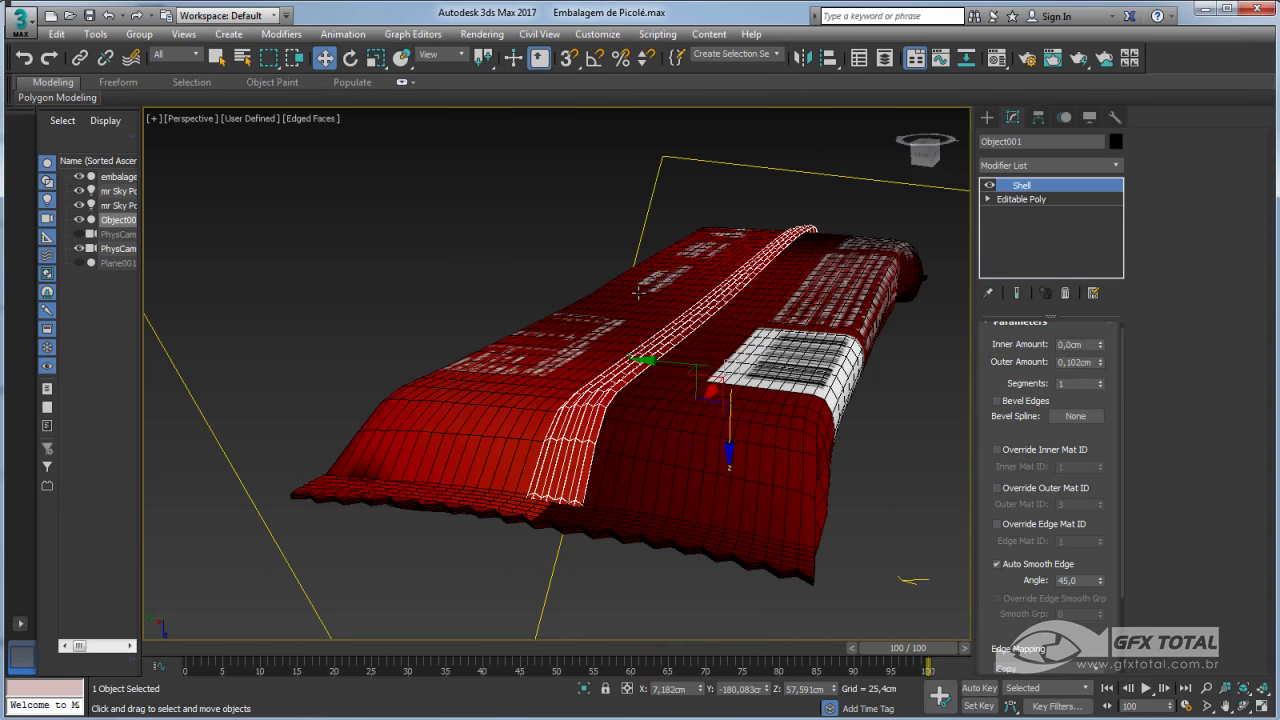
right_click(660, 360)
mouse_move(700, 536)
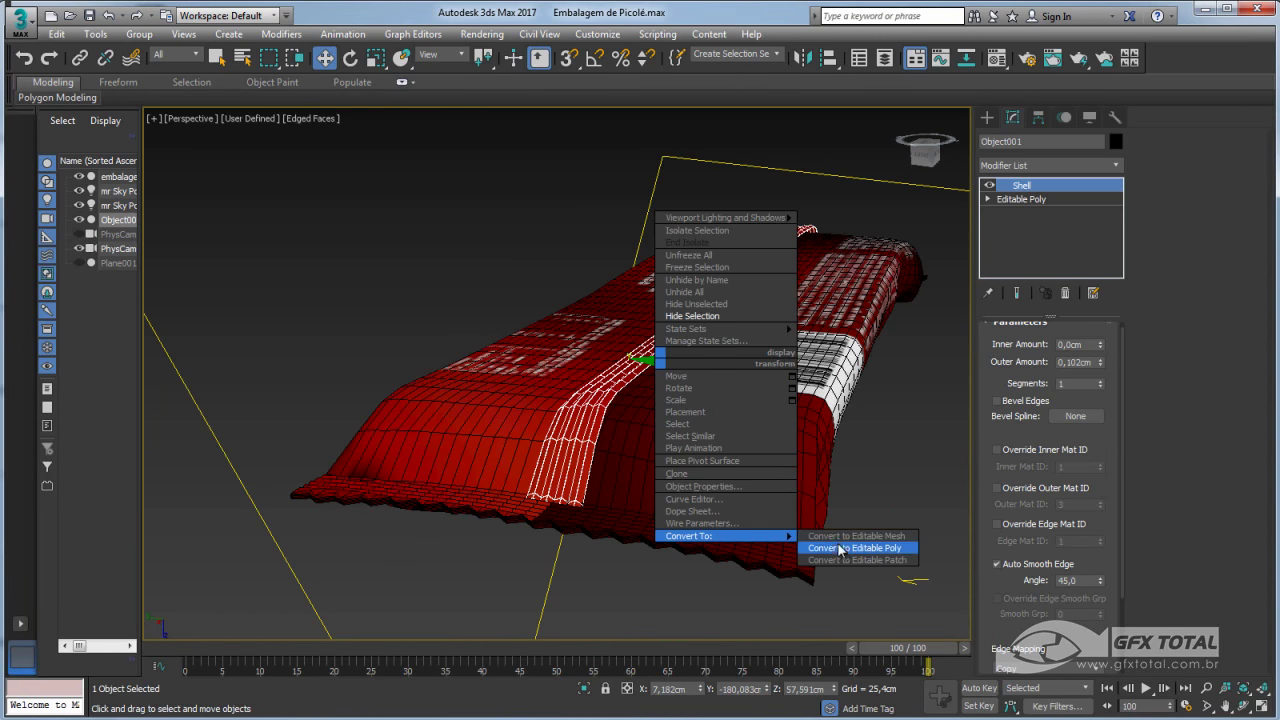
Collapse the shelled wrapper into an Editable Poly
click(852, 548)
scroll(840, 548, down, 5)
mouse_move(840, 548)
alt+middle_down()
mouse_move(816, 527)
mouse_move(817, 414)
mouse_move(857, 446)
alt+middle_up()
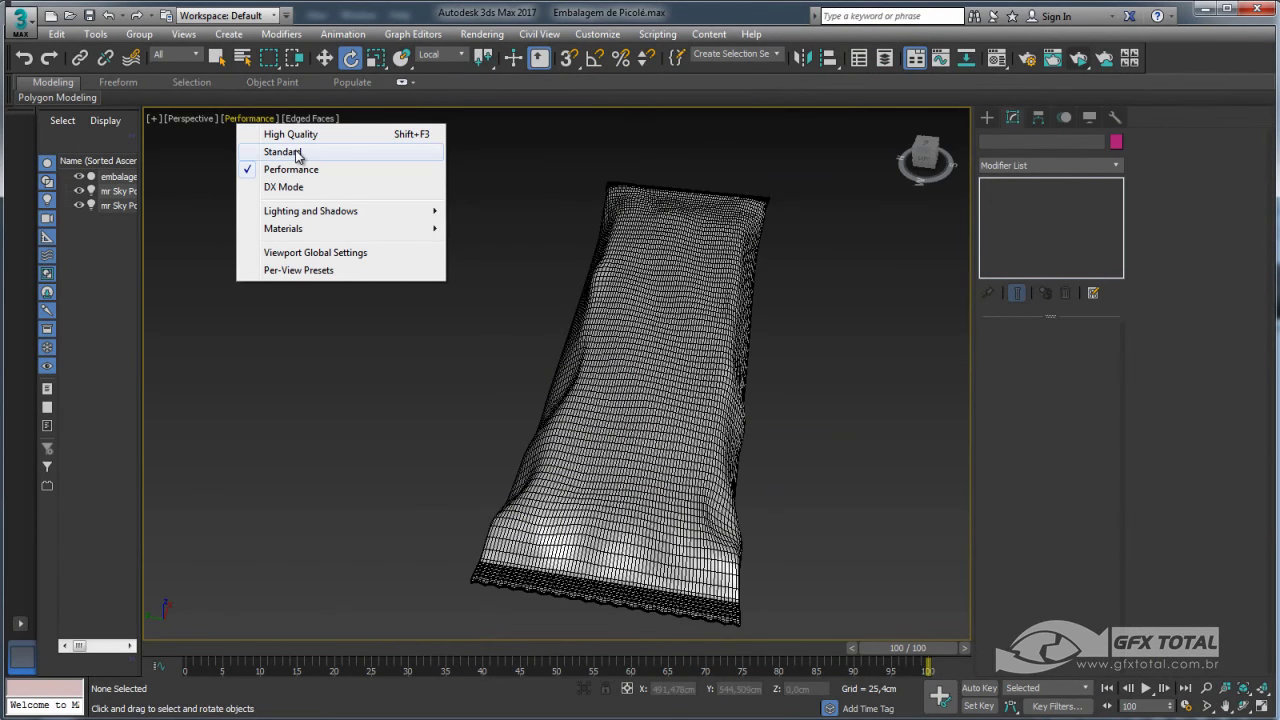
Switch the perspective viewport shading to Standard, then DX Mode
click(290, 151)
click(240, 120)
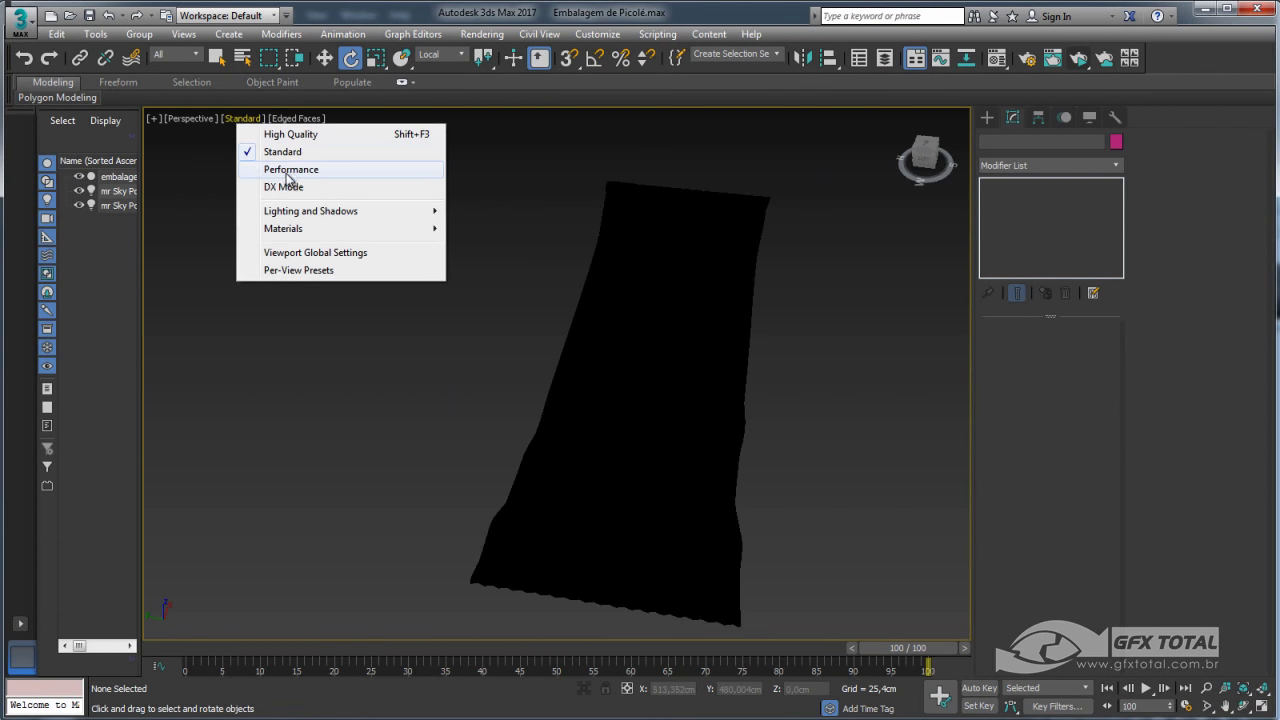
click(289, 183)
Inspect the wrapper from above and select the embalagem wrapper object
mouse_move(620, 401)
alt+middle_down()
mouse_move(743, 349)
mouse_move(691, 391)
mouse_move(740, 346)
mouse_move(622, 389)
mouse_move(517, 369)
alt+middle_up()
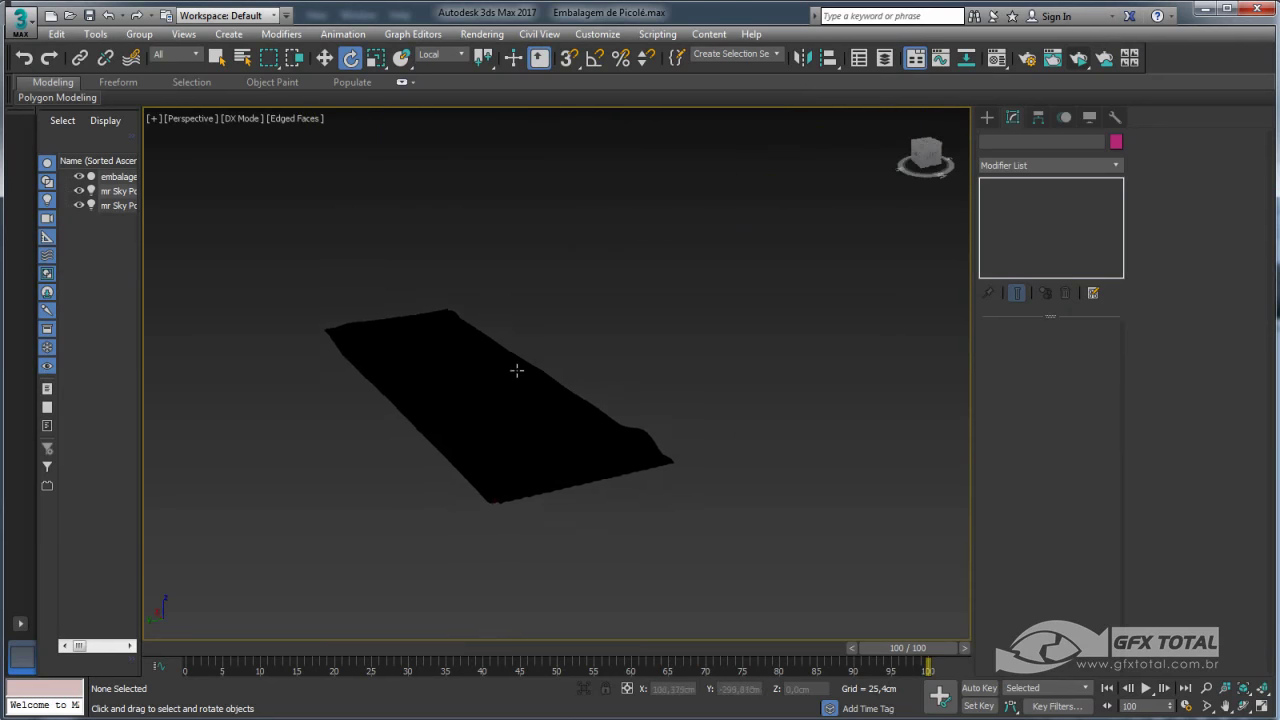
scroll(517, 369, up, 3)
scroll(517, 369, up, 2)
middle_drag(574, 323, 600, 250)
scroll(600, 250, up, 3)
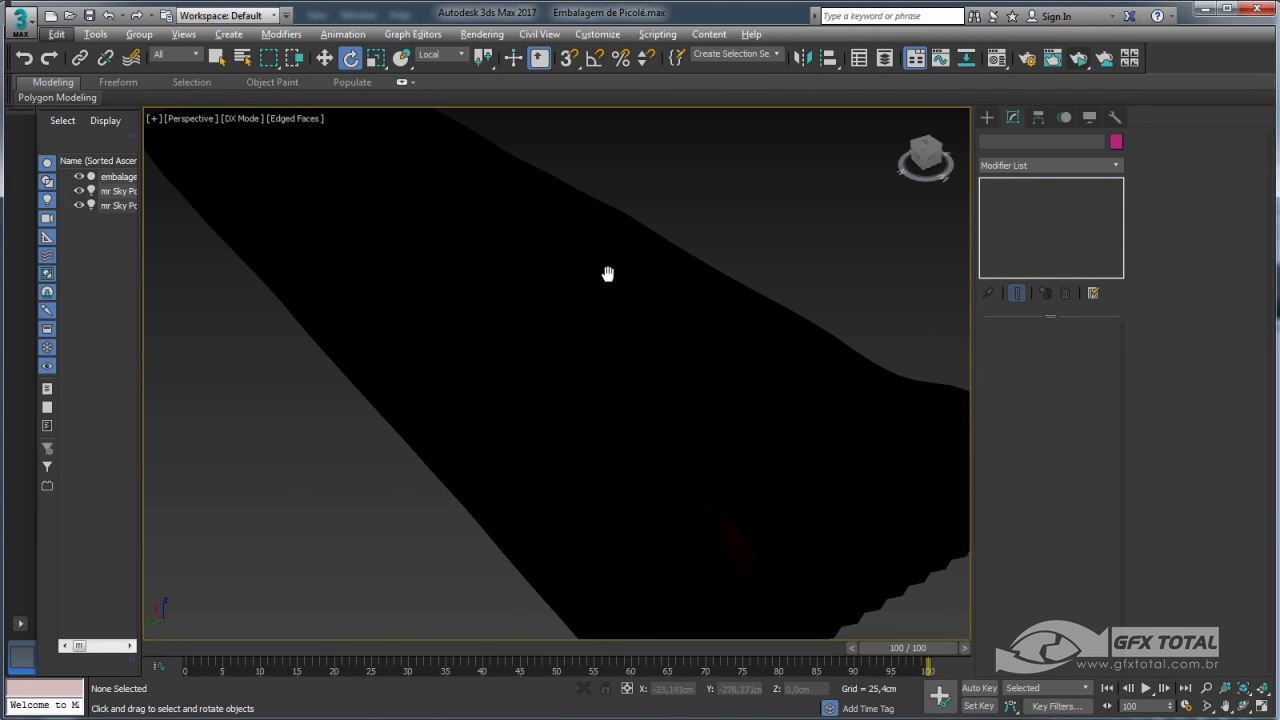
scroll(606, 271, down, 2)
scroll(534, 277, down, 2)
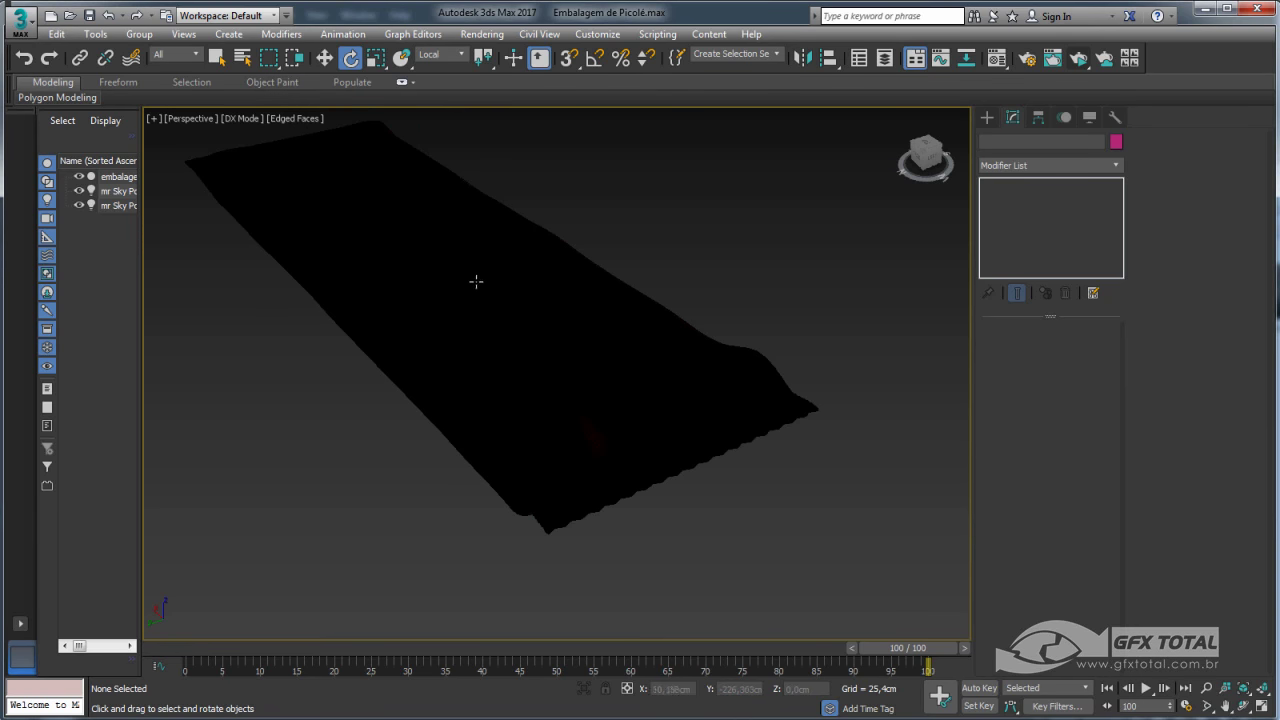
mouse_move(480, 283)
alt+middle_down()
mouse_move(500, 277)
mouse_move(586, 347)
alt+middle_up()
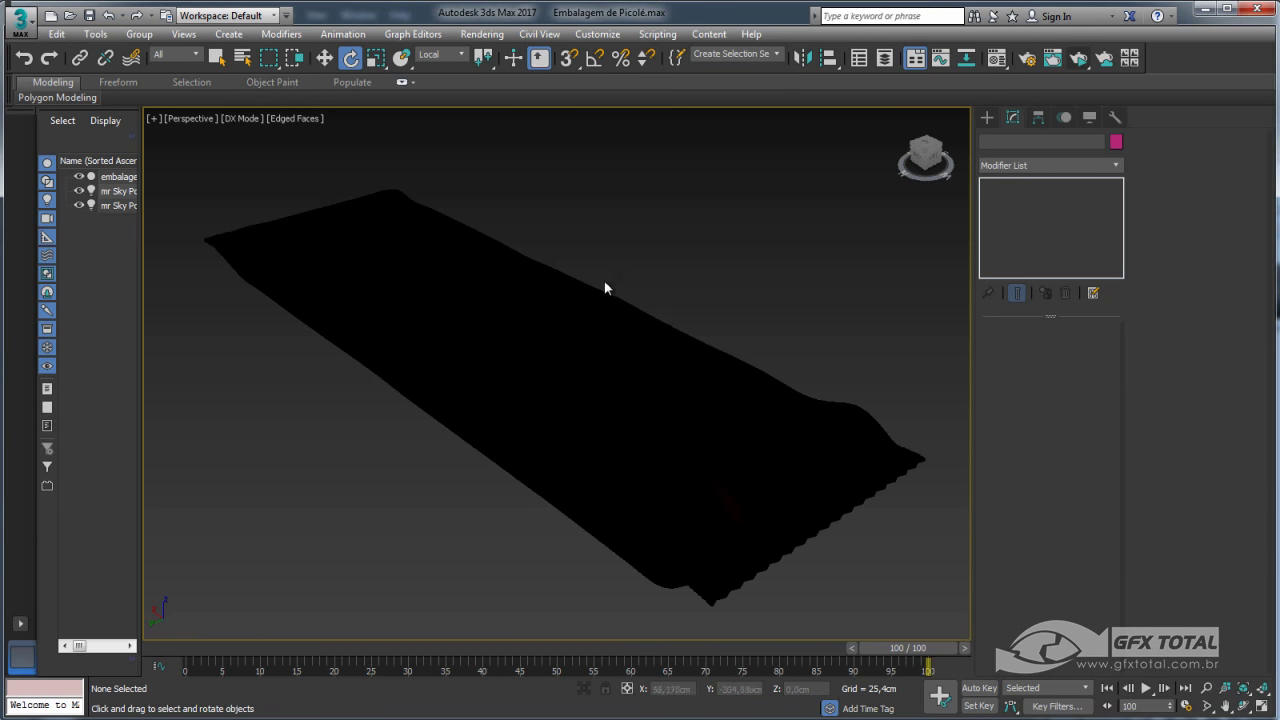
drag(442, 420, 405, 436)
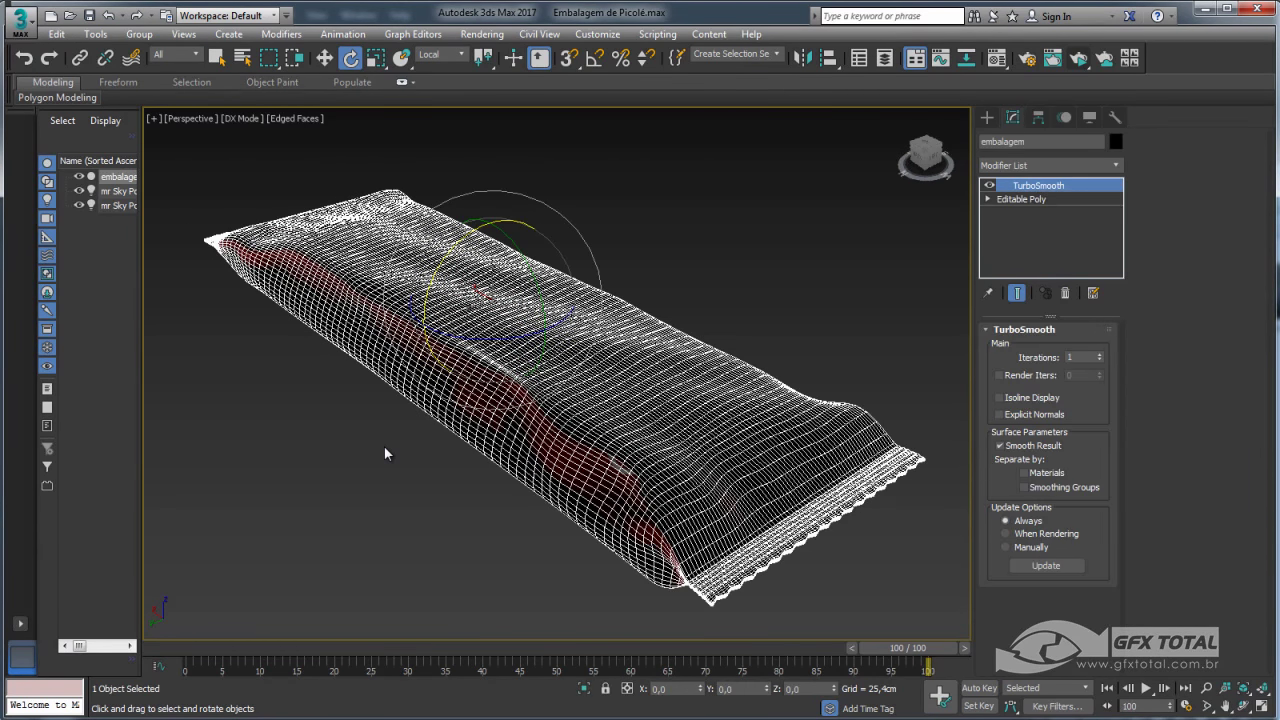
mouse_move(385, 448)
alt+middle_down()
mouse_move(437, 569)
mouse_move(436, 503)
mouse_move(414, 449)
alt+middle_up()
scroll(401, 423, up, 3)
scroll(480, 445, down, 3)
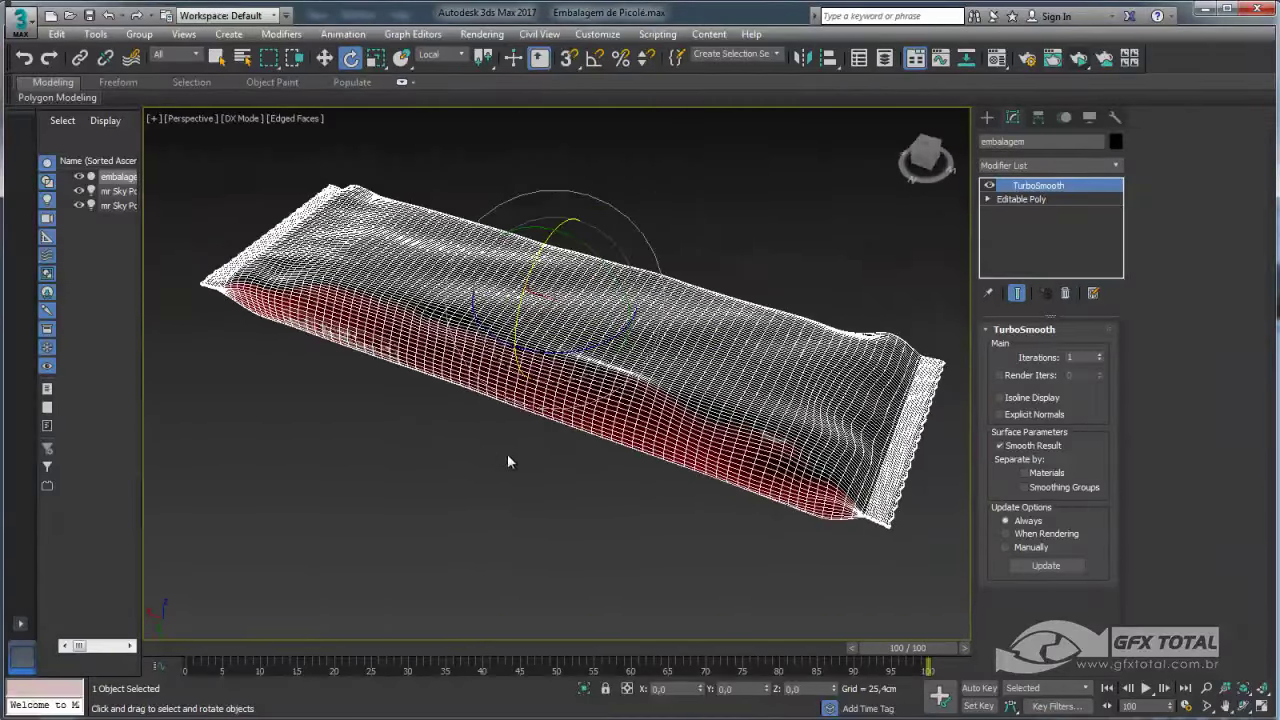
mouse_move(507, 461)
alt+middle_down()
mouse_move(480, 443)
mouse_move(465, 455)
alt+middle_up()
scroll(480, 443, up, 4)
scroll(465, 455, down, 2)
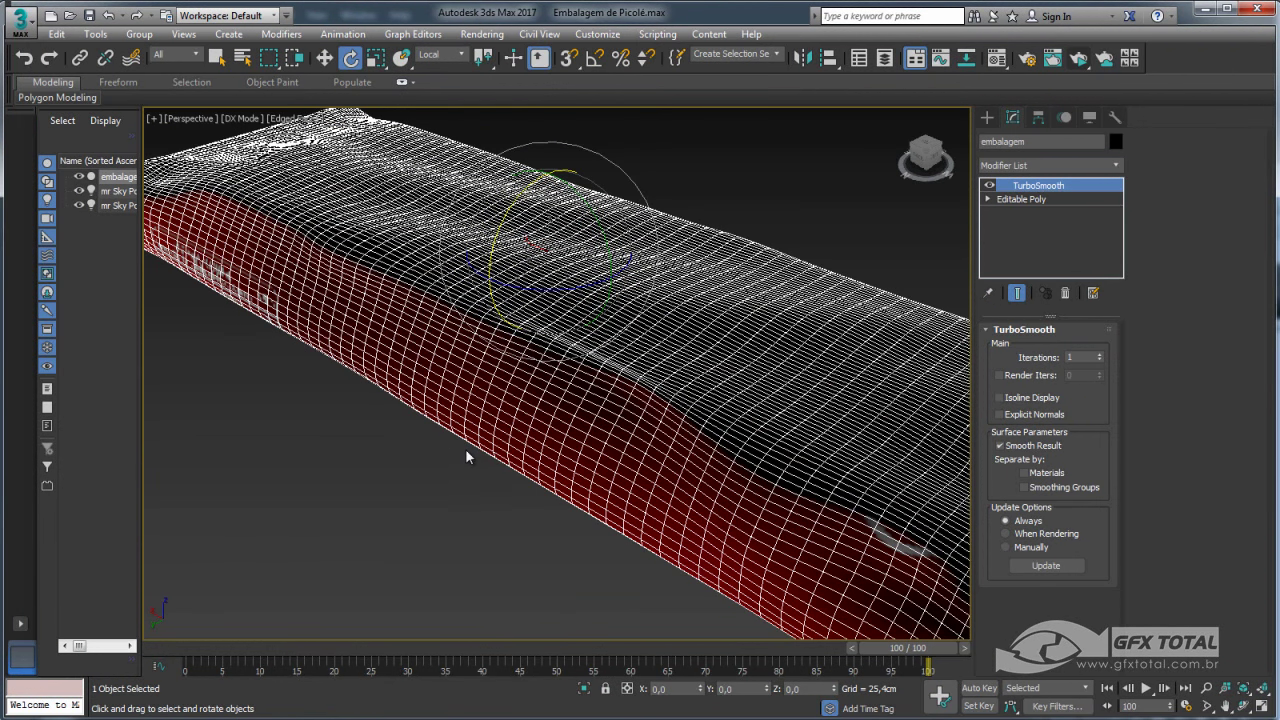
scroll(458, 449, down, 5)
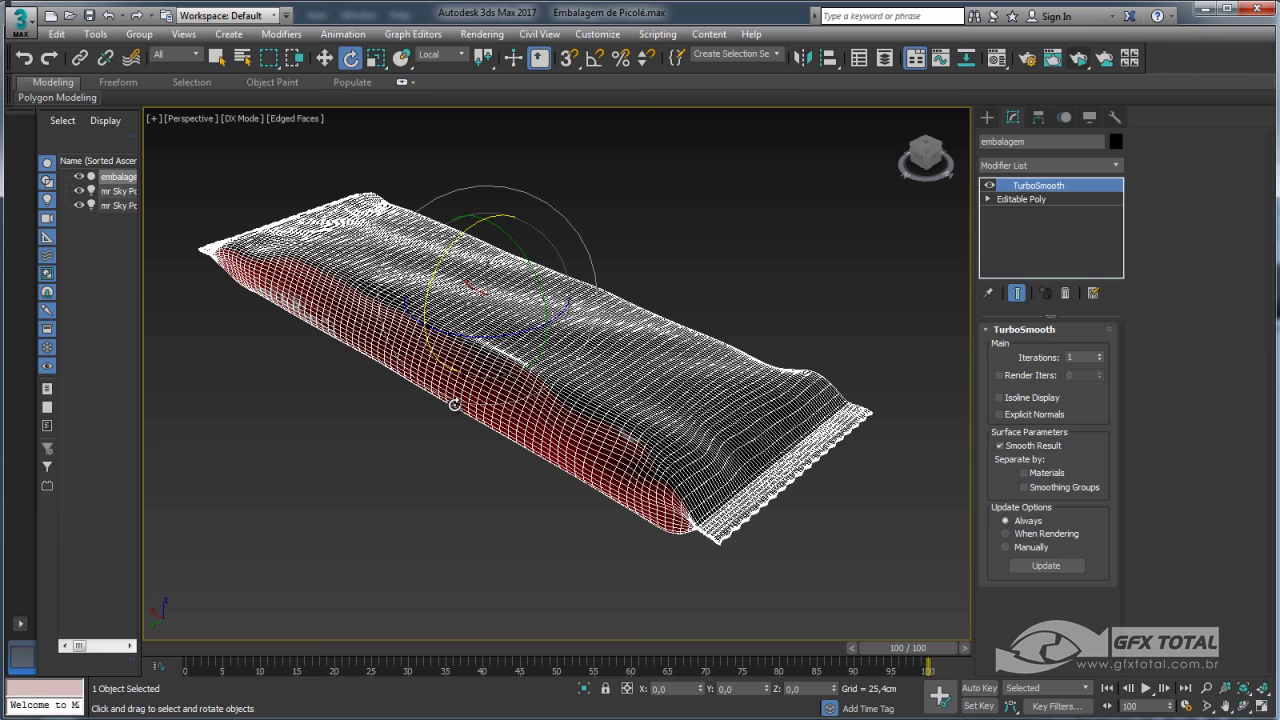
middle_drag(434, 410, 459, 428)
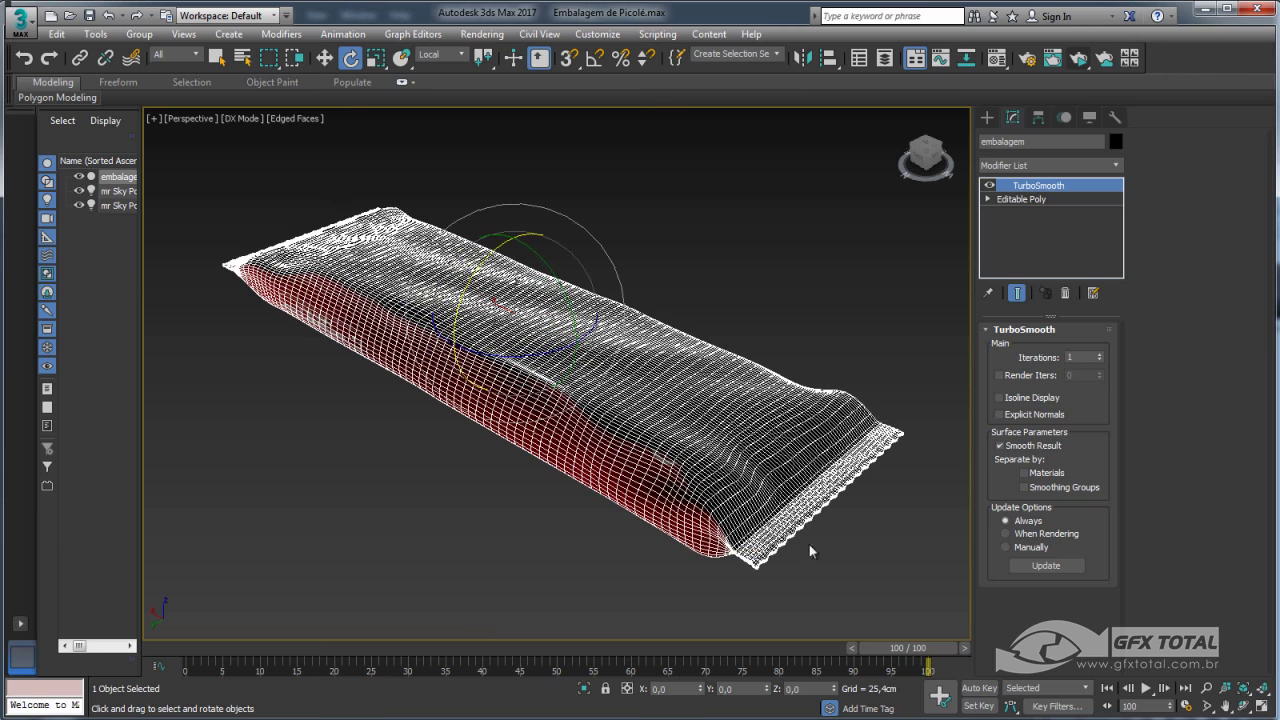